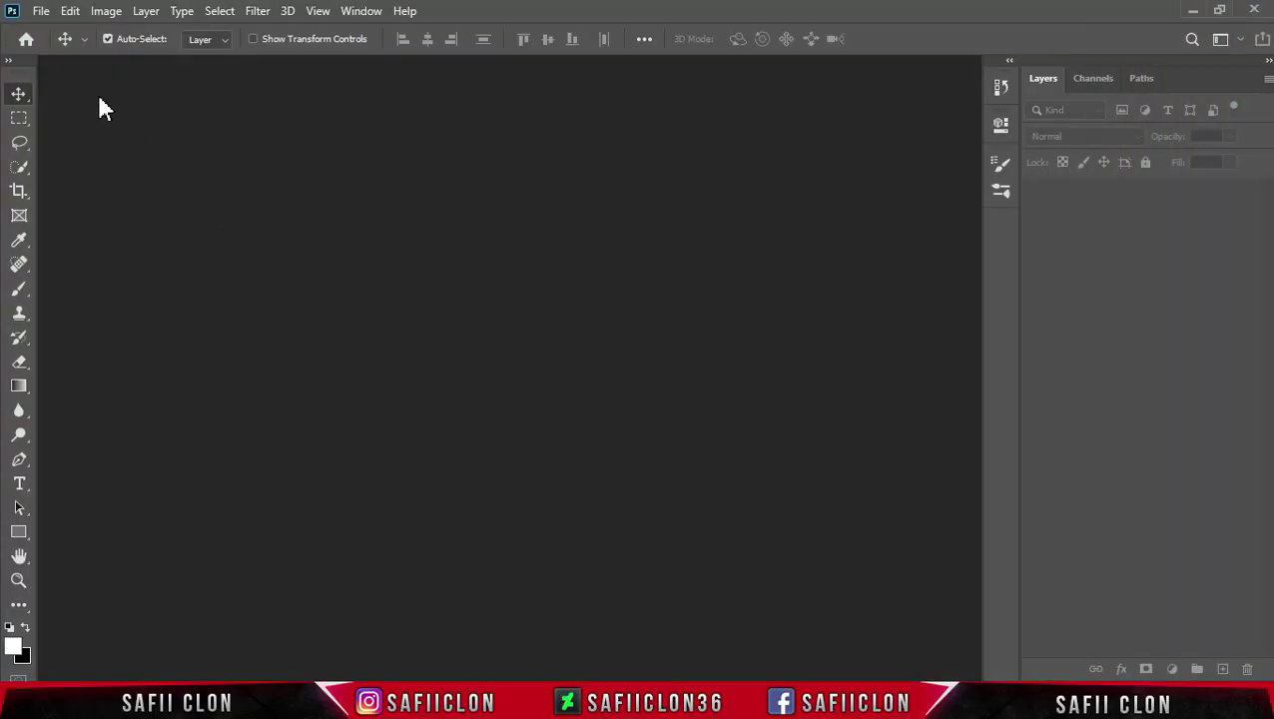
# Start a new document sized 3456 × 2281 pixels
pyautogui.click(41, 12)
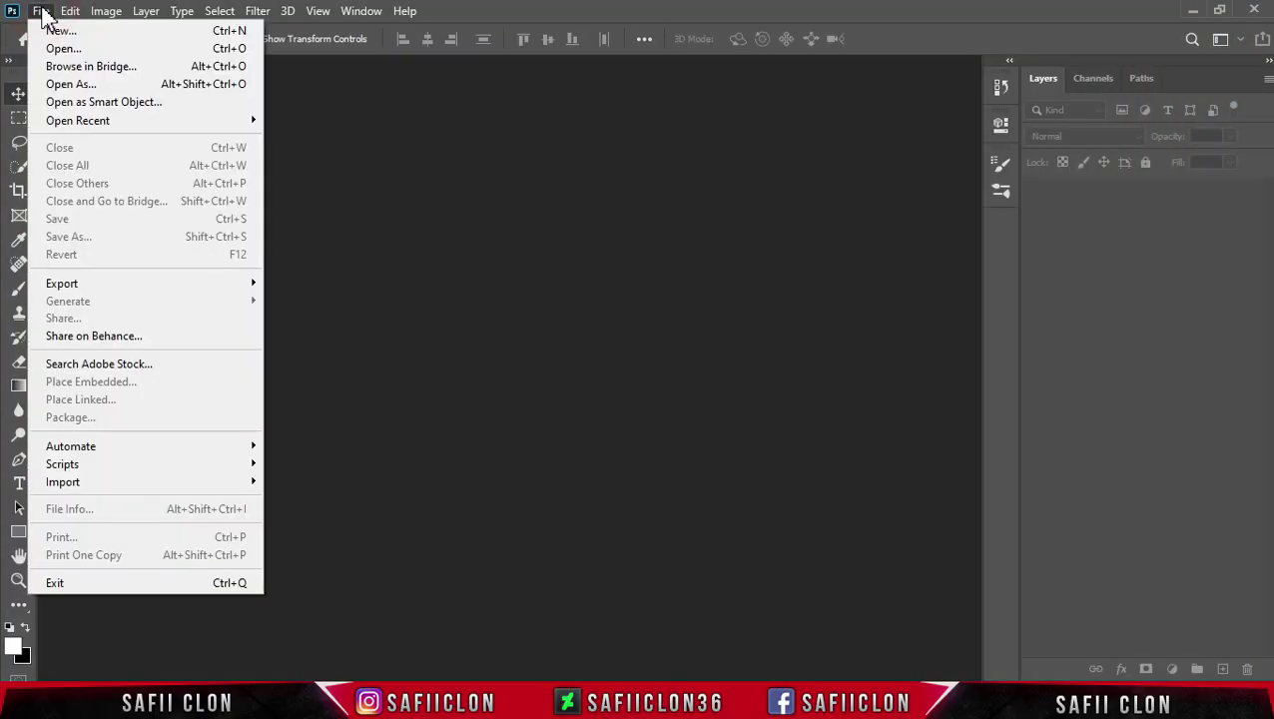
pyautogui.click(94, 32)
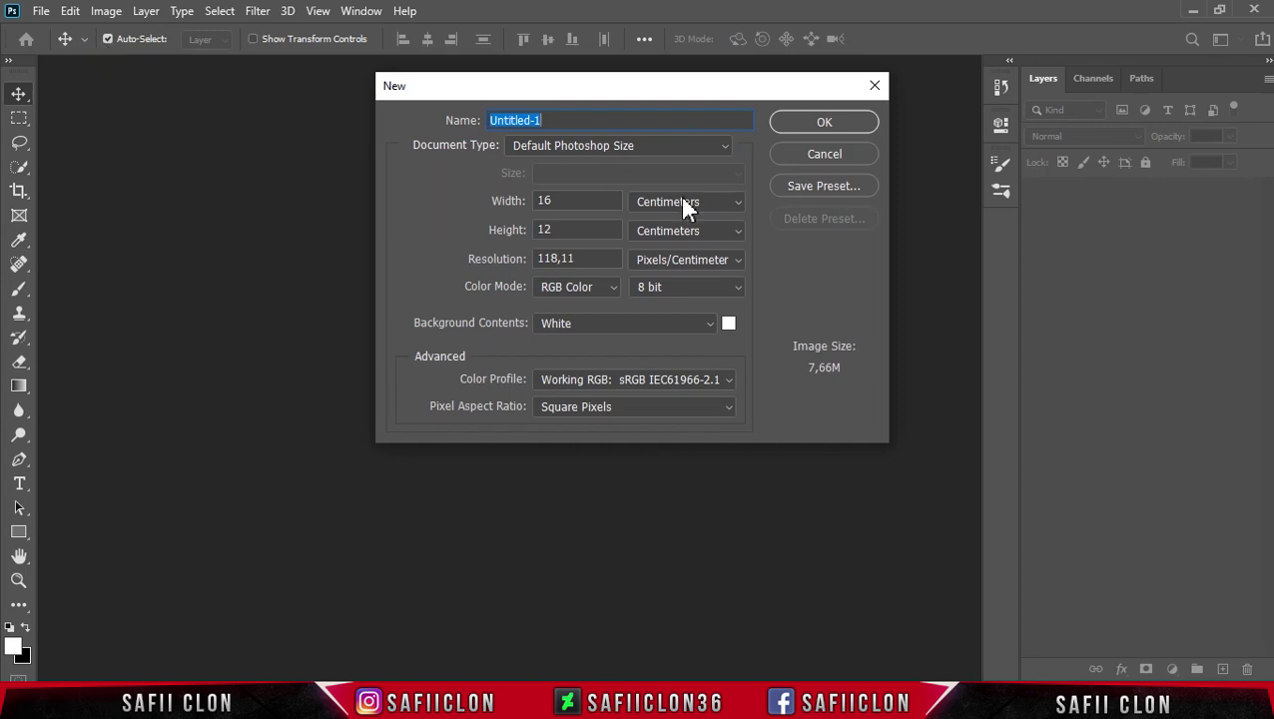
pyautogui.click(707, 202)
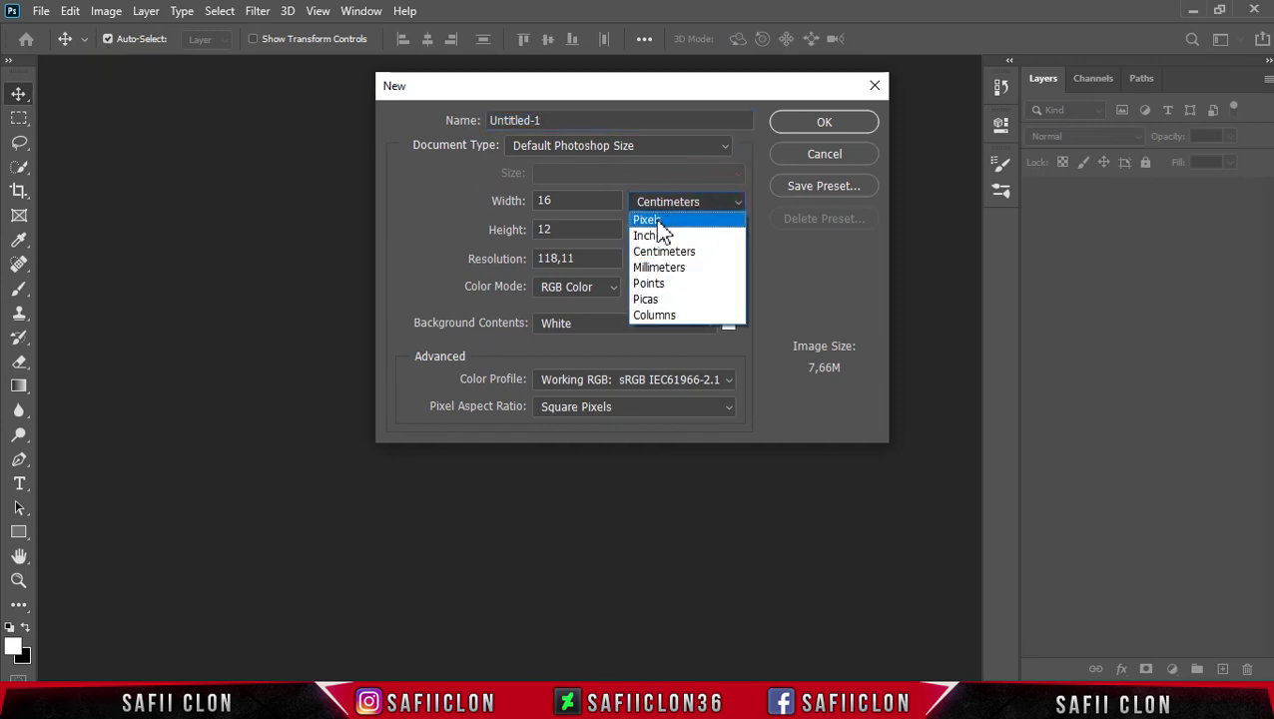
pyautogui.click(675, 220)
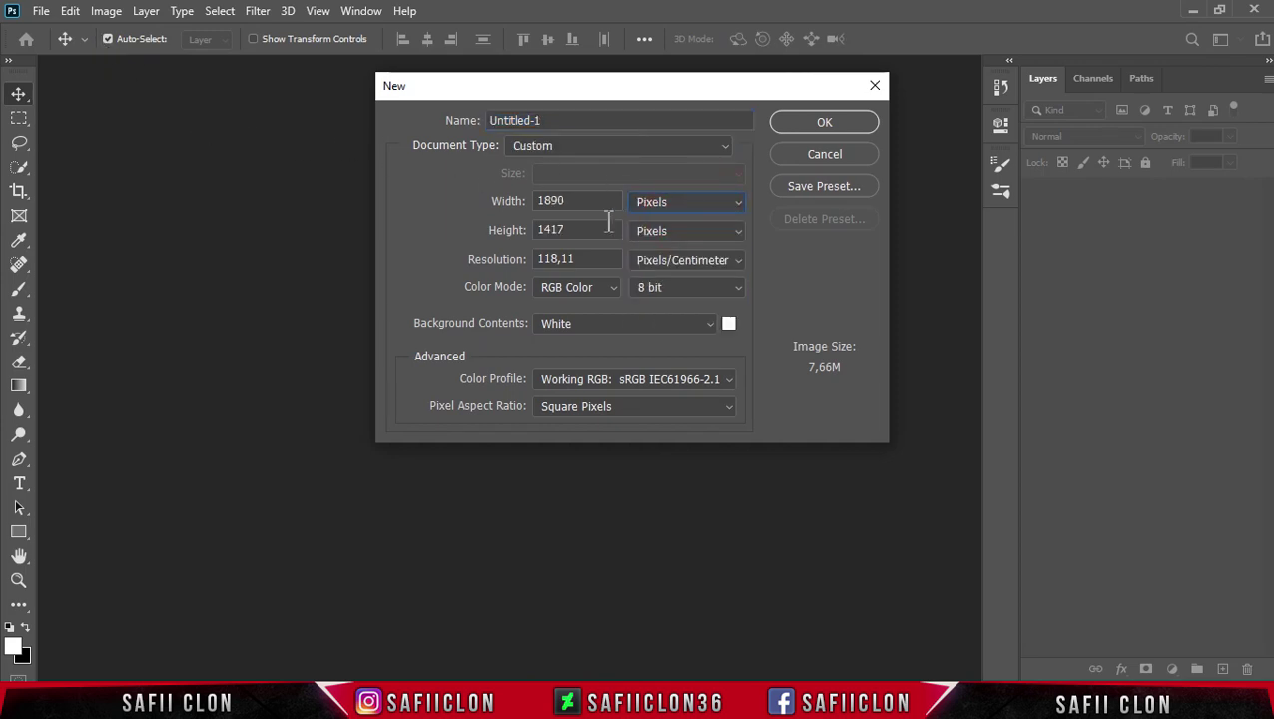
pyautogui.doubleClick(552, 201)
pyautogui.write('3456')
pyautogui.moveTo(573, 229); pyautogui.dragTo(511, 232)
pyautogui.write('2281')
# Set the resolution to 180 pixels/inch and create the blank white document
pyautogui.click(697, 265)
pyautogui.click(659, 280)
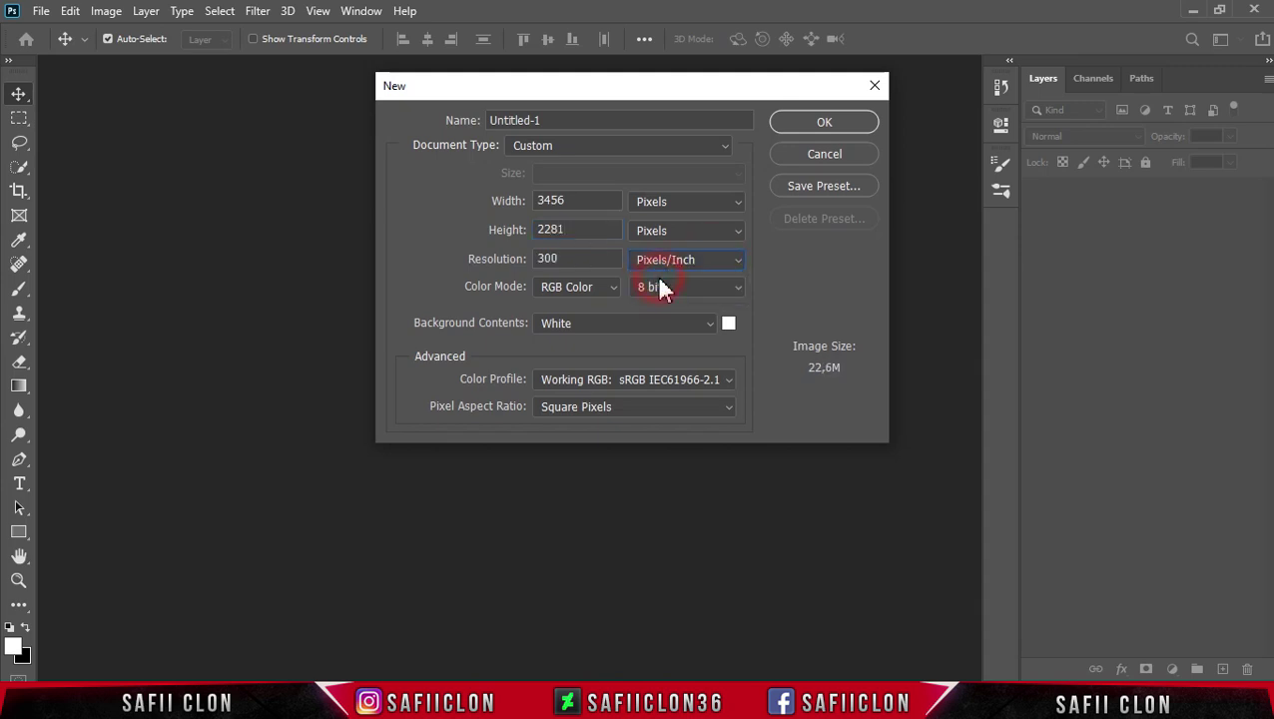
pyautogui.doubleClick(578, 258)
pyautogui.write('180')
pyautogui.click(824, 122)
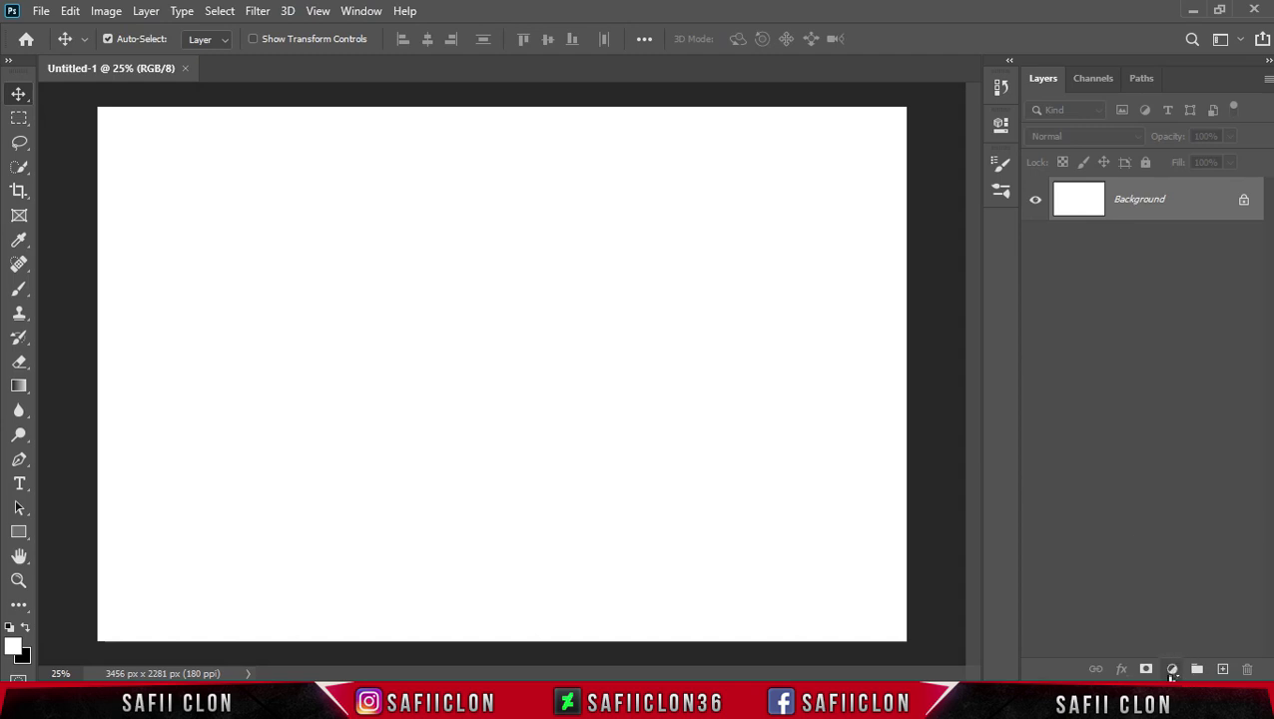
pyautogui.click(1172, 670)
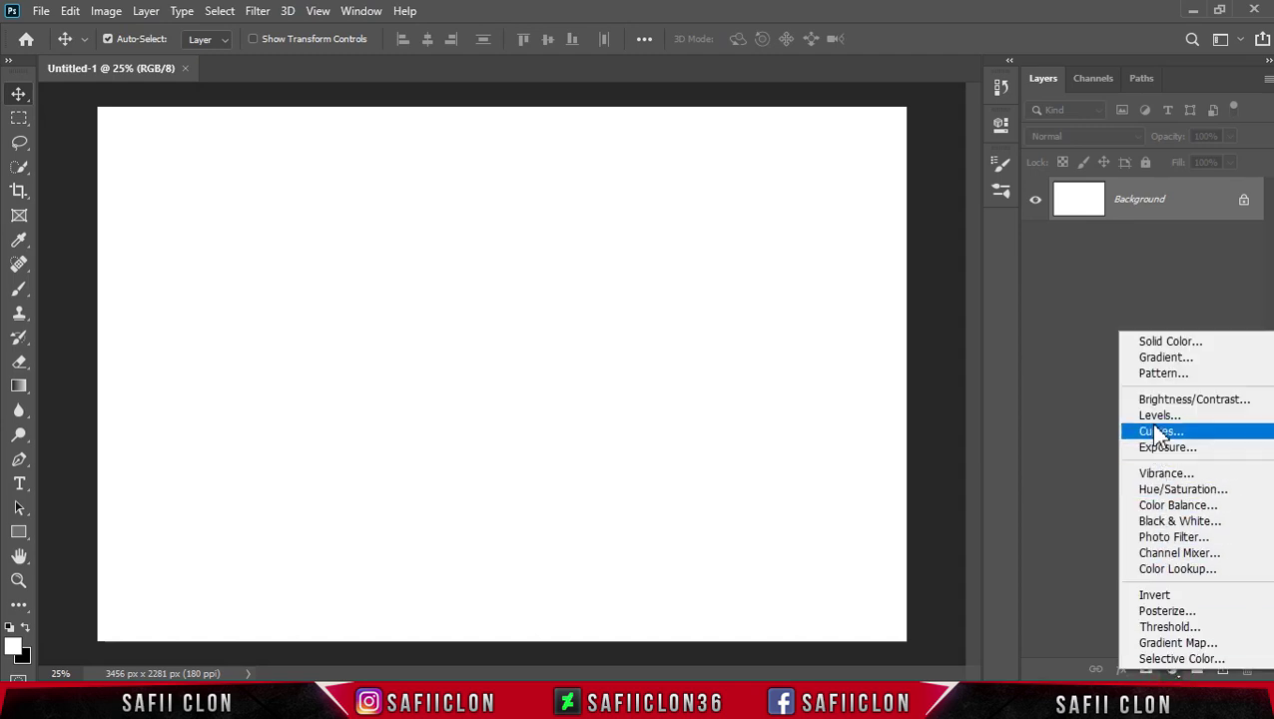
# Add a Solid Color fill layer in hex 2e3e4c covering the canvas
pyautogui.click(1168, 342)
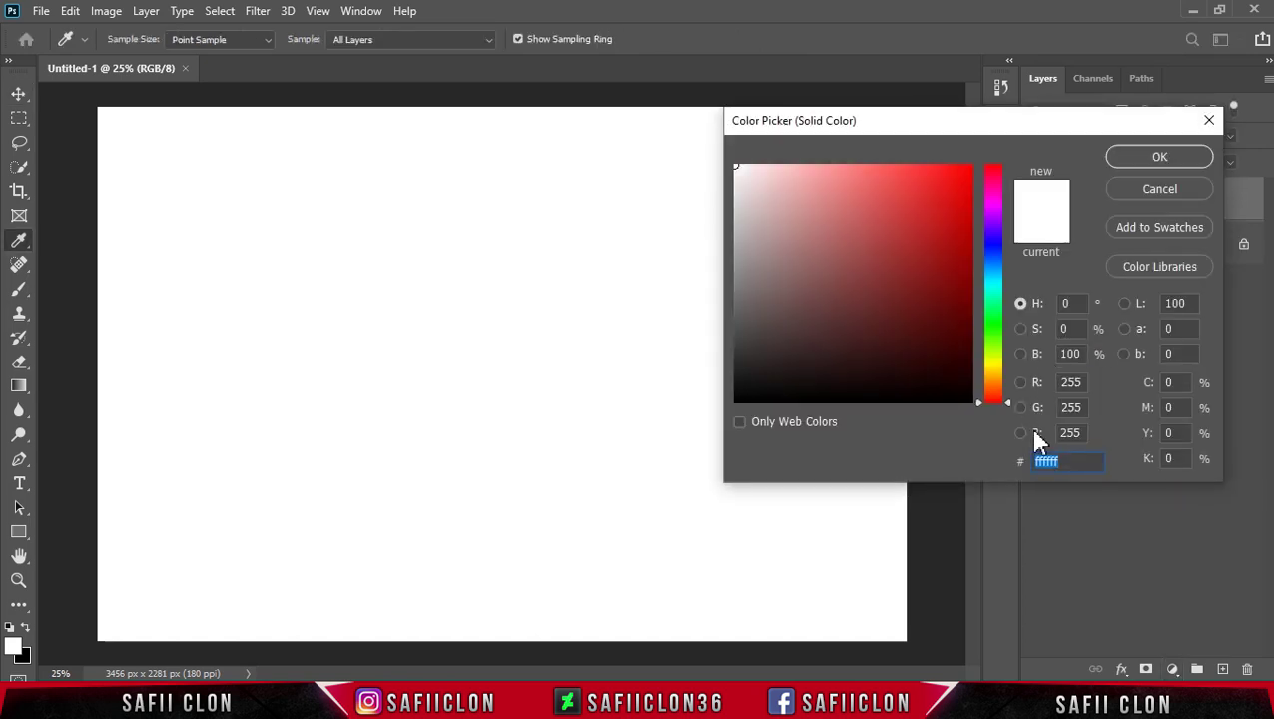
pyautogui.moveTo(1068, 464); pyautogui.dragTo(1029, 464)
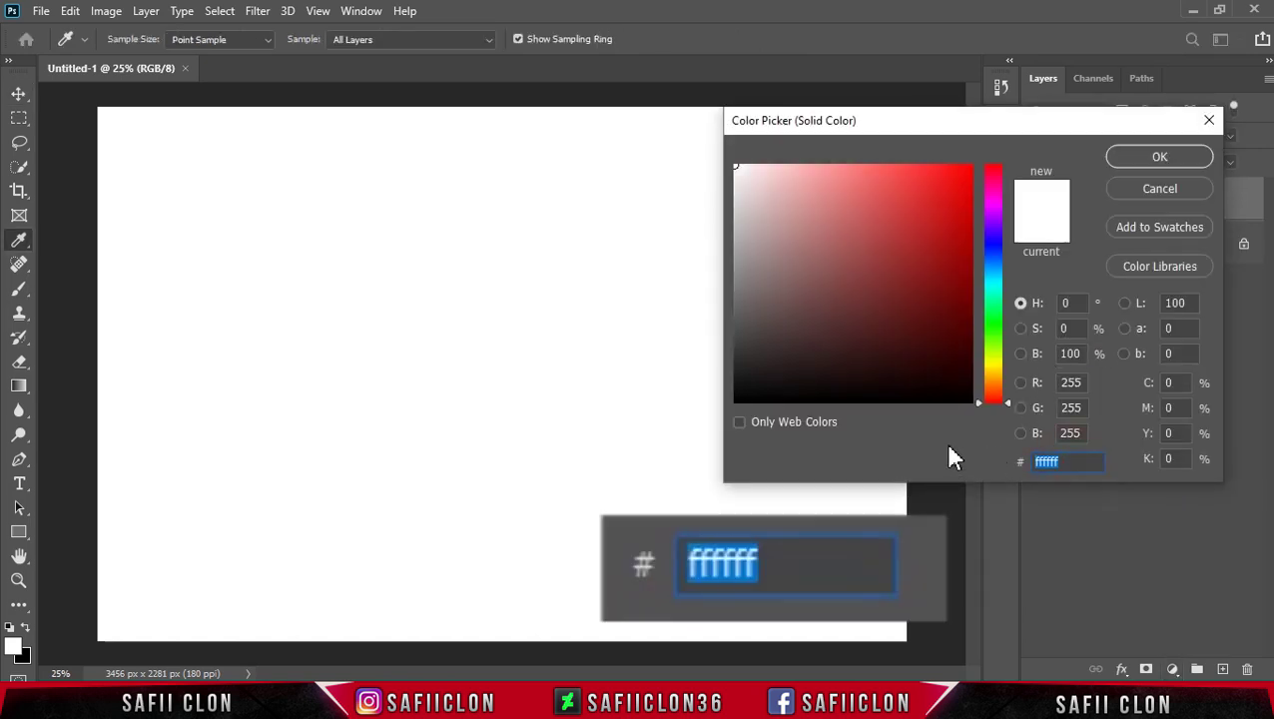
pyautogui.write('2e')
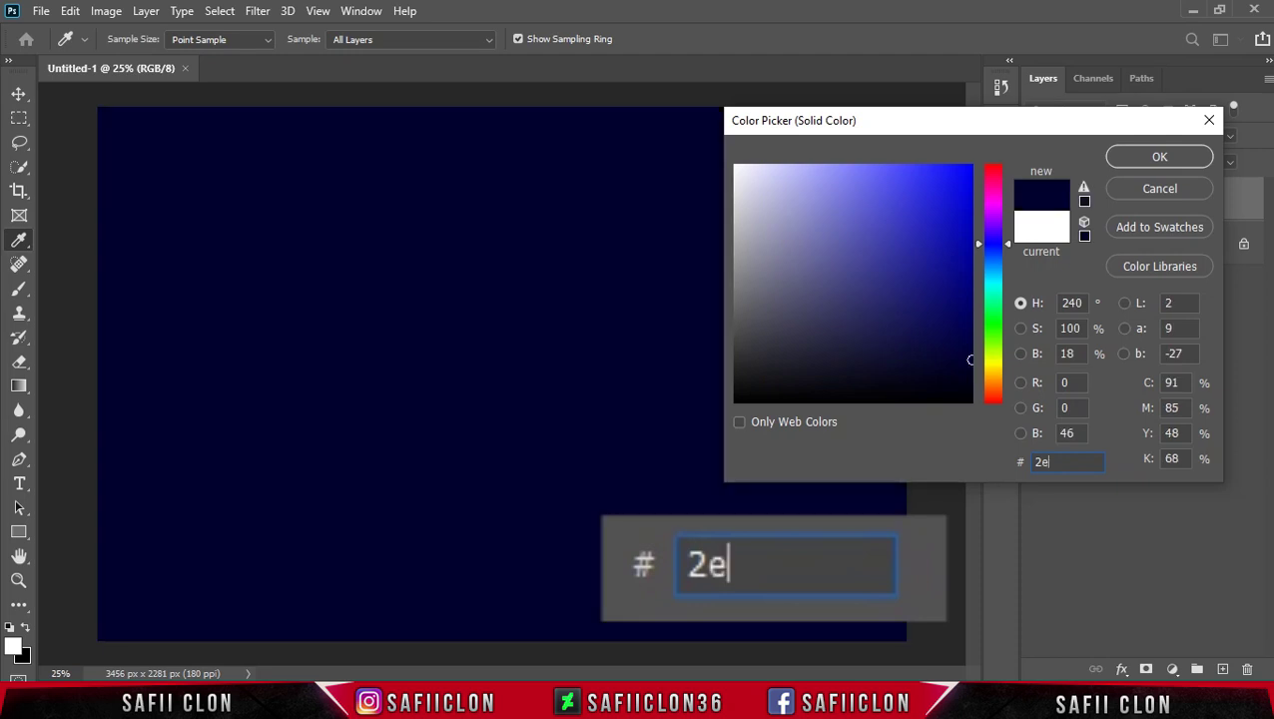
pyautogui.write('3e4c')
pyautogui.hotkey('ctrl', 'a')
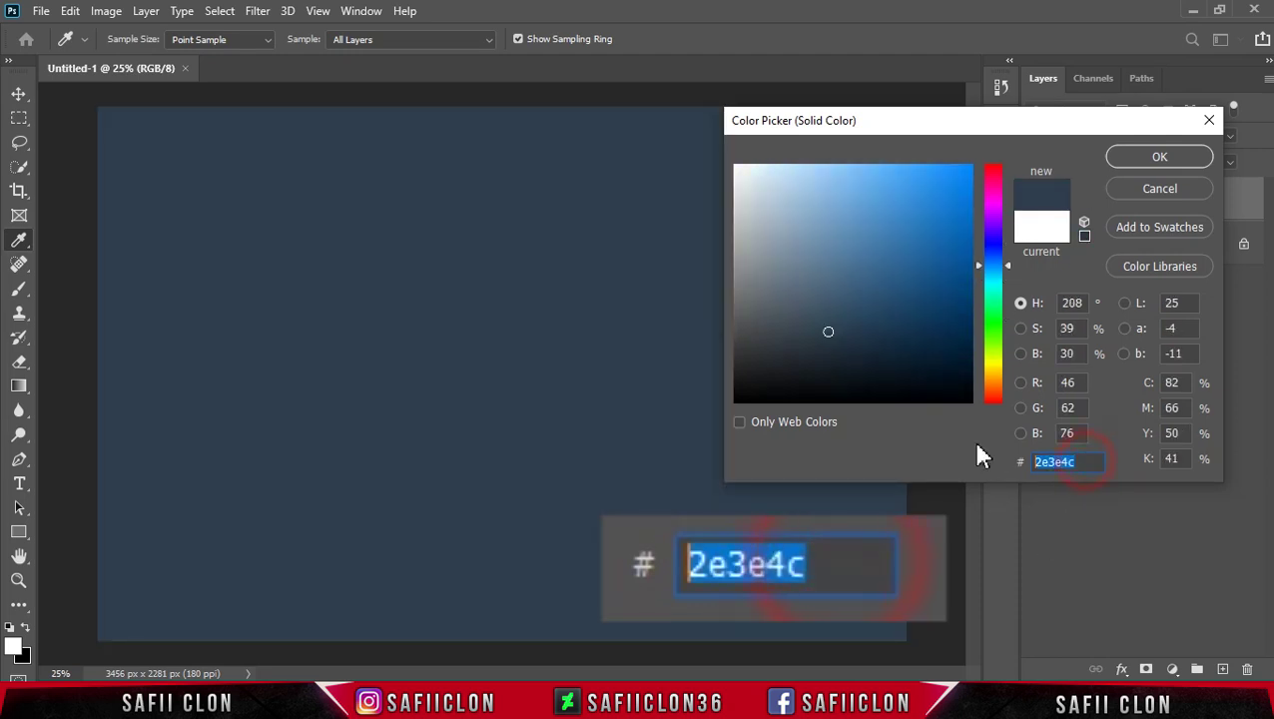
pyautogui.click(1142, 159)
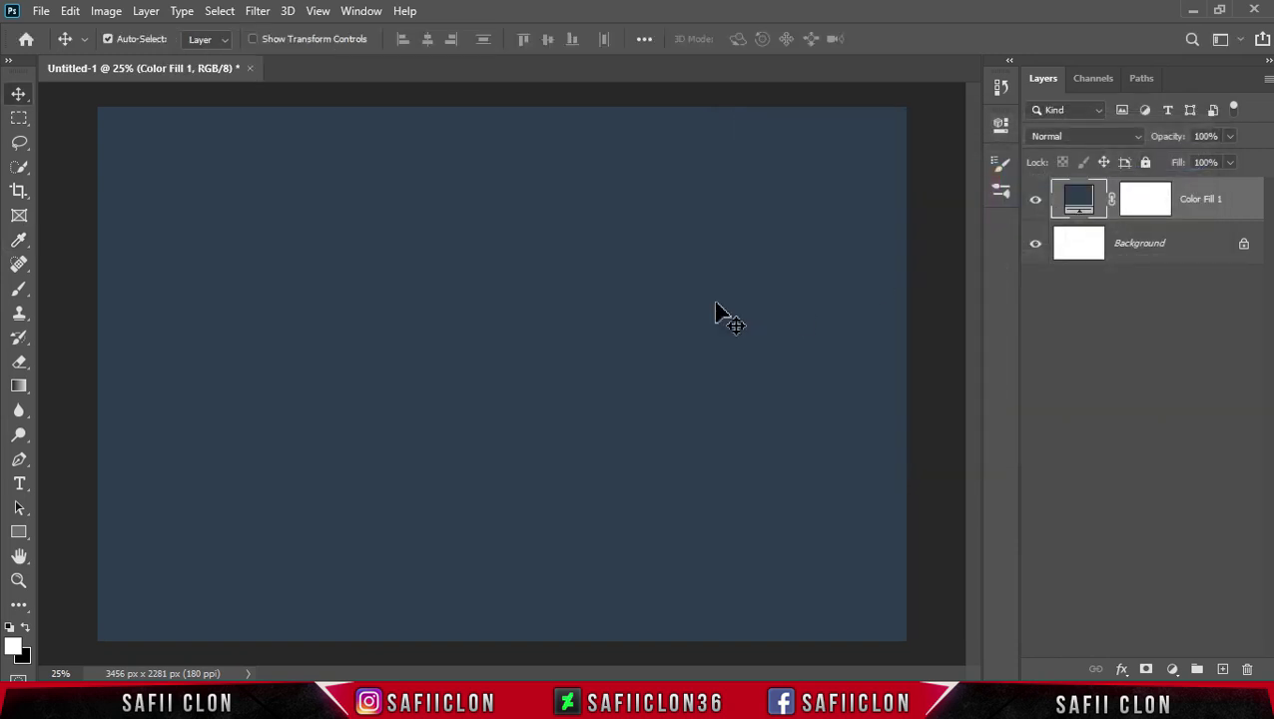
pyautogui.click(41, 11)
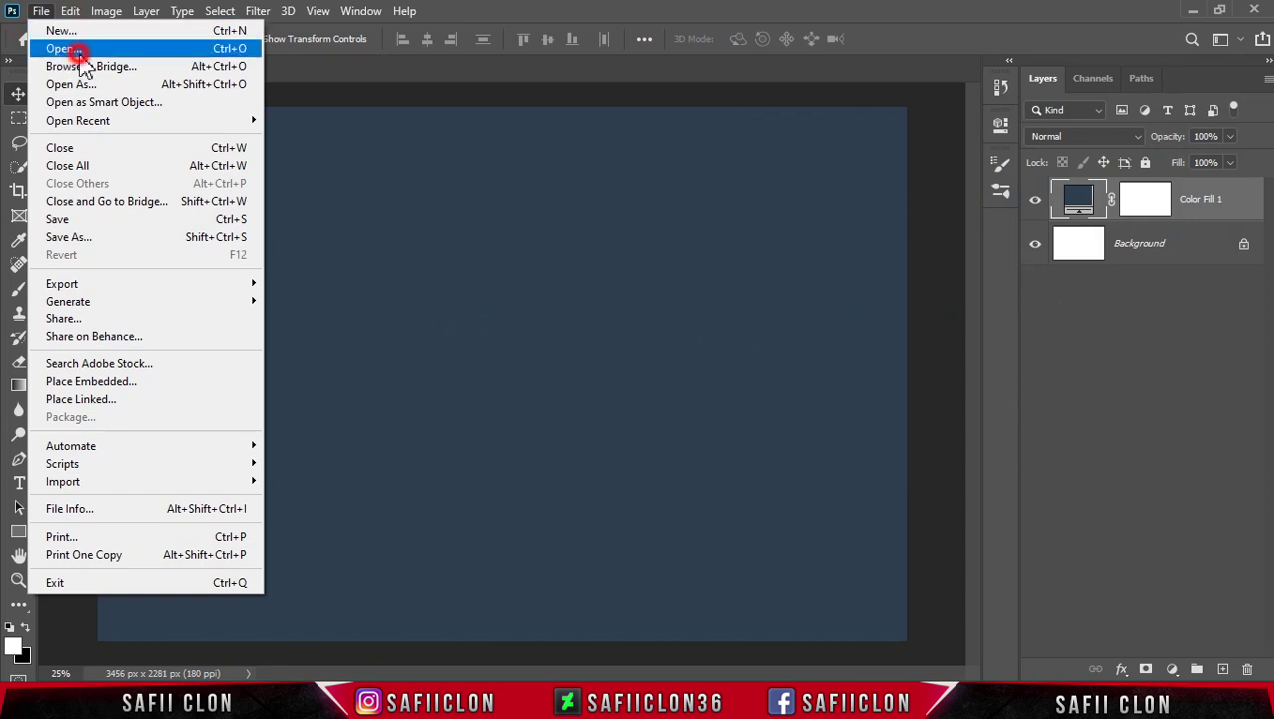
# Open the green grass and heavy clouds JPGs from the Wait Manip folder
pyautogui.click(72, 48)
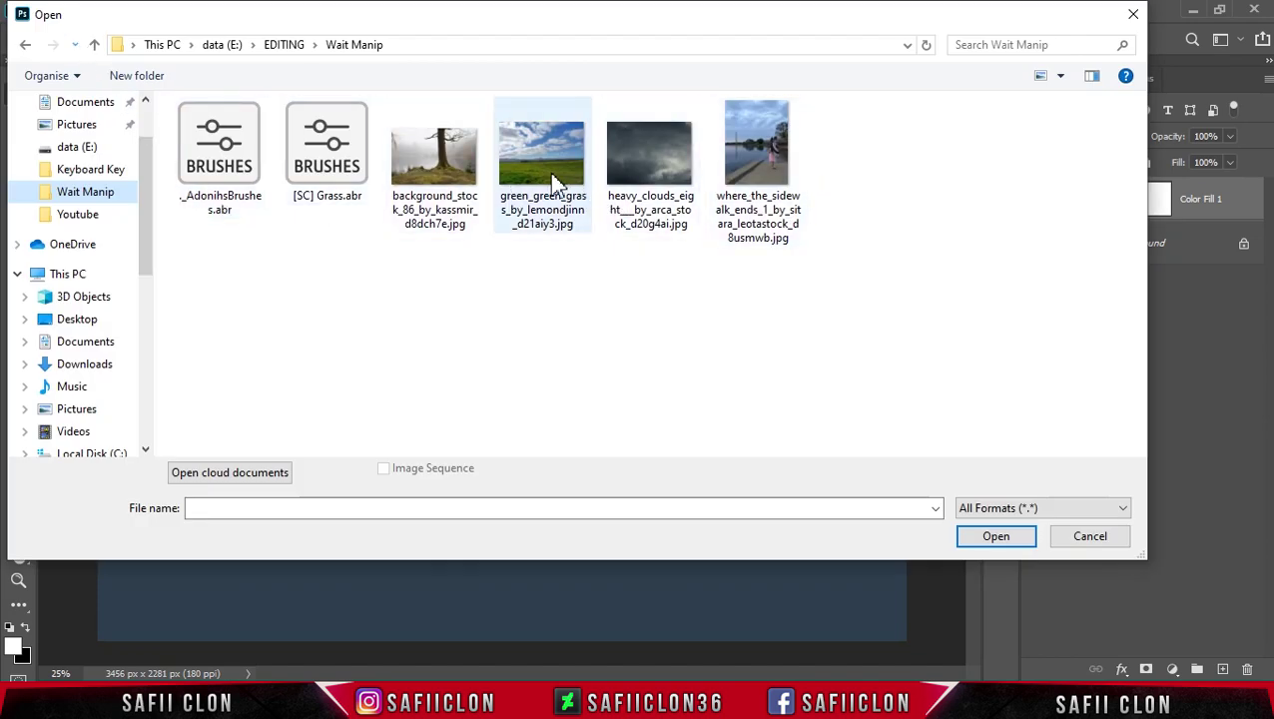
pyautogui.moveTo(540, 290)
pyautogui.mouseDown()
pyautogui.moveTo(548, 215)
pyautogui.moveTo(671, 165)
pyautogui.mouseUp()
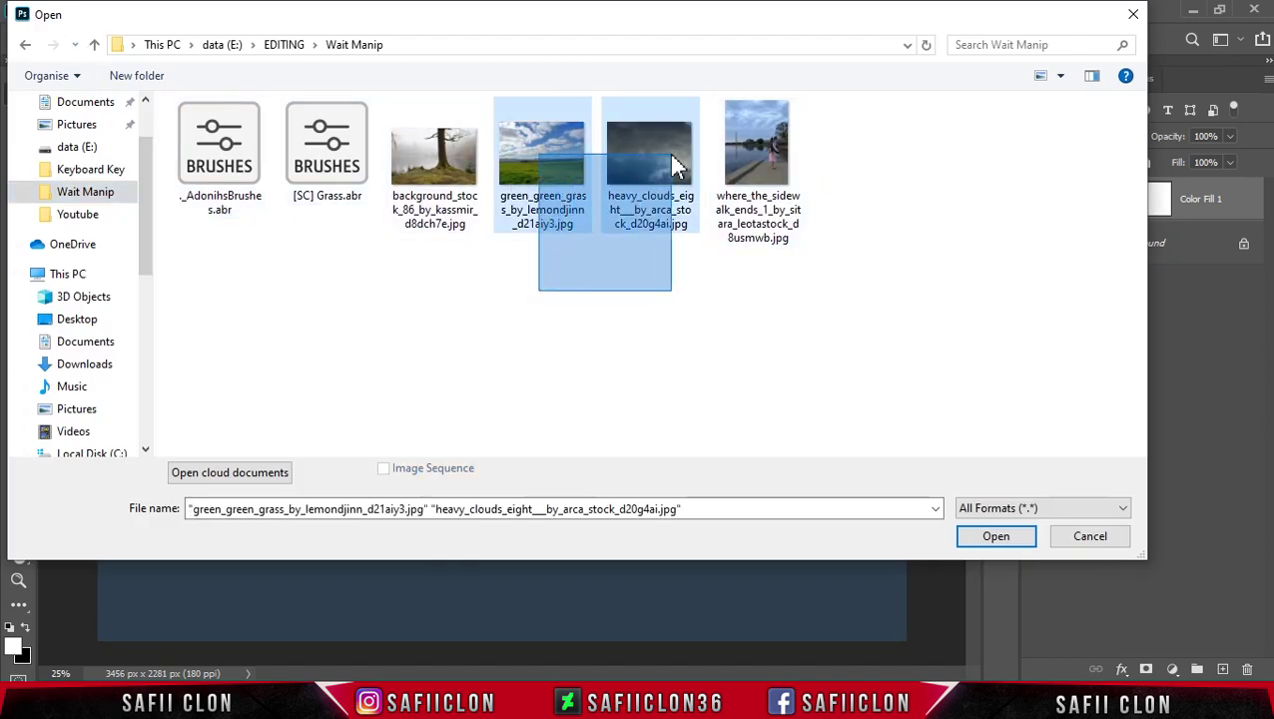
pyautogui.click(996, 539)
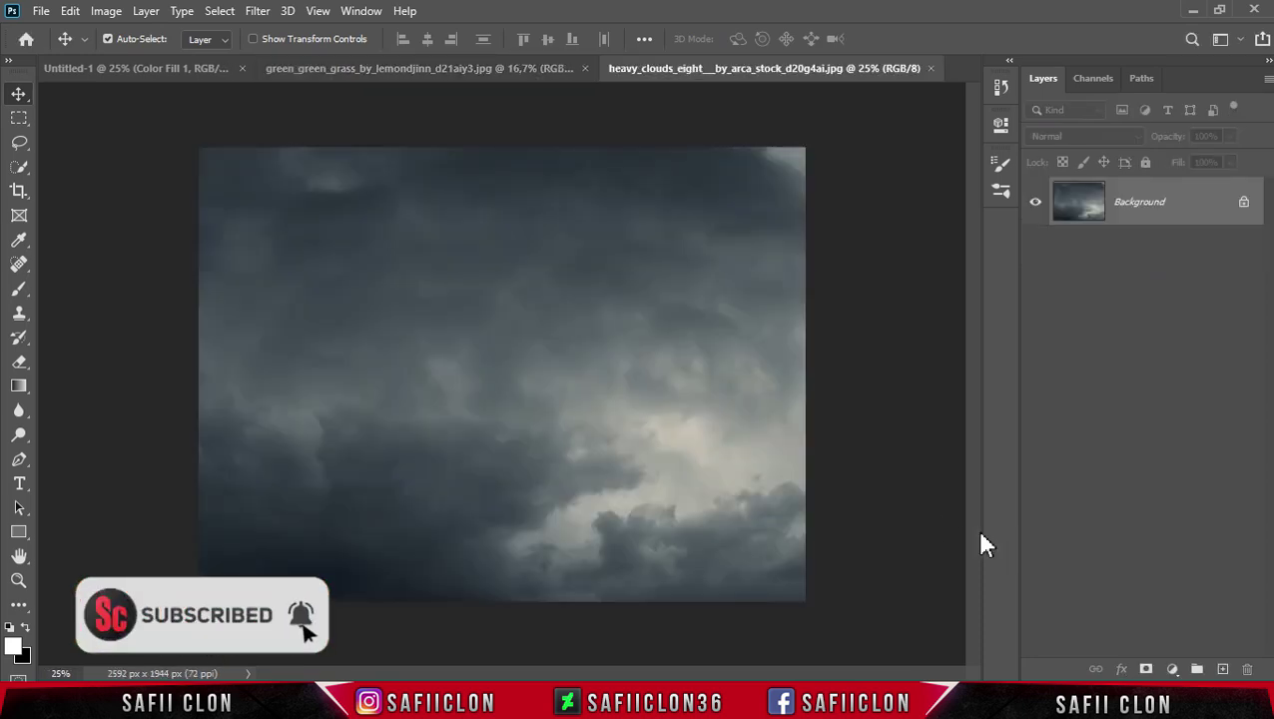
pyautogui.click(420, 70)
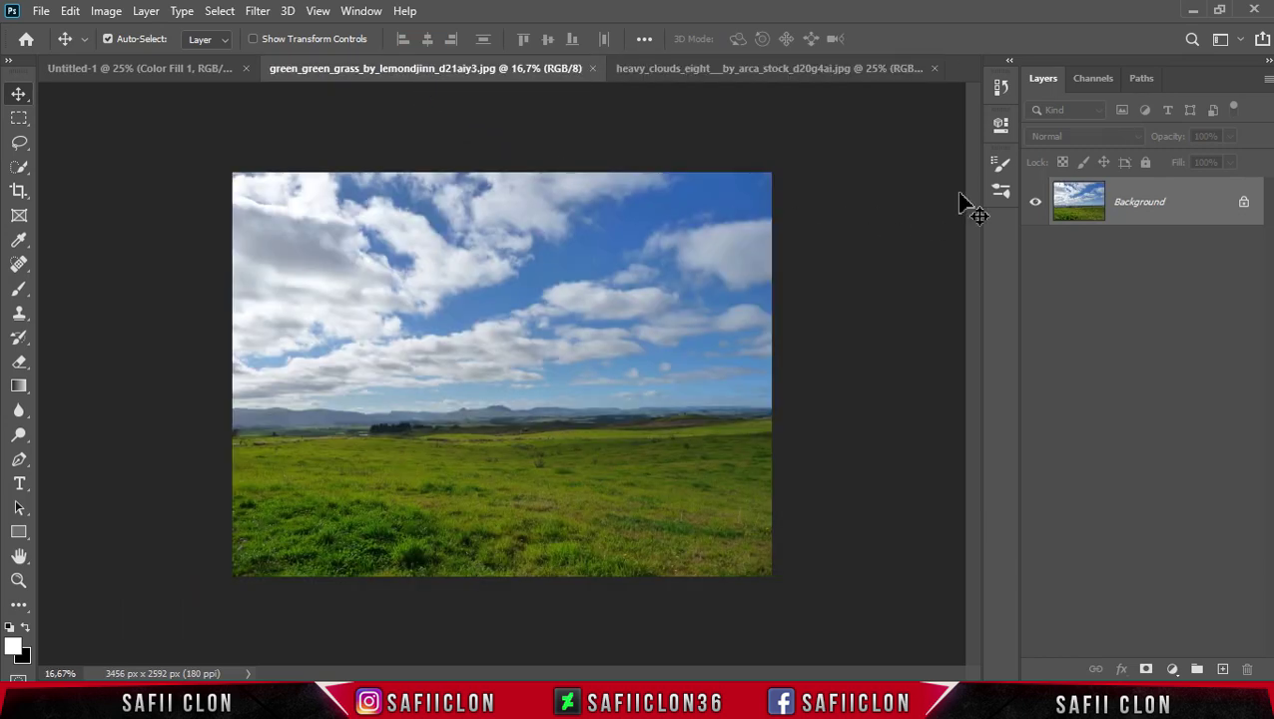
# Copy the grass photo into Untitled-1 as Layer 1, stretched across the canvas
pyautogui.moveTo(1183, 208); pyautogui.dragTo(212, 136)
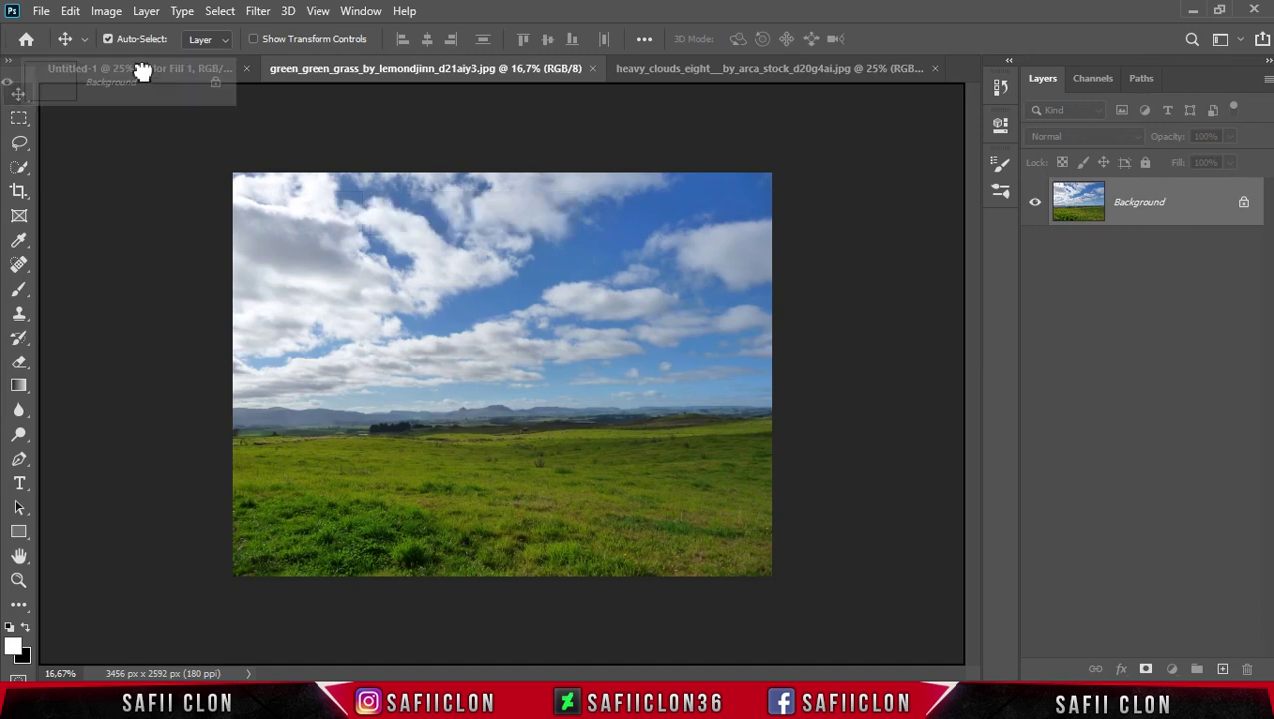
pyautogui.moveTo(213, 136)
pyautogui.mouseDown()
pyautogui.moveTo(143, 72)
pyautogui.moveTo(535, 389)
pyautogui.mouseUp()
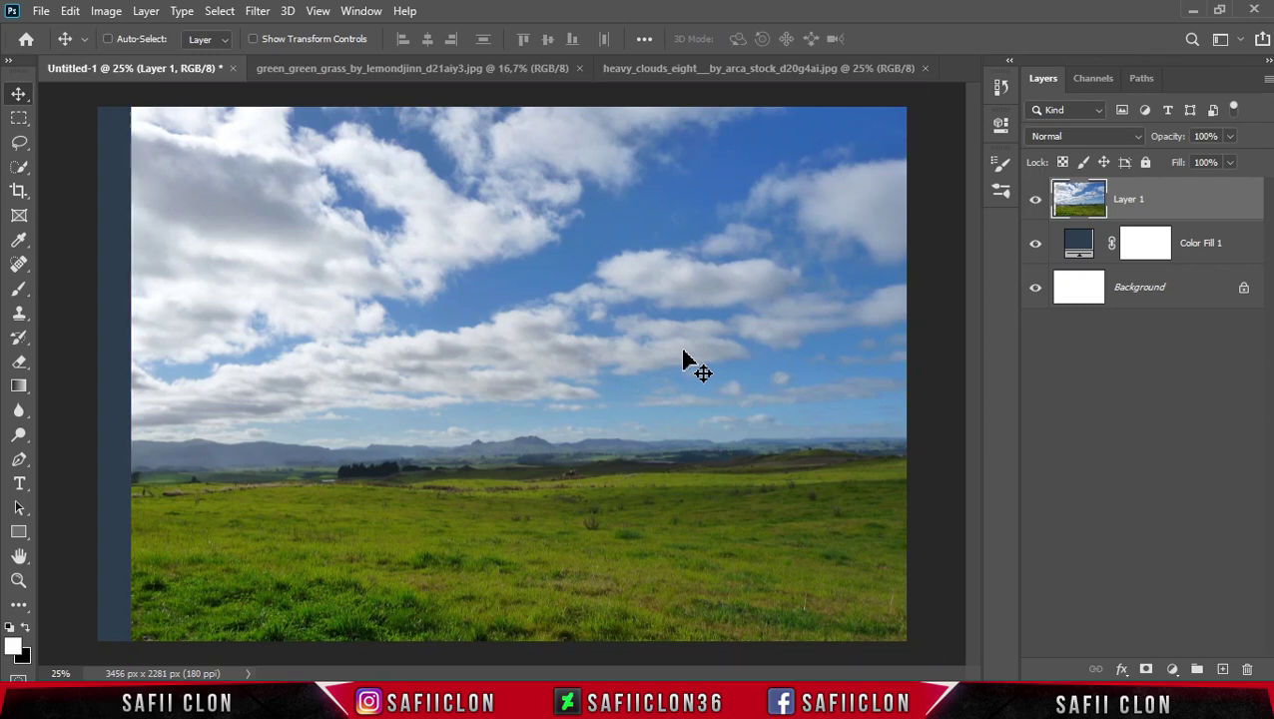
pyautogui.hotkey('ctrl', '-')
pyautogui.hotkey('ctrl', 't')
pyautogui.moveTo(691, 382); pyautogui.dragTo(670, 350)
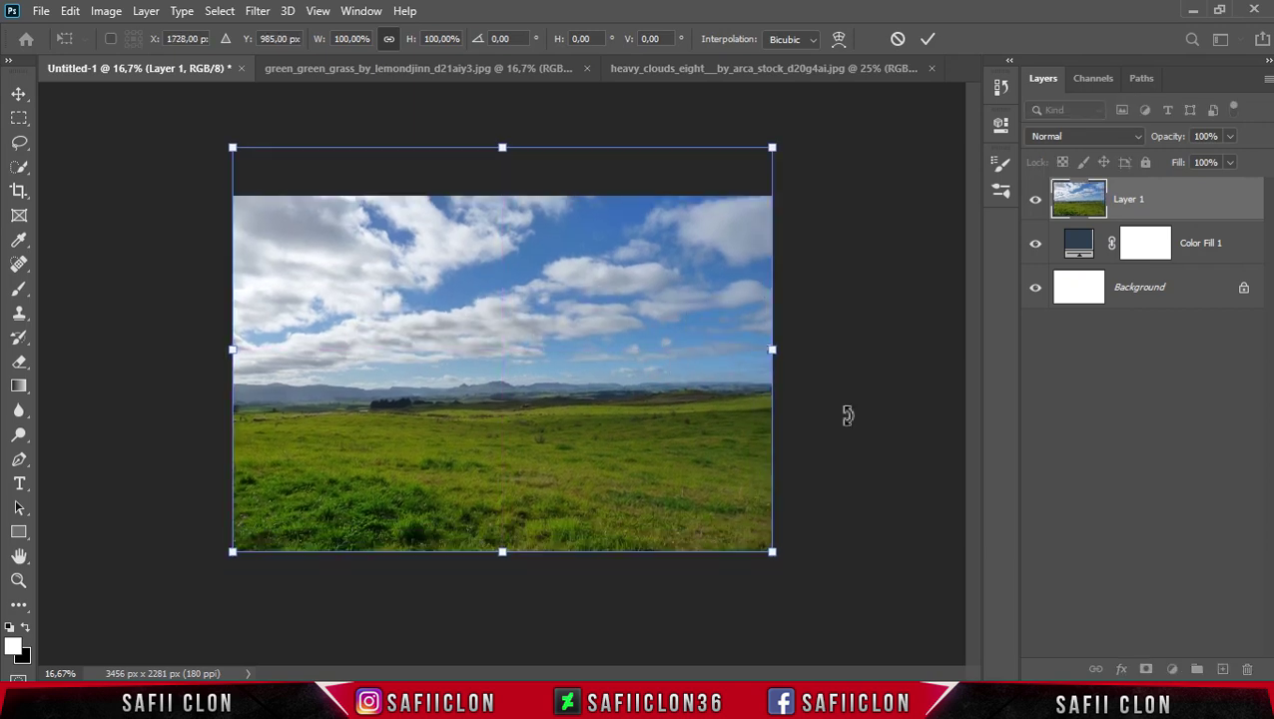
pyautogui.moveTo(771, 349)
pyautogui.mouseDown()
pyautogui.moveTo(823, 357)
pyautogui.moveTo(814, 351)
pyautogui.mouseUp()
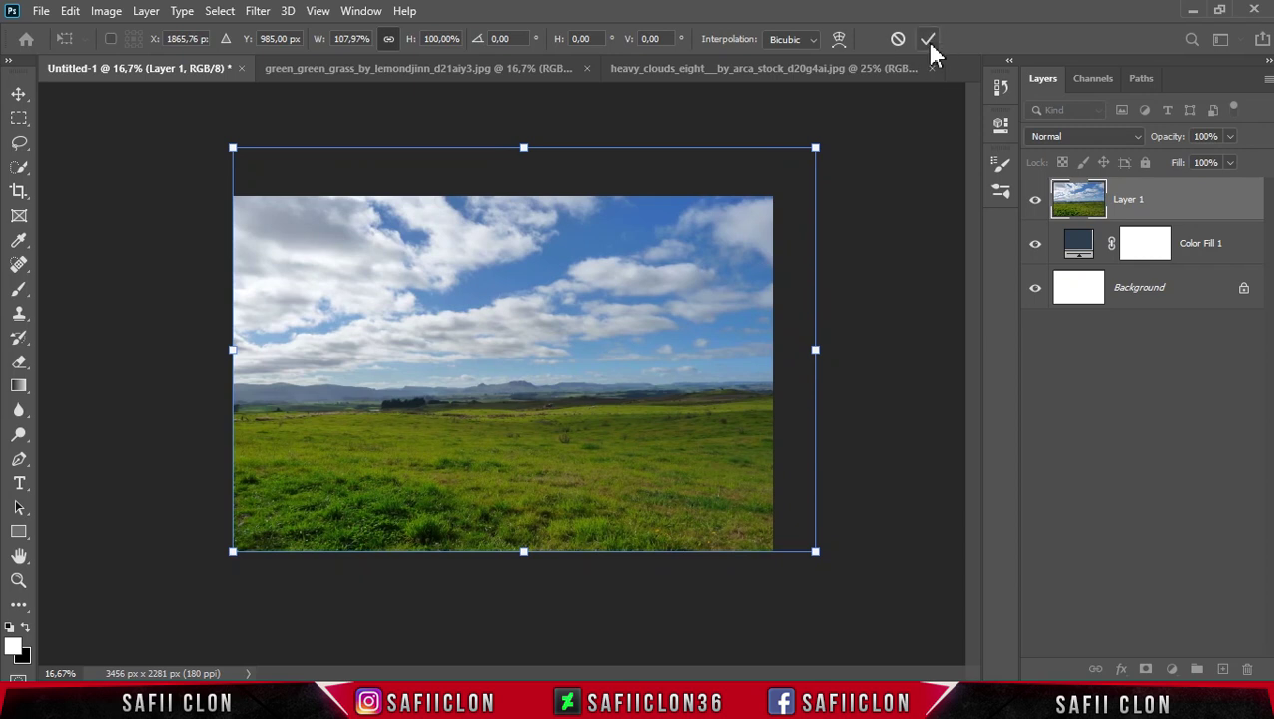
pyautogui.click(927, 39)
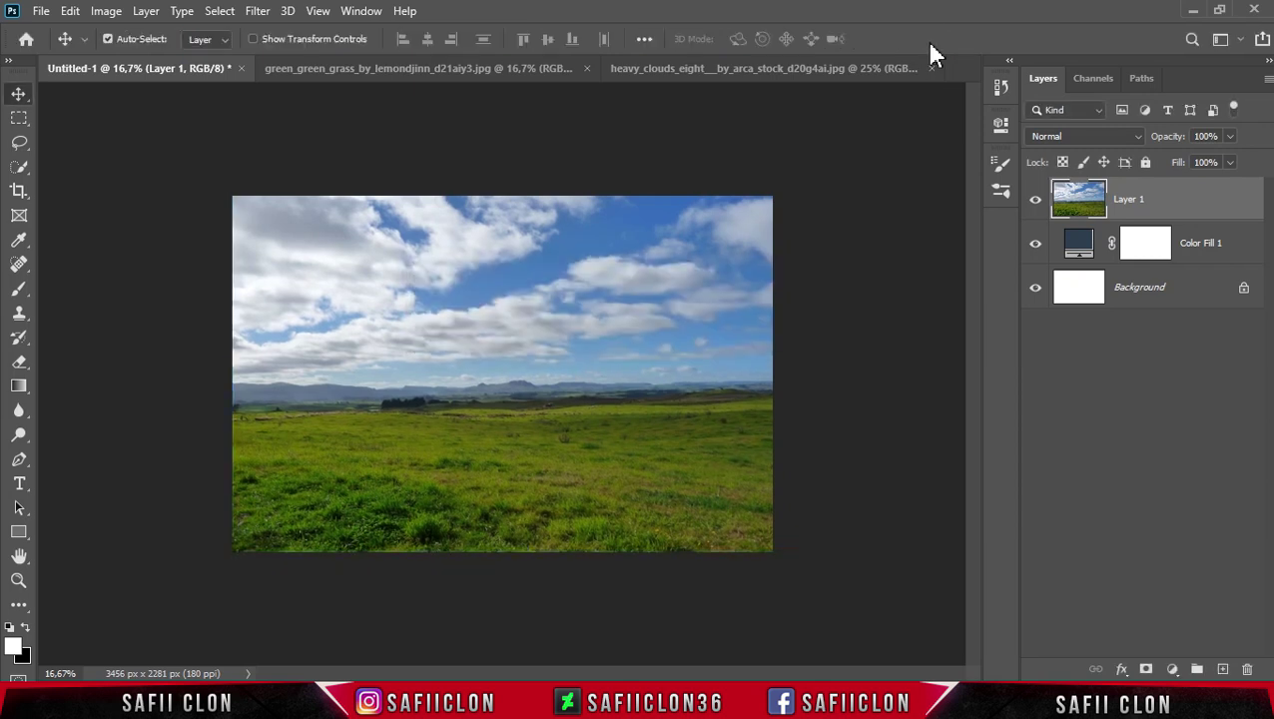
pyautogui.click(768, 69)
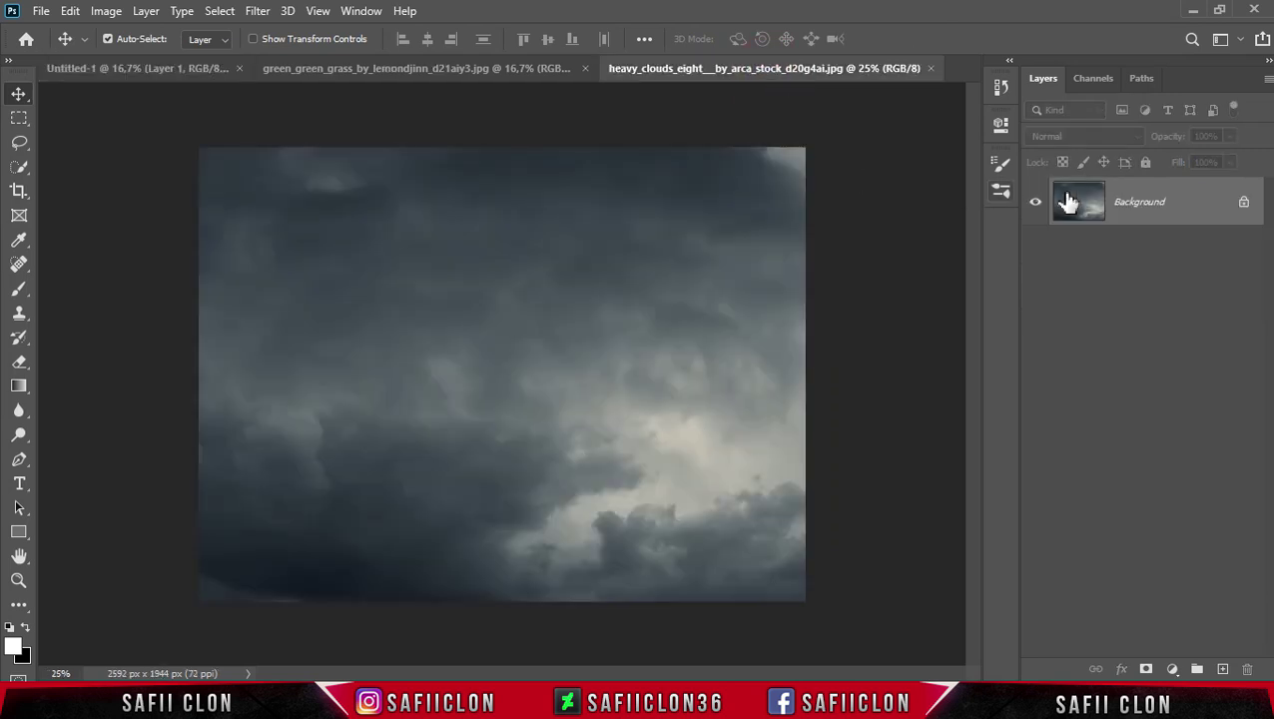
# Bring the storm clouds into the composition as Layer 2 and roughly scale them over the sky
pyautogui.moveTo(1181, 201)
pyautogui.mouseDown()
pyautogui.moveTo(303, 157)
pyautogui.moveTo(161, 69)
pyautogui.mouseUp()
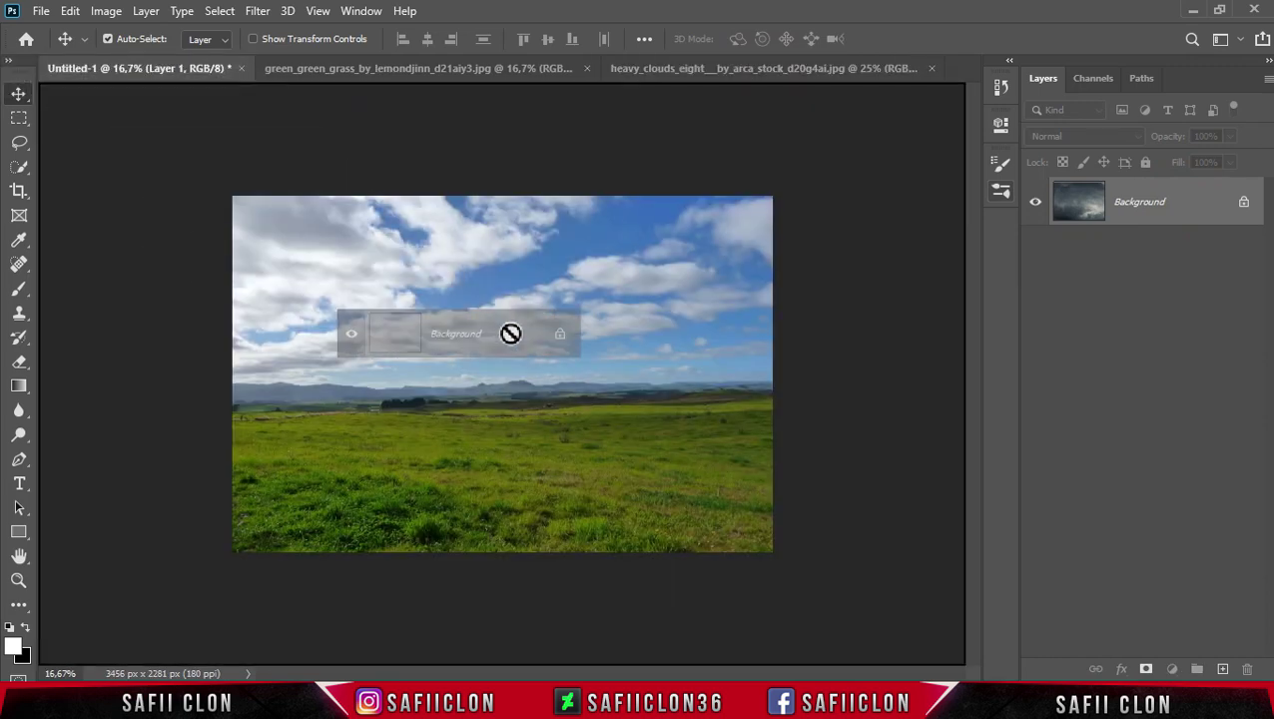
pyautogui.moveTo(160, 69); pyautogui.dragTo(549, 361)
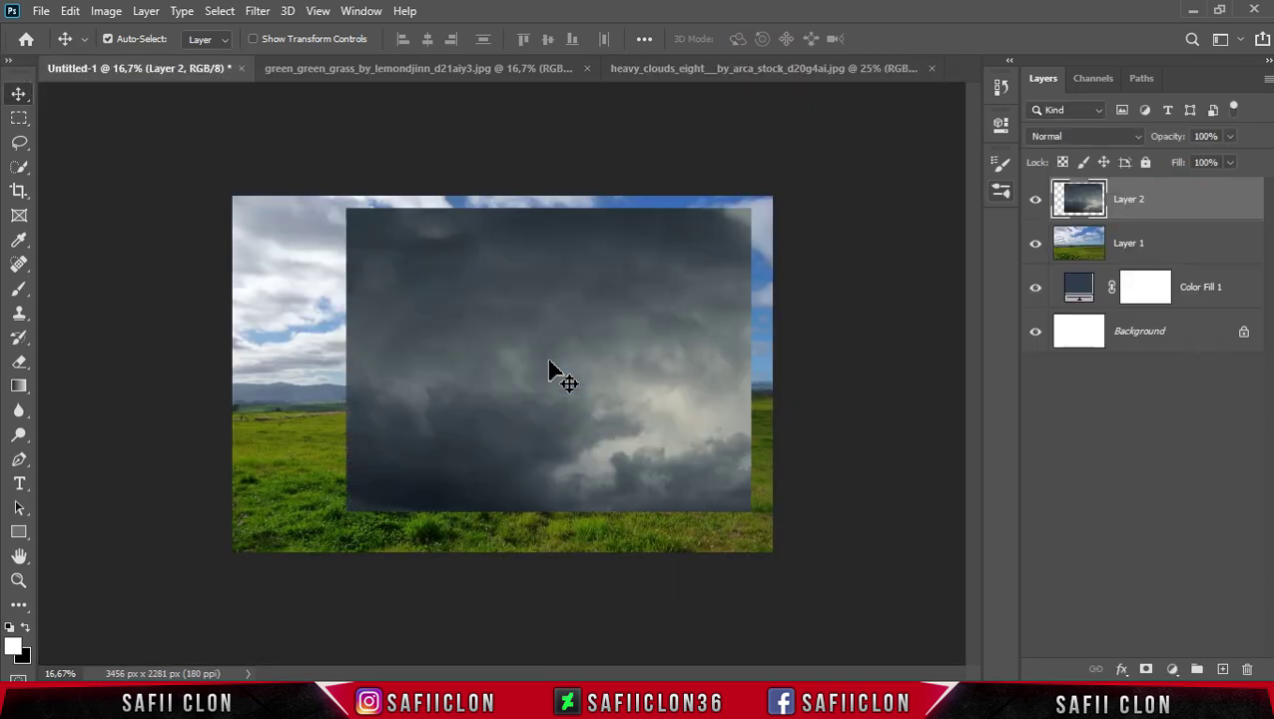
pyautogui.hotkey('ctrl', 't')
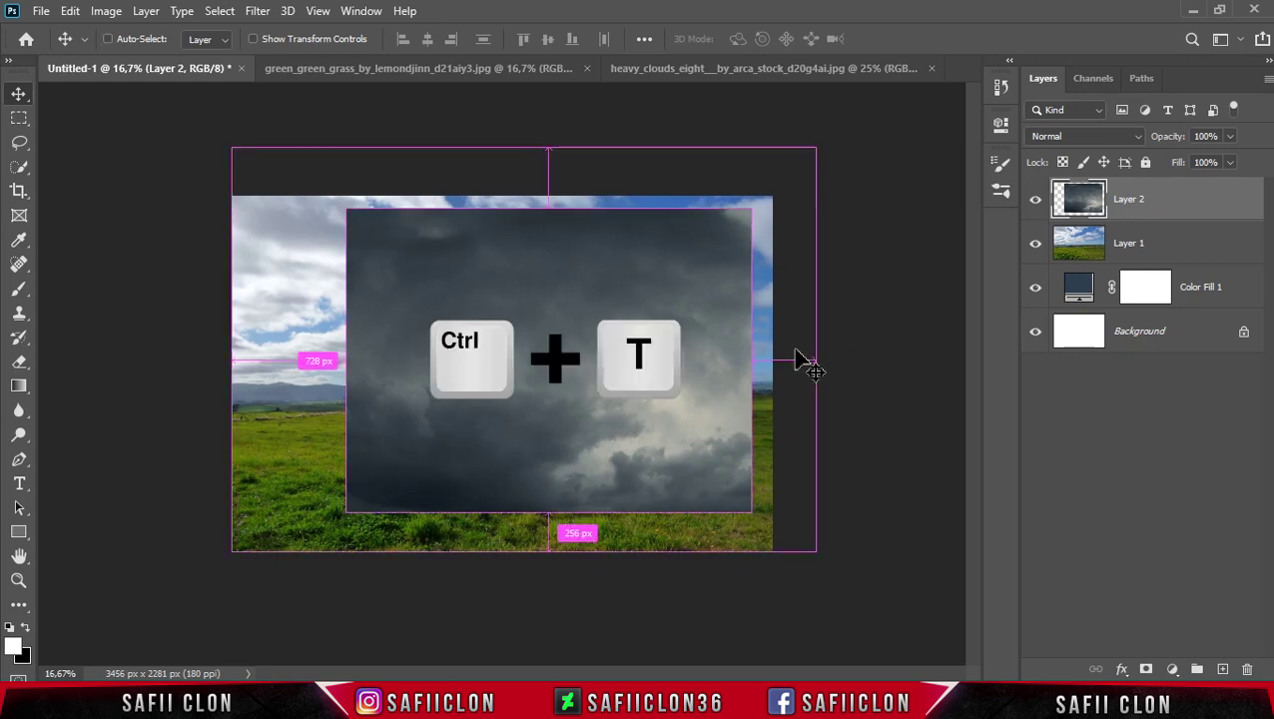
pyautogui.moveTo(569, 361); pyautogui.dragTo(455, 281)
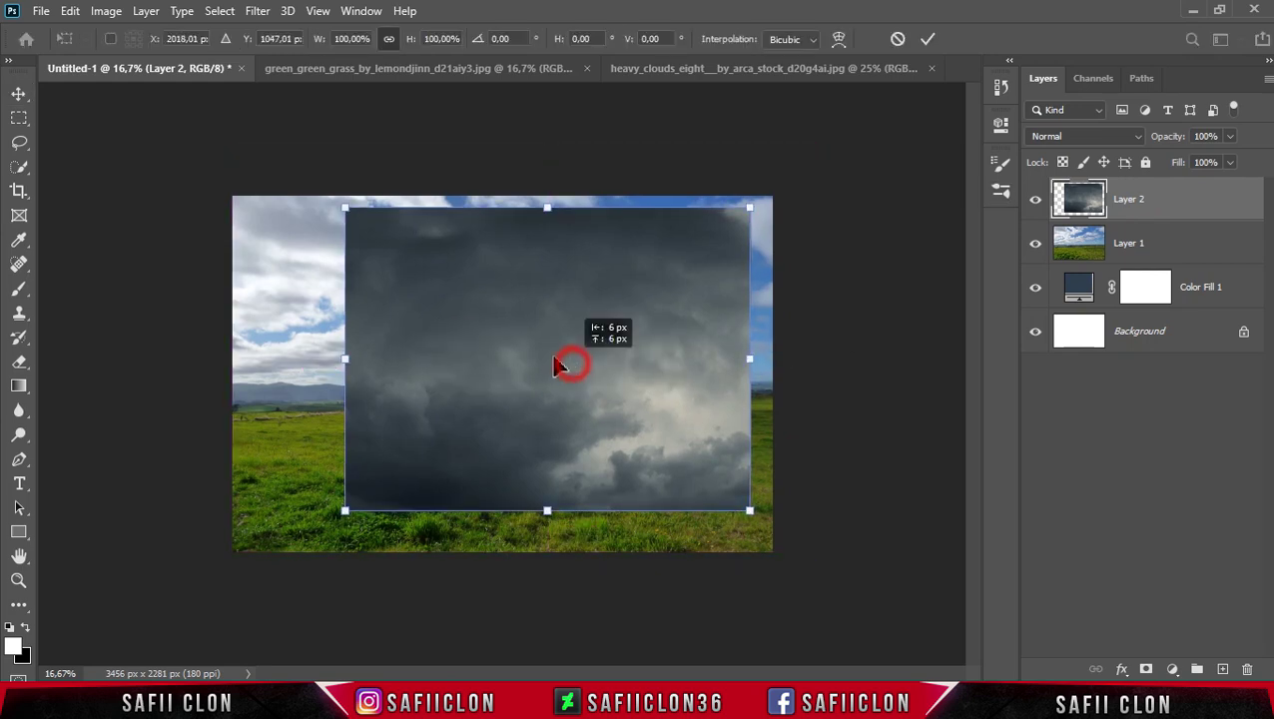
pyautogui.moveTo(637, 279); pyautogui.dragTo(772, 280)
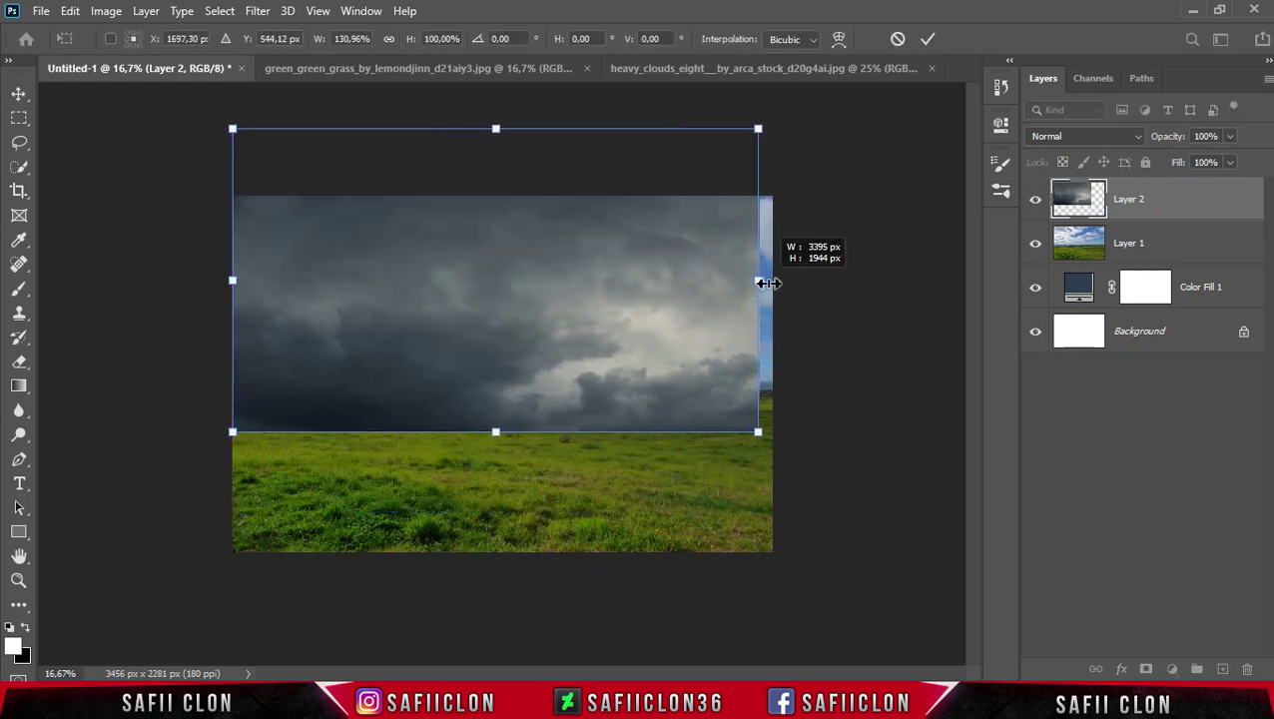
pyautogui.moveTo(571, 285); pyautogui.dragTo(562, 302)
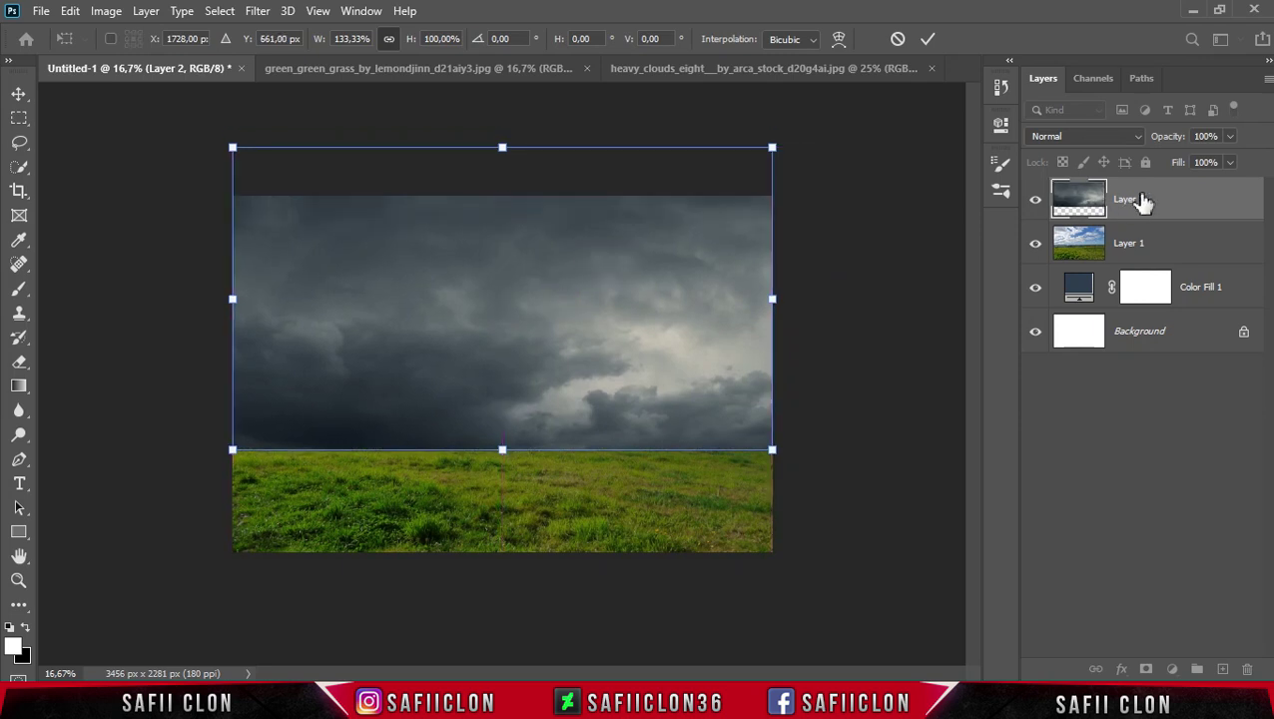
# Fit the clouds at reduced fill, restore 100% fill, and move Layer 2 below Layer 1
pyautogui.click(1229, 162)
pyautogui.moveTo(1235, 189); pyautogui.dragTo(1218, 191)
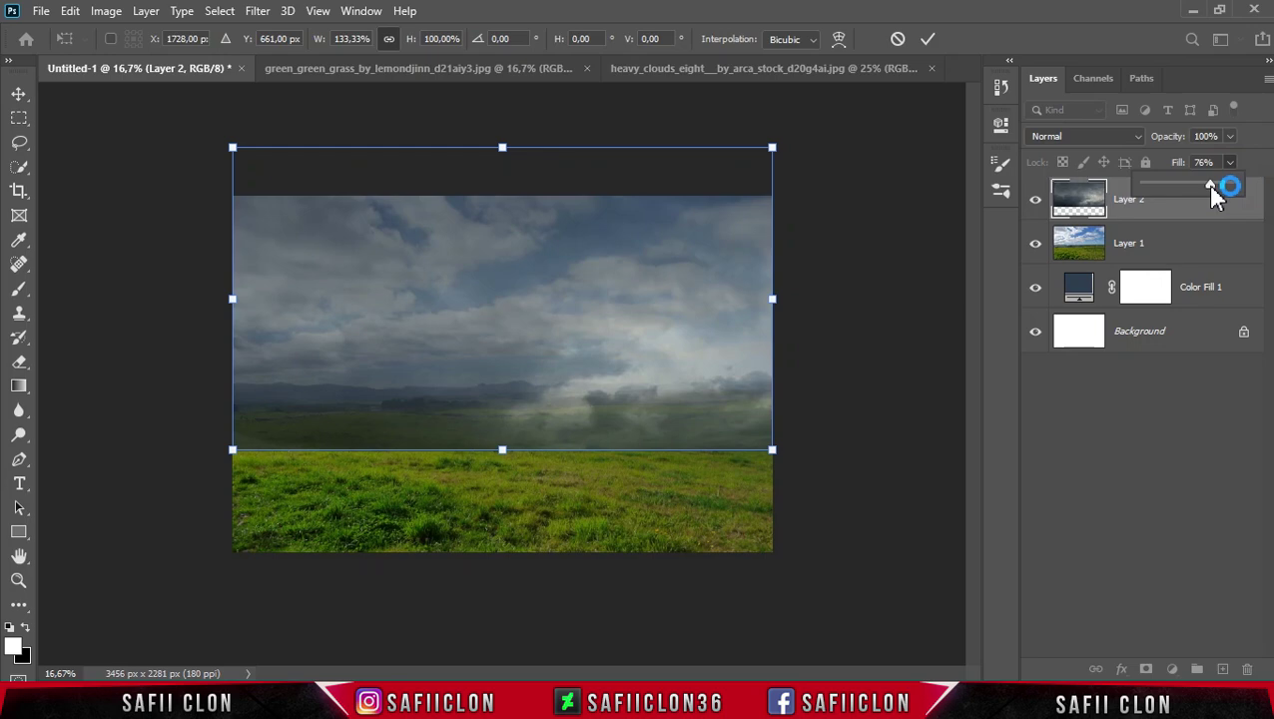
pyautogui.hotkey('ctrl', '+')
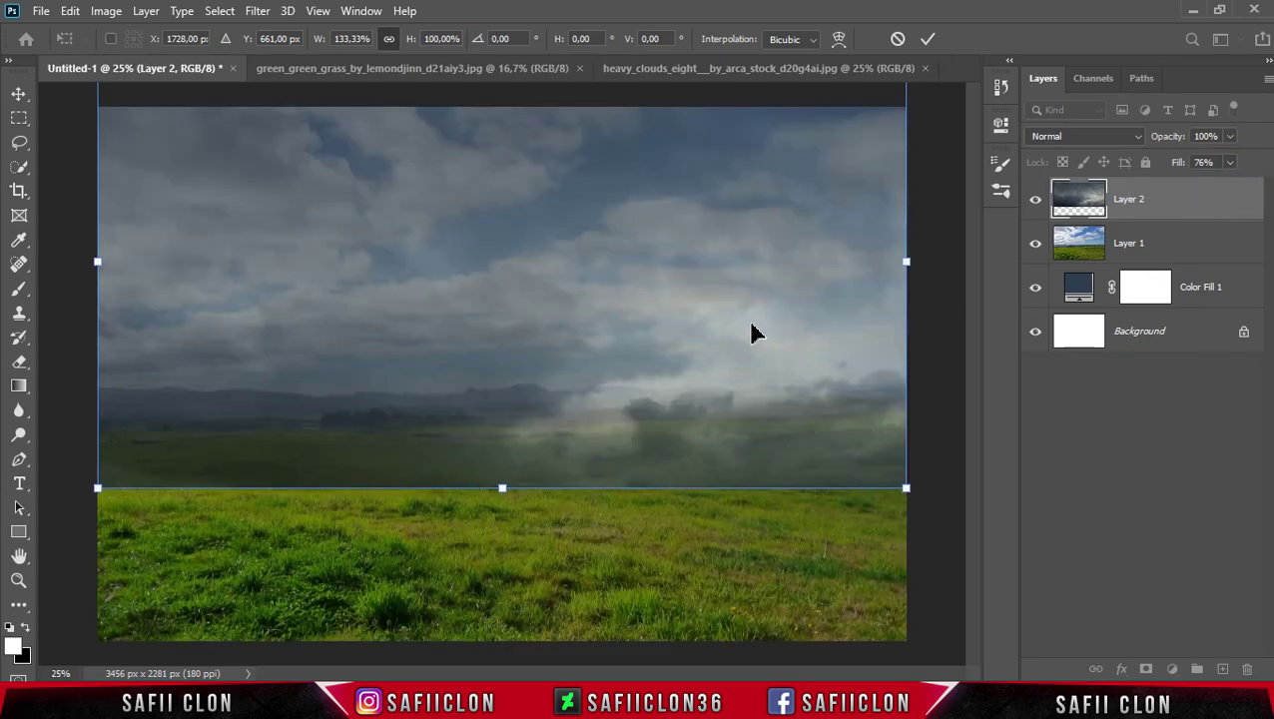
pyautogui.moveTo(504, 357)
pyautogui.mouseDown()
pyautogui.moveTo(510, 334)
pyautogui.moveTo(514, 355)
pyautogui.mouseUp()
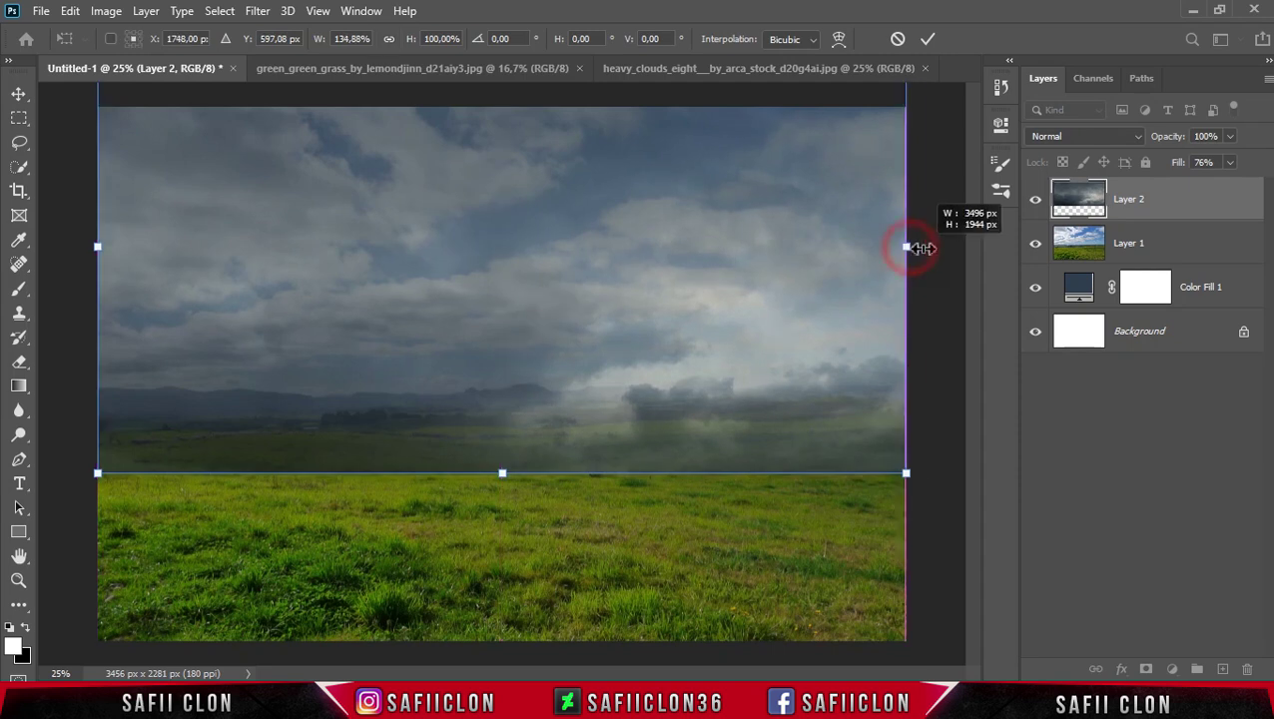
pyautogui.moveTo(906, 247); pyautogui.dragTo(931, 248)
pyautogui.moveTo(520, 336); pyautogui.dragTo(496, 331)
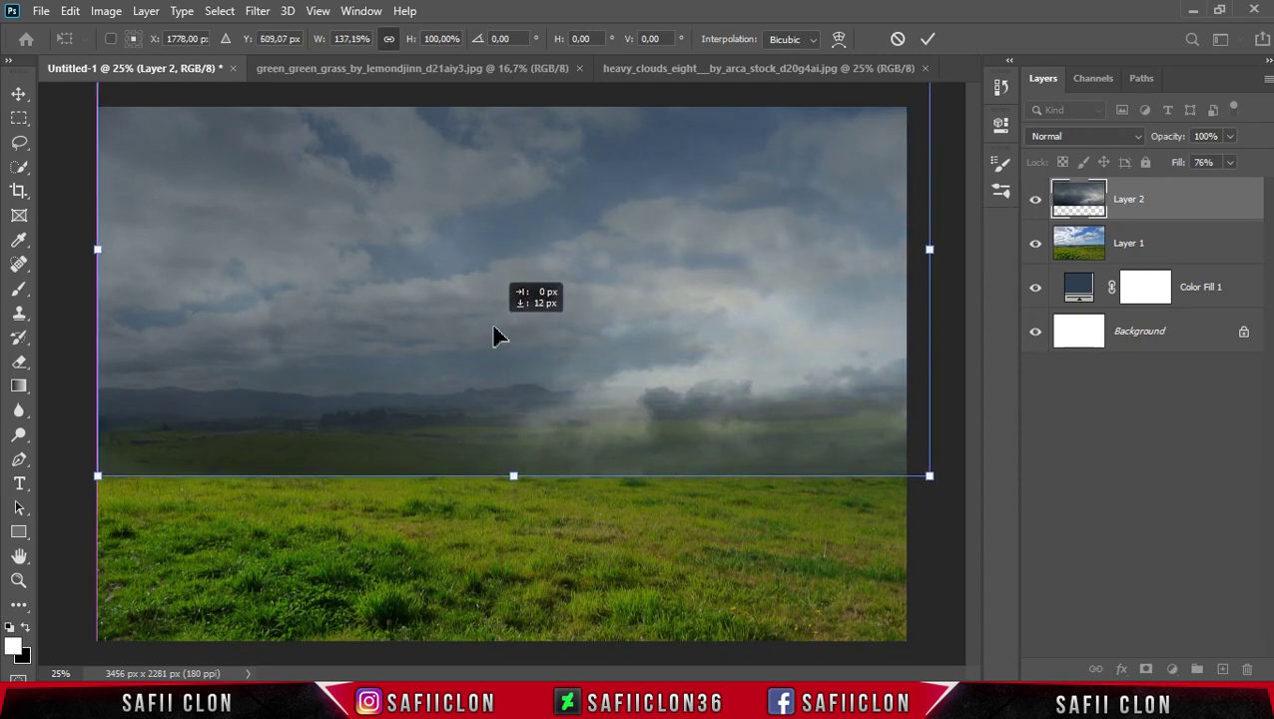
pyautogui.click(927, 39)
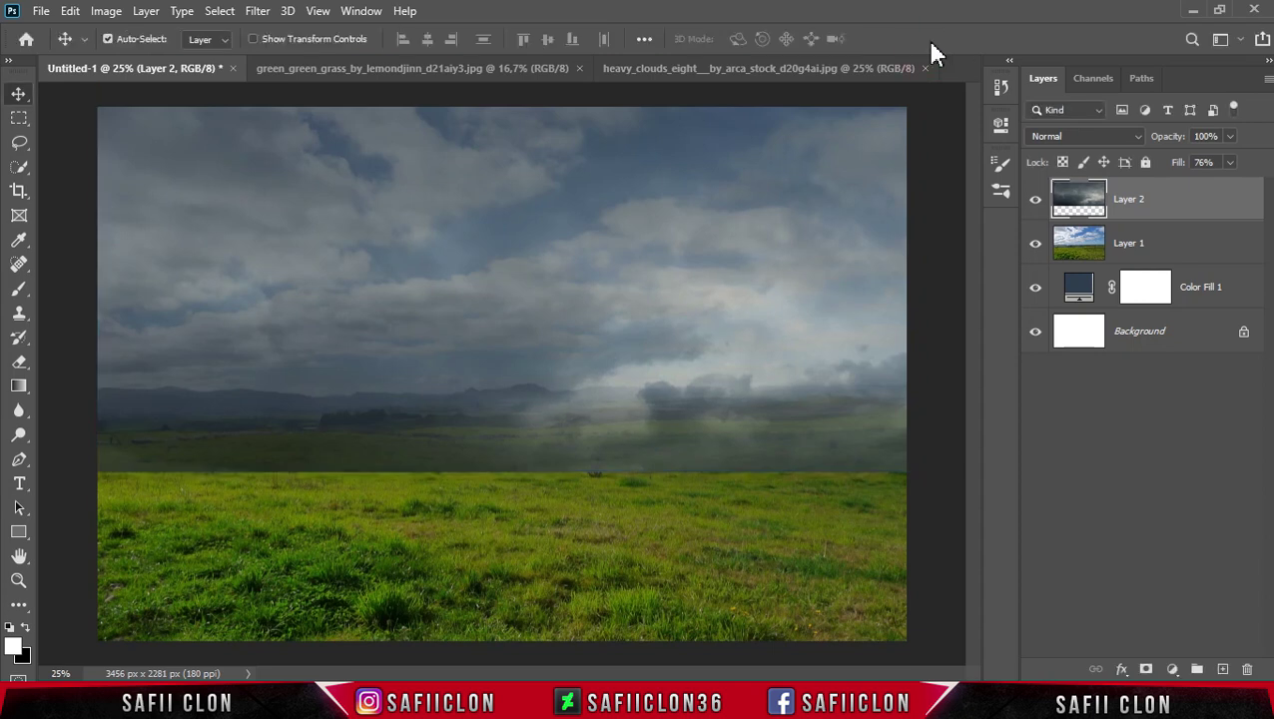
pyautogui.click(1231, 162)
pyautogui.moveTo(1231, 187); pyautogui.dragTo(1256, 185)
pyautogui.click(1233, 164)
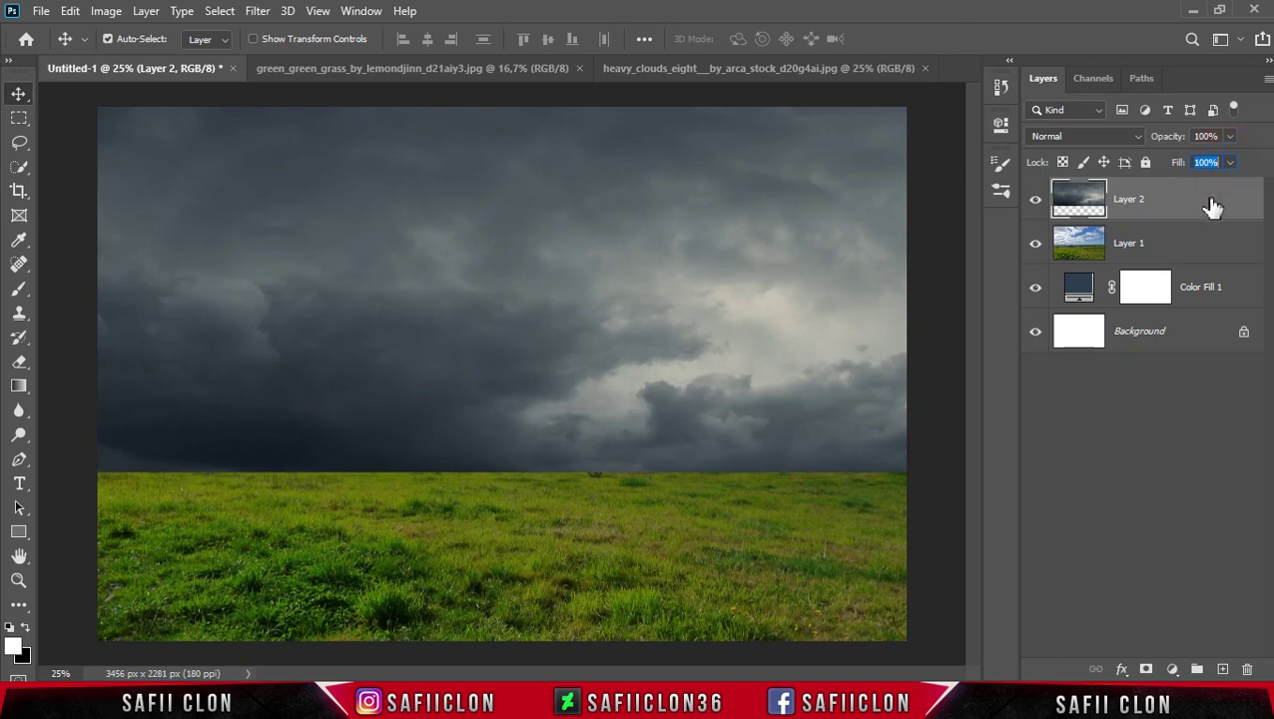
pyautogui.moveTo(1158, 202); pyautogui.dragTo(1162, 260)
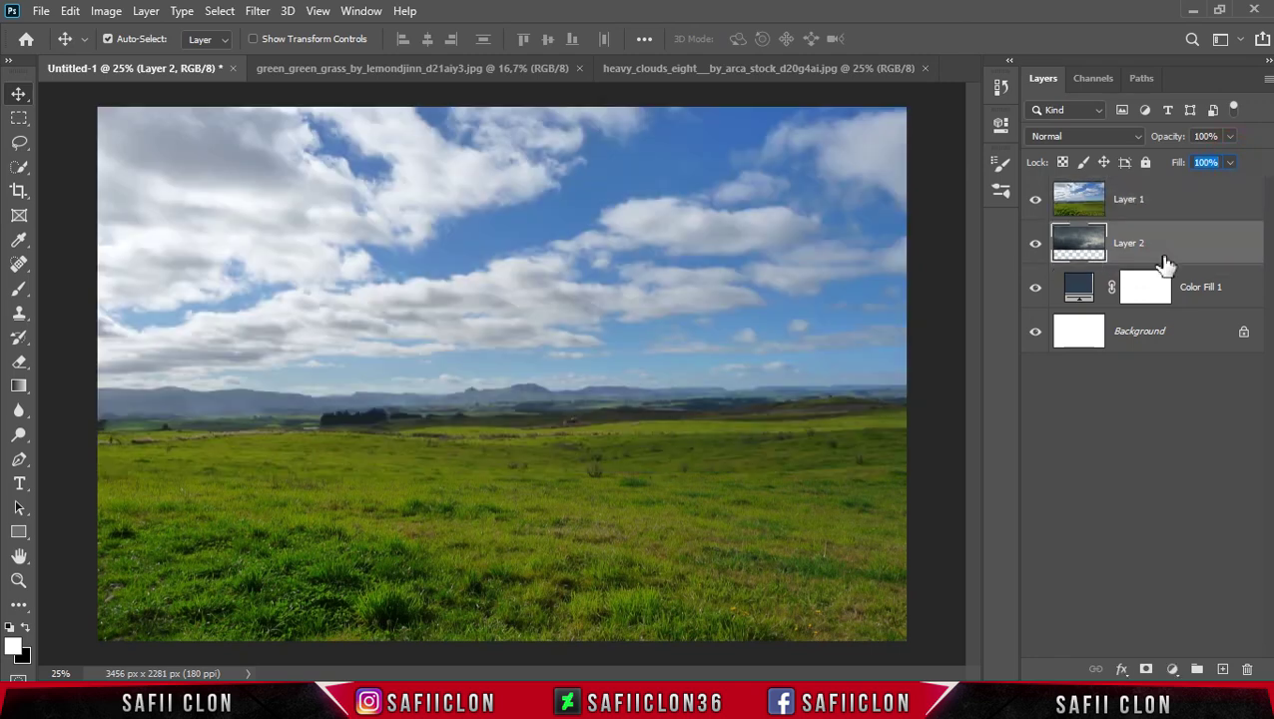
# Add a layer mask to grass Layer 1 and choose the foreground-to-transparent gradient
pyautogui.click(1193, 202)
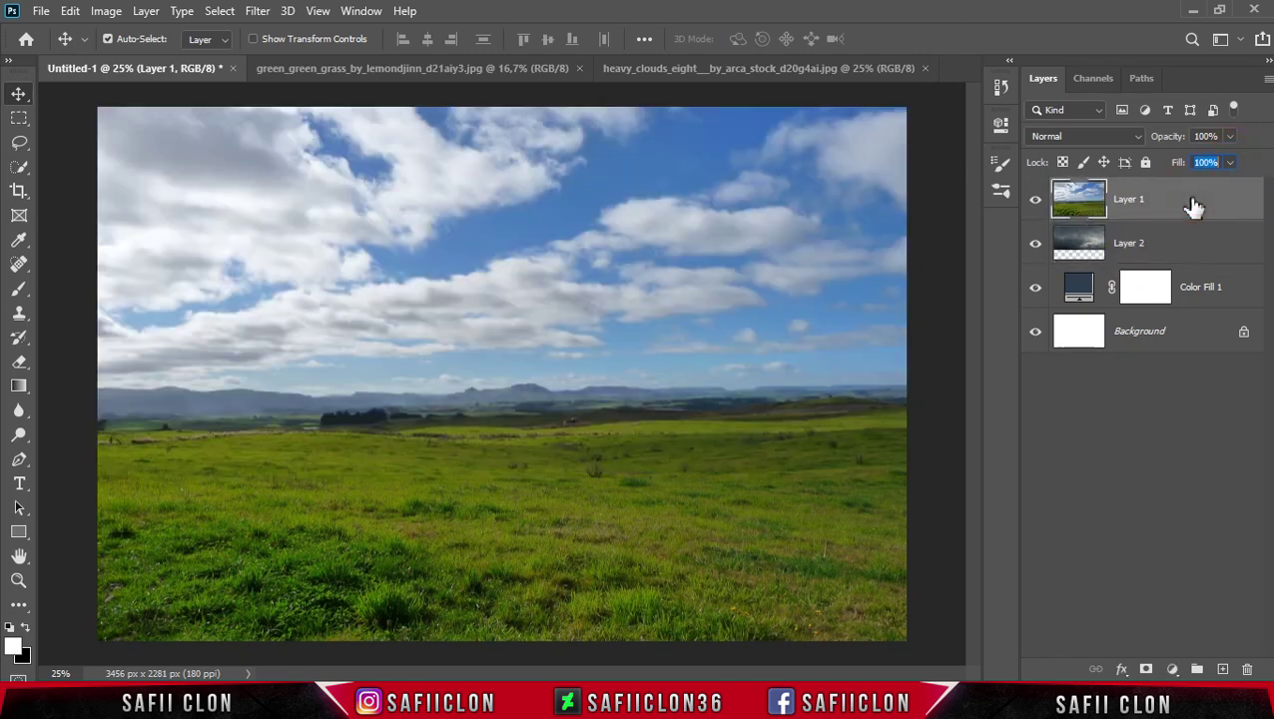
pyautogui.click(1145, 670)
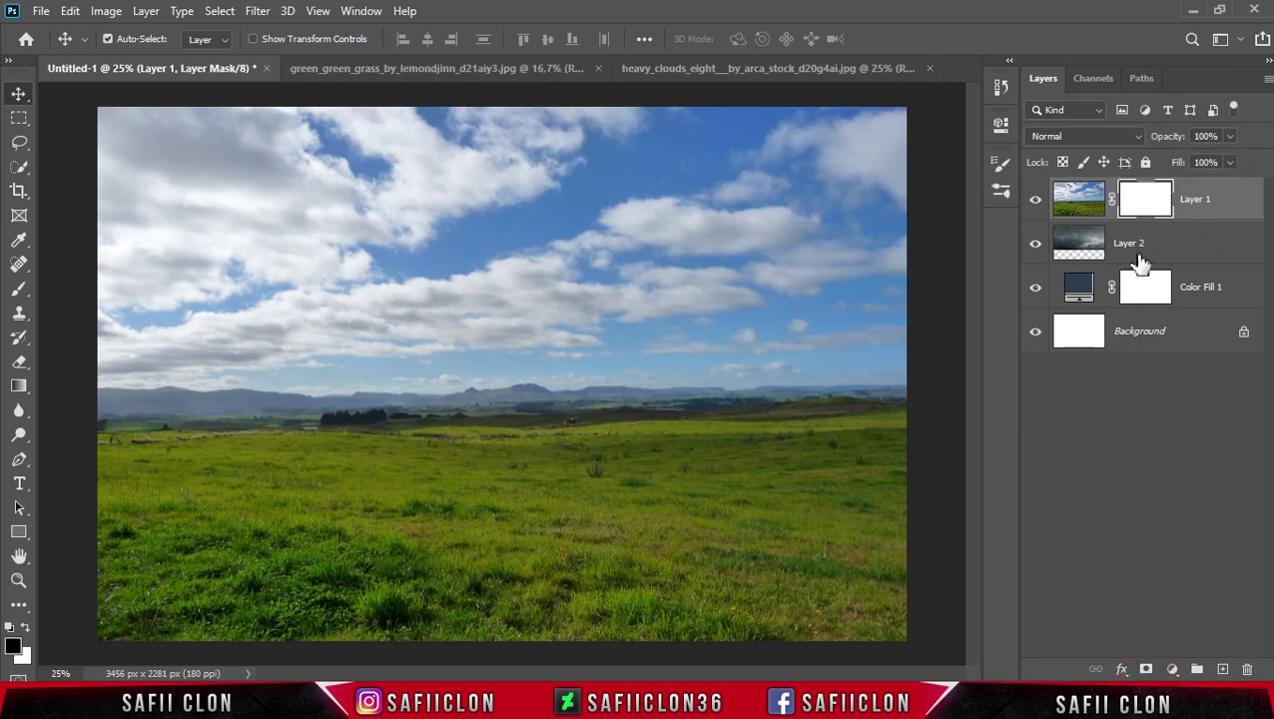
pyautogui.click(1149, 199)
pyautogui.rightClick(27, 394)
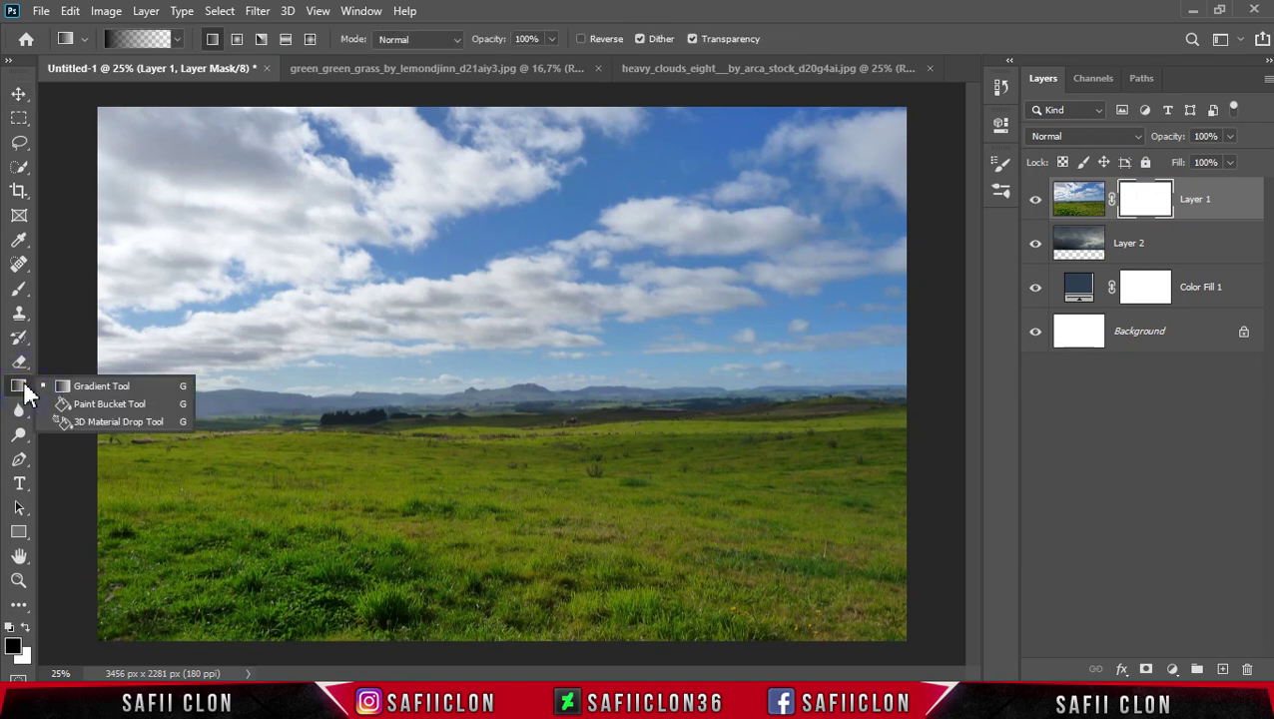
pyautogui.click(107, 394)
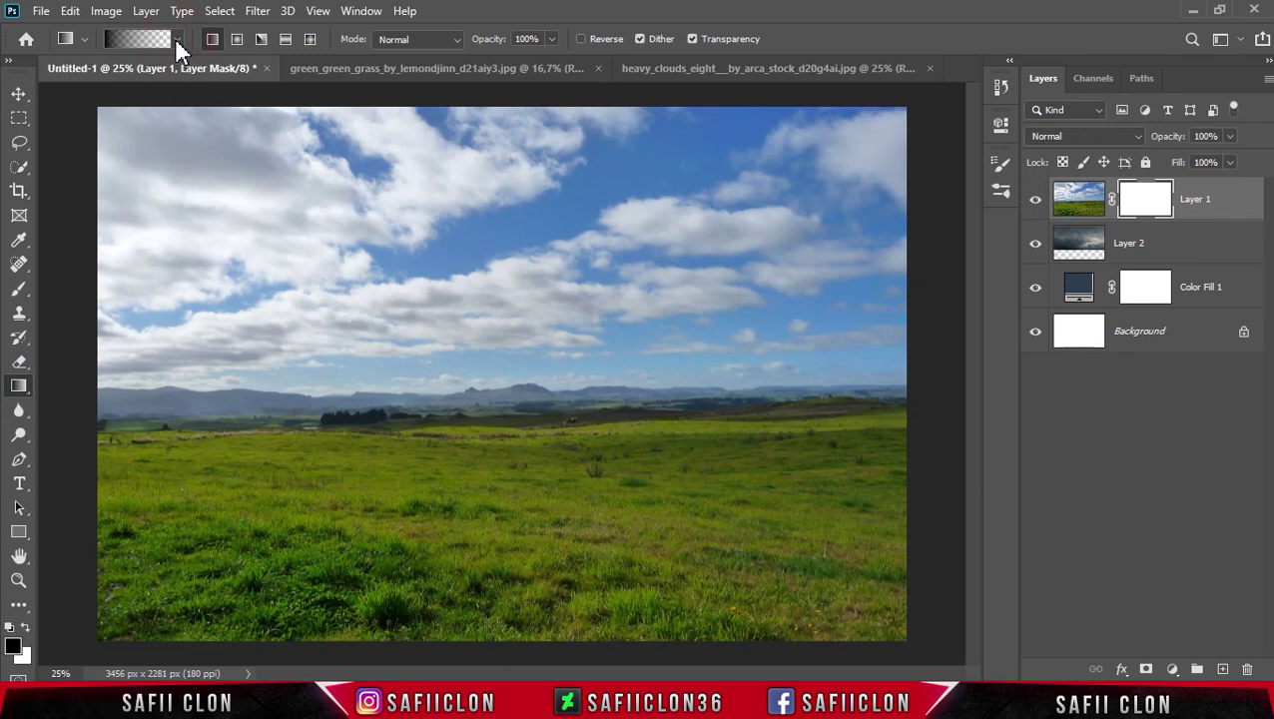
pyautogui.click(176, 41)
pyautogui.click(53, 75)
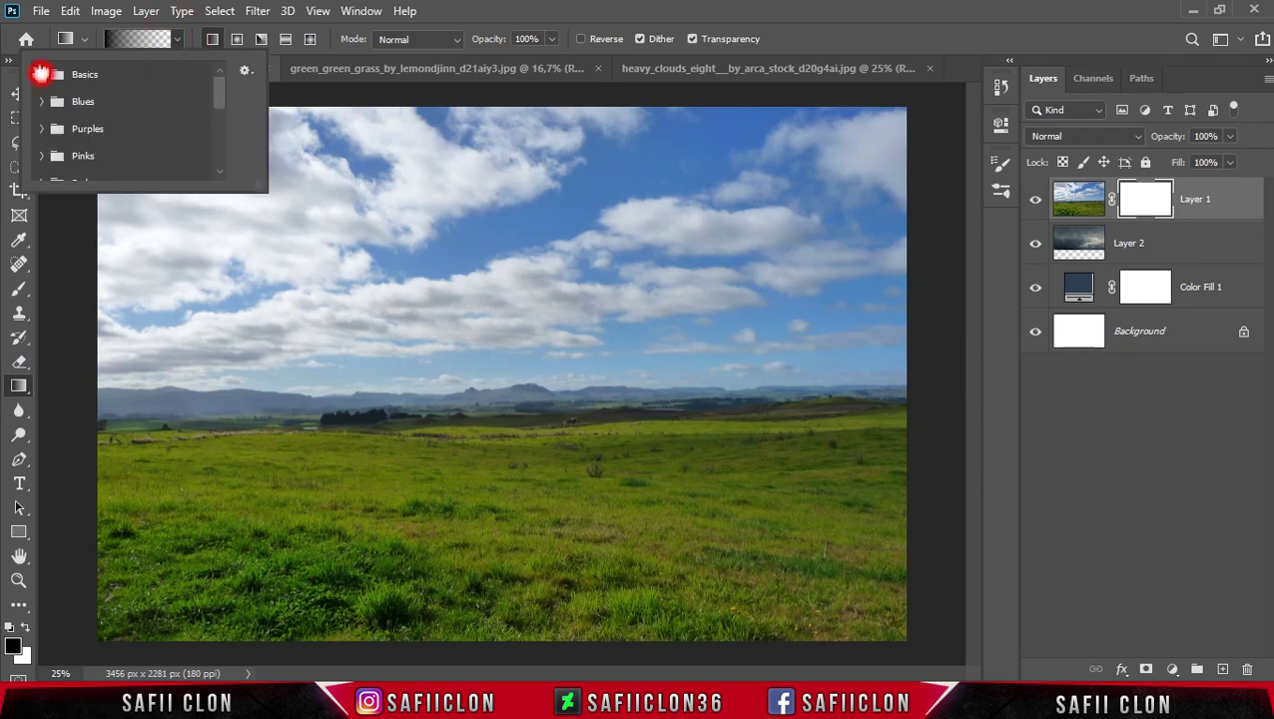
pyautogui.click(94, 101)
pyautogui.click(176, 40)
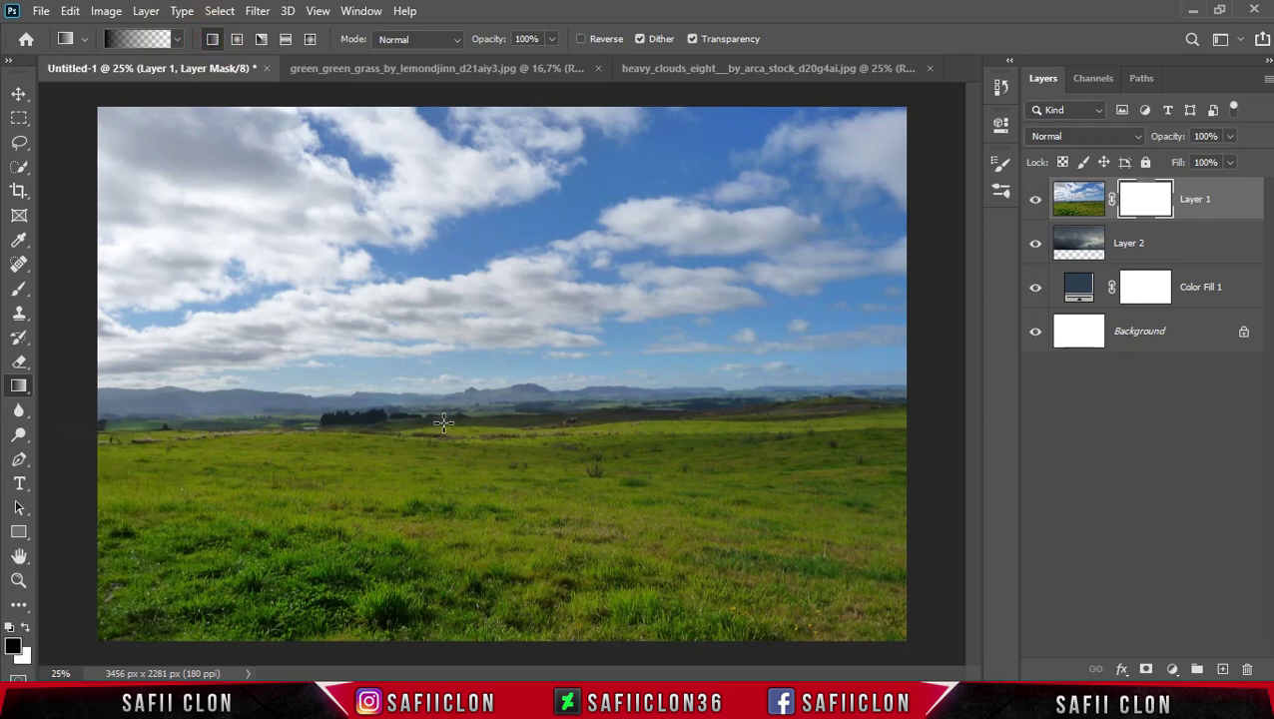
# Drag top-to-horizon gradients on the mask to hide the grass photo's blue sky
pyautogui.hotkey('ctrl', '-')
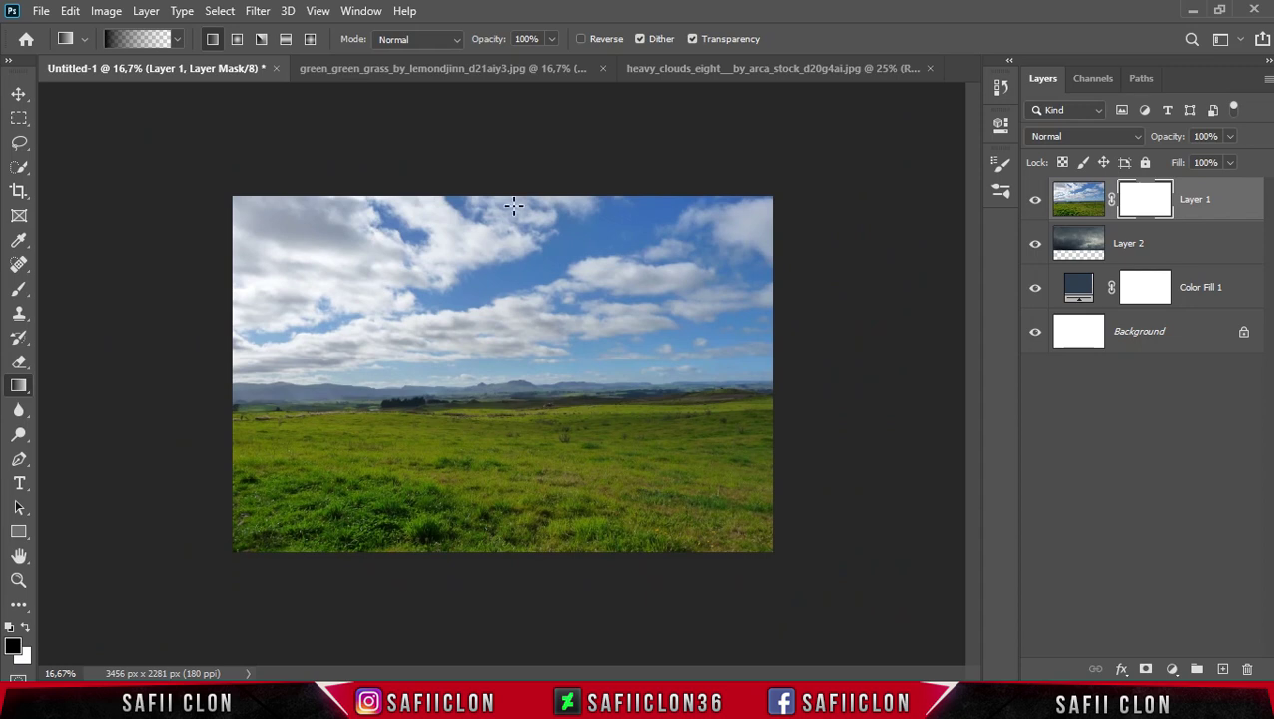
pyautogui.moveTo(499, 123); pyautogui.dragTo(500, 418)
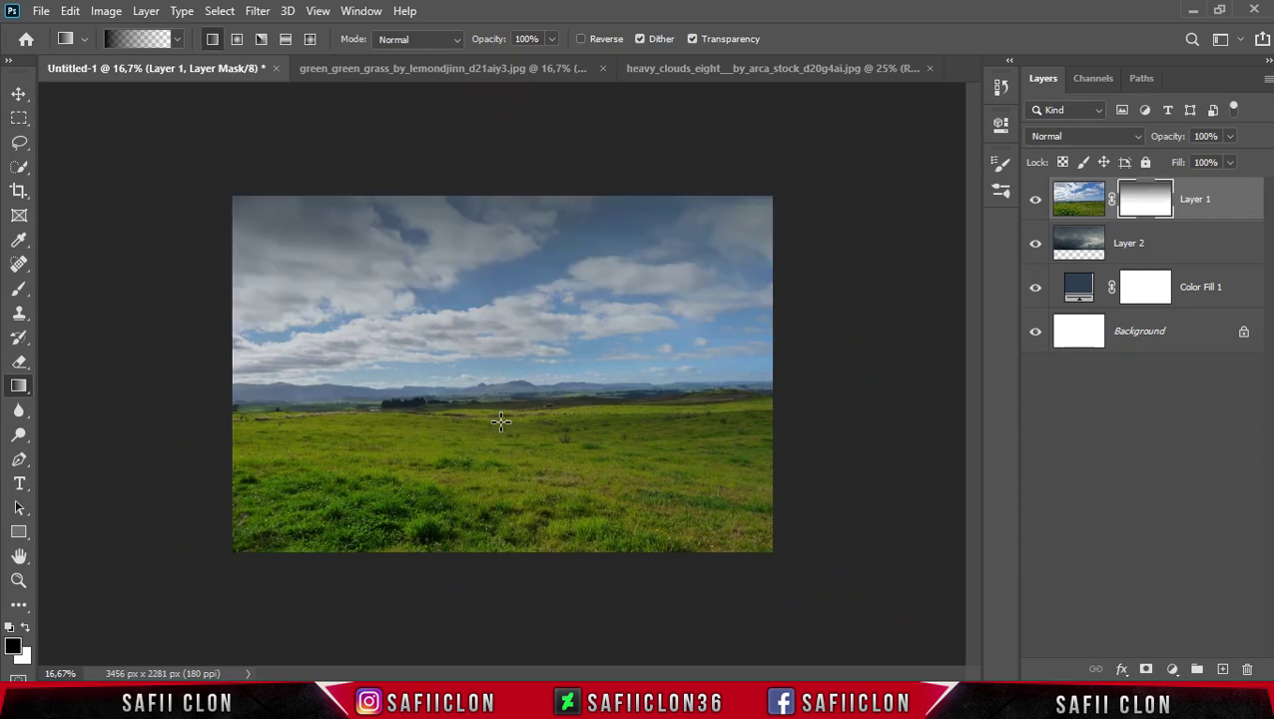
pyautogui.moveTo(509, 125); pyautogui.dragTo(503, 443)
pyautogui.moveTo(503, 183); pyautogui.dragTo(500, 469)
pyautogui.moveTo(494, 201); pyautogui.dragTo(497, 483)
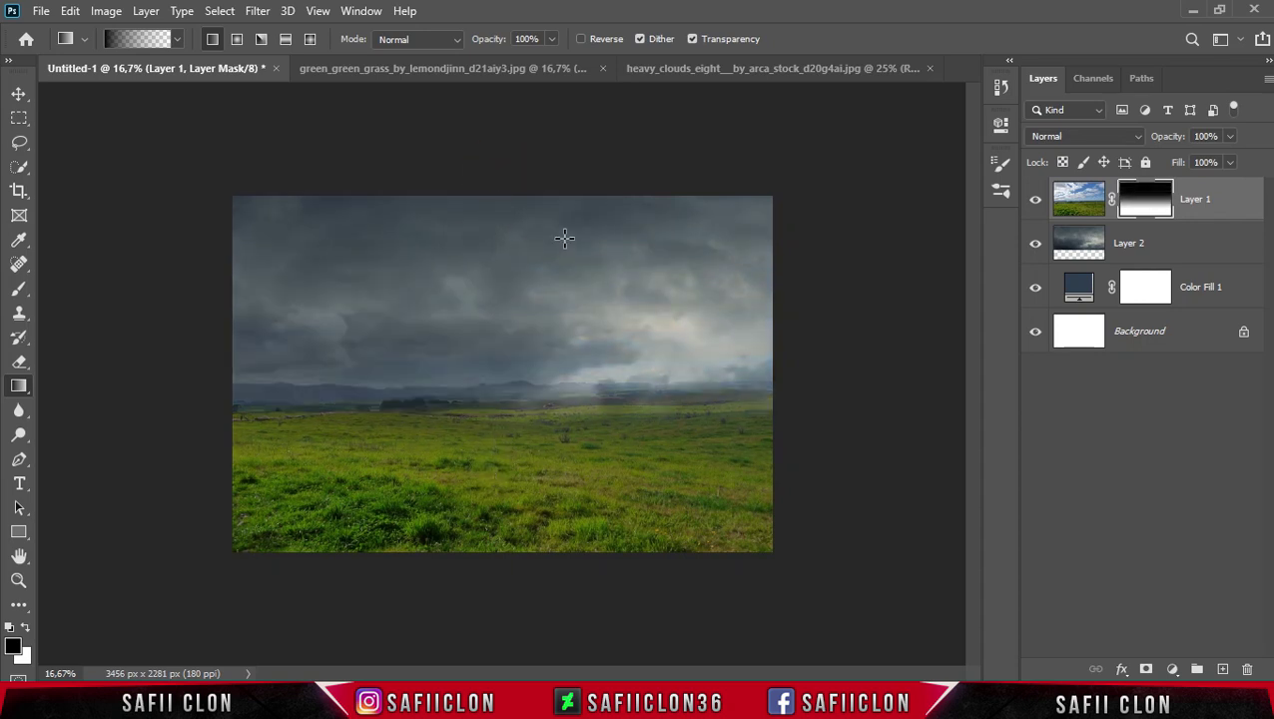
pyautogui.moveTo(485, 149); pyautogui.dragTo(488, 465)
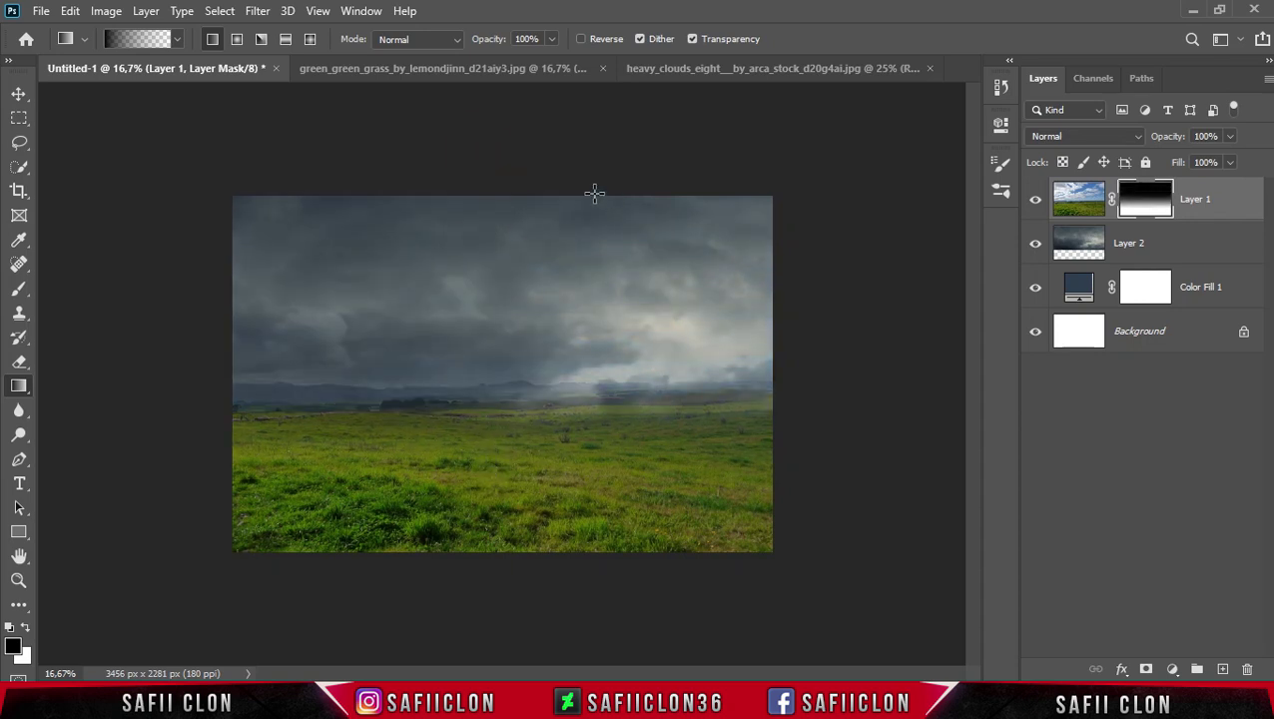
pyautogui.moveTo(480, 157); pyautogui.dragTo(482, 443)
pyautogui.hotkey('ctrl', '+')
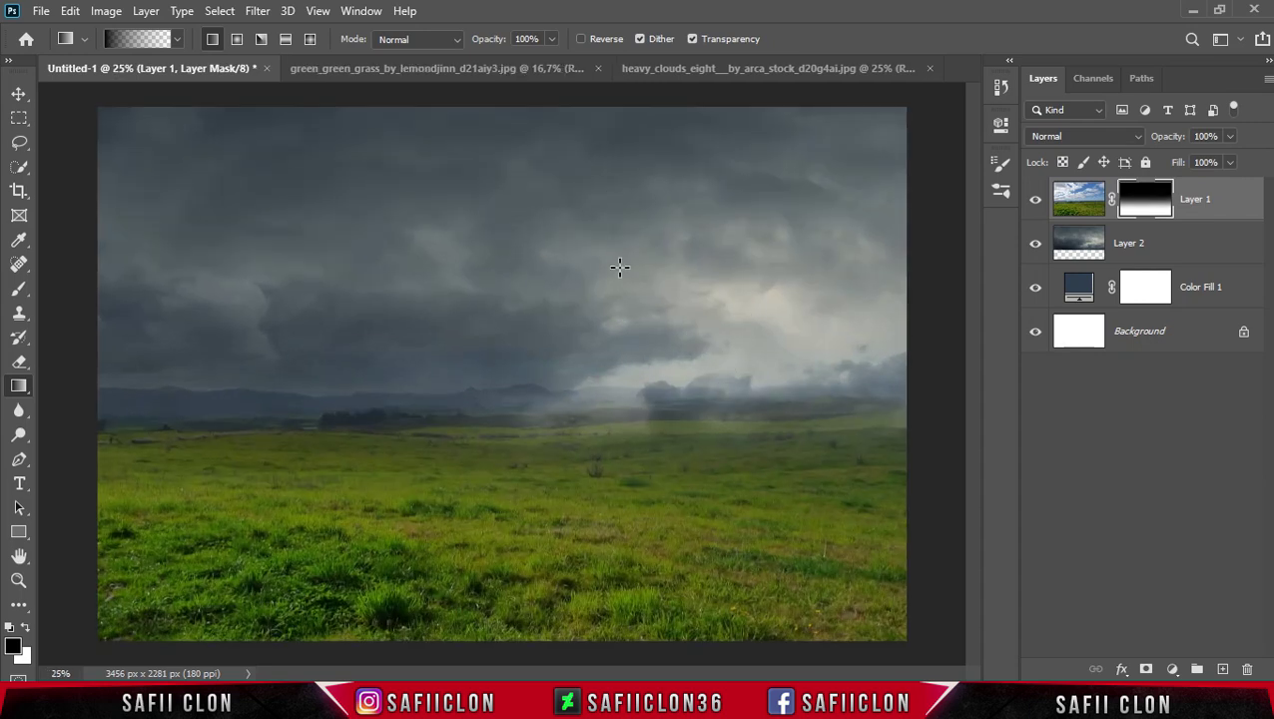
# Scale storm-cloud Layer 2 slightly up and to the right, then commit it
pyautogui.click(1160, 248)
pyautogui.hotkey('ctrl', 't')
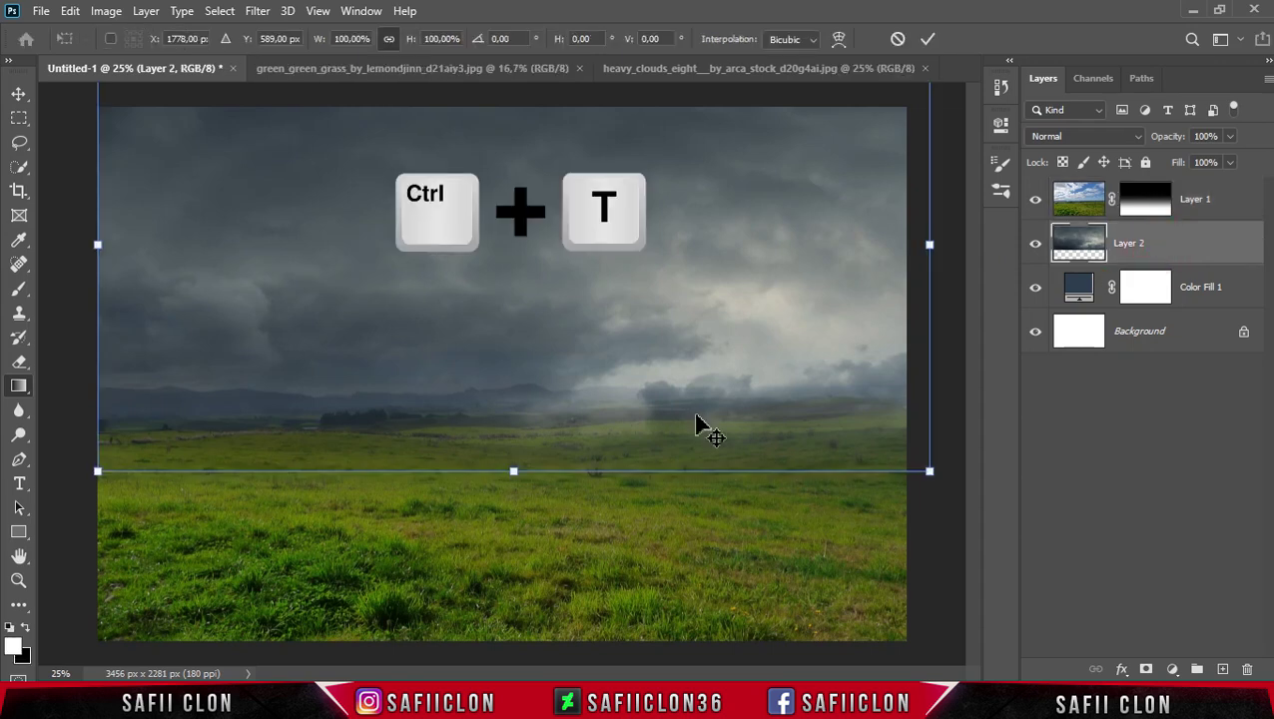
pyautogui.hotkey('ctrl', '-')
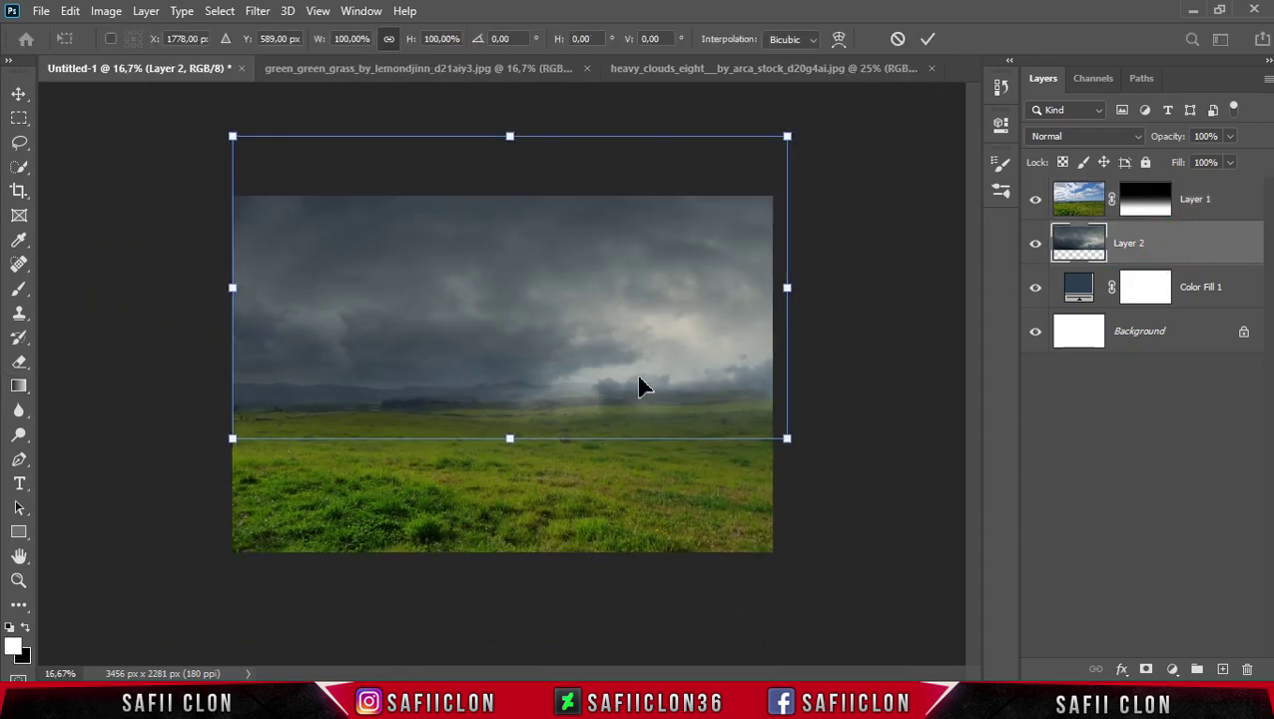
pyautogui.moveTo(785, 137); pyautogui.dragTo(815, 126)
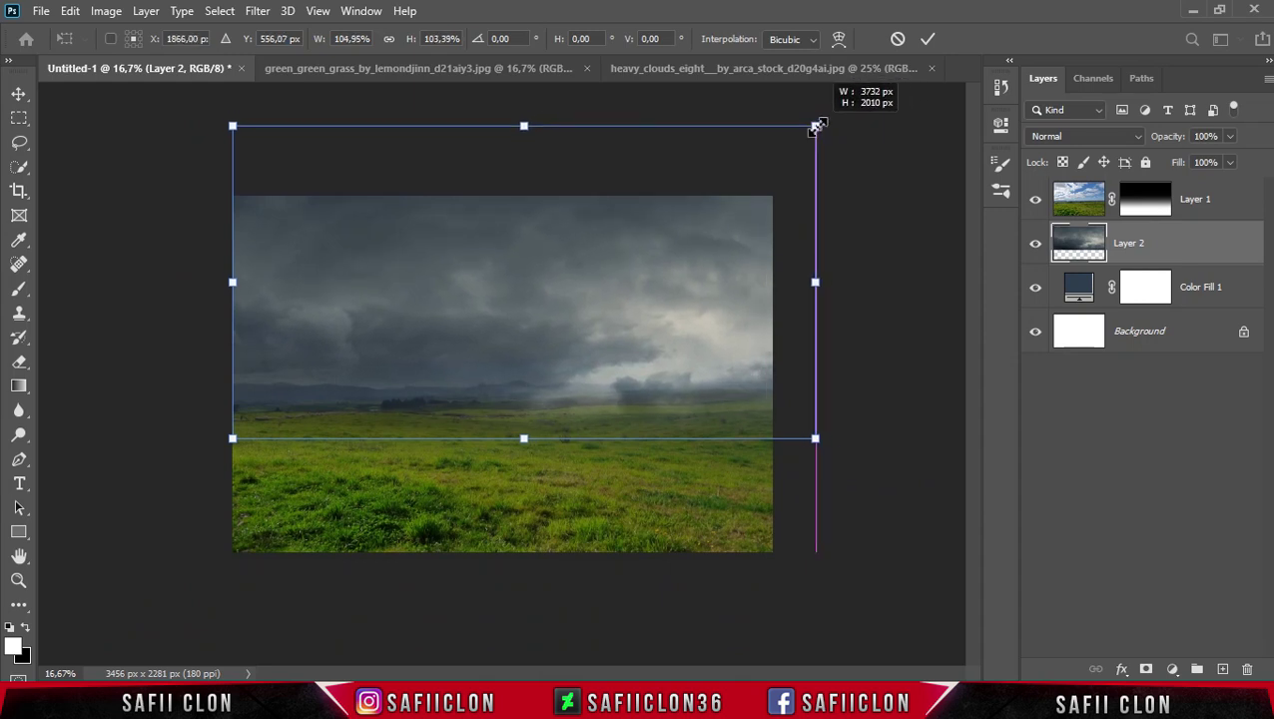
pyautogui.moveTo(524, 435); pyautogui.dragTo(528, 437)
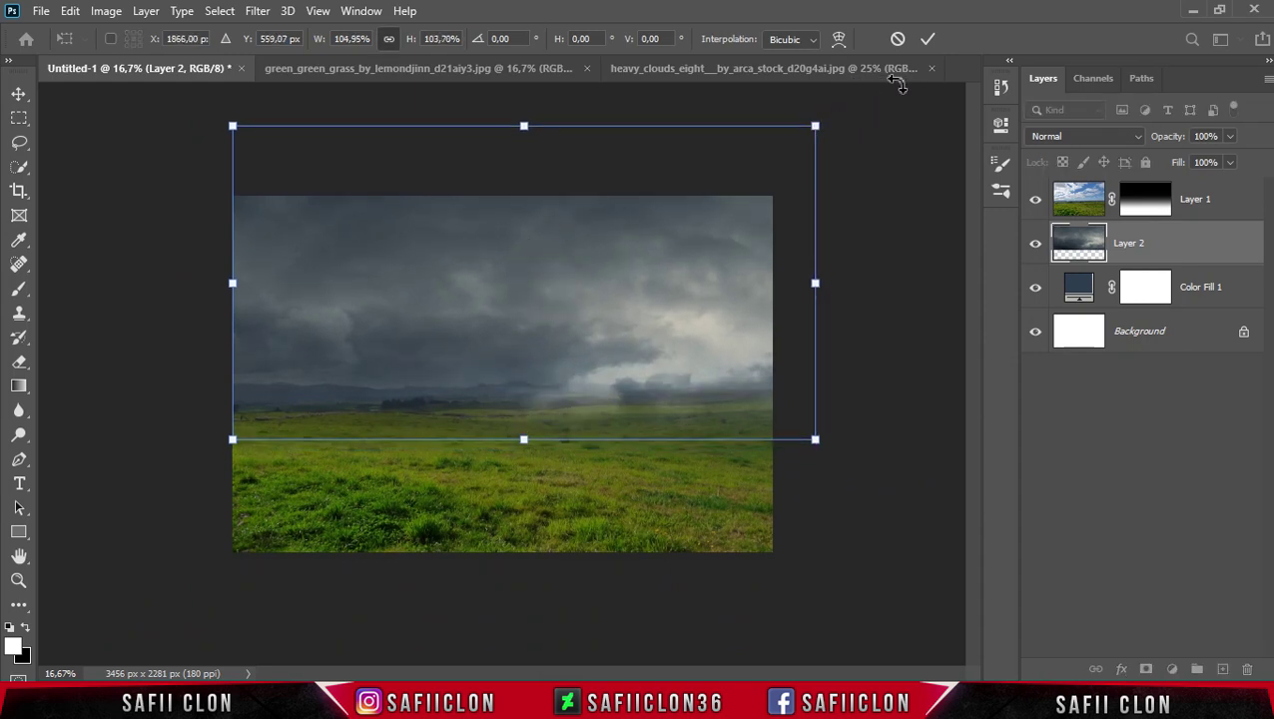
pyautogui.click(927, 39)
pyautogui.press('g')
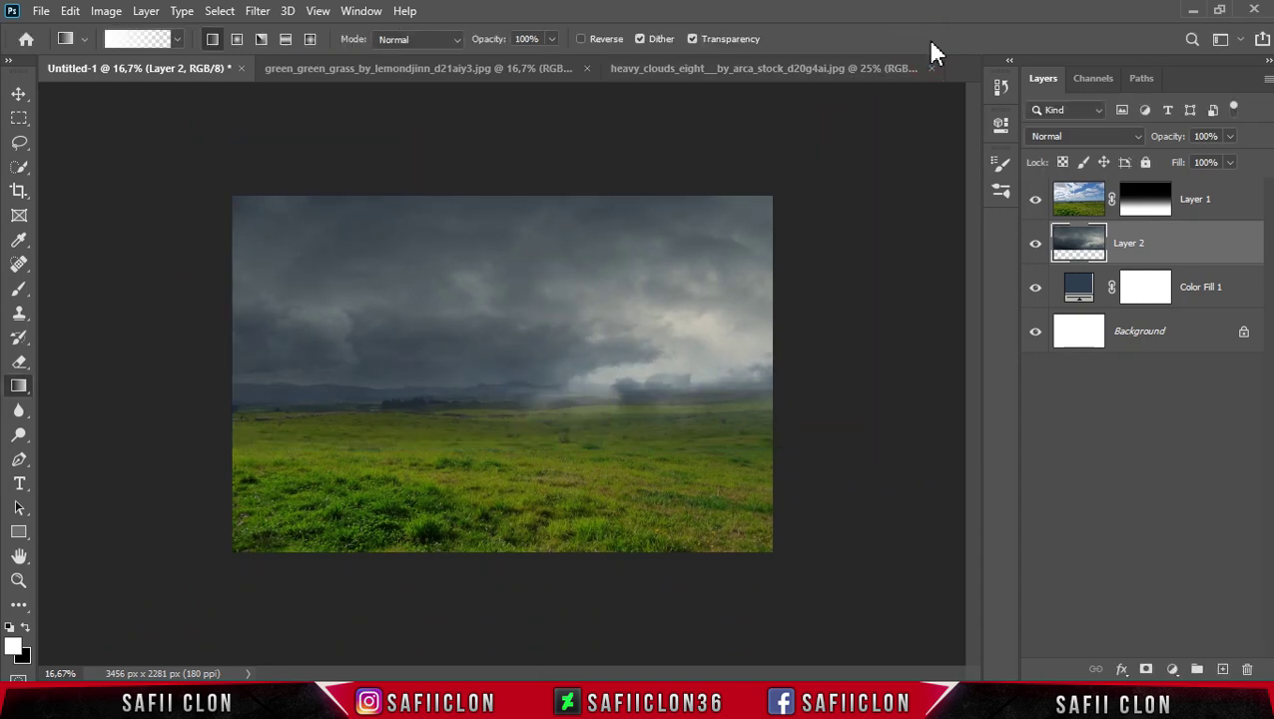
pyautogui.click(1177, 255)
# Add a mask to Layer 2 and fade its lower edge into the field with gradients
pyautogui.click(1146, 669)
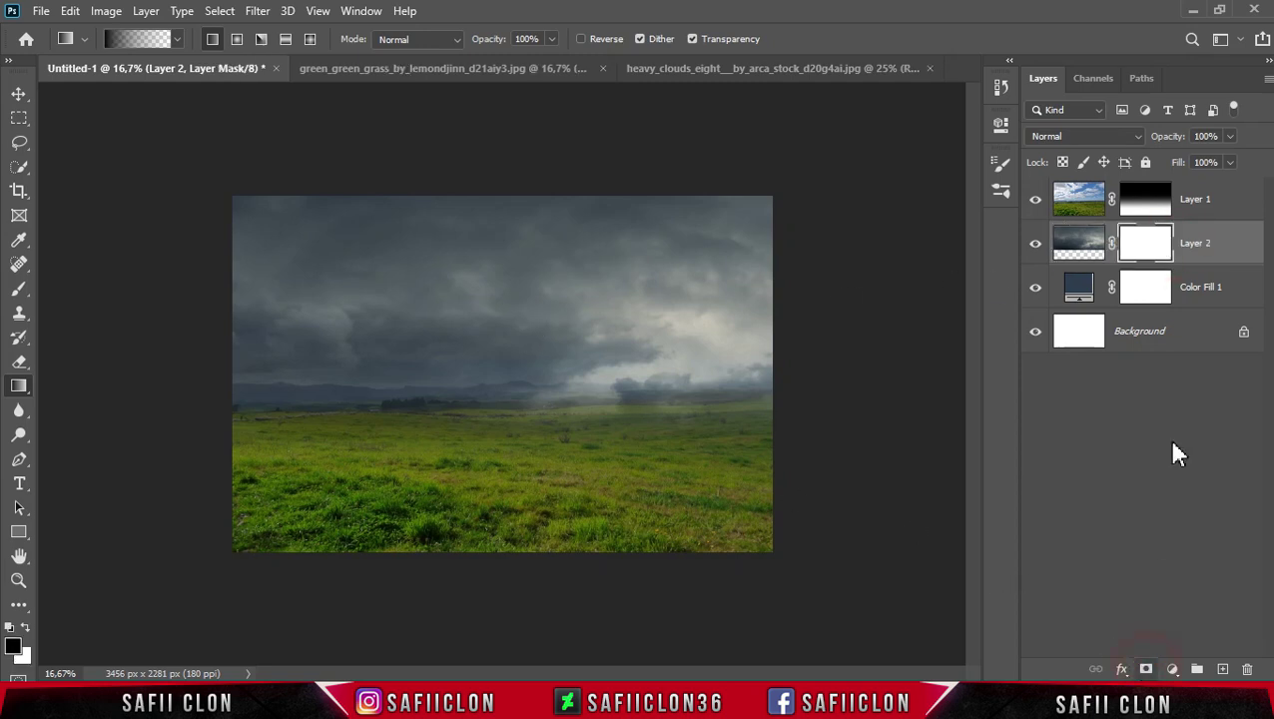
pyautogui.click(1145, 242)
pyautogui.rightClick(18, 386)
pyautogui.click(65, 391)
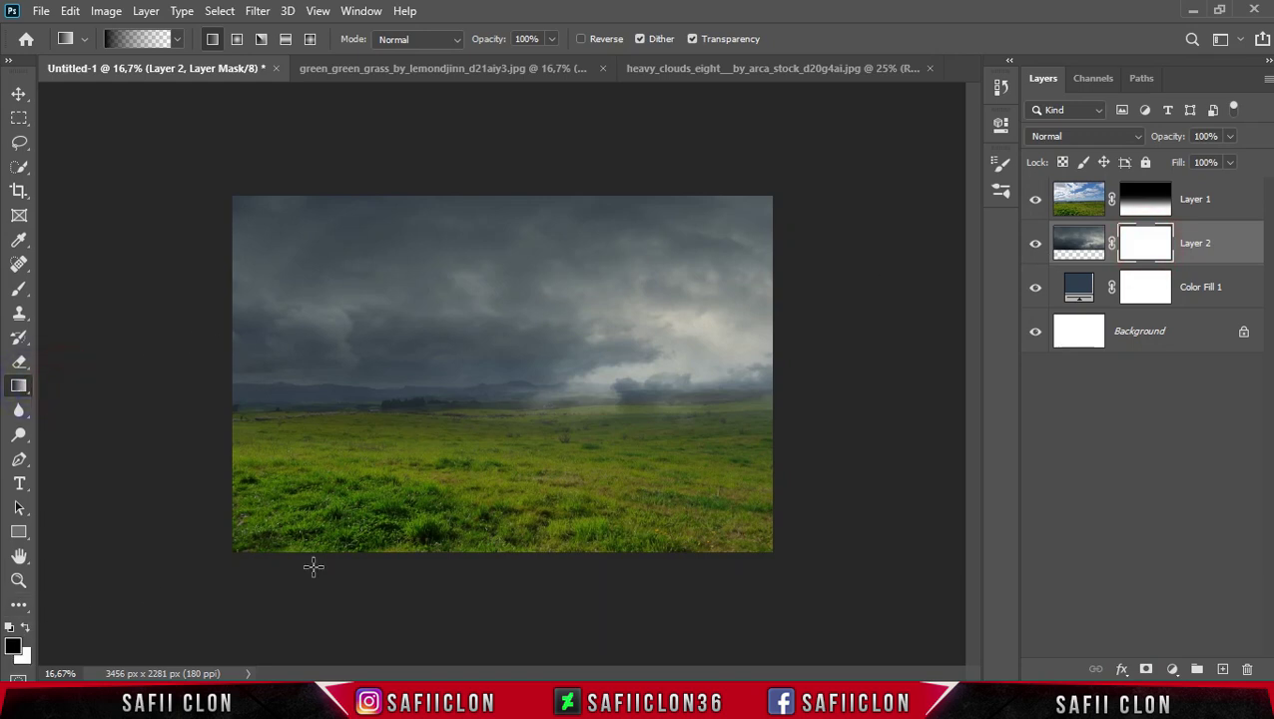
pyautogui.moveTo(485, 527); pyautogui.dragTo(490, 335)
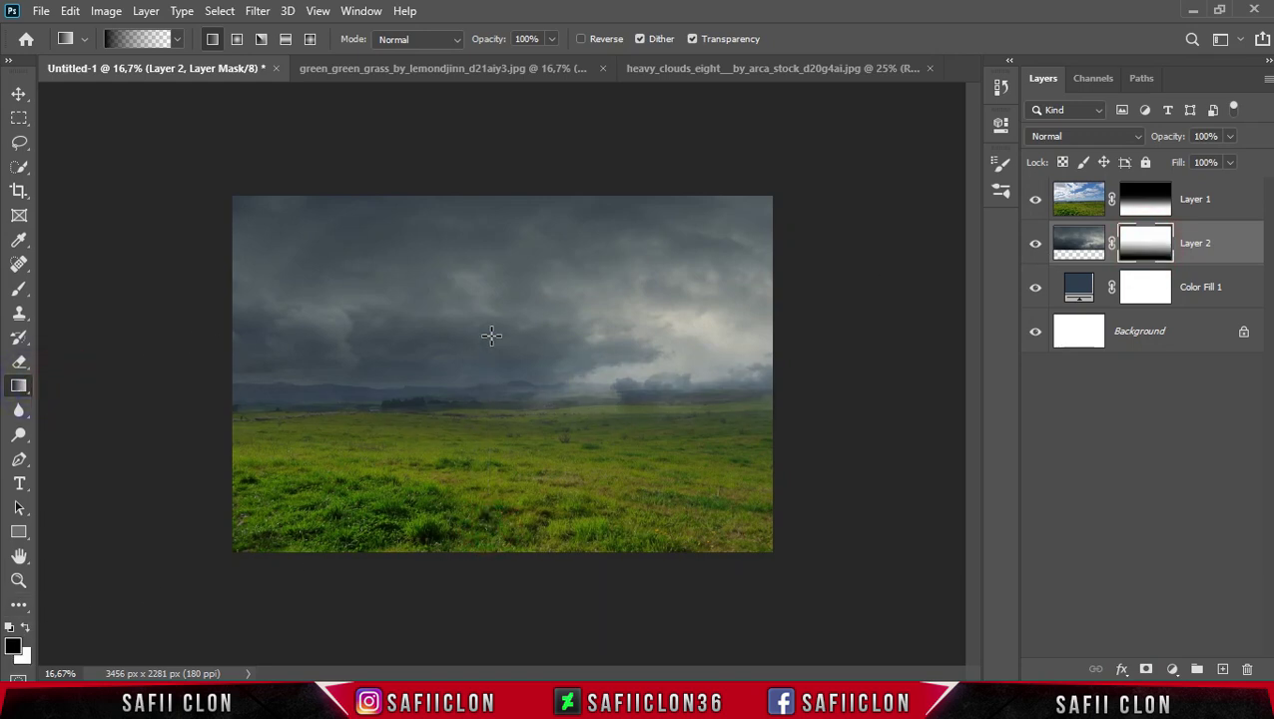
pyautogui.moveTo(498, 544); pyautogui.dragTo(496, 316)
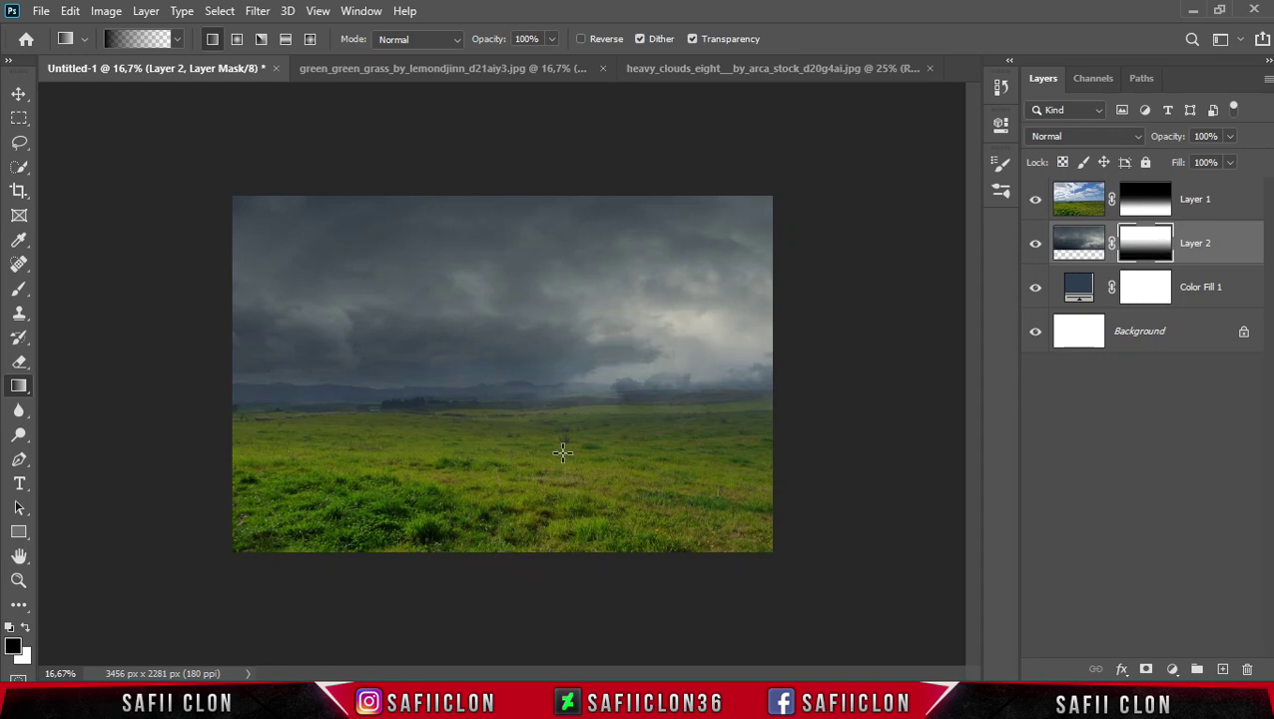
pyautogui.moveTo(537, 520); pyautogui.dragTo(531, 301)
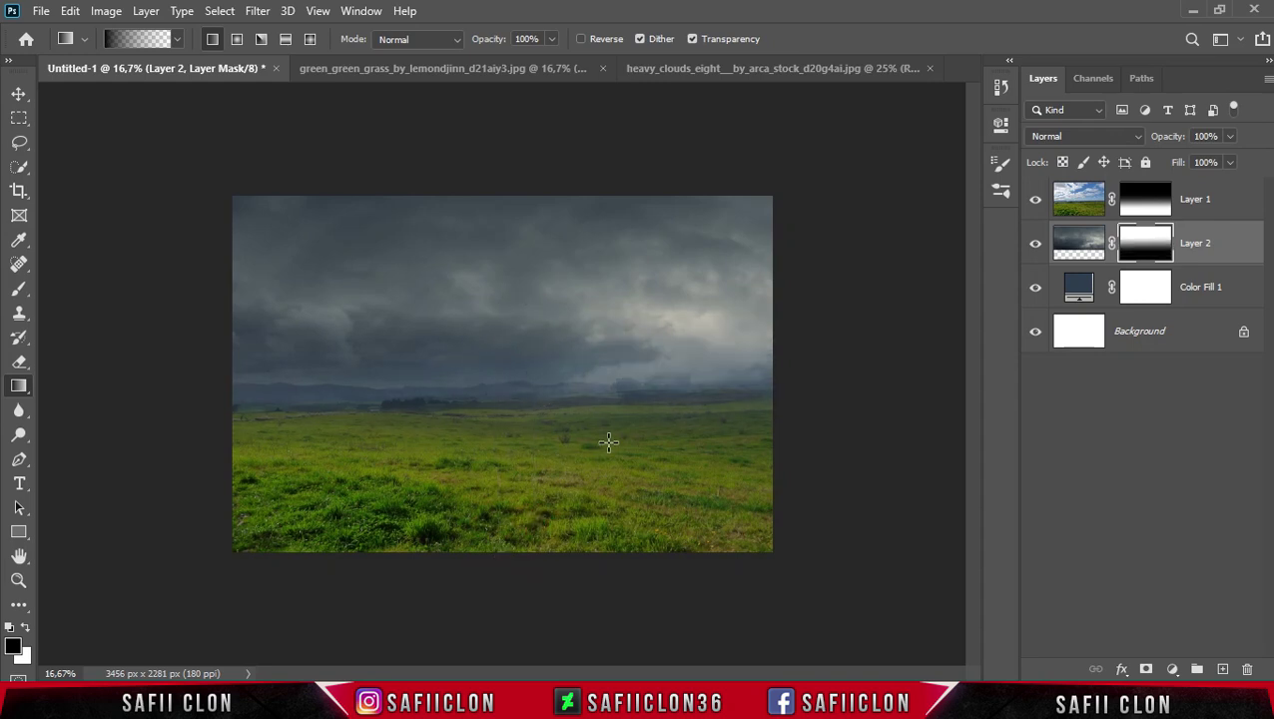
# Redraw grass Layer 1's mask with a top-to-bottom gradient into the sky
pyautogui.click(1144, 201)
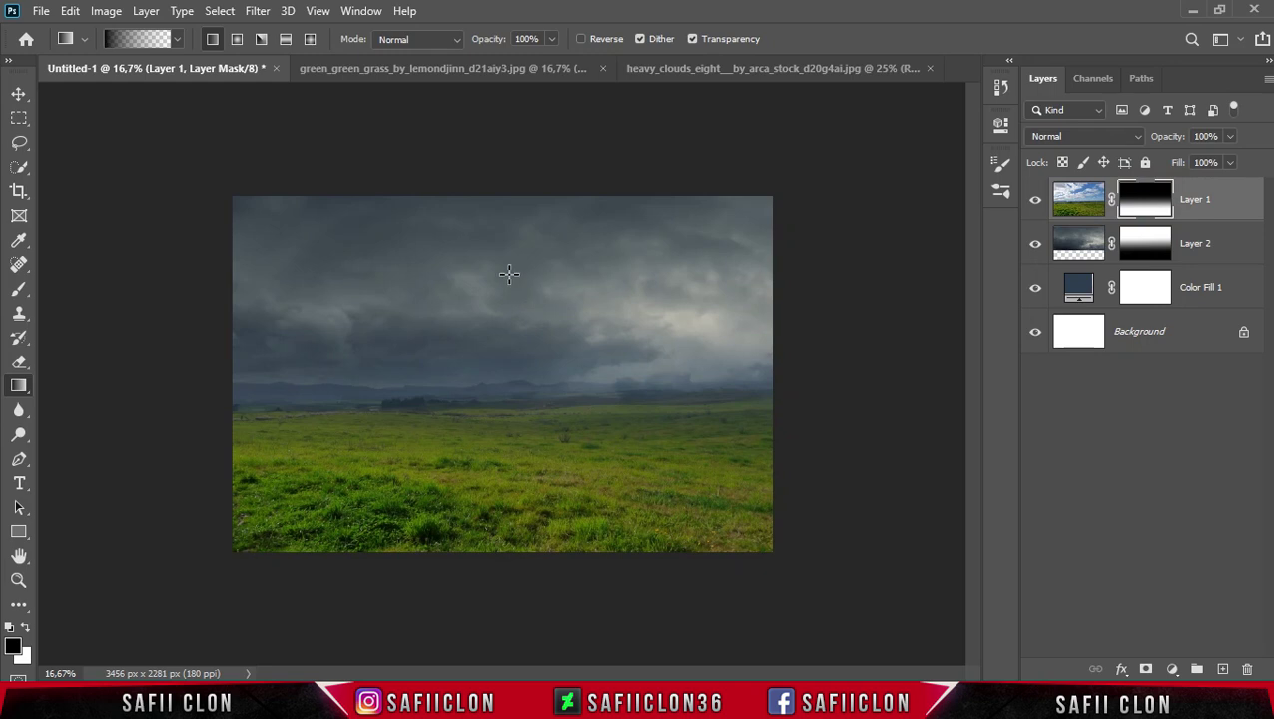
pyautogui.moveTo(487, 296); pyautogui.dragTo(487, 480)
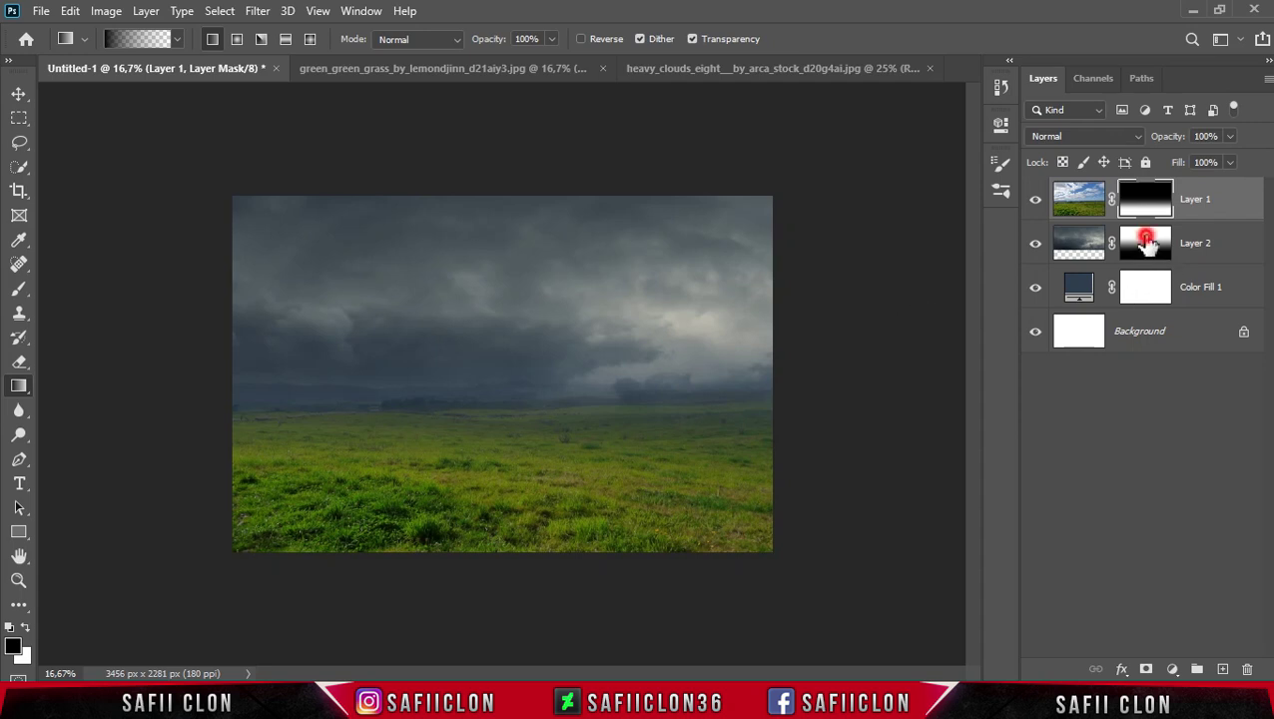
pyautogui.click(1143, 244)
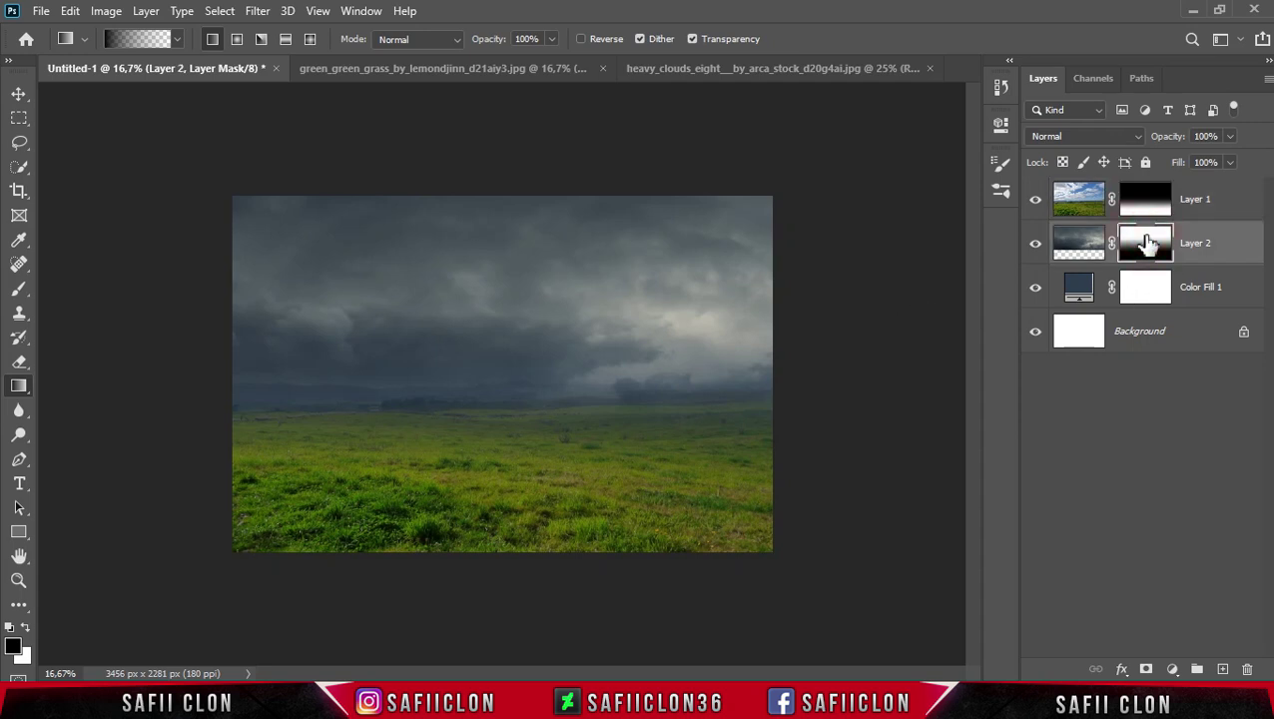
# Set up a Soft Round brush at 228 px and 11% opacity
pyautogui.rightClick(21, 292)
pyautogui.click(79, 287)
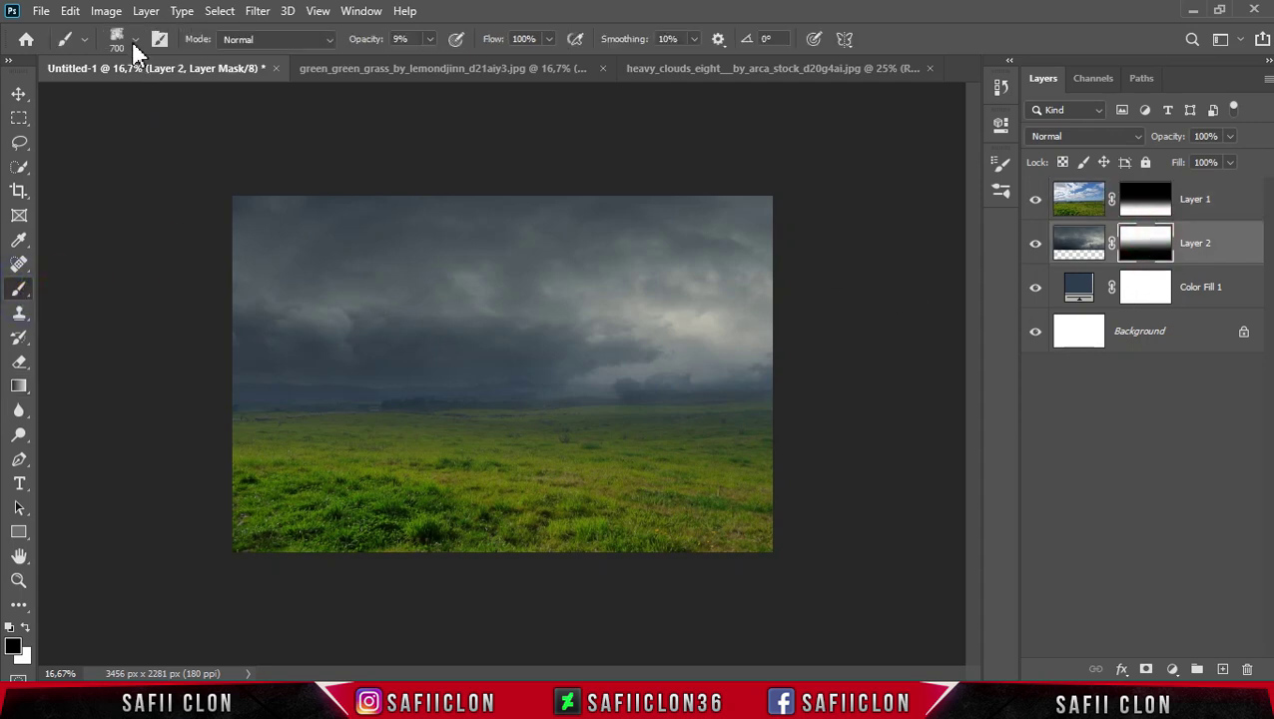
pyautogui.click(134, 40)
pyautogui.click(93, 256)
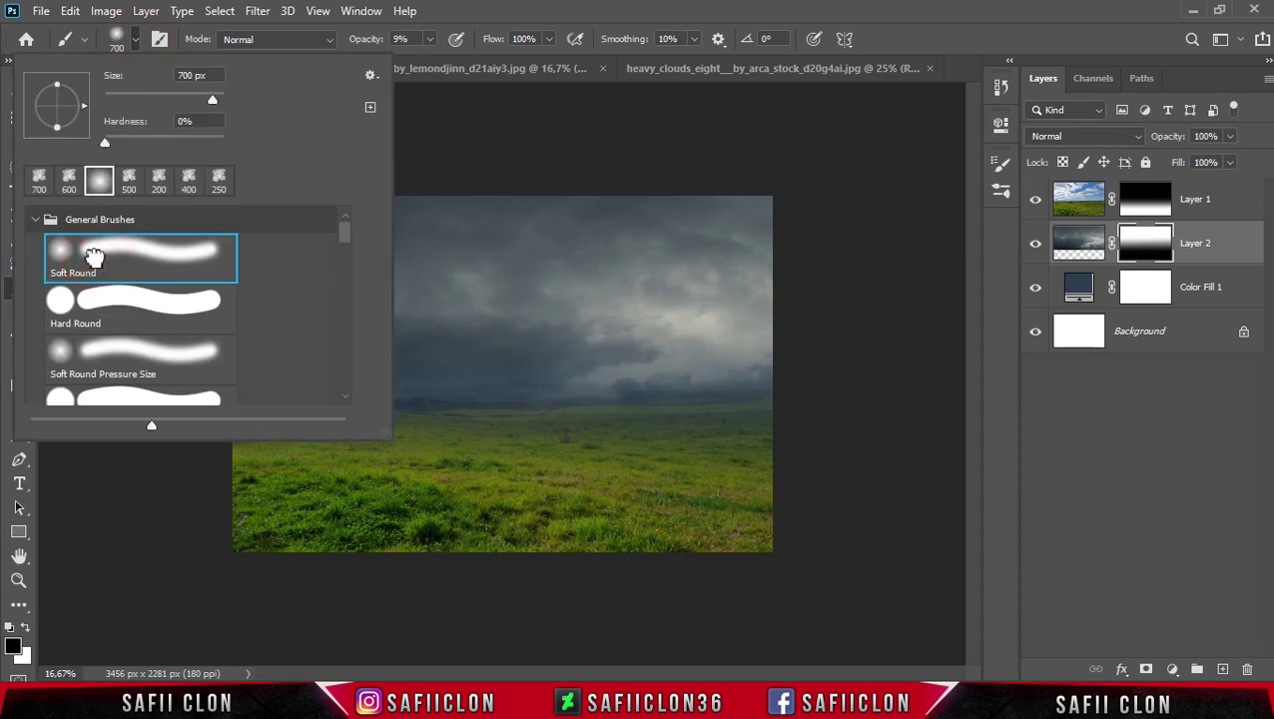
pyautogui.moveTo(210, 100); pyautogui.dragTo(197, 100)
pyautogui.click(430, 42)
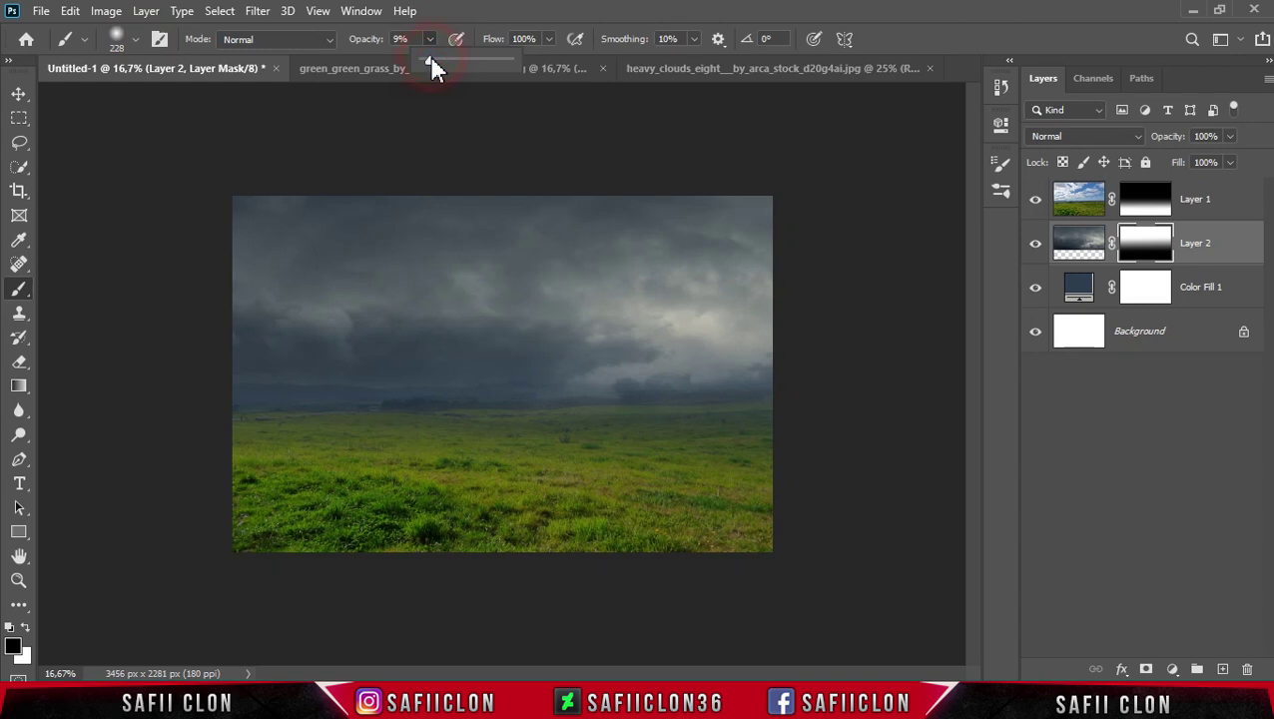
pyautogui.moveTo(431, 62); pyautogui.dragTo(435, 62)
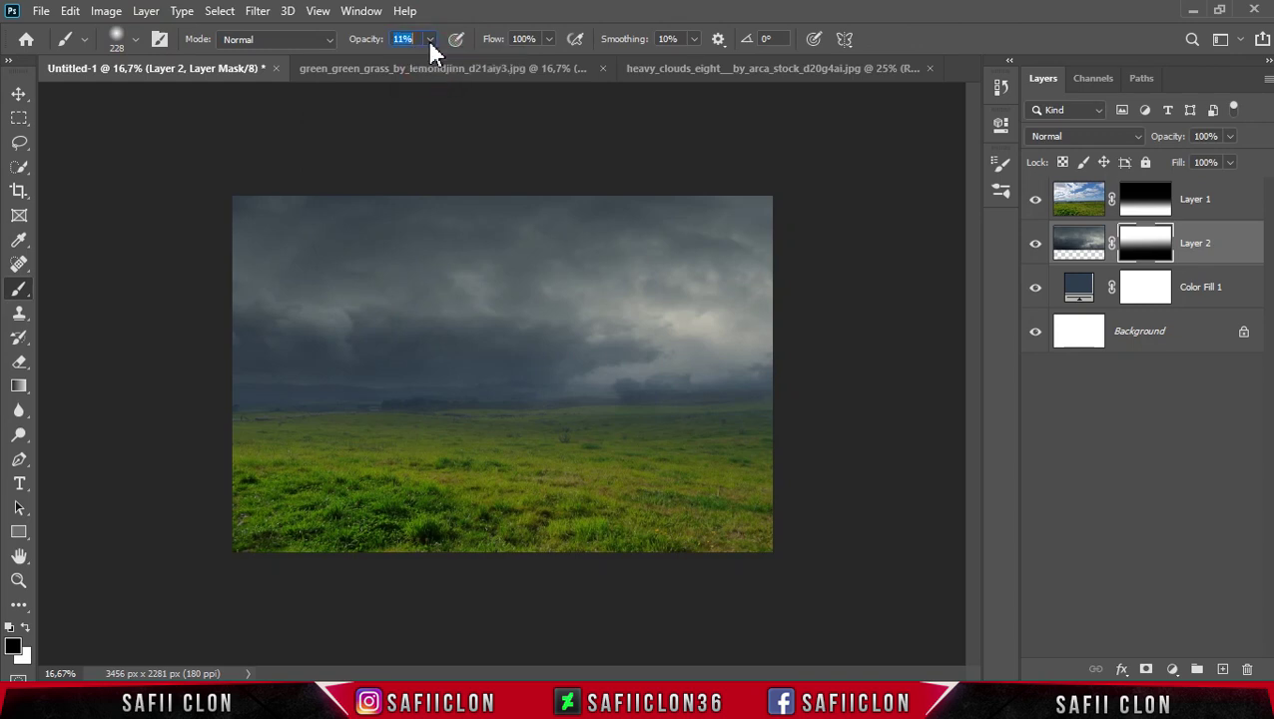
pyautogui.click(466, 156)
pyautogui.hotkey('ctrl', '+')
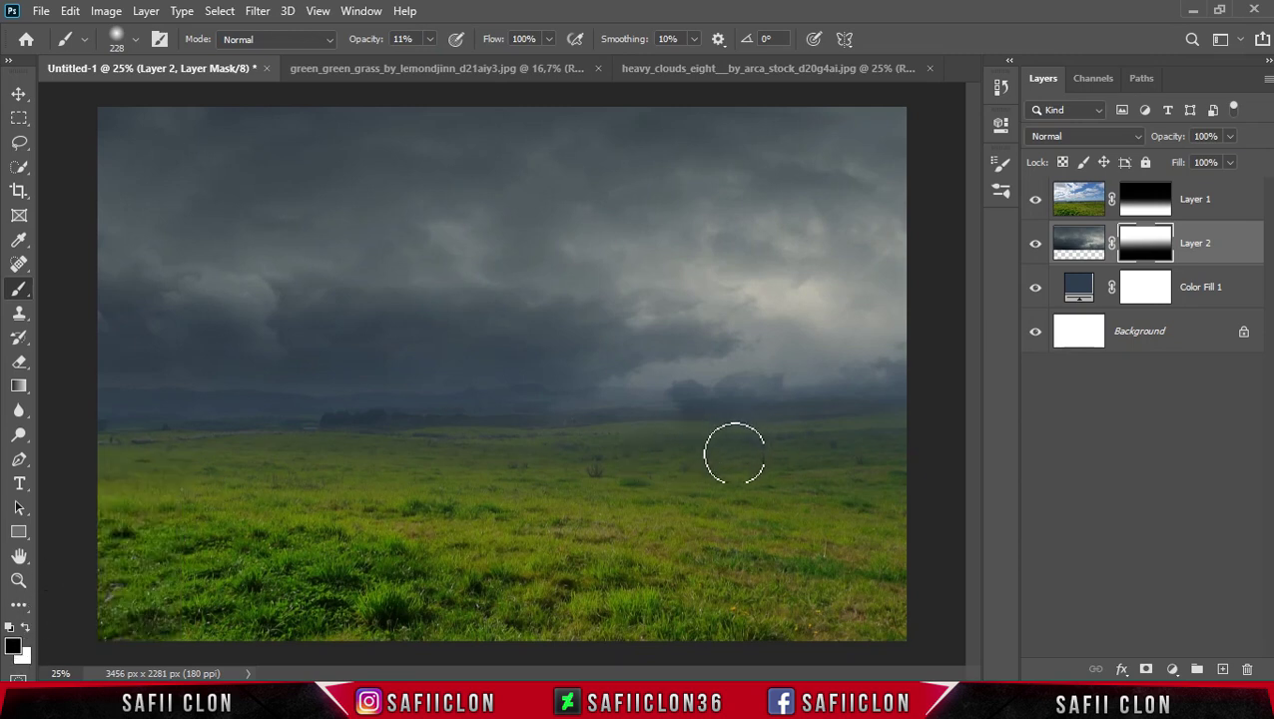
# Softly paint the cloud mask along the horizon with 400 px, then 150 px brushes
pyautogui.press(']')
pyautogui.press(']')
pyautogui.press(']')
pyautogui.click(709, 439)
pyautogui.moveTo(583, 433); pyautogui.dragTo(889, 387)
pyautogui.moveTo(560, 384); pyautogui.dragTo(738, 462)
pyautogui.moveTo(321, 474); pyautogui.dragTo(793, 466)
pyautogui.press('[')
pyautogui.press('[')
pyautogui.press('[')
pyautogui.click(665, 403)
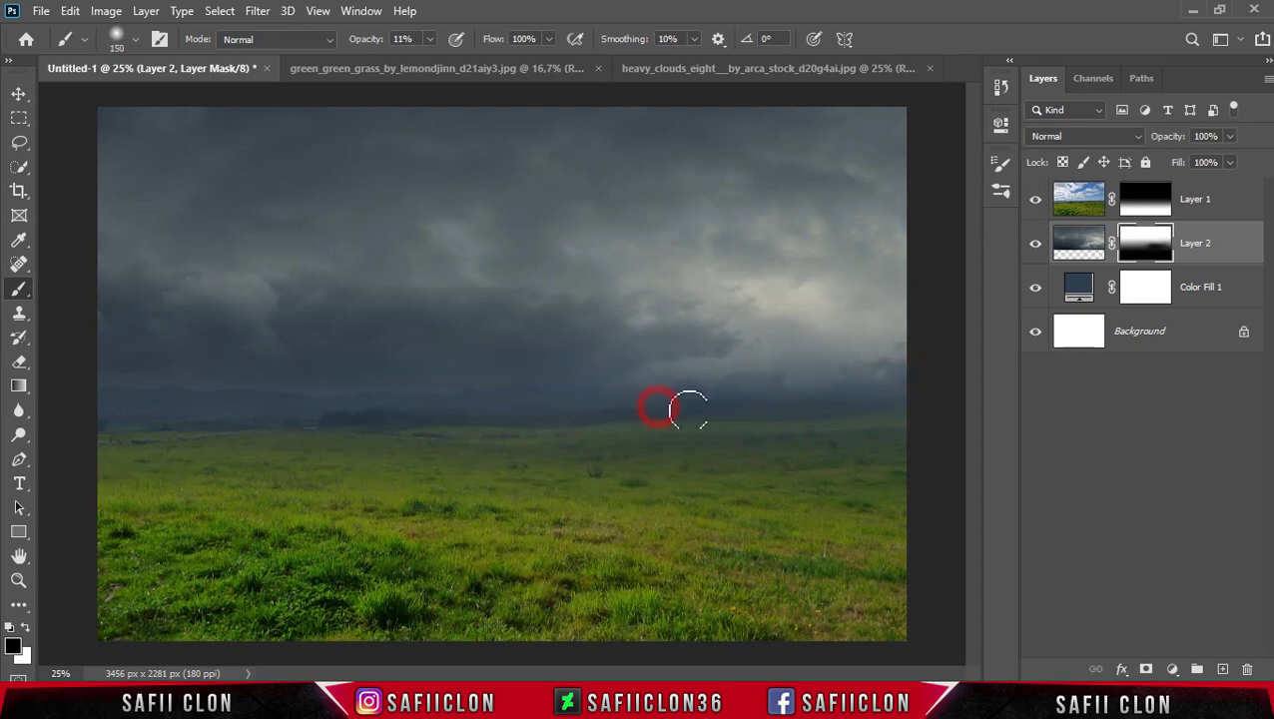
pyautogui.click(674, 409)
pyautogui.click(522, 409)
pyautogui.click(1035, 245)
pyautogui.click(1035, 246)
pyautogui.click(1035, 246)
pyautogui.click(1035, 246)
pyautogui.click(1228, 207)
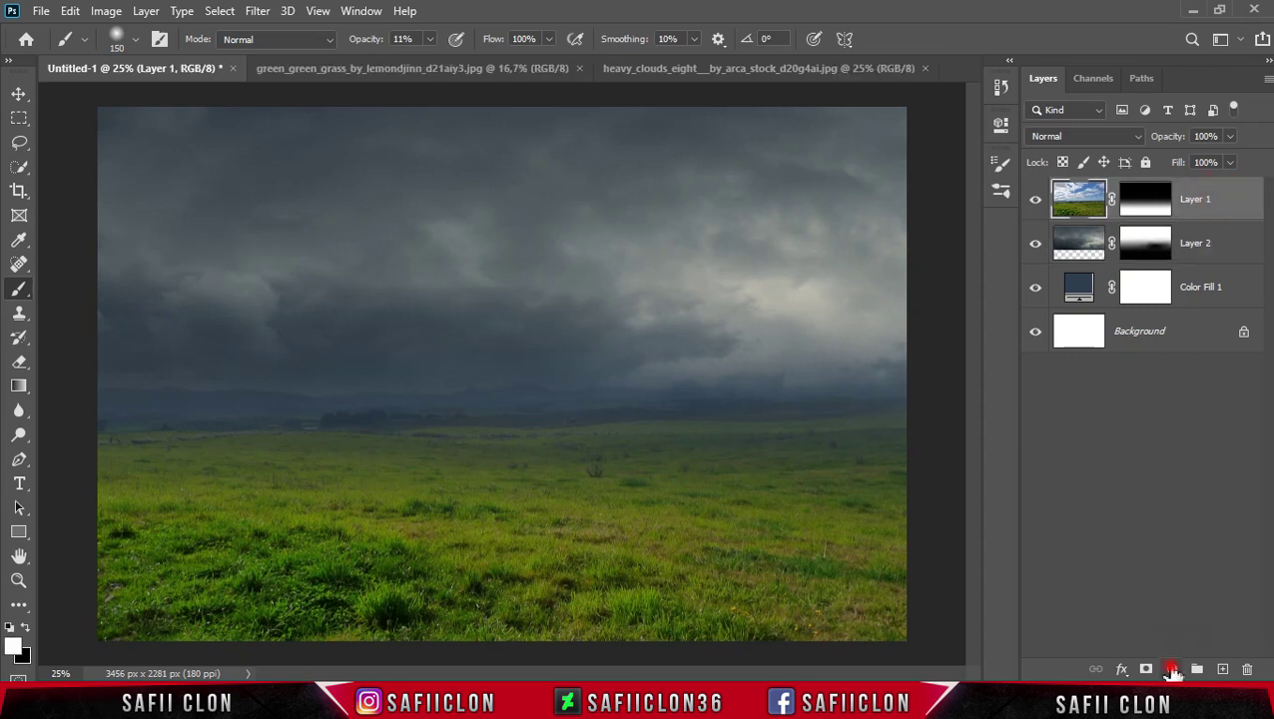
# Add a Vibrance layer clipped to Layer 1 with Vibrance -39 and Saturation -12
pyautogui.click(1172, 671)
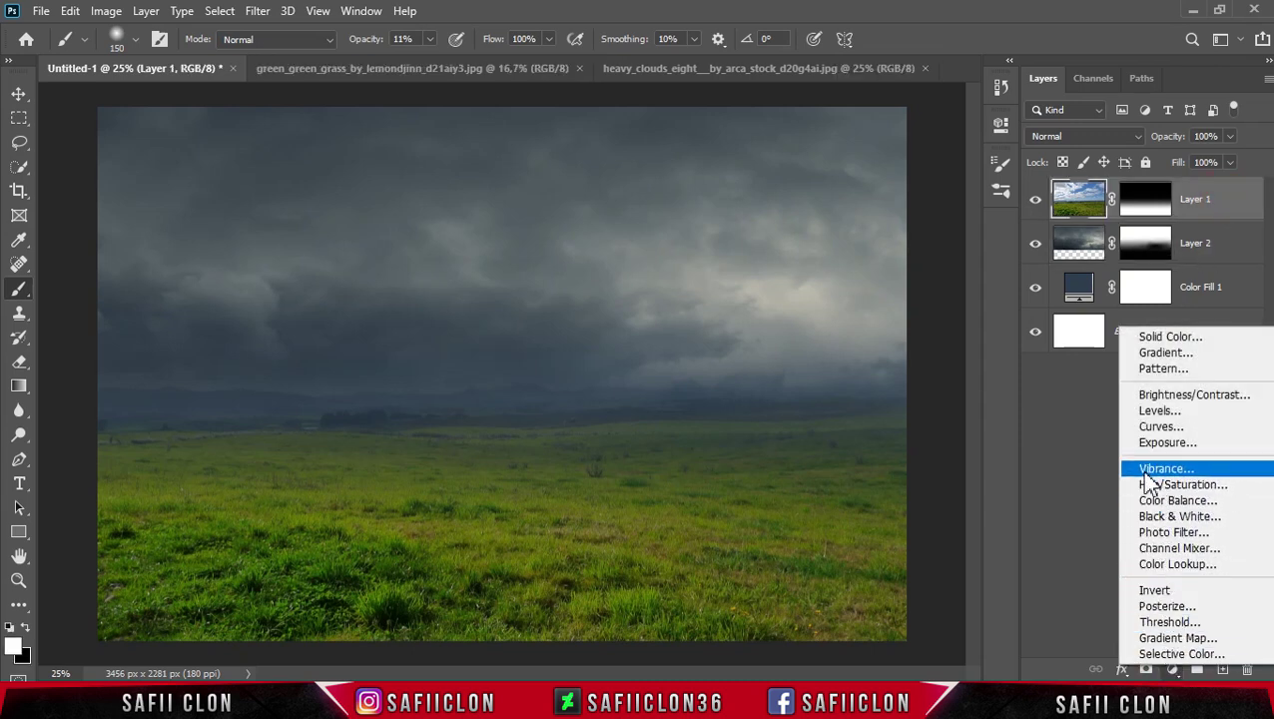
pyautogui.click(1163, 468)
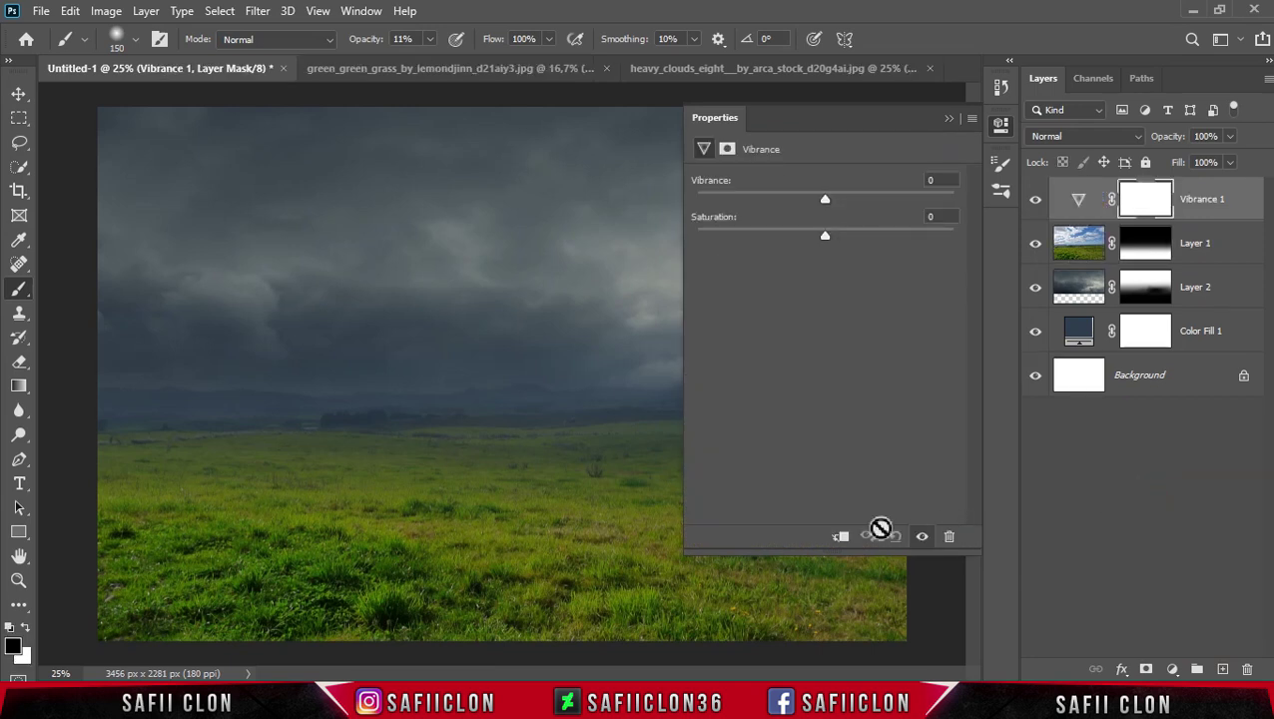
pyautogui.click(841, 537)
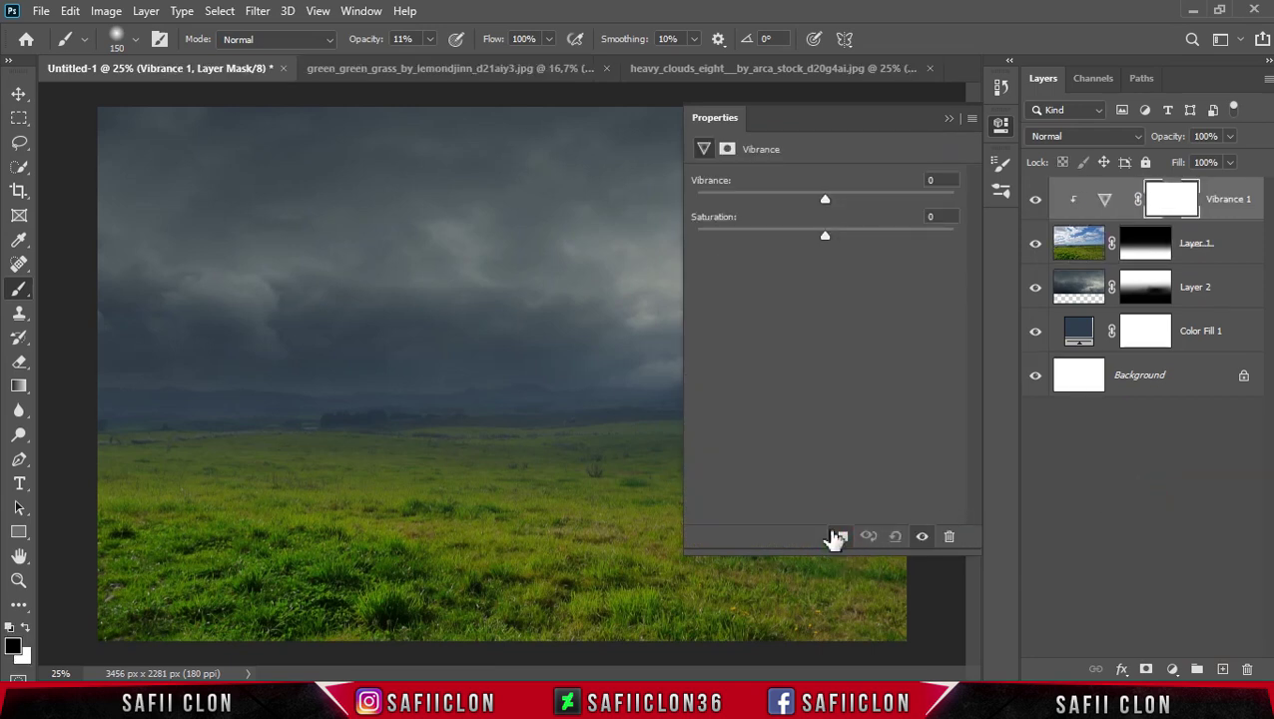
pyautogui.moveTo(824, 197); pyautogui.dragTo(795, 209)
pyautogui.moveTo(795, 205); pyautogui.dragTo(779, 198)
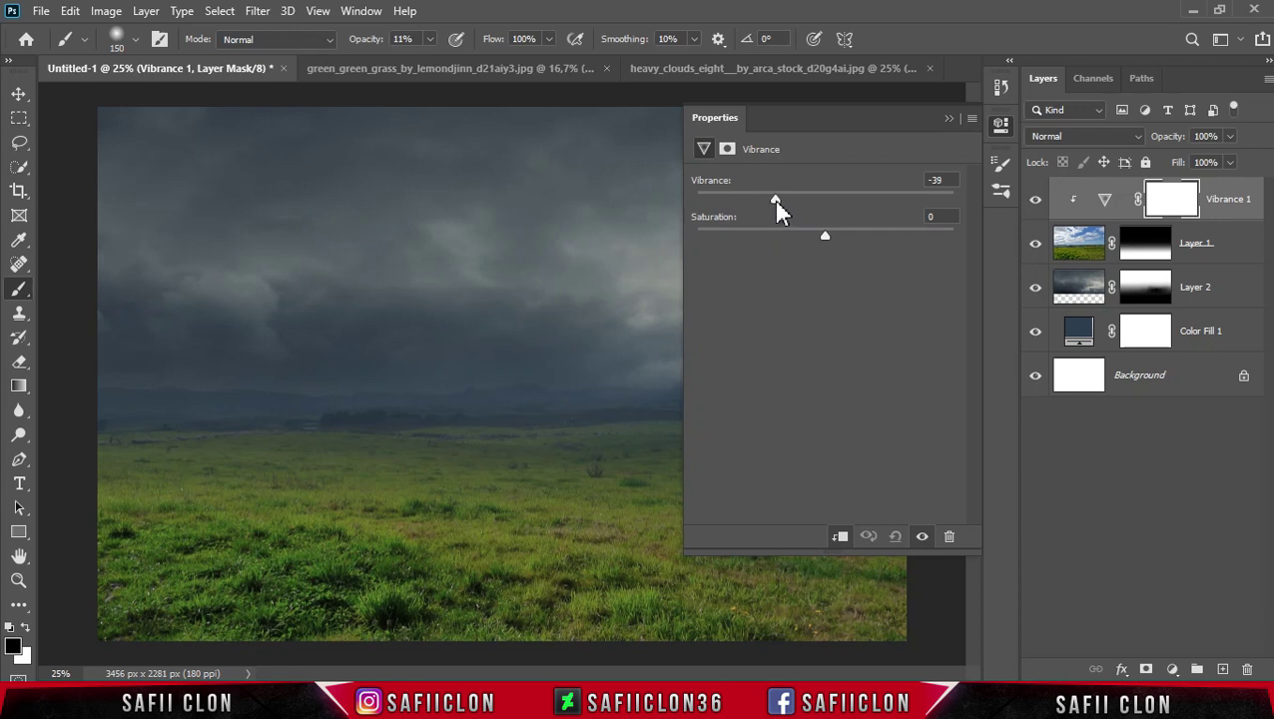
pyautogui.moveTo(824, 236); pyautogui.dragTo(817, 237)
pyautogui.moveTo(926, 244); pyautogui.dragTo(811, 242)
pyautogui.click(946, 120)
pyautogui.click(1035, 201)
pyautogui.click(1035, 201)
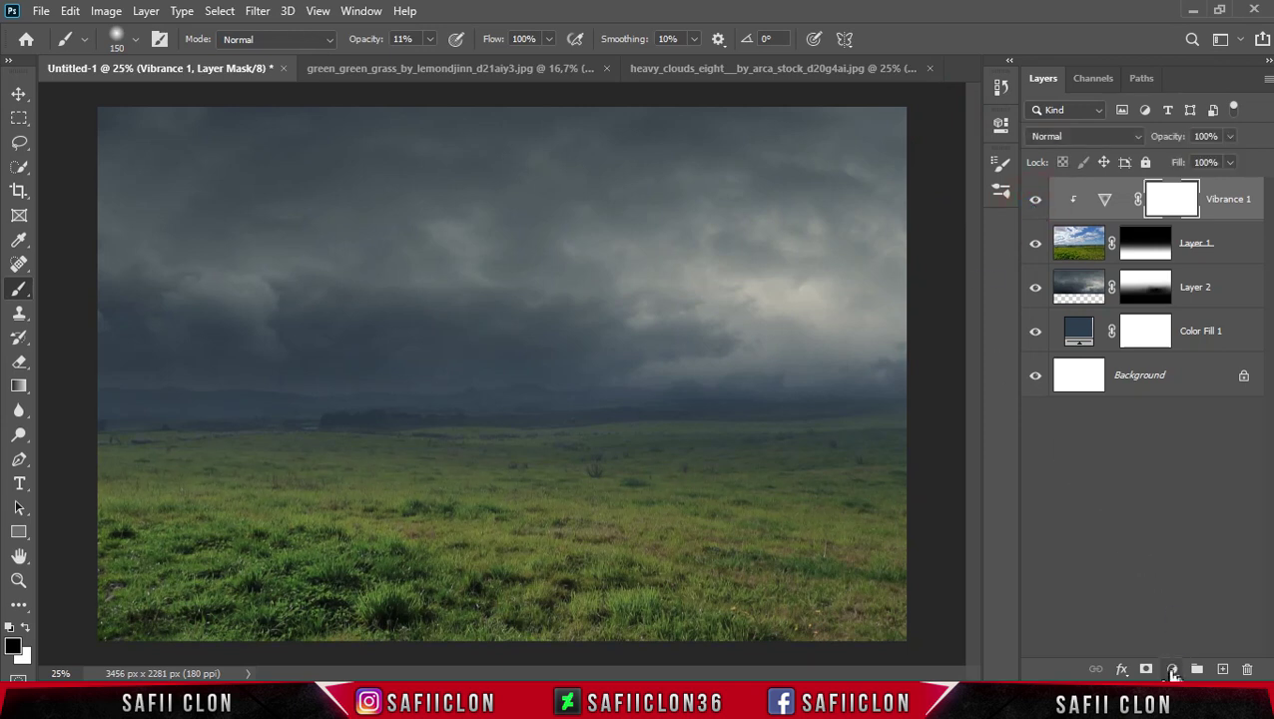
# Add a Color Balance adjustment clipped to the grass, with Shadows Yellow–Blue set to +6
pyautogui.click(1174, 670)
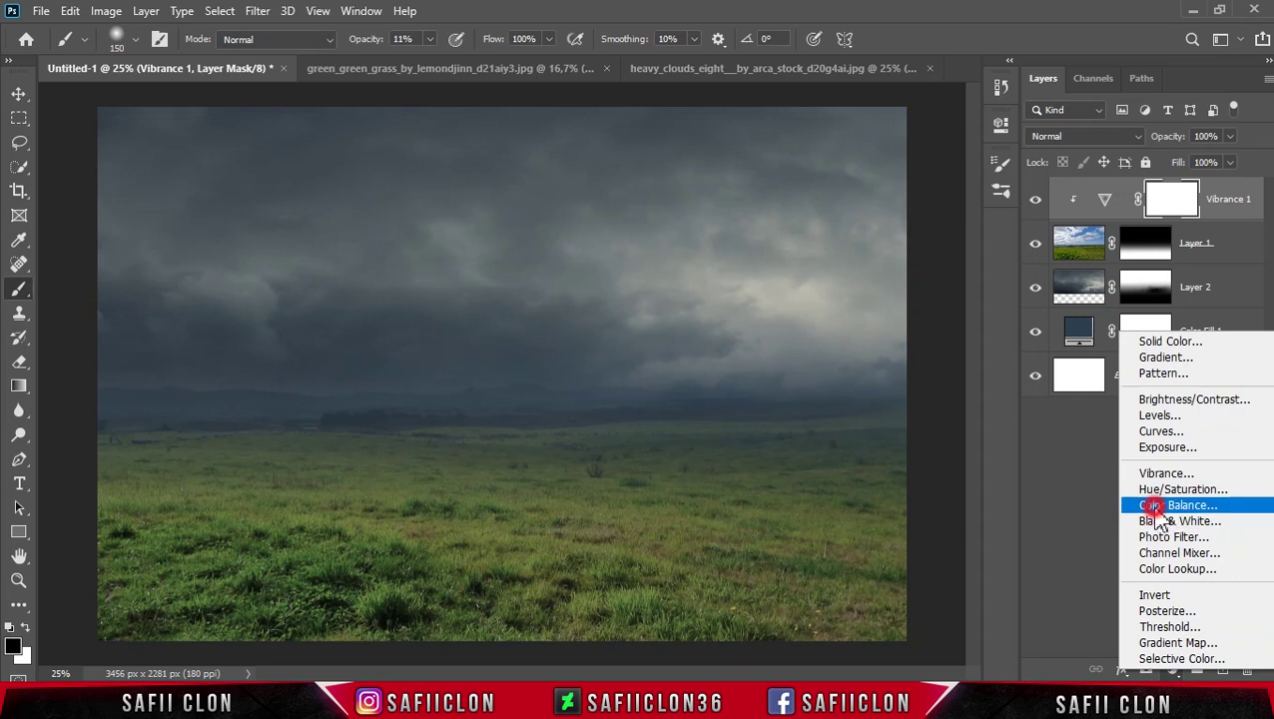
pyautogui.click(1156, 506)
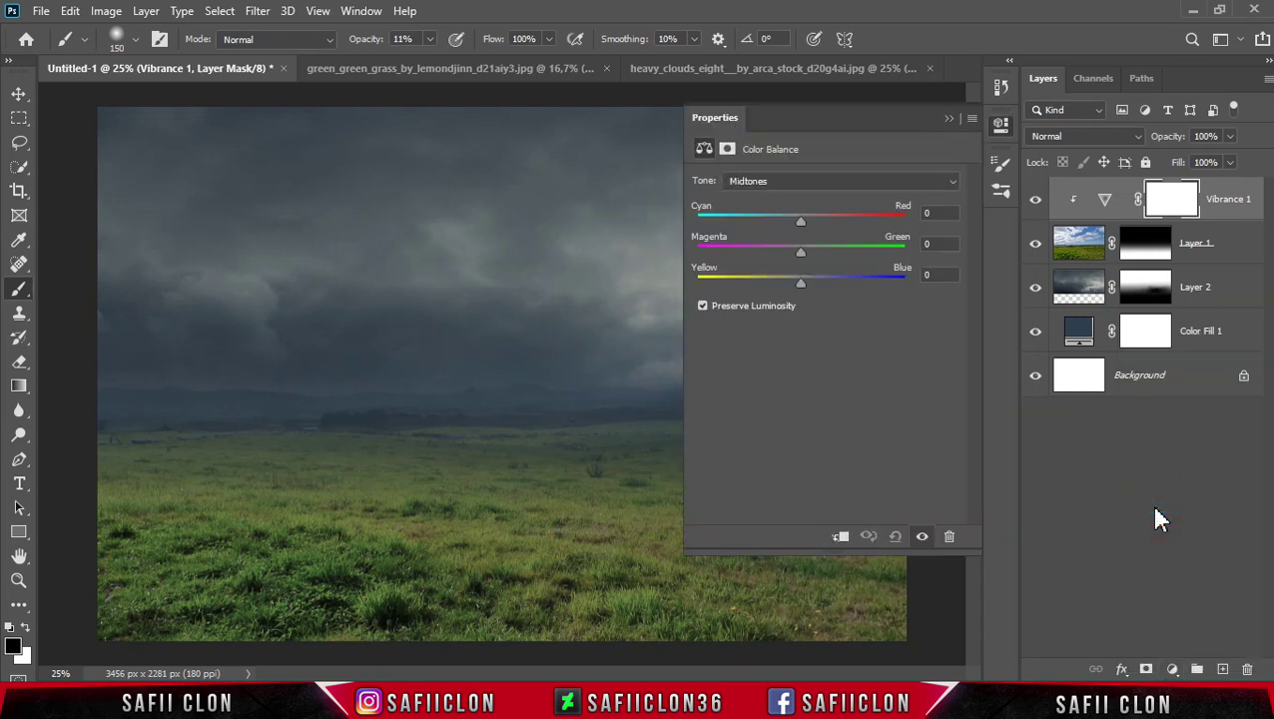
pyautogui.click(841, 537)
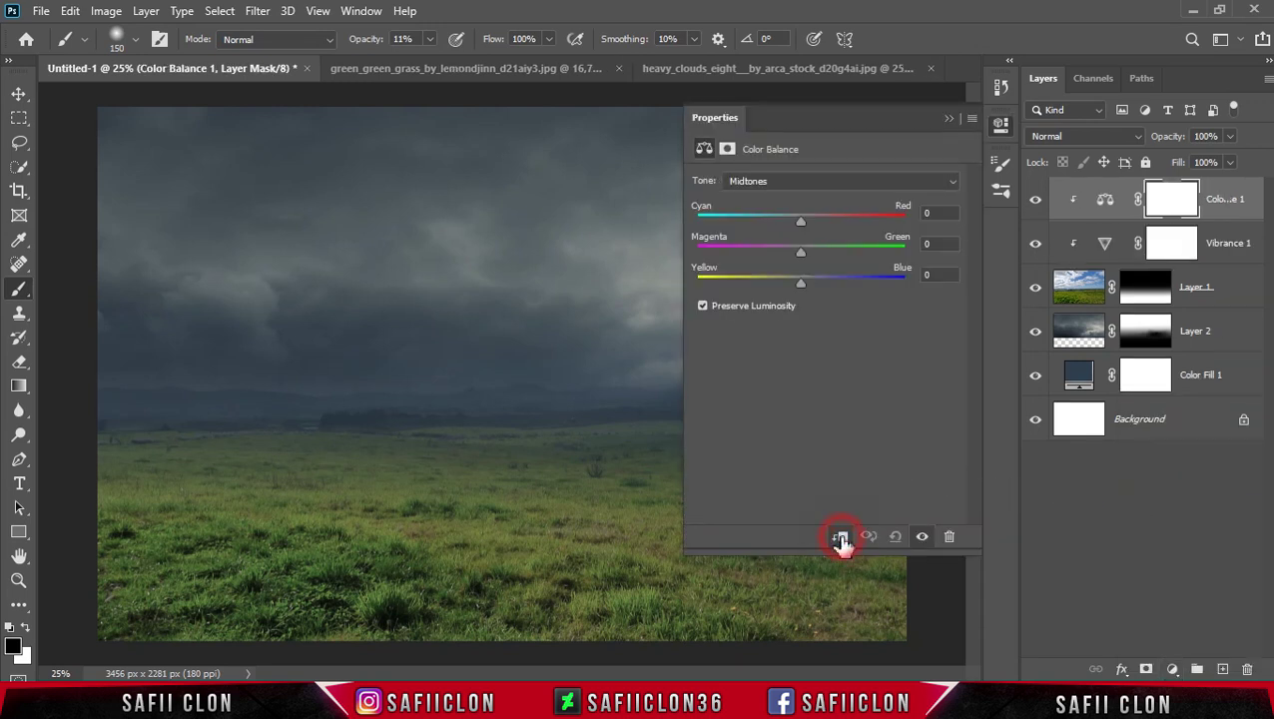
pyautogui.click(836, 192)
pyautogui.click(815, 199)
pyautogui.moveTo(809, 286); pyautogui.dragTo(807, 287)
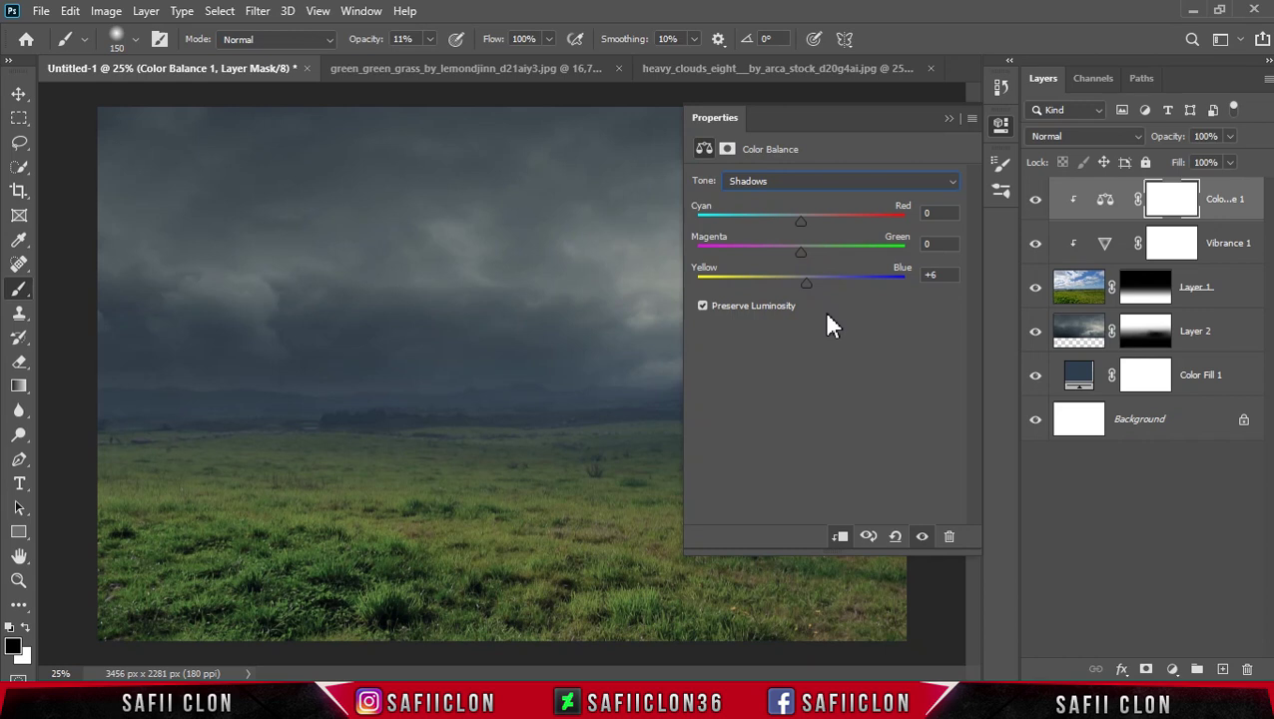
# Set Midtones Cyan–Red to -10 and Blue to +2, and Highlights Blue to +3
pyautogui.click(825, 179)
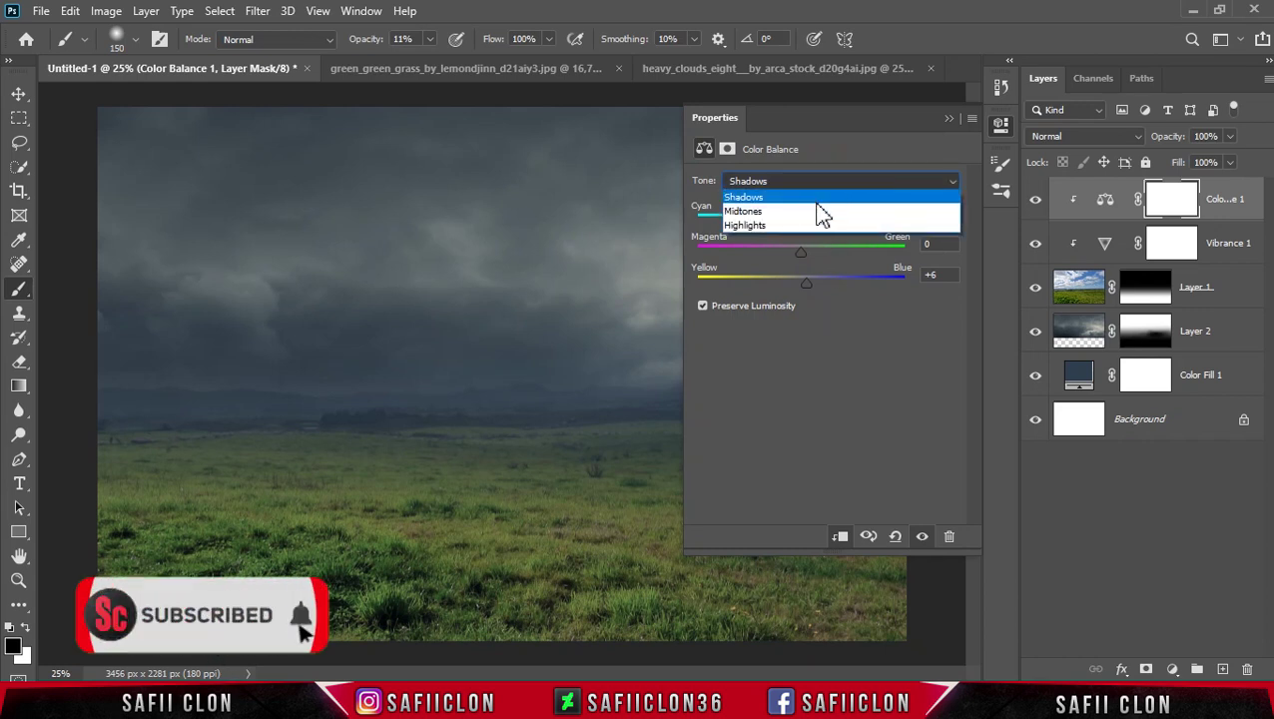
pyautogui.click(810, 210)
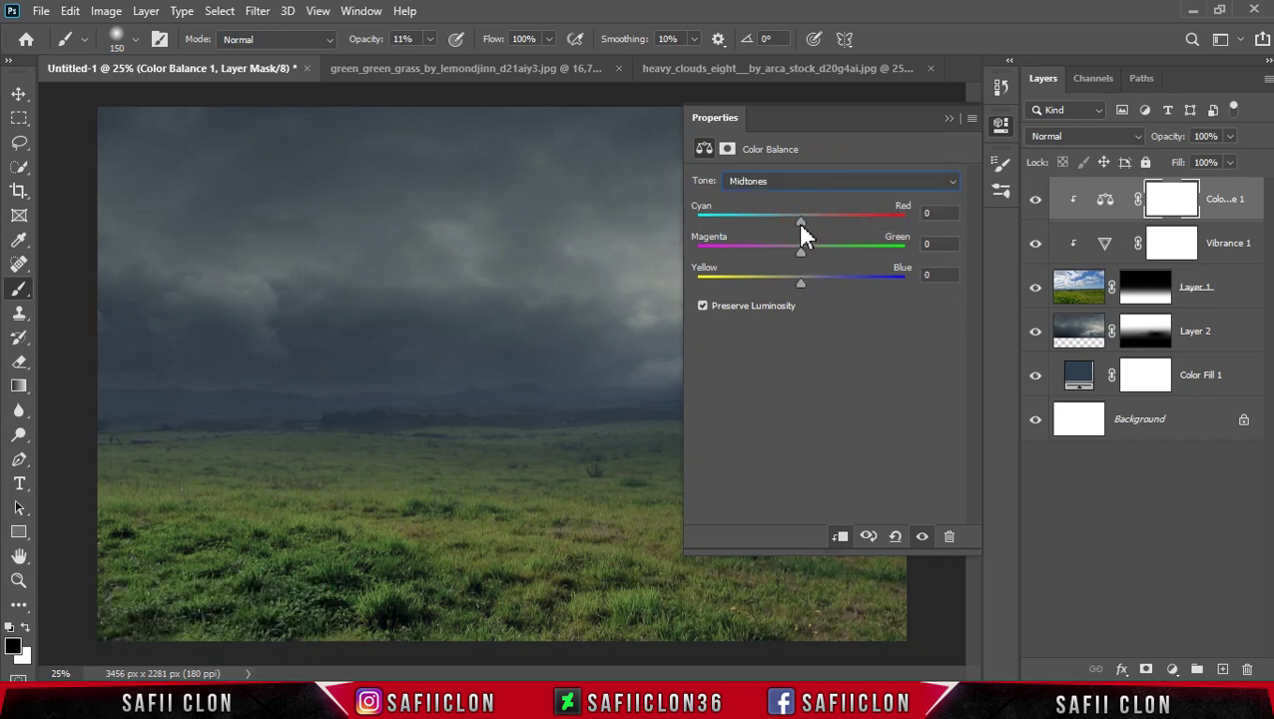
pyautogui.moveTo(800, 223); pyautogui.dragTo(792, 226)
pyautogui.moveTo(799, 282); pyautogui.dragTo(811, 281)
pyautogui.click(823, 185)
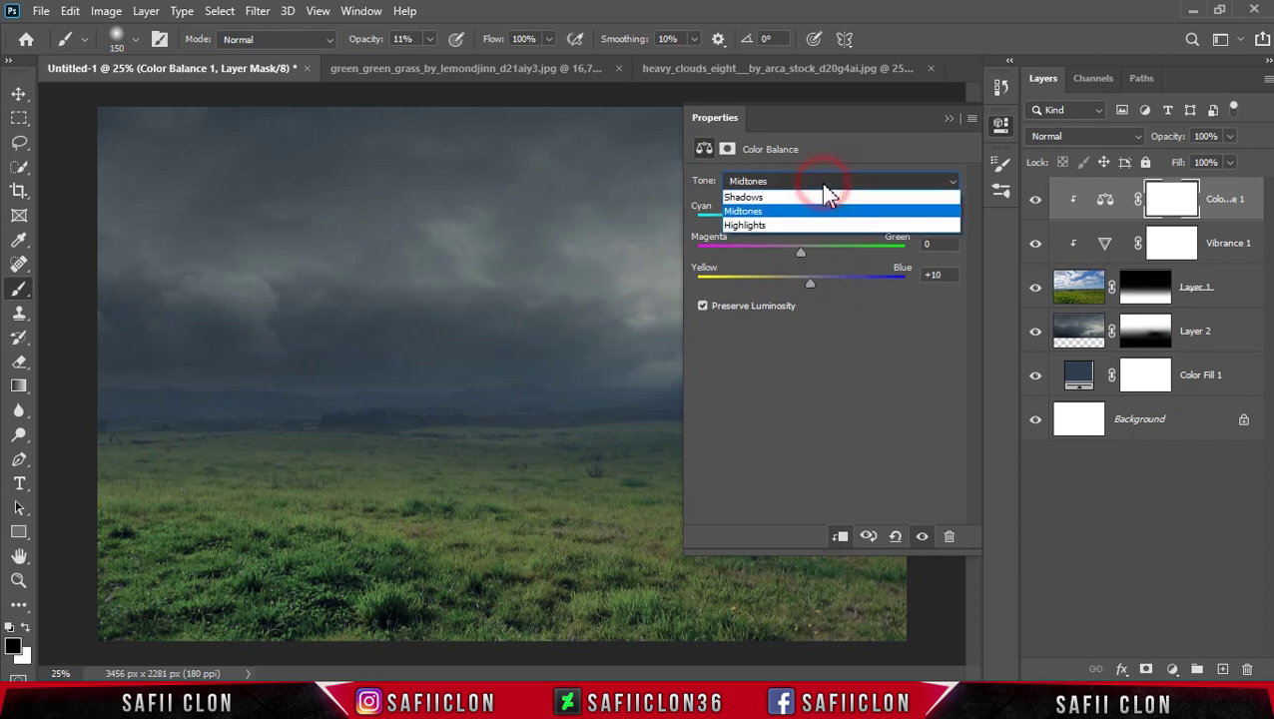
pyautogui.click(763, 225)
pyautogui.moveTo(805, 281); pyautogui.dragTo(807, 282)
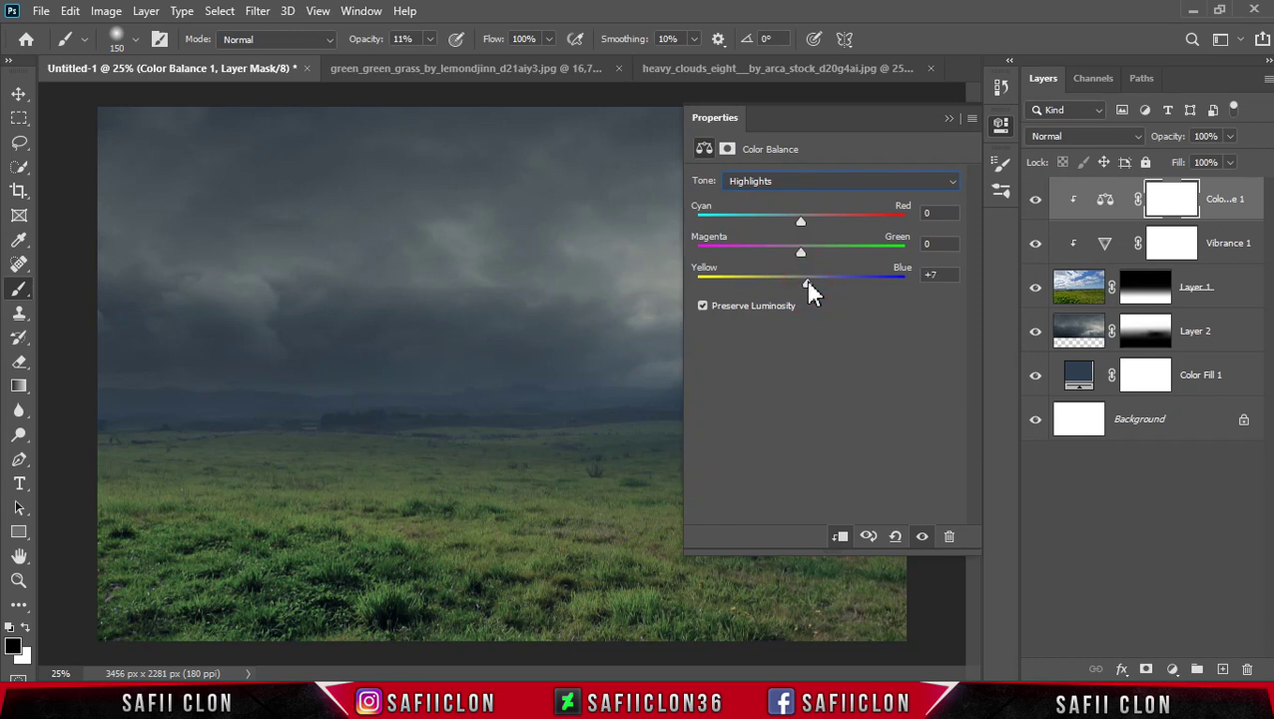
# Collapse Properties and toggle the Color Balance layer off and on to compare
pyautogui.click(948, 118)
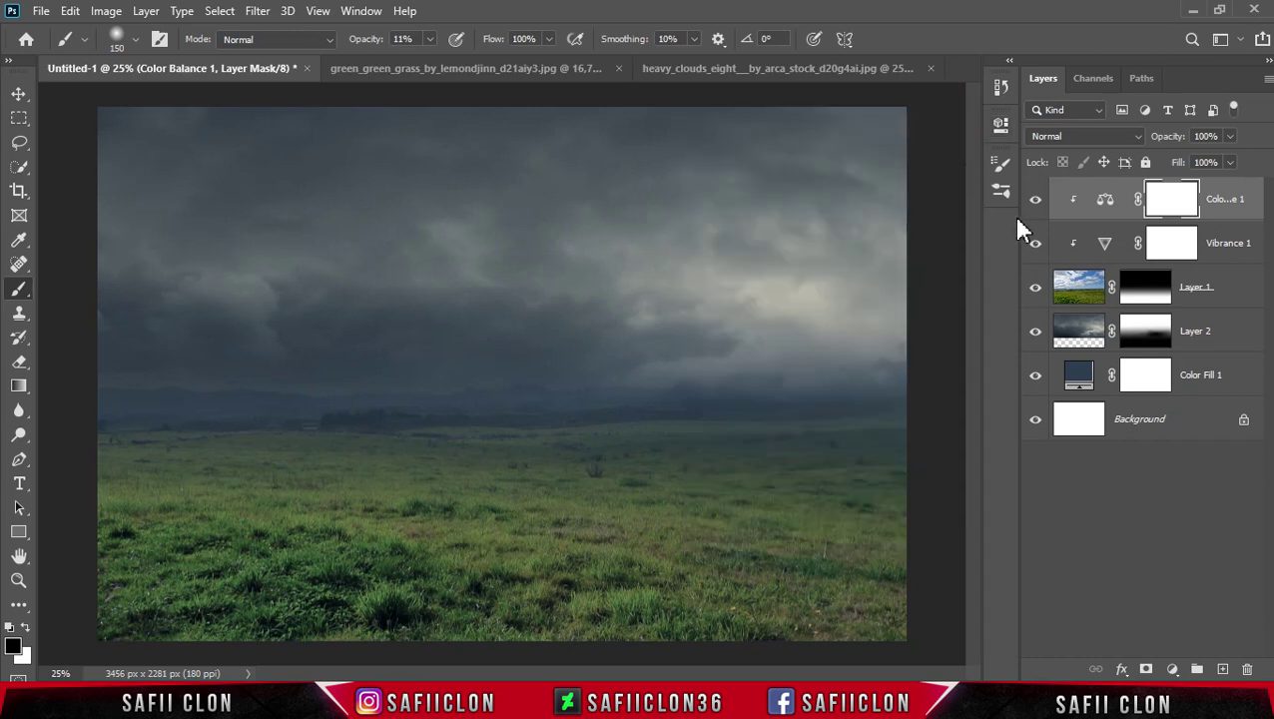
pyautogui.click(1034, 208)
pyautogui.click(1034, 205)
pyautogui.click(1034, 203)
# Group all layers from Color Balance 1 down to Color Fill 1 into a group named BACKGROUND
pyautogui.click(1229, 199)
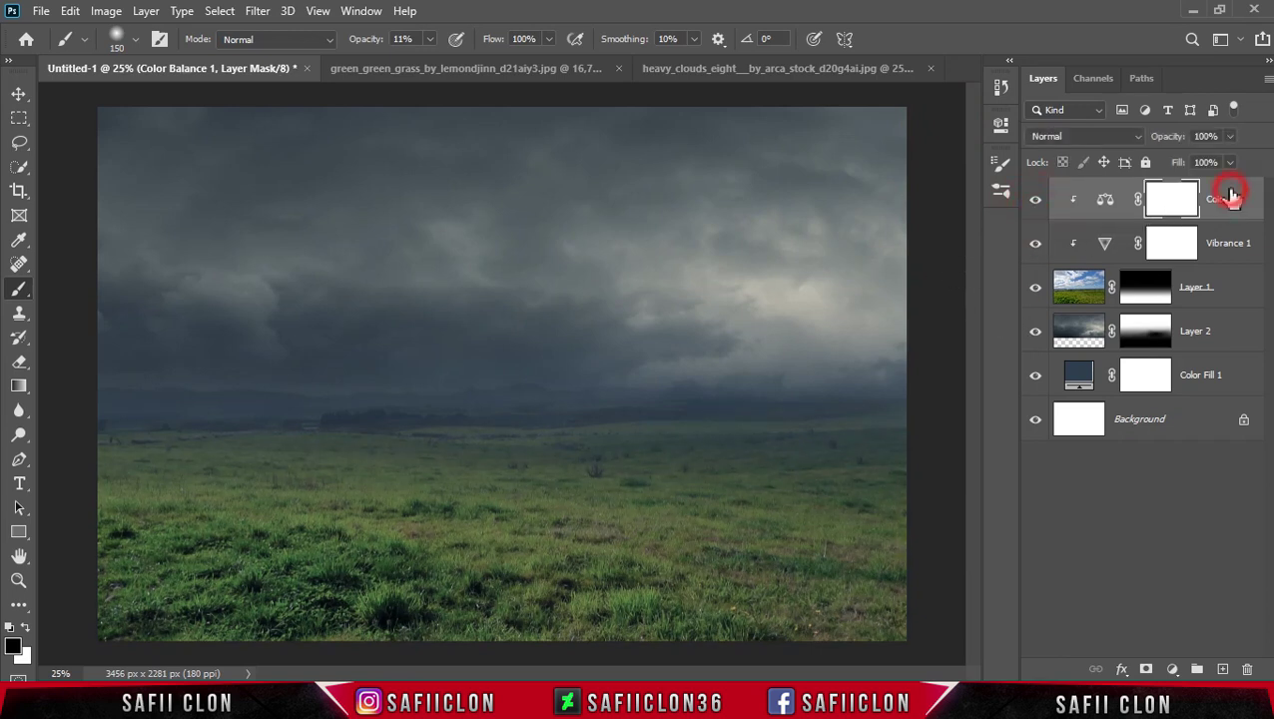
pyautogui.keyDown('shift'); pyautogui.click(1201, 389); pyautogui.keyUp('shift')
pyautogui.rightClick(1202, 377)
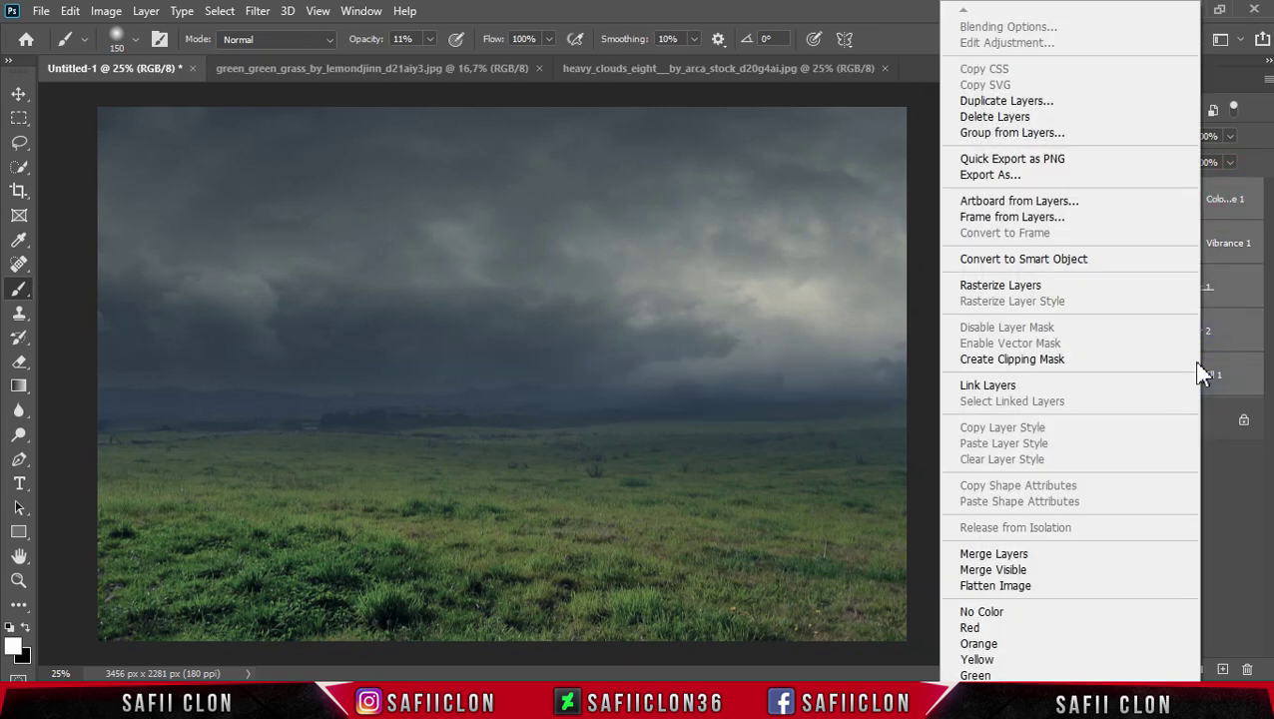
pyautogui.click(1003, 133)
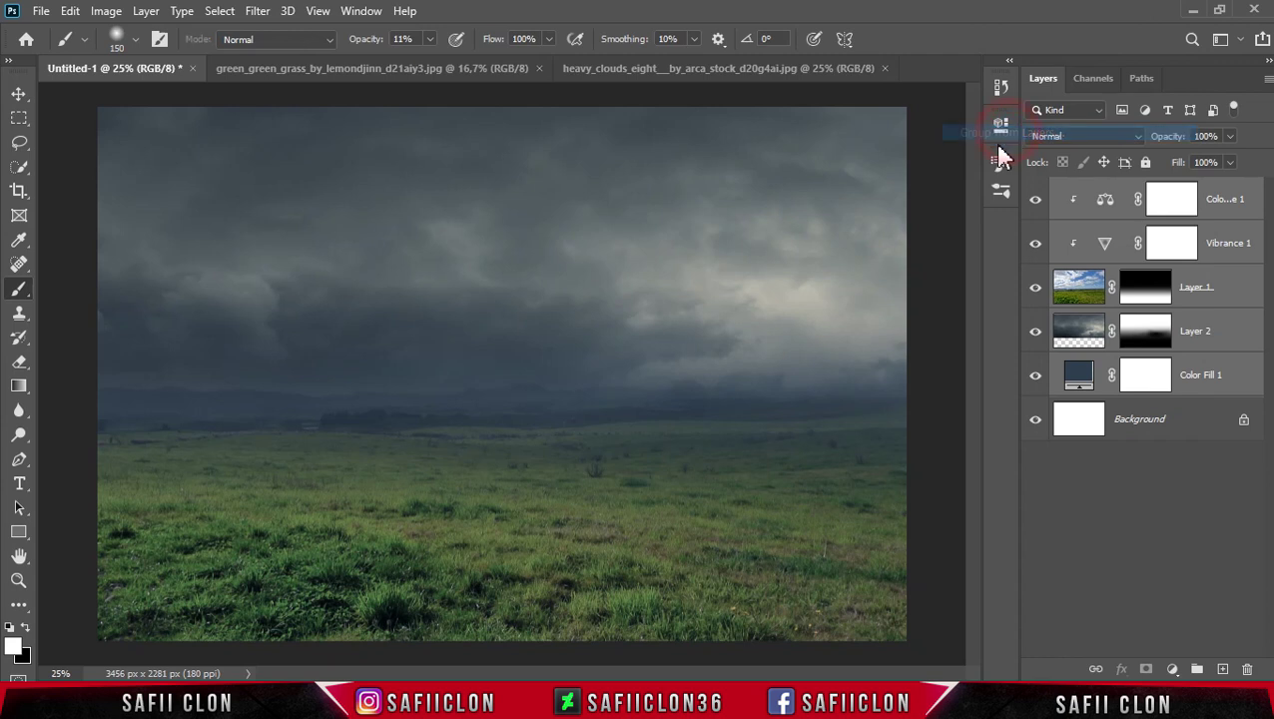
pyautogui.write('BACKGROUND')
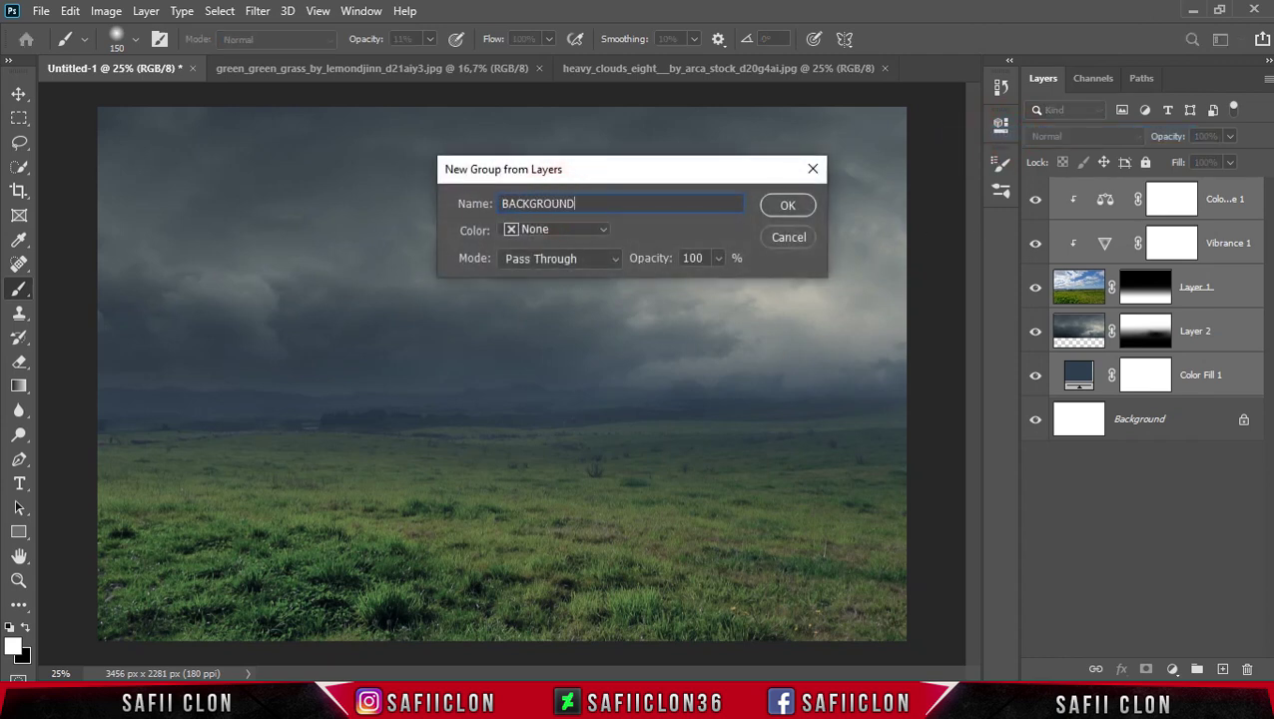
pyautogui.click(777, 207)
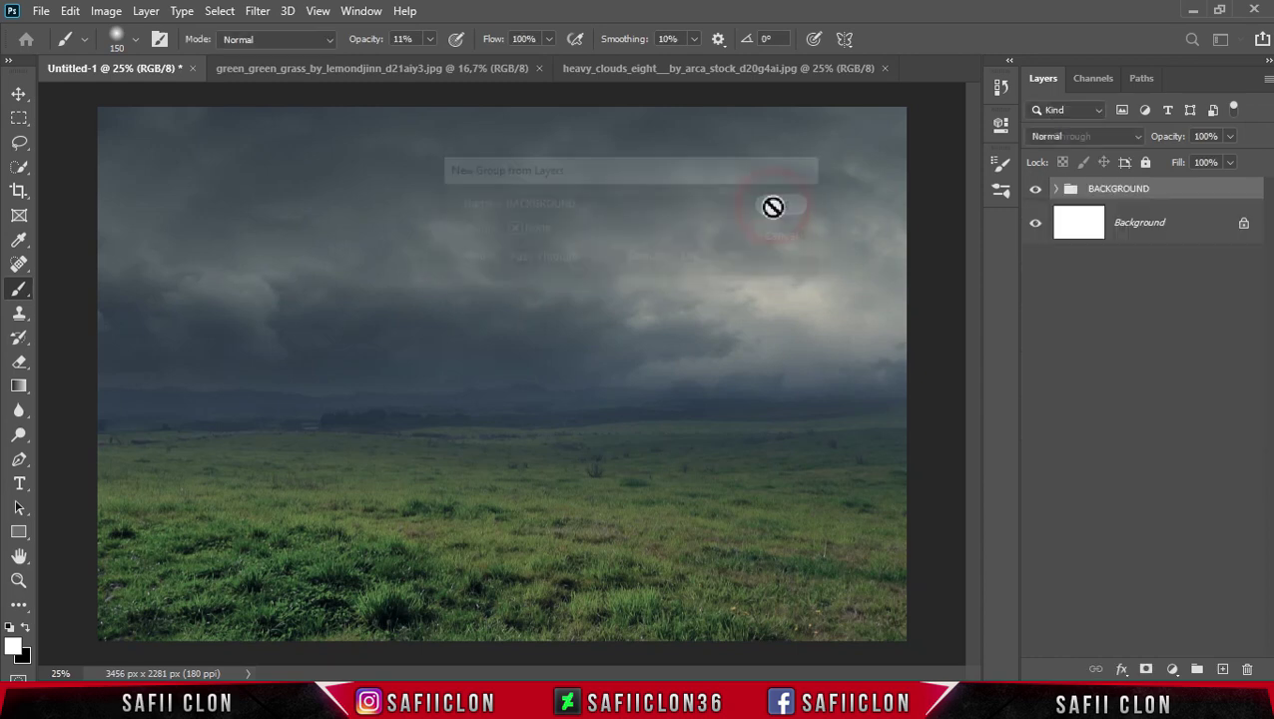
pyautogui.click(1036, 191)
pyautogui.click(1036, 192)
# Close the green_grass and heavy_clouds source documents, leaving only Untitled-1
pyautogui.click(537, 80)
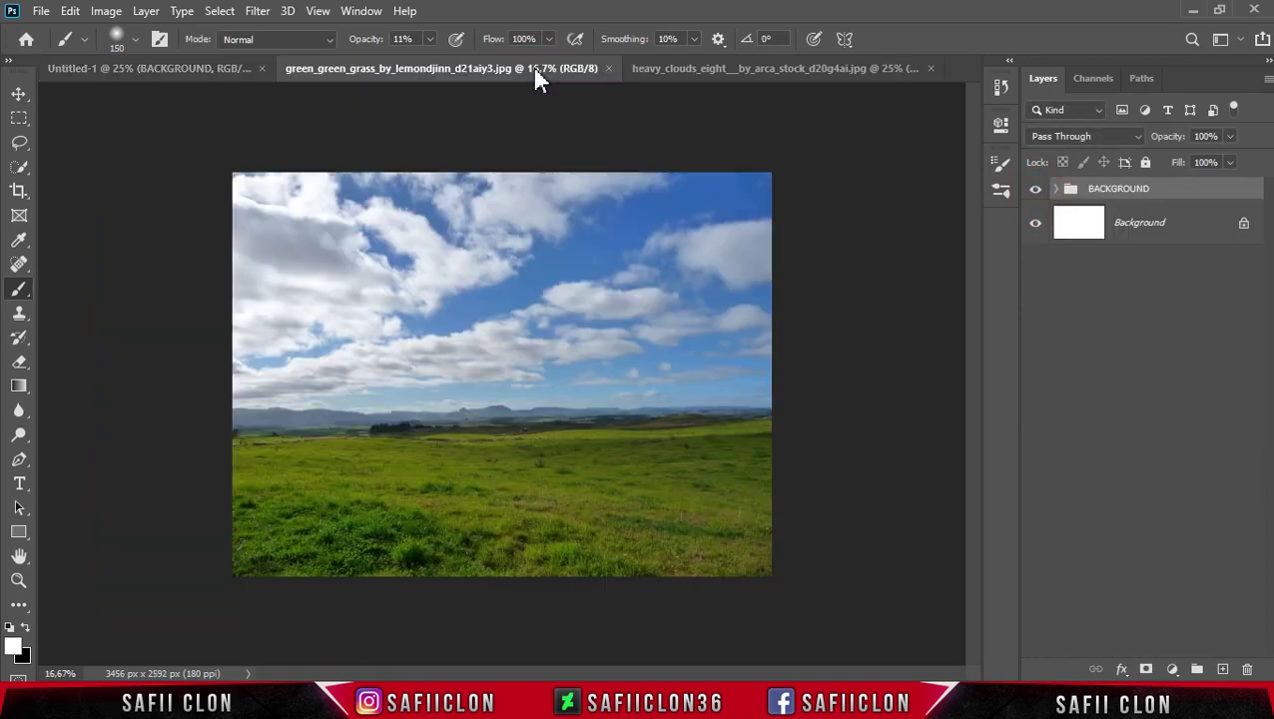
pyautogui.click(610, 70)
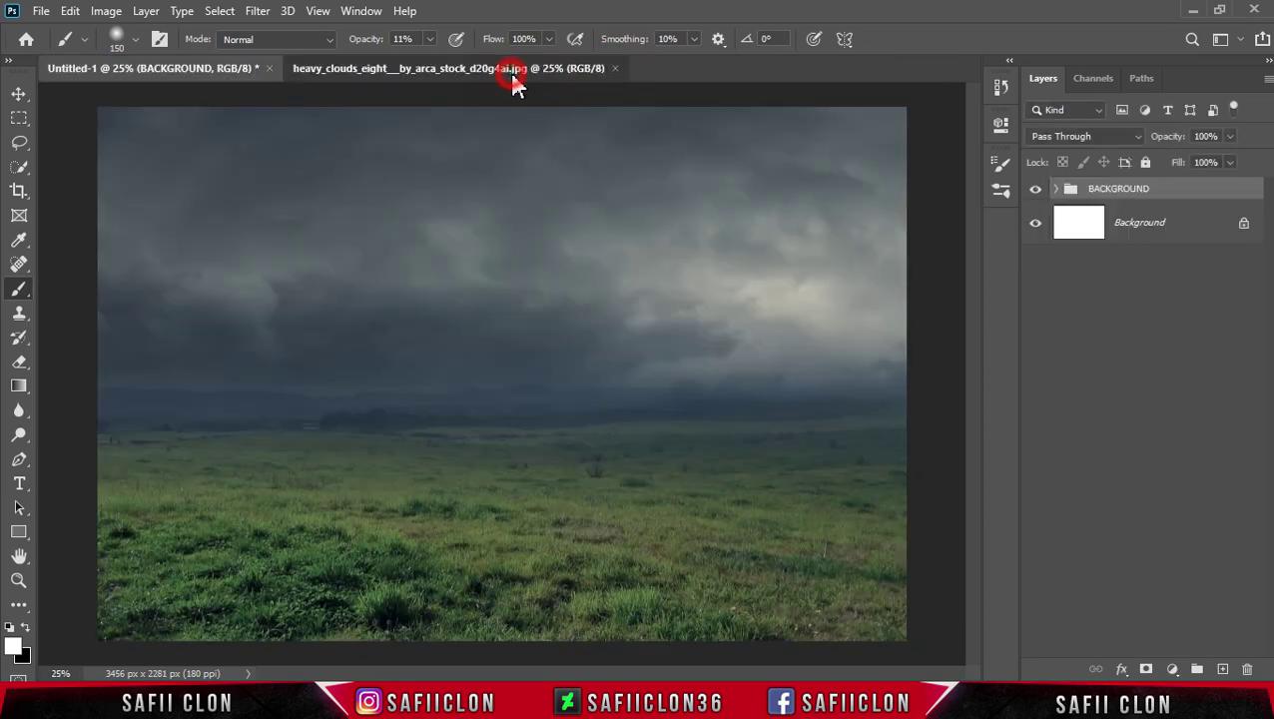
pyautogui.click(515, 75)
pyautogui.click(612, 68)
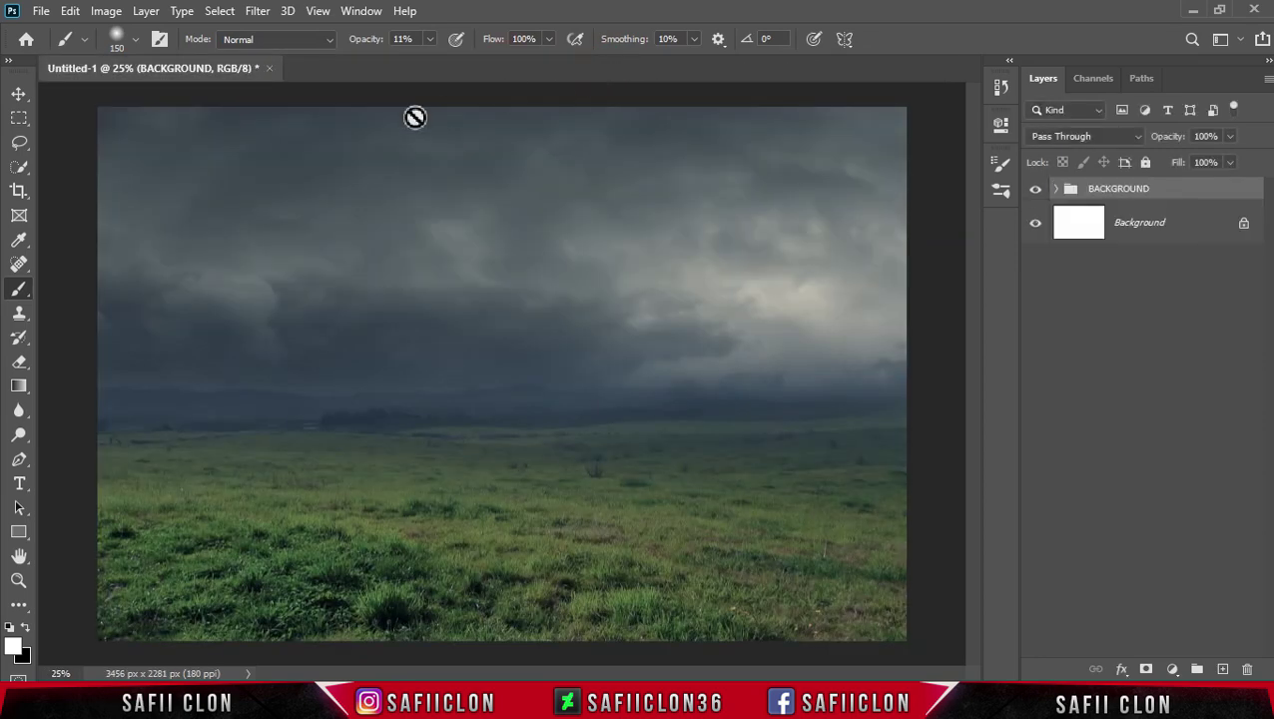
# Open the where_the_sidewalk_ends image from the Wait Manip folder
pyautogui.click(43, 17)
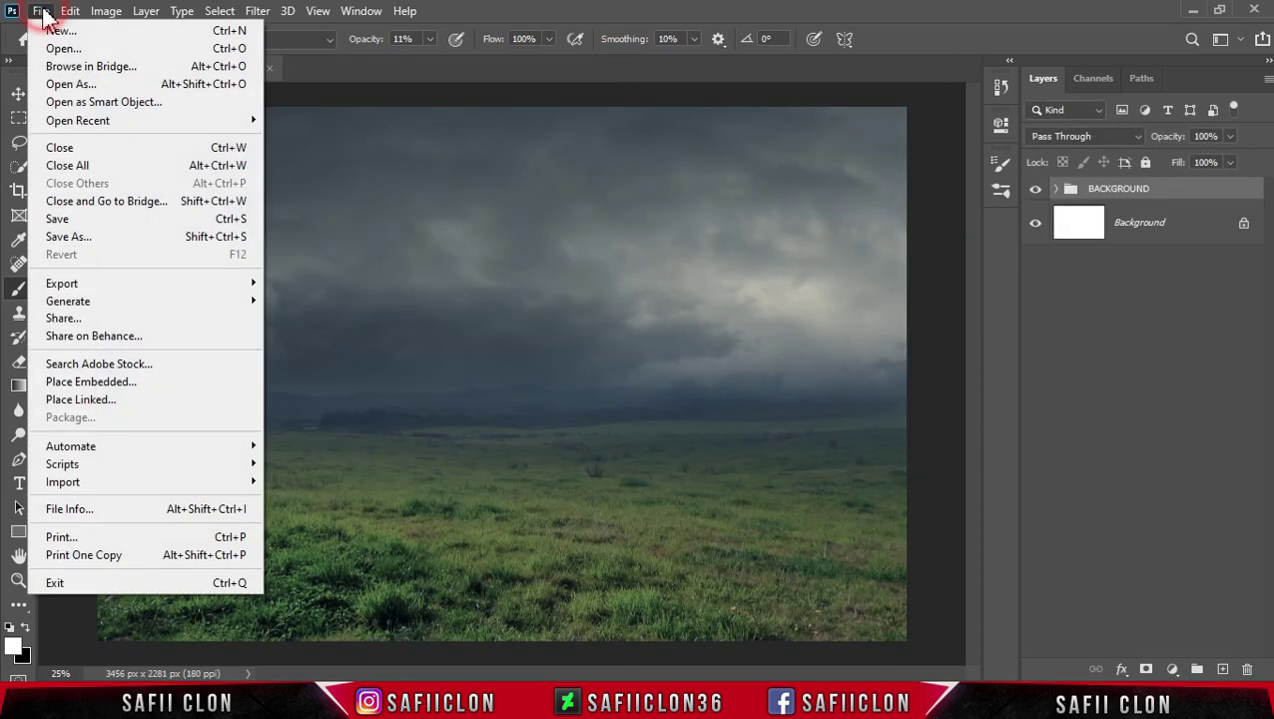
pyautogui.click(76, 50)
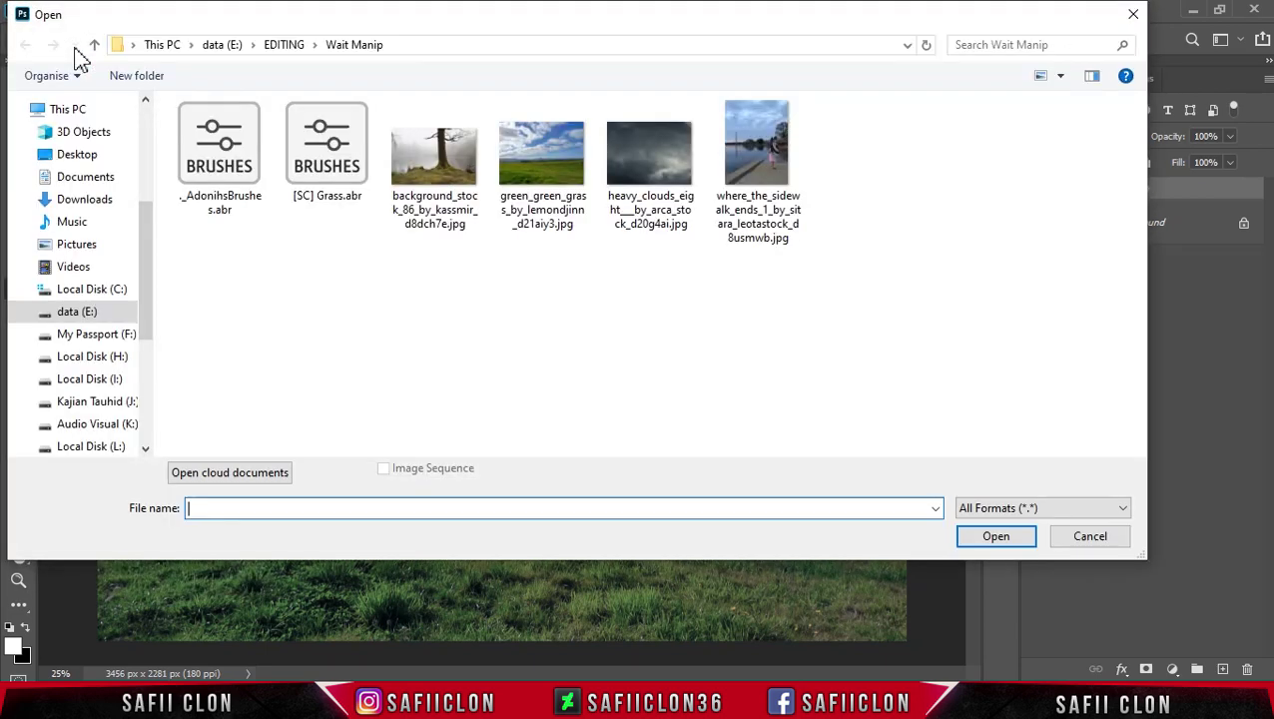
pyautogui.click(757, 169)
pyautogui.click(989, 537)
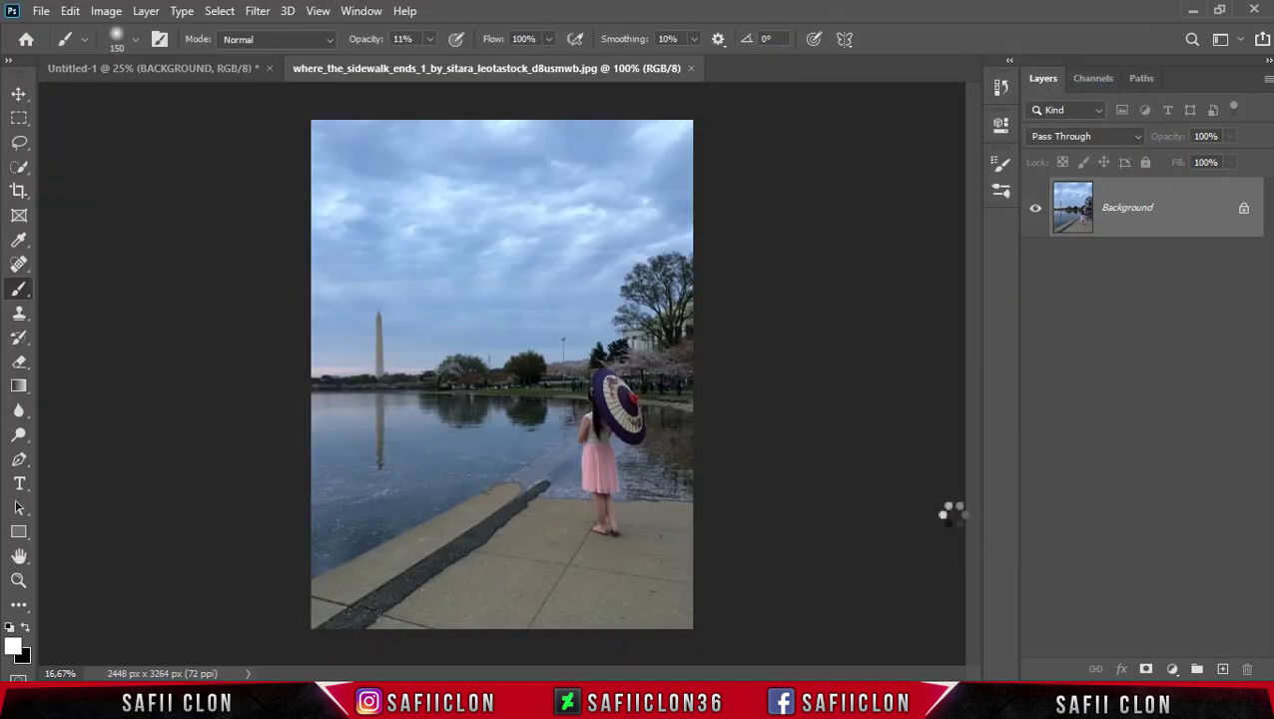
# Set up the Quick Selection Tool in Add to selection mode with a resized brush
pyautogui.click(1163, 207)
pyautogui.click(19, 167)
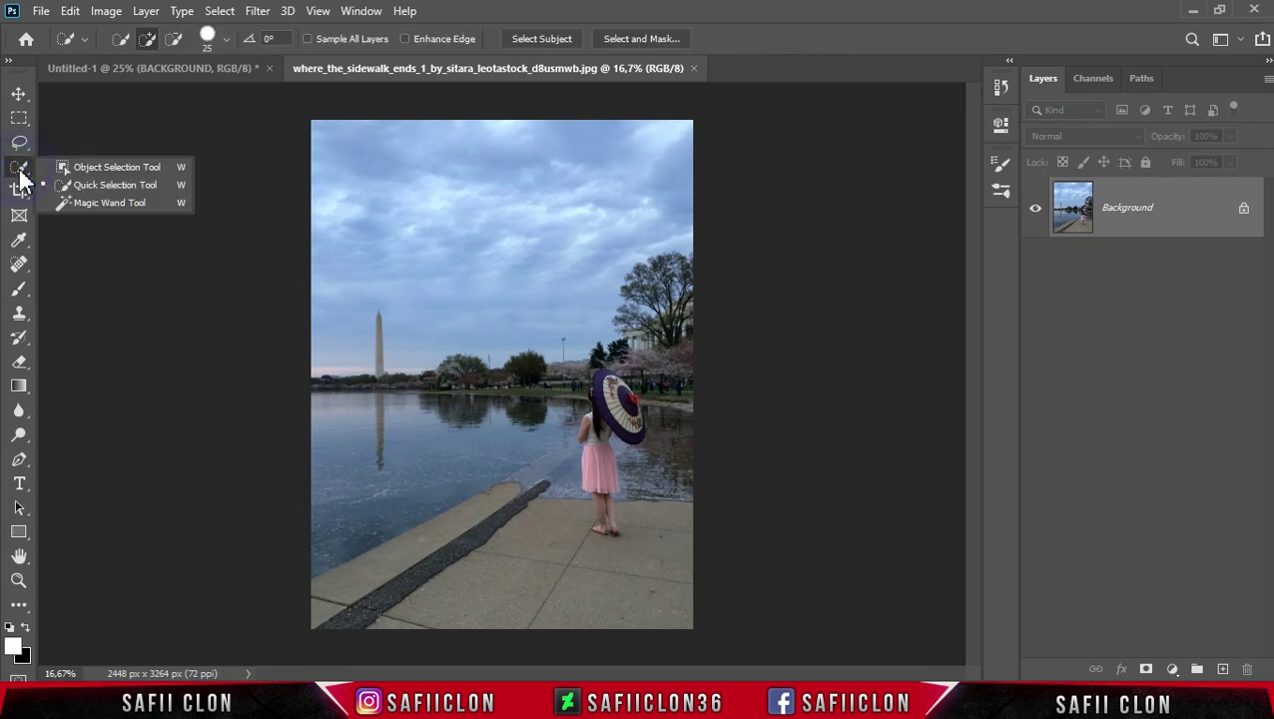
pyautogui.click(118, 187)
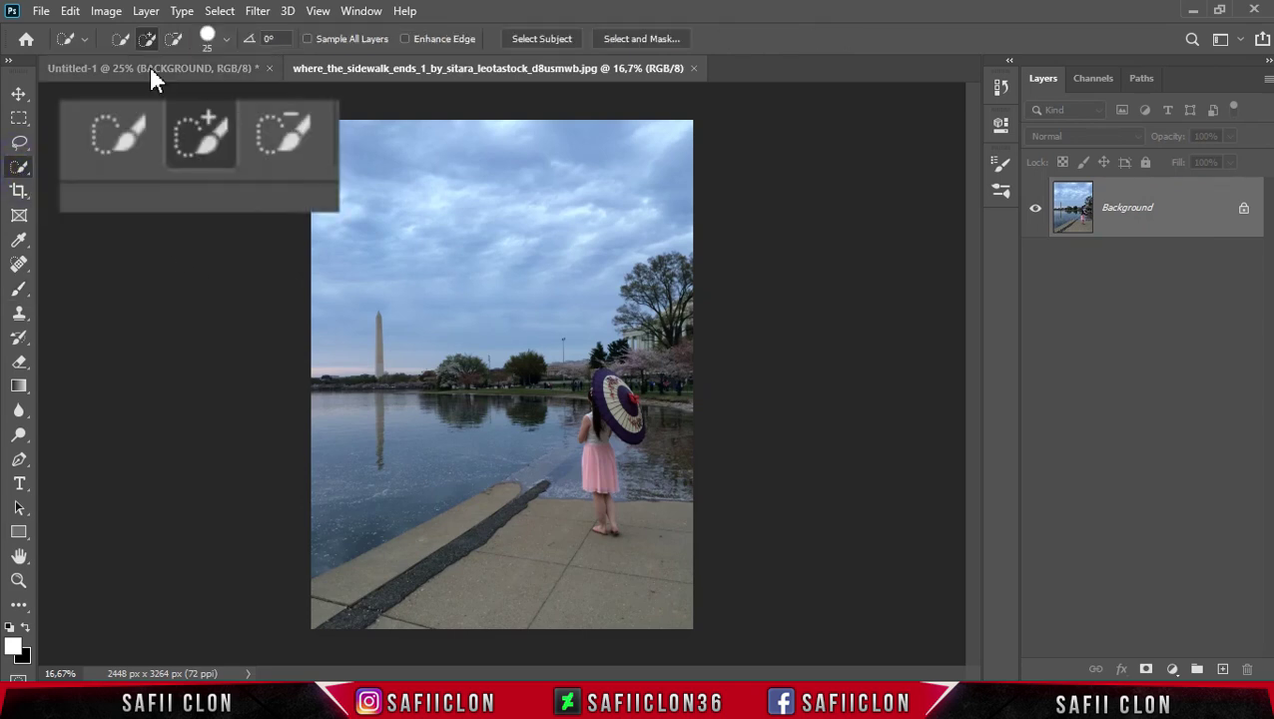
pyautogui.click(147, 39)
pyautogui.click(228, 39)
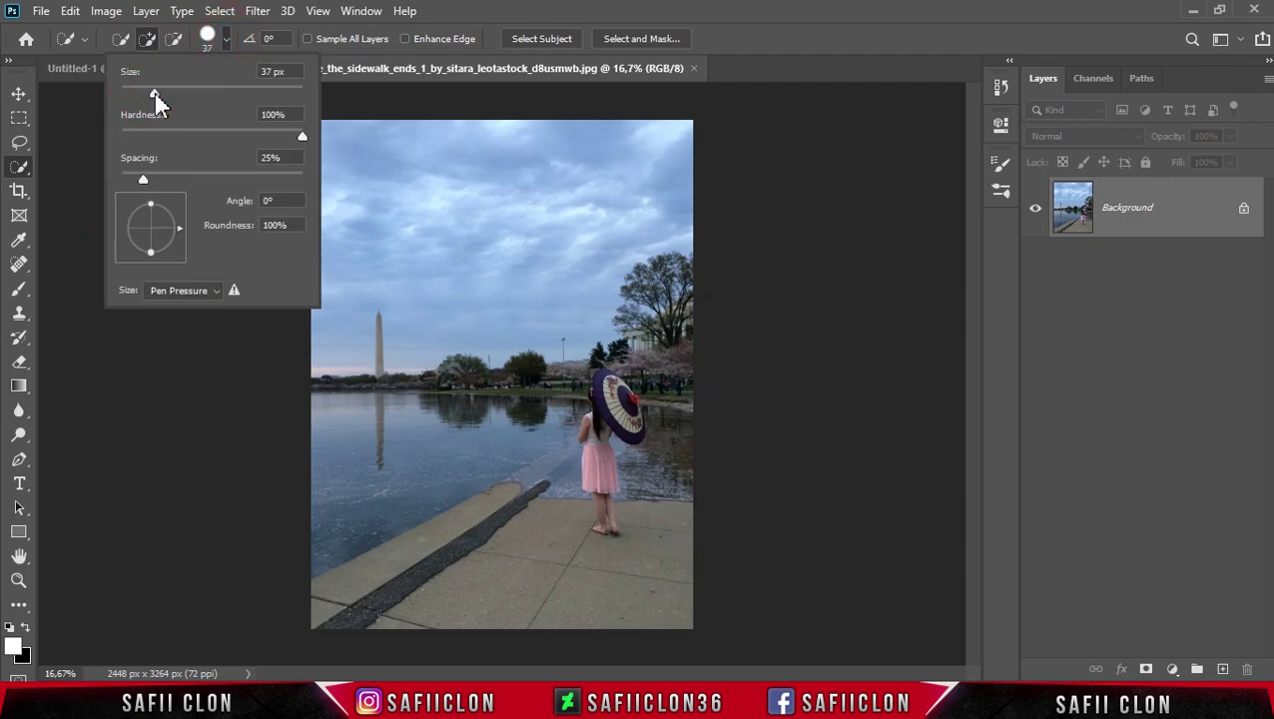
pyautogui.click(227, 39)
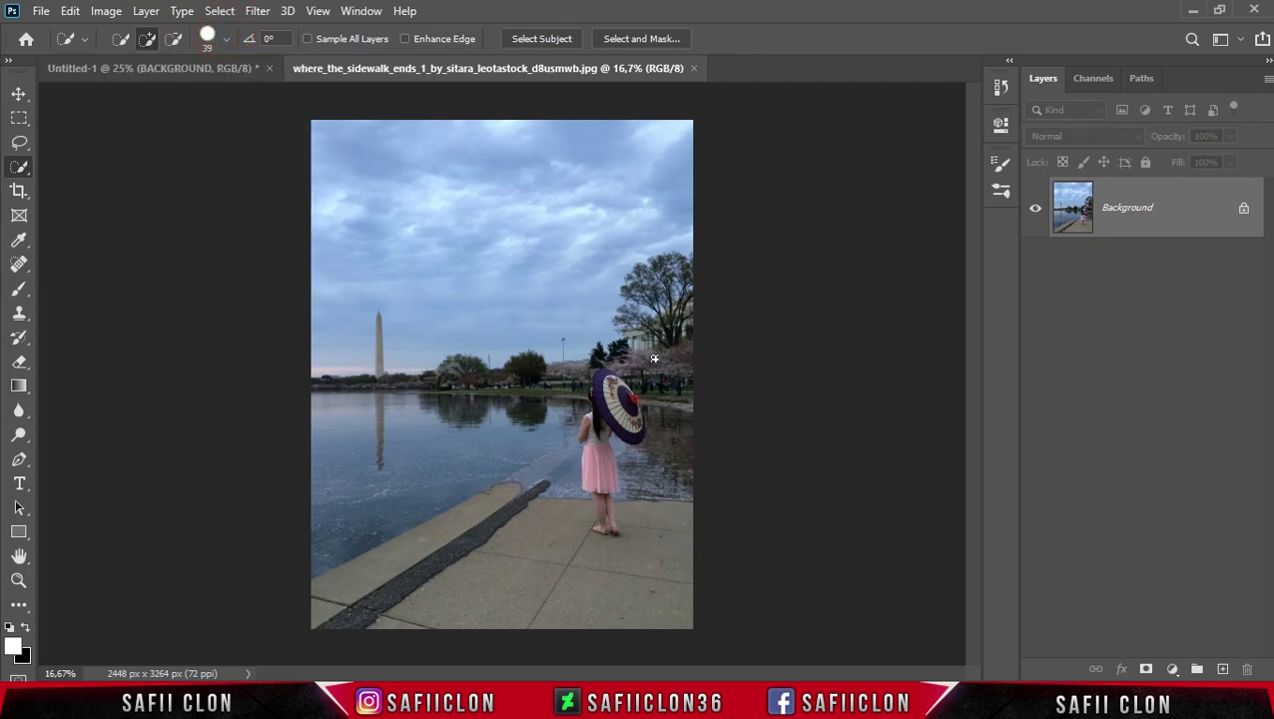
# Paint the girl into the selection: red bow, arm, shoulder, dress, legs and left foot
pyautogui.scroll(1, 653, 369)
pyautogui.scroll(1, 653, 368)
pyautogui.scroll(1, 655, 364)
pyautogui.scroll(2, 655, 359)
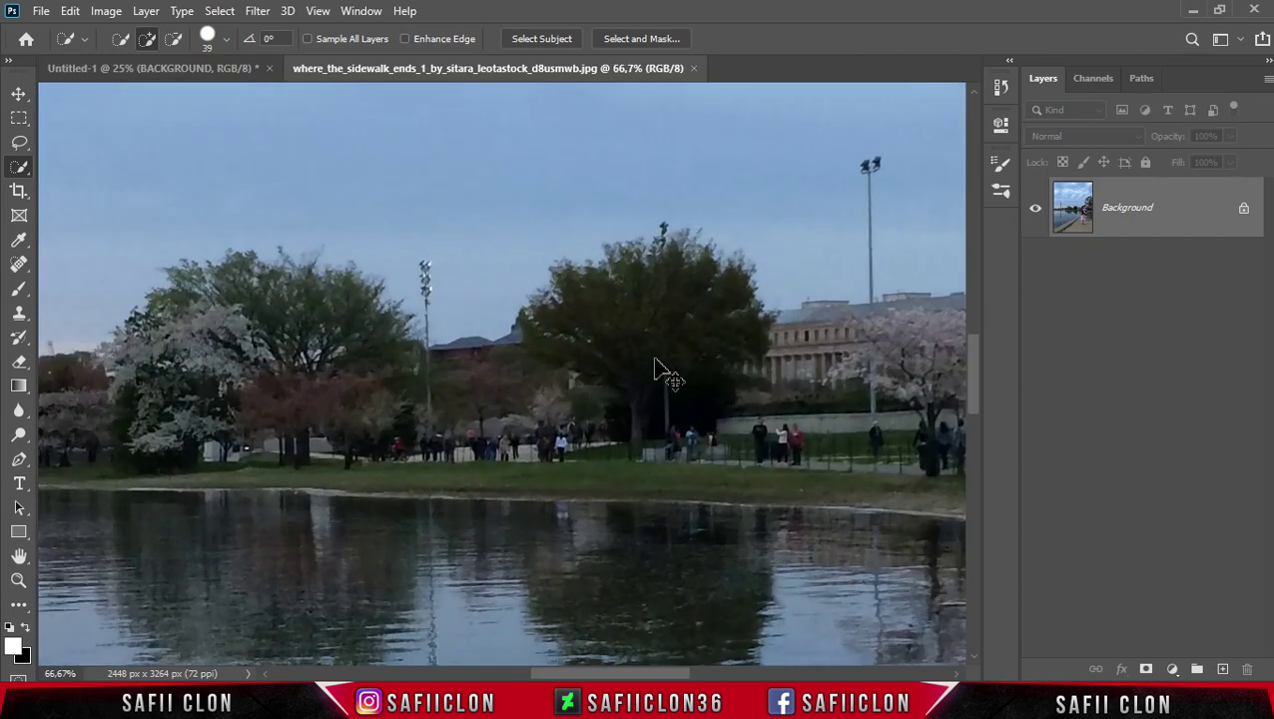
pyautogui.scroll(-3, 639, 459)
pyautogui.scroll(-2, 643, 529)
pyautogui.scroll(-1, 659, 599)
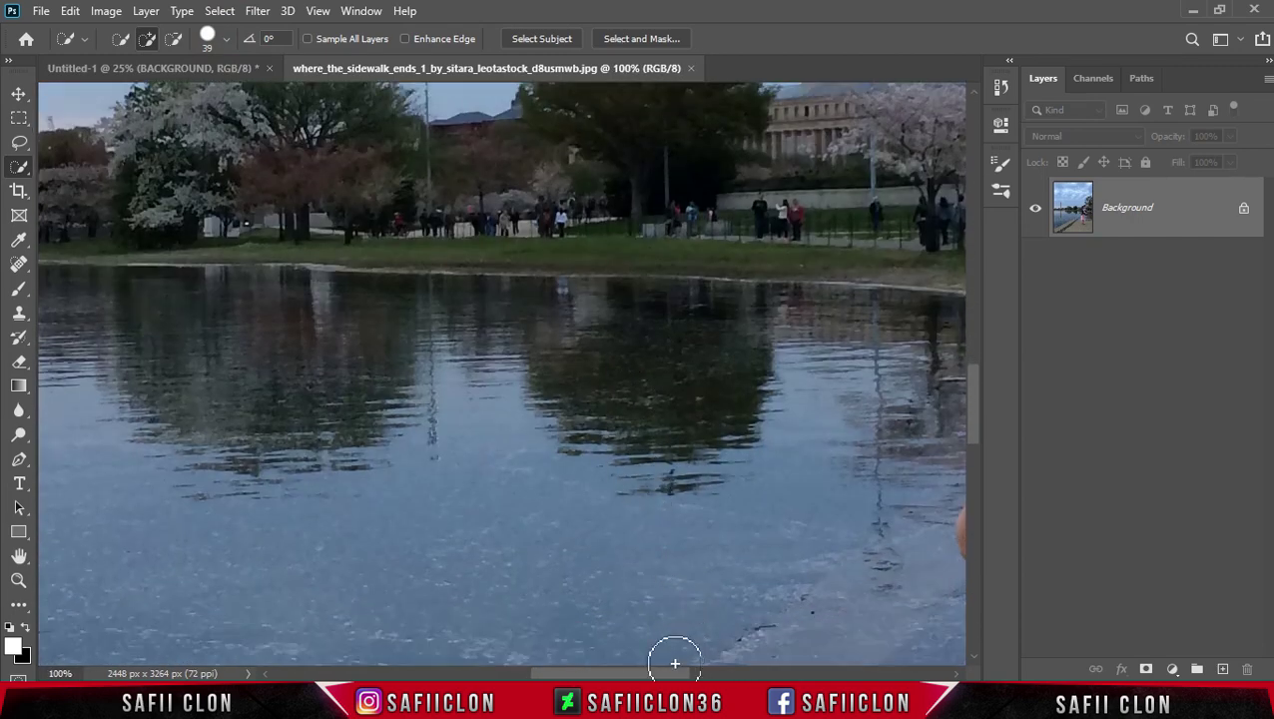
pyautogui.moveTo(673, 676); pyautogui.dragTo(764, 676)
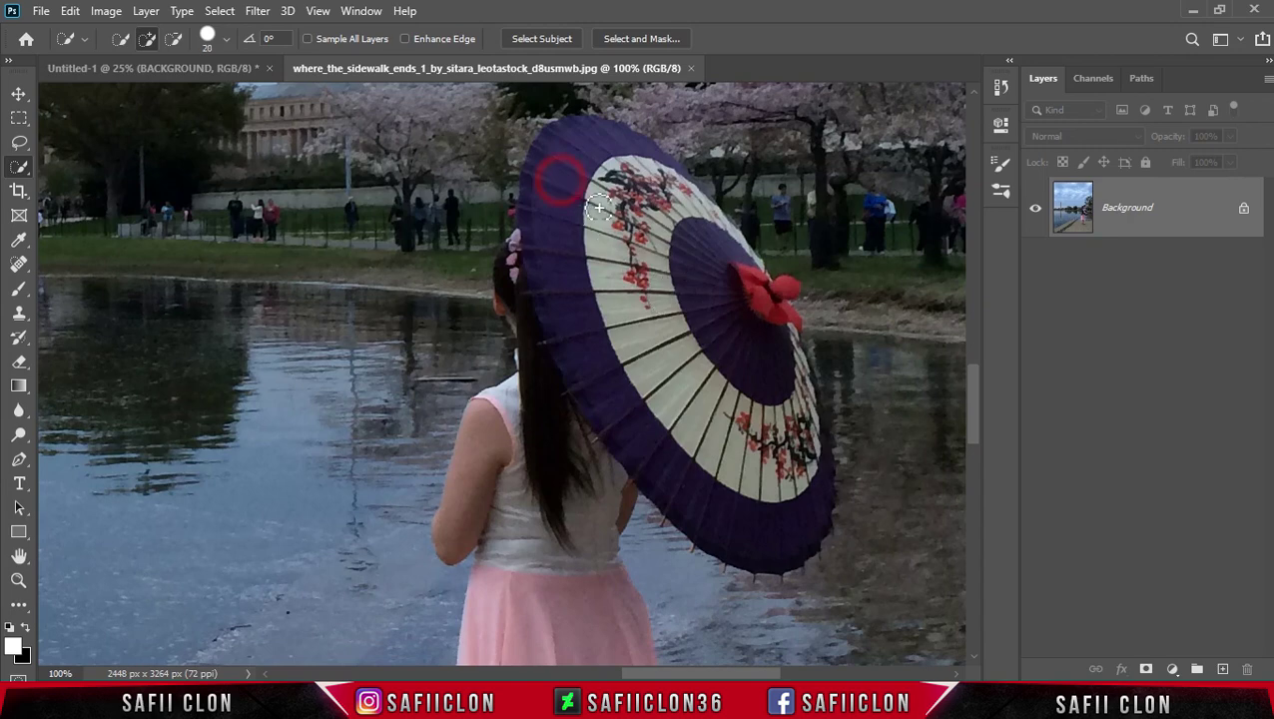
pyautogui.press('[')
pyautogui.press('[')
pyautogui.press('[')
pyautogui.moveTo(783, 299); pyautogui.dragTo(793, 329)
pyautogui.scroll(-3, 510, 199)
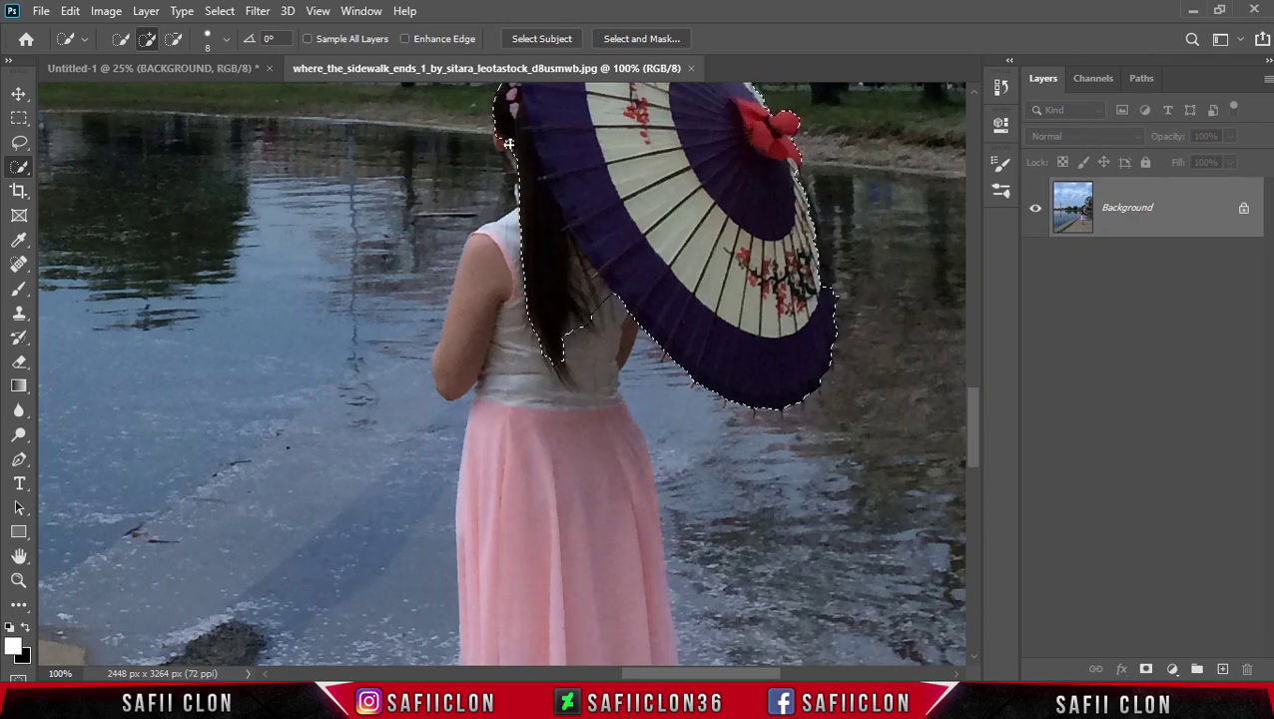
pyautogui.moveTo(528, 155); pyautogui.dragTo(526, 198)
pyautogui.scroll(-2, 526, 229)
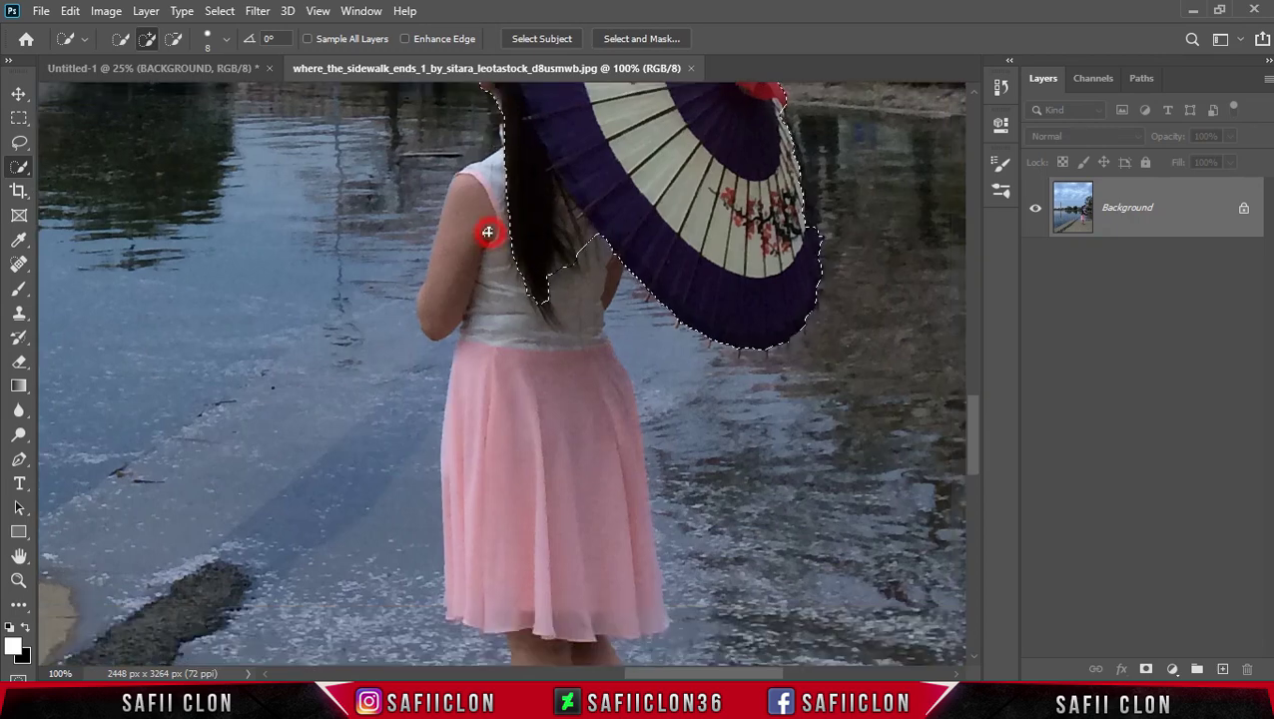
pyautogui.moveTo(570, 284); pyautogui.dragTo(559, 409)
pyautogui.scroll(-4, 560, 423)
pyautogui.scroll(-1, 549, 340)
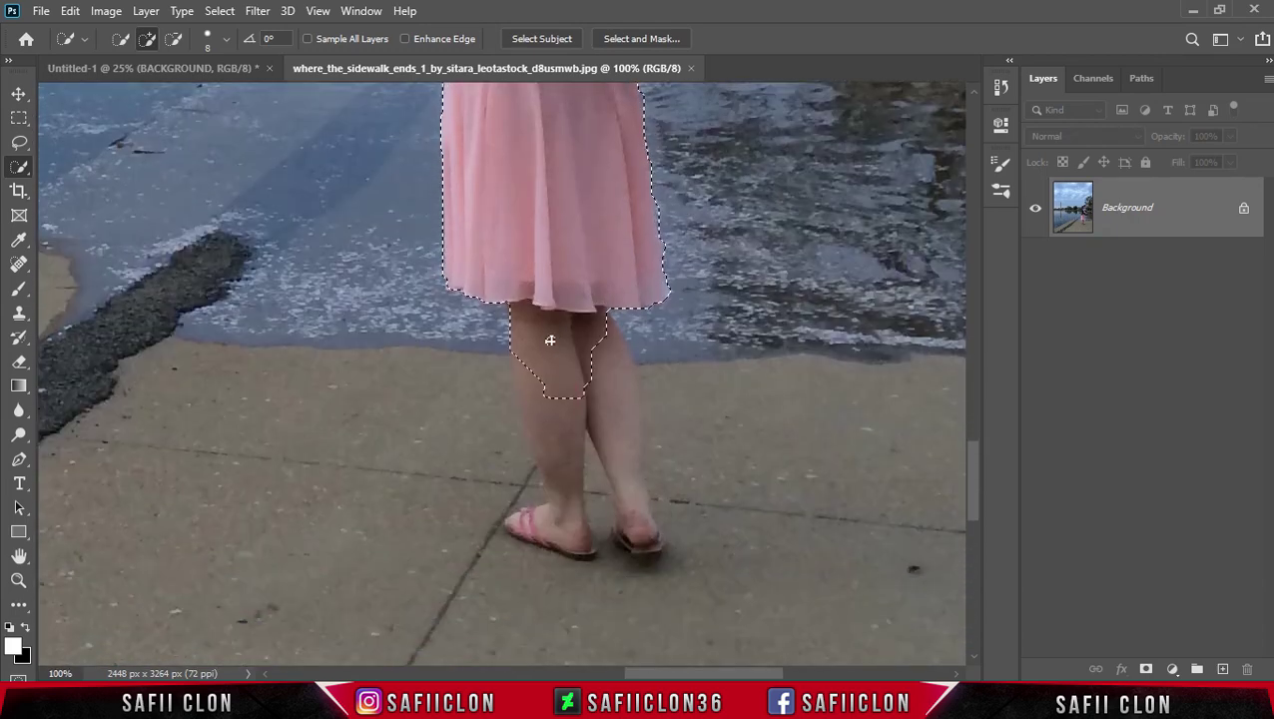
pyautogui.click(516, 534)
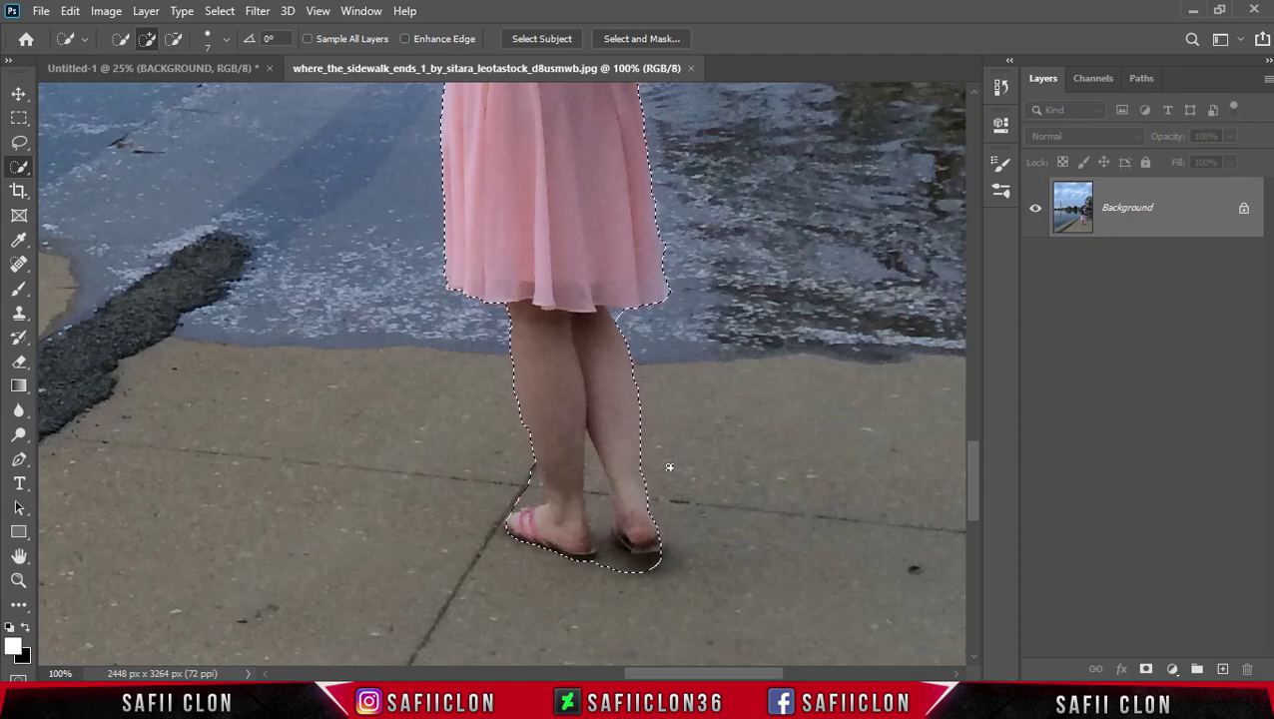
# Extend the selection along the purple parasol's edges and upper rim
pyautogui.scroll(1, 669, 466)
pyautogui.scroll(4, 673, 439)
pyautogui.scroll(3, 684, 400)
pyautogui.scroll(1, 697, 350)
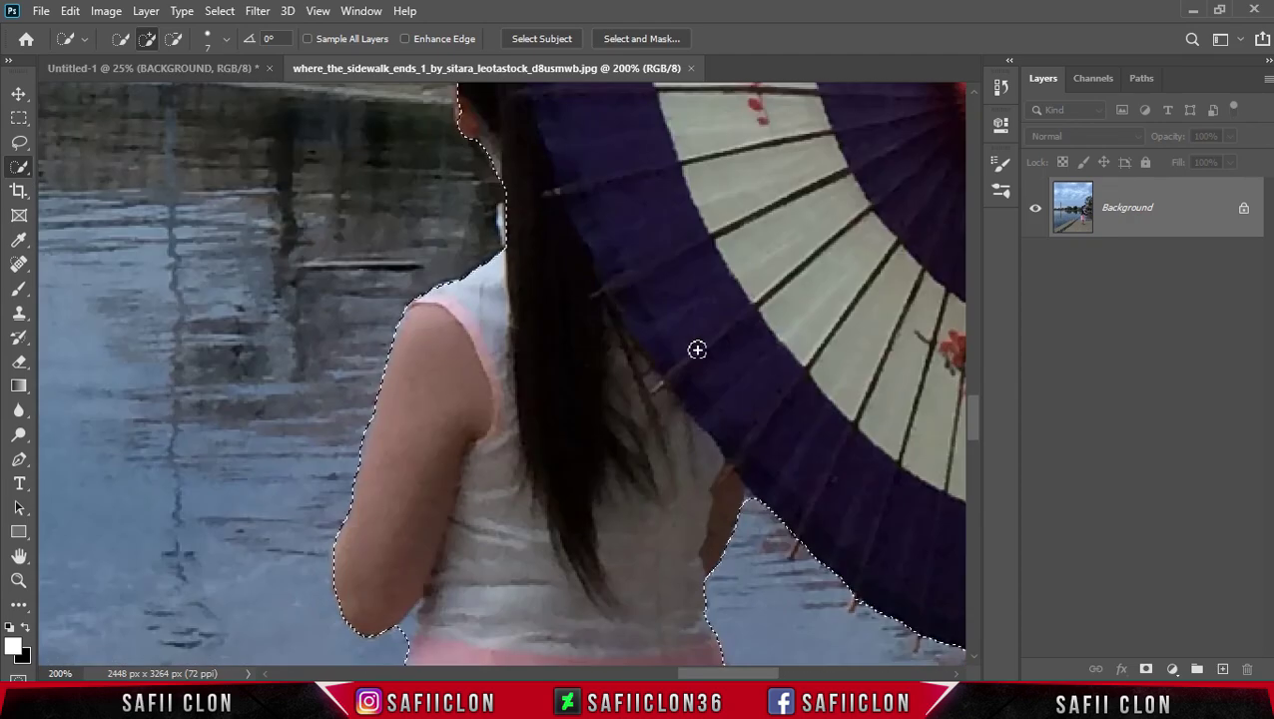
pyautogui.scroll(3, 696, 349)
pyautogui.hscroll(7, 719, 599)
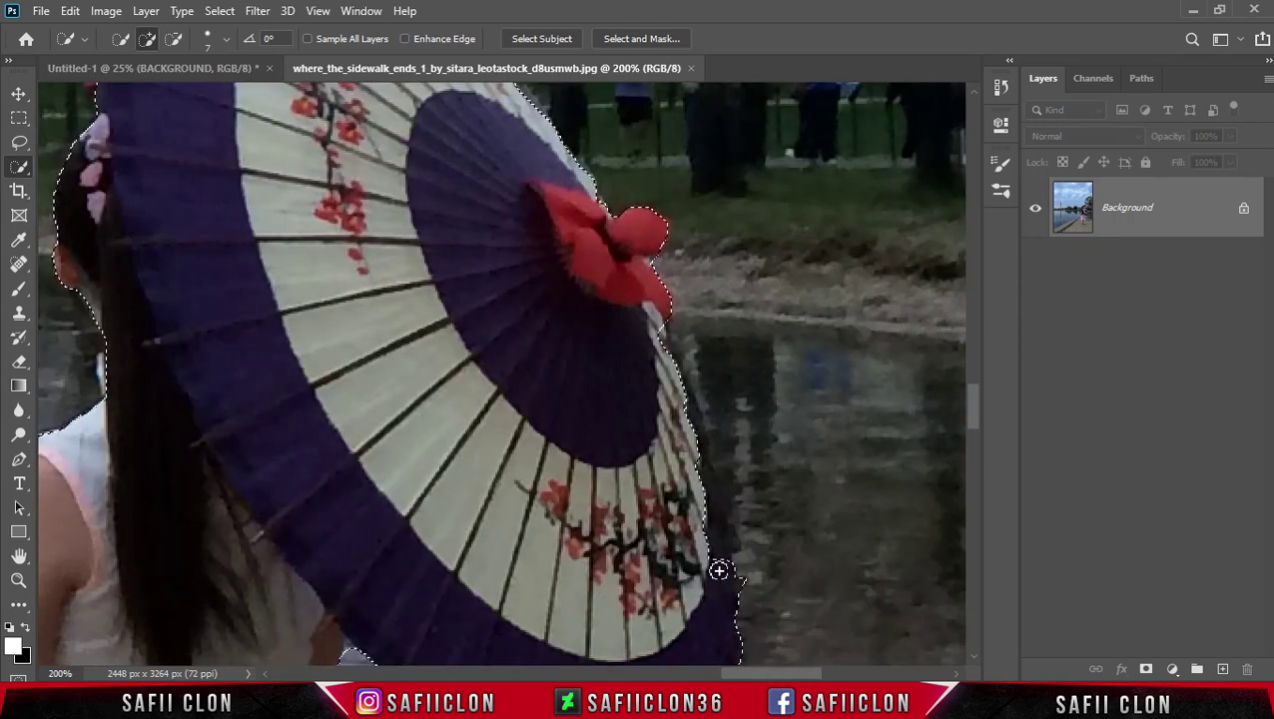
pyautogui.scroll(2, 698, 539)
pyautogui.click(667, 466)
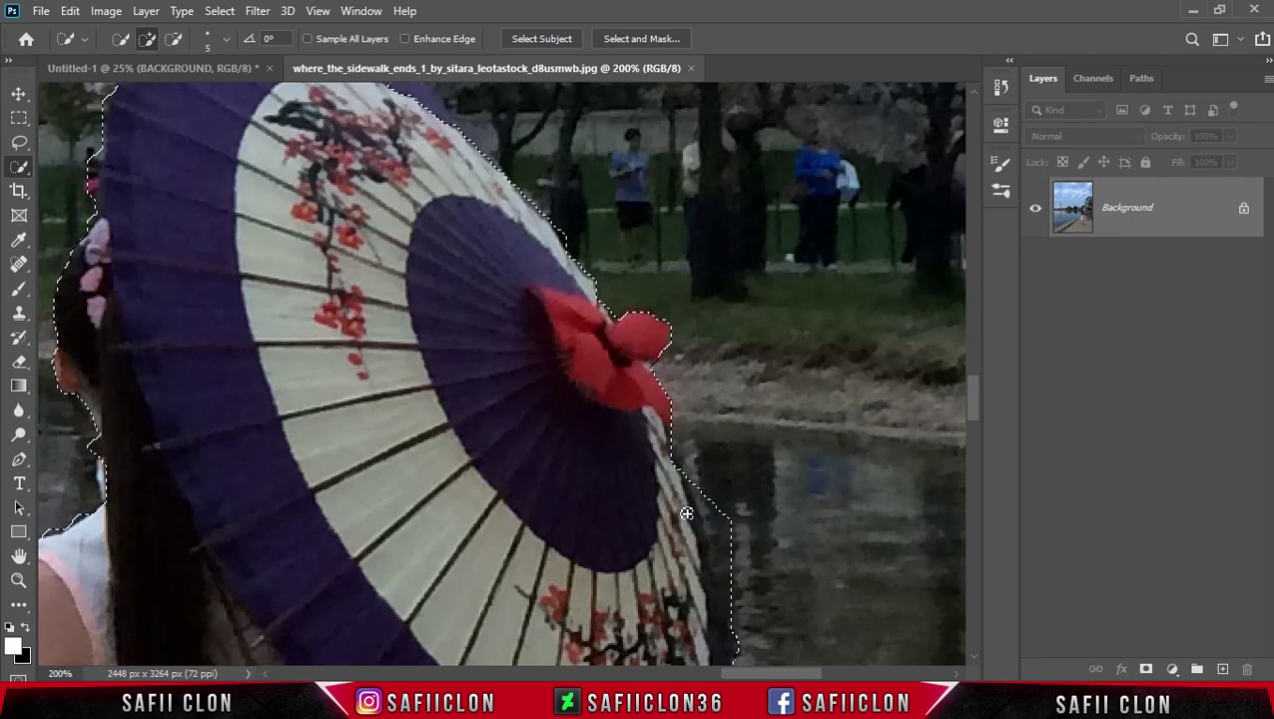
pyautogui.moveTo(706, 582); pyautogui.dragTo(682, 491)
pyautogui.click(674, 471)
pyautogui.scroll(3, 599, 459)
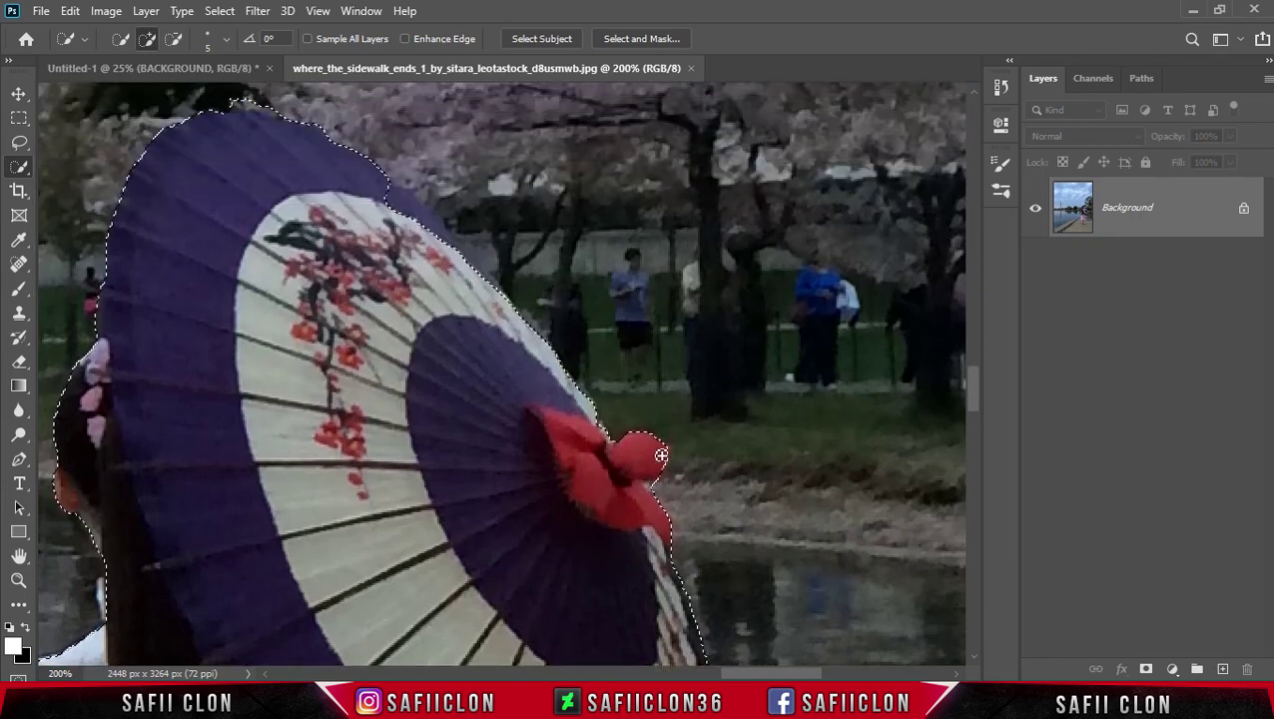
pyautogui.moveTo(584, 399); pyautogui.dragTo(418, 217)
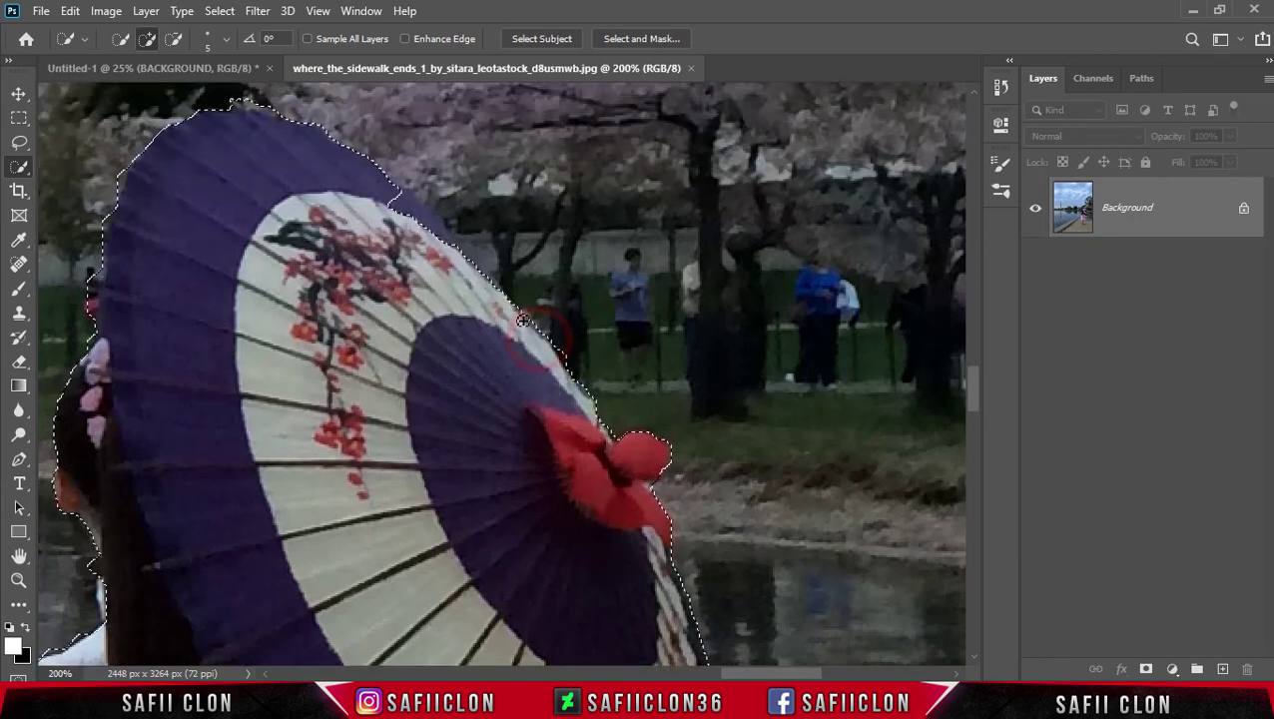
pyautogui.moveTo(417, 217); pyautogui.dragTo(489, 285)
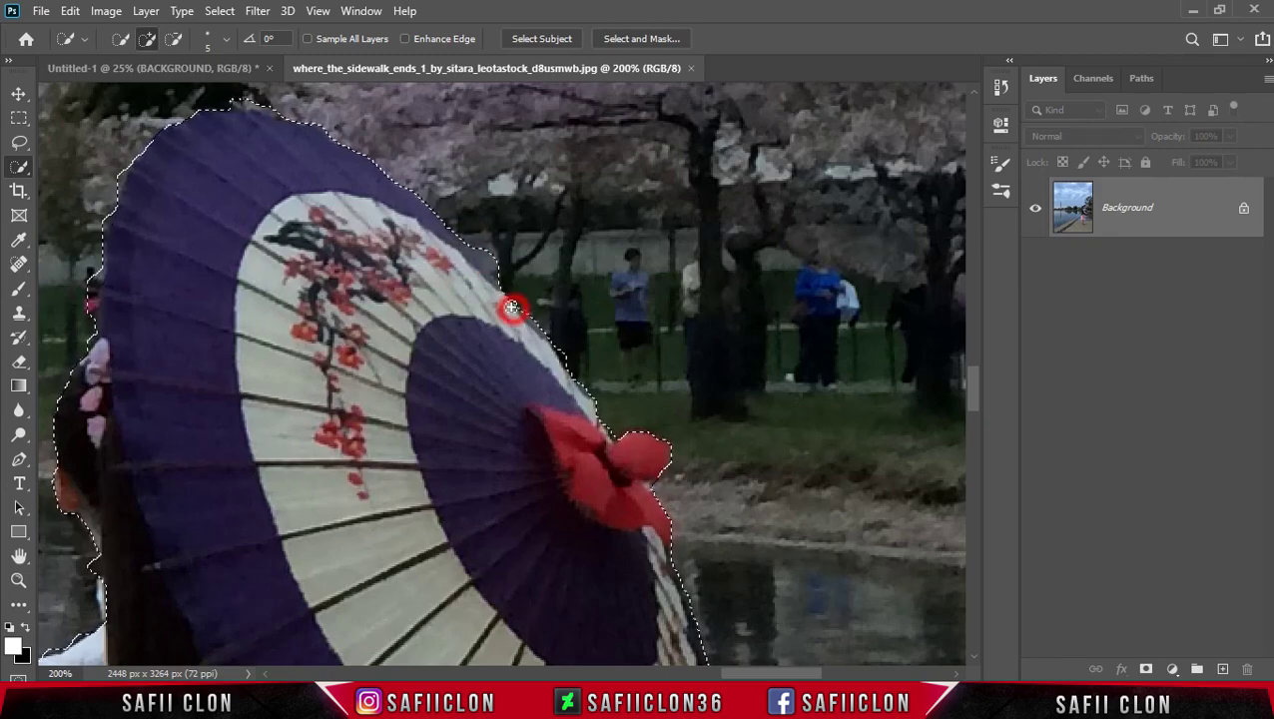
# Add the right foot and tidy the selection around the sandals
pyautogui.scroll(-5, 290, 232)
pyautogui.scroll(-5, 569, 364)
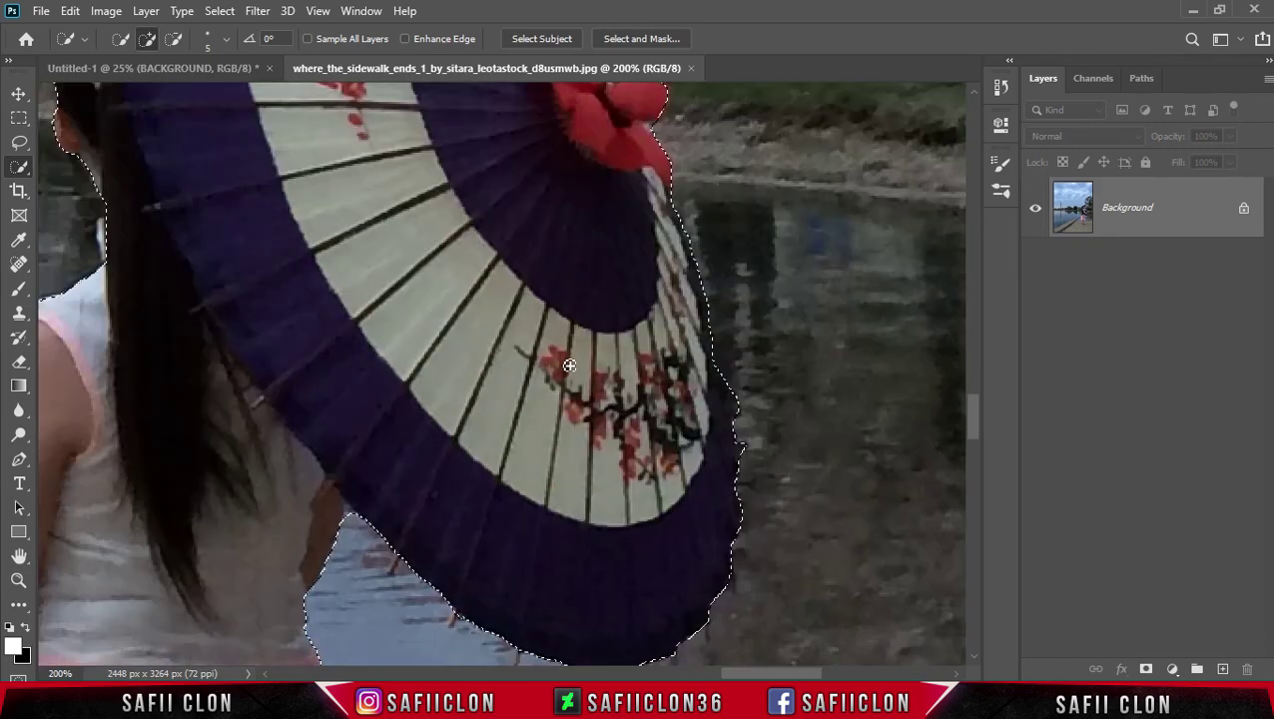
pyautogui.scroll(-5, 906, 436)
pyautogui.scroll(-5, 958, 499)
pyautogui.scroll(-3, 980, 534)
pyautogui.click(416, 463)
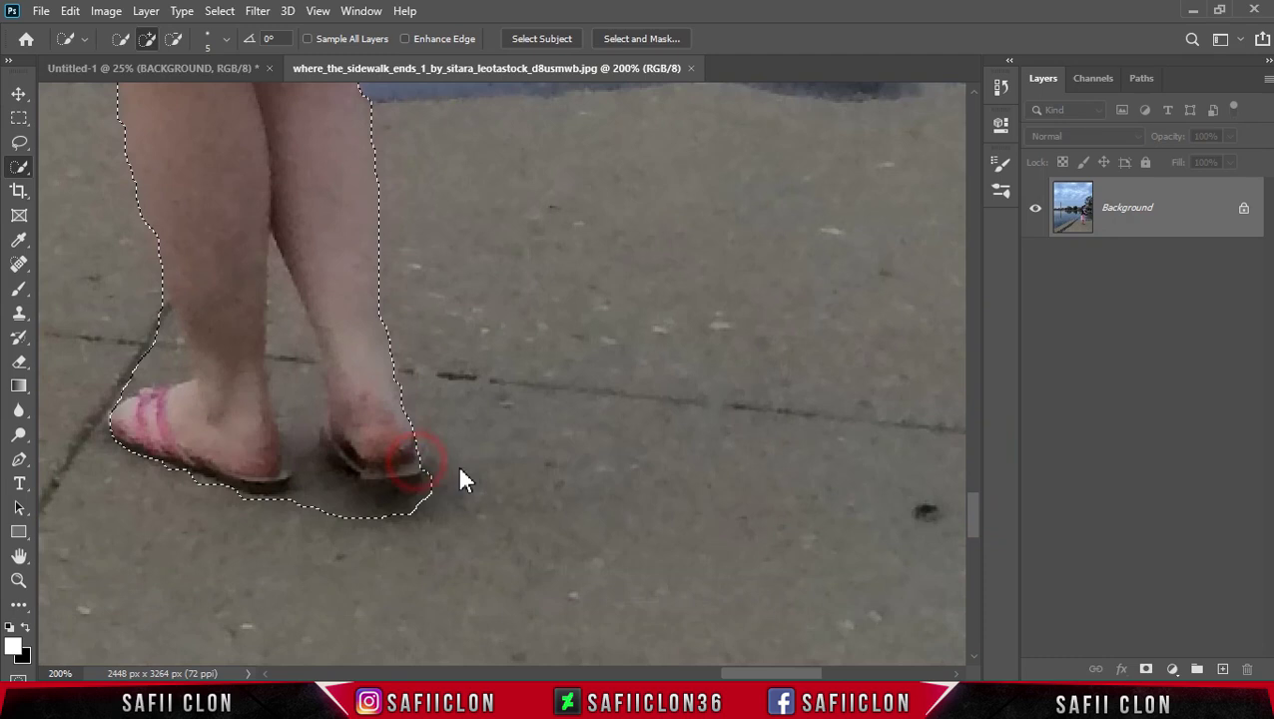
pyautogui.scroll(3, 299, 289)
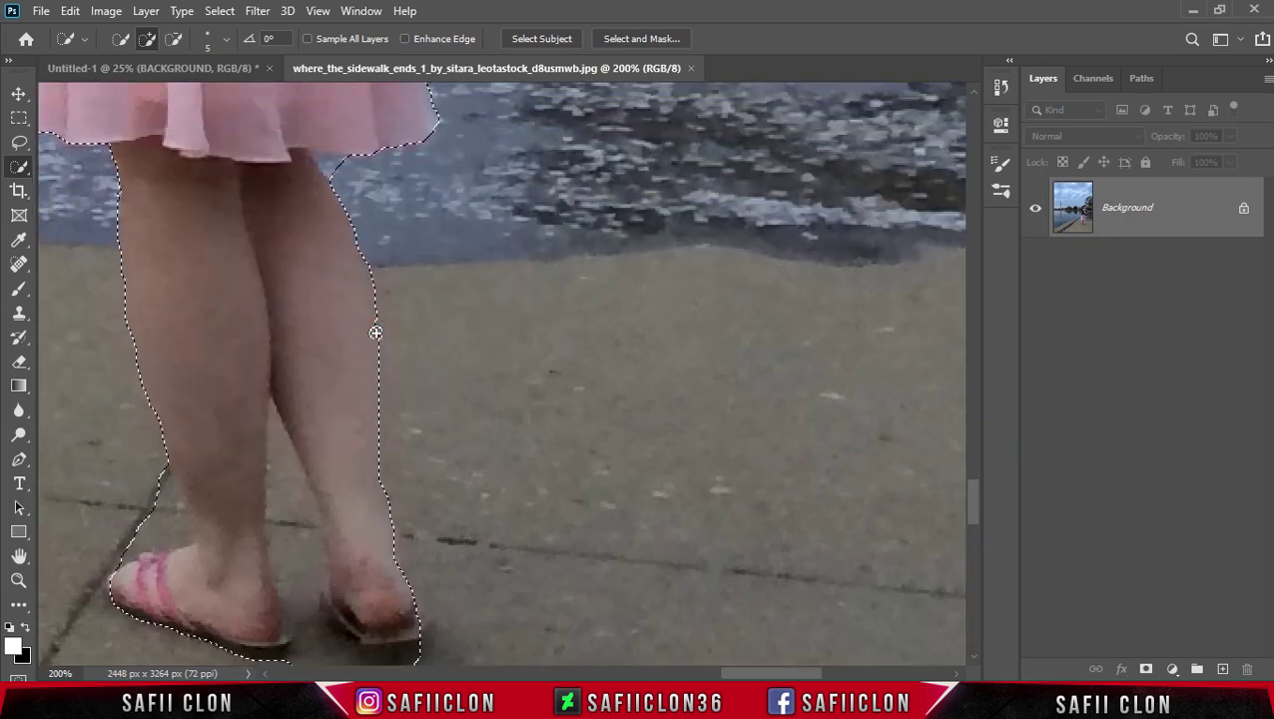
pyautogui.click(373, 471)
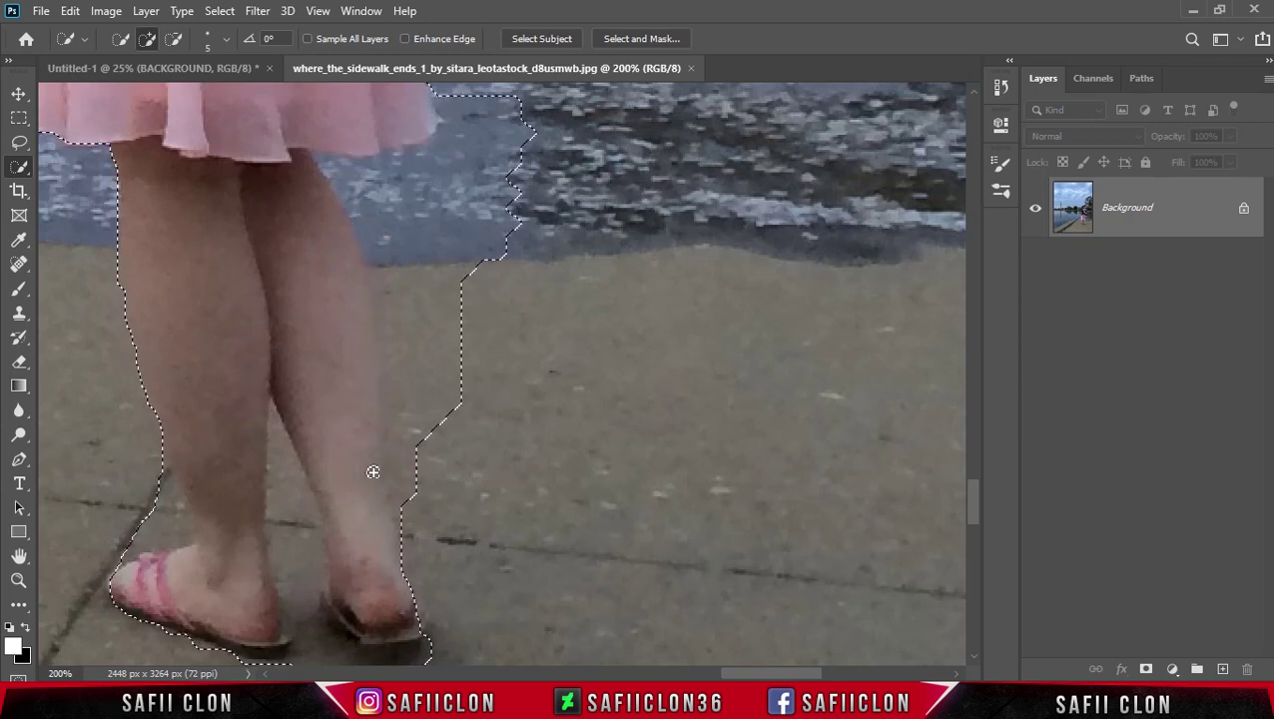
# With the Lasso in subtract mode, trim excess sidewalk near the ankle and sandal
pyautogui.click(24, 147)
pyautogui.click(86, 145)
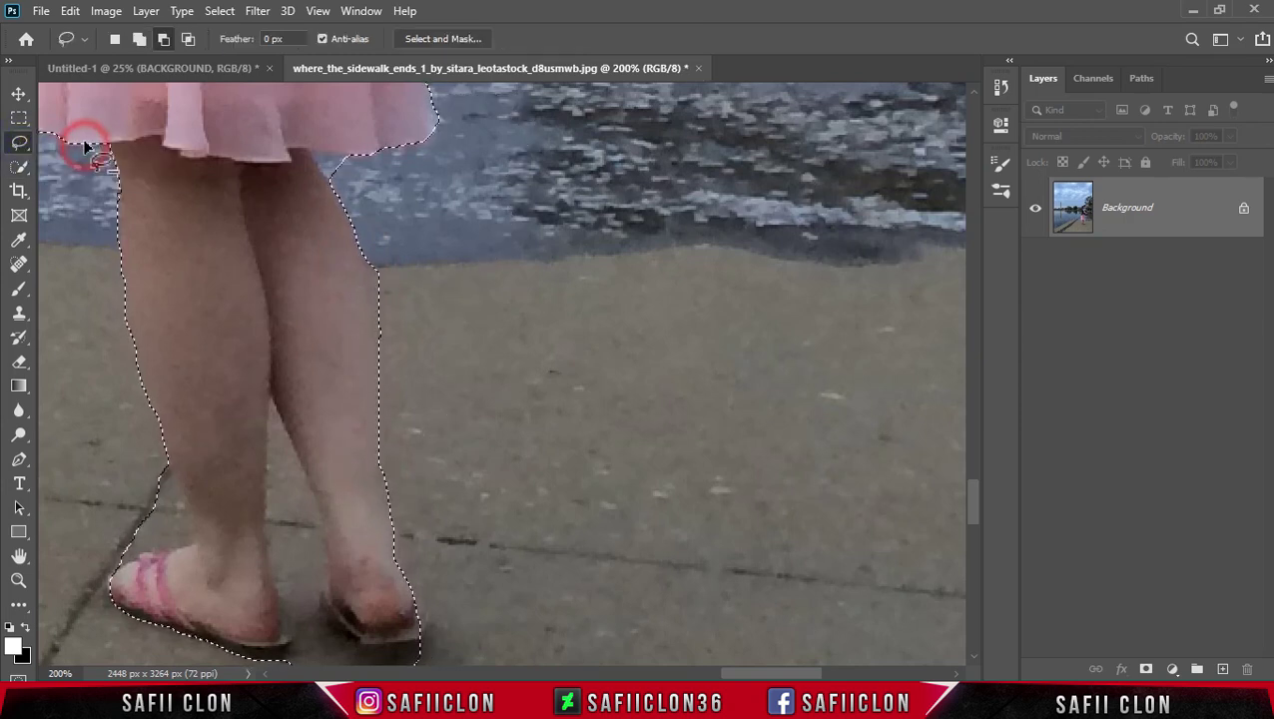
pyautogui.click(162, 39)
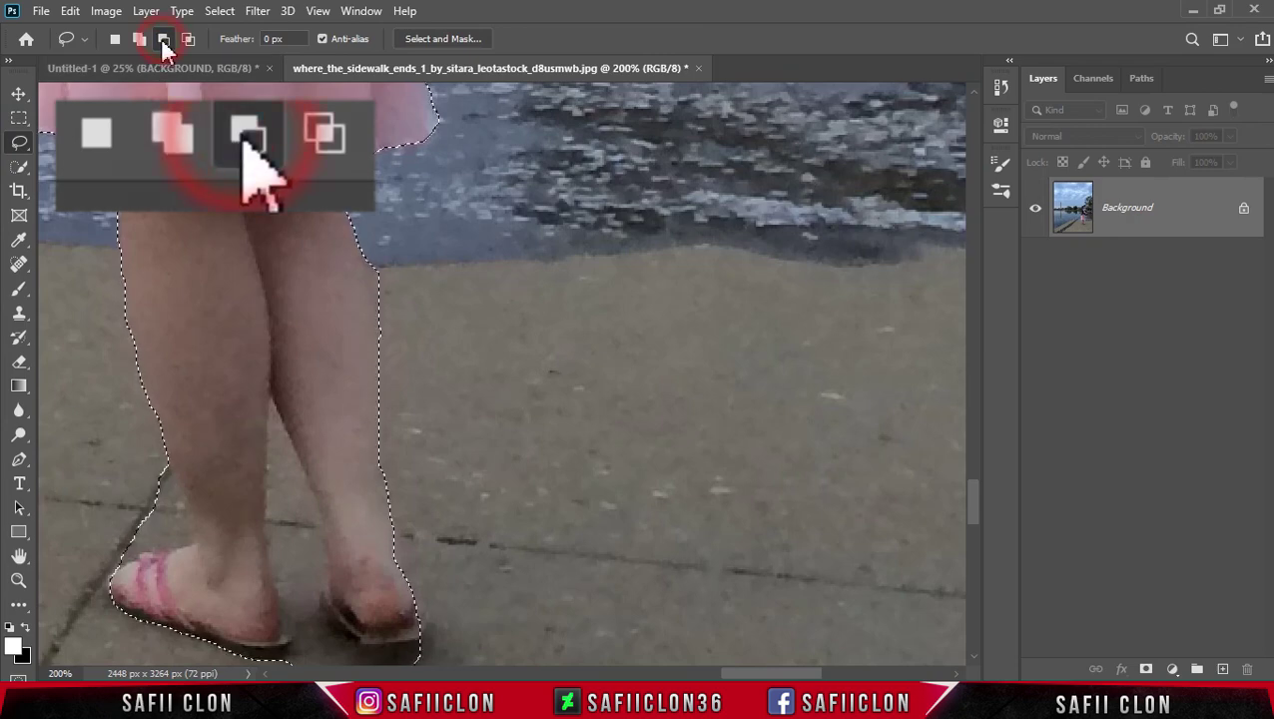
pyautogui.hscroll(-5, 712, 563)
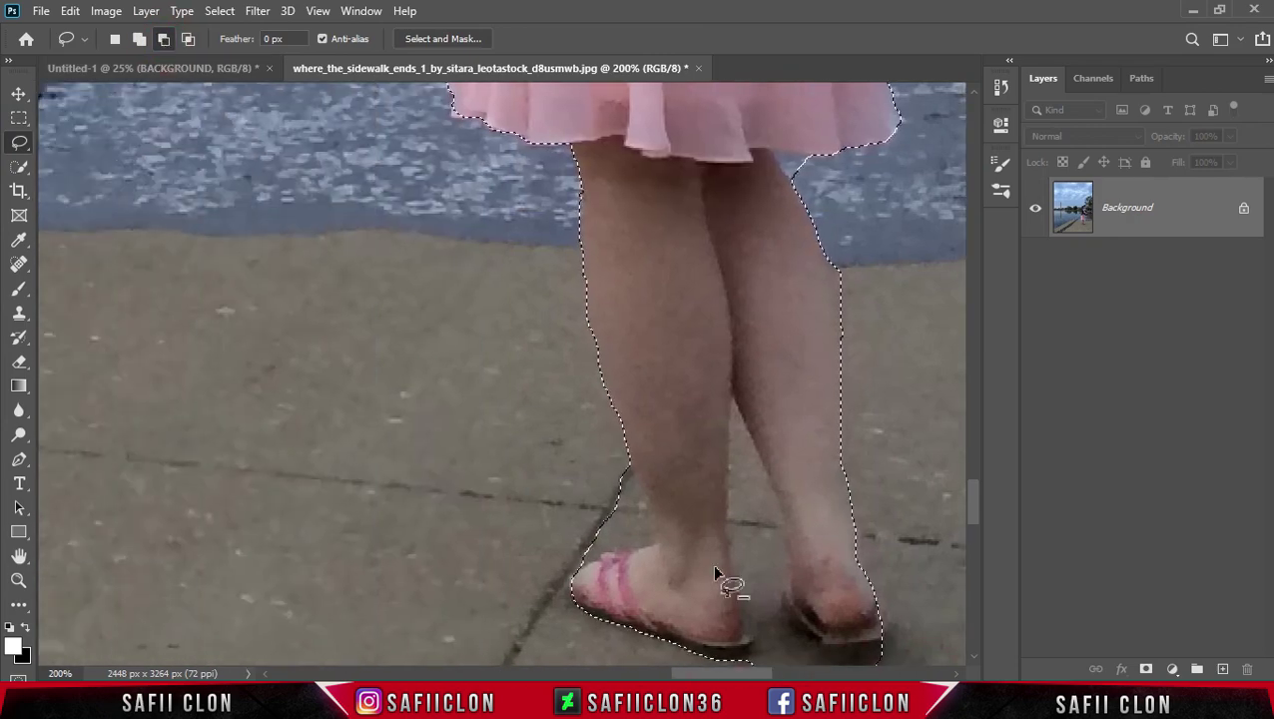
pyautogui.scroll(2, 712, 563)
pyautogui.moveTo(697, 407); pyautogui.dragTo(702, 397)
pyautogui.scroll(-2, 841, 333)
pyautogui.moveTo(743, 84); pyautogui.dragTo(673, 372)
# Remove ground around the sandal heel, sandal bottoms and between the sandals from the selection
pyautogui.scroll(-1, 758, 303)
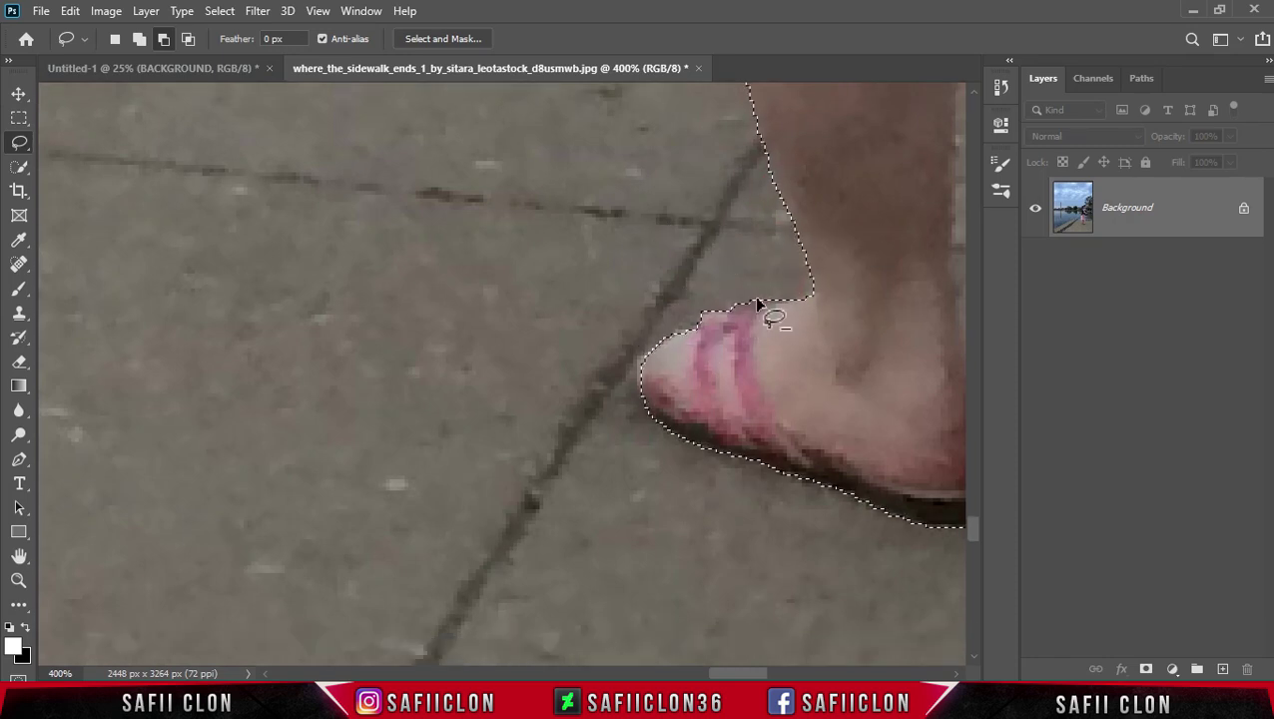
pyautogui.scroll(-2, 719, 630)
pyautogui.hscroll(5, 469, 441)
pyautogui.moveTo(470, 438); pyautogui.dragTo(573, 314)
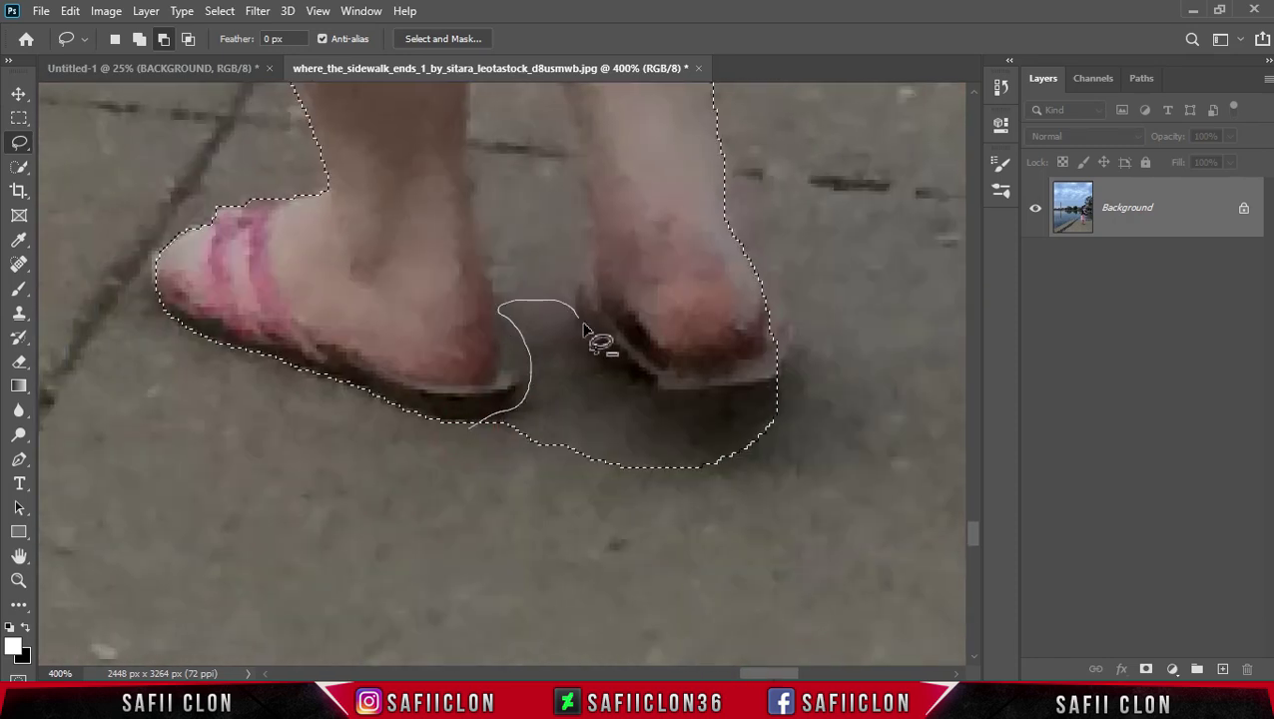
pyautogui.moveTo(728, 397)
pyautogui.mouseDown()
pyautogui.moveTo(469, 427)
pyautogui.moveTo(811, 436)
pyautogui.mouseUp()
pyautogui.moveTo(788, 391); pyautogui.dragTo(679, 509)
pyautogui.scroll(1, 673, 506)
pyautogui.moveTo(569, 399); pyautogui.dragTo(540, 469)
pyautogui.scroll(2, 688, 598)
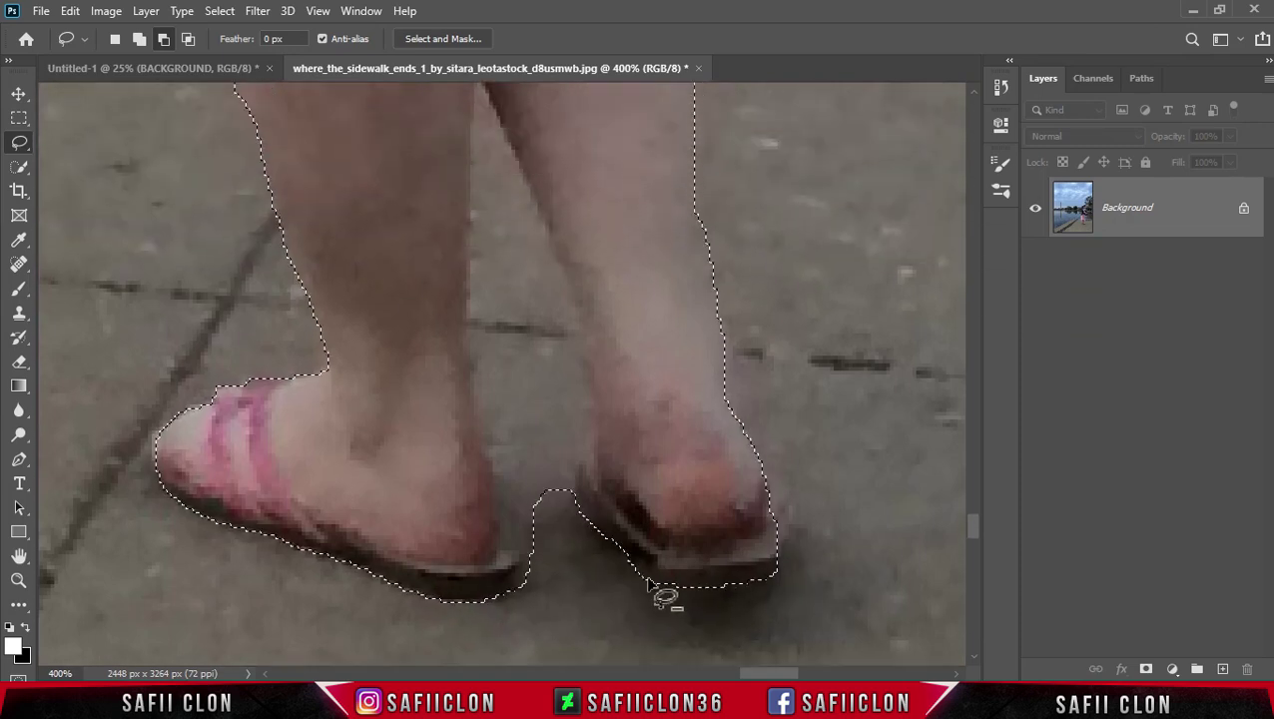
pyautogui.moveTo(610, 603)
pyautogui.mouseDown()
pyautogui.moveTo(540, 583)
pyautogui.moveTo(472, 477)
pyautogui.mouseUp()
# Cut the gap between the legs and the ground and shadow beside the right foot
pyautogui.scroll(2, 519, 594)
pyautogui.scroll(3, 526, 580)
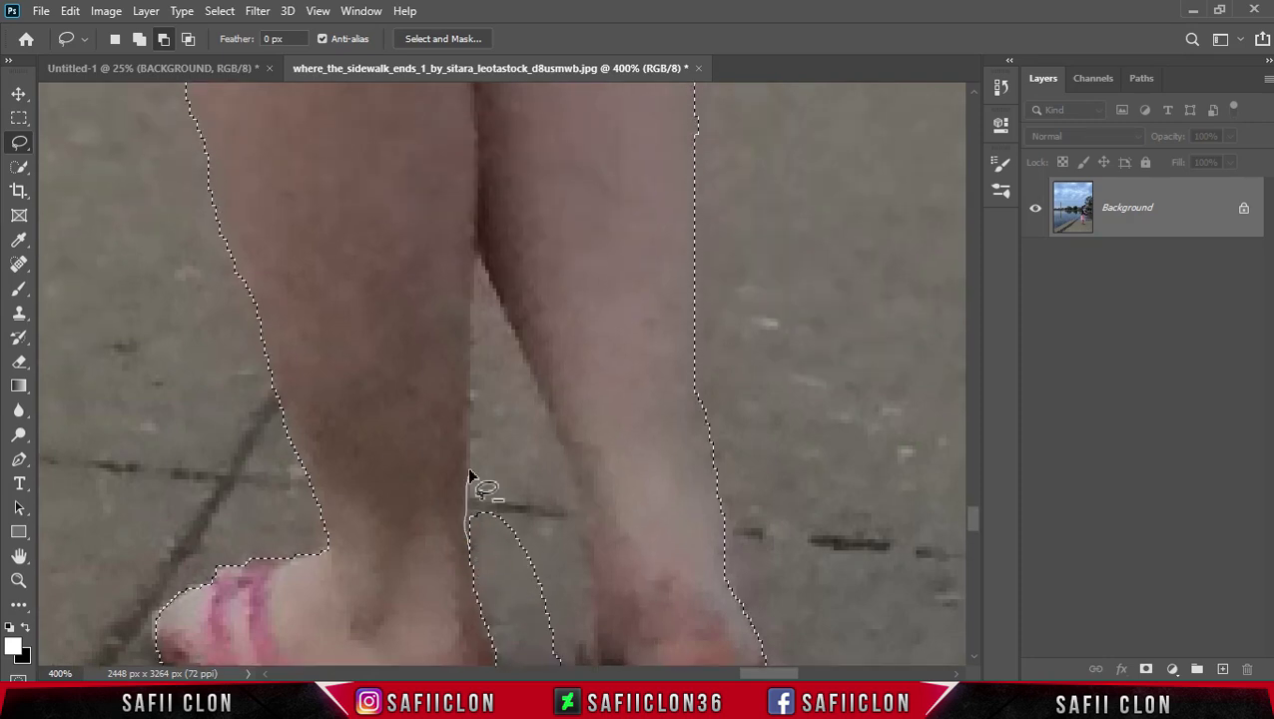
pyautogui.moveTo(491, 566); pyautogui.dragTo(472, 404)
pyautogui.scroll(2, 492, 512)
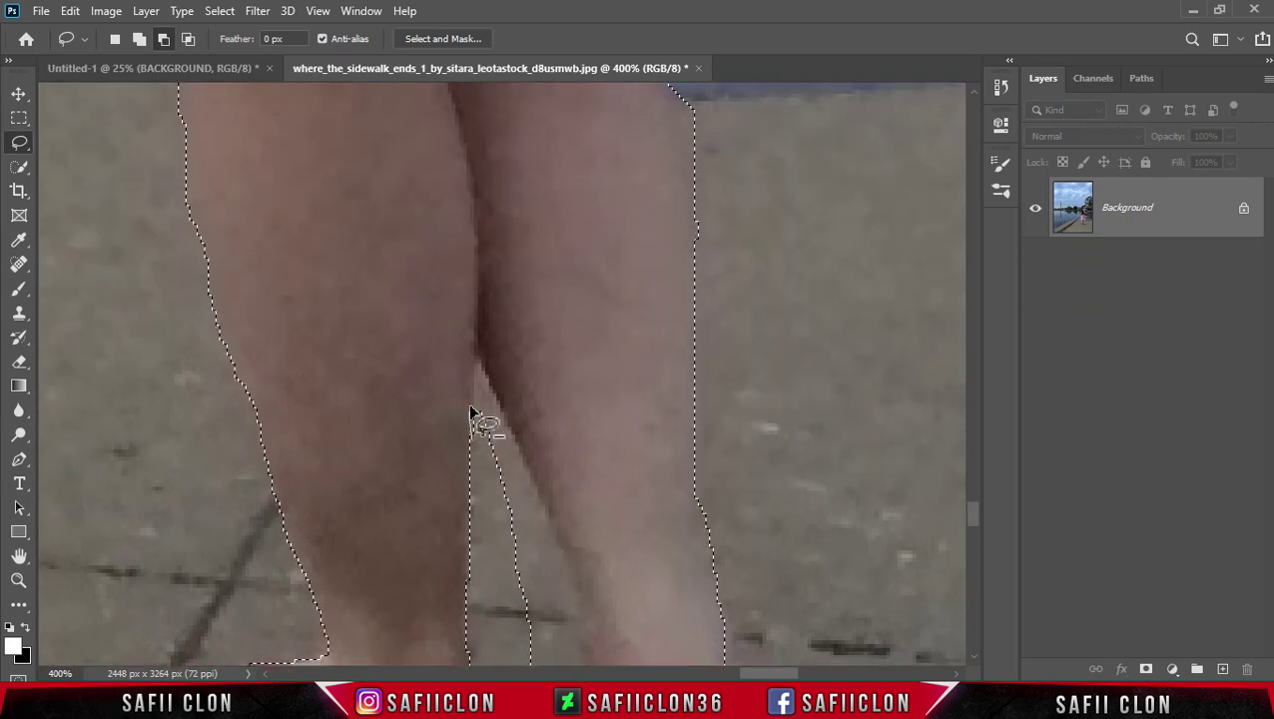
pyautogui.moveTo(532, 496); pyautogui.dragTo(537, 514)
pyautogui.scroll(-5, 539, 509)
pyautogui.moveTo(532, 250); pyautogui.dragTo(583, 349)
pyautogui.scroll(-1, 583, 350)
pyautogui.moveTo(586, 257); pyautogui.dragTo(599, 409)
pyautogui.scroll(-3, 599, 409)
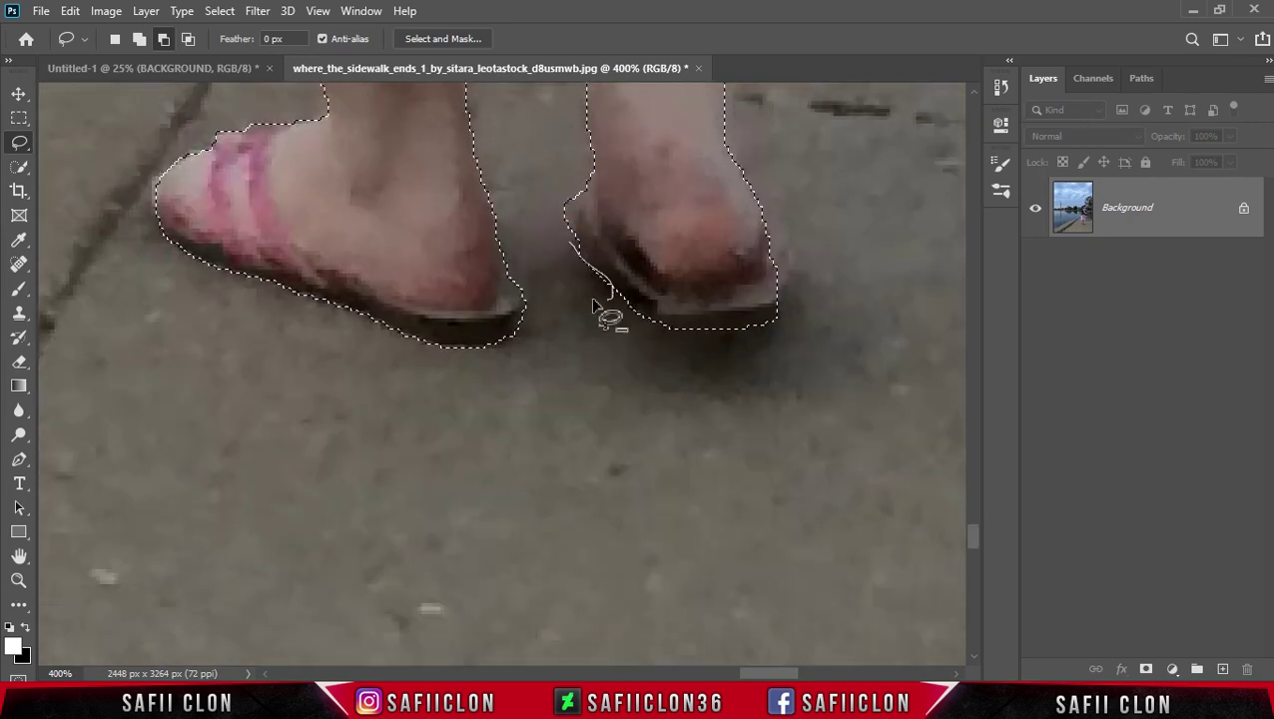
pyautogui.scroll(2, 626, 309)
pyautogui.scroll(3, 858, 419)
pyautogui.scroll(4, 853, 406)
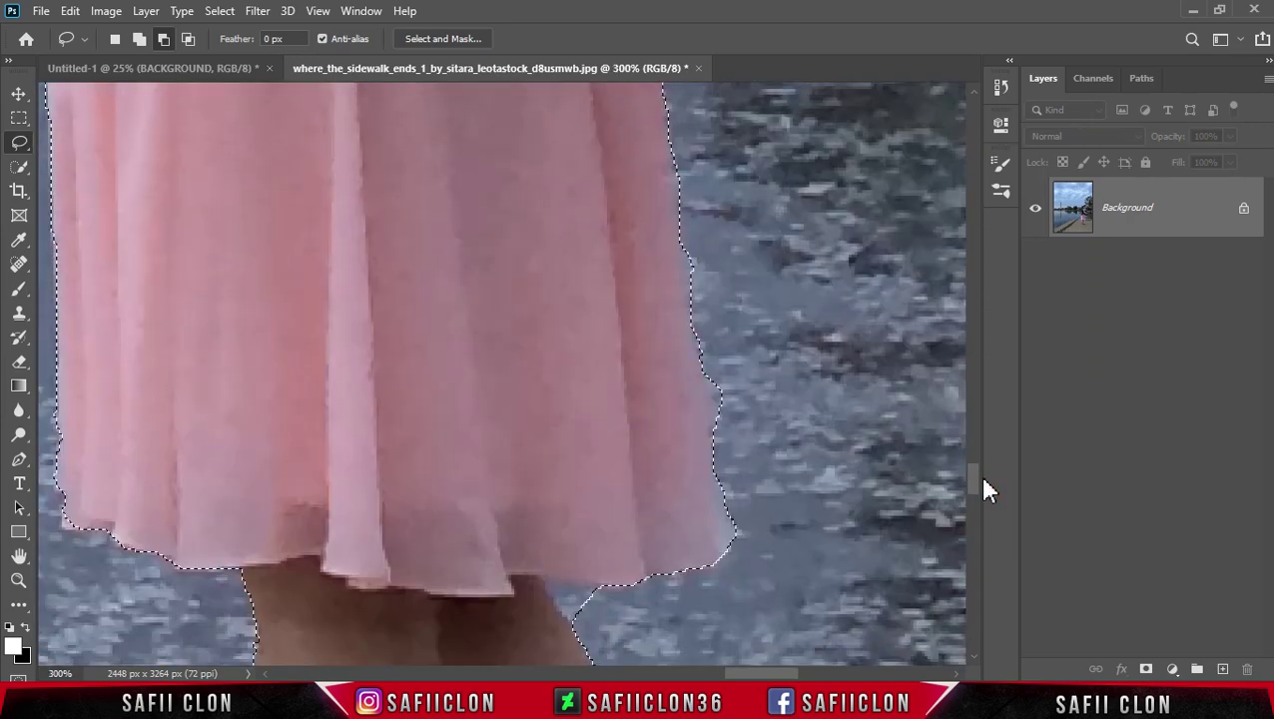
pyautogui.scroll(-2, 564, 389)
pyautogui.moveTo(579, 402); pyautogui.dragTo(583, 410)
# Zoom out and add a layer mask from the girl selection to hide the backdrop
pyautogui.scroll(2, 967, 479)
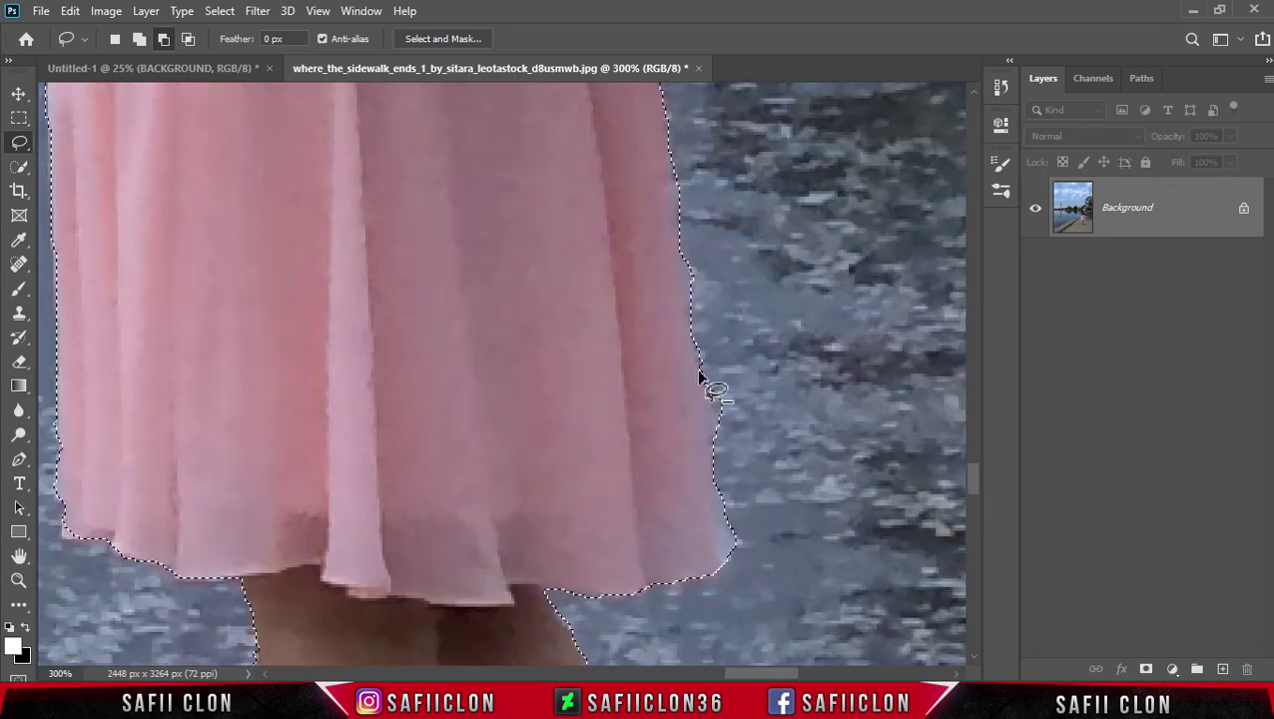
pyautogui.scroll(5, 964, 469)
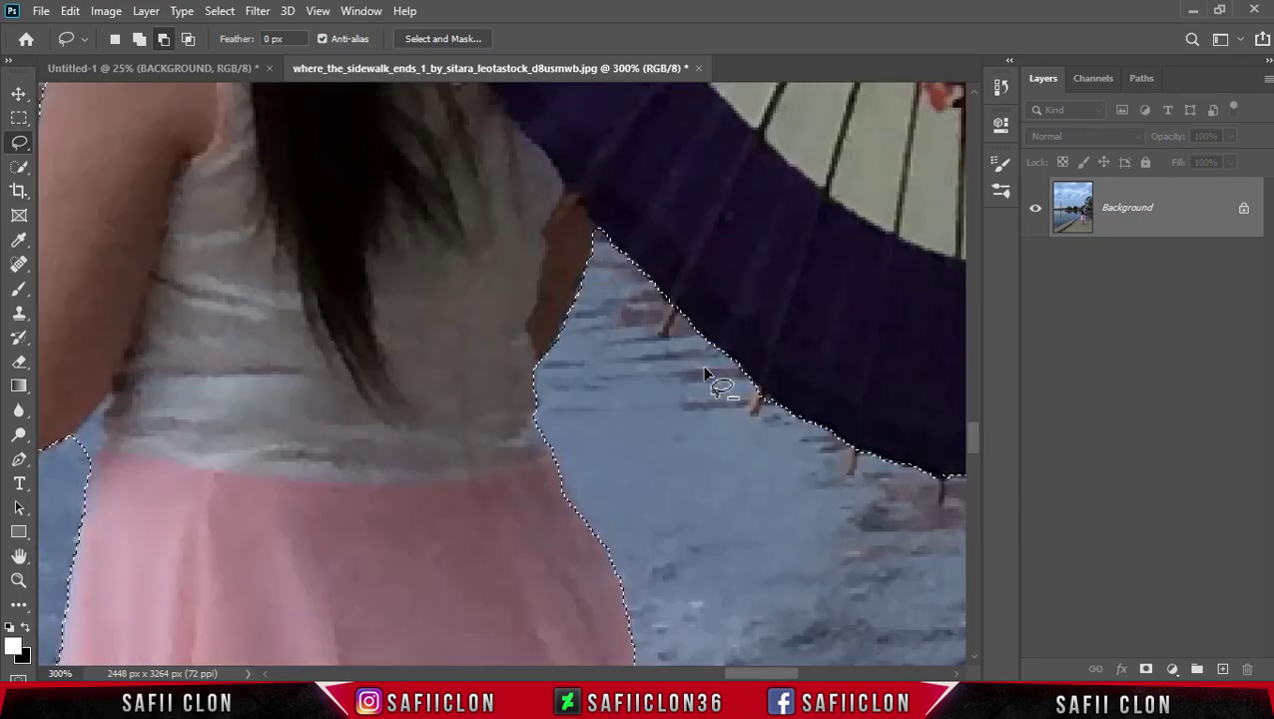
pyautogui.hscroll(-5, 487, 507)
pyautogui.scroll(5, 466, 413)
pyautogui.scroll(5, 664, 454)
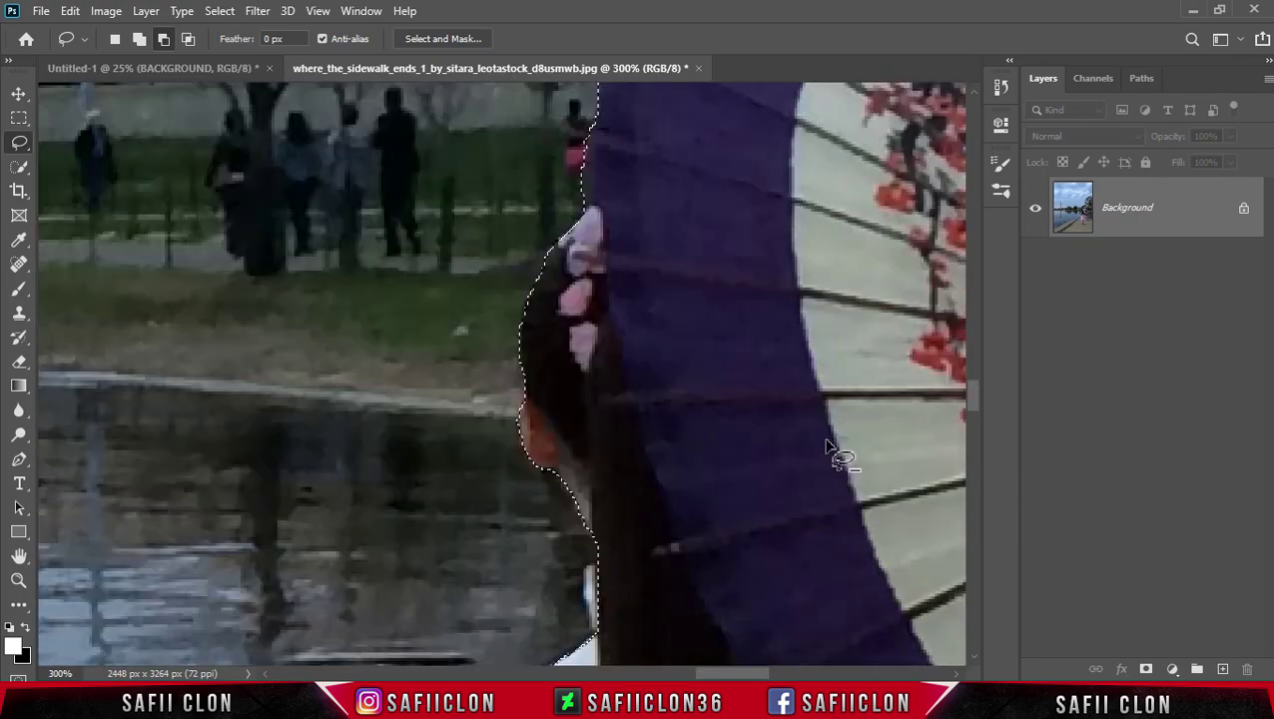
pyautogui.scroll(3, 834, 446)
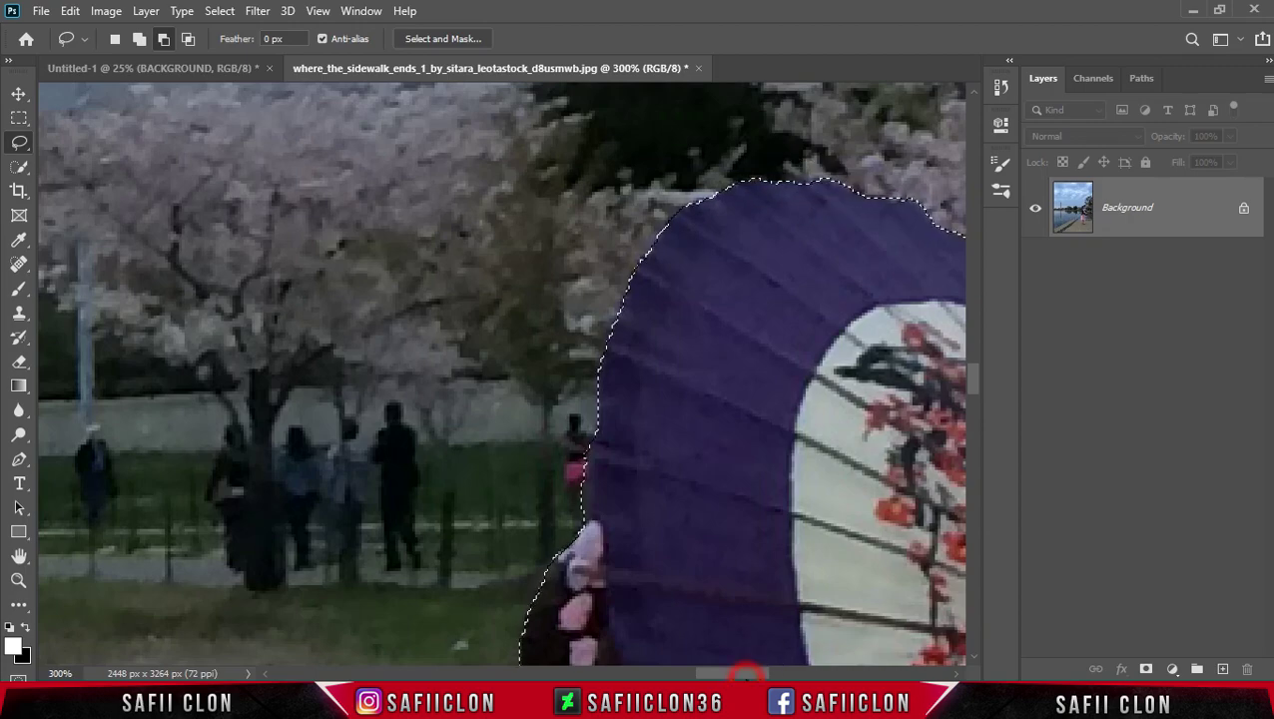
pyautogui.scroll(-3, 604, 235)
pyautogui.hscroll(7, 604, 235)
pyautogui.hscroll(1, 644, 274)
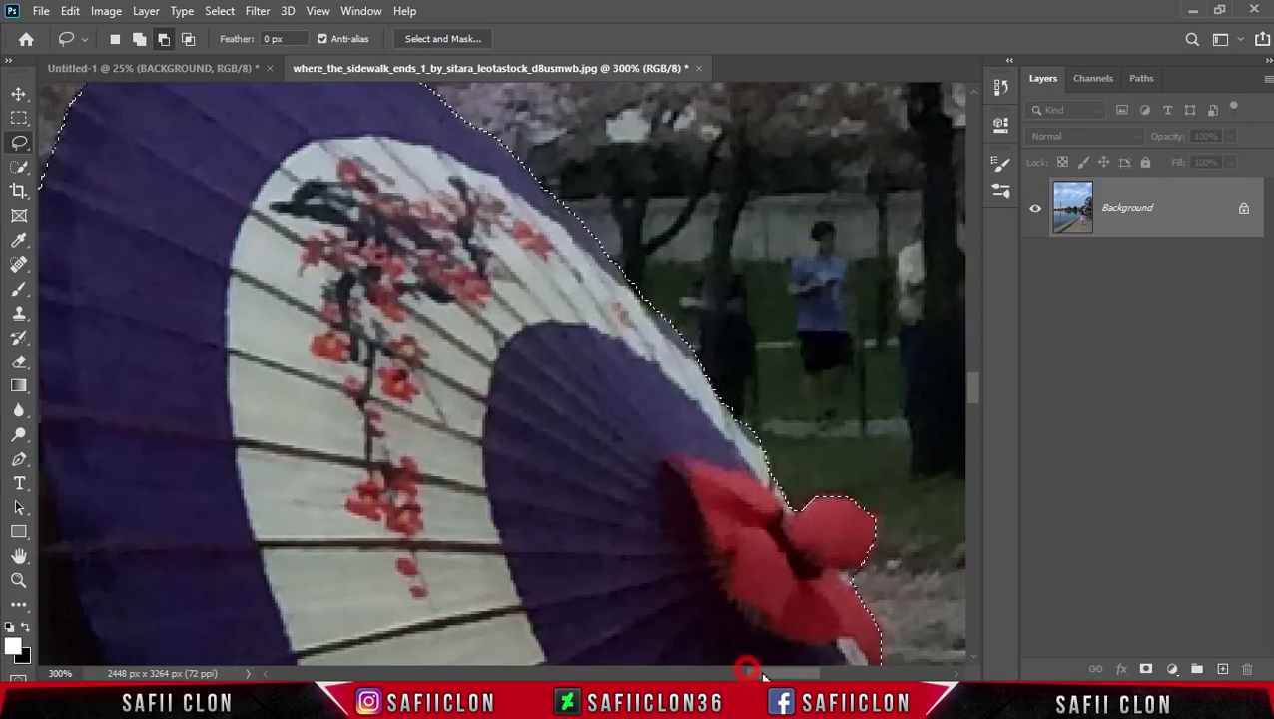
pyautogui.scroll(-3, 649, 289)
pyautogui.hscroll(3, 648, 290)
pyautogui.scroll(-6, 698, 349)
pyautogui.scroll(-3, 796, 397)
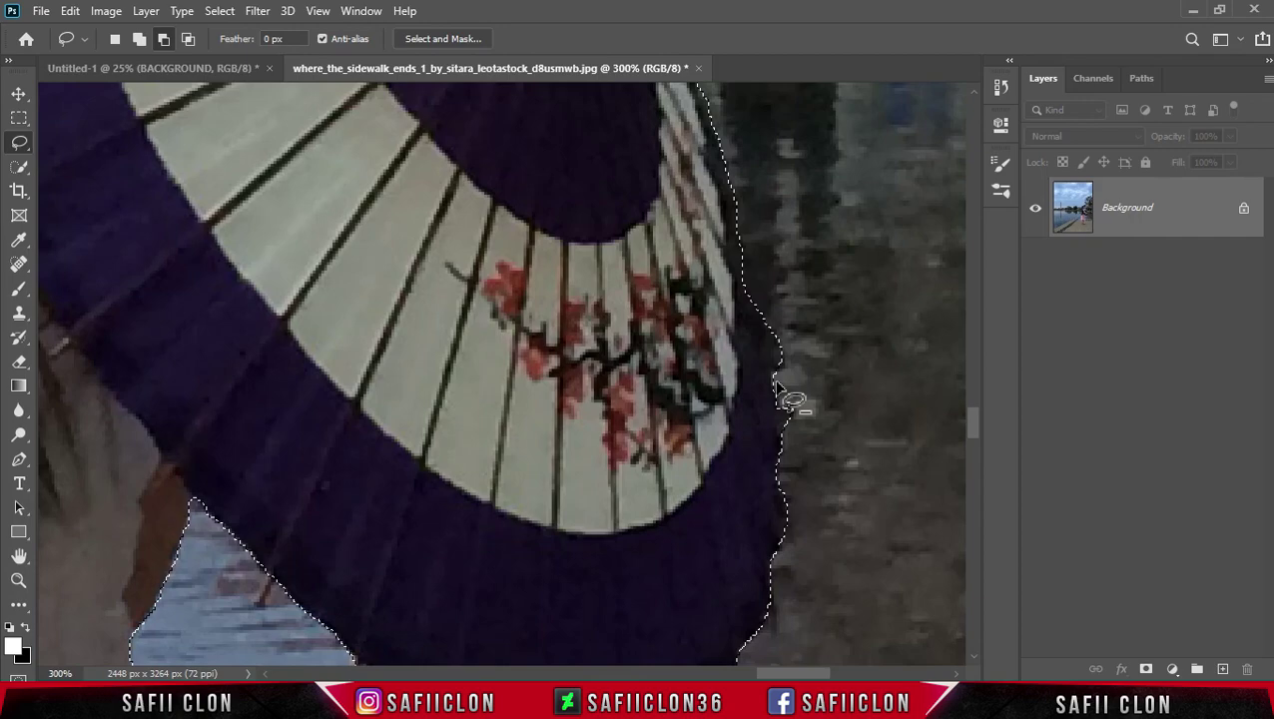
pyautogui.scroll(-3, 813, 414)
pyautogui.keyDown('alt'); pyautogui.scroll(-2, 822, 425); pyautogui.keyUp('alt')
pyautogui.keyDown('alt'); pyautogui.scroll(-2, 813, 427); pyautogui.keyUp('alt')
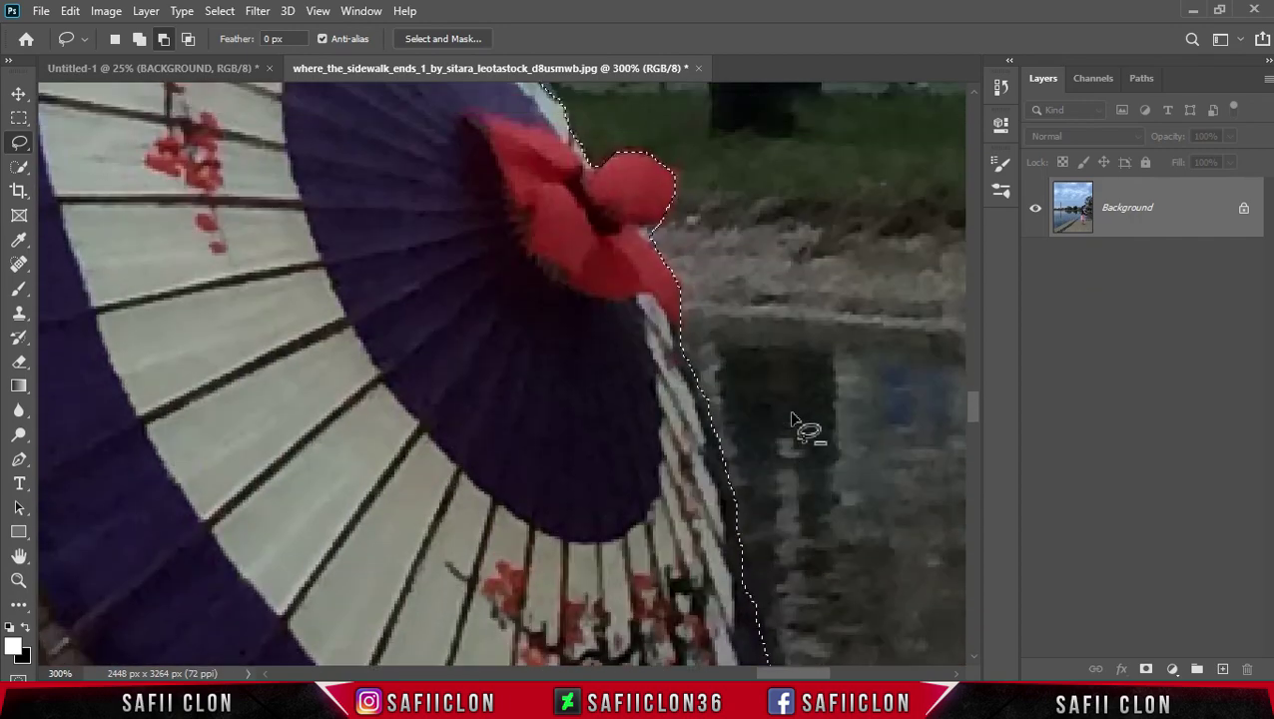
pyautogui.keyDown('alt'); pyautogui.scroll(-2, 804, 426); pyautogui.keyUp('alt')
pyautogui.keyDown('alt'); pyautogui.scroll(-1, 794, 421); pyautogui.keyUp('alt')
pyautogui.scroll(-3, 779, 379)
pyautogui.hscroll(-2, 738, 313)
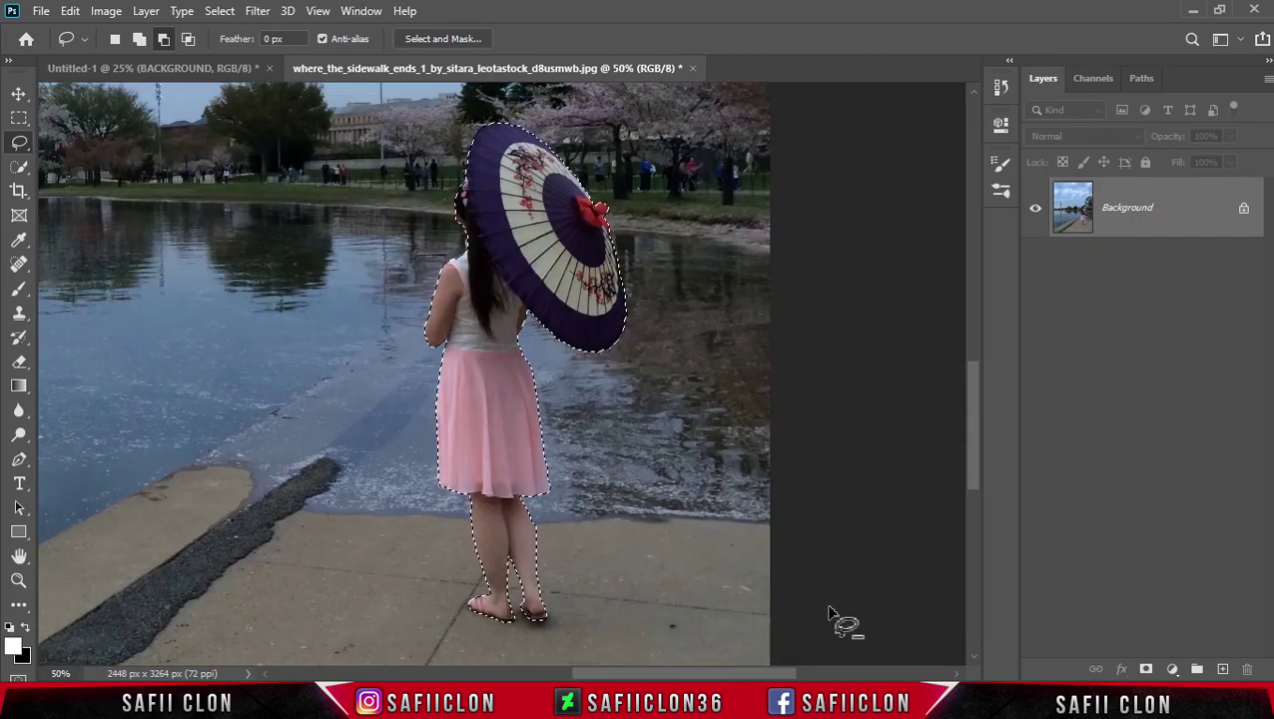
pyautogui.click(1146, 668)
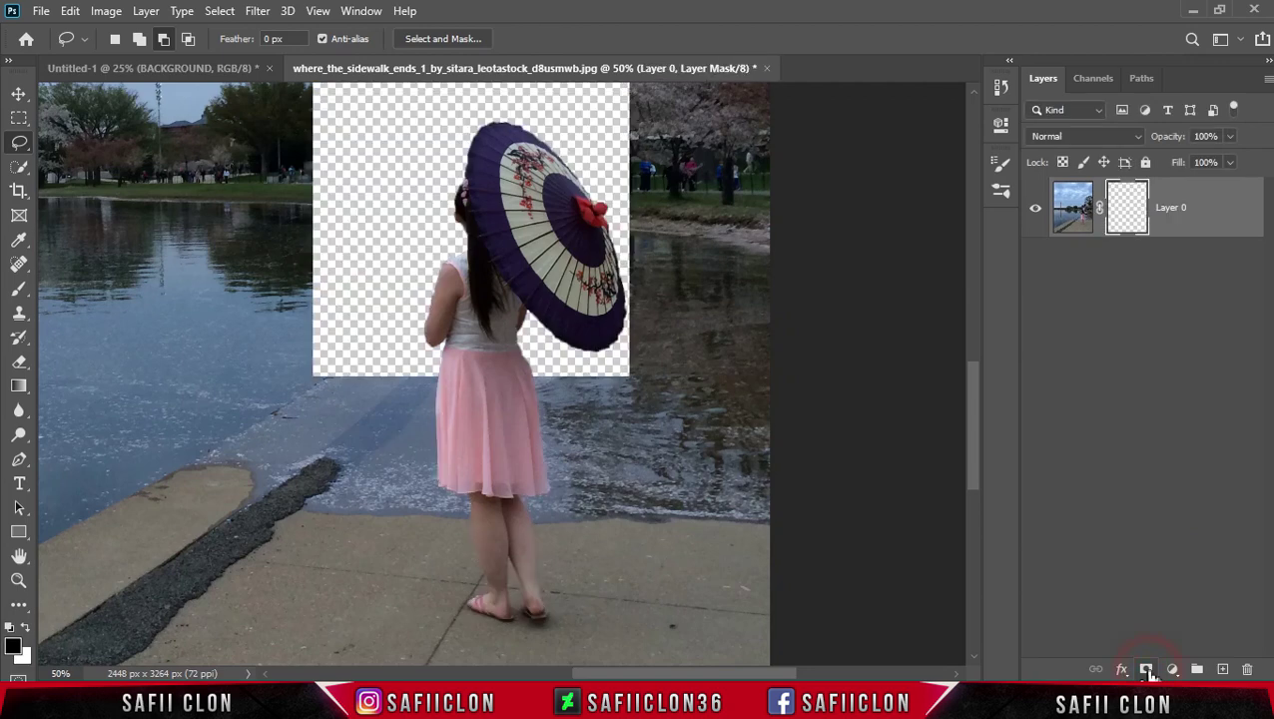
# Drop the masked girl into the stormy field composite, move her left and flip her horizontally
pyautogui.moveTo(1196, 224); pyautogui.dragTo(160, 68)
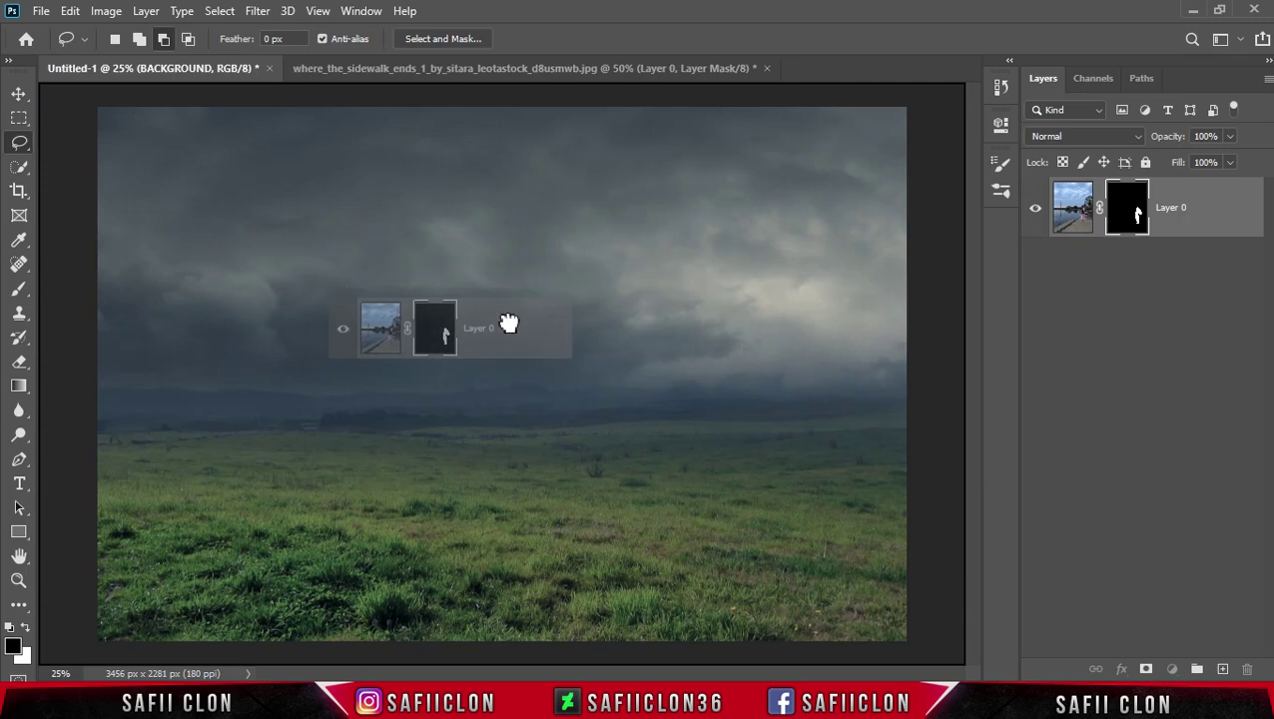
pyautogui.moveTo(161, 68); pyautogui.dragTo(509, 327)
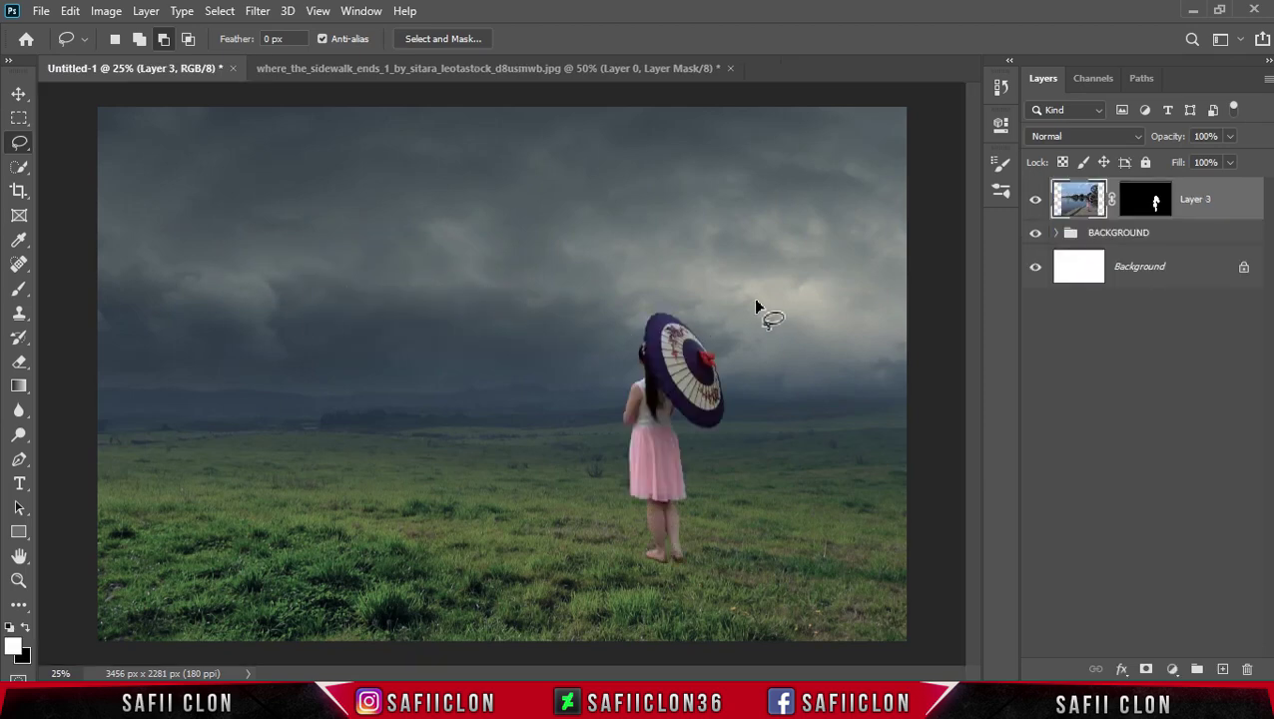
pyautogui.hotkey('ctrl', 't')
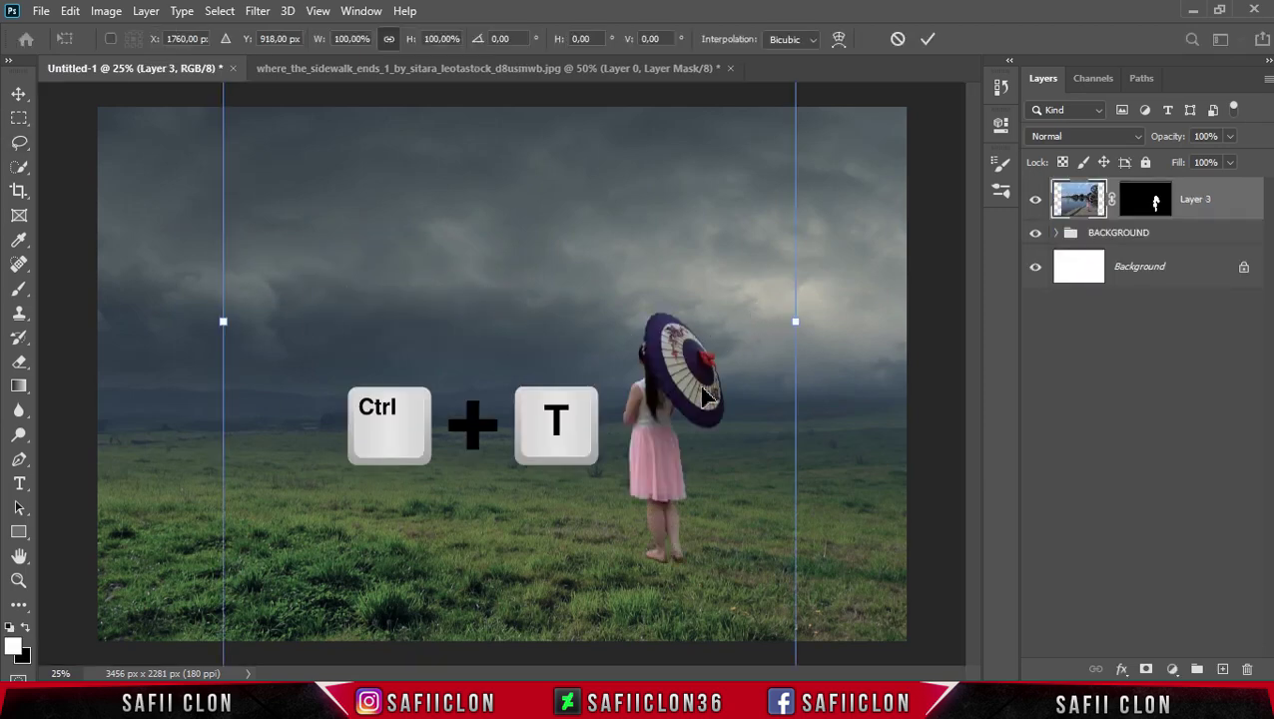
pyautogui.moveTo(703, 395); pyautogui.dragTo(532, 378)
pyautogui.rightClick(529, 367)
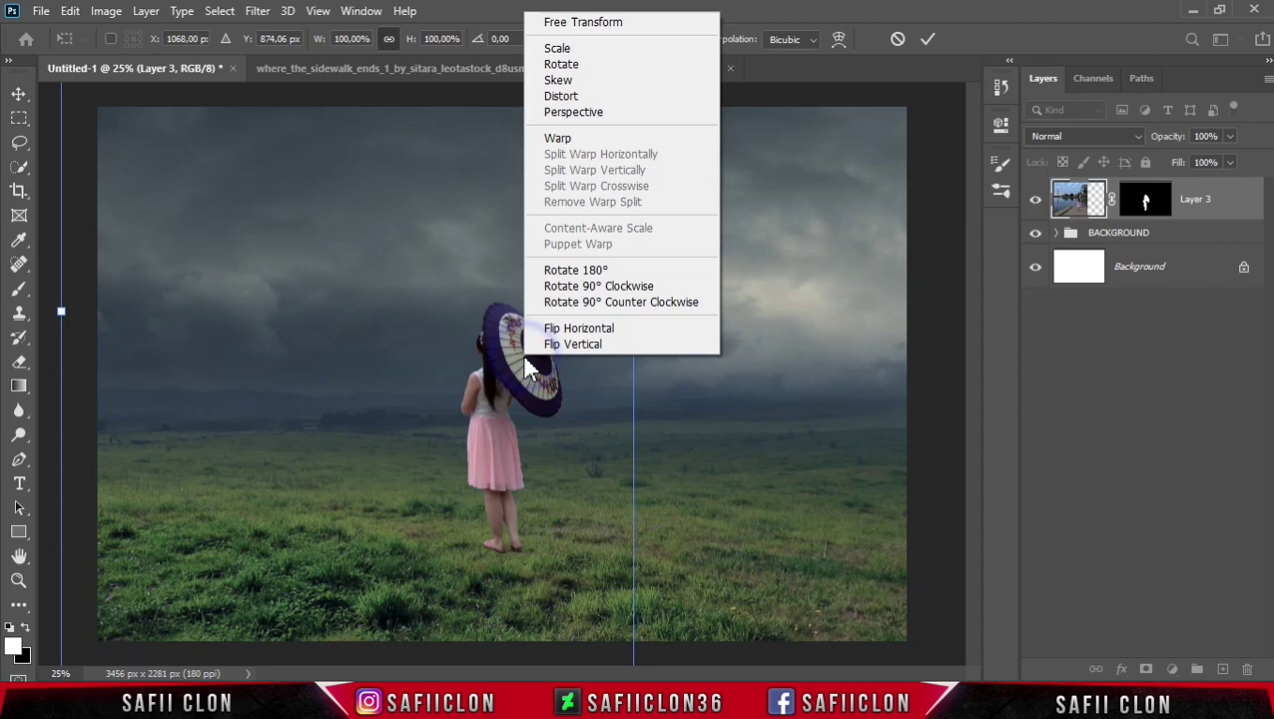
pyautogui.click(599, 329)
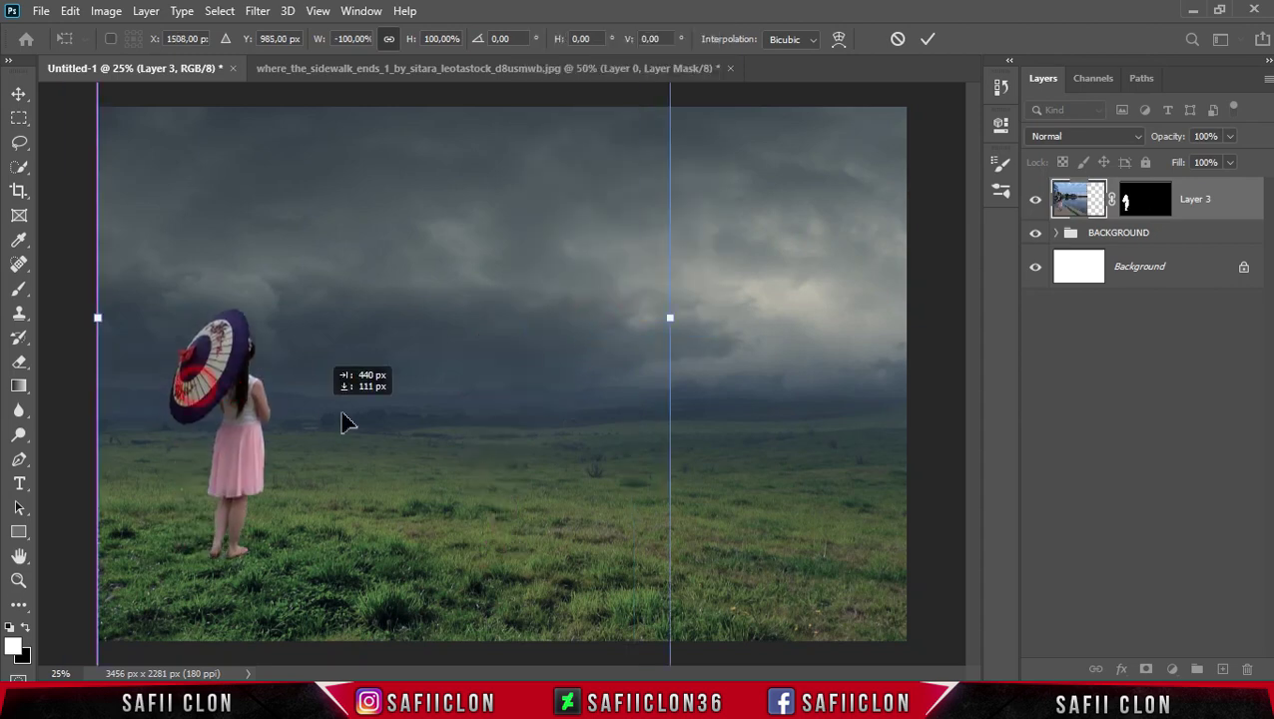
# Enlarge the girl to about 144% and place her mid-field on the grass
pyautogui.moveTo(413, 366); pyautogui.dragTo(653, 379)
pyautogui.hotkey('ctrl', '-')
pyautogui.moveTo(403, 182); pyautogui.dragTo(300, 62)
pyautogui.moveTo(479, 399); pyautogui.dragTo(577, 426)
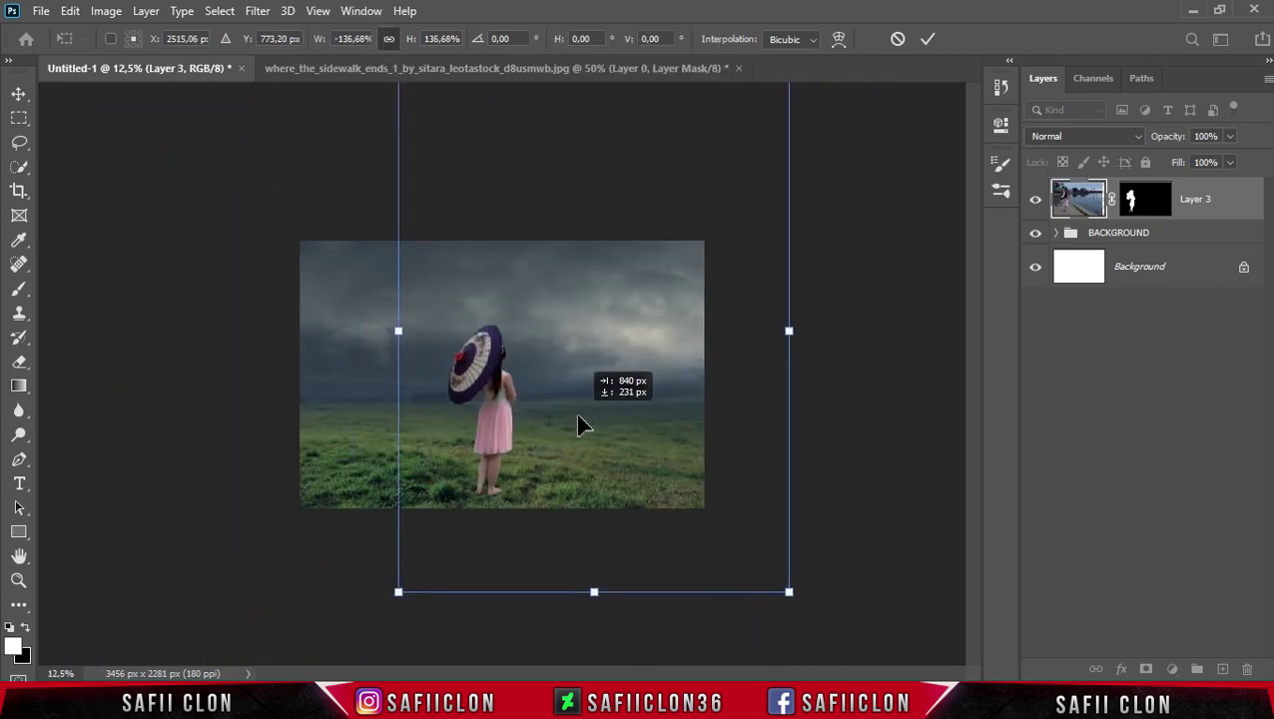
pyautogui.moveTo(403, 591); pyautogui.dragTo(398, 600)
pyautogui.moveTo(502, 506); pyautogui.dragTo(518, 492)
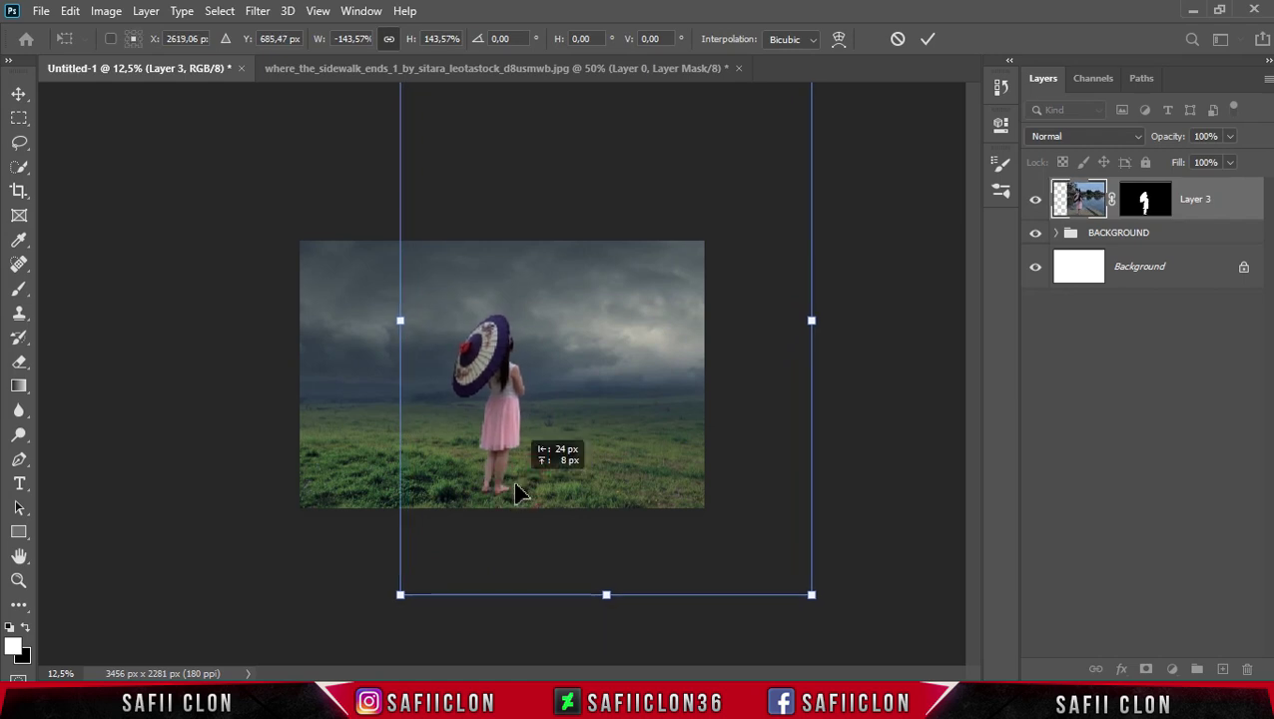
pyautogui.click(927, 40)
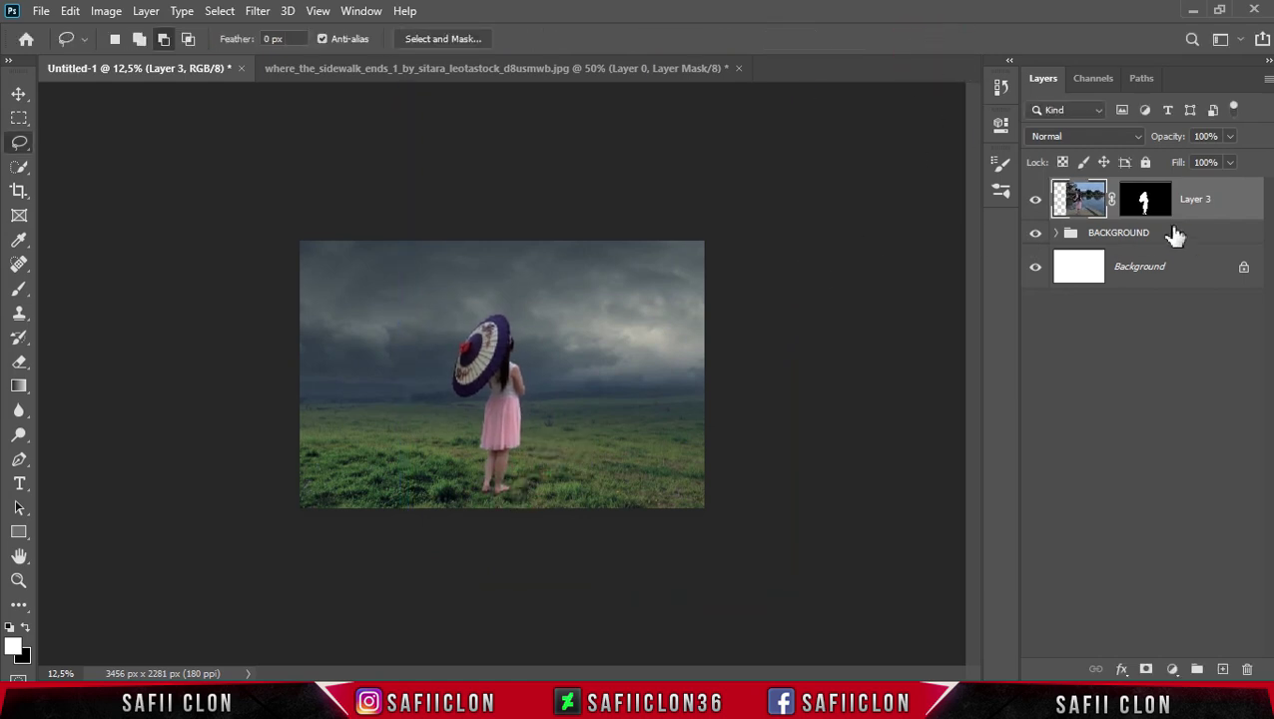
# Group Layer 3 into a new group named MODEL, collapse it and toggle its visibility
pyautogui.rightClick(1213, 199)
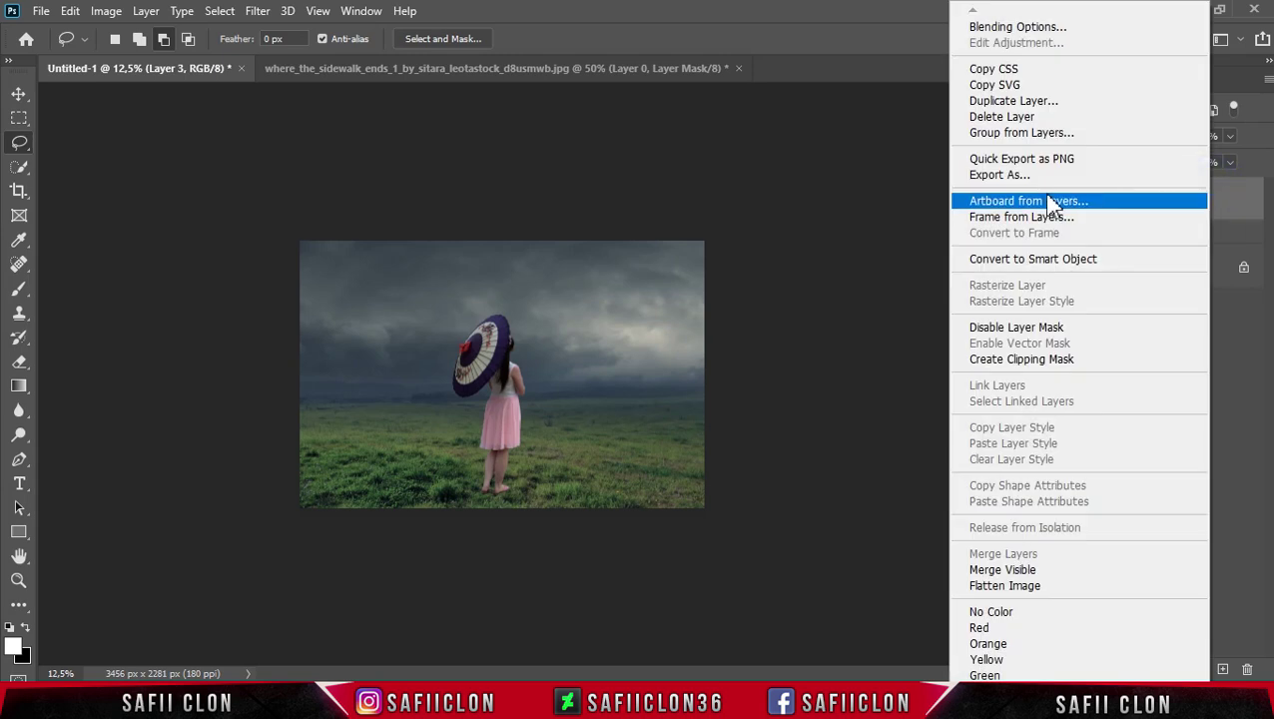
pyautogui.click(1005, 137)
pyautogui.write('MODEL')
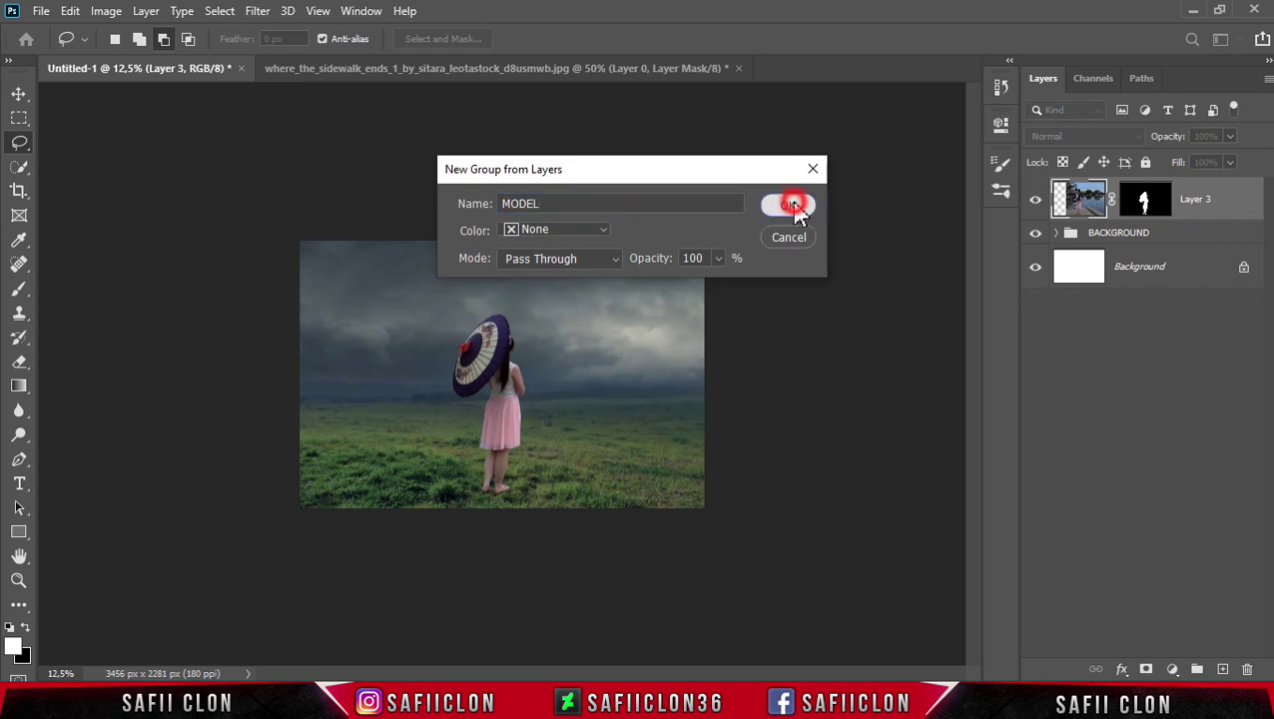
pyautogui.click(794, 206)
pyautogui.click(1056, 189)
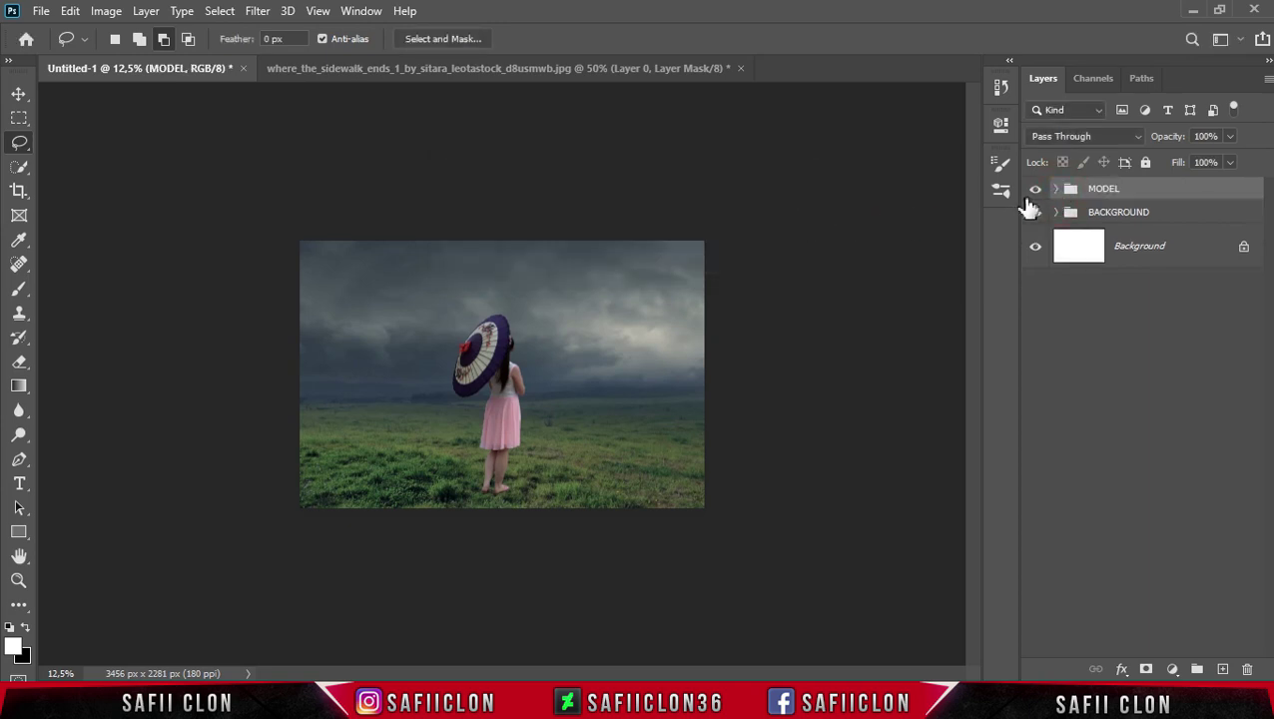
pyautogui.click(1035, 190)
pyautogui.click(1035, 189)
# Open the lakeside tree photo background_stock_86_by_kassmir_d8dch7e.jpg from the File menu
pyautogui.click(41, 11)
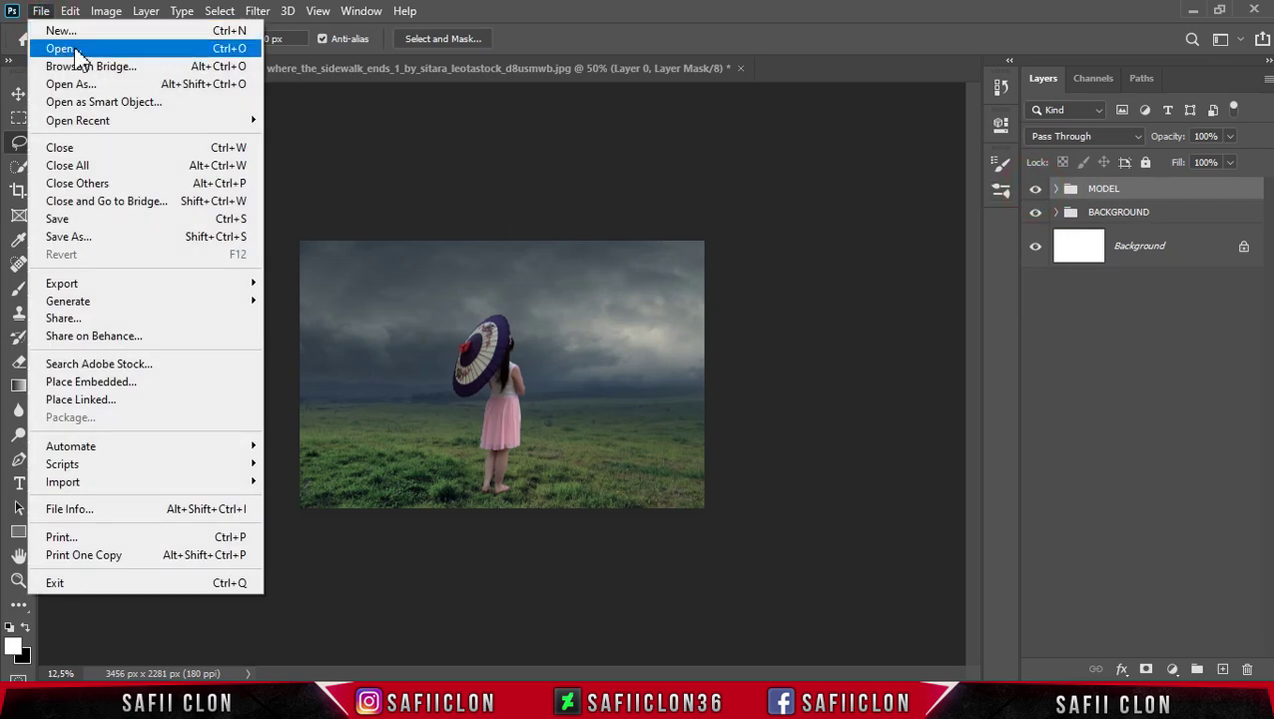
pyautogui.click(68, 49)
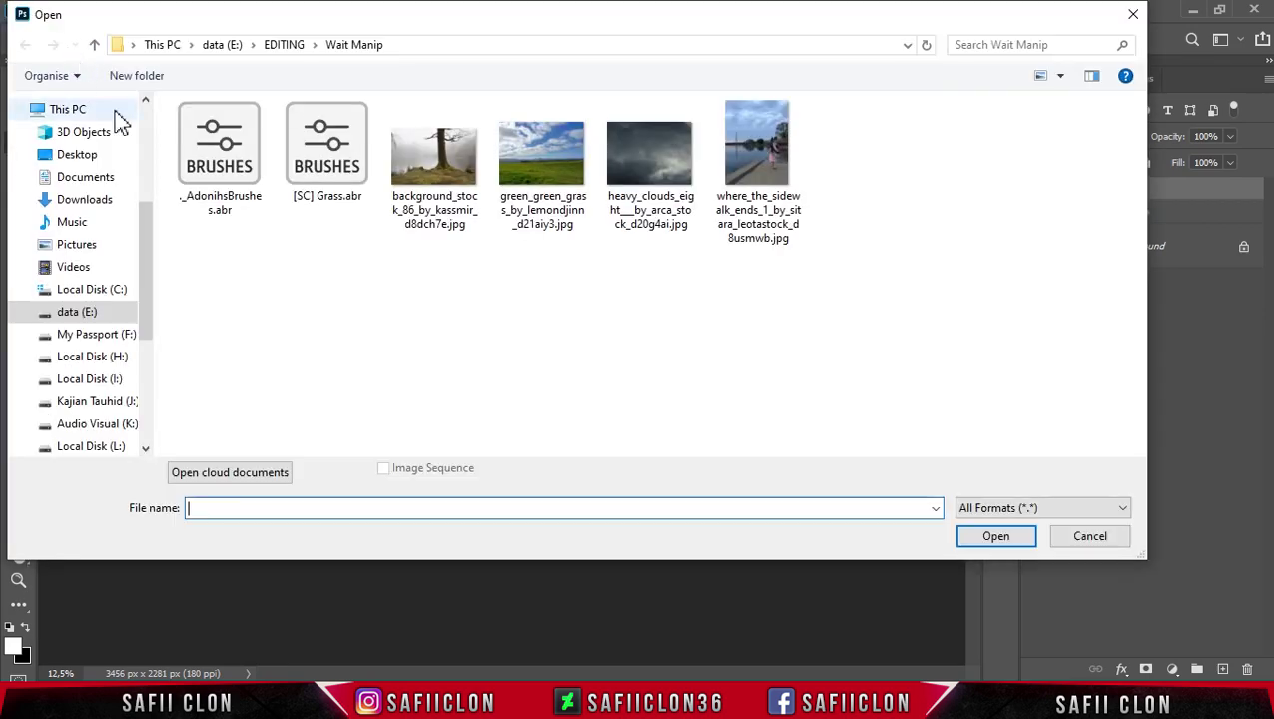
pyautogui.click(428, 177)
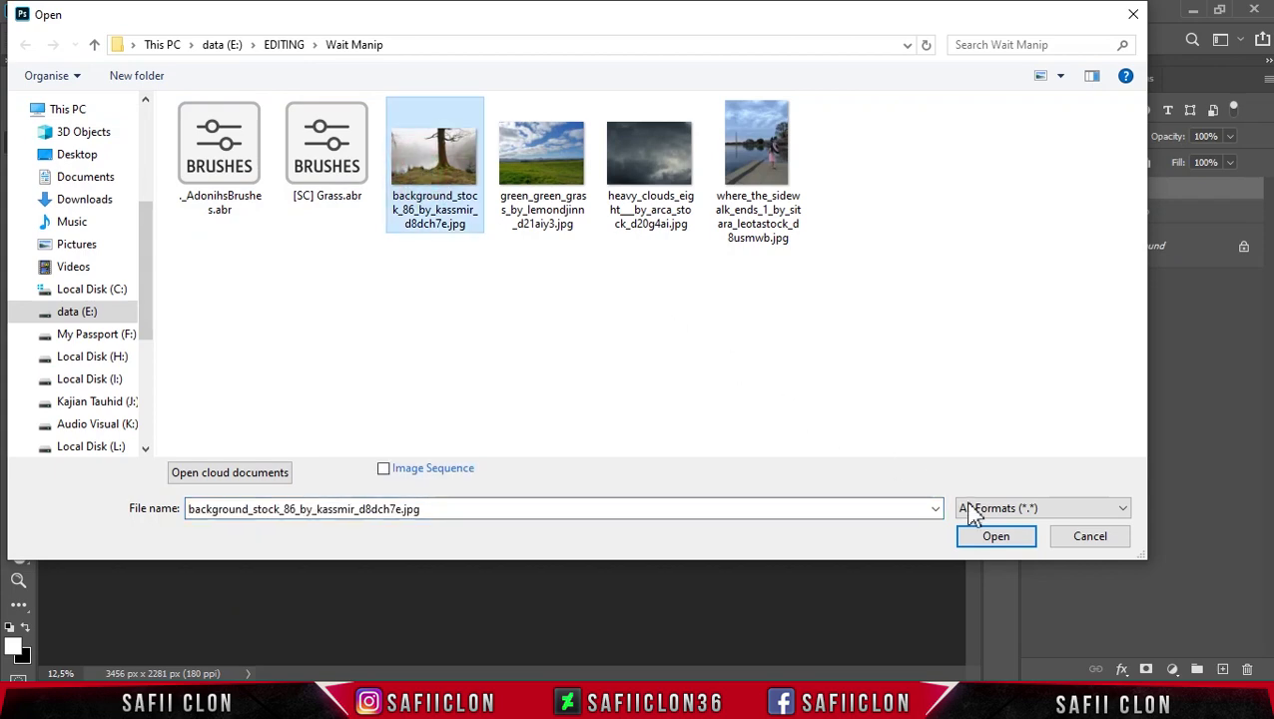
pyautogui.click(989, 545)
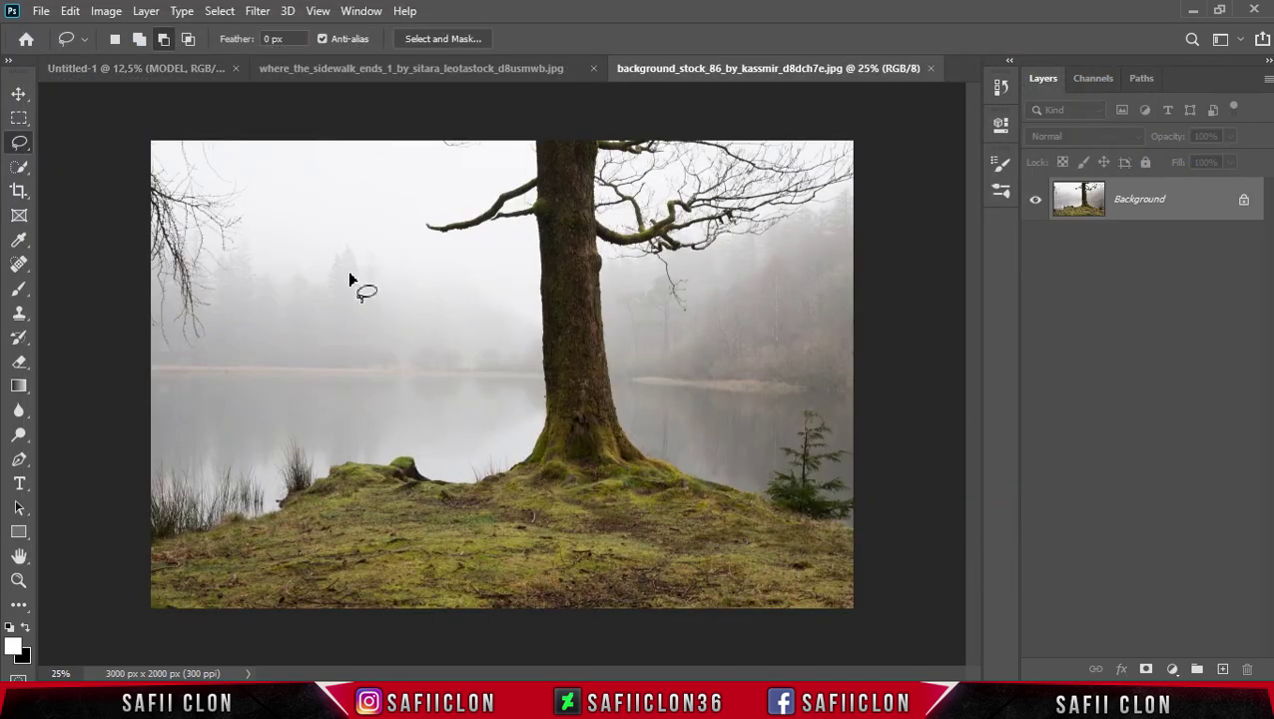
# Pick the Quick Selection tool with a smaller brush and zoom in on the tree
pyautogui.click(21, 164)
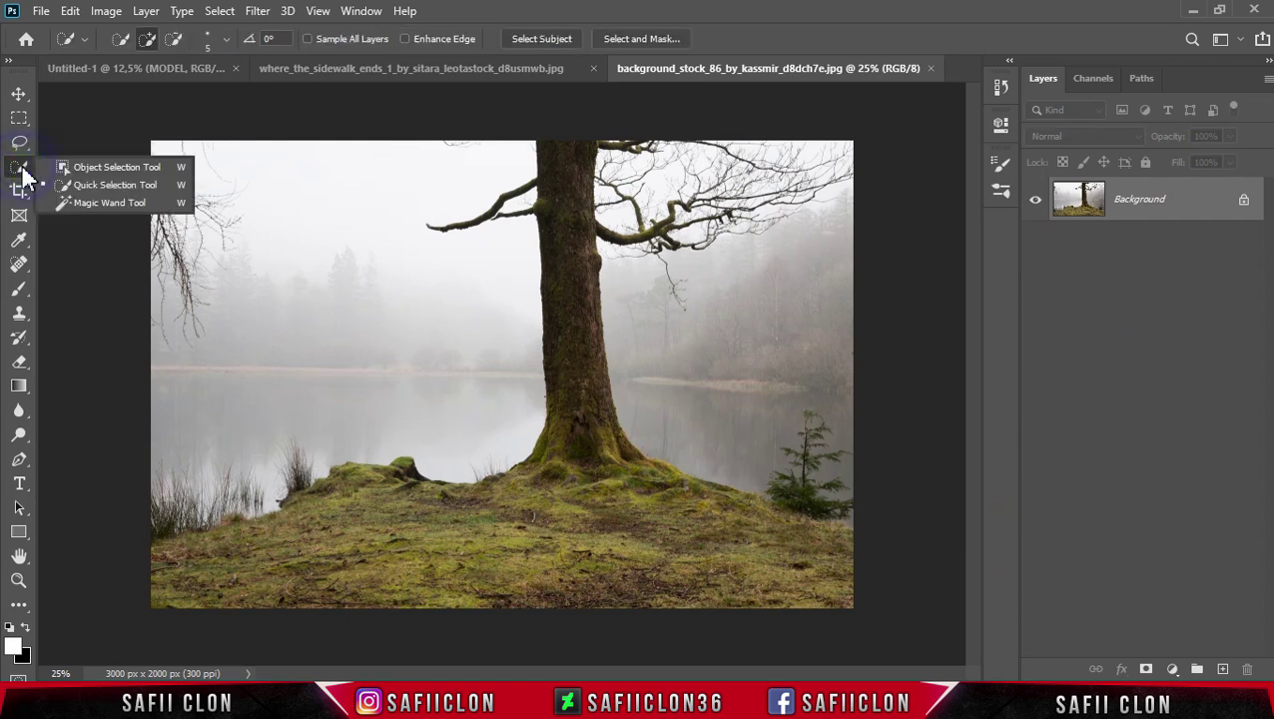
pyautogui.click(94, 186)
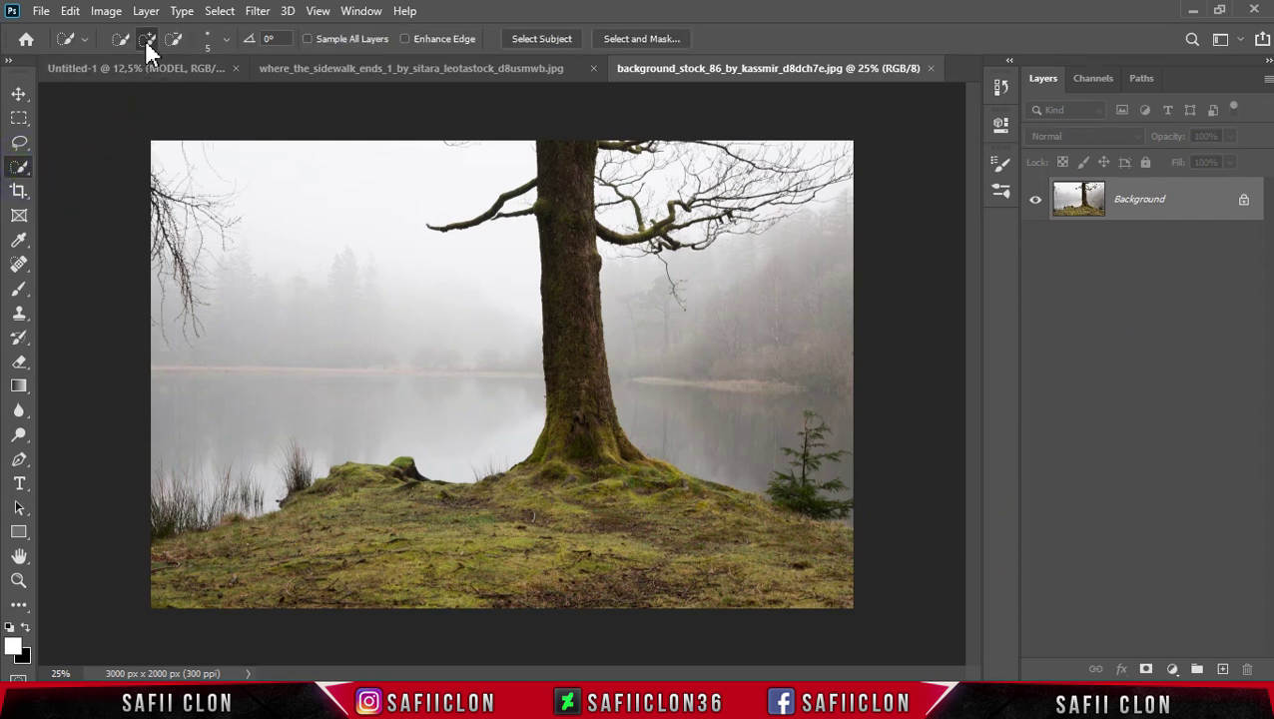
pyautogui.click(228, 40)
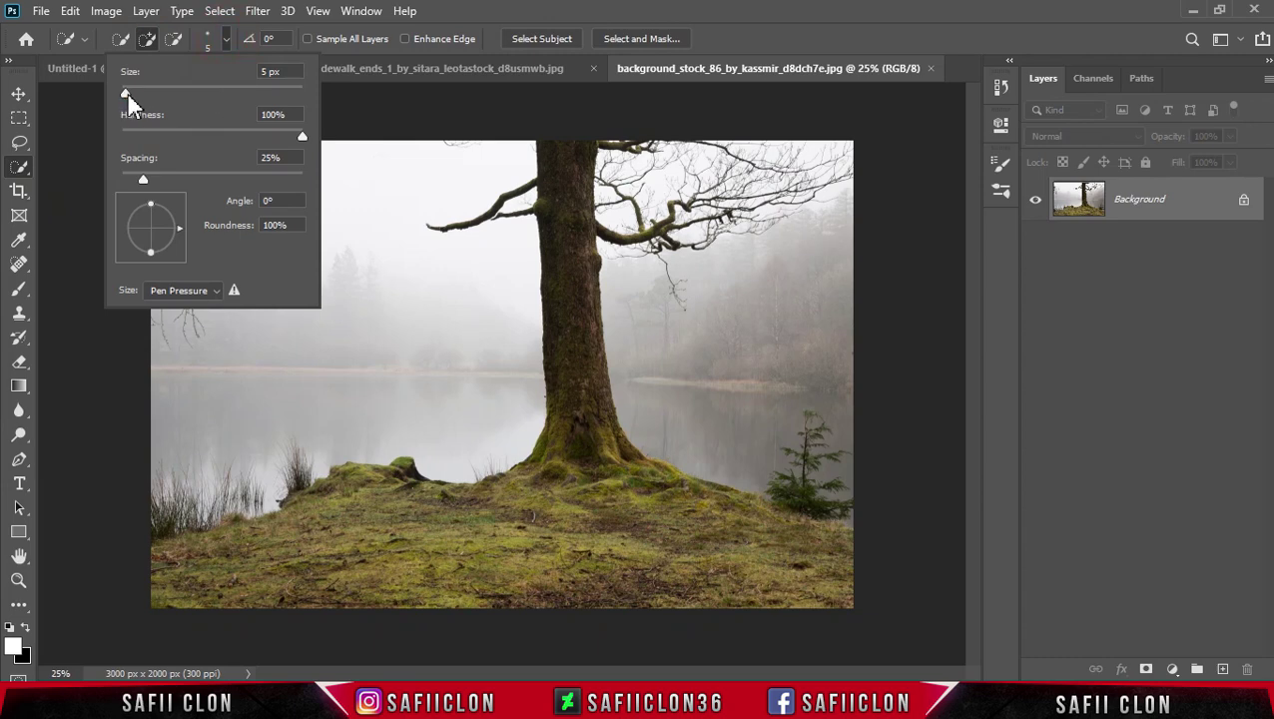
pyautogui.click(227, 40)
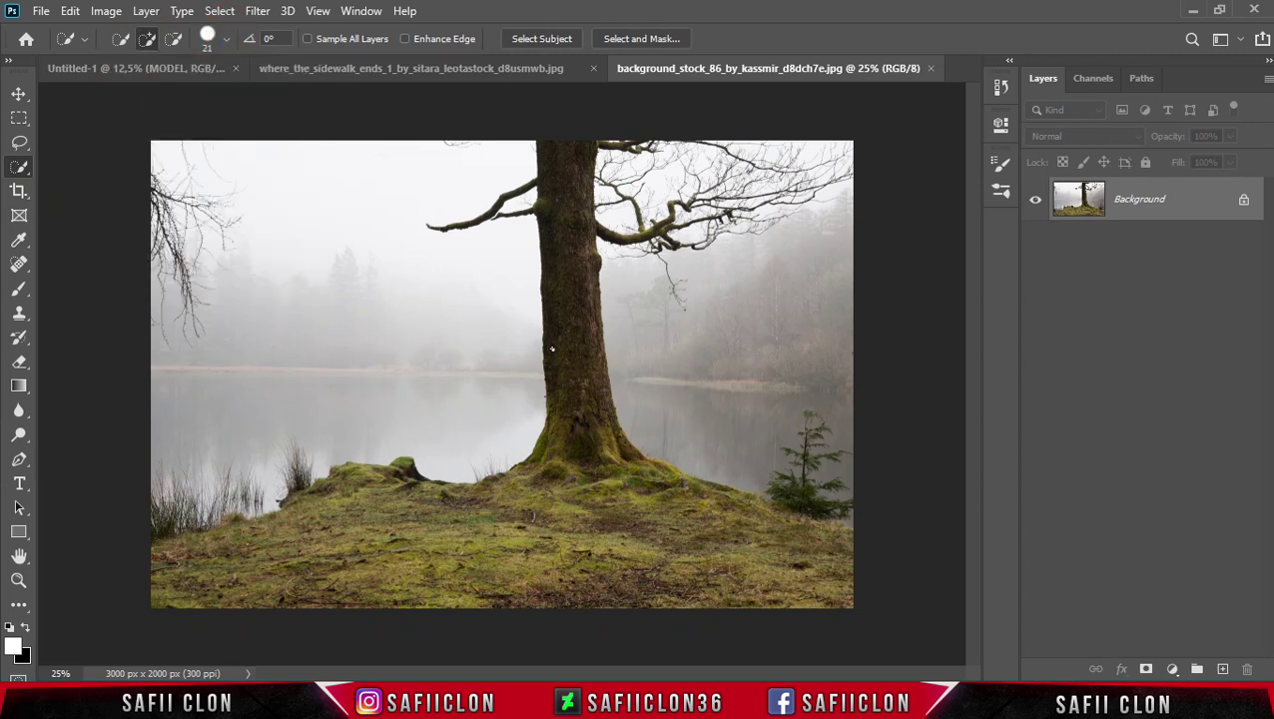
pyautogui.hotkey('ctrl', '+')
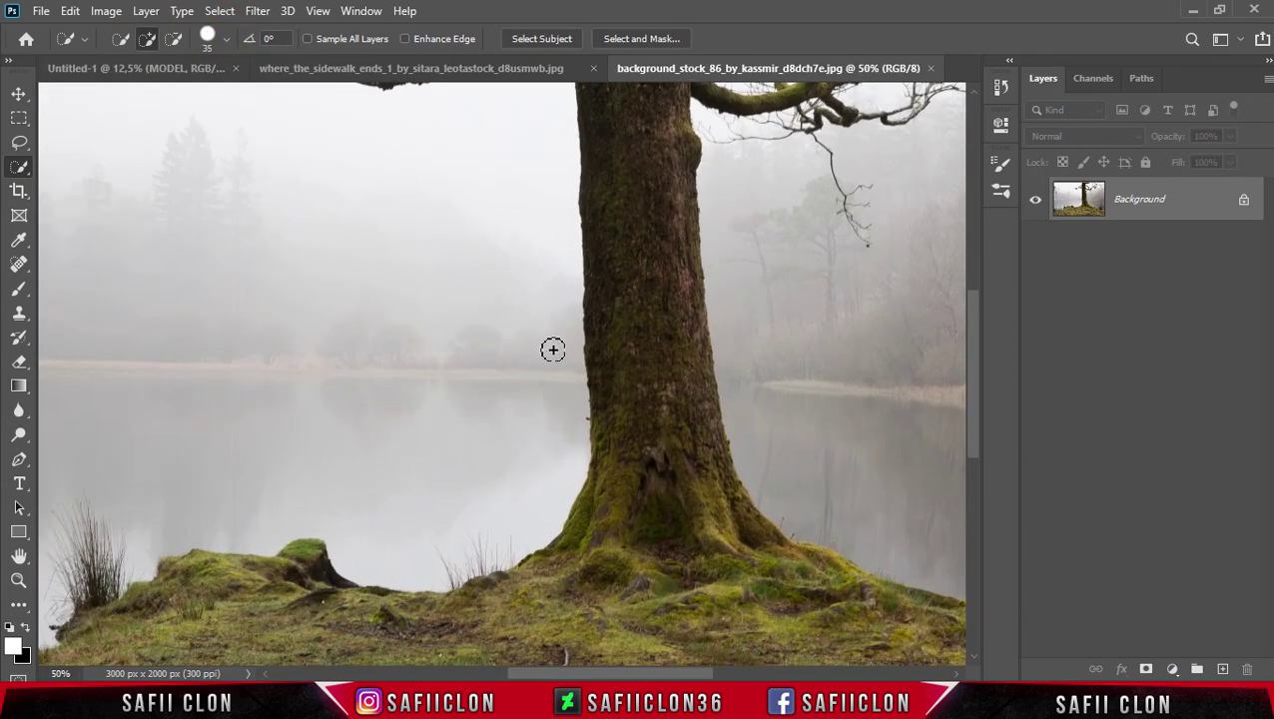
pyautogui.scroll(-3, 959, 165)
pyautogui.press('[')
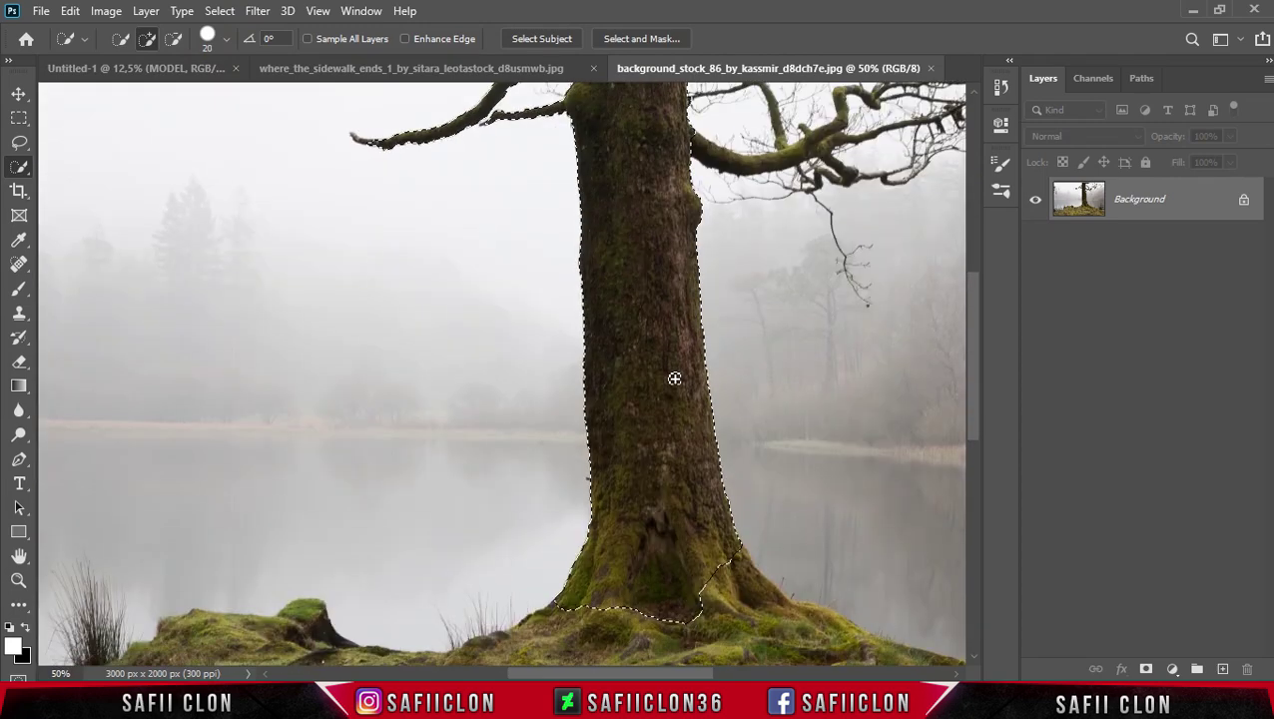
# Select the trunk and mossy base, then mask out everything else
pyautogui.moveTo(661, 414); pyautogui.dragTo(737, 488)
pyautogui.scroll(-2, 738, 488)
pyautogui.moveTo(594, 426); pyautogui.dragTo(722, 499)
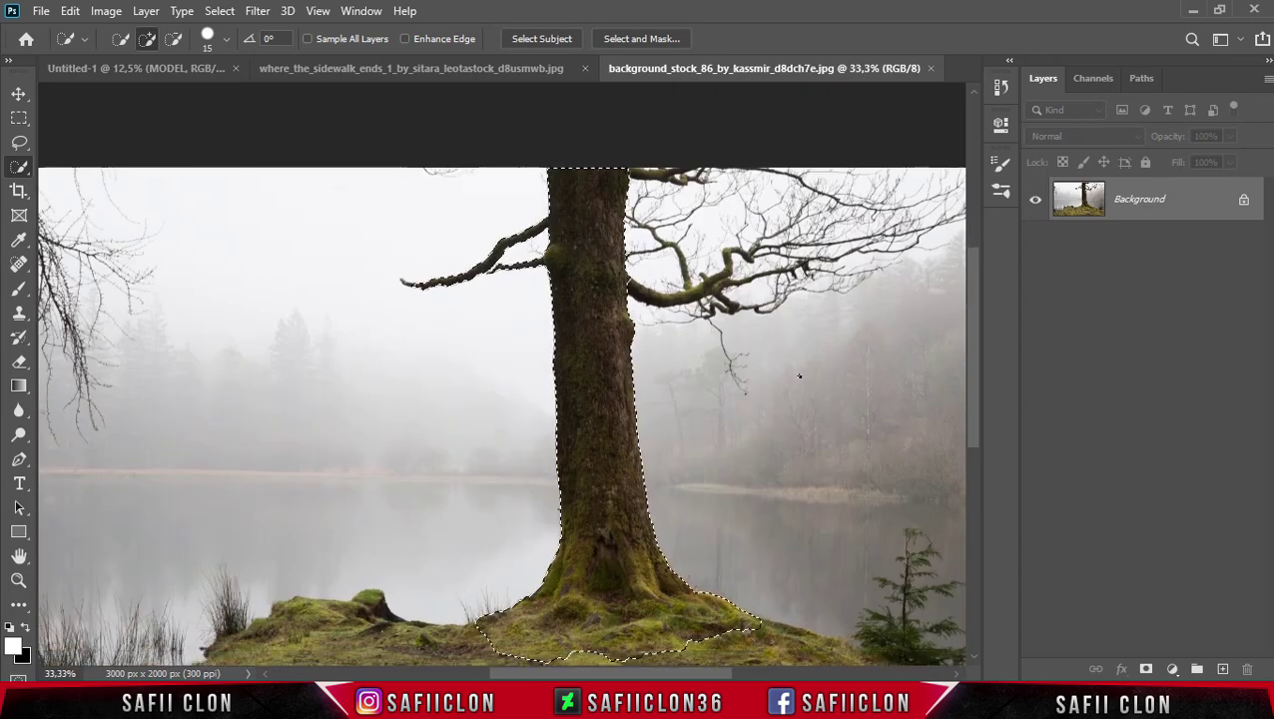
pyautogui.click(1145, 669)
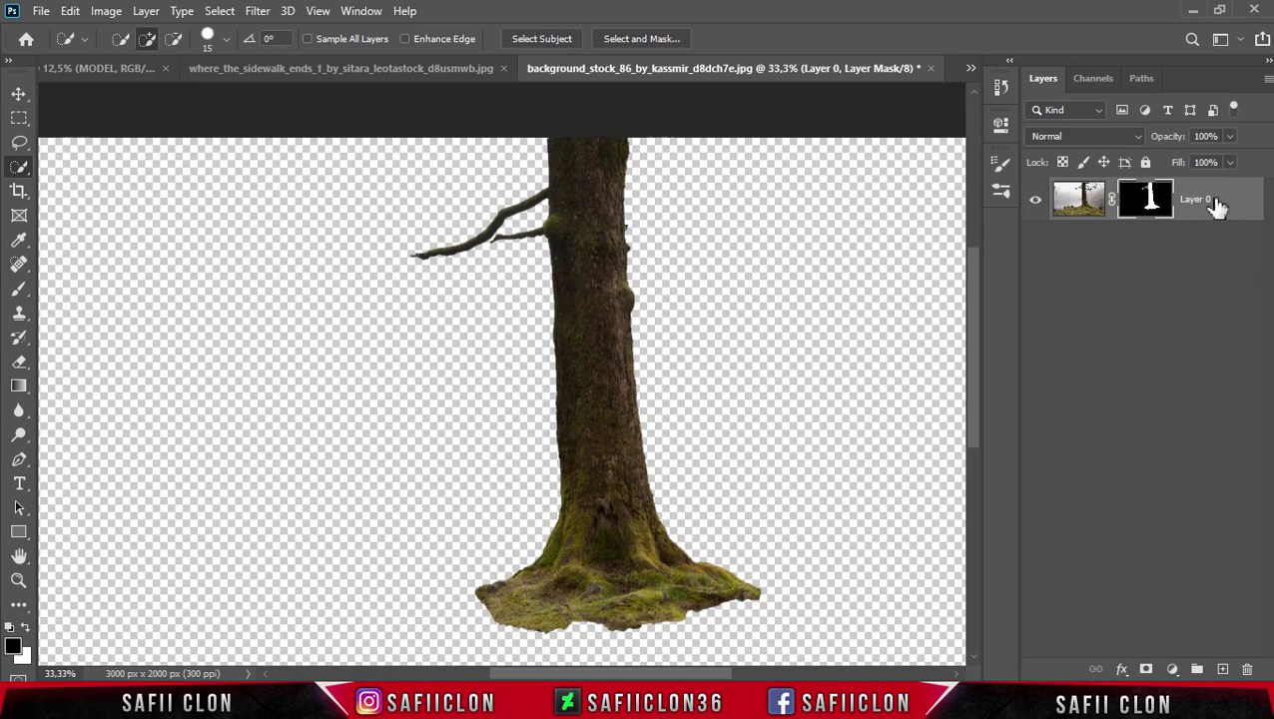
pyautogui.moveTo(1215, 204); pyautogui.dragTo(118, 71)
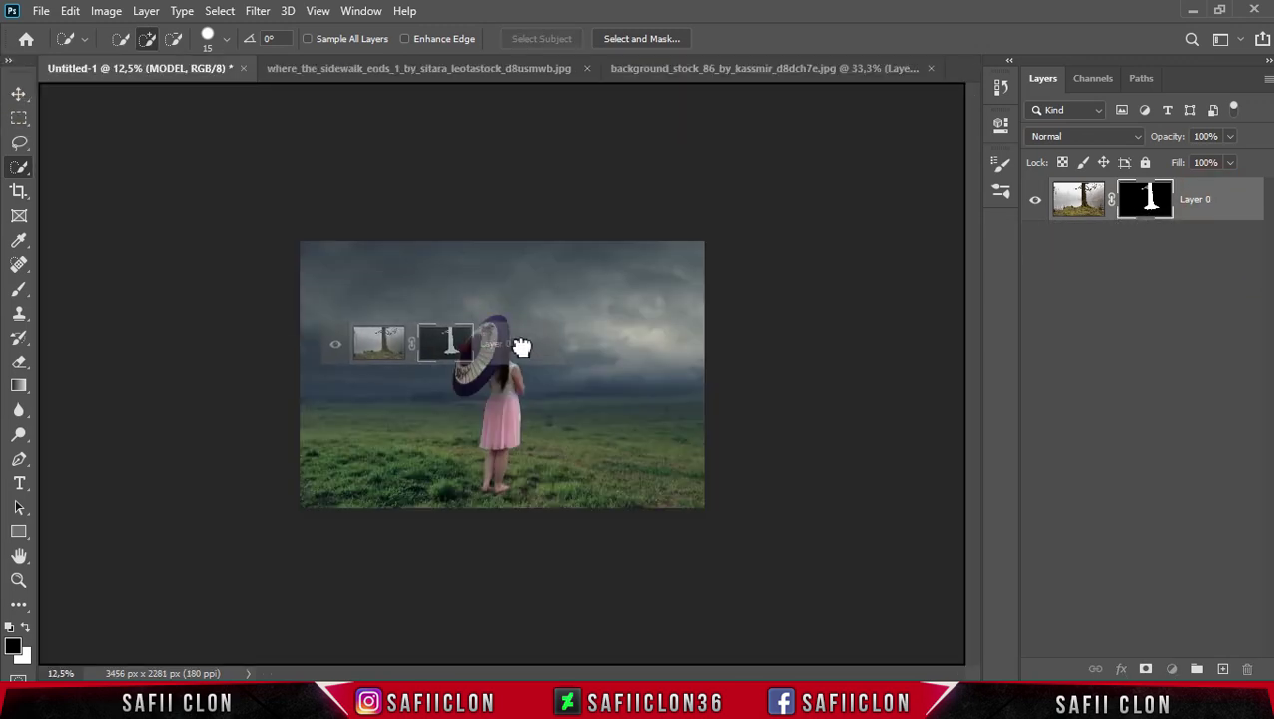
# Drop the tree into the composite, move it left, and enlarge and tilt it slightly
pyautogui.moveTo(117, 70); pyautogui.dragTo(529, 345)
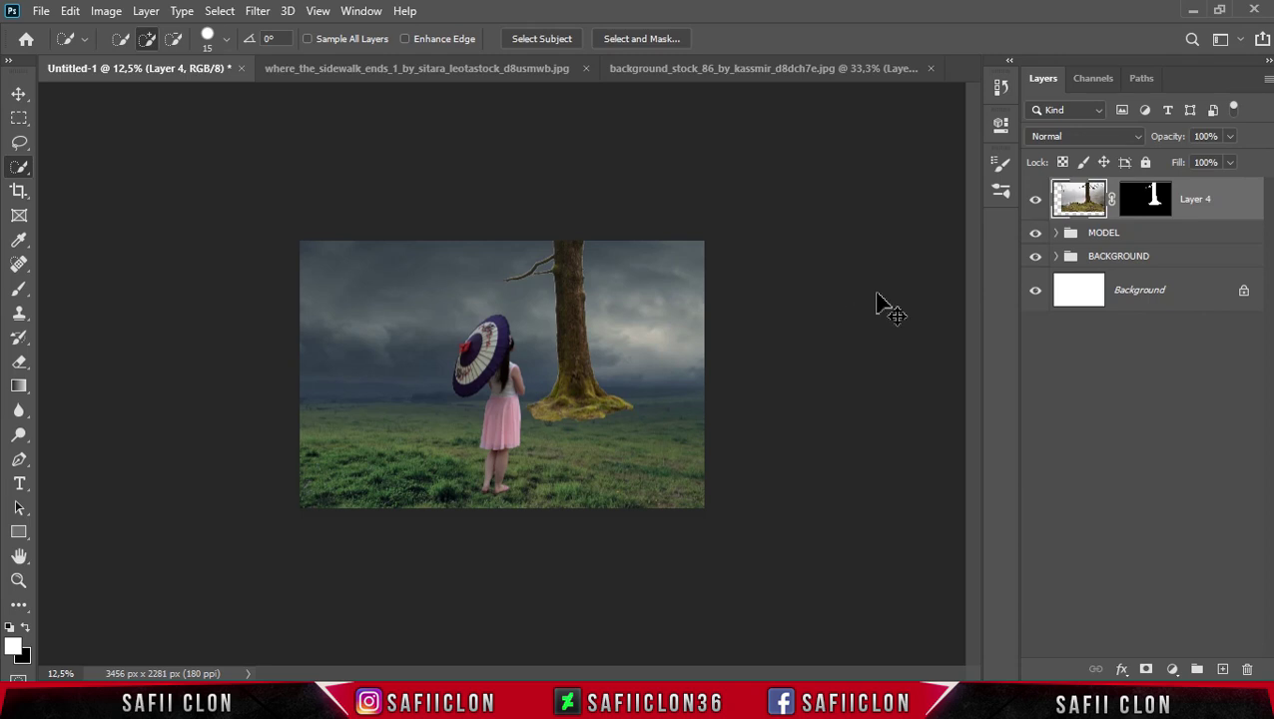
pyautogui.hotkey('ctrl', 't')
pyautogui.moveTo(587, 329); pyautogui.dragTo(371, 341)
pyautogui.moveTo(496, 367); pyautogui.dragTo(563, 364)
pyautogui.moveTo(368, 342); pyautogui.dragTo(358, 378)
pyautogui.moveTo(610, 400)
pyautogui.mouseDown()
pyautogui.moveTo(610, 413)
pyautogui.moveTo(710, 416)
pyautogui.moveTo(660, 403)
pyautogui.mouseUp()
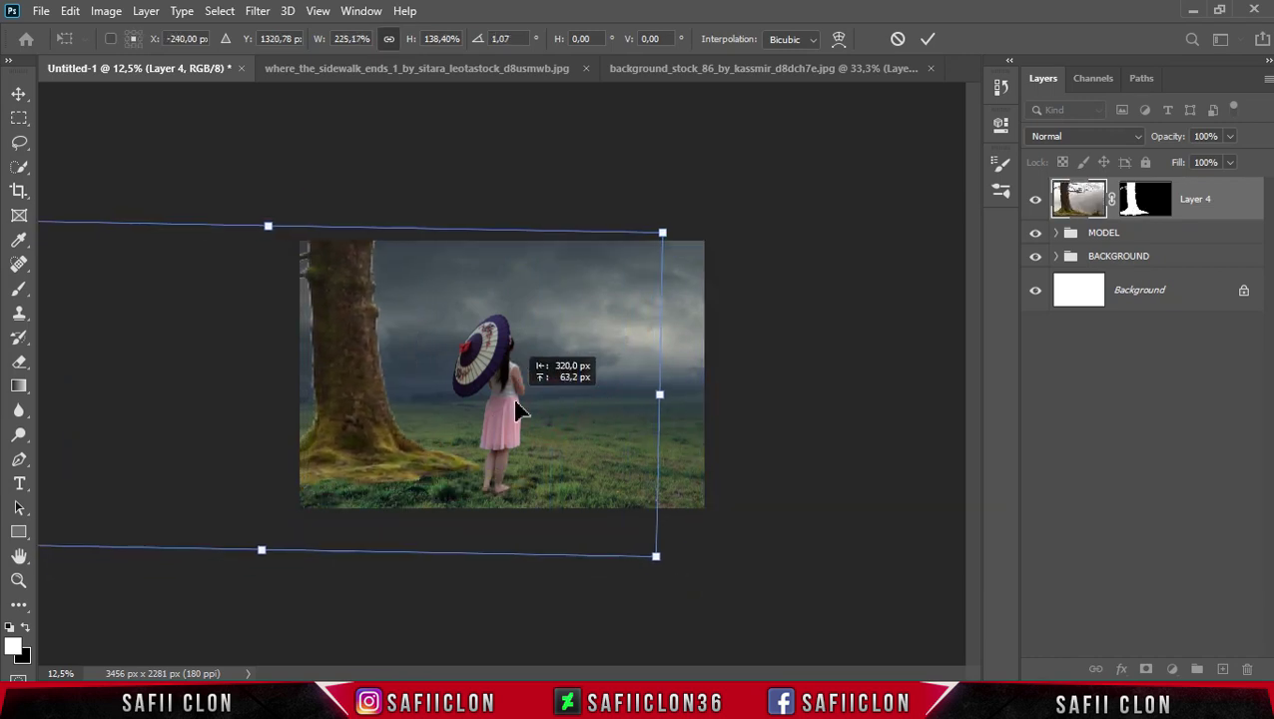
# Adjust the tree's width, stretch it taller with less tilt, and commit along the left edge
pyautogui.moveTo(552, 399); pyautogui.dragTo(504, 407)
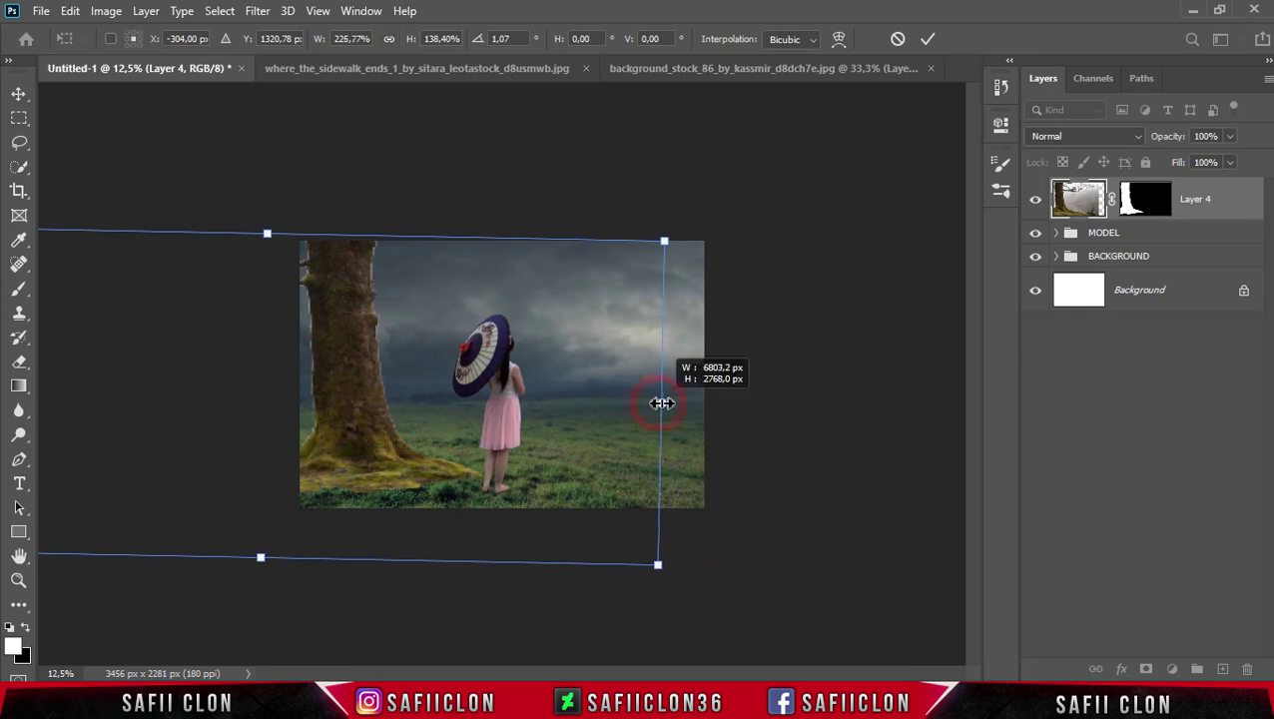
pyautogui.moveTo(661, 403); pyautogui.dragTo(679, 403)
pyautogui.moveTo(404, 441); pyautogui.dragTo(404, 441)
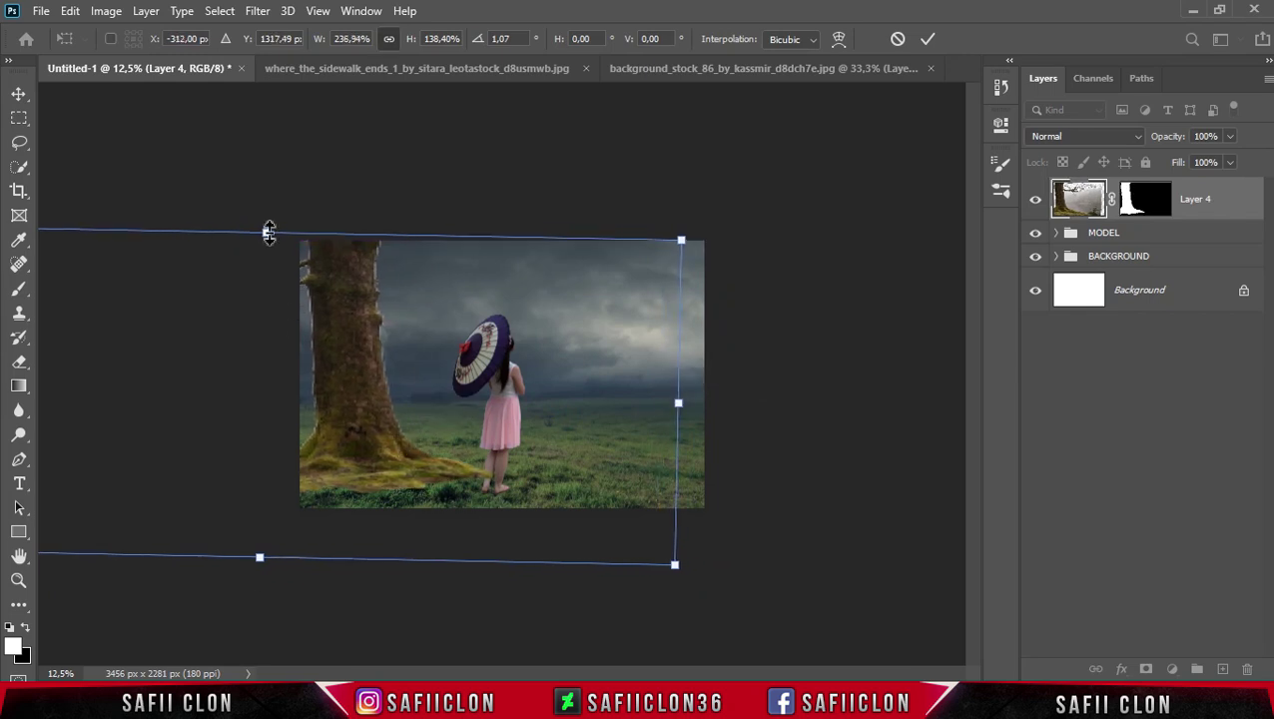
pyautogui.moveTo(268, 232); pyautogui.dragTo(266, 198)
pyautogui.moveTo(407, 394)
pyautogui.mouseDown()
pyautogui.moveTo(414, 412)
pyautogui.moveTo(417, 402)
pyautogui.mouseUp()
pyautogui.moveTo(275, 199); pyautogui.dragTo(271, 204)
pyautogui.moveTo(683, 402); pyautogui.dragTo(688, 402)
pyautogui.moveTo(746, 594); pyautogui.dragTo(749, 596)
pyautogui.moveTo(405, 465); pyautogui.dragTo(397, 469)
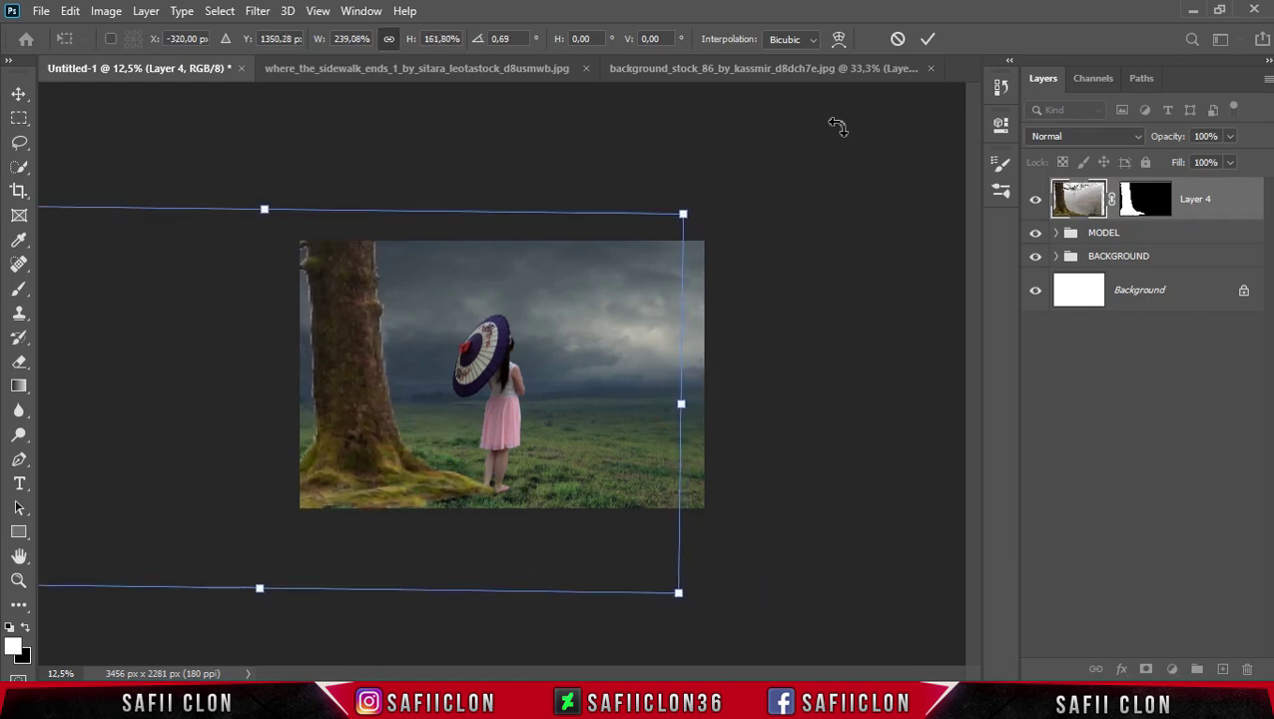
pyautogui.click(930, 40)
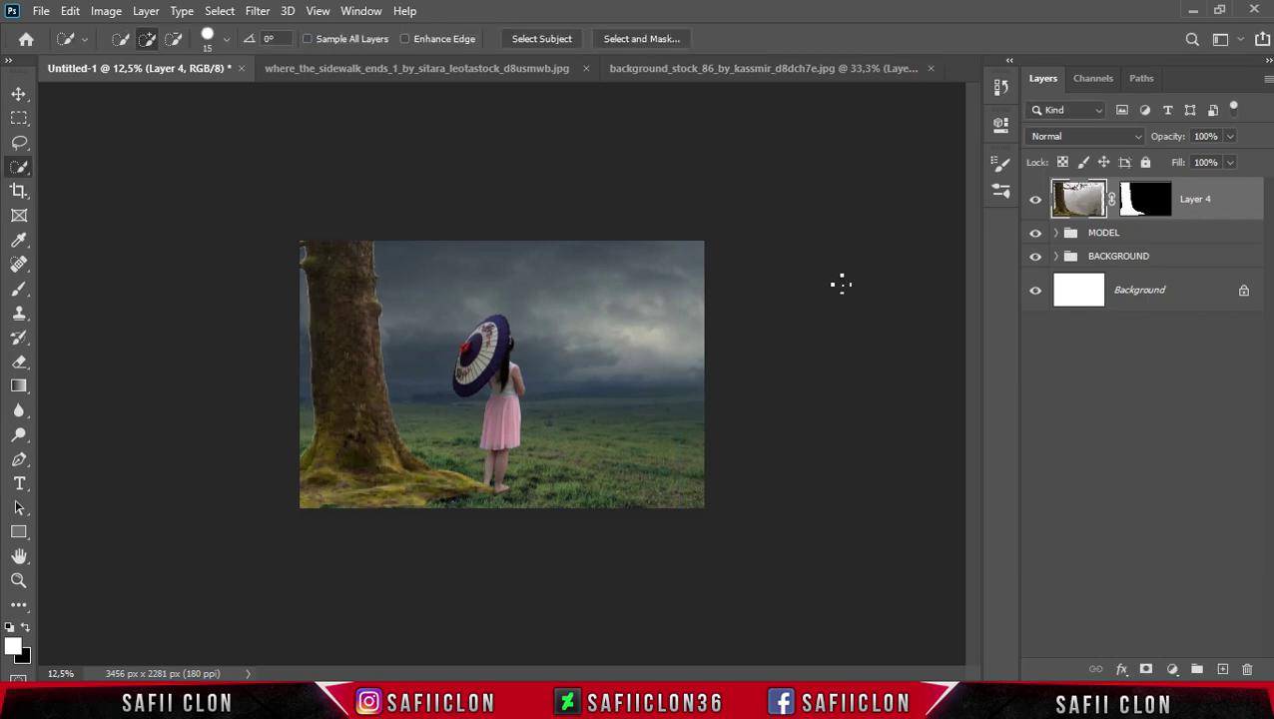
pyautogui.hotkey('ctrl', '+')
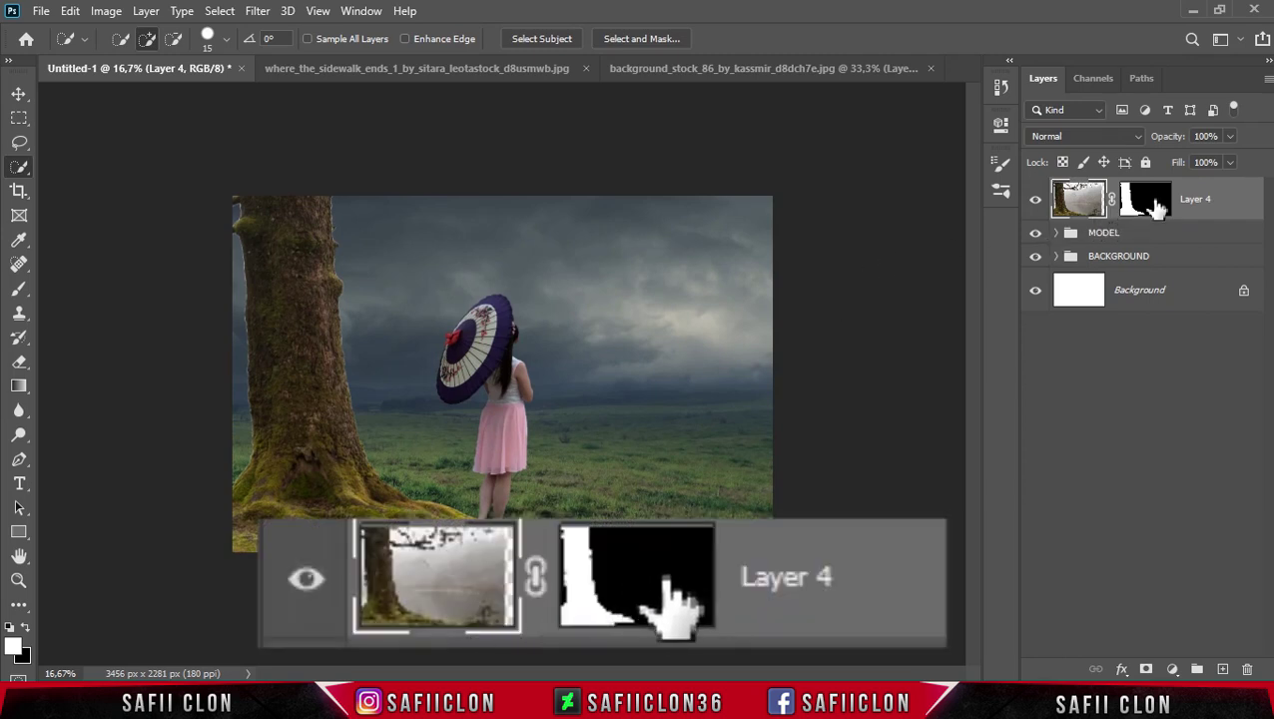
# Open Select and Mask on Layer 4's mask, zoomed in on the tree and girl
pyautogui.click(1148, 200)
pyautogui.rightClick(1155, 202)
pyautogui.click(1155, 339)
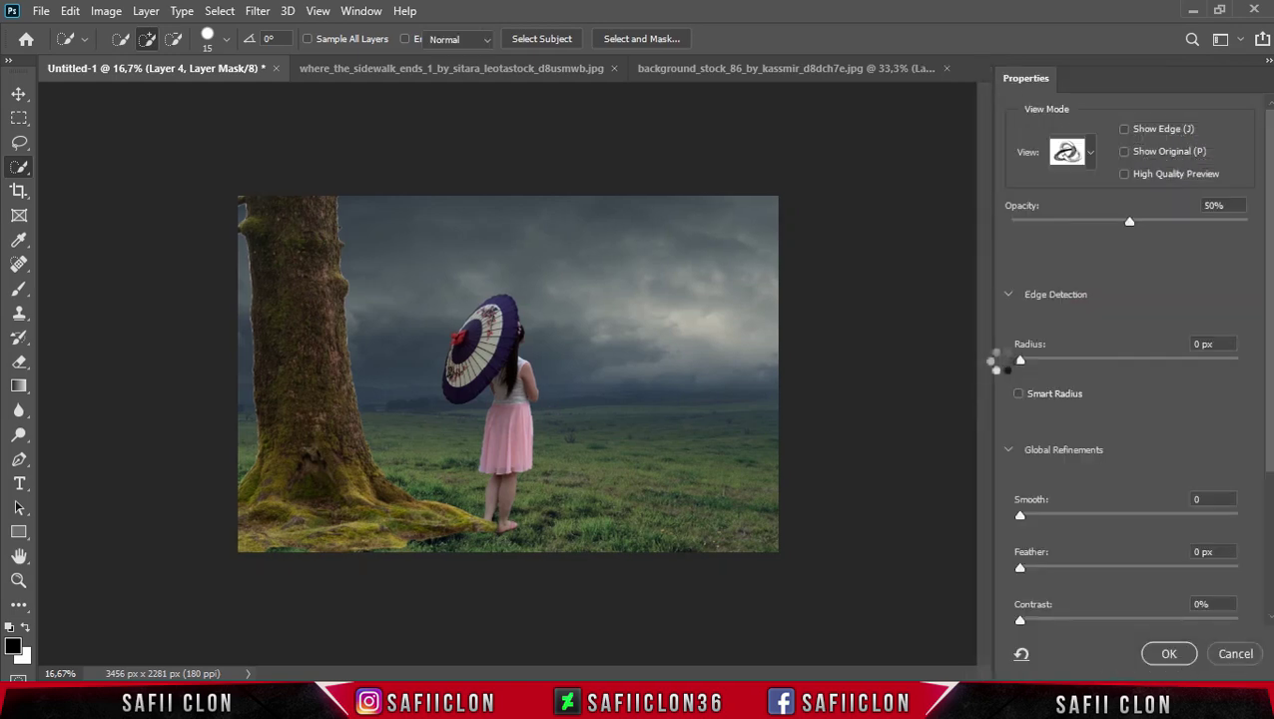
pyautogui.hotkey('ctrl', '+')
pyautogui.hotkey('ctrl', '+')
pyautogui.hscroll(-3, 438, 463)
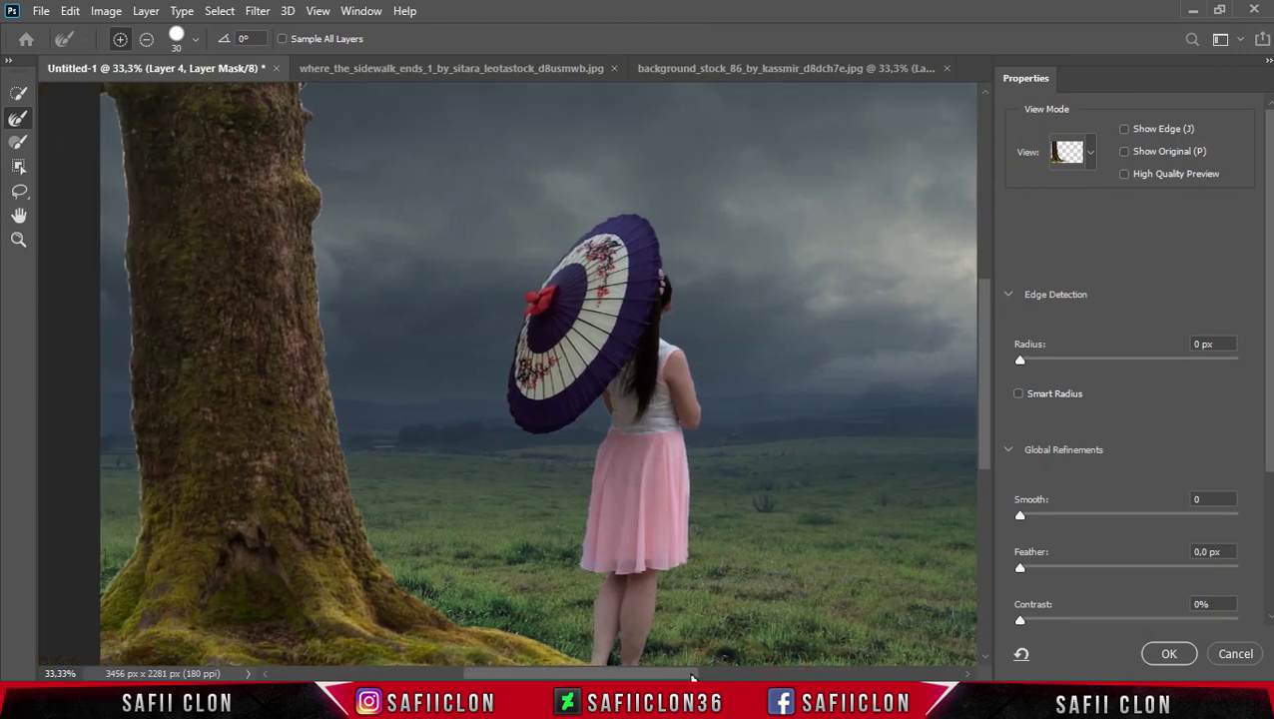
pyautogui.scroll(2, 438, 463)
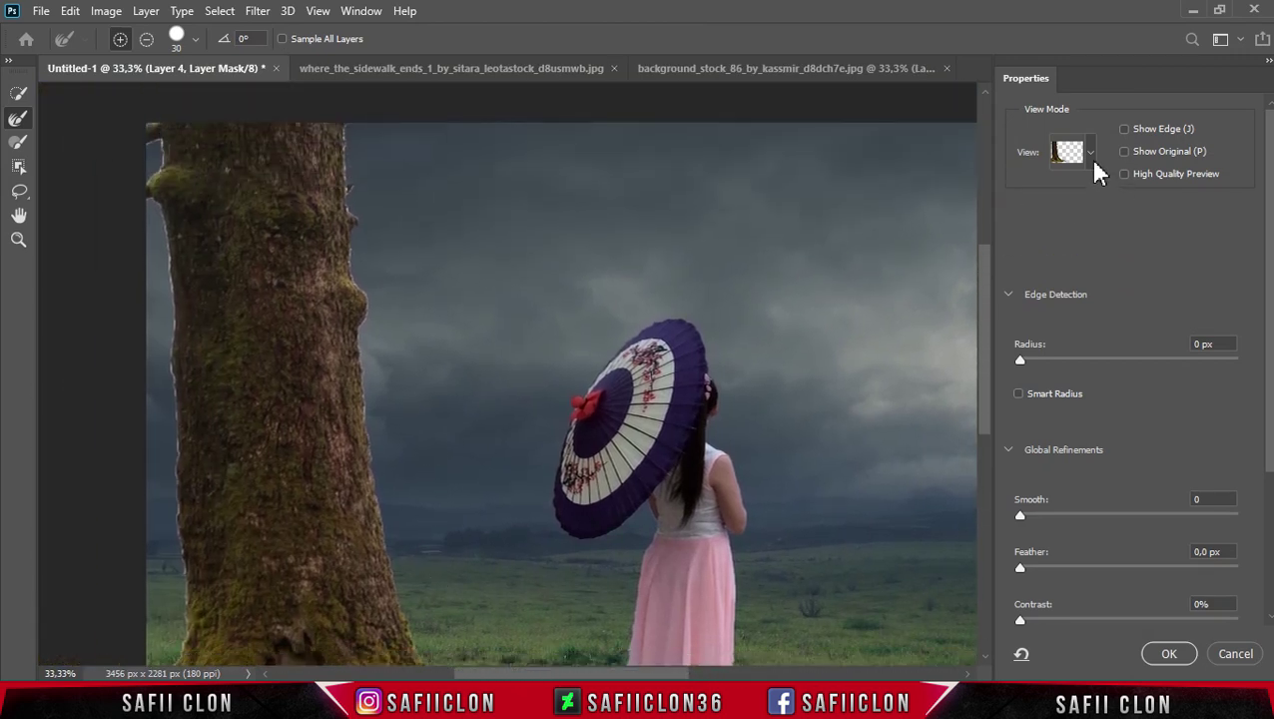
pyautogui.click(1088, 155)
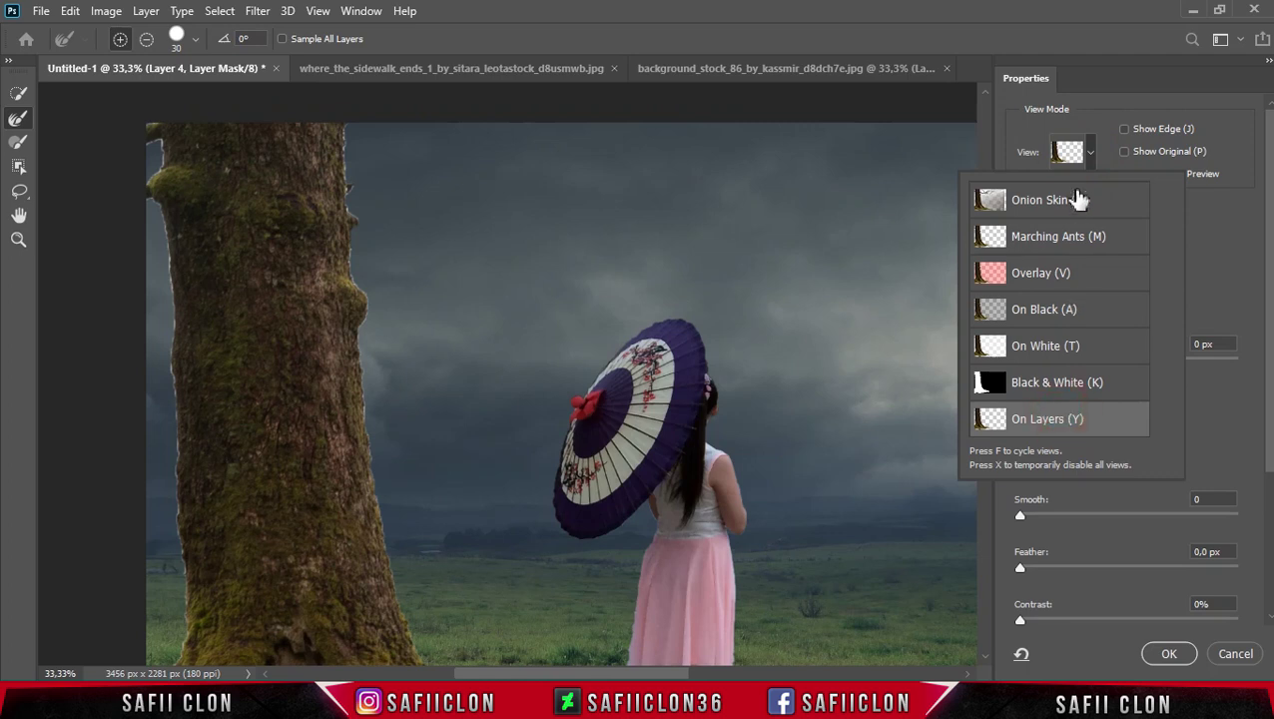
pyautogui.click(1094, 177)
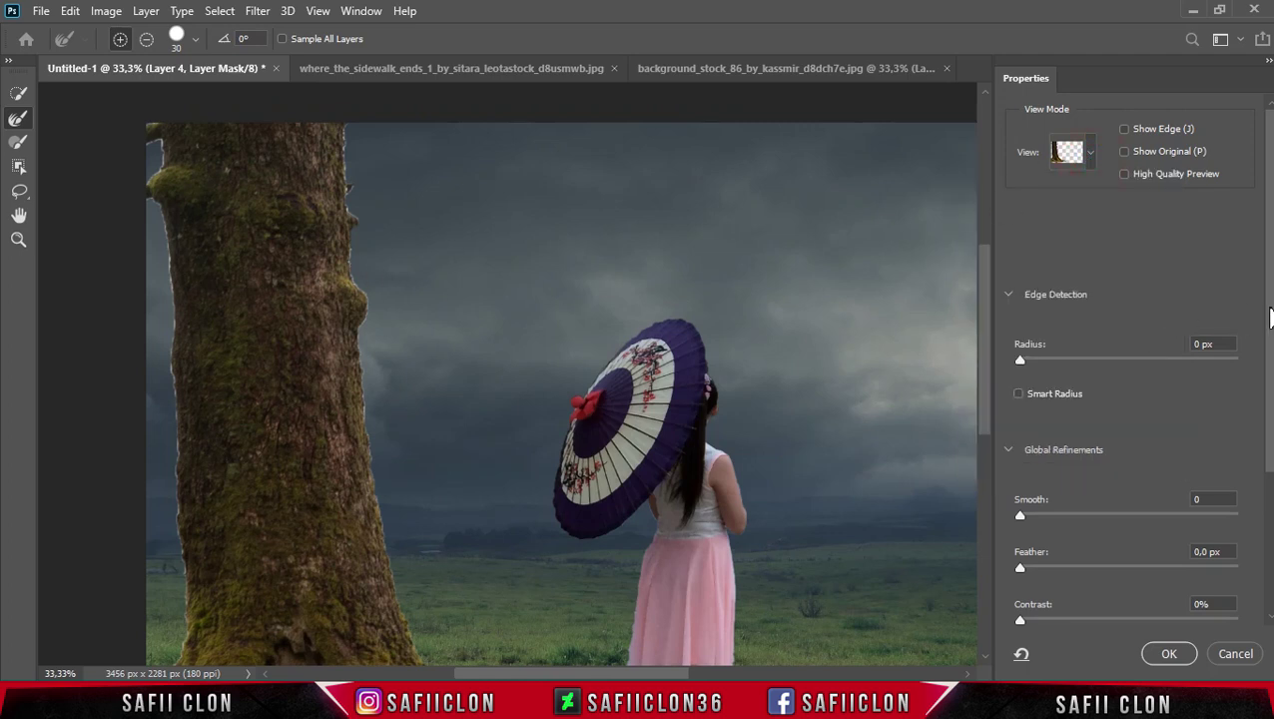
pyautogui.scroll(-5, 1260, 312)
# Set Shift Edge -41%, Contrast 15% and Feather 2.5 px, then apply the mask
pyautogui.moveTo(1129, 473); pyautogui.dragTo(1099, 474)
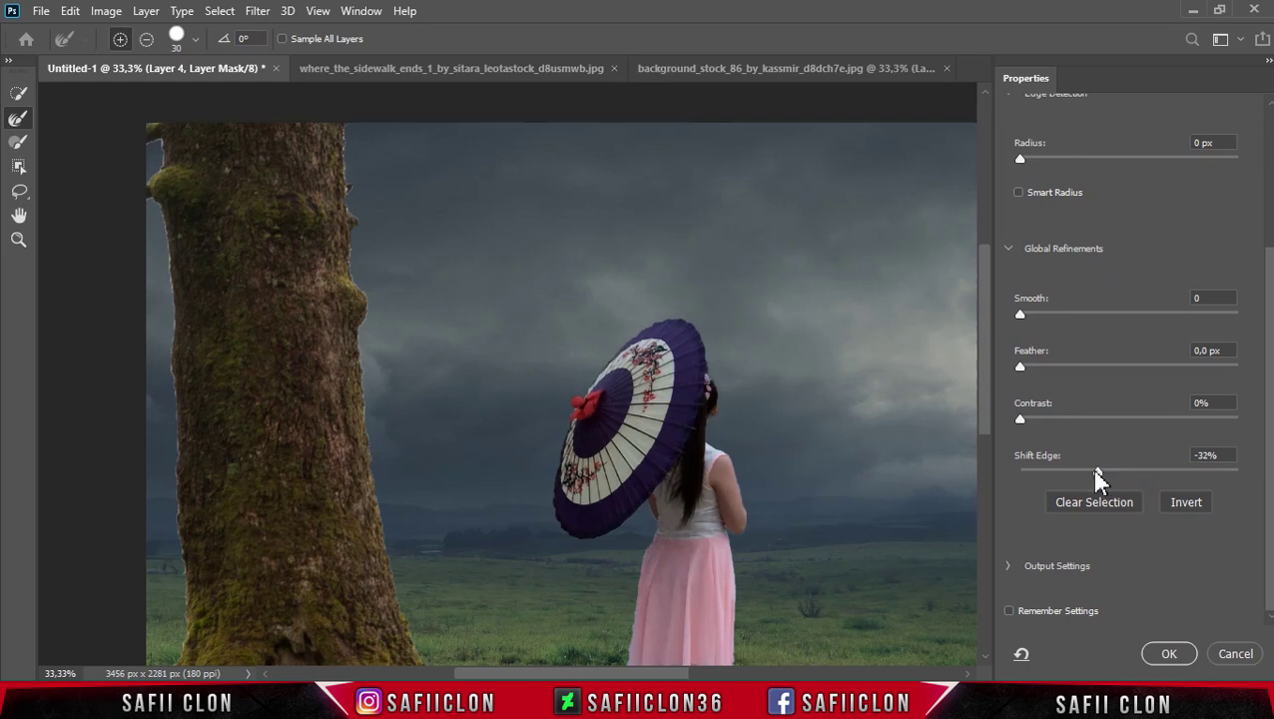
pyautogui.moveTo(1095, 479); pyautogui.dragTo(1086, 471)
pyautogui.moveTo(1021, 419); pyautogui.dragTo(1062, 427)
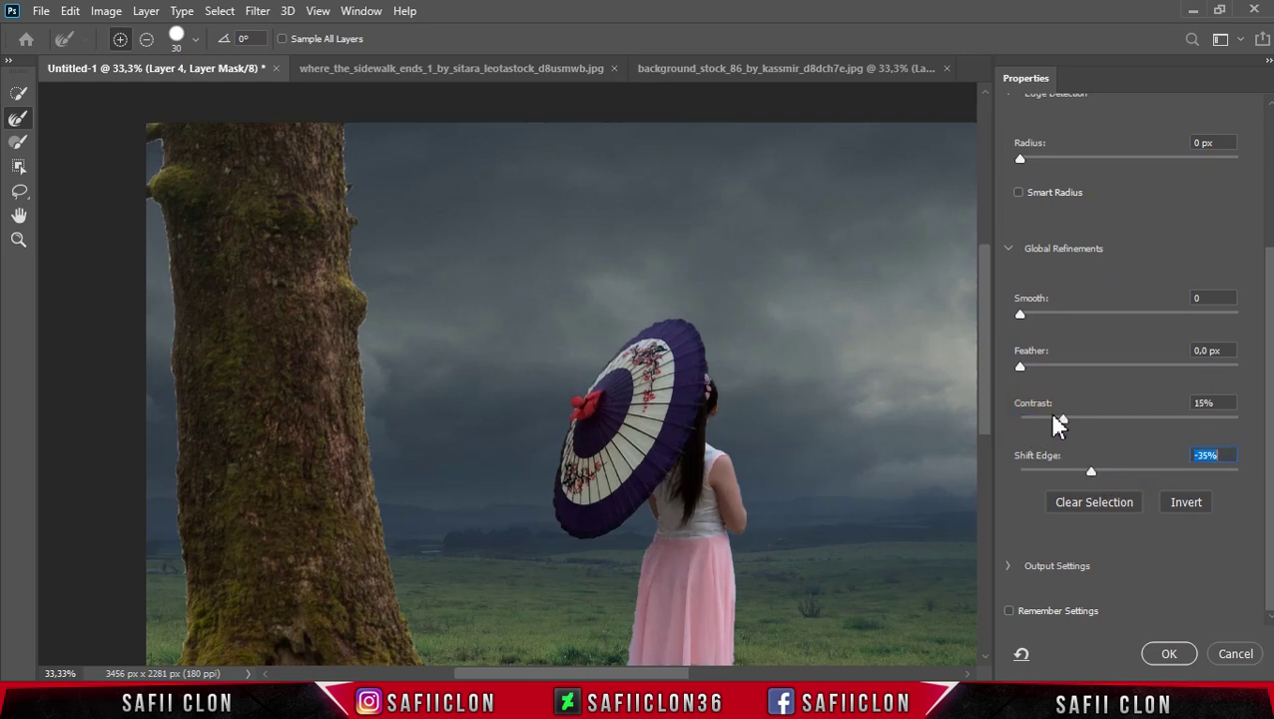
pyautogui.click(1020, 368)
pyautogui.moveTo(1044, 375); pyautogui.dragTo(1058, 376)
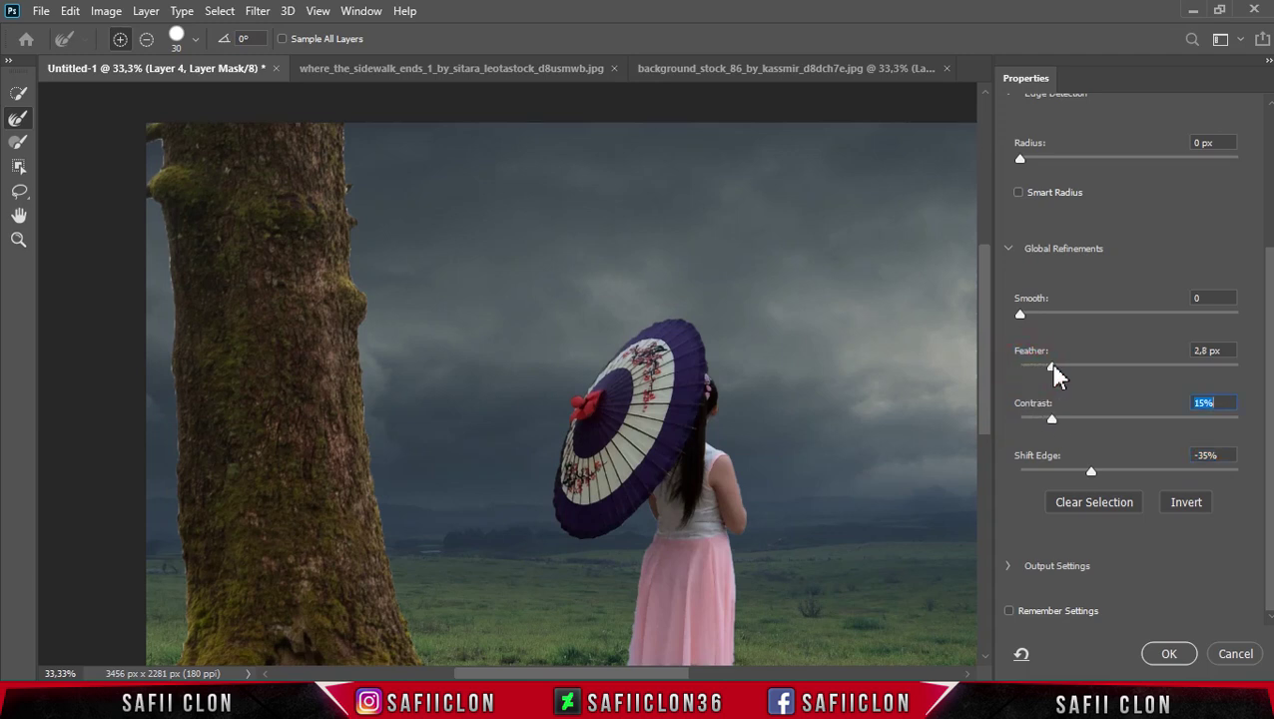
pyautogui.moveTo(1056, 375); pyautogui.dragTo(1056, 376)
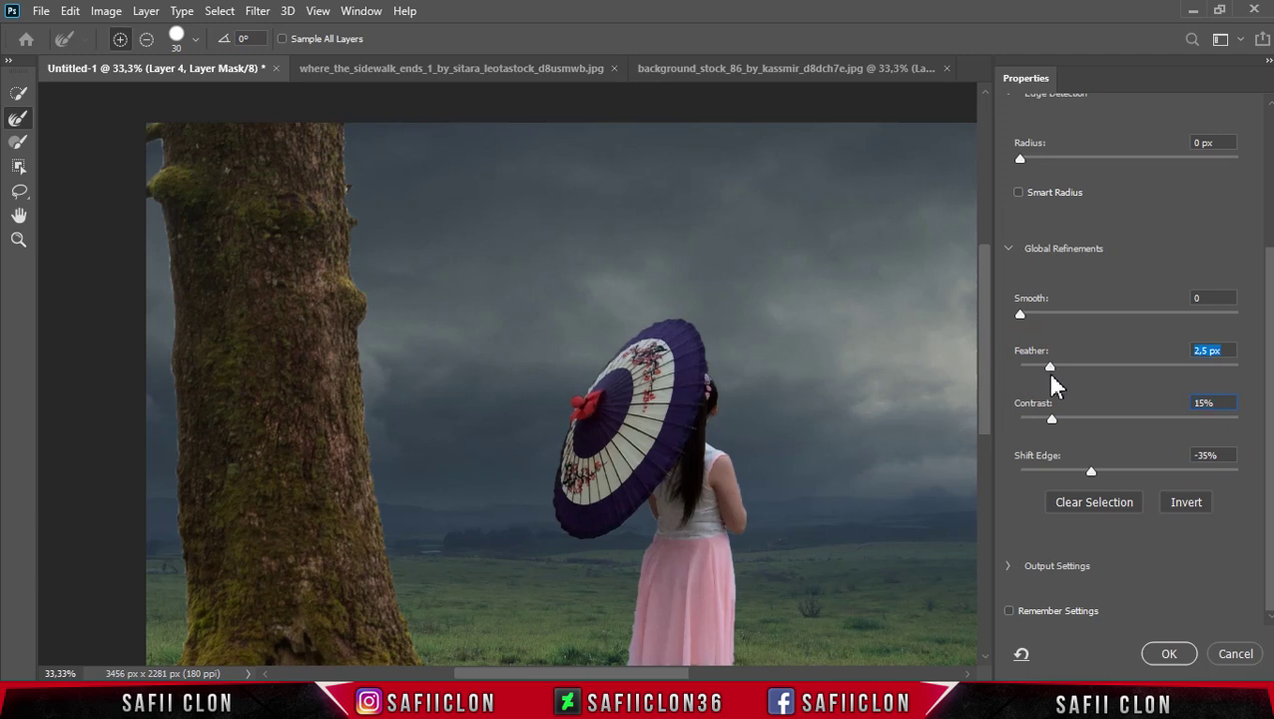
pyautogui.click(1088, 477)
pyautogui.scroll(-2, 995, 344)
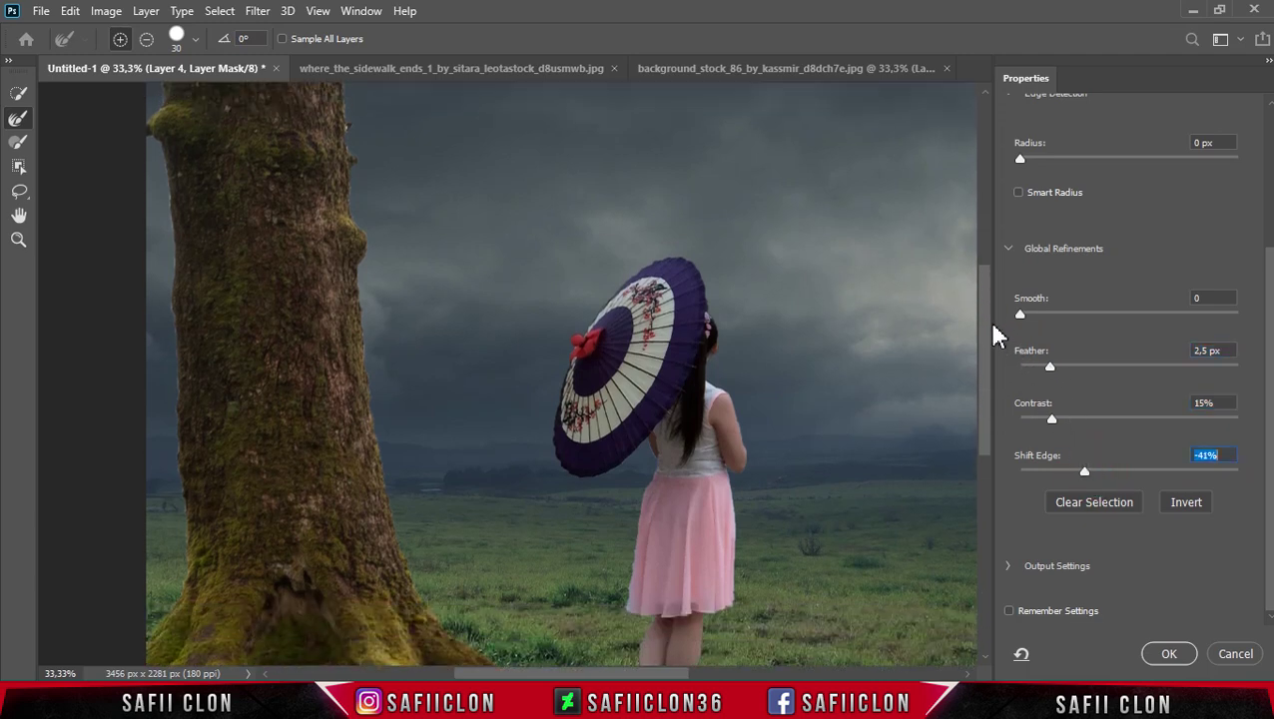
pyautogui.scroll(1, 995, 340)
pyautogui.click(1168, 655)
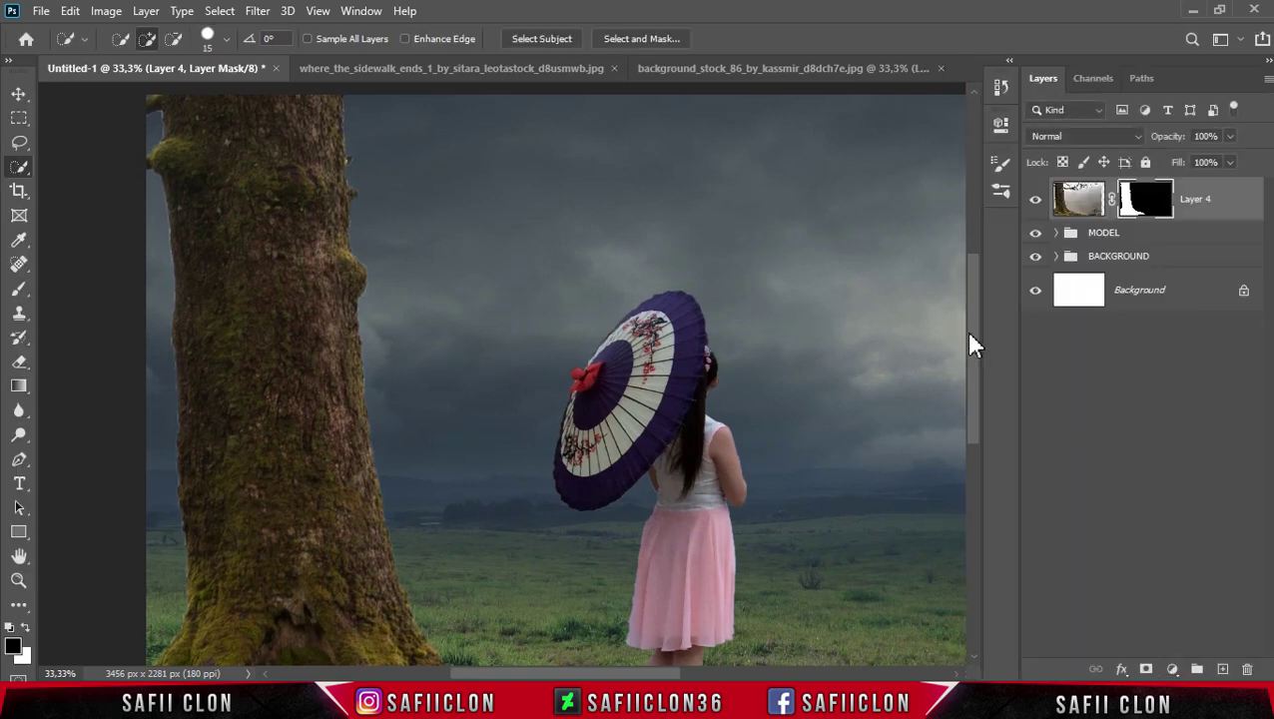
# Set up a Soft Round brush at about 187 px and 14% opacity
pyautogui.scroll(-1, 970, 340)
pyautogui.hotkey('ctrl', '-')
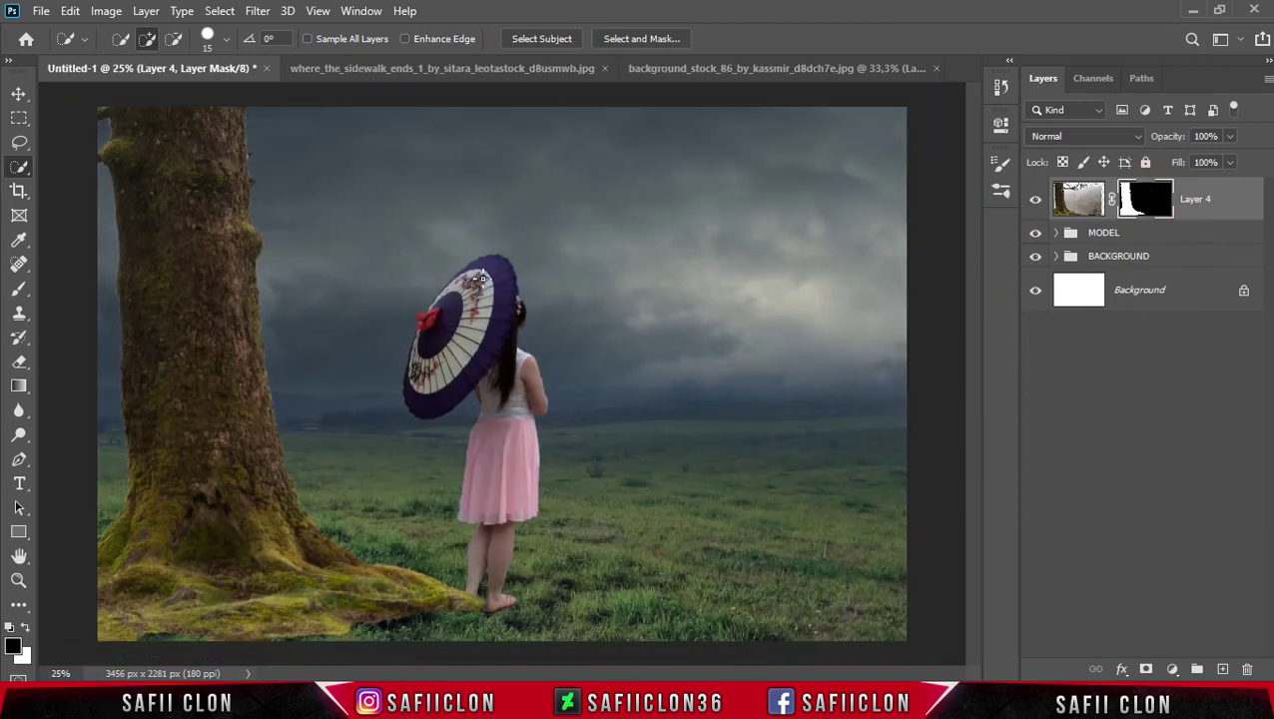
pyautogui.click(19, 288)
pyautogui.click(90, 289)
pyautogui.click(135, 40)
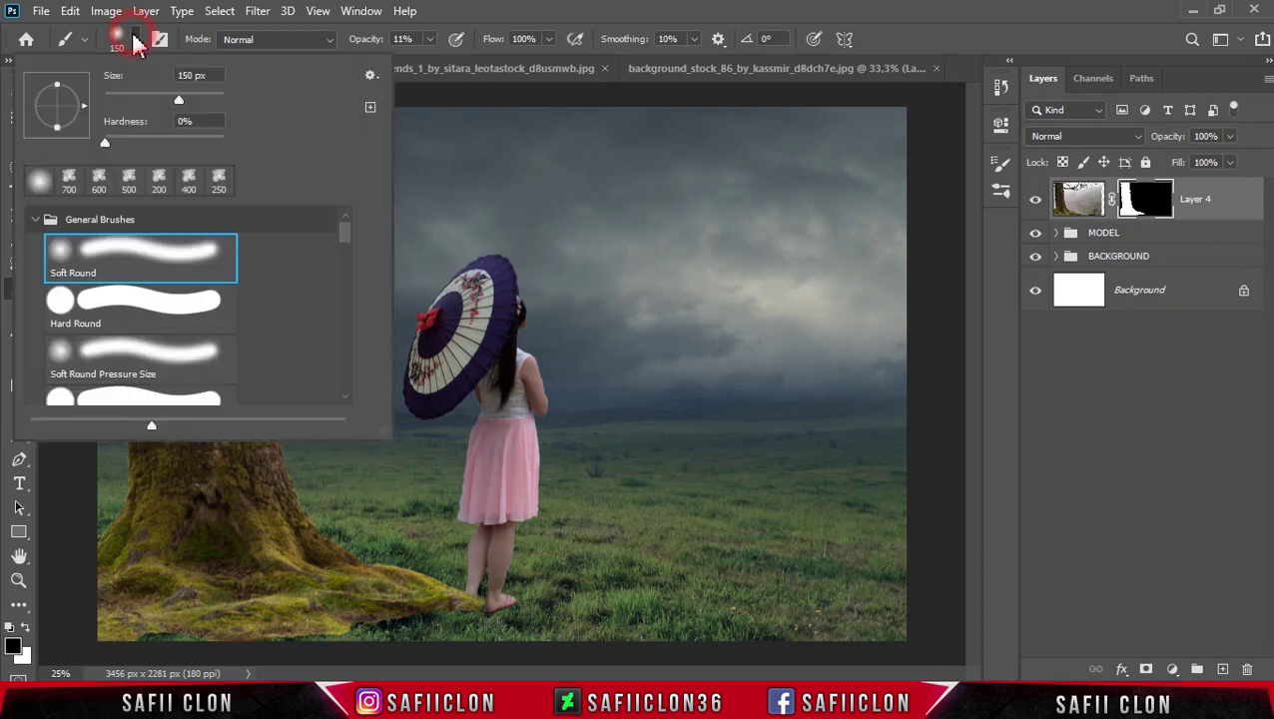
pyautogui.click(136, 275)
pyautogui.moveTo(180, 100); pyautogui.dragTo(193, 104)
pyautogui.click(134, 41)
pyautogui.click(430, 40)
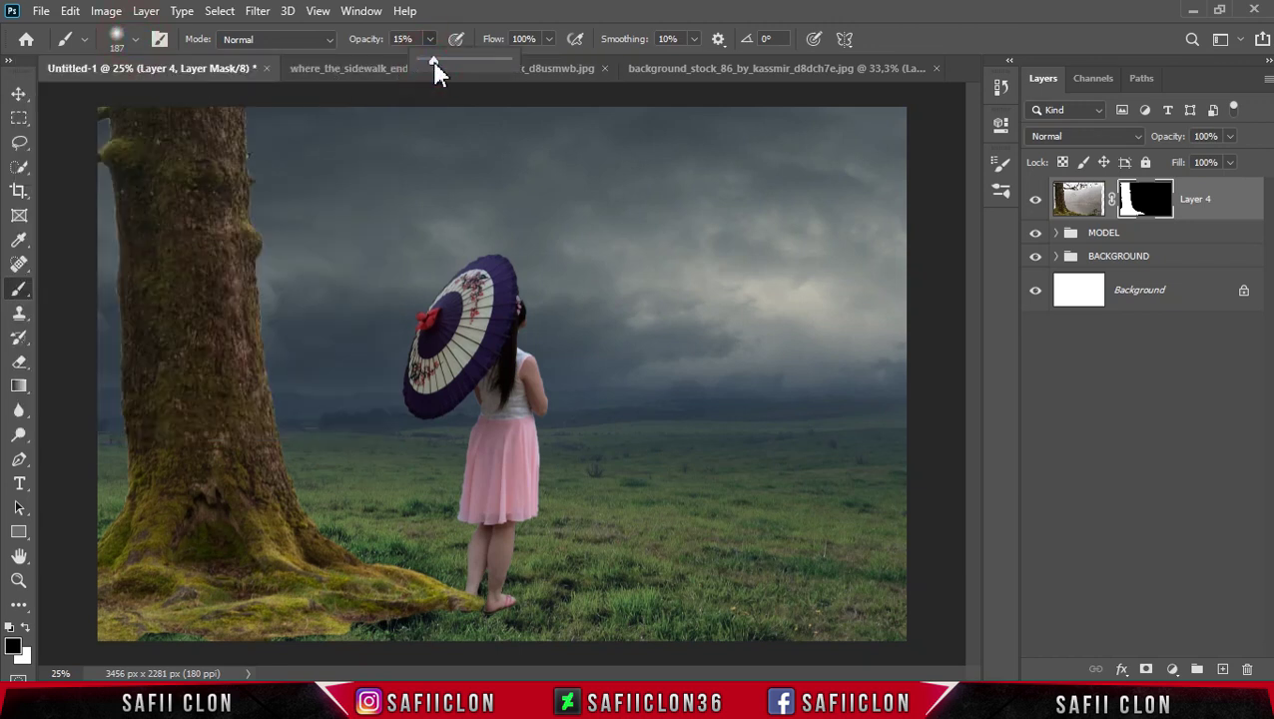
pyautogui.click(433, 41)
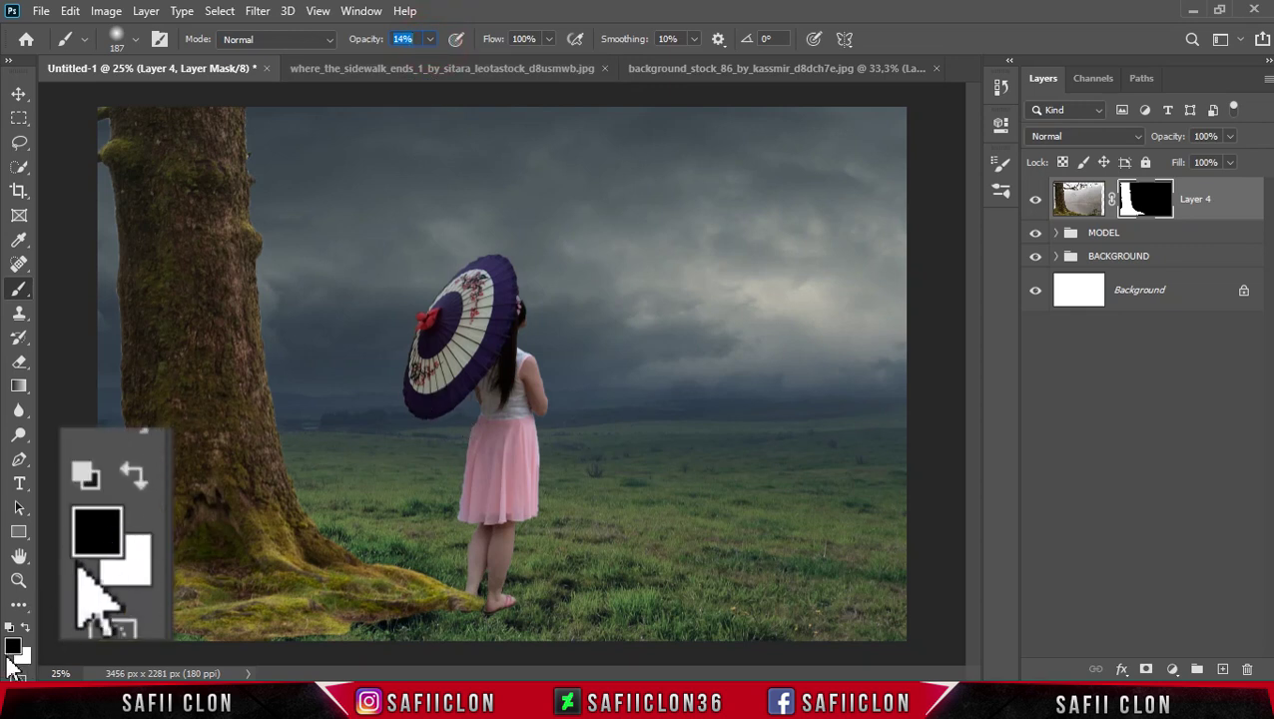
# Paint black on Layer 4's mask to blend the tree root and area near the girl's feet
pyautogui.press(']')
pyautogui.press(']')
pyautogui.press(']')
pyautogui.moveTo(476, 614)
pyautogui.mouseDown()
pyautogui.moveTo(419, 603)
pyautogui.moveTo(381, 621)
pyautogui.moveTo(91, 614)
pyautogui.moveTo(196, 625)
pyautogui.moveTo(80, 636)
pyautogui.moveTo(232, 631)
pyautogui.moveTo(114, 617)
pyautogui.mouseUp()
pyautogui.press('[')
pyautogui.press('[')
pyautogui.press('[')
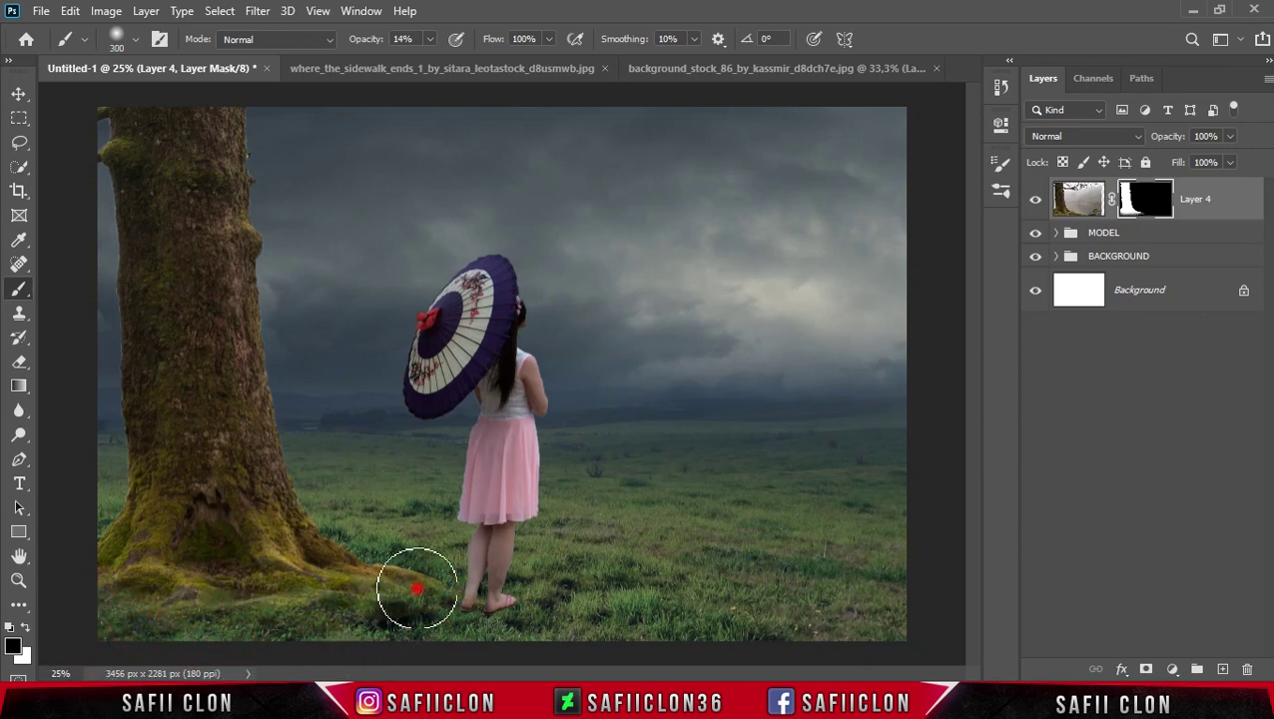
pyautogui.moveTo(410, 569); pyautogui.dragTo(435, 593)
pyautogui.press(']')
pyautogui.press(']')
pyautogui.hotkey('ctrl', '-')
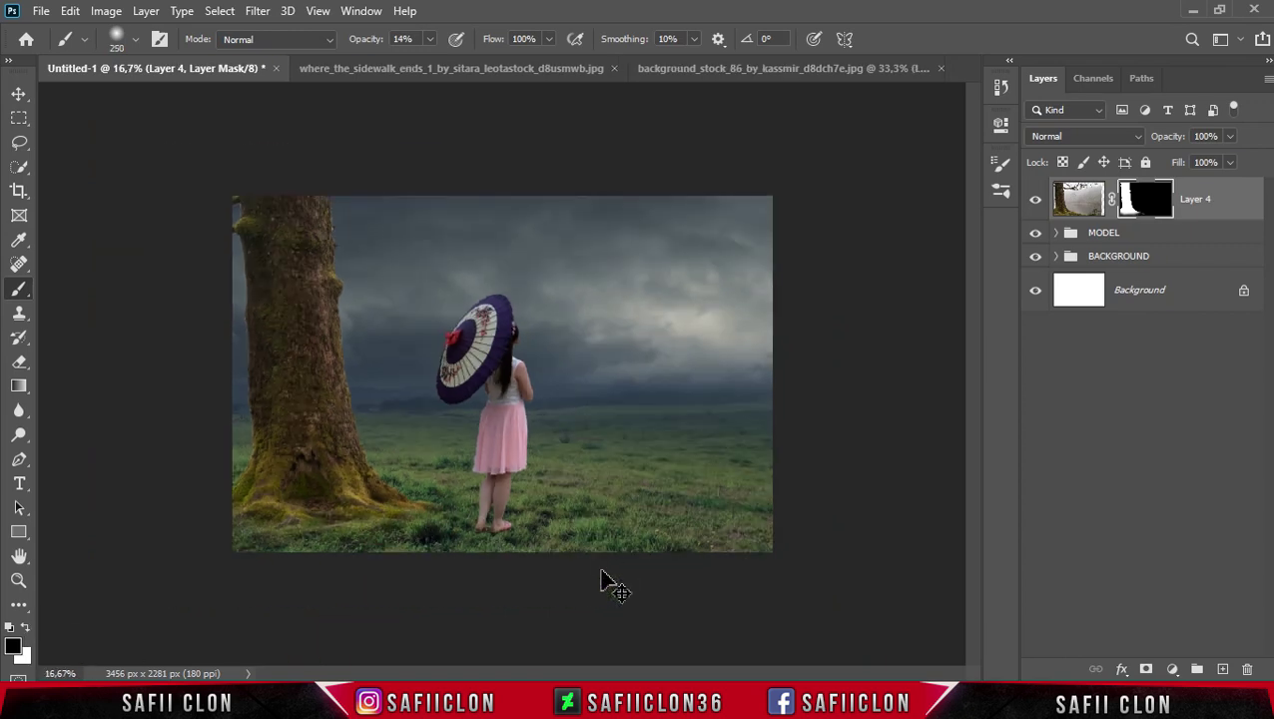
# Paint white on the mask to faintly restore parts of the tree base
pyautogui.click(25, 627)
pyautogui.moveTo(289, 542); pyautogui.dragTo(331, 547)
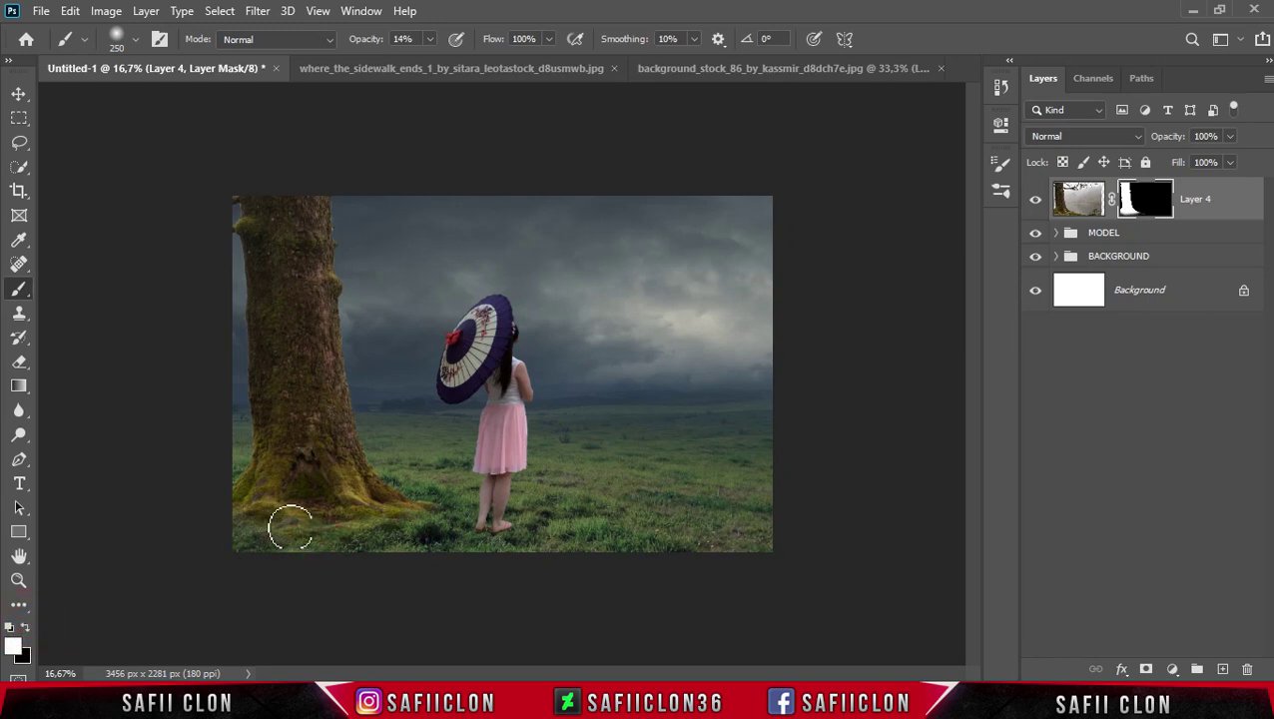
pyautogui.moveTo(251, 529); pyautogui.dragTo(208, 554)
pyautogui.moveTo(395, 531); pyautogui.dragTo(383, 531)
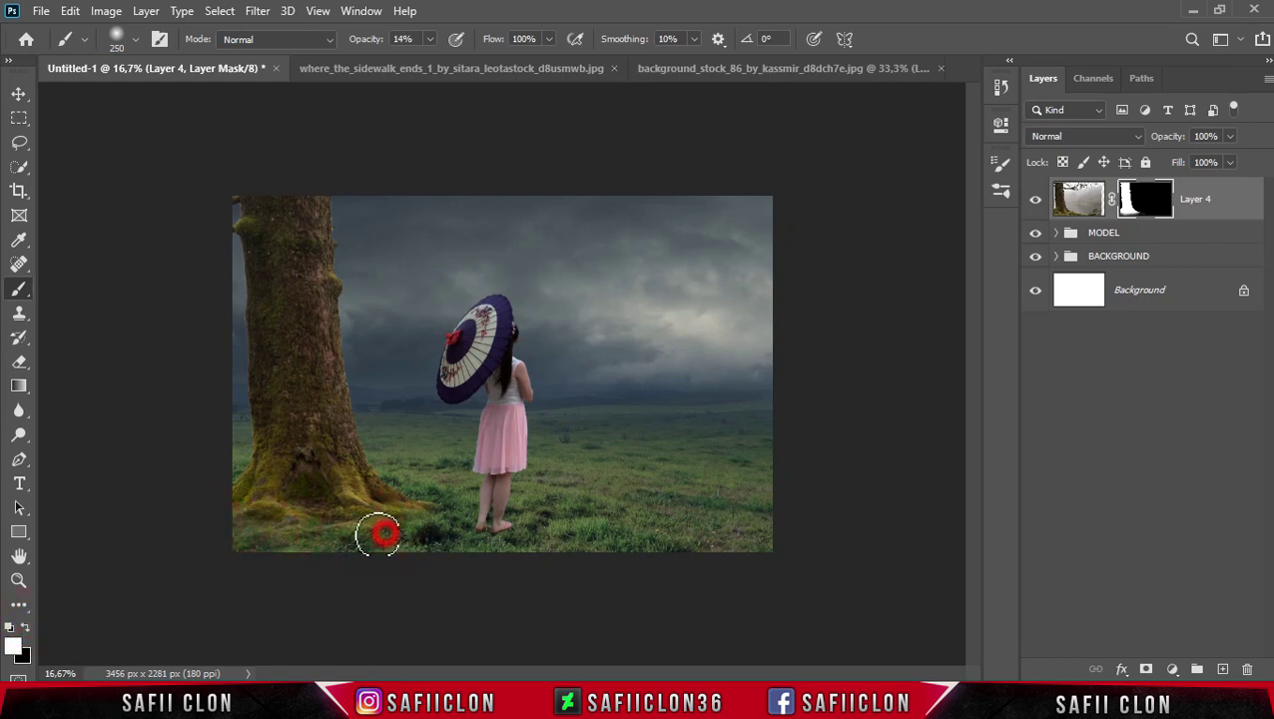
pyautogui.click(1232, 196)
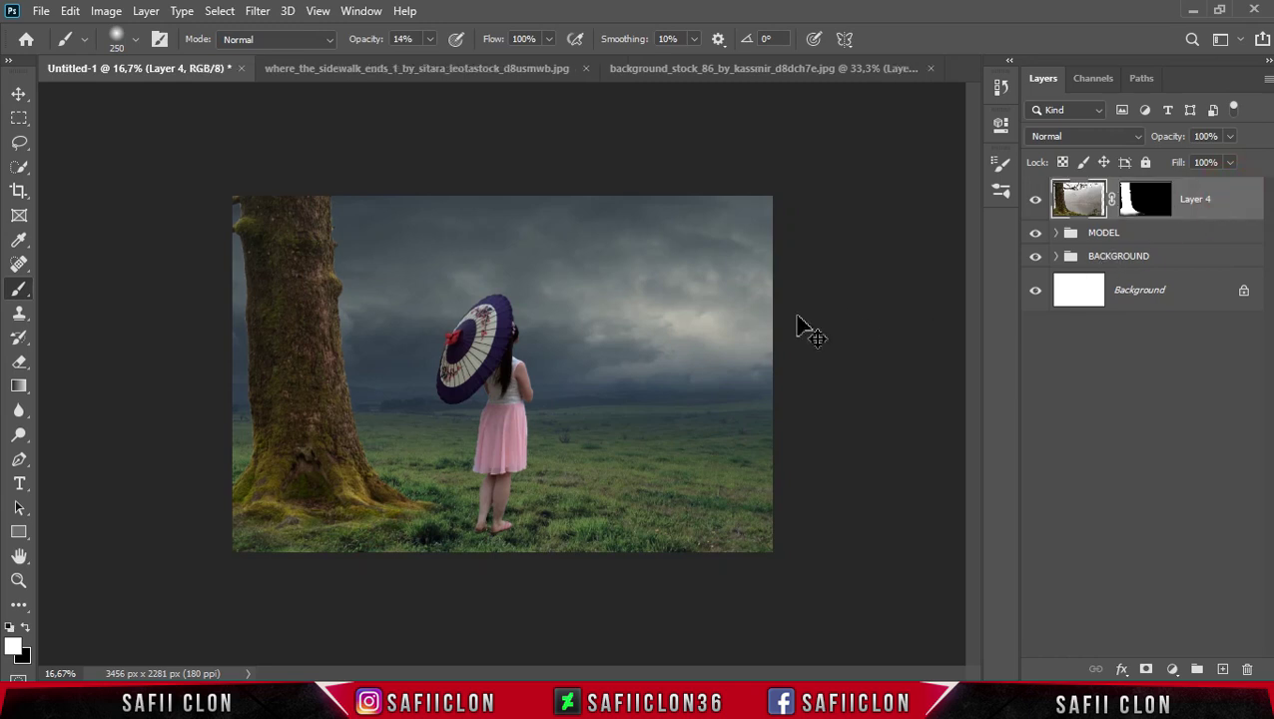
pyautogui.hotkey('ctrl', 't')
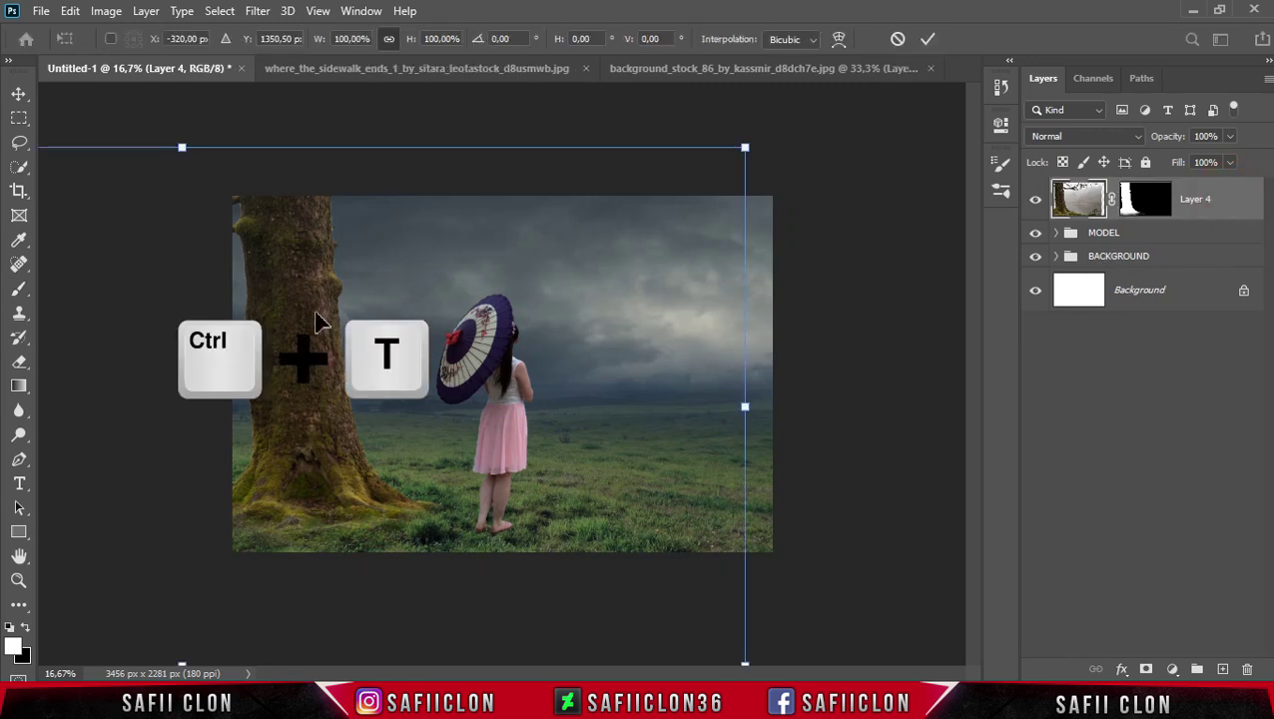
# Move the tree and resize it from its corner, side and top handles
pyautogui.moveTo(308, 345); pyautogui.dragTo(312, 335)
pyautogui.moveTo(756, 175); pyautogui.dragTo(746, 156)
pyautogui.moveTo(745, 408); pyautogui.dragTo(754, 401)
pyautogui.moveTo(359, 418)
pyautogui.mouseDown()
pyautogui.moveTo(348, 422)
pyautogui.moveTo(364, 430)
pyautogui.mouseUp()
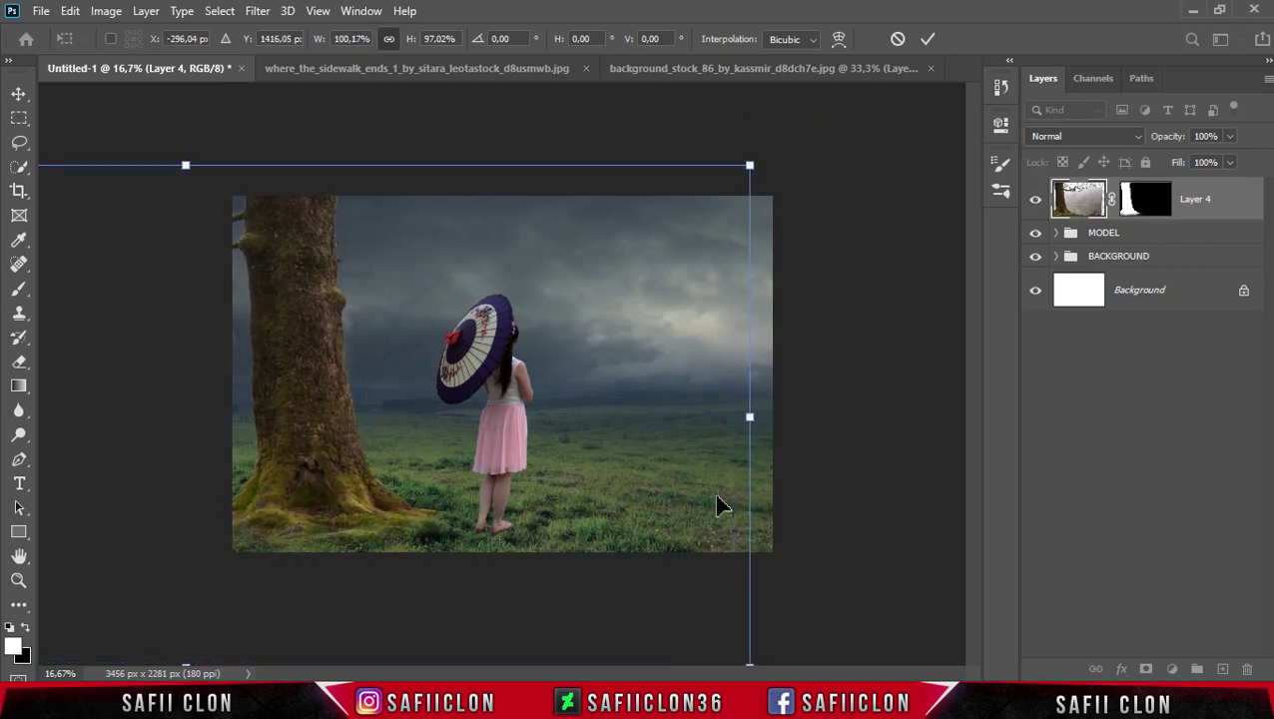
pyautogui.moveTo(190, 166); pyautogui.dragTo(186, 140)
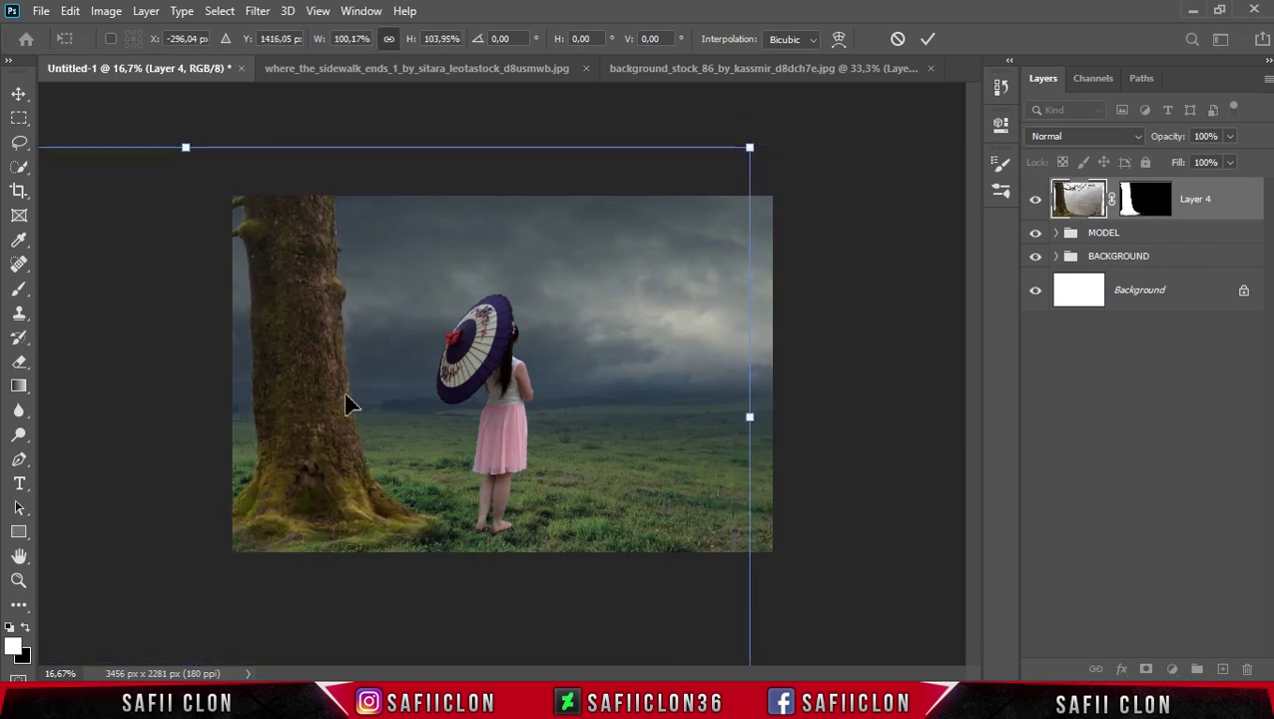
pyautogui.moveTo(346, 403); pyautogui.dragTo(343, 429)
# Fine-tune the tree to about 97% width and 99% height and commit the transform
pyautogui.moveTo(751, 408); pyautogui.dragTo(761, 408)
pyautogui.moveTo(339, 471); pyautogui.dragTo(342, 472)
pyautogui.moveTo(758, 138); pyautogui.dragTo(744, 160)
pyautogui.moveTo(519, 423); pyautogui.dragTo(531, 427)
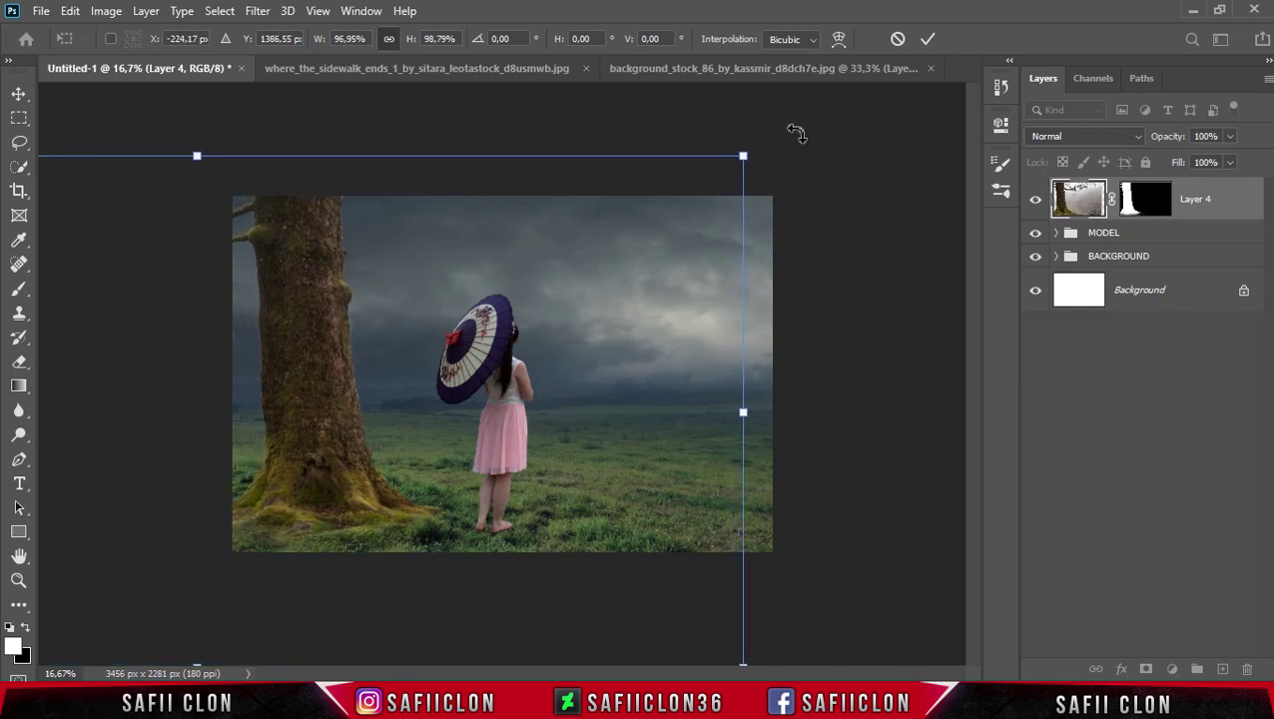
pyautogui.click(927, 39)
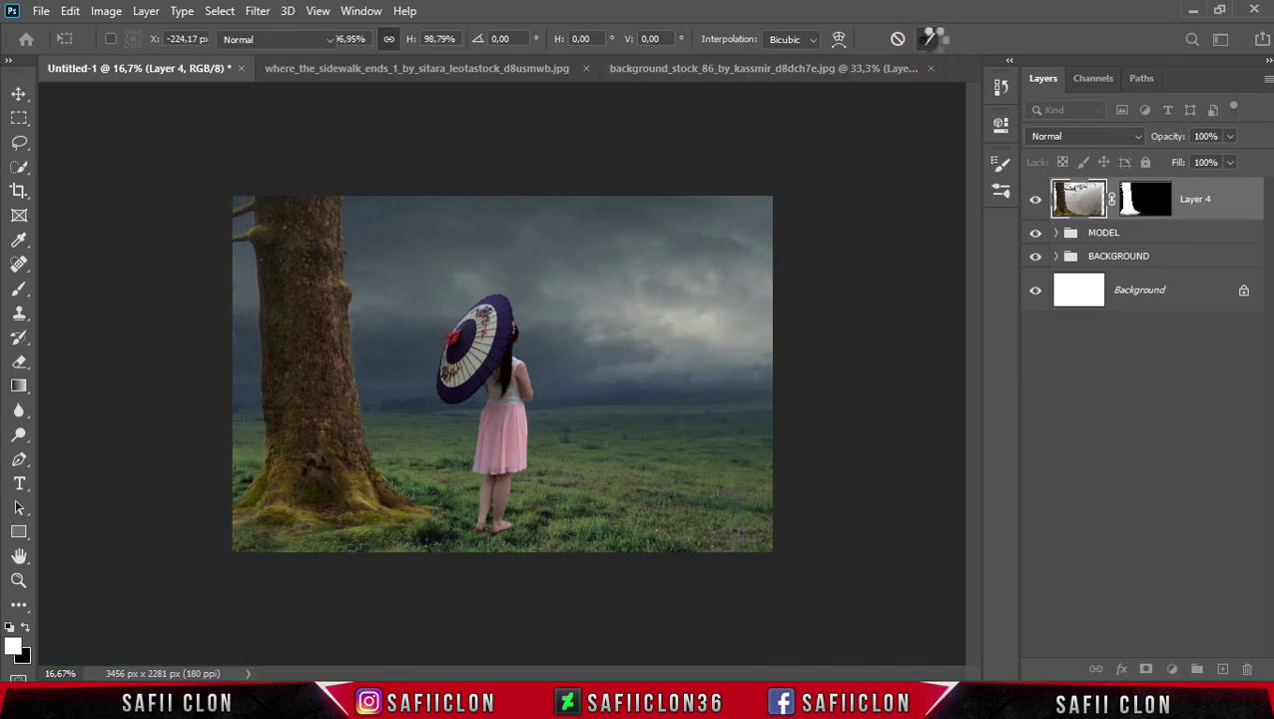
pyautogui.press('b')
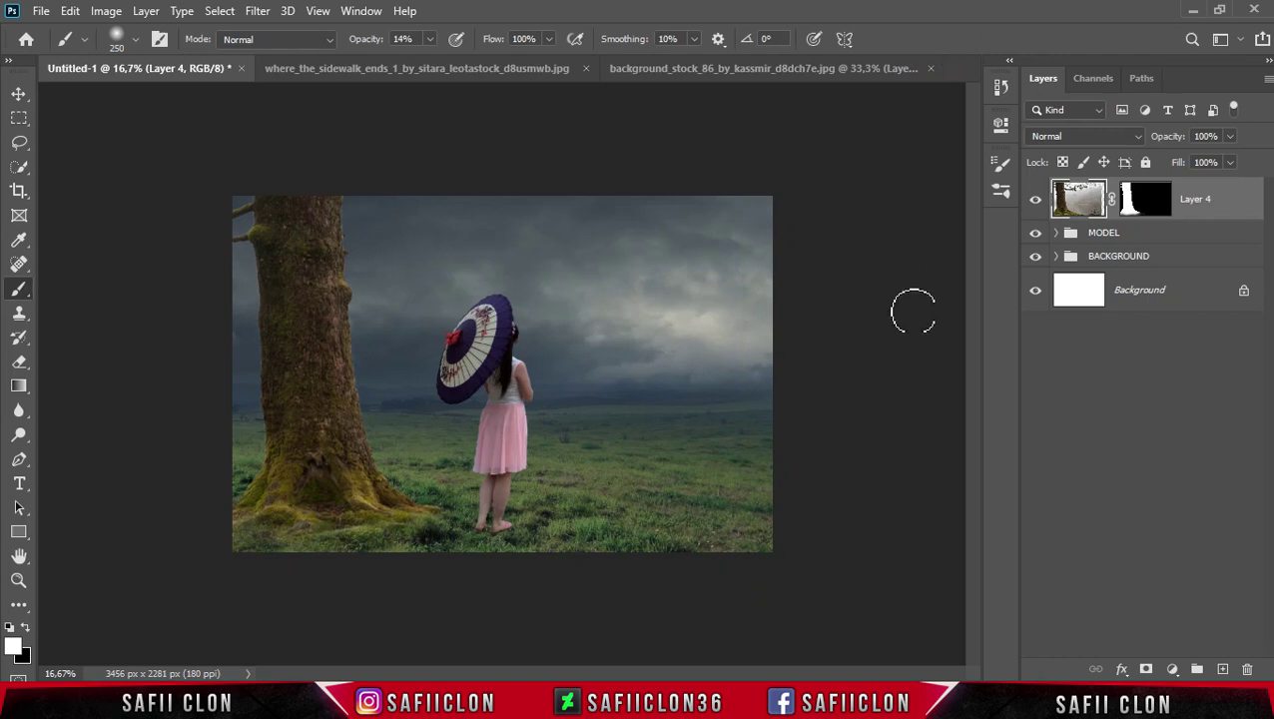
pyautogui.click(1174, 668)
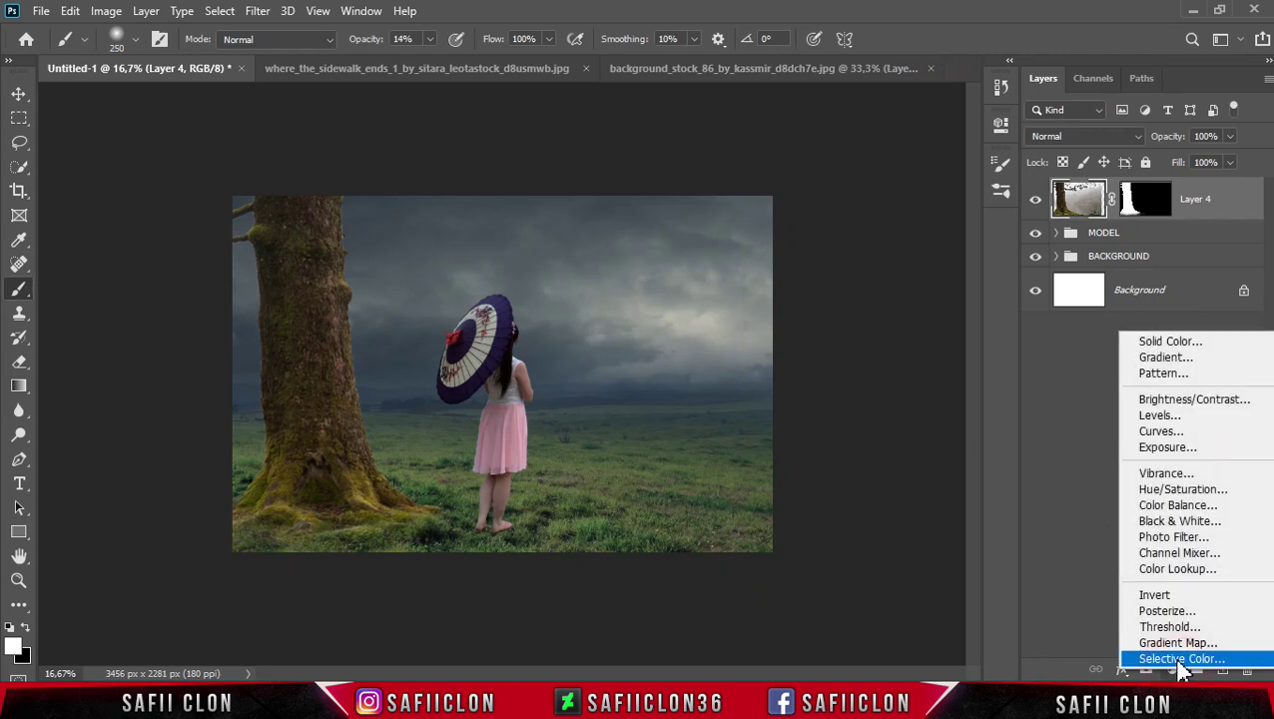
# Add a Color Balance clipped to Layer 4 and shift its shadows toward magenta and yellow
pyautogui.click(1173, 506)
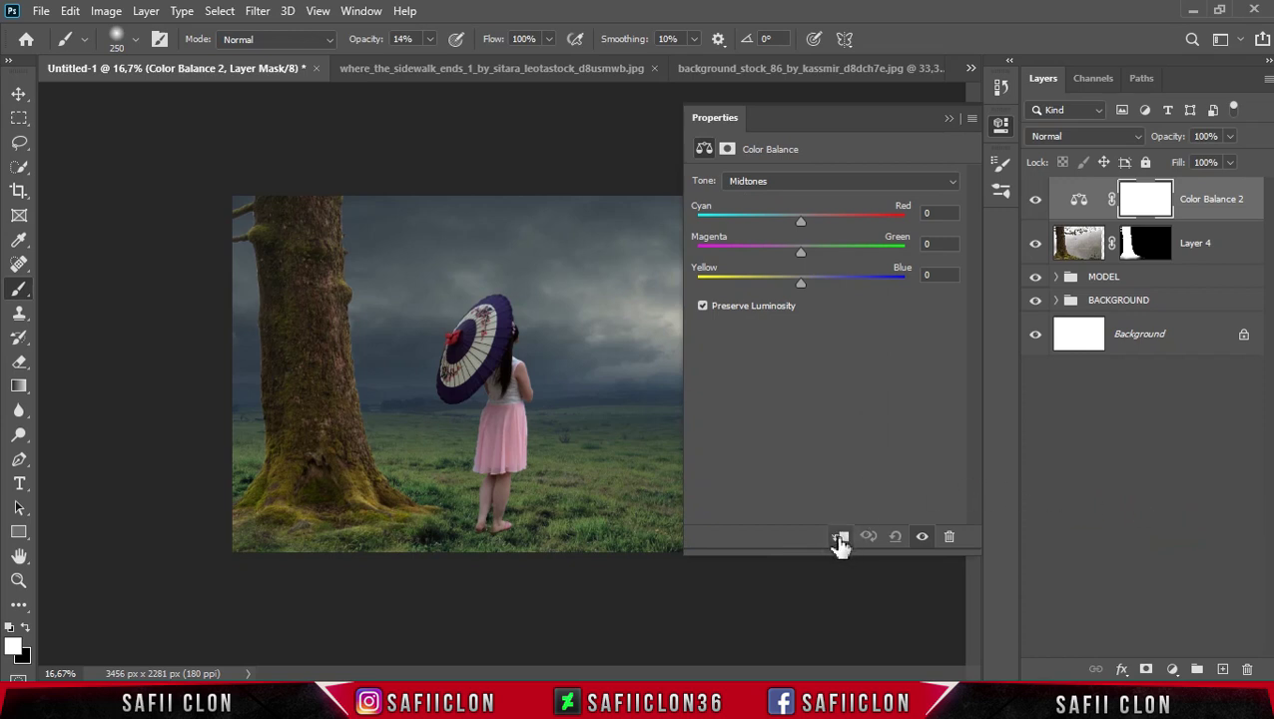
pyautogui.click(840, 538)
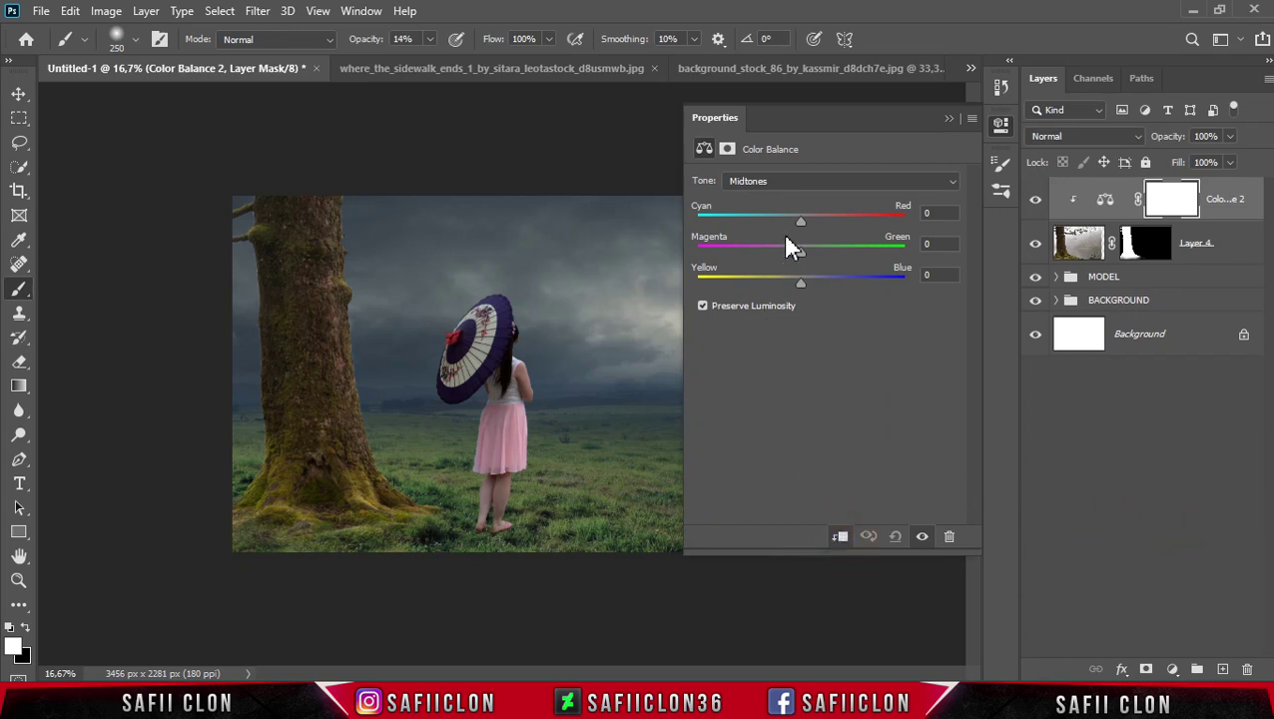
pyautogui.click(799, 181)
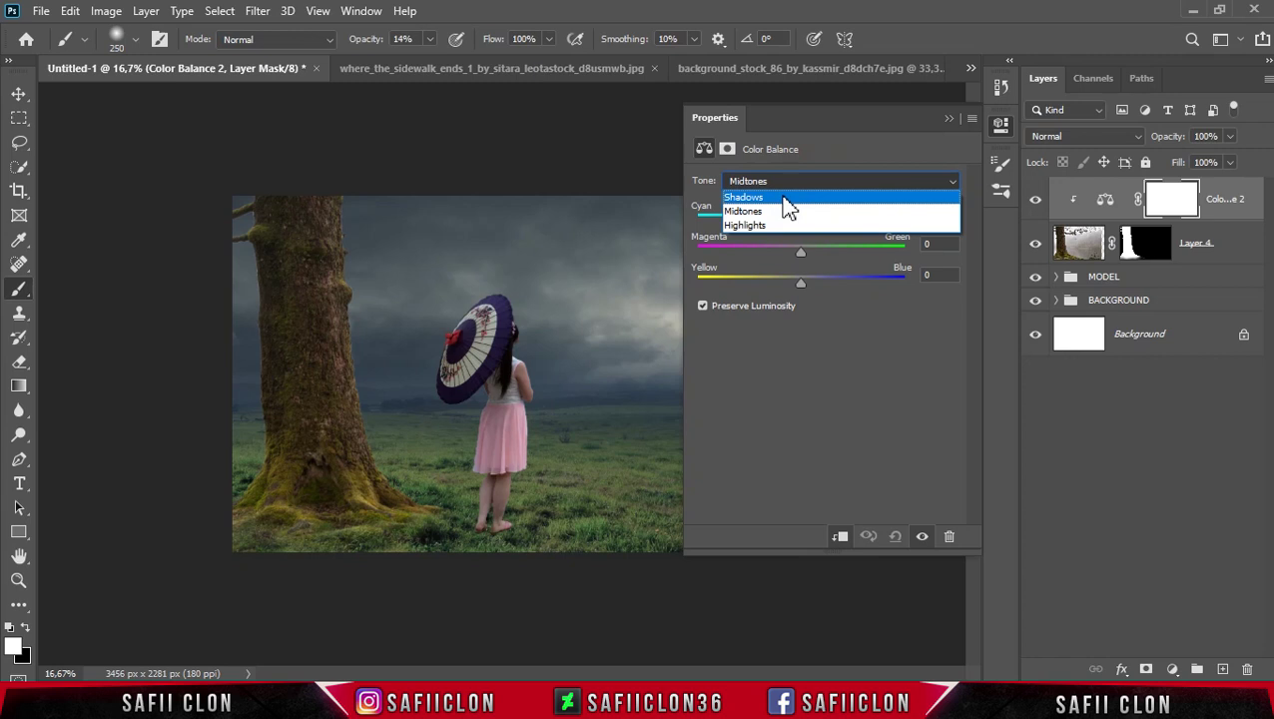
pyautogui.click(784, 198)
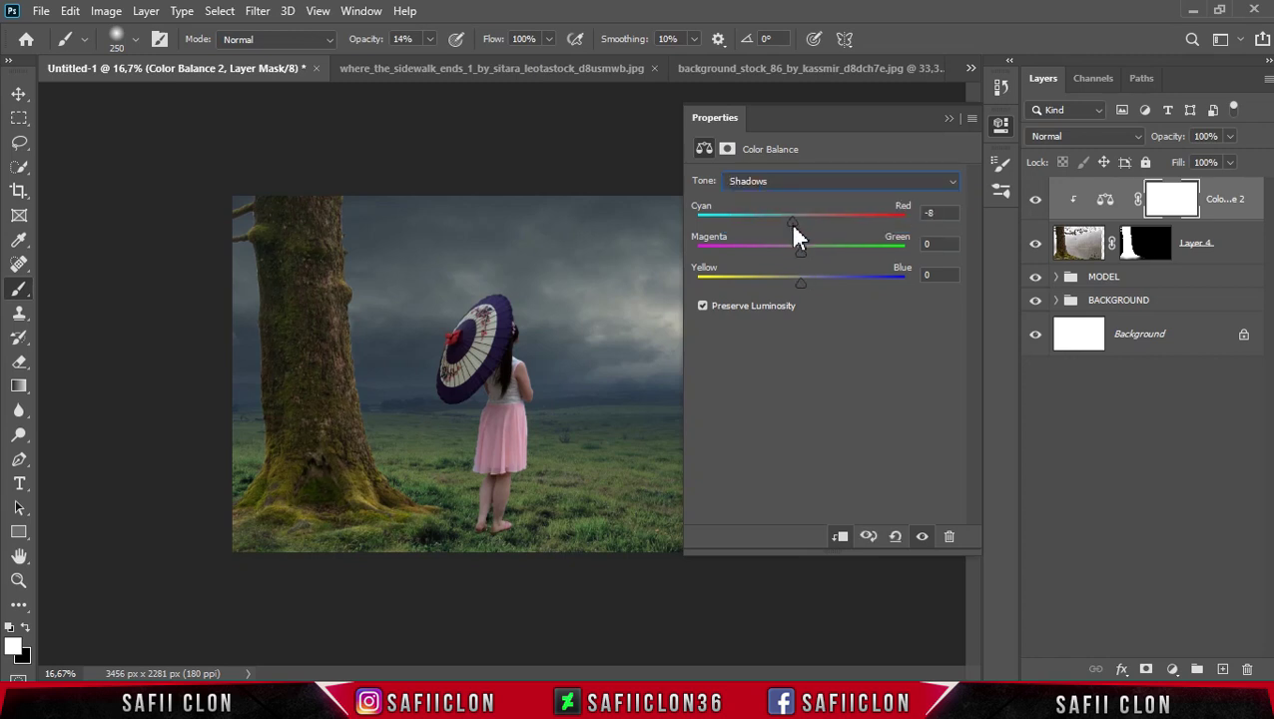
pyautogui.hotkey('ctrl', '+')
pyautogui.moveTo(802, 254); pyautogui.dragTo(799, 253)
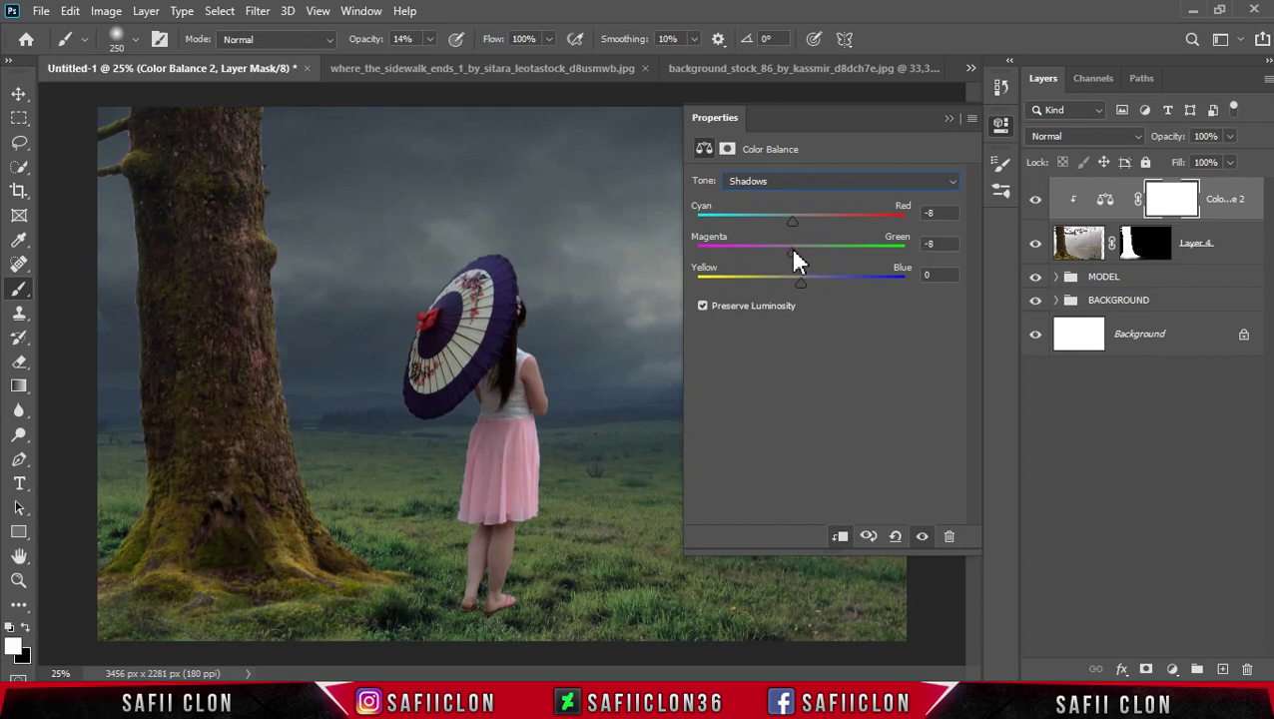
pyautogui.moveTo(802, 284); pyautogui.dragTo(797, 284)
# Shift the Color Balance midtones toward green and slightly toward blue
pyautogui.click(836, 182)
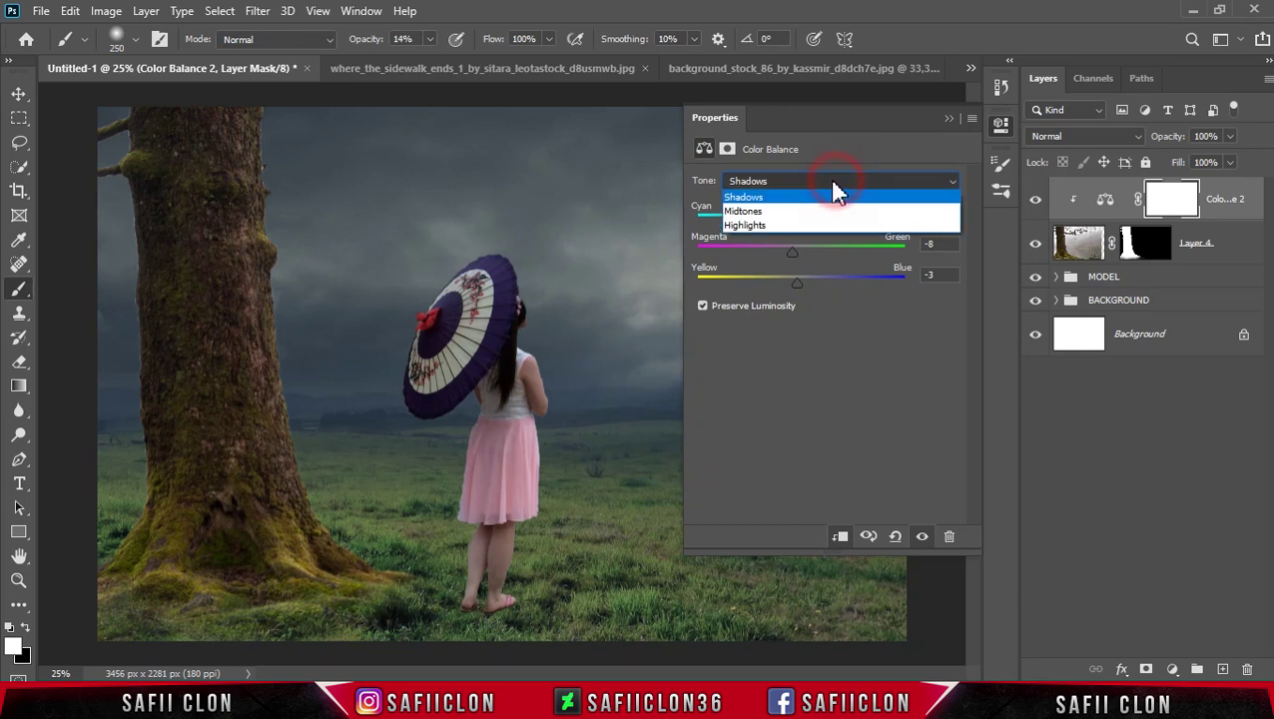
pyautogui.click(798, 212)
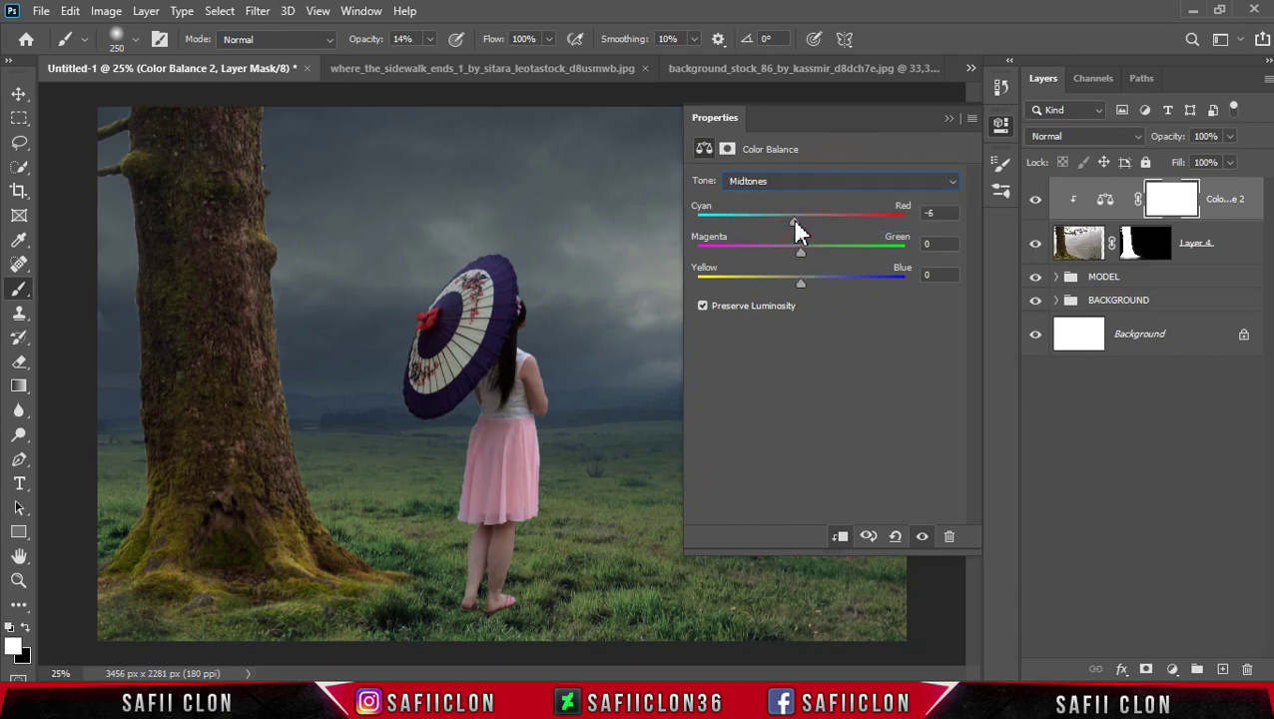
pyautogui.moveTo(803, 250); pyautogui.dragTo(806, 251)
pyautogui.moveTo(804, 290); pyautogui.dragTo(807, 291)
# Set the Color Balance highlights to -8, +5 and +20
pyautogui.click(827, 186)
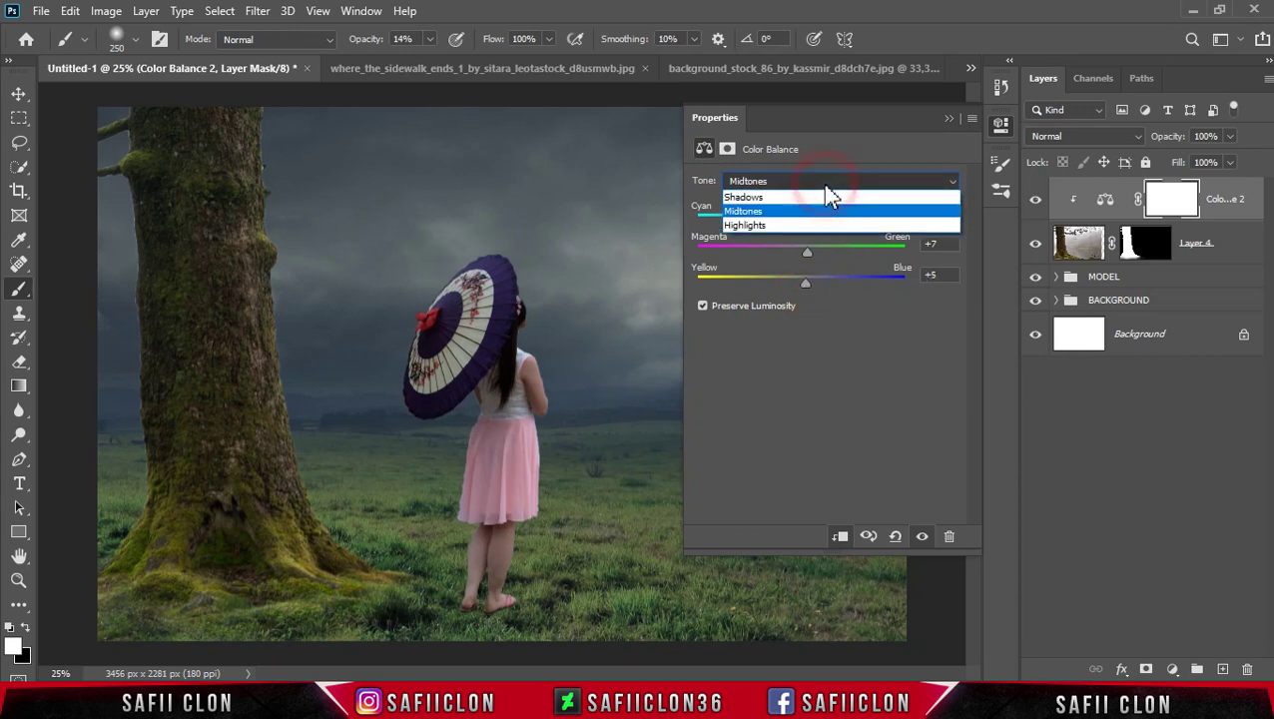
pyautogui.click(787, 224)
pyautogui.moveTo(806, 225); pyautogui.dragTo(792, 229)
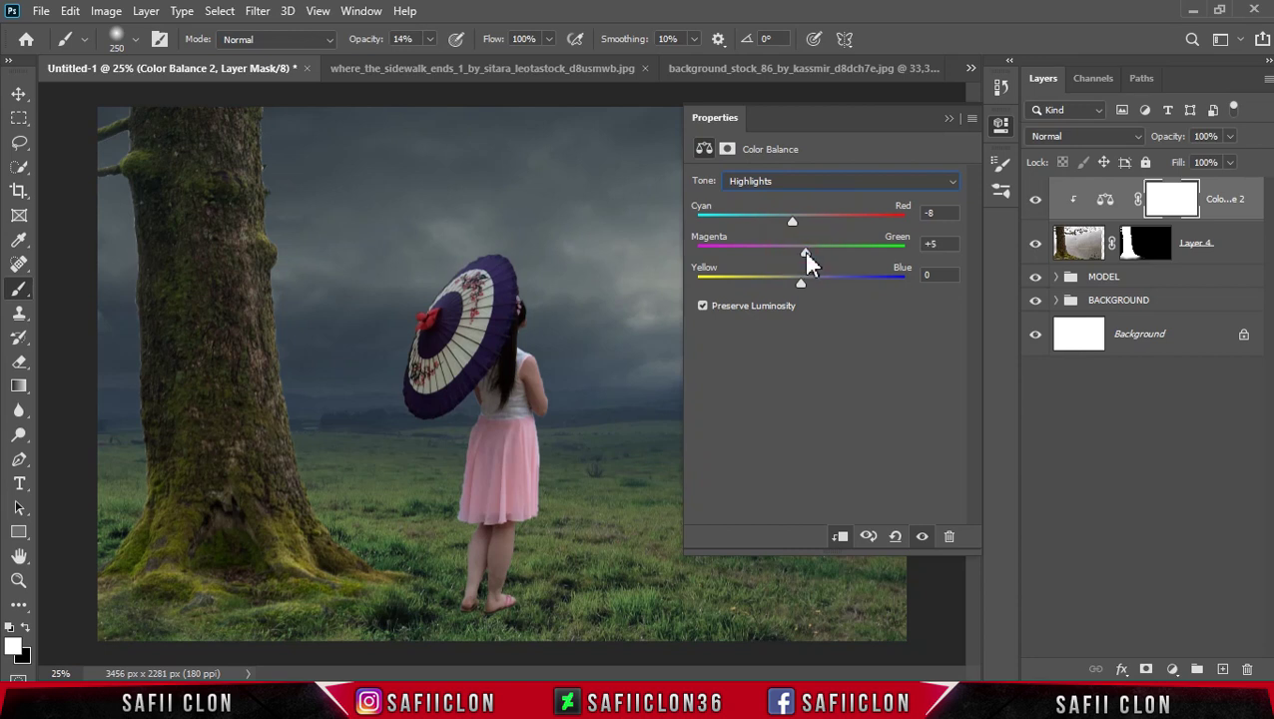
pyautogui.moveTo(802, 284)
pyautogui.mouseDown()
pyautogui.moveTo(848, 285)
pyautogui.moveTo(802, 291)
pyautogui.moveTo(832, 297)
pyautogui.mouseUp()
pyautogui.click(948, 118)
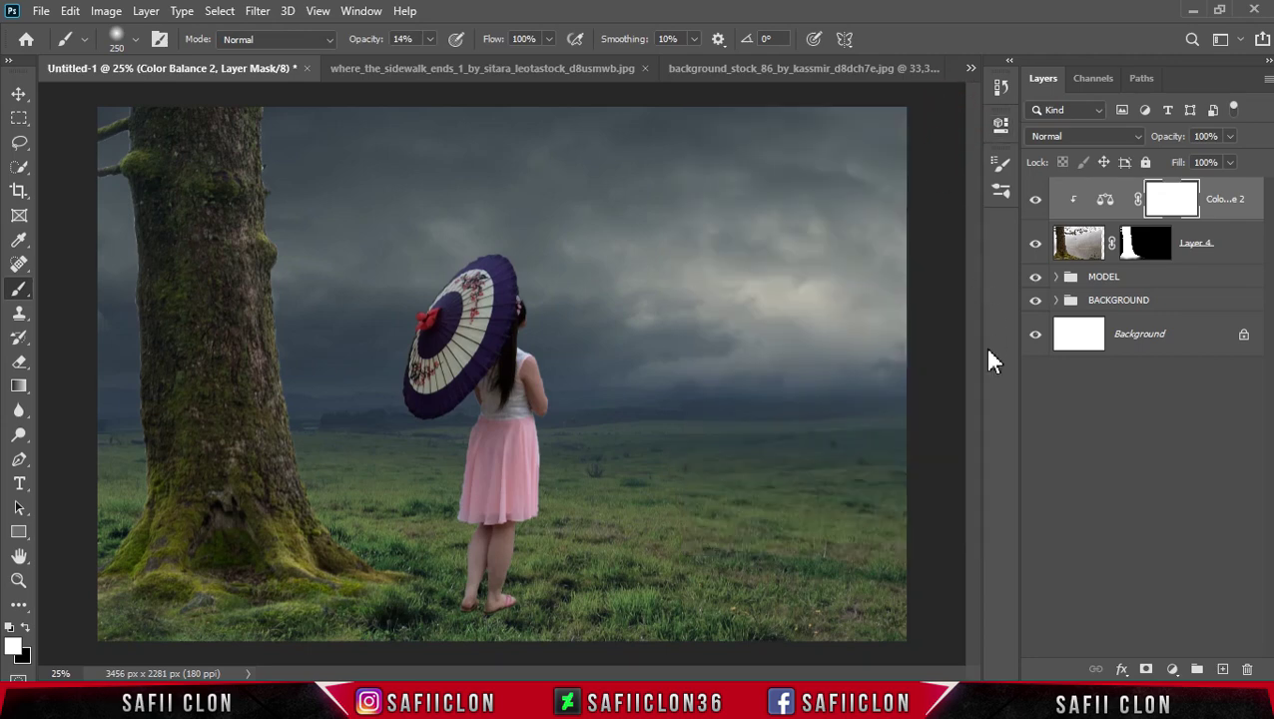
# Add a Hue/Saturation adjustment with saturation -39 and clip it to the tree's Layer 4
pyautogui.click(1172, 669)
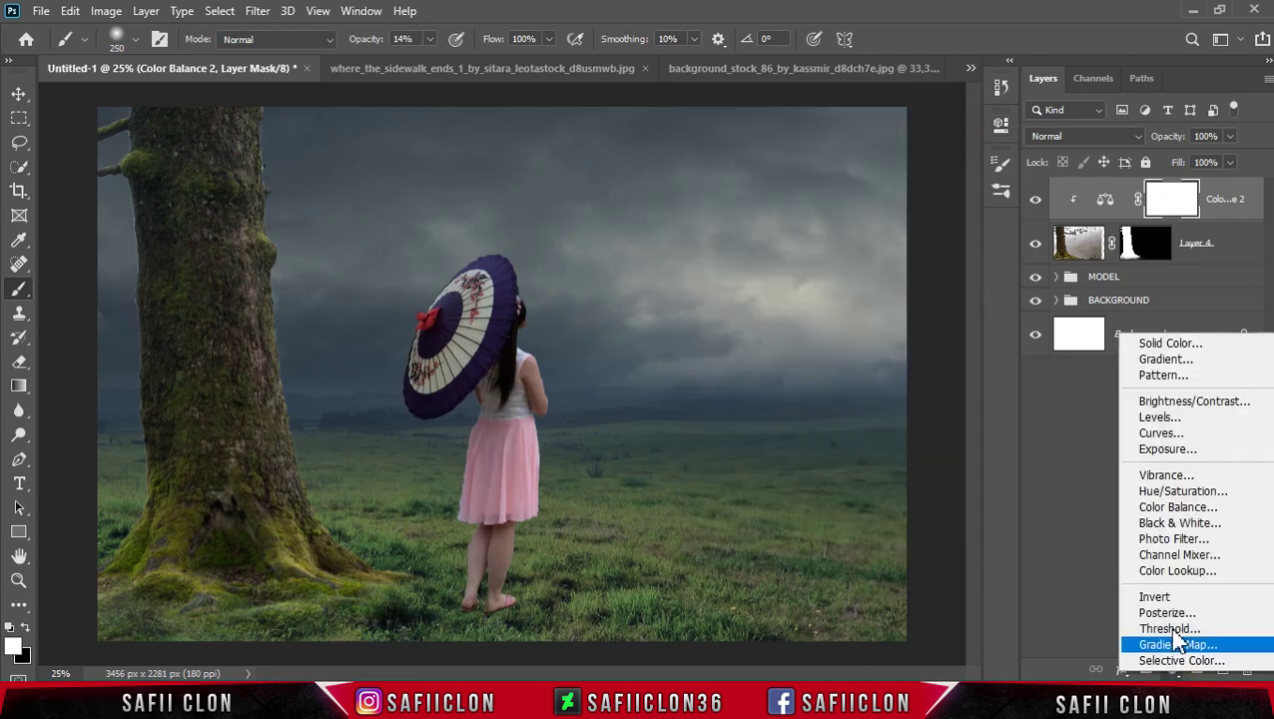
pyautogui.click(1160, 490)
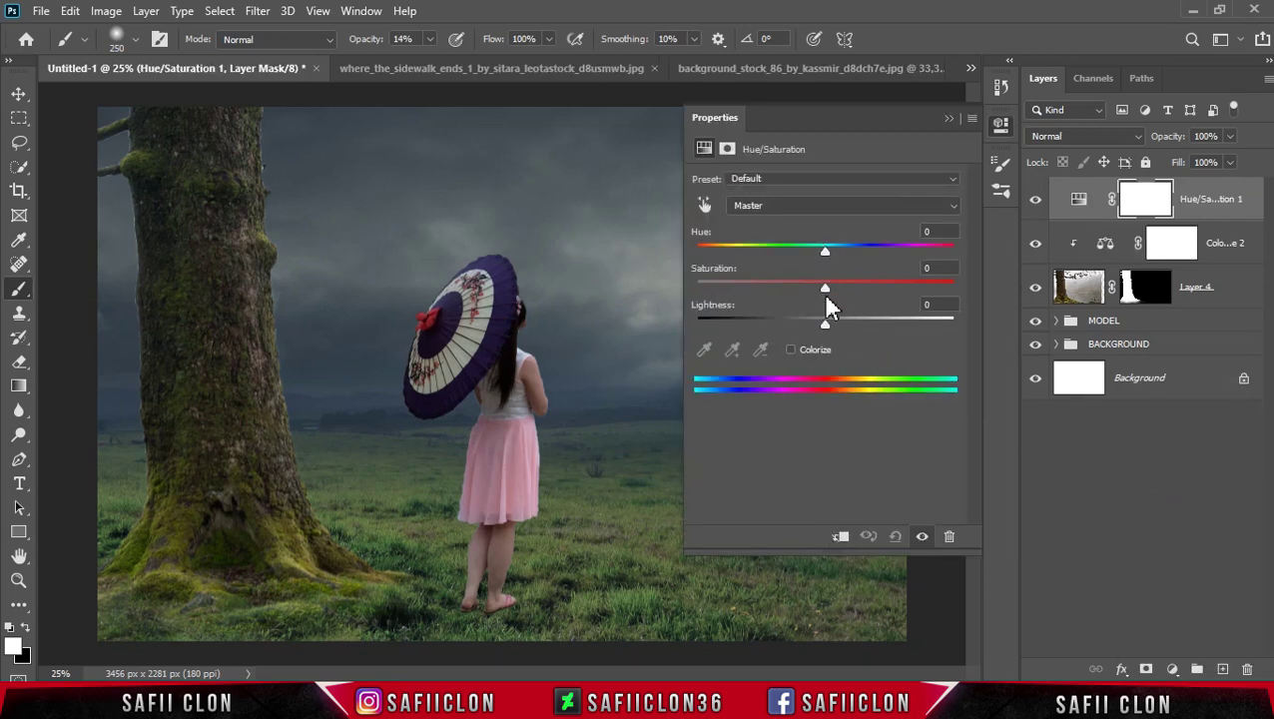
pyautogui.moveTo(825, 286); pyautogui.dragTo(796, 287)
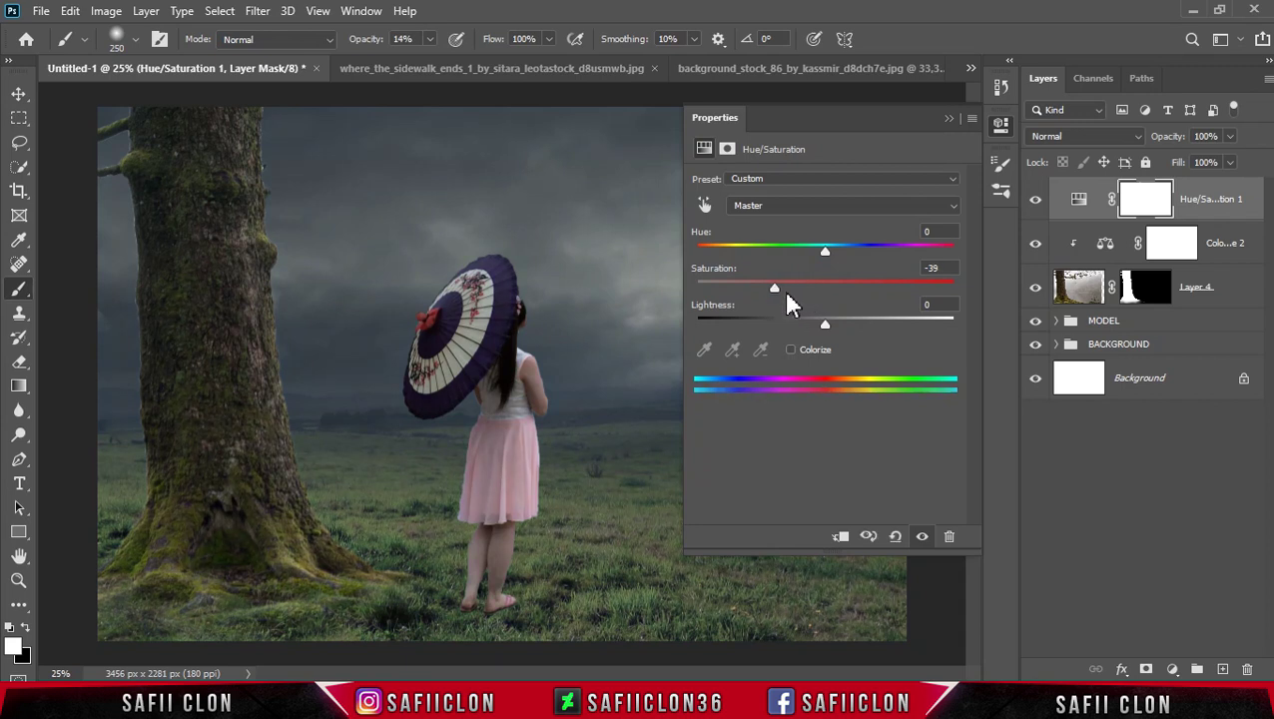
pyautogui.click(948, 119)
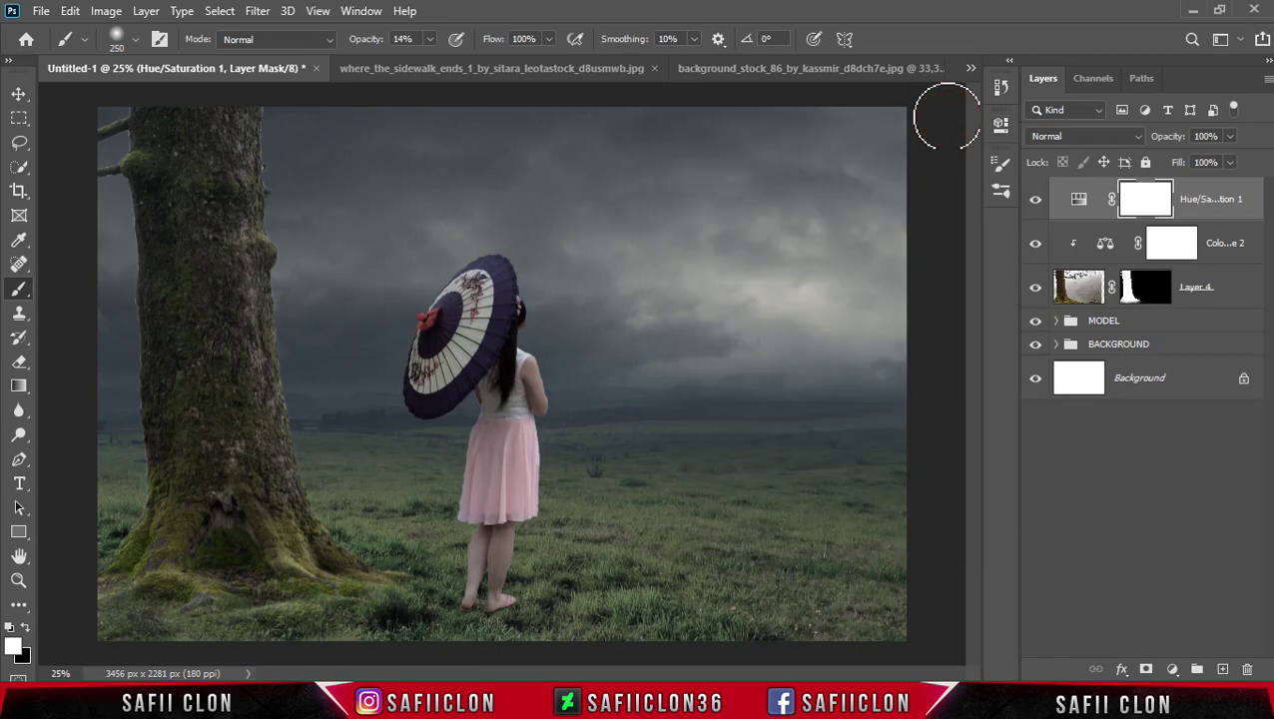
pyautogui.rightClick(1198, 198)
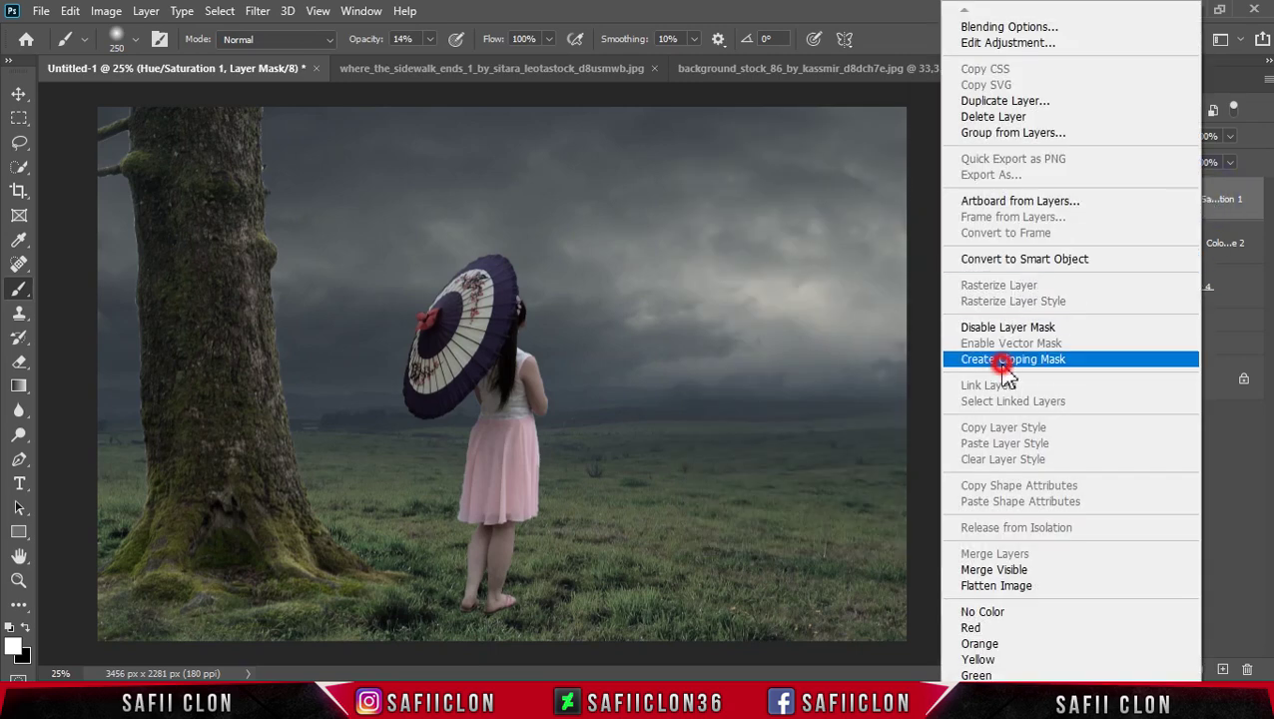
pyautogui.click(1003, 361)
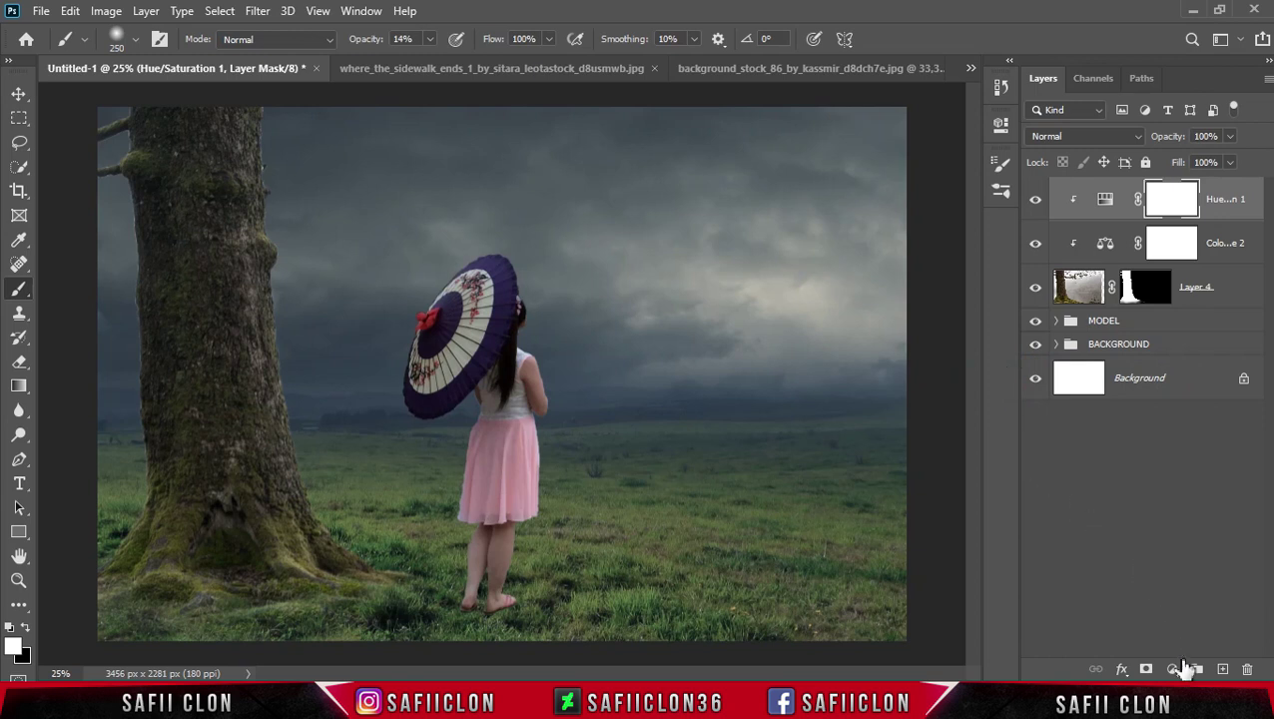
pyautogui.click(1171, 670)
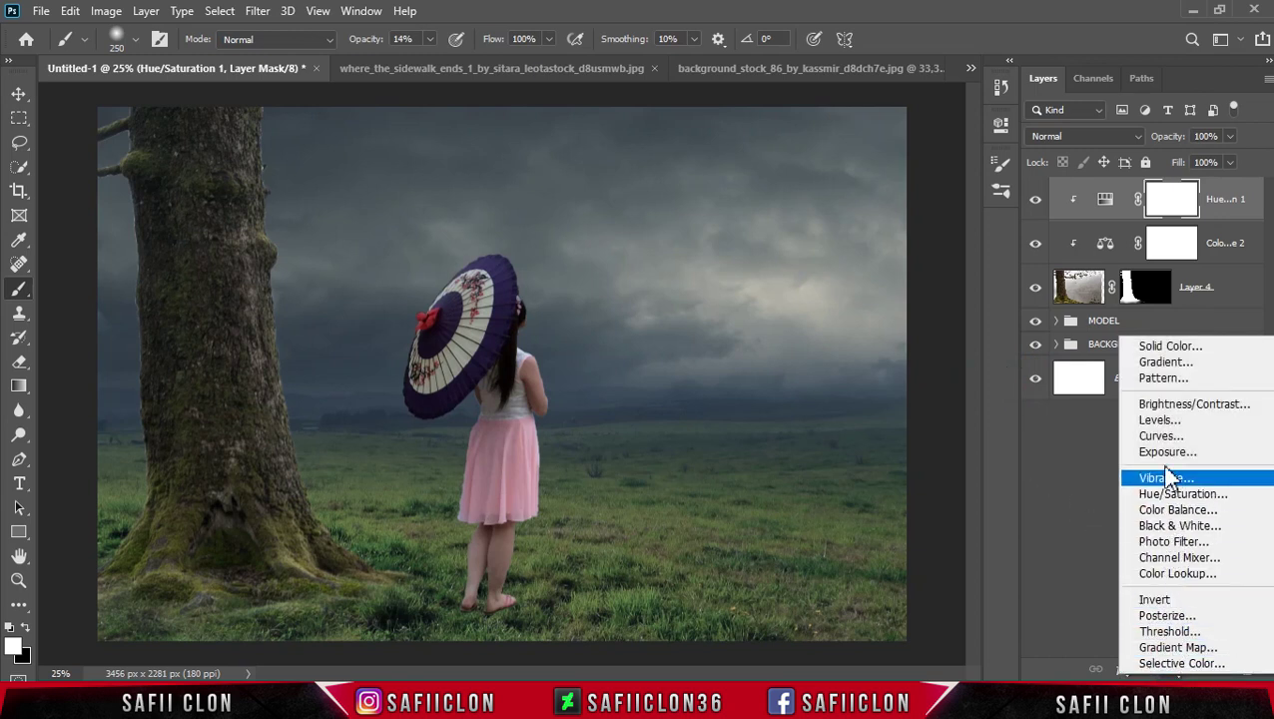
# Add a clipped Levels adjustment to the tree with input black 4, midtone 0.73, output black 10
pyautogui.click(1159, 419)
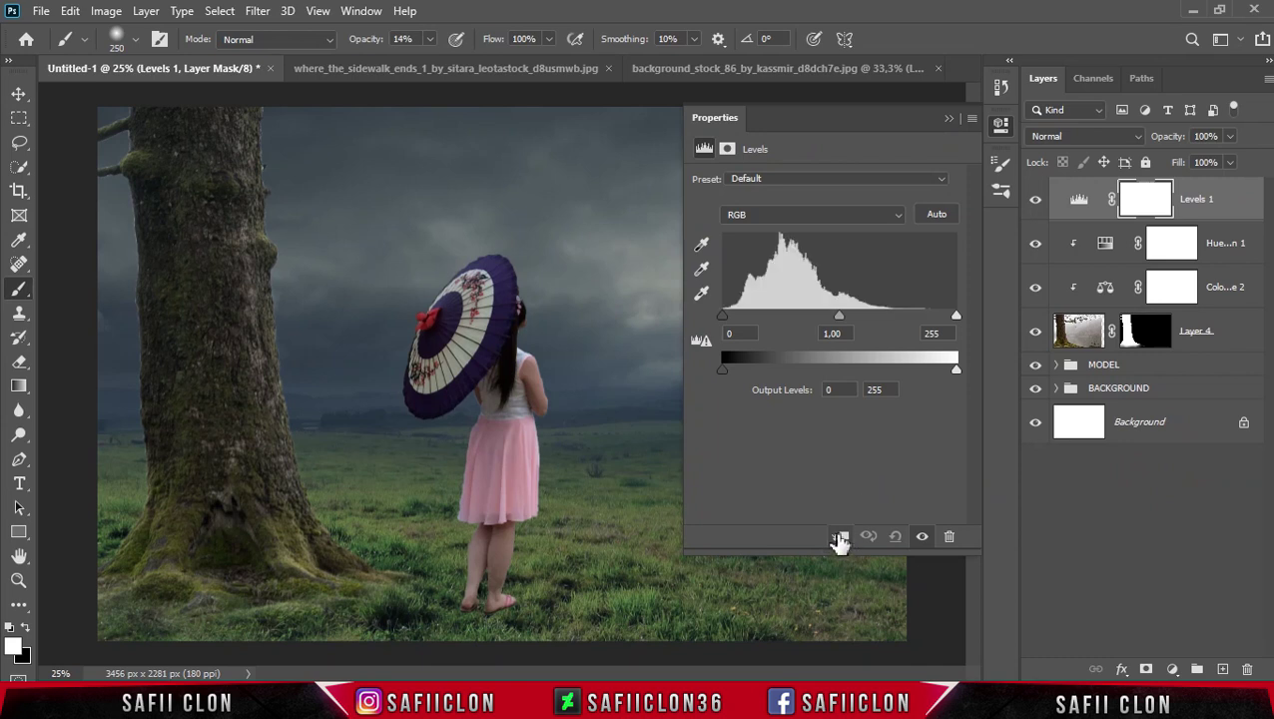
pyautogui.click(840, 540)
pyautogui.moveTo(723, 317); pyautogui.dragTo(728, 318)
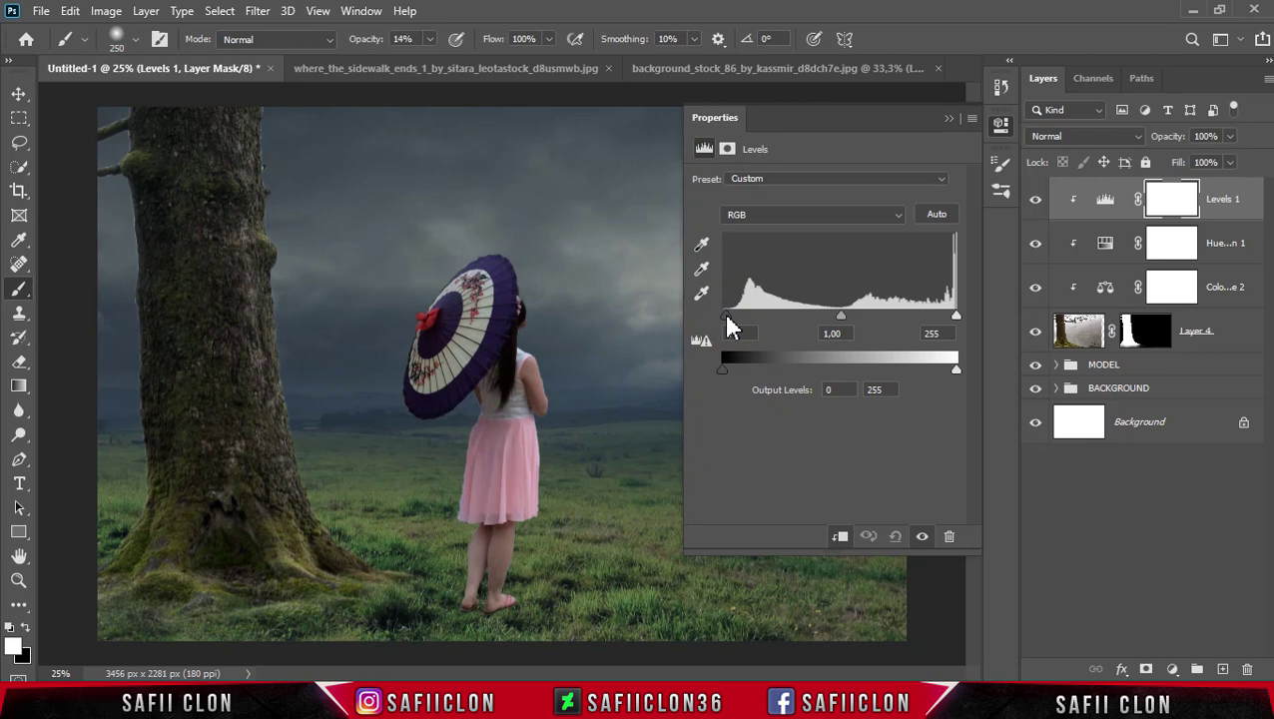
pyautogui.moveTo(840, 317); pyautogui.dragTo(860, 317)
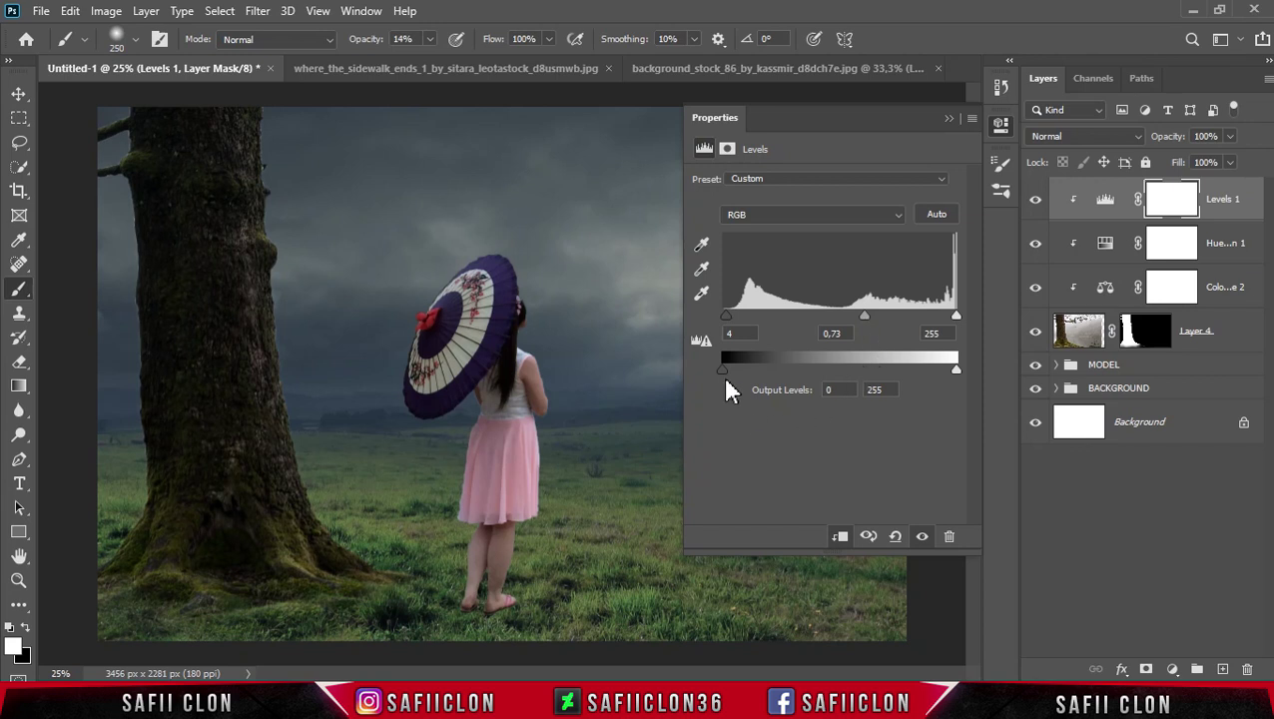
pyautogui.moveTo(723, 372); pyautogui.dragTo(729, 370)
pyautogui.moveTo(731, 371); pyautogui.dragTo(733, 371)
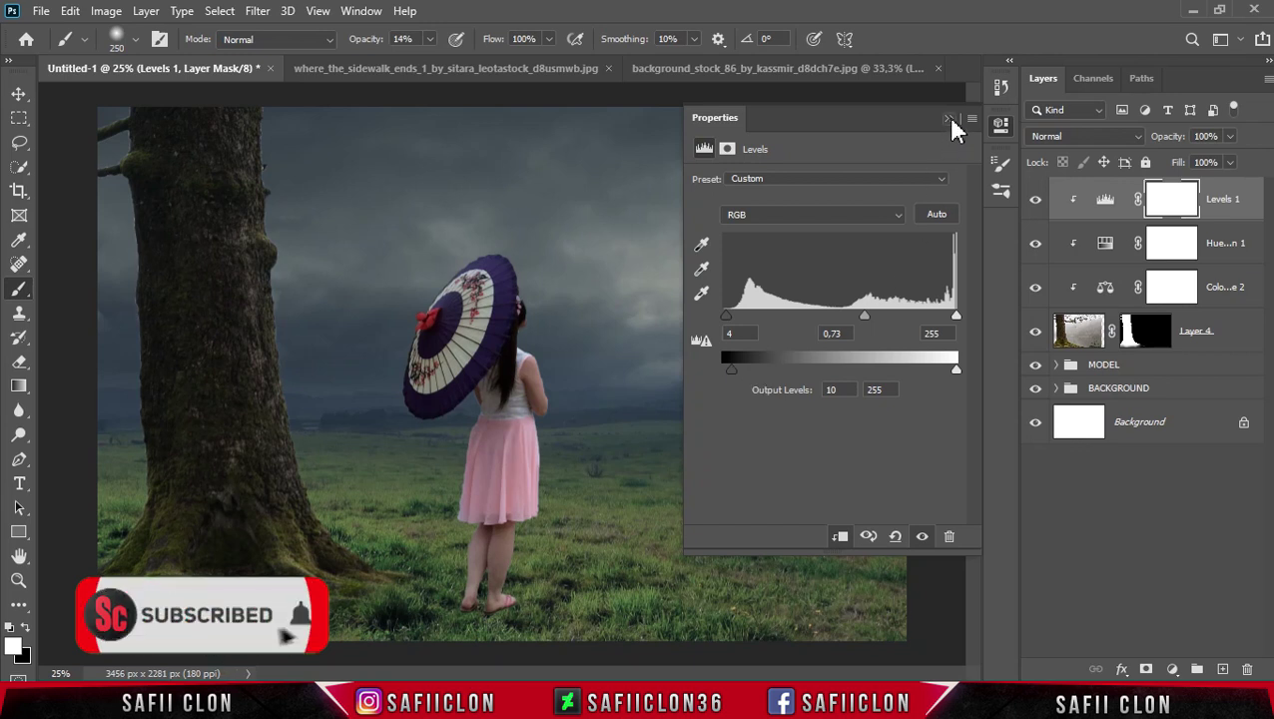
pyautogui.click(949, 119)
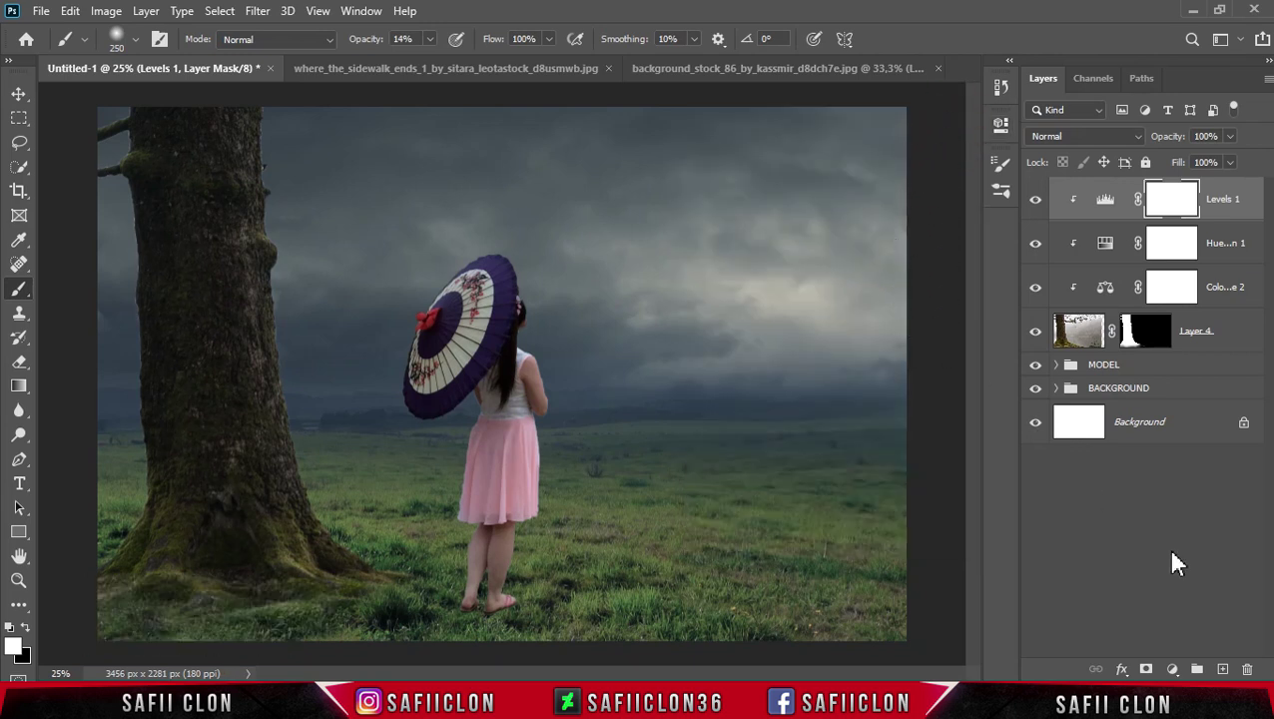
# Create a new Layer 5 and fill it with 50% Gray
pyautogui.click(1223, 669)
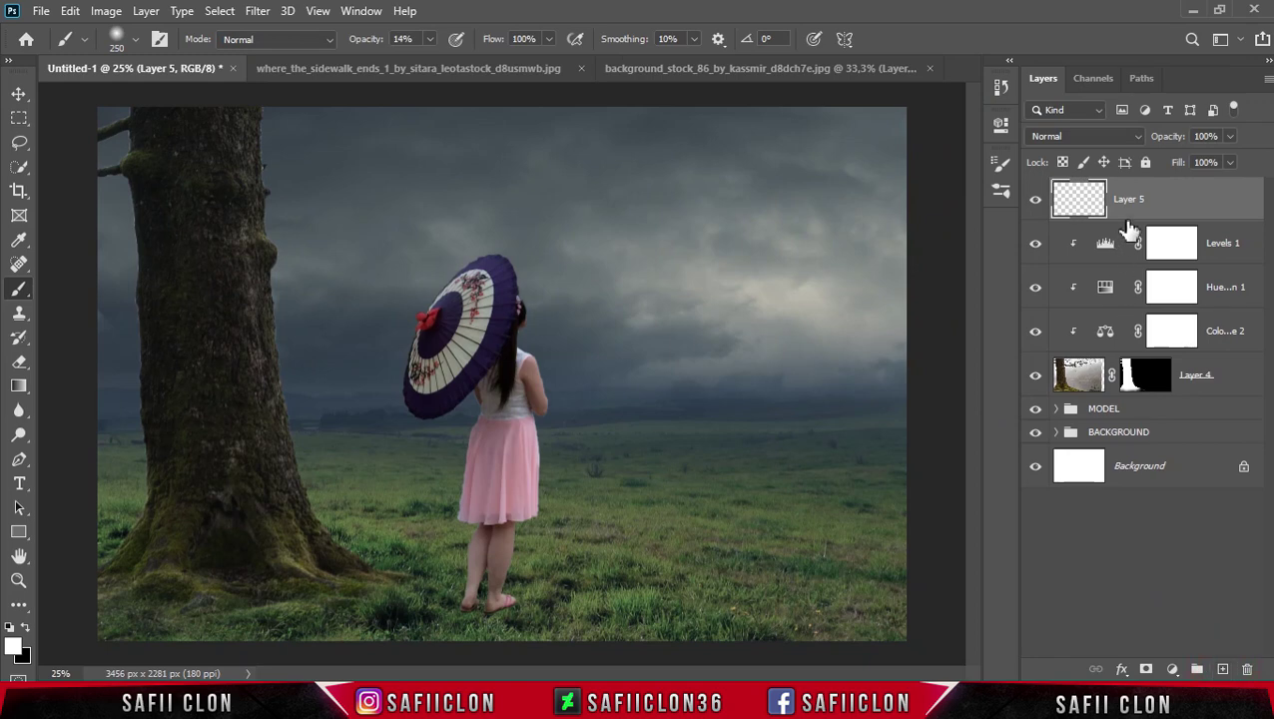
pyautogui.click(1161, 199)
pyautogui.click(70, 14)
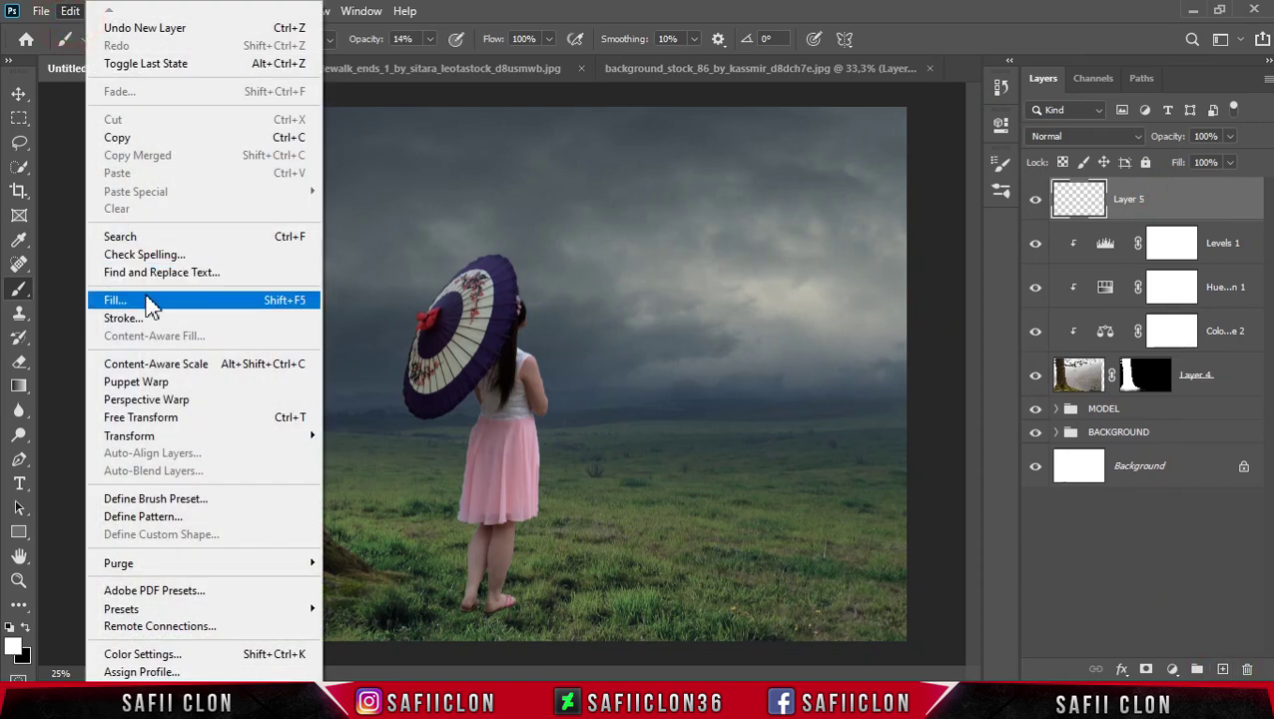
pyautogui.click(186, 300)
pyautogui.click(831, 161)
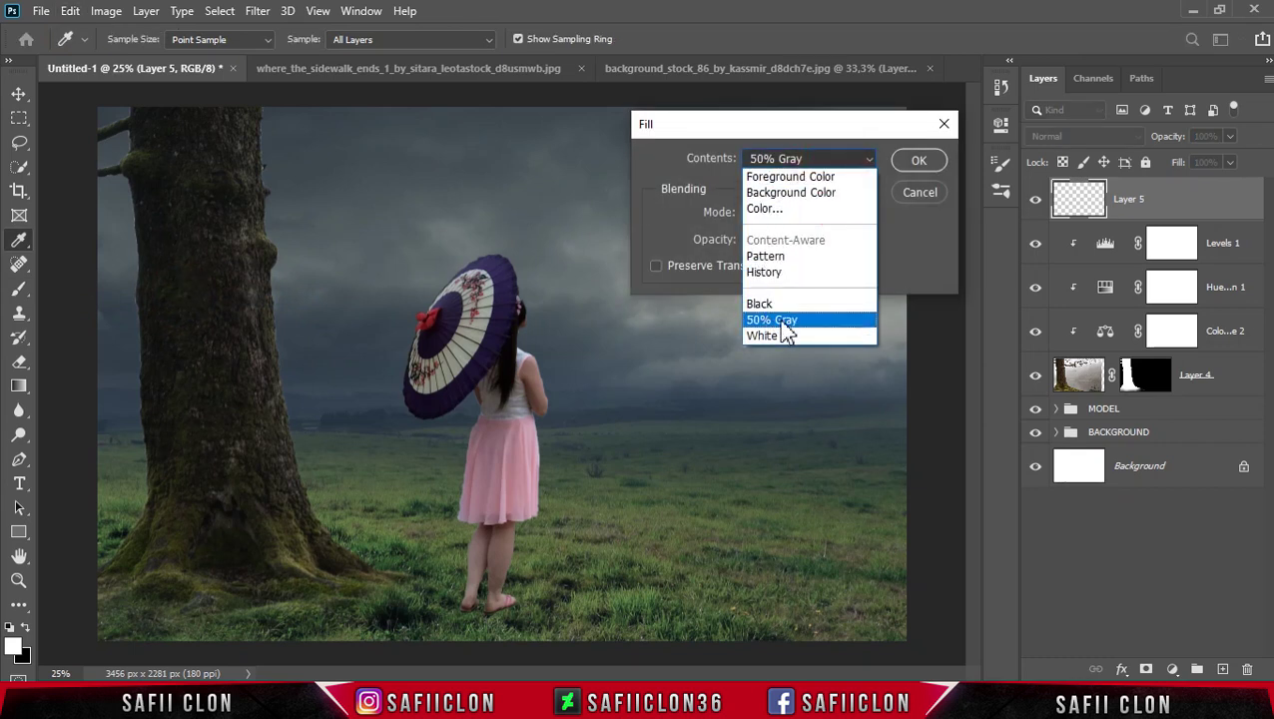
pyautogui.click(778, 319)
pyautogui.click(918, 162)
pyautogui.press('b')
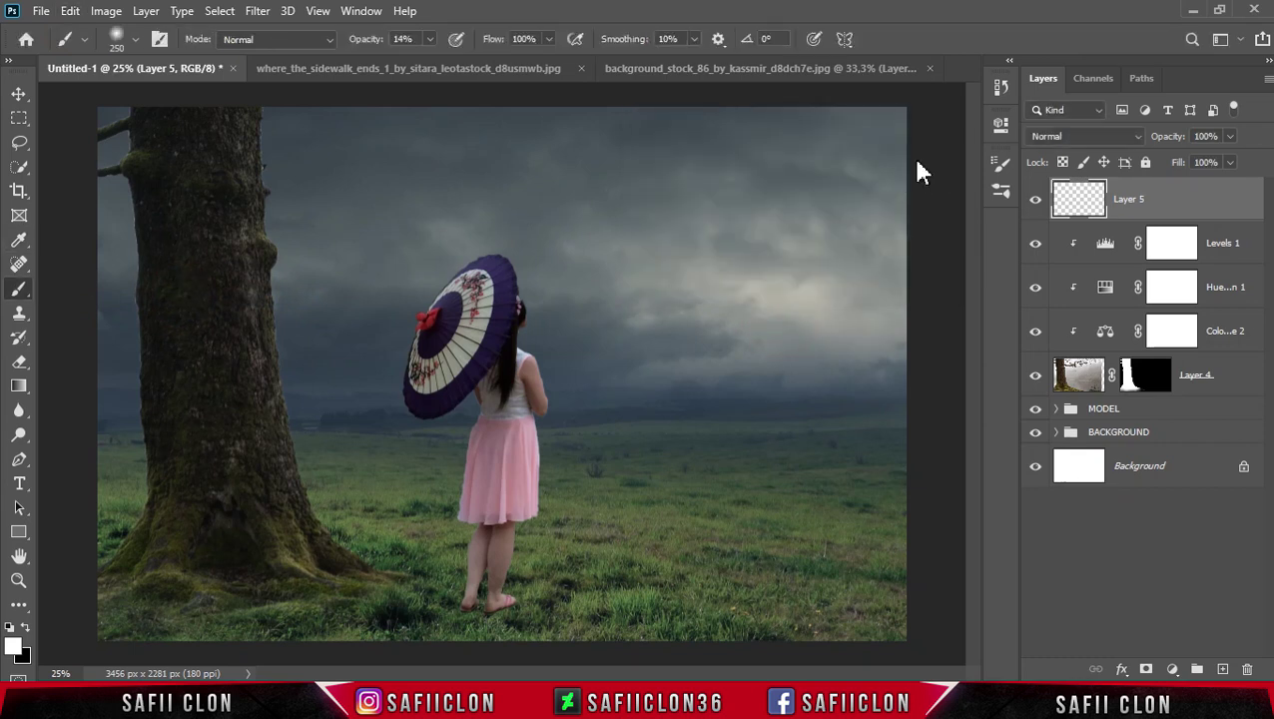
# Clip Layer 5 to the tree layers and set its blend mode to Soft Light
pyautogui.rightClick(1174, 188)
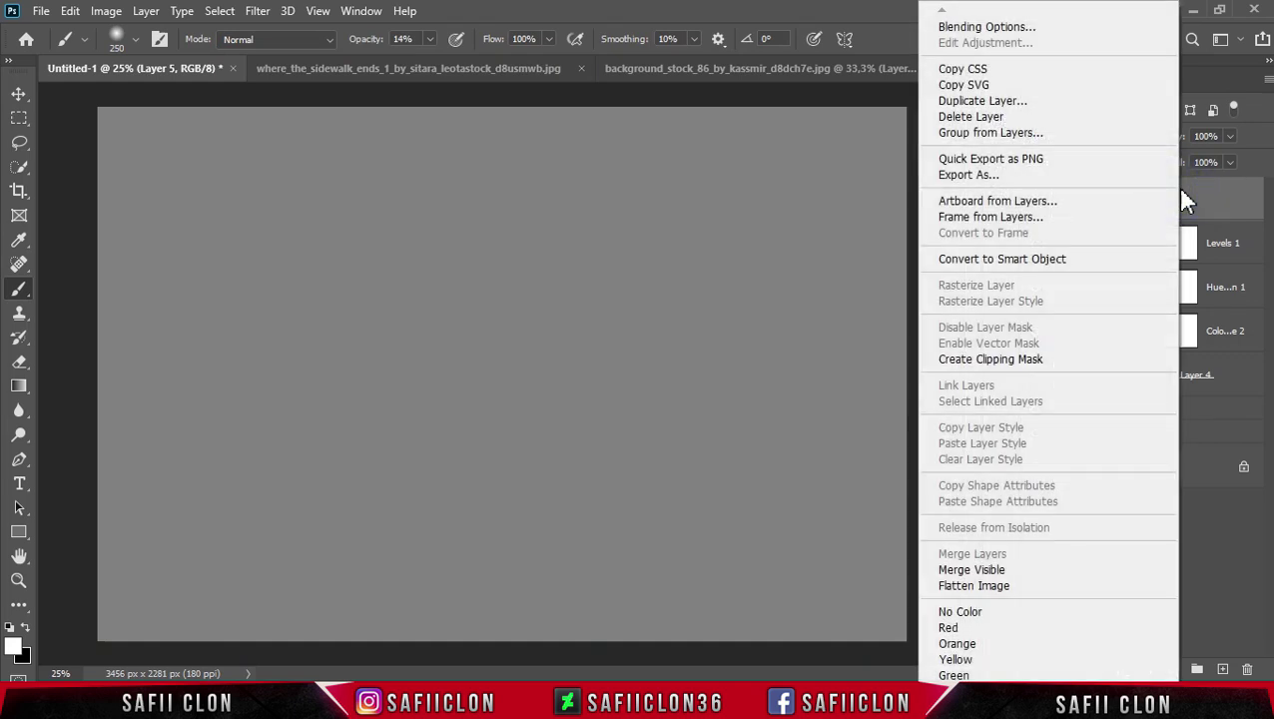
pyautogui.click(968, 359)
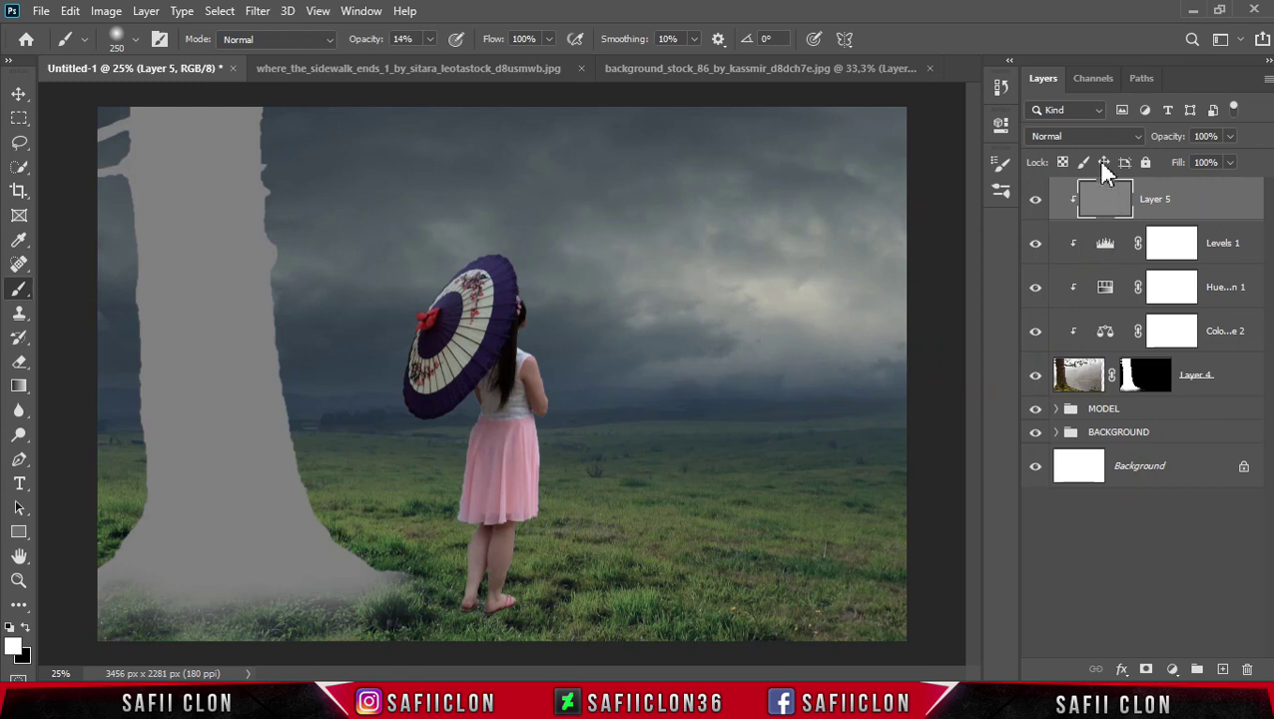
pyautogui.click(1082, 139)
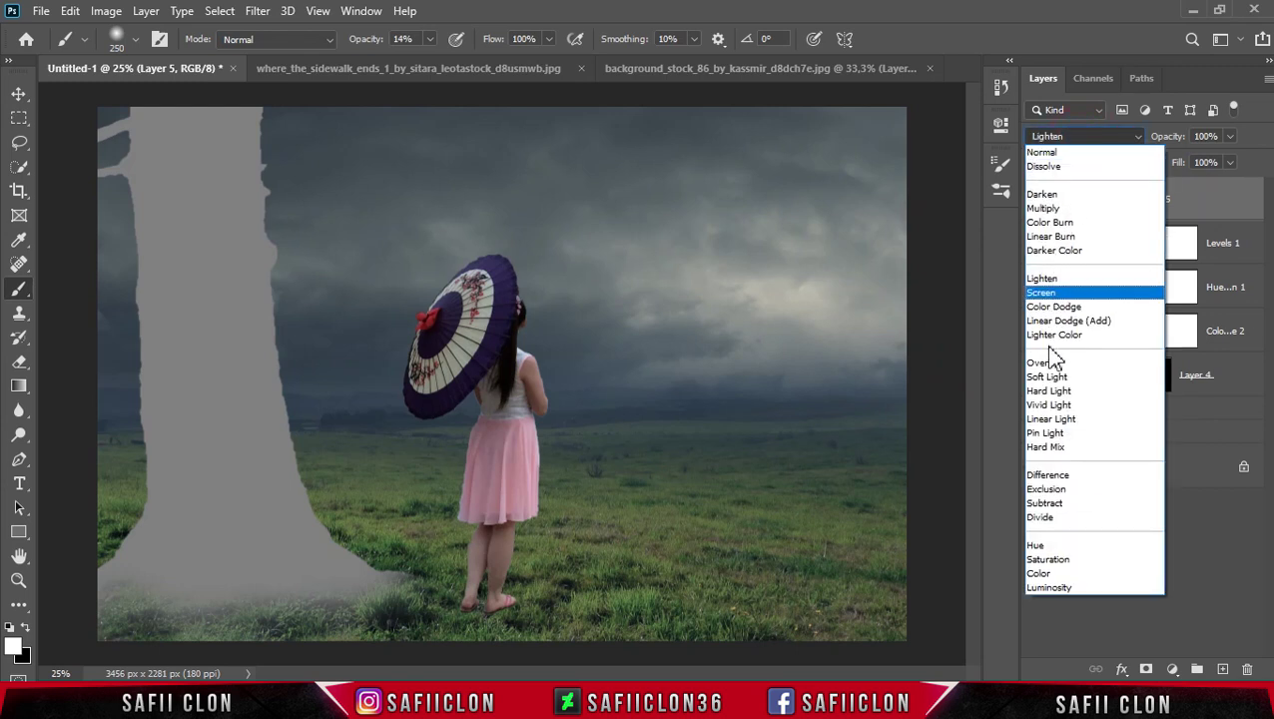
pyautogui.click(1044, 377)
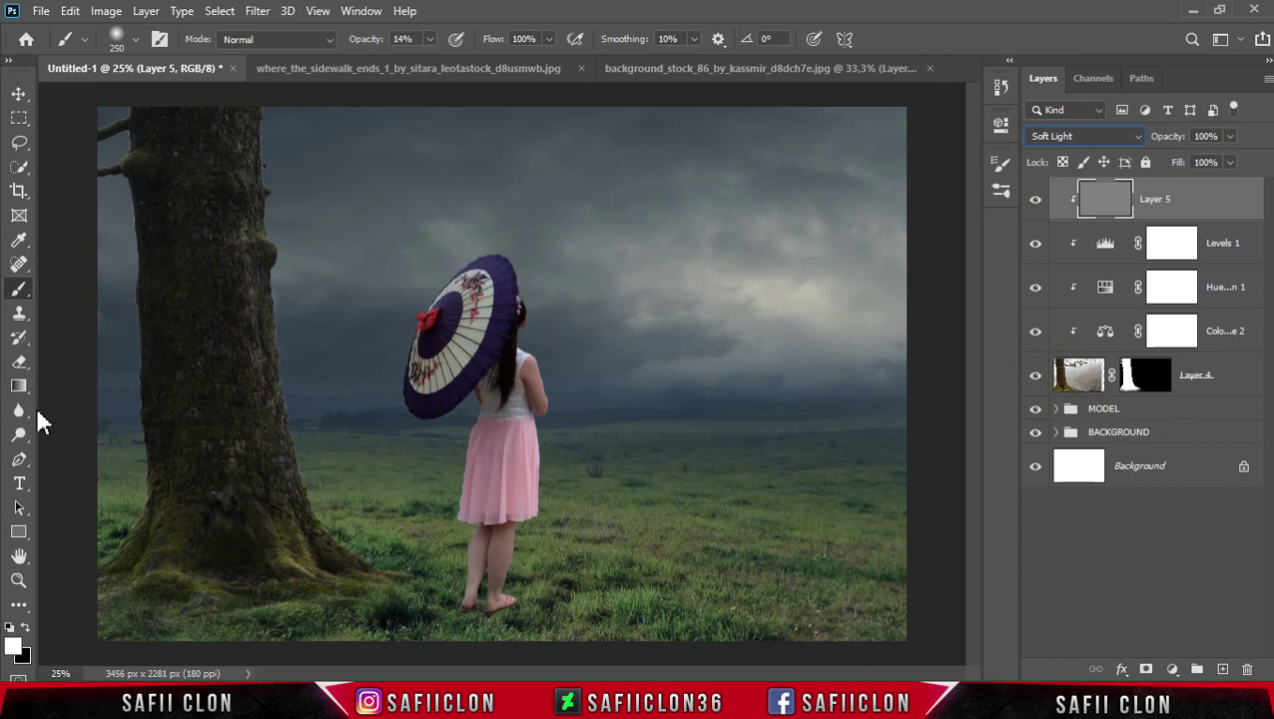
pyautogui.click(20, 437)
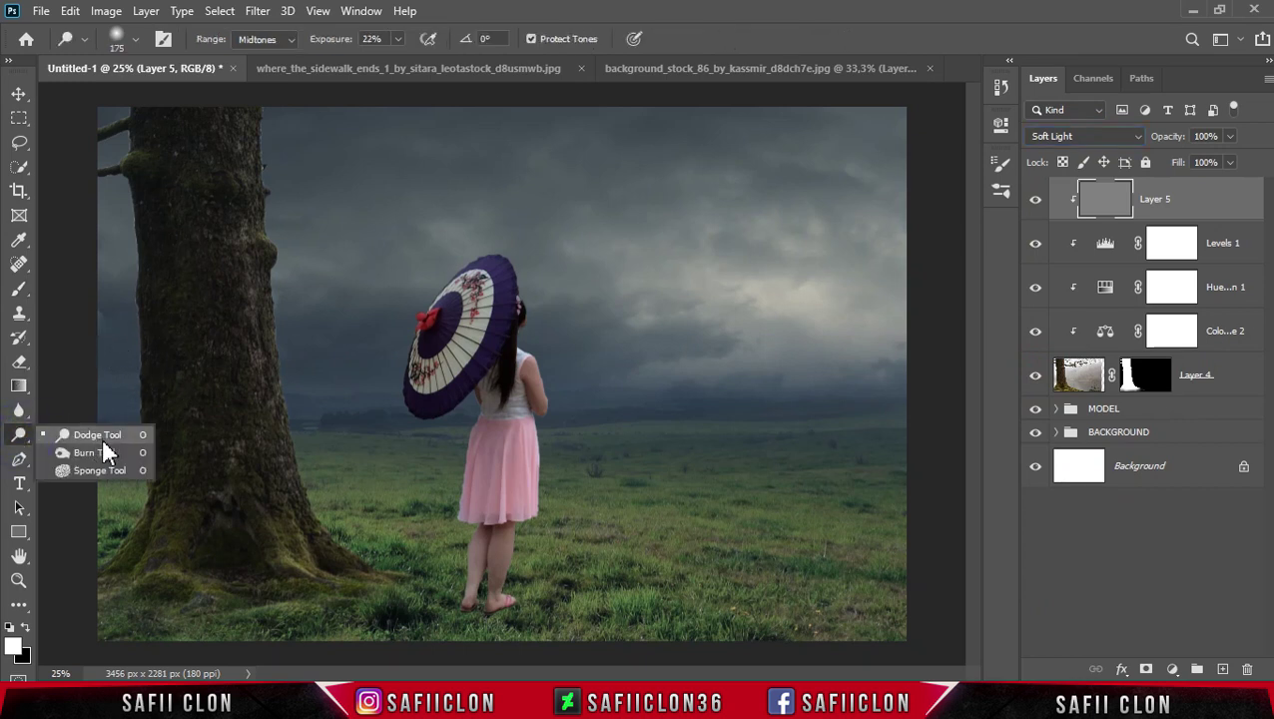
pyautogui.click(96, 437)
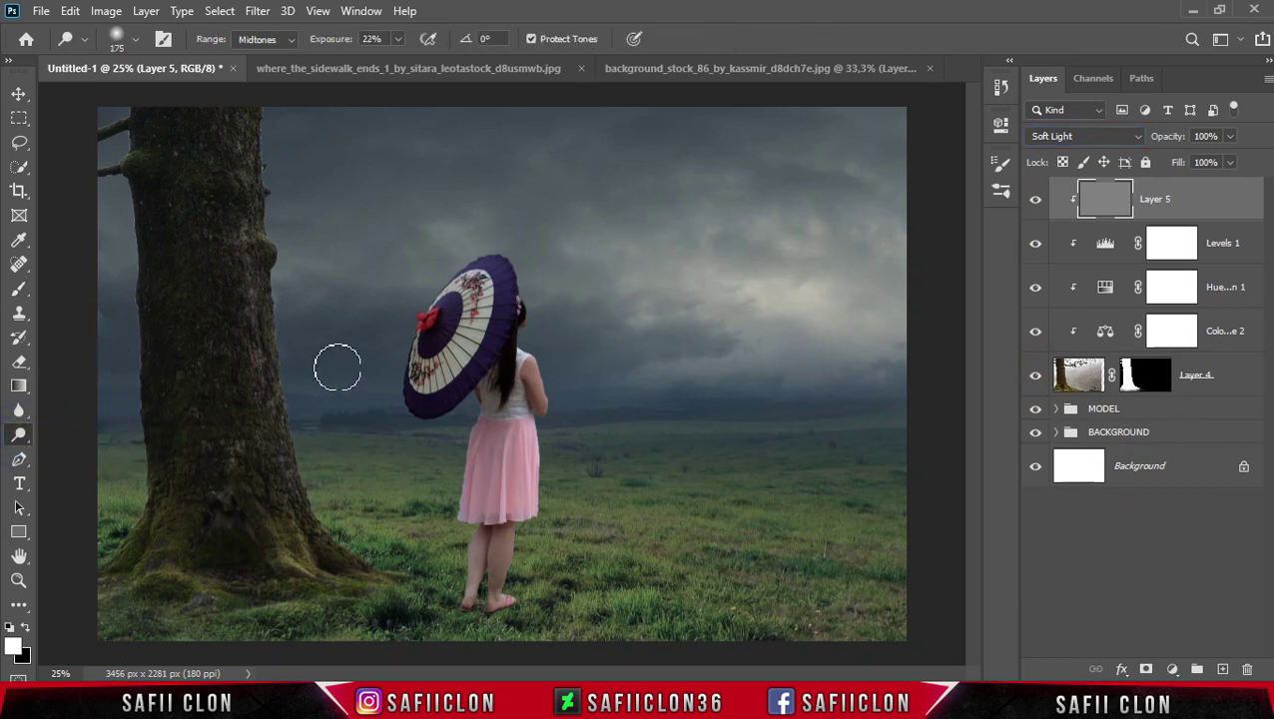
# Set the Dodge Tool to 21% exposure with a brush of about 300 px
pyautogui.click(399, 40)
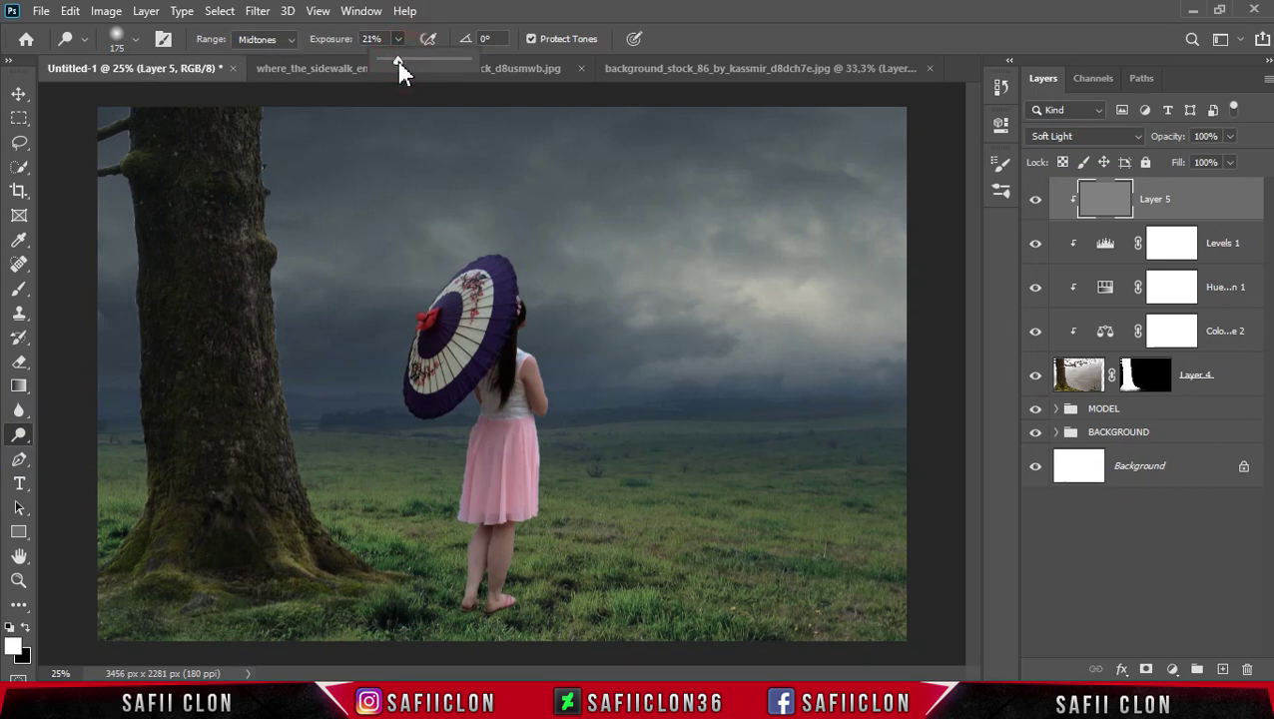
pyautogui.click(137, 39)
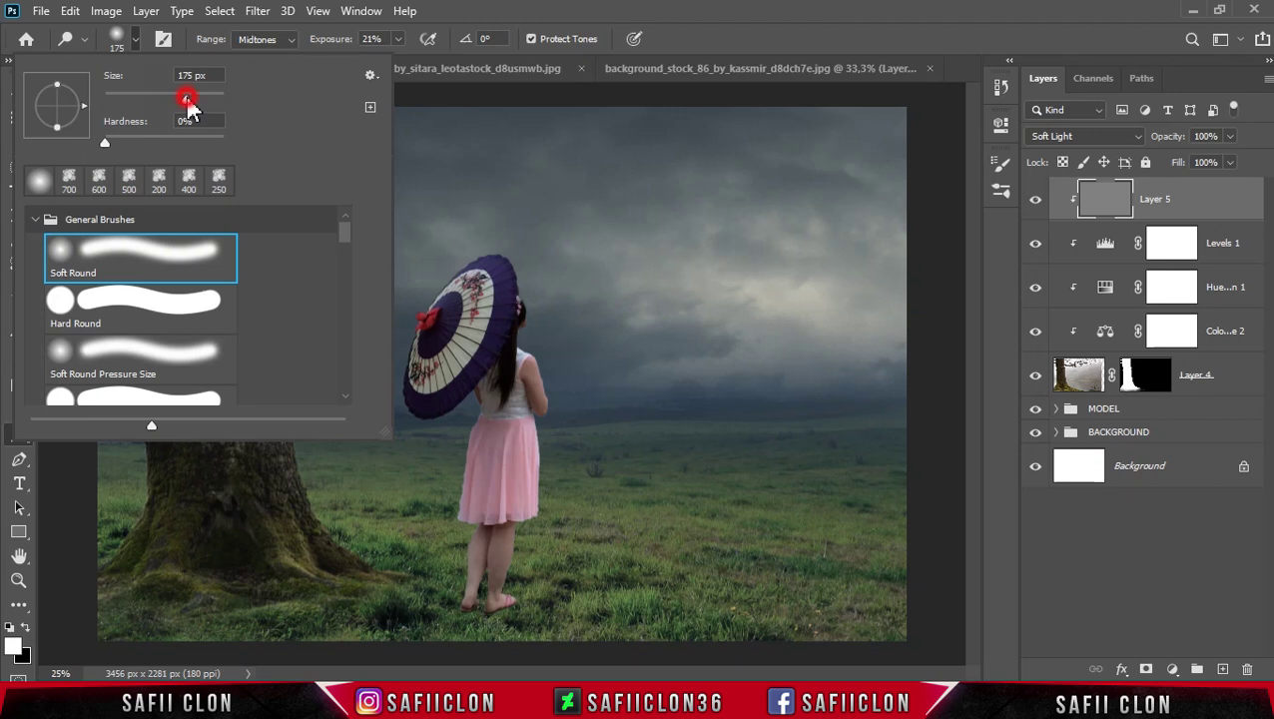
pyautogui.moveTo(181, 100); pyautogui.dragTo(184, 100)
pyautogui.click(137, 40)
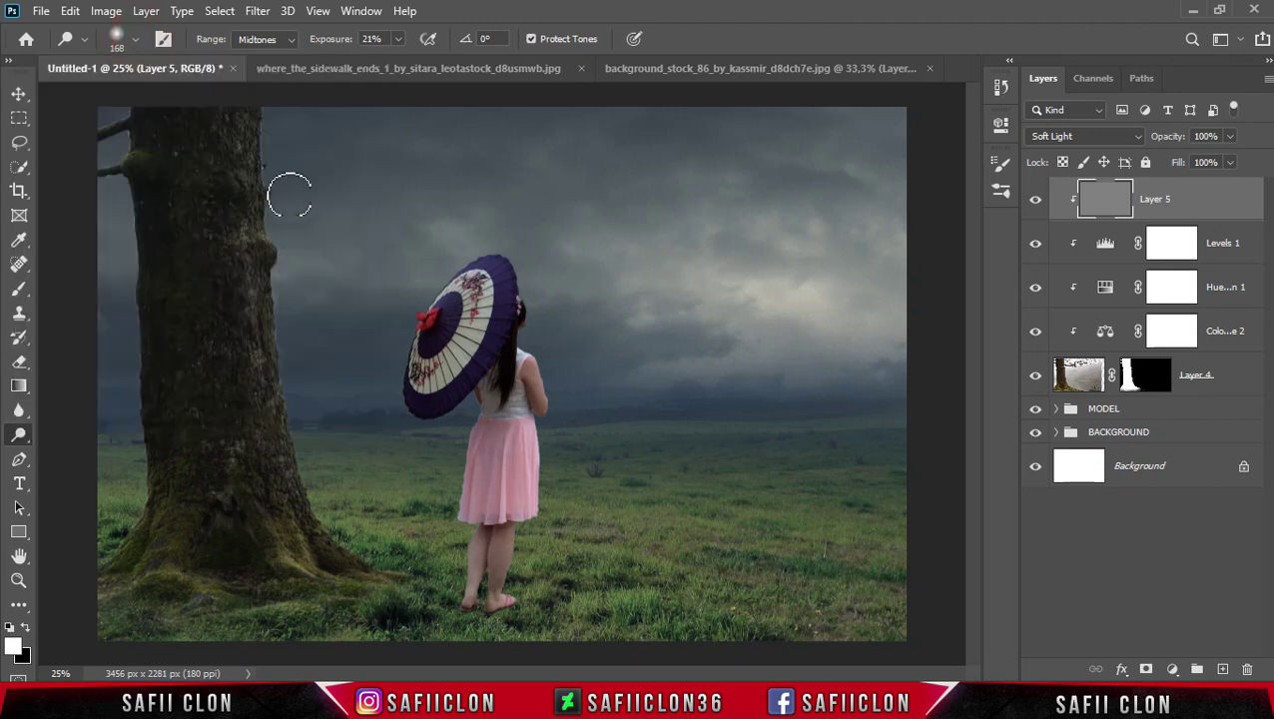
pyautogui.moveTo(265, 113); pyautogui.dragTo(275, 160)
# Dodge along the trunk's right edge and the area beside it up to the treetop
pyautogui.moveTo(270, 250); pyautogui.dragTo(342, 506)
pyautogui.moveTo(270, 108); pyautogui.dragTo(305, 278)
pyautogui.press(']')
pyautogui.press(']')
pyautogui.press(']')
pyautogui.press(']')
pyautogui.moveTo(255, 133); pyautogui.dragTo(269, 347)
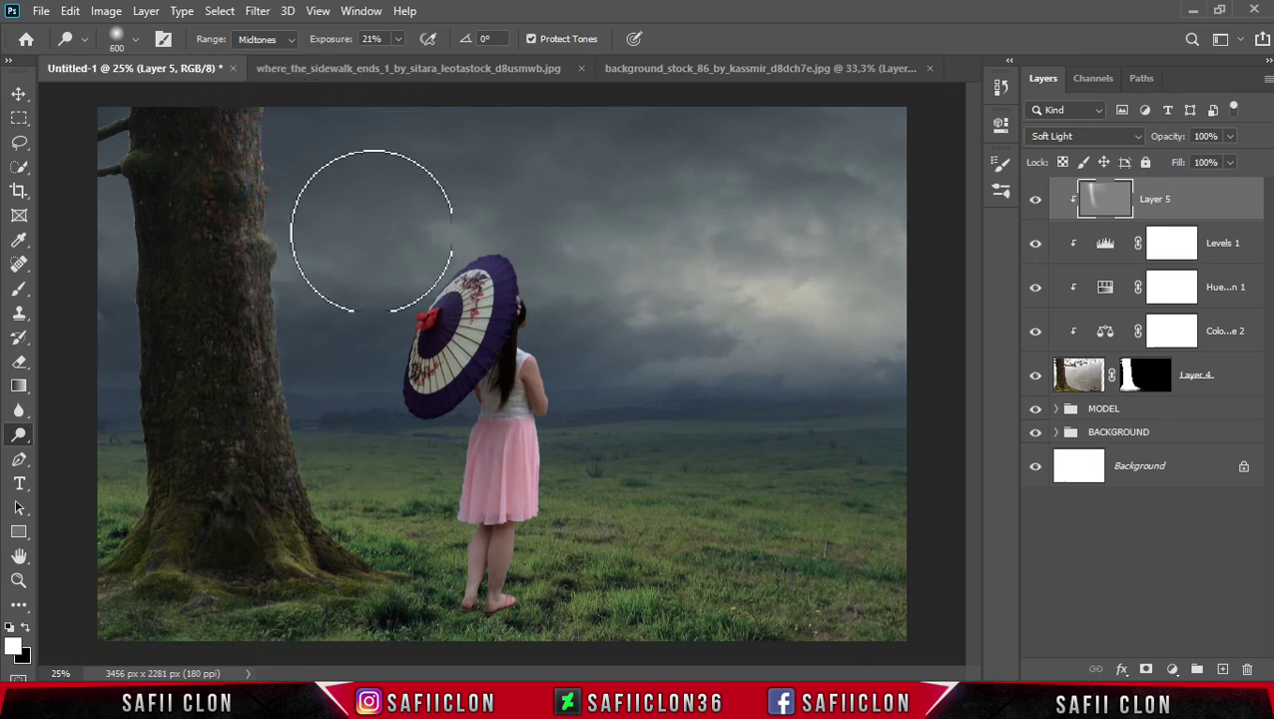
pyautogui.moveTo(287, 424); pyautogui.dragTo(452, 422)
pyautogui.moveTo(239, 264); pyautogui.dragTo(426, 212)
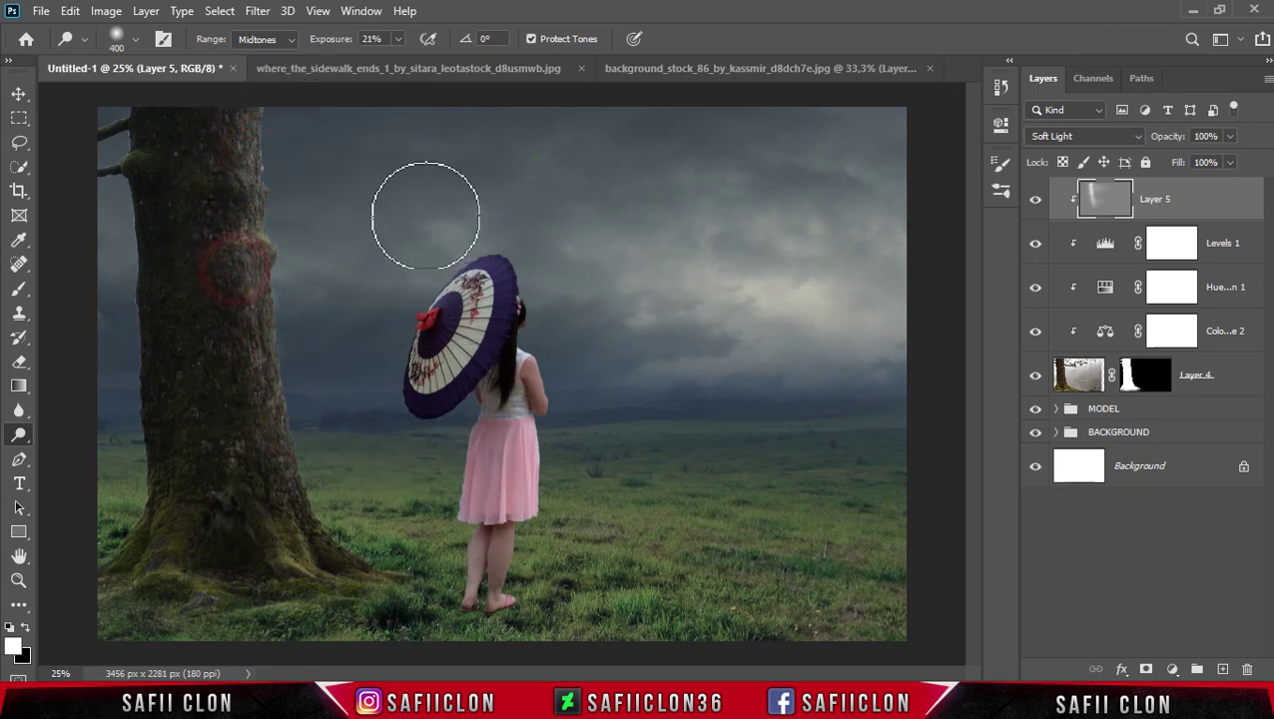
# With a brush of about 70 px, dodge bark patches from the trunk base to the upper trunk
pyautogui.press('[')
pyautogui.press('[')
pyautogui.press('[')
pyautogui.press('[')
pyautogui.press('[')
pyautogui.press('[')
pyautogui.press('[')
pyautogui.click(305, 573)
pyautogui.press('[')
pyautogui.press('[')
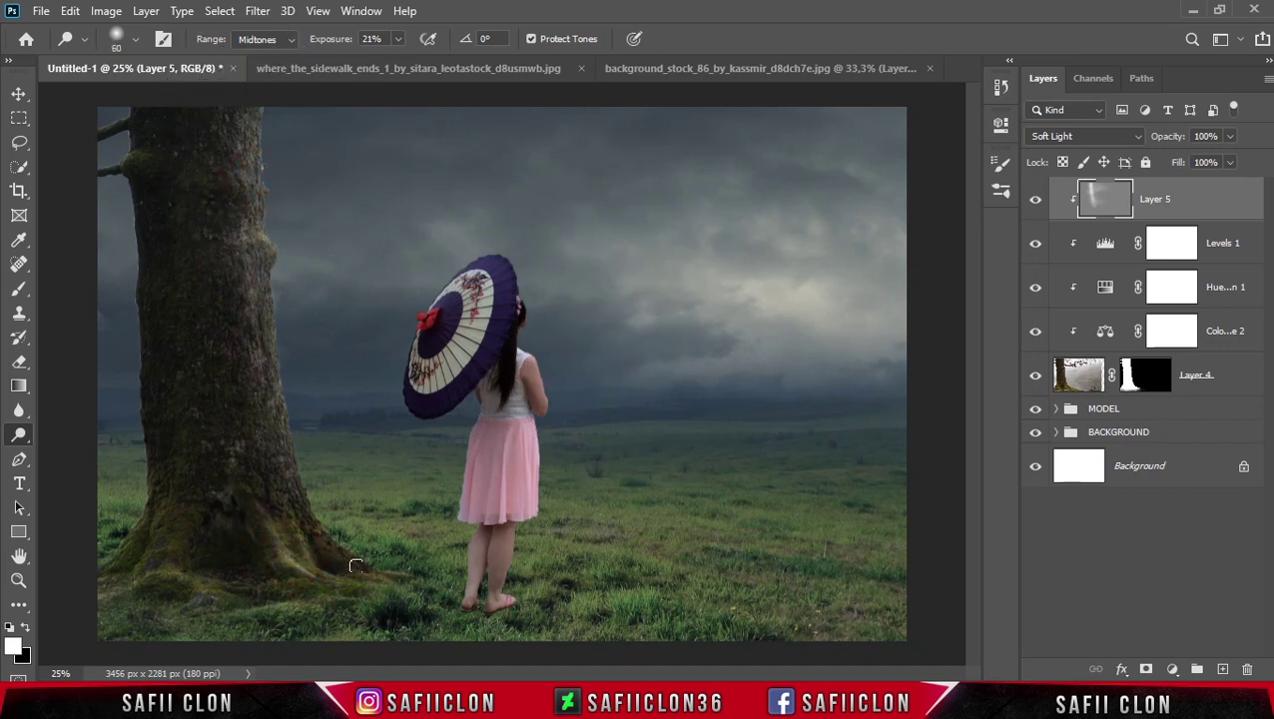
pyautogui.click(307, 549)
pyautogui.press('[')
pyautogui.click(215, 514)
pyautogui.click(236, 441)
pyautogui.click(191, 412)
pyautogui.click(235, 357)
pyautogui.click(189, 318)
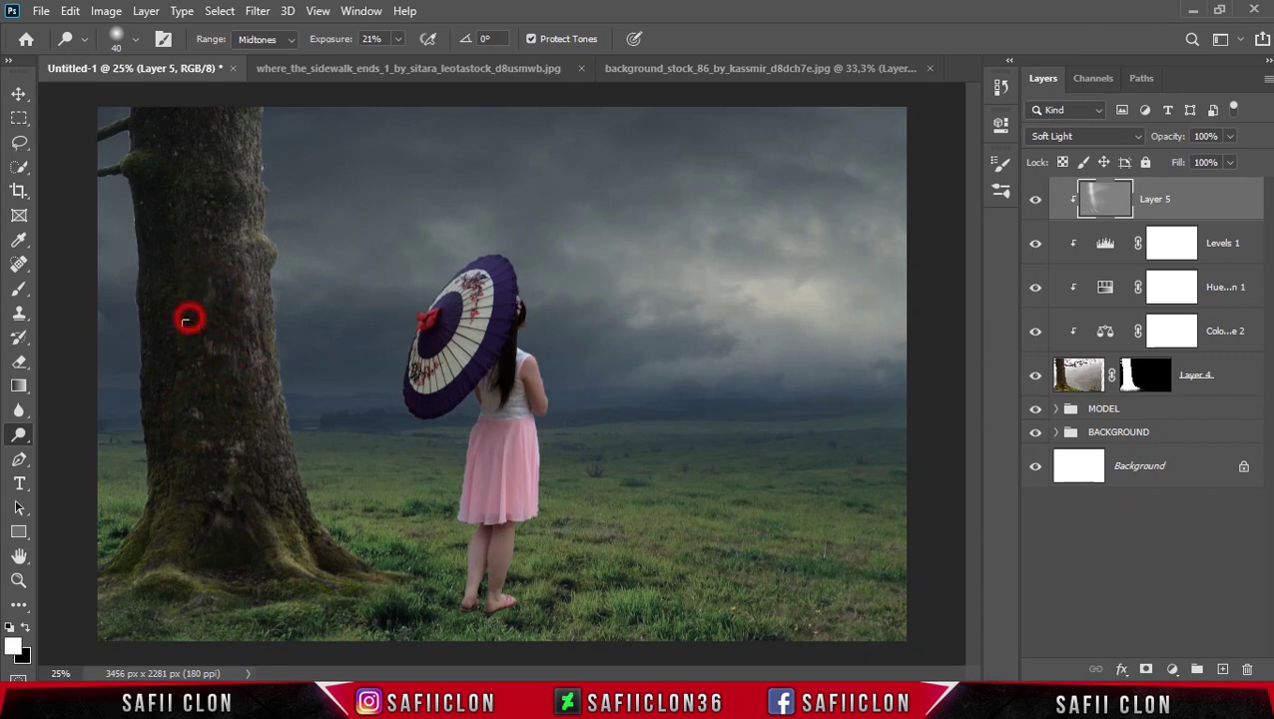
pyautogui.moveTo(171, 157); pyautogui.dragTo(202, 142)
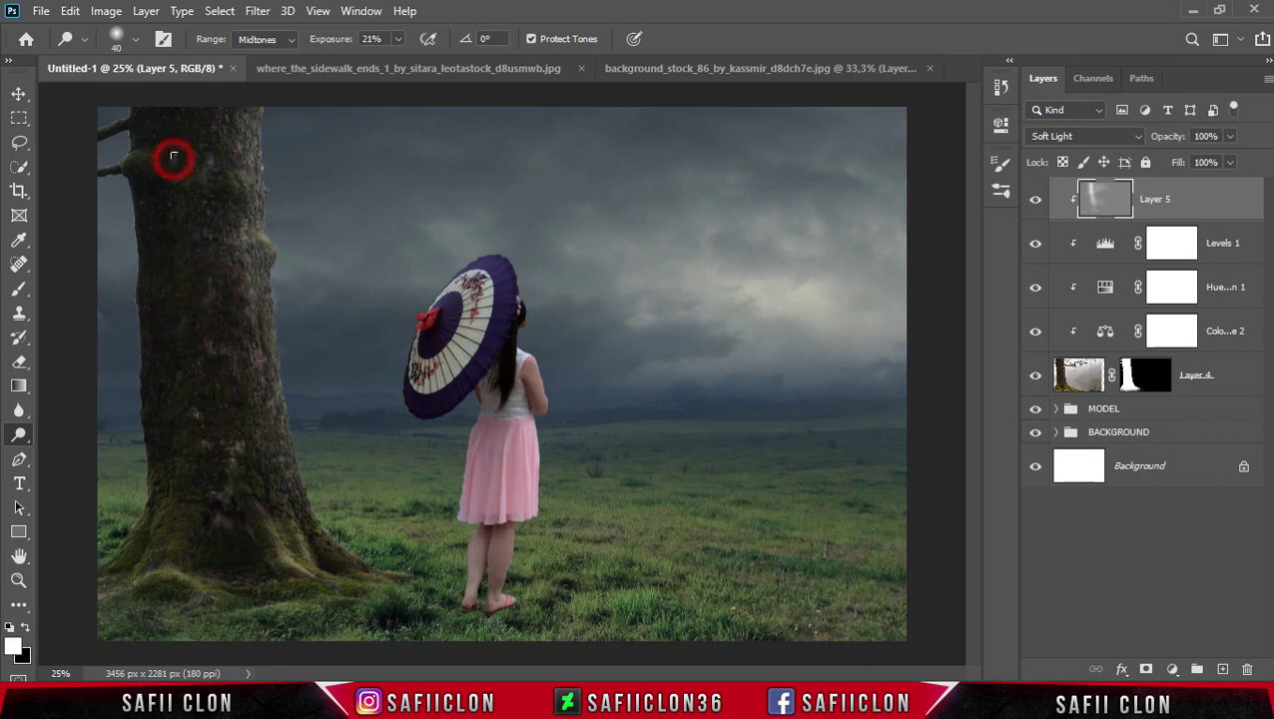
pyautogui.click(235, 227)
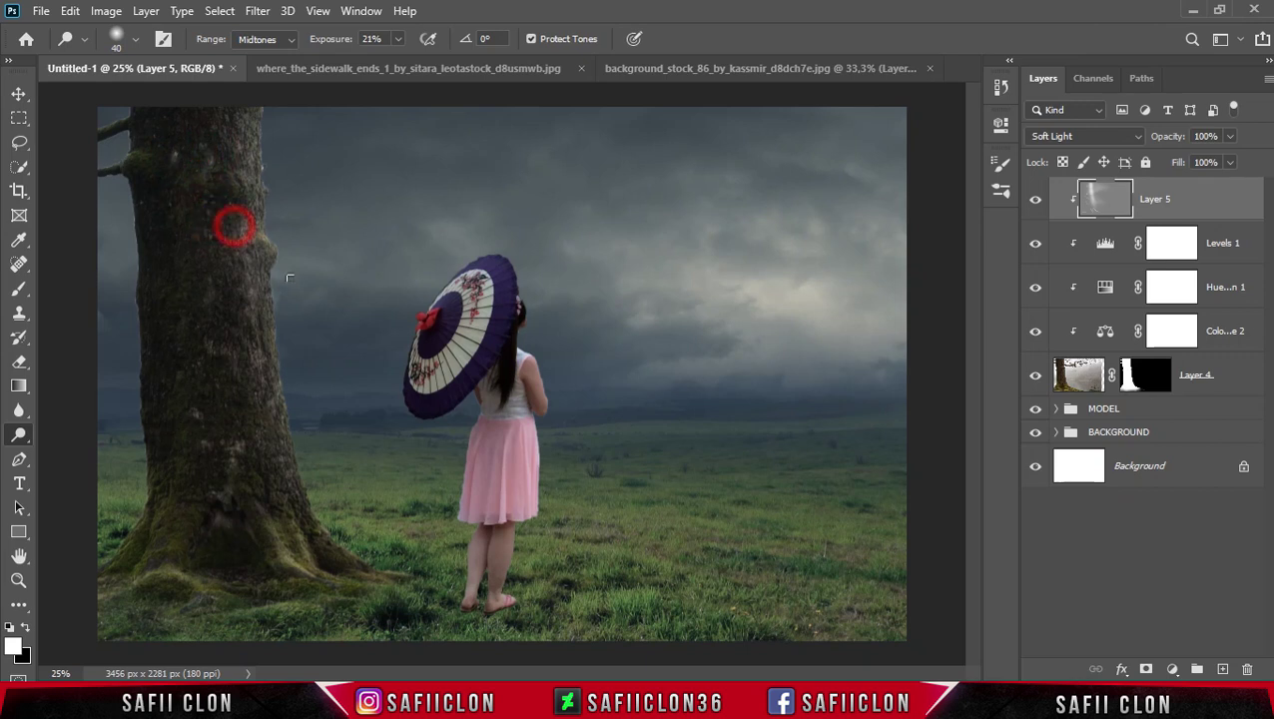
pyautogui.rightClick(19, 437)
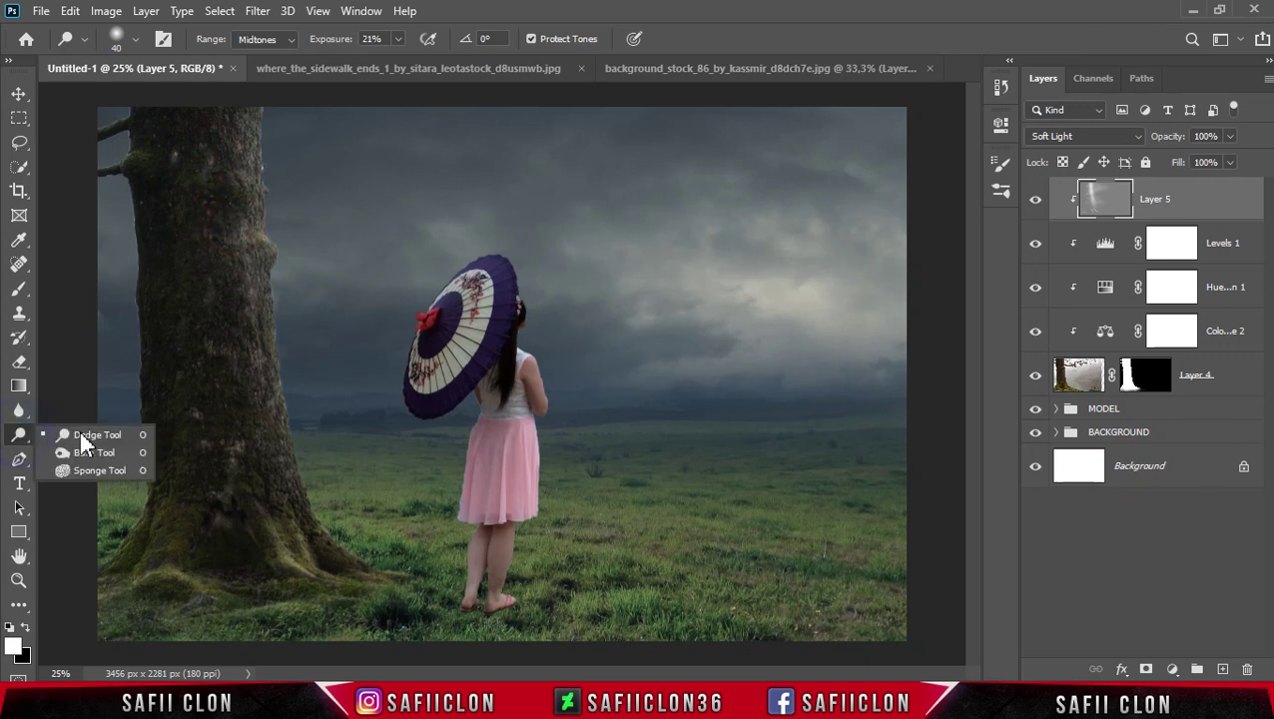
# Switch to the Burn tool at 22% exposure and darken the trunk base, left edge and lower trunk
pyautogui.click(101, 454)
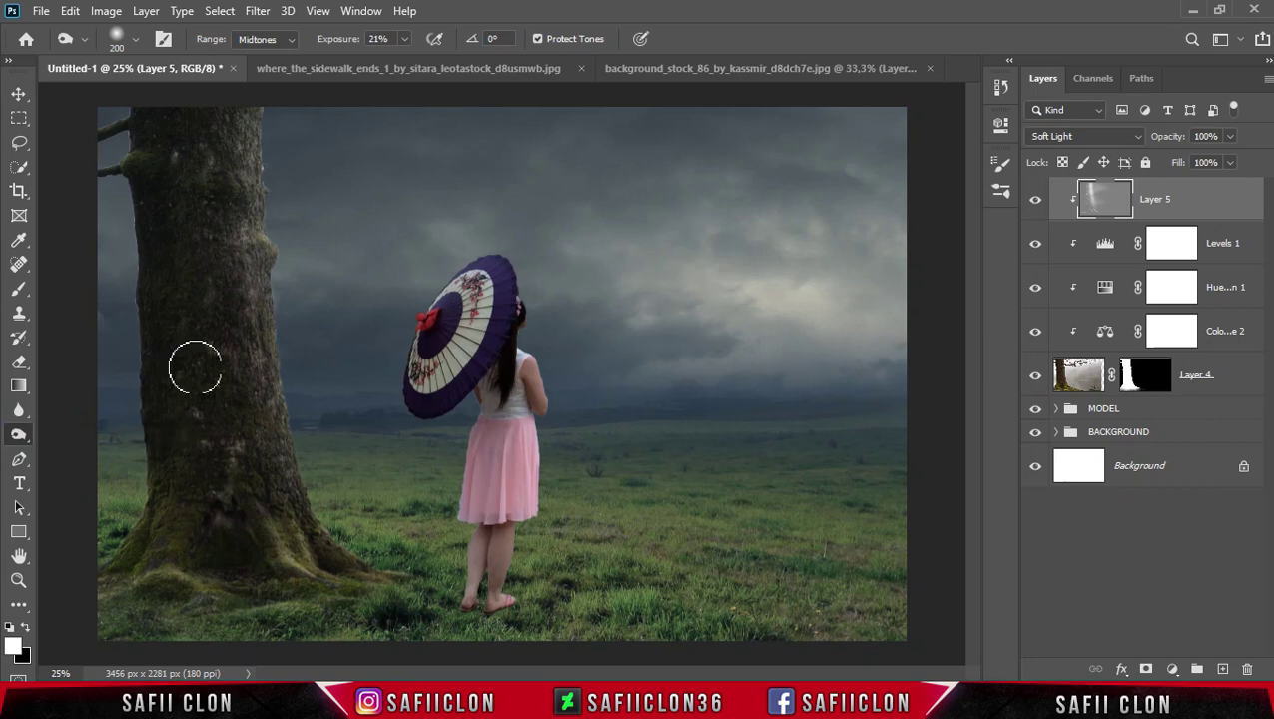
pyautogui.click(406, 39)
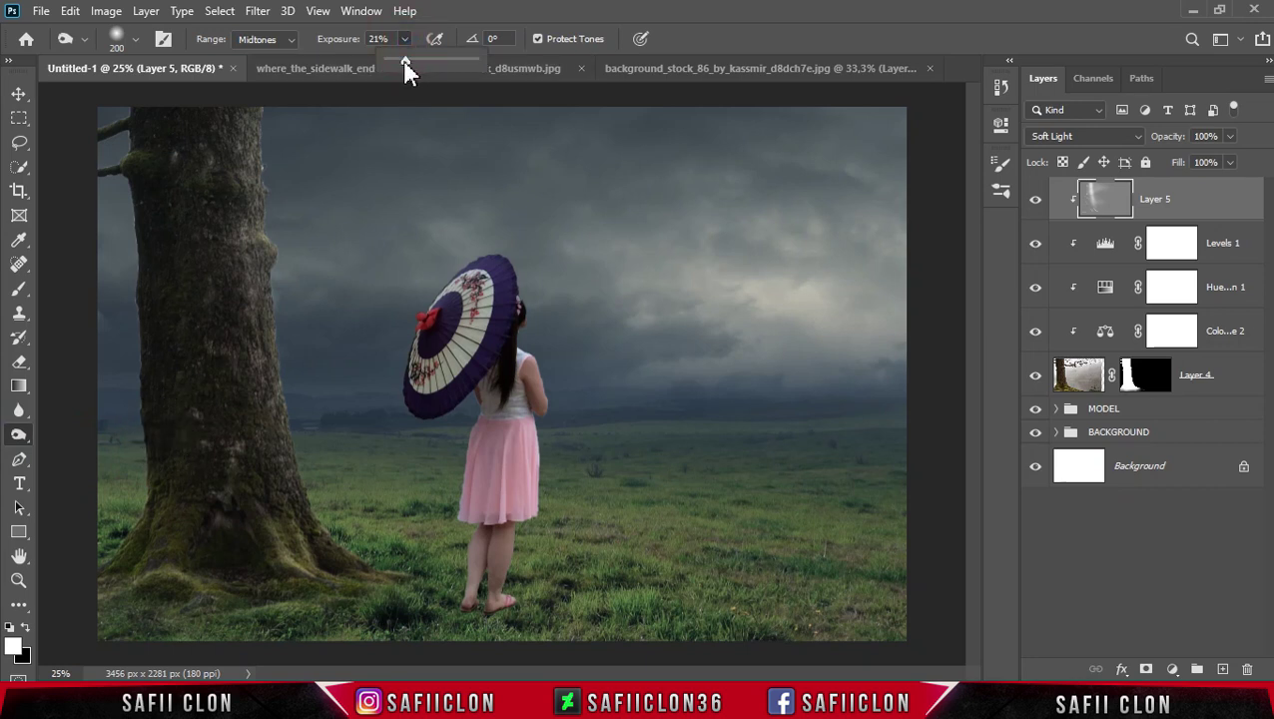
pyautogui.press(']')
pyautogui.press(']')
pyautogui.press(']')
pyautogui.moveTo(90, 611)
pyautogui.mouseDown()
pyautogui.moveTo(227, 625)
pyautogui.moveTo(92, 589)
pyautogui.moveTo(307, 611)
pyautogui.mouseUp()
pyautogui.moveTo(114, 546)
pyautogui.mouseDown()
pyautogui.moveTo(157, 456)
pyautogui.moveTo(128, 165)
pyautogui.mouseUp()
pyautogui.press(']')
pyautogui.moveTo(185, 362); pyautogui.dragTo(171, 540)
pyautogui.moveTo(199, 449)
pyautogui.mouseDown()
pyautogui.moveTo(276, 605)
pyautogui.moveTo(262, 577)
pyautogui.mouseUp()
# Burn the grass around the trunk base, the upper-left edge and a shadow down the trunk
pyautogui.press('[')
pyautogui.press('[')
pyautogui.press('[')
pyautogui.press('[')
pyautogui.moveTo(371, 601); pyautogui.dragTo(227, 625)
pyautogui.press(']')
pyautogui.press(']')
pyautogui.moveTo(104, 607); pyautogui.dragTo(208, 637)
pyautogui.press(']')
pyautogui.press(']')
pyautogui.moveTo(150, 532)
pyautogui.mouseDown()
pyautogui.moveTo(100, 571)
pyautogui.moveTo(113, 596)
pyautogui.mouseUp()
pyautogui.moveTo(255, 623); pyautogui.dragTo(127, 583)
pyautogui.moveTo(99, 128); pyautogui.dragTo(99, 242)
pyautogui.moveTo(88, 180); pyautogui.dragTo(135, 434)
pyautogui.moveTo(188, 321); pyautogui.dragTo(191, 548)
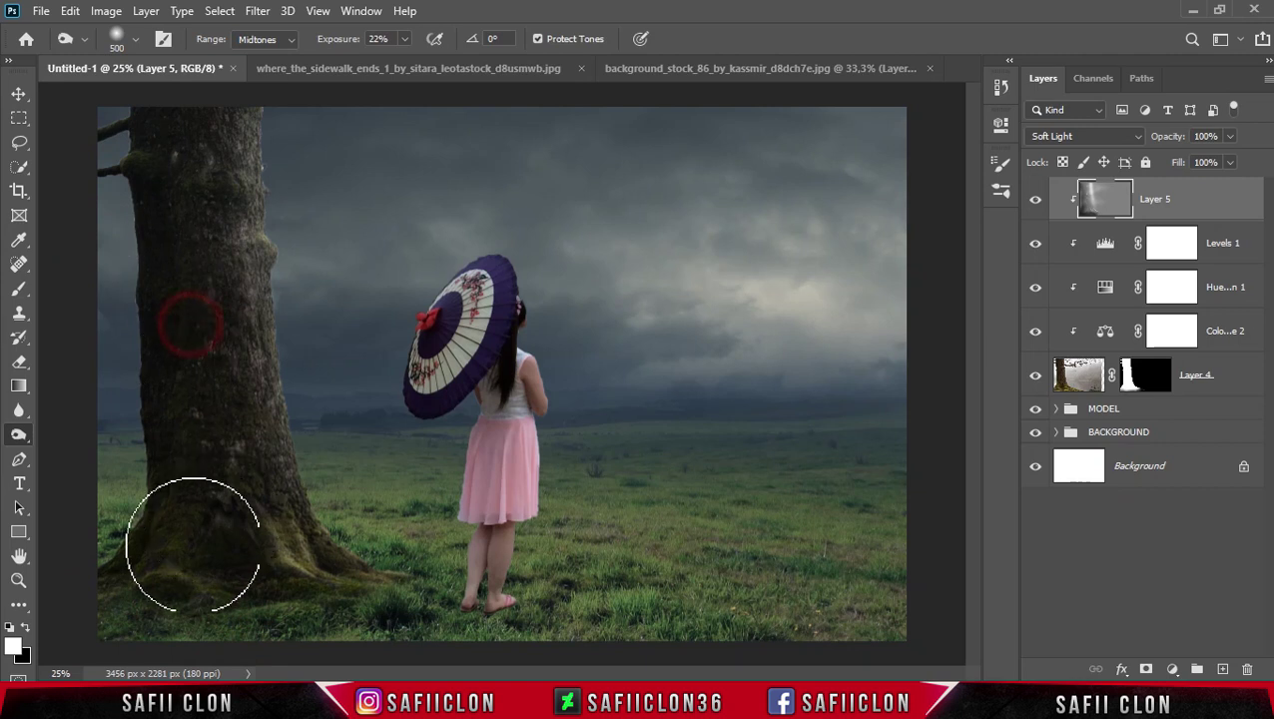
# Toggle Layer 5's visibility to compare the tree before and after burning
pyautogui.click(1038, 205)
pyautogui.click(1037, 204)
pyautogui.click(1037, 204)
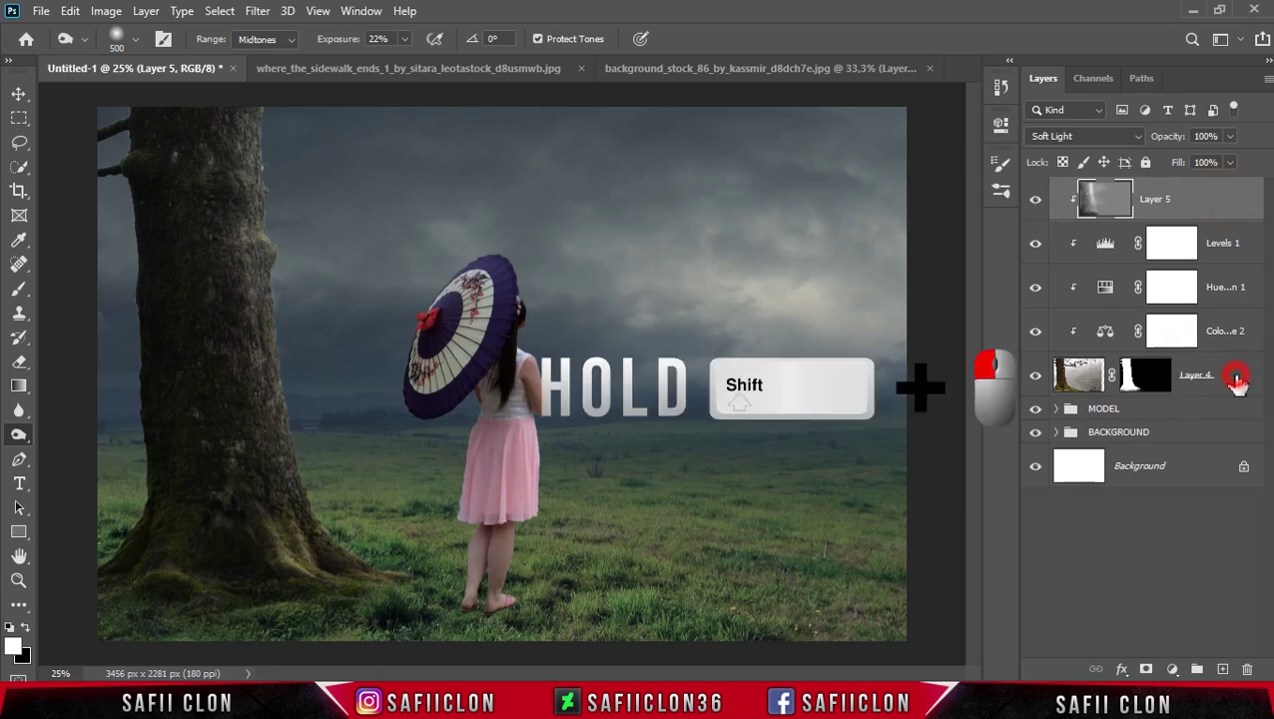
# Group Layer 4 through Layer 5 into a new group named TREE and check it
pyautogui.keyDown('shift'); pyautogui.click(1236, 379); pyautogui.keyUp('shift')
pyautogui.rightClick(1226, 377)
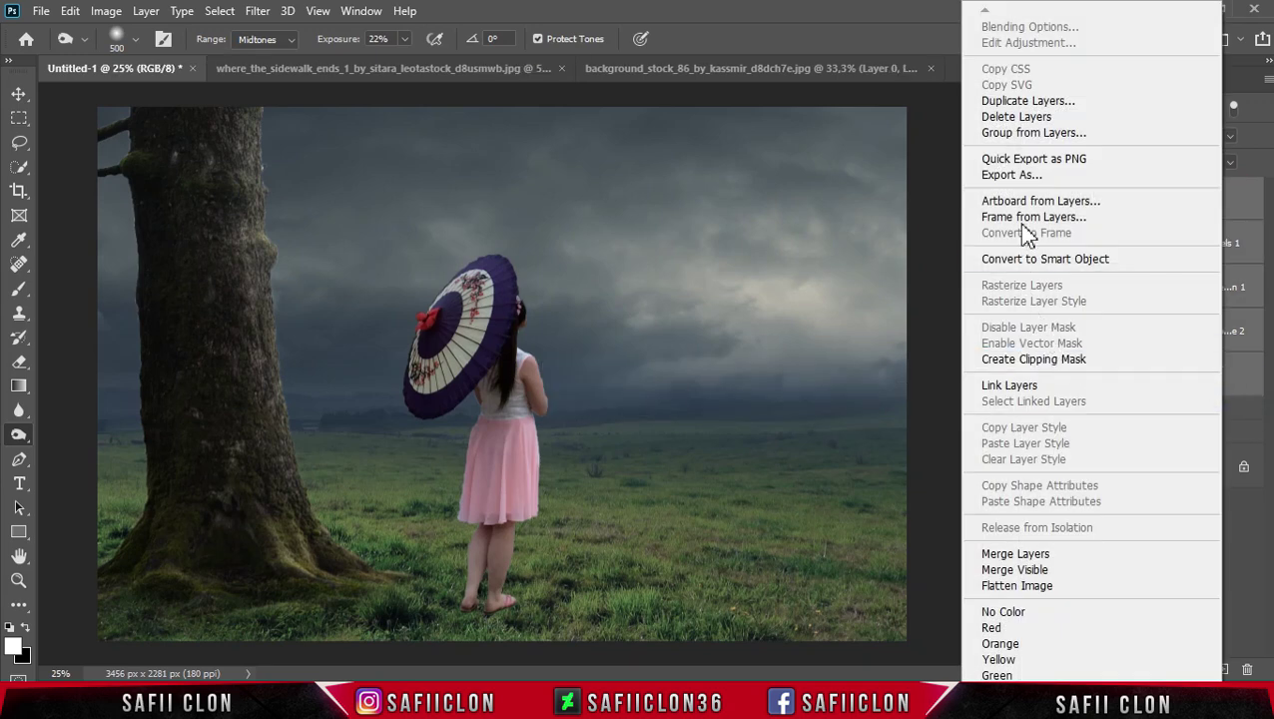
pyautogui.click(1018, 133)
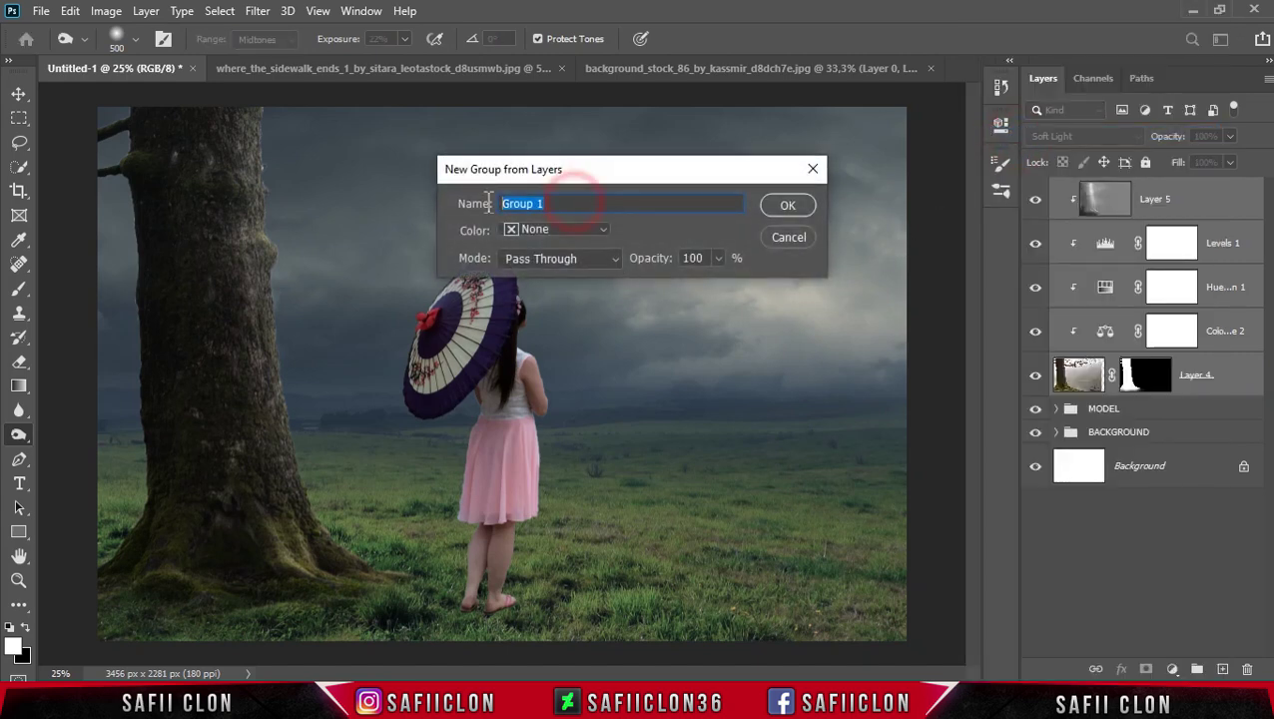
pyautogui.write('TRE')
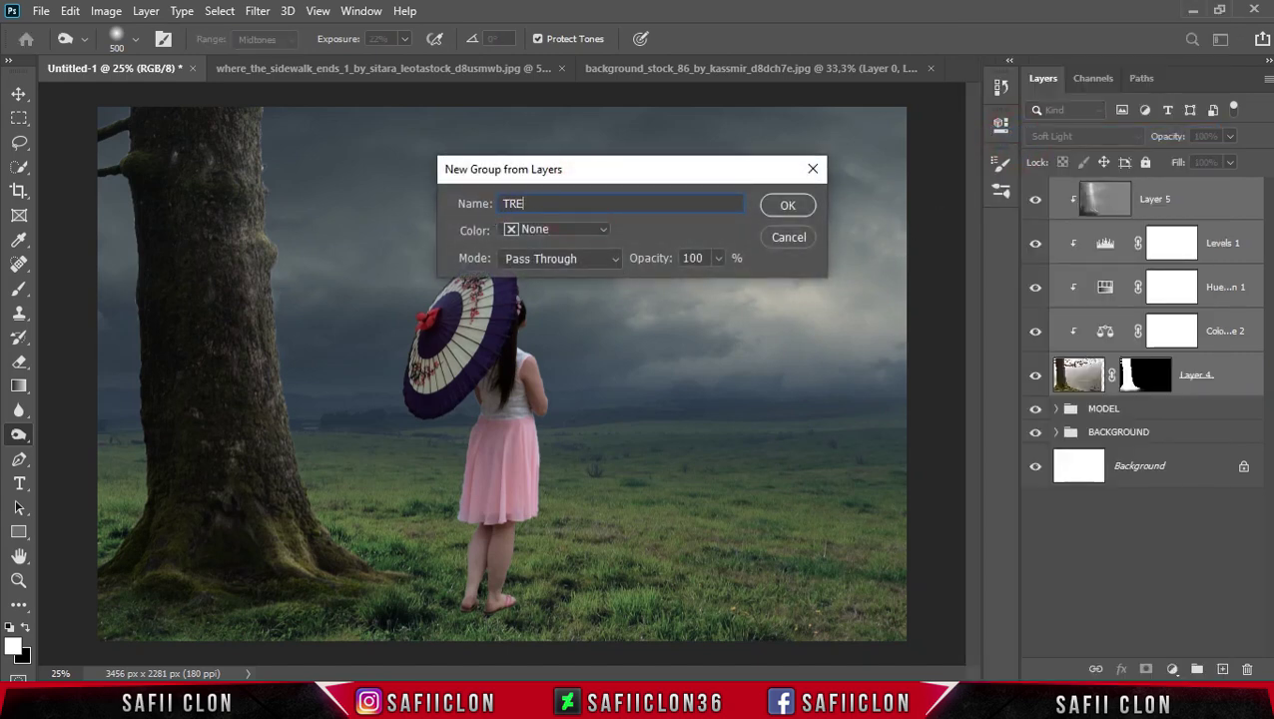
pyautogui.click(789, 205)
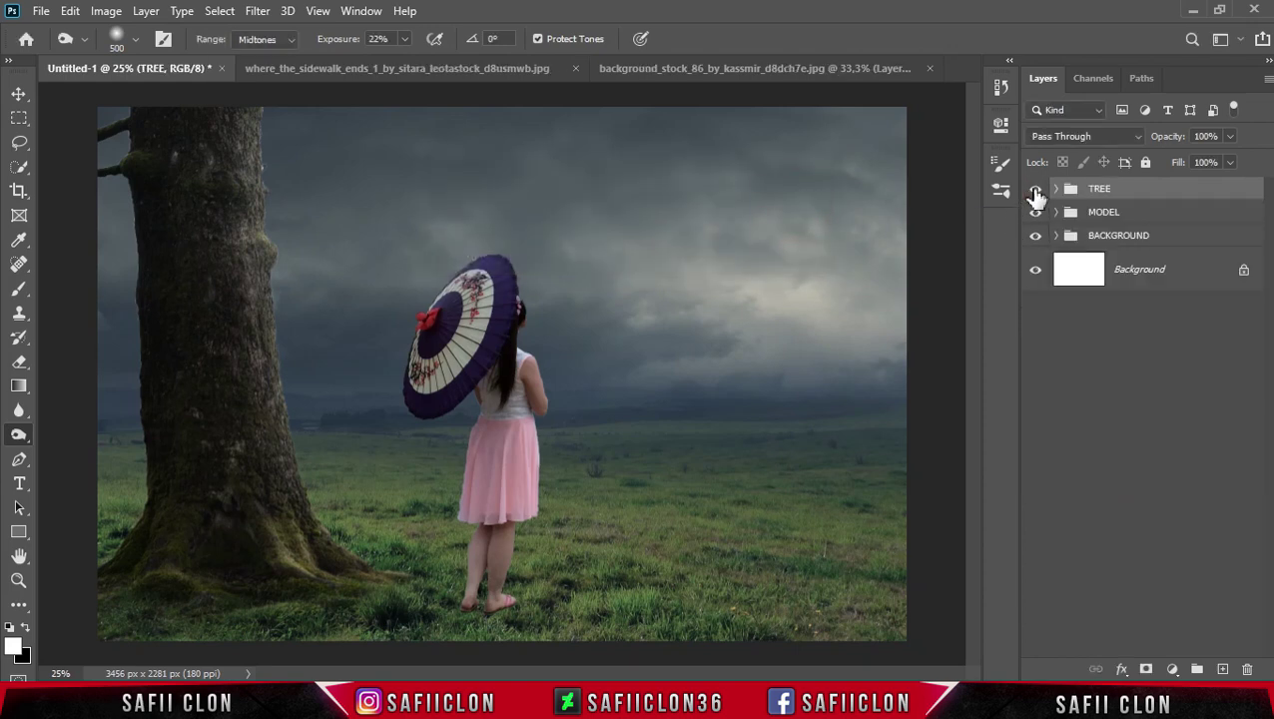
pyautogui.click(1035, 190)
pyautogui.click(1035, 190)
pyautogui.click(1161, 216)
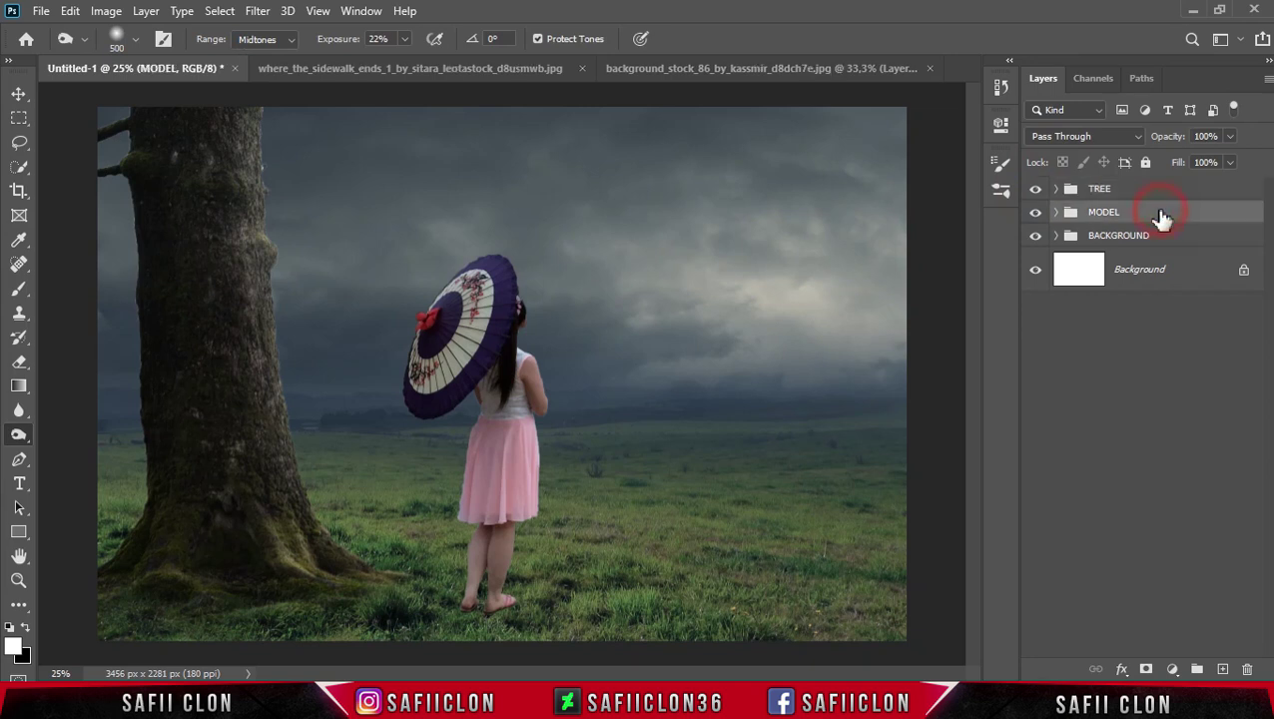
# Free-transform the girl's Layer 3, moving her right and tilting her about -1.27°
pyautogui.click(1055, 212)
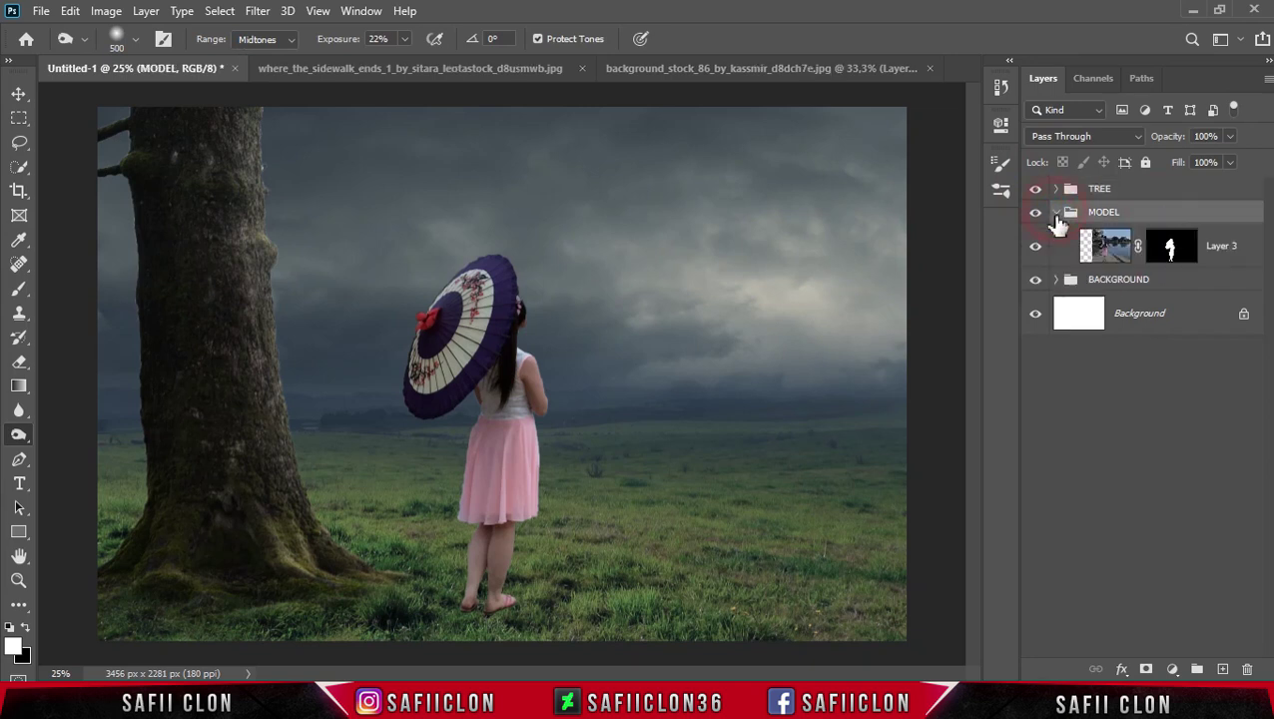
pyautogui.click(1243, 247)
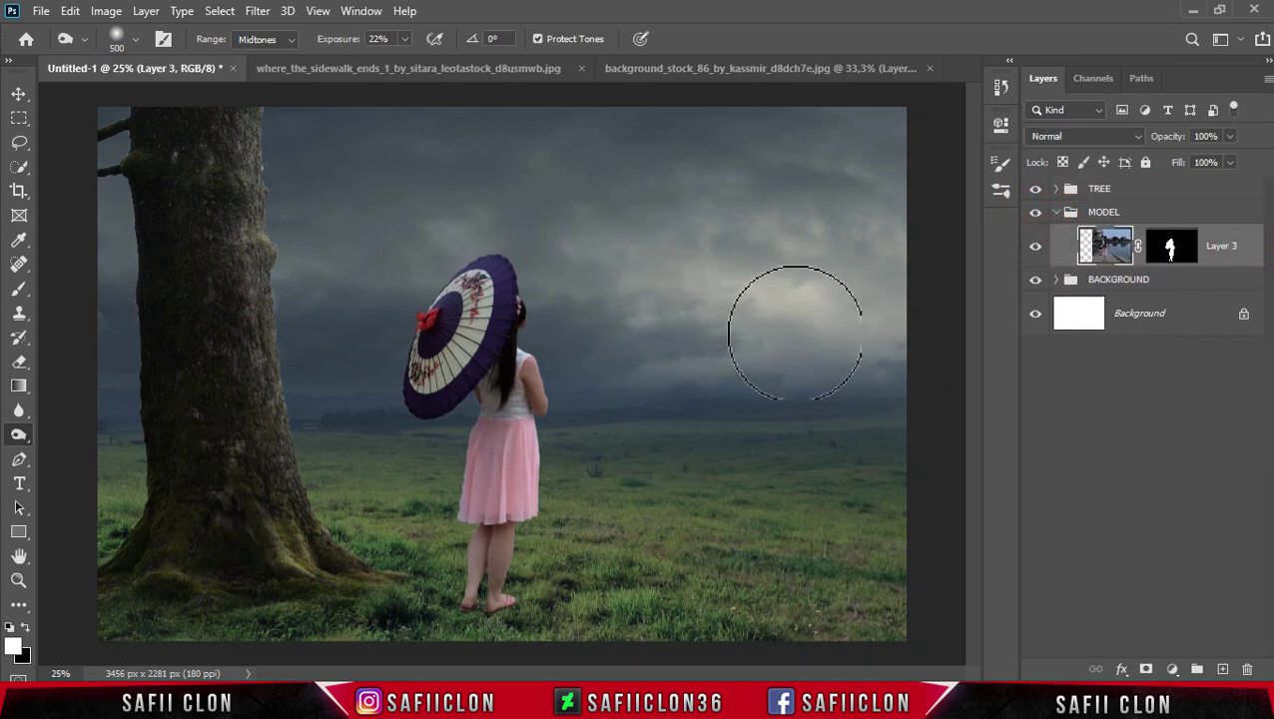
pyautogui.hotkey('ctrl', 't')
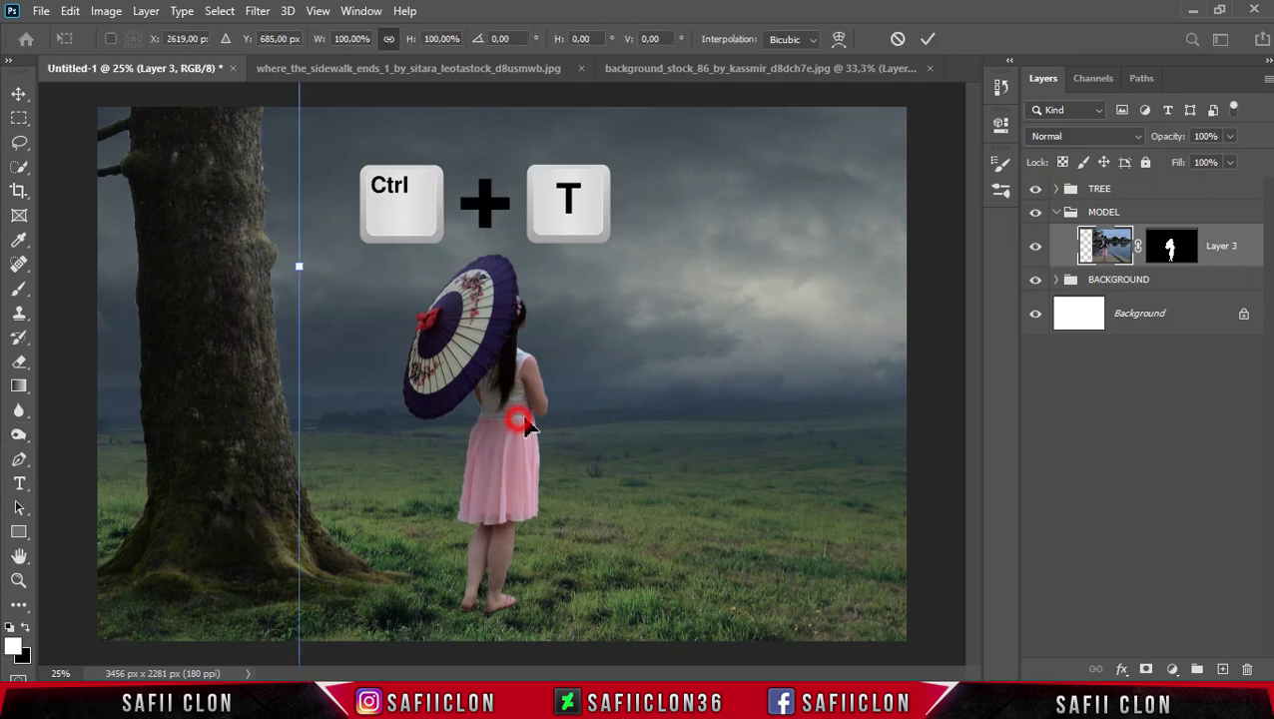
pyautogui.moveTo(520, 421); pyautogui.dragTo(551, 424)
pyautogui.hotkey('ctrl', '-')
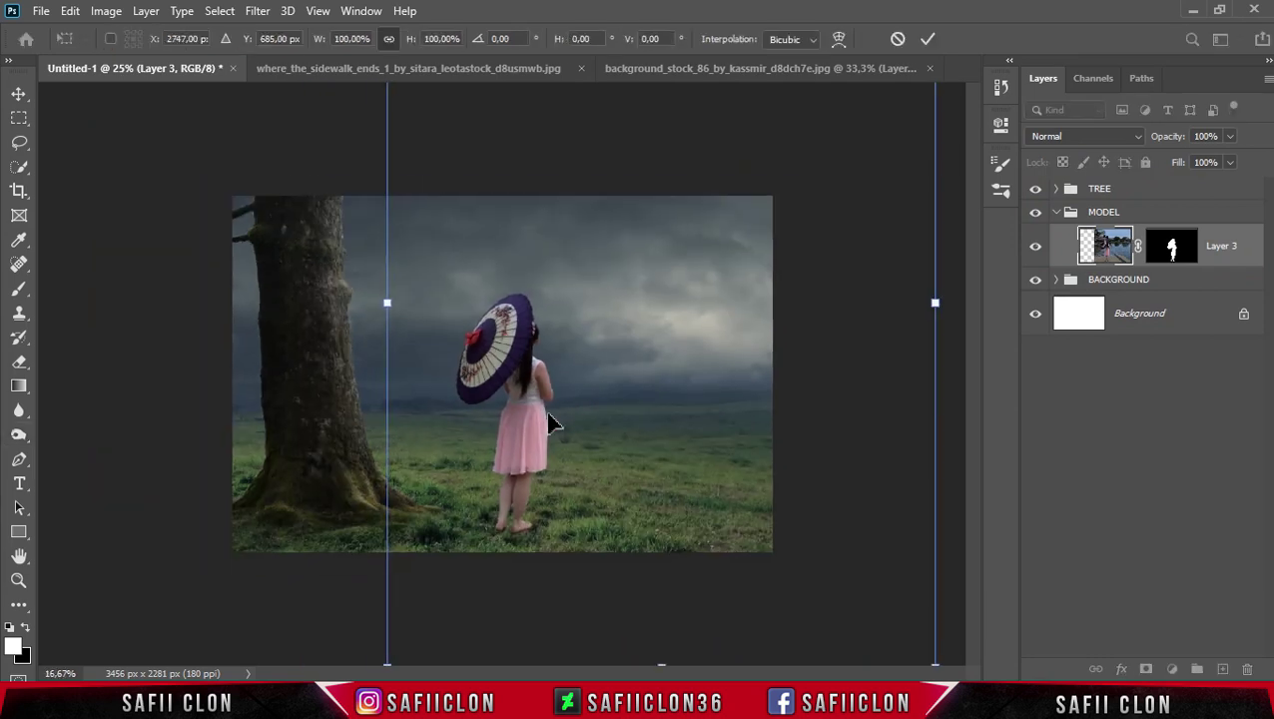
pyautogui.moveTo(844, 611); pyautogui.dragTo(866, 587)
pyautogui.moveTo(604, 482); pyautogui.dragTo(606, 477)
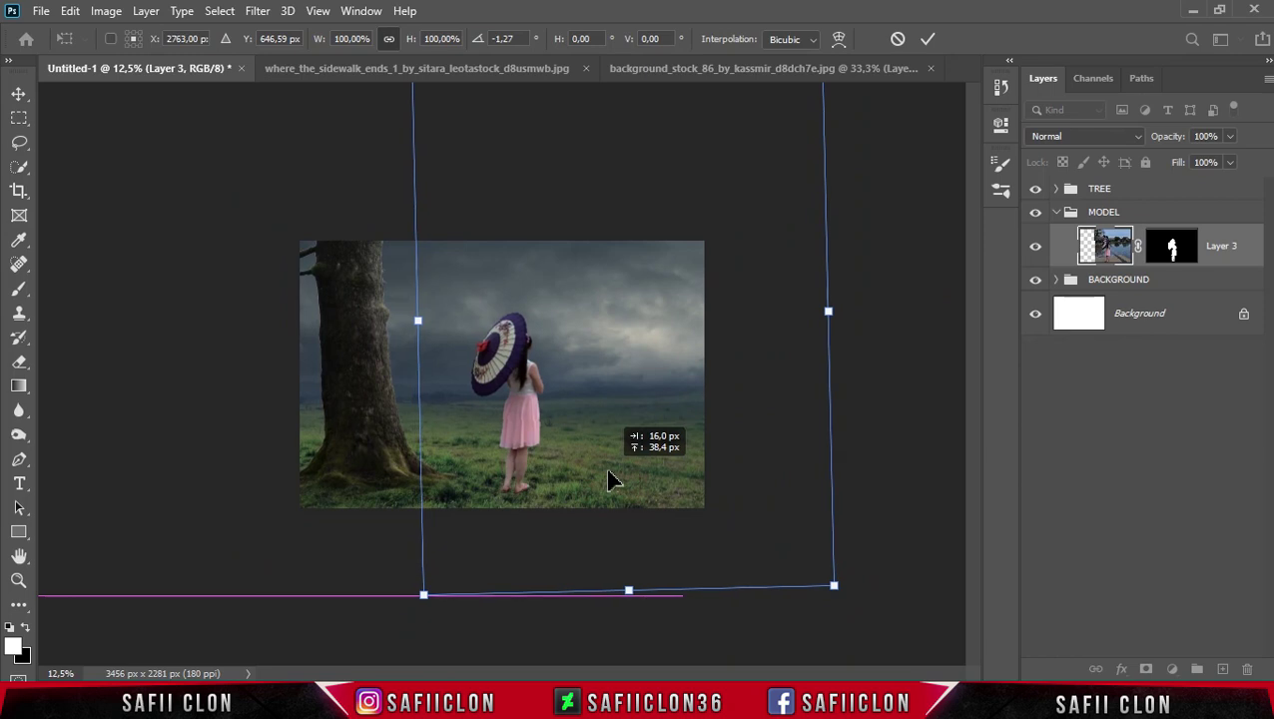
# Scale the girl to 97.42%, shift her slightly right and commit the transform
pyautogui.hotkey('ctrl', '-')
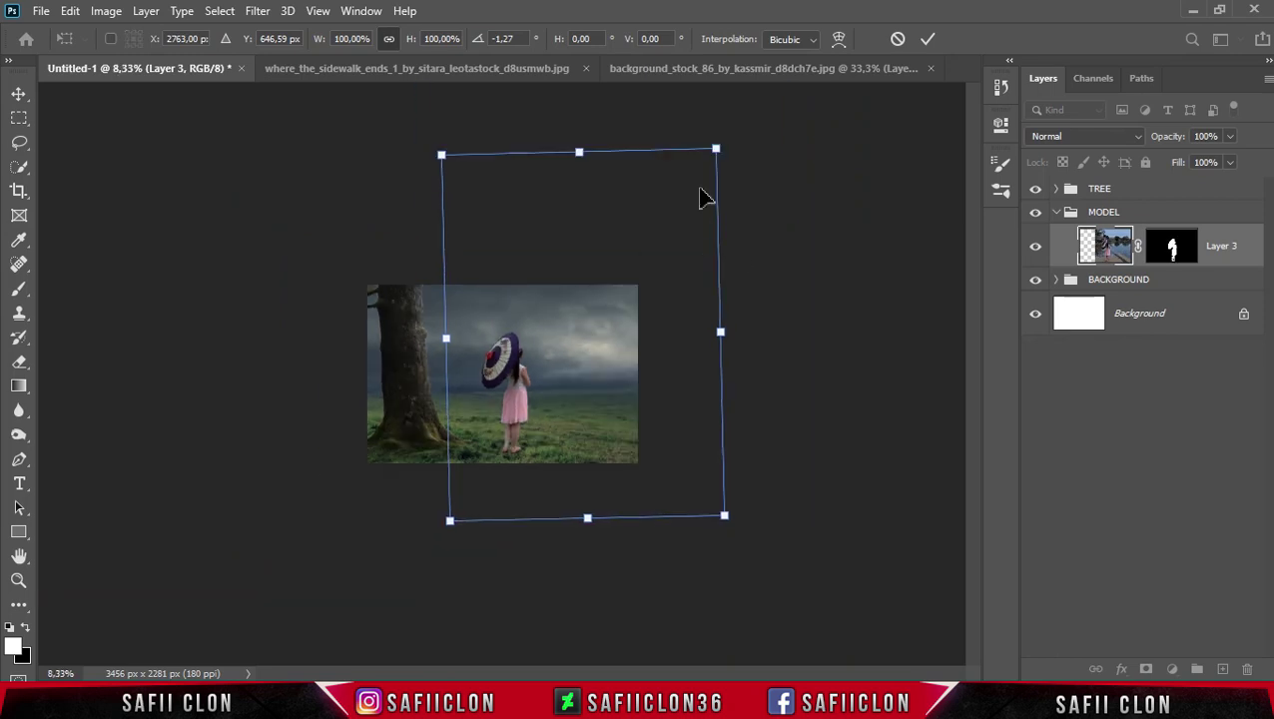
pyautogui.moveTo(714, 148); pyautogui.dragTo(708, 160)
pyautogui.hotkey('ctrl', '+')
pyautogui.moveTo(527, 439); pyautogui.dragTo(532, 439)
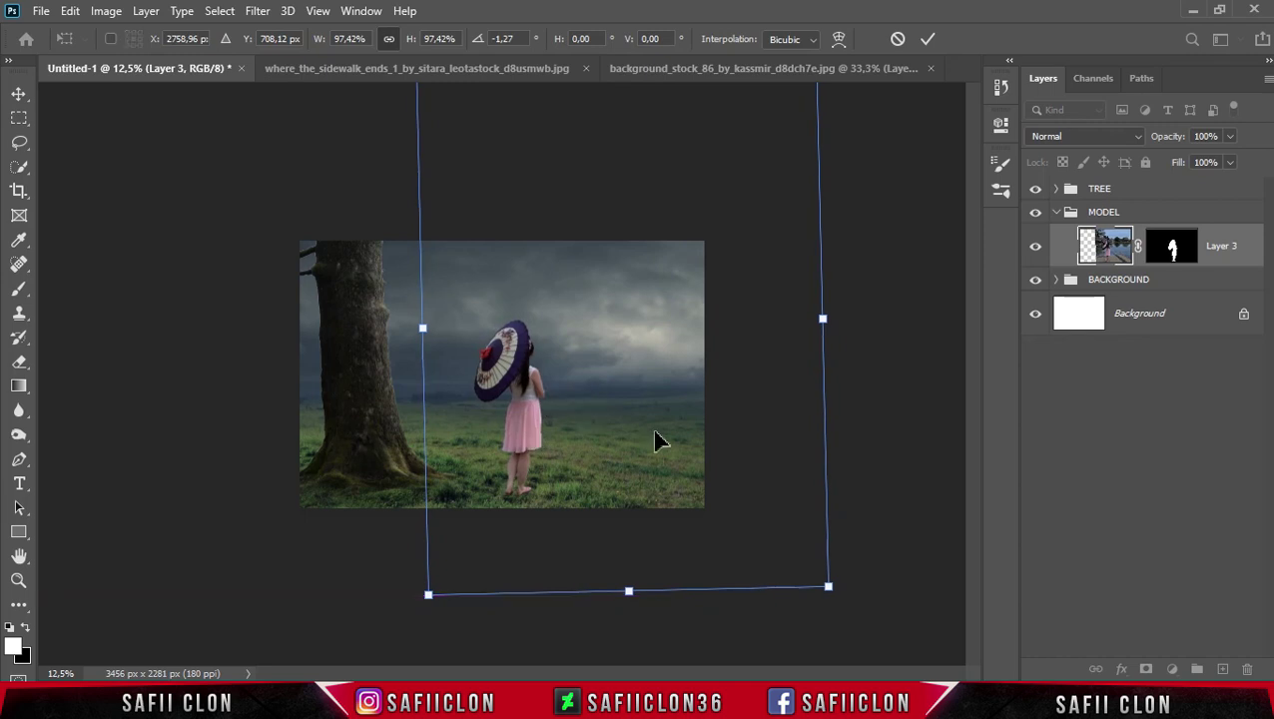
pyautogui.click(927, 39)
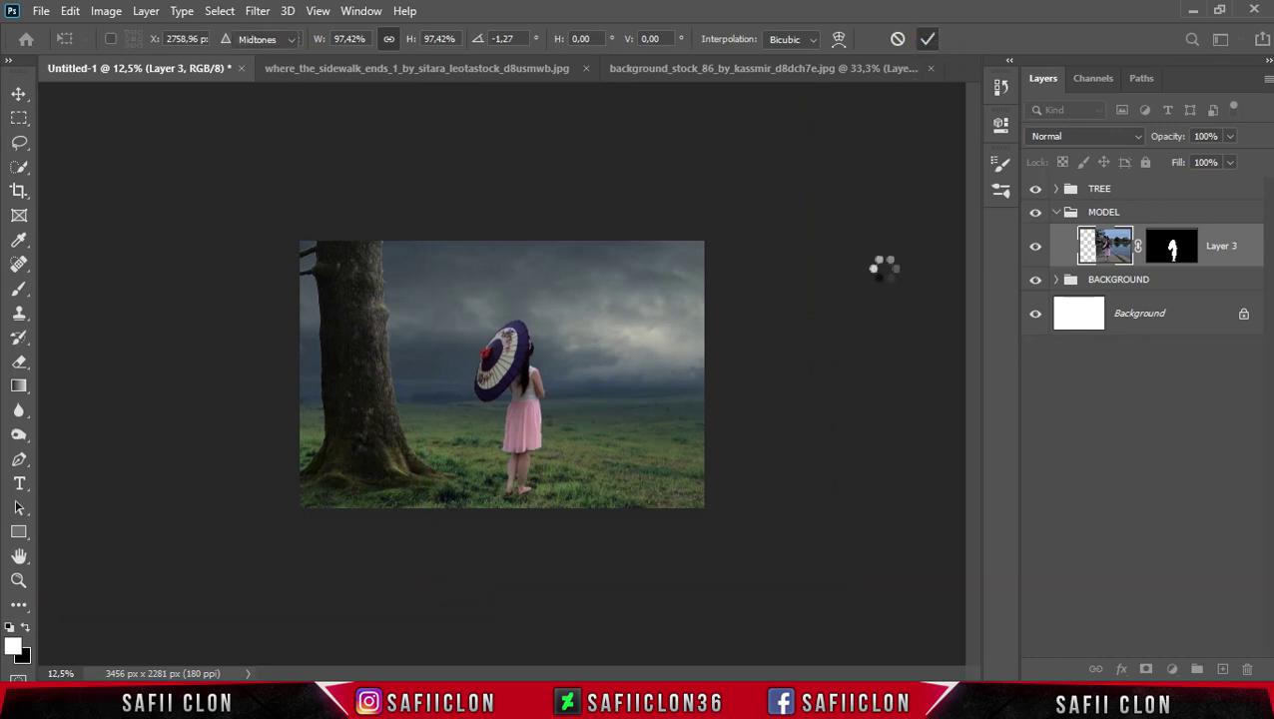
pyautogui.hotkey('ctrl', '+')
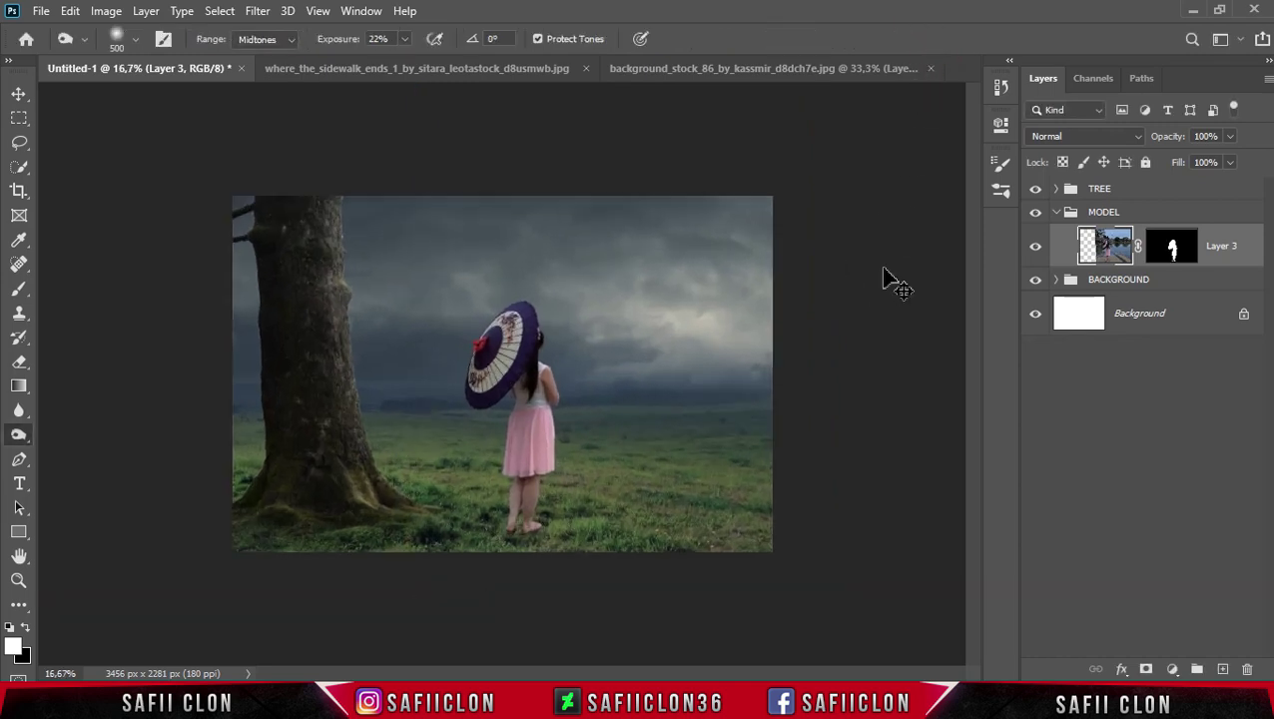
pyautogui.hotkey('ctrl', '+')
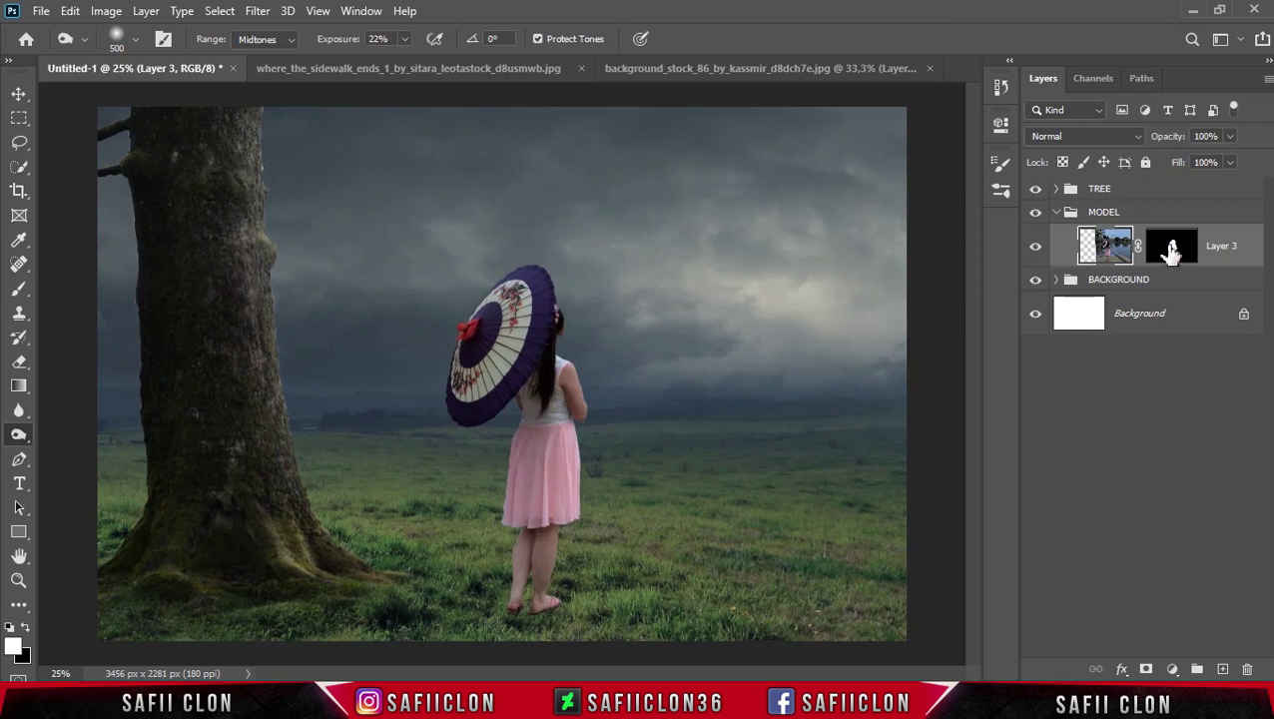
# Open Select and Mask on Layer 3's mask, keeping the On Layers view
pyautogui.click(1173, 253)
pyautogui.rightClick(1171, 250)
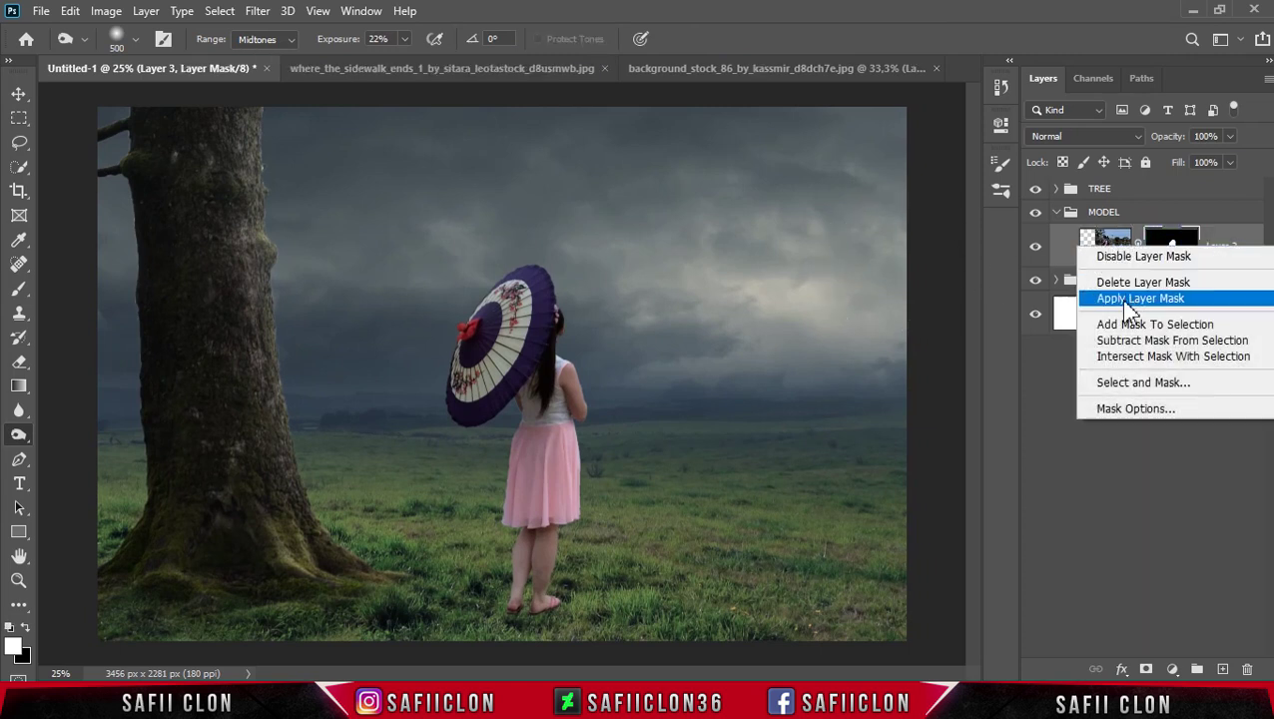
pyautogui.click(1142, 384)
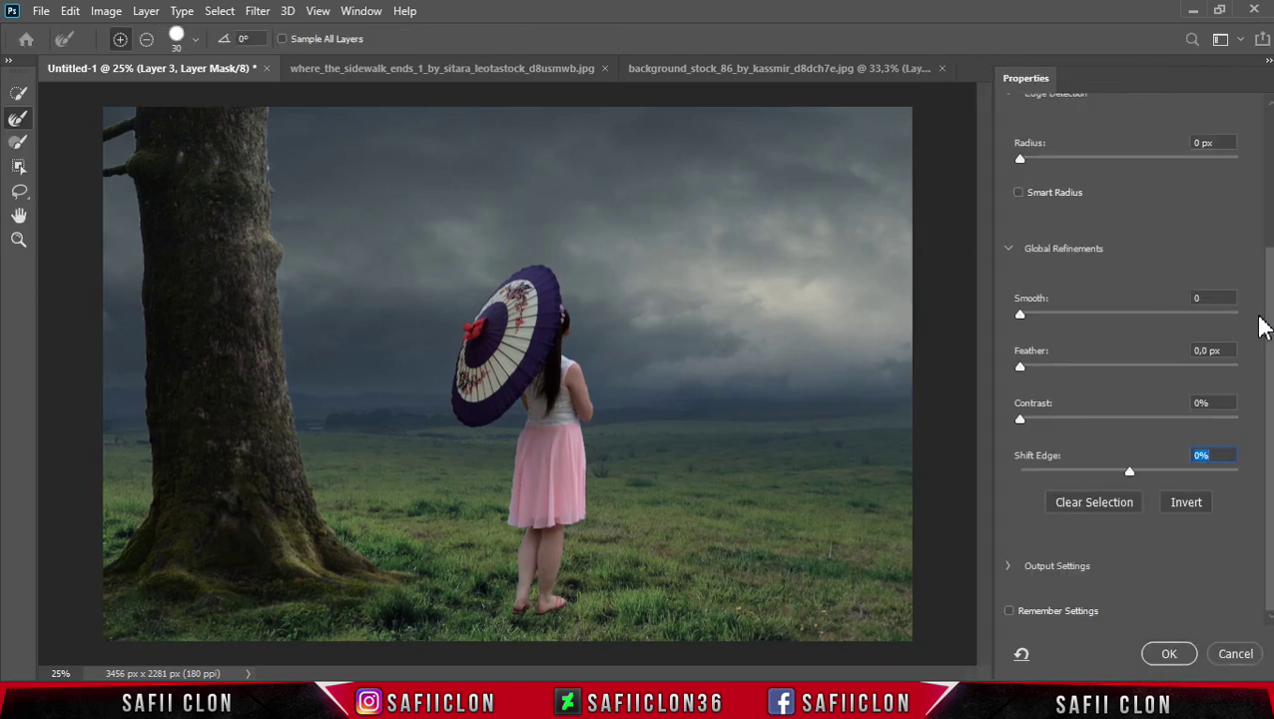
pyautogui.scroll(4, 1266, 315)
pyautogui.click(1091, 154)
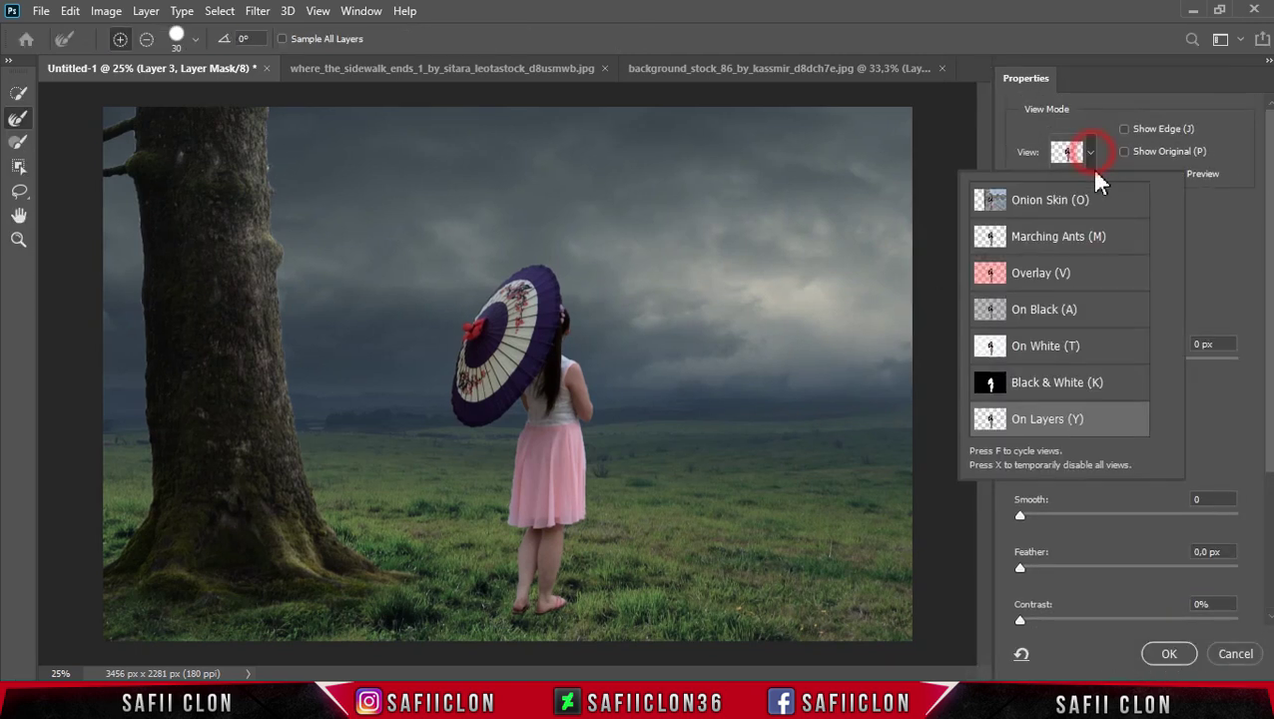
pyautogui.click(1094, 153)
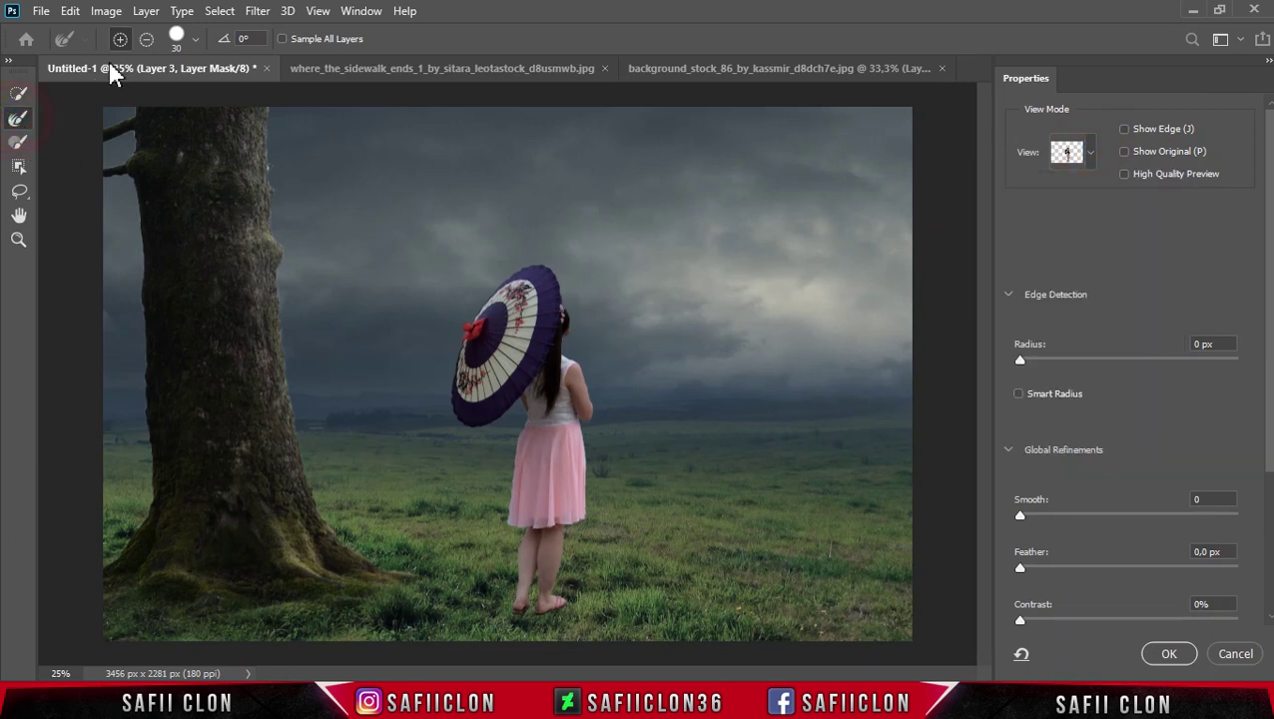
# Set the refine brush to 10 px and zoom in on the girl's edges
pyautogui.click(193, 40)
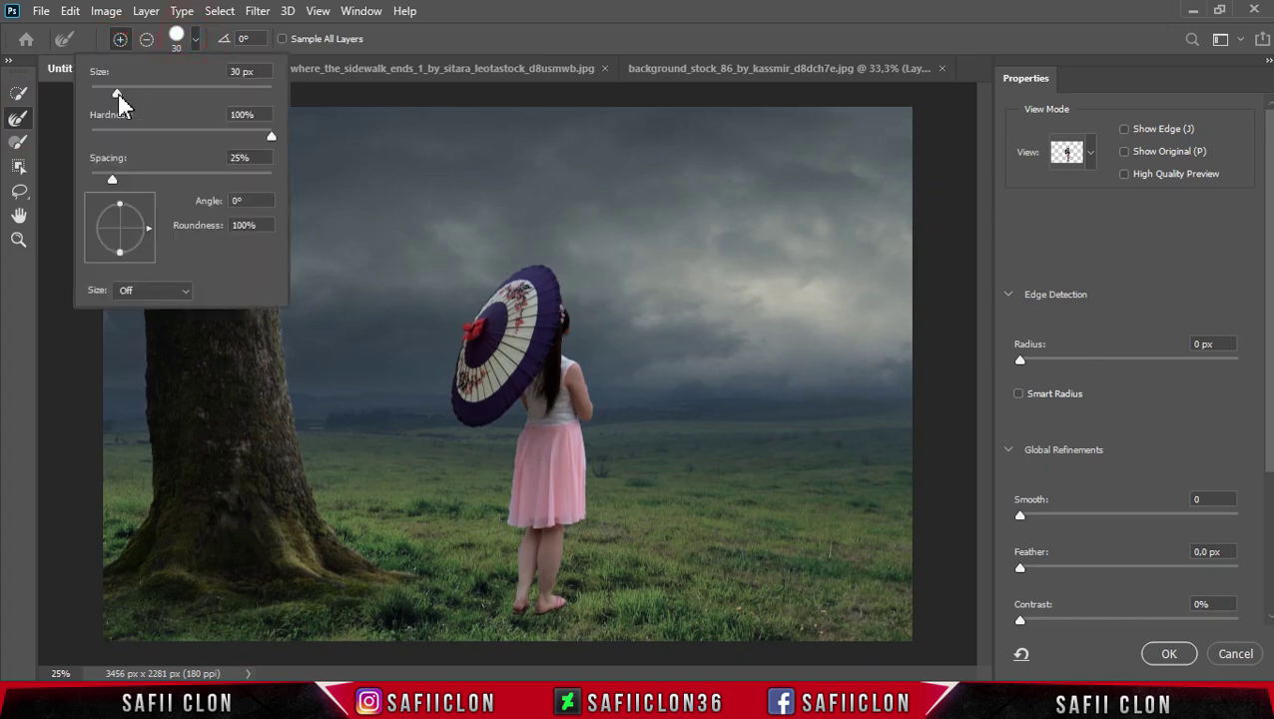
pyautogui.click(192, 40)
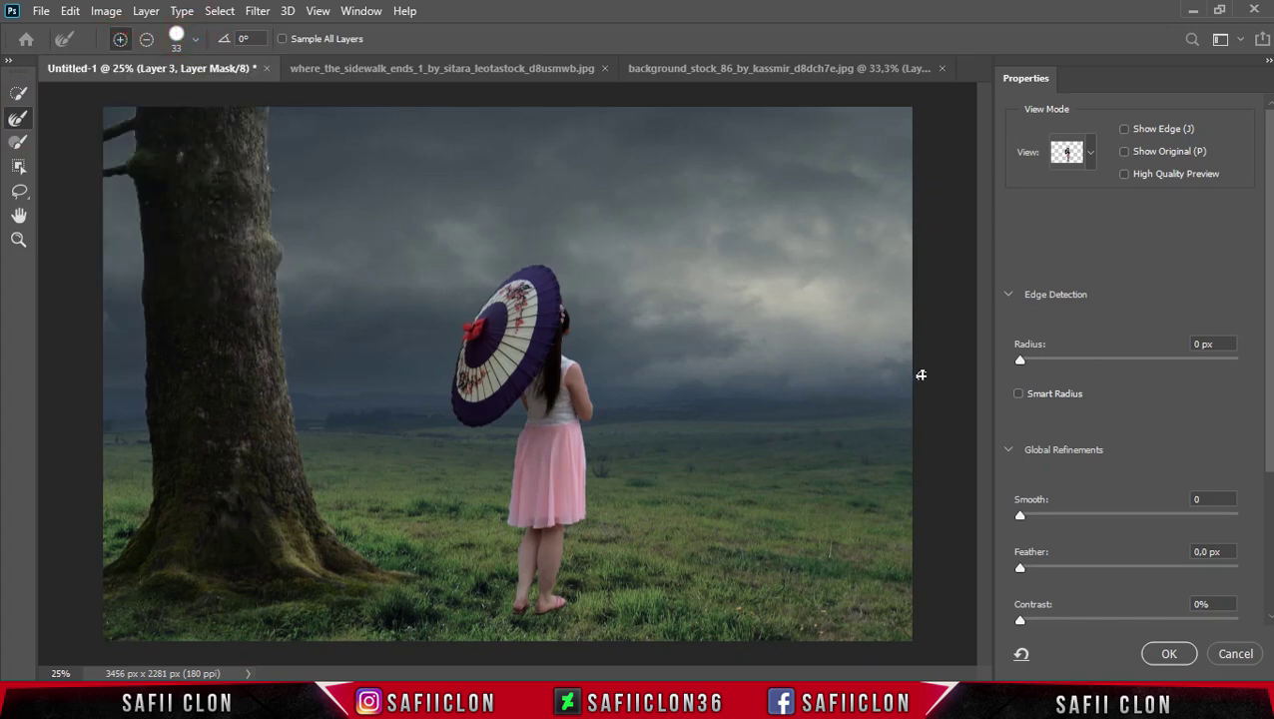
pyautogui.hotkey('ctrl', '+')
pyautogui.hotkey('ctrl', '+')
pyautogui.hotkey('ctrl', '+')
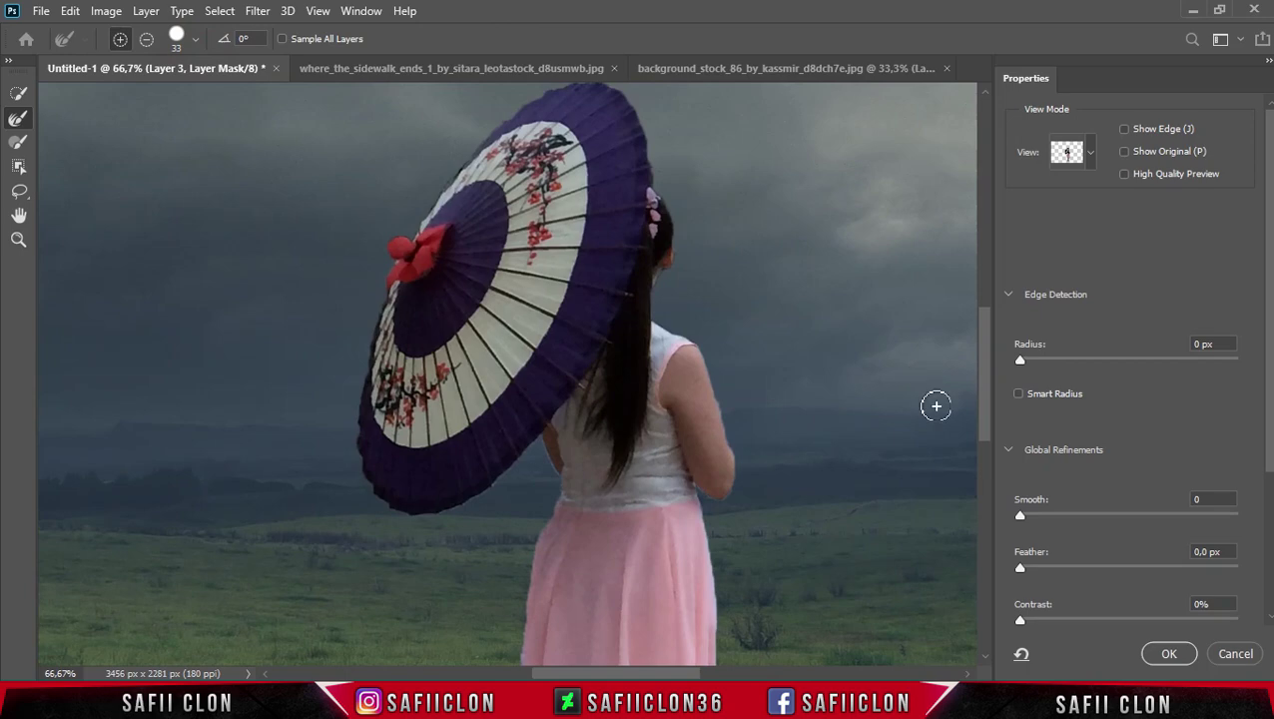
pyautogui.scroll(-3, 935, 405)
pyautogui.press('[')
pyautogui.press('[')
pyautogui.press('[')
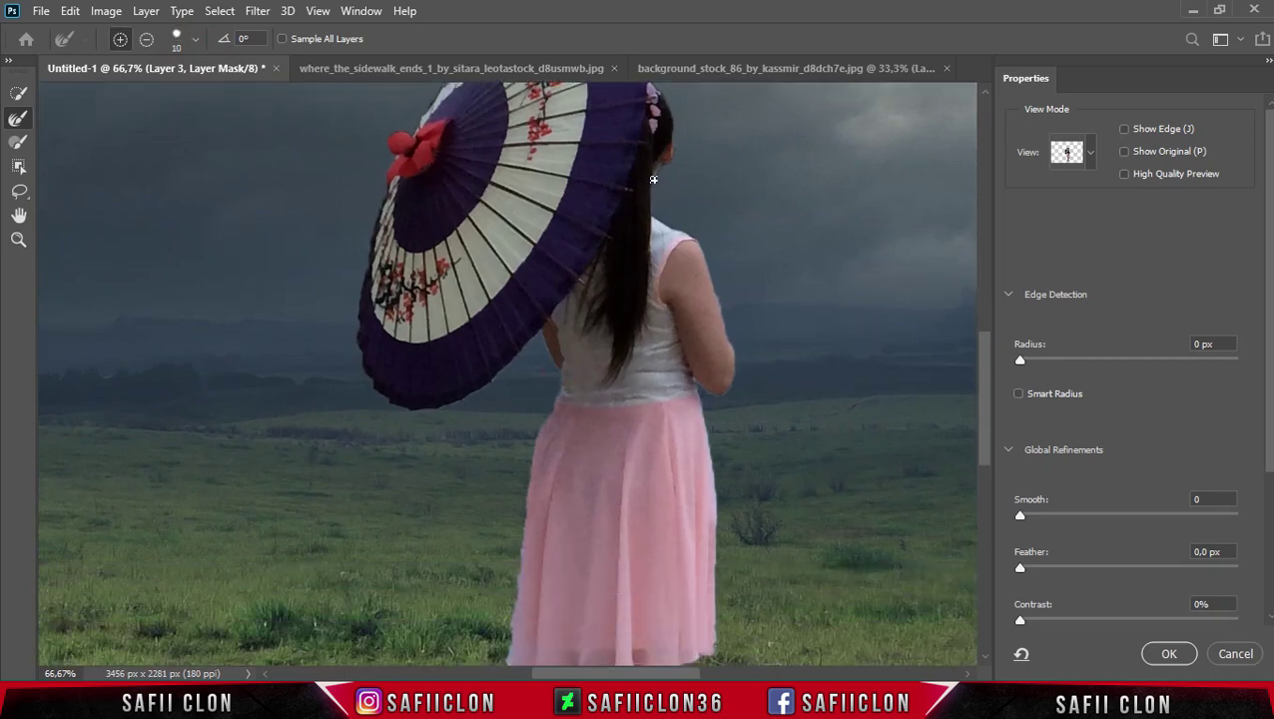
pyautogui.scroll(-6, 561, 502)
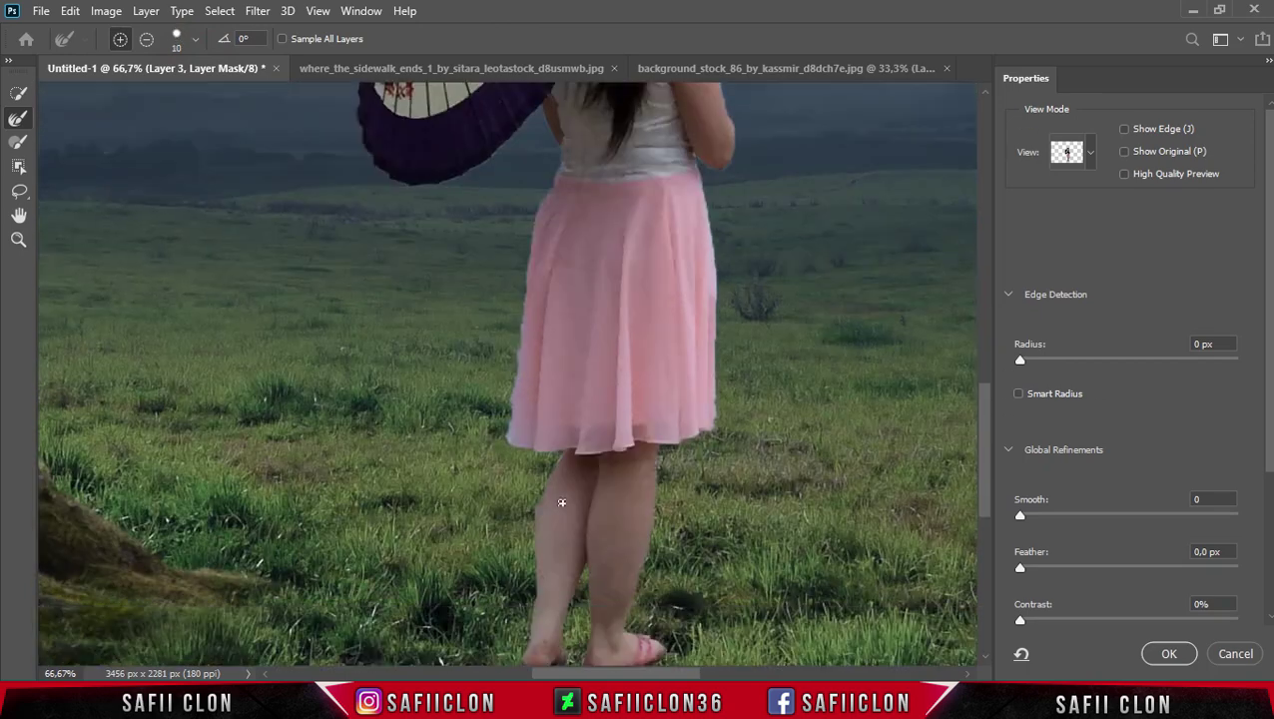
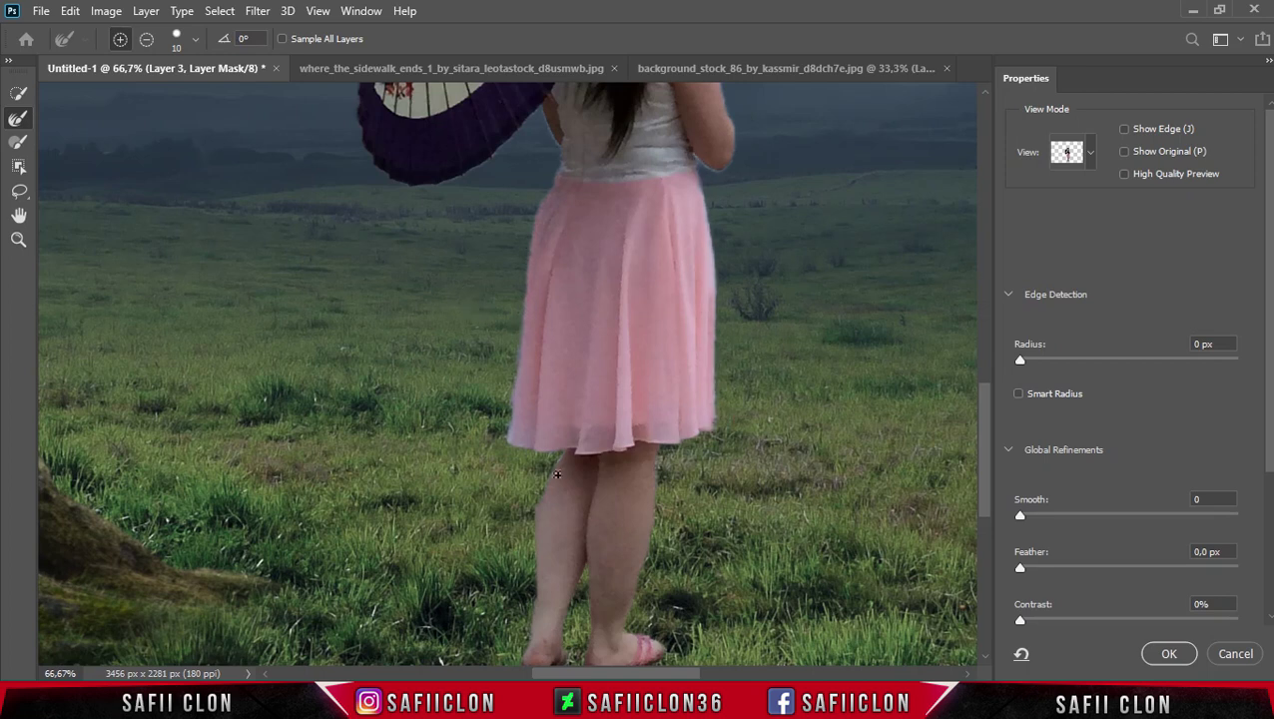
# Refine the girl's mask with Shift Edge -18% and Contrast 4%, then apply it
pyautogui.moveTo(982, 453)
pyautogui.mouseDown()
pyautogui.moveTo(989, 483)
pyautogui.moveTo(1003, 440)
pyautogui.mouseUp()
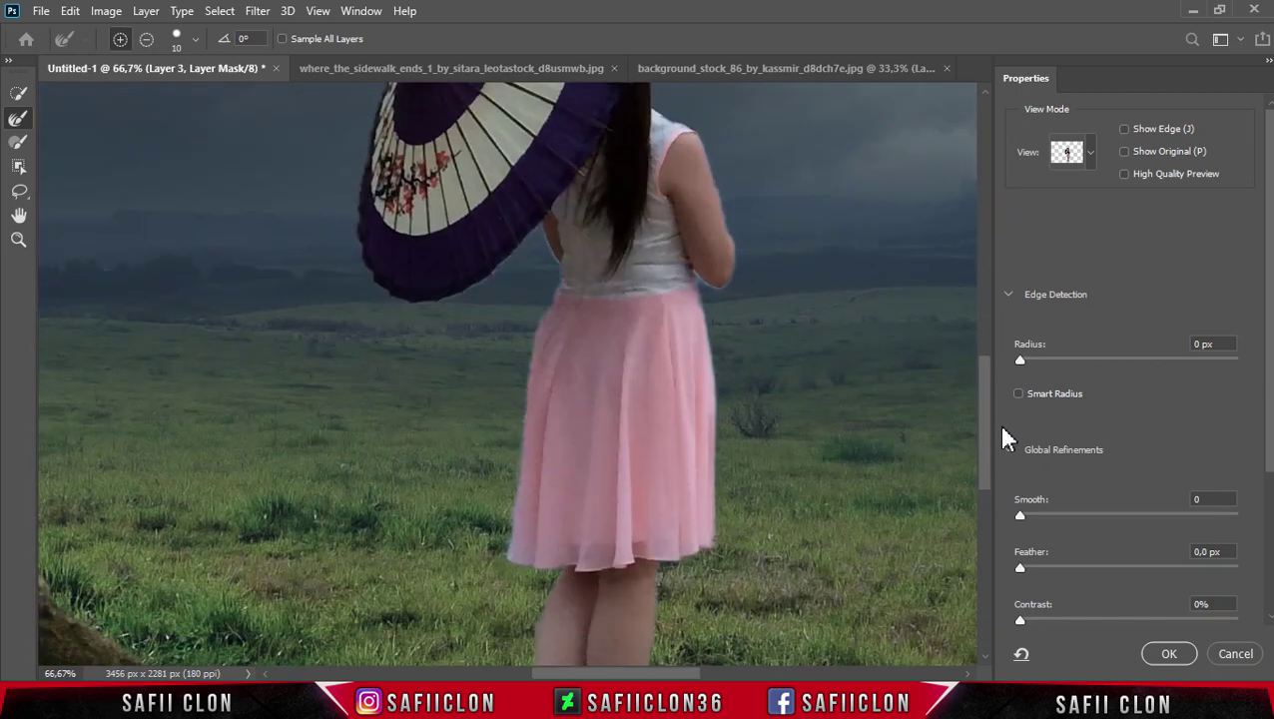
pyautogui.scroll(-5, 1140, 521)
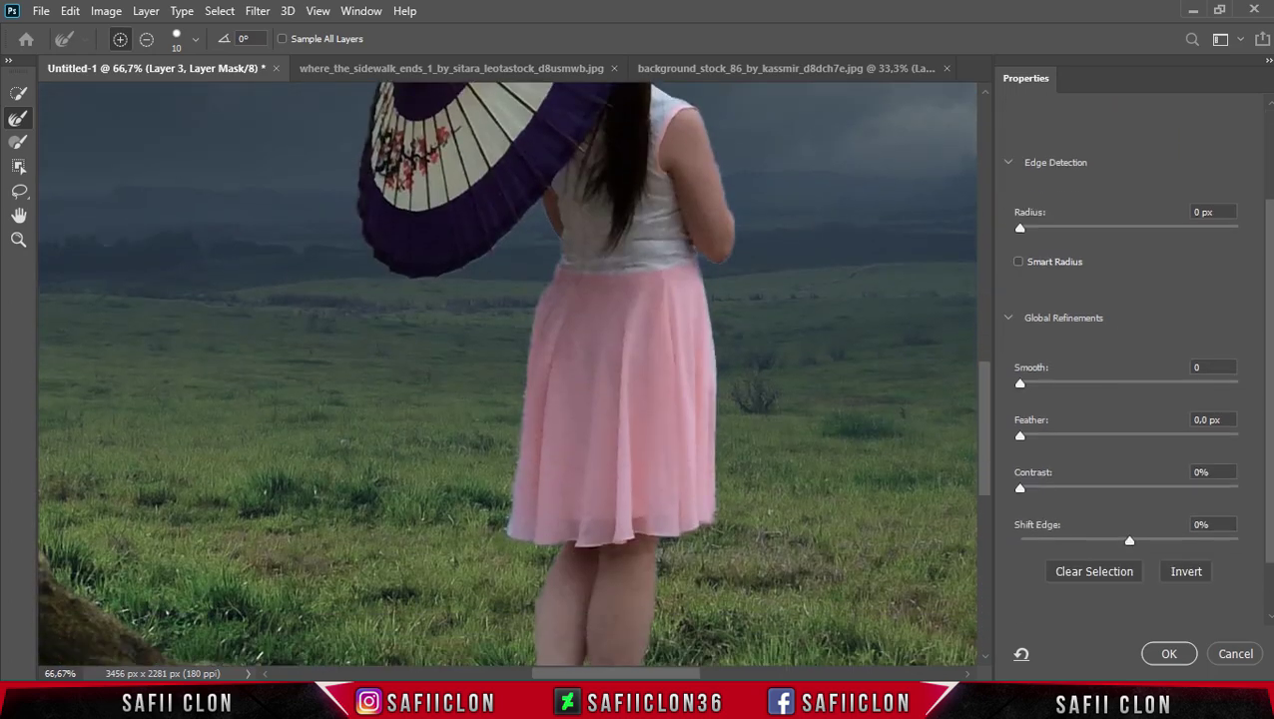
pyautogui.moveTo(1130, 476); pyautogui.dragTo(1117, 477)
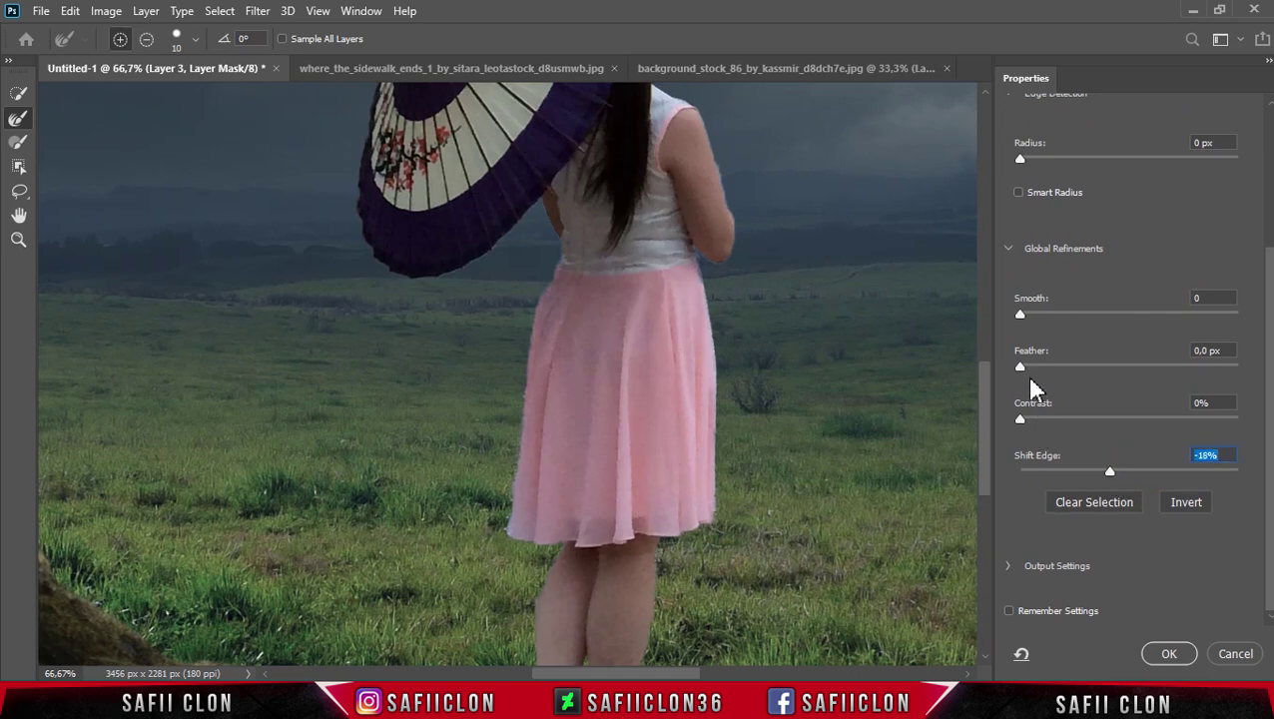
pyautogui.click(1023, 424)
pyautogui.hotkey('ctrl', '-')
pyautogui.hotkey('ctrl', '-')
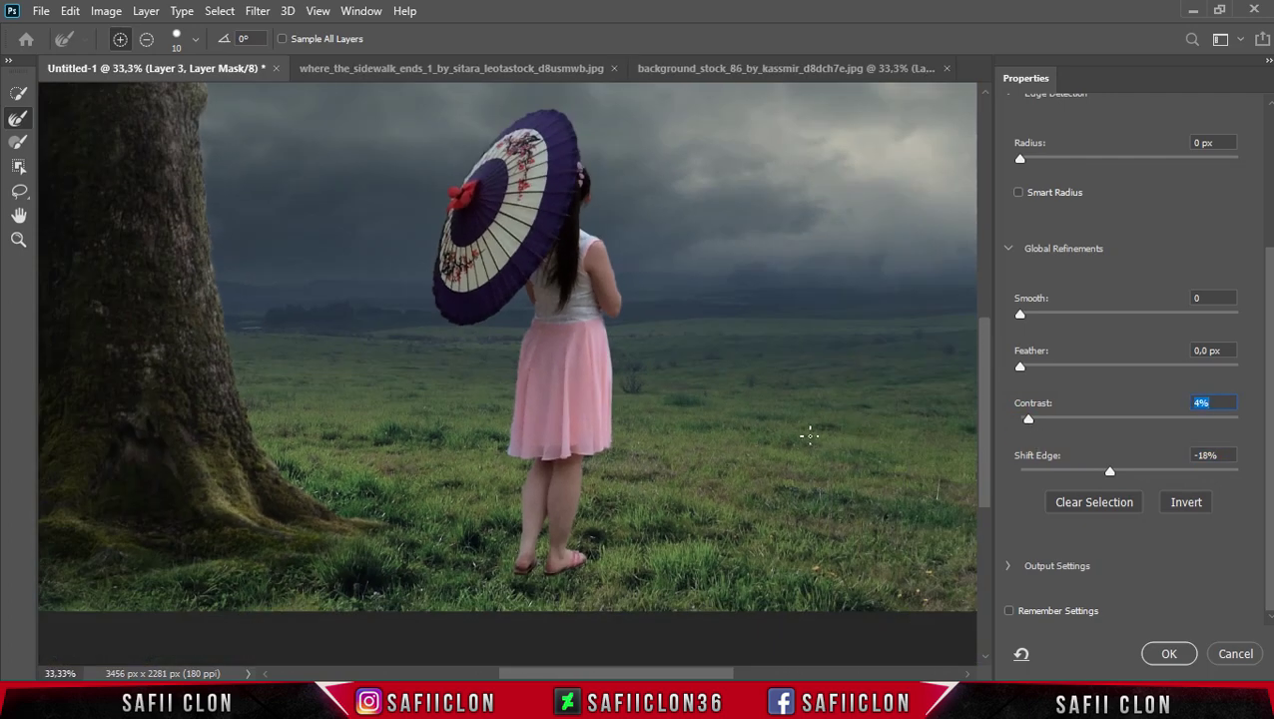
pyautogui.click(1168, 655)
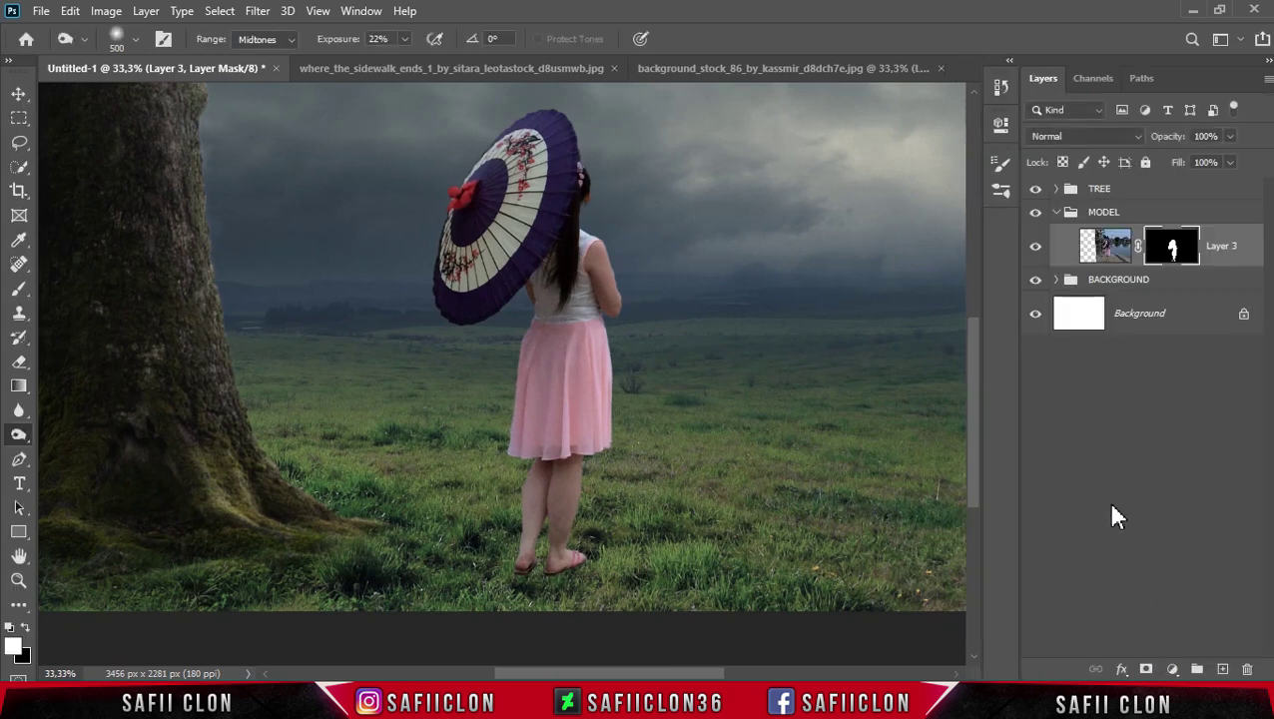
# Add a Color Balance adjustment layer clipped to the girl's layer
pyautogui.moveTo(969, 477); pyautogui.dragTo(976, 471)
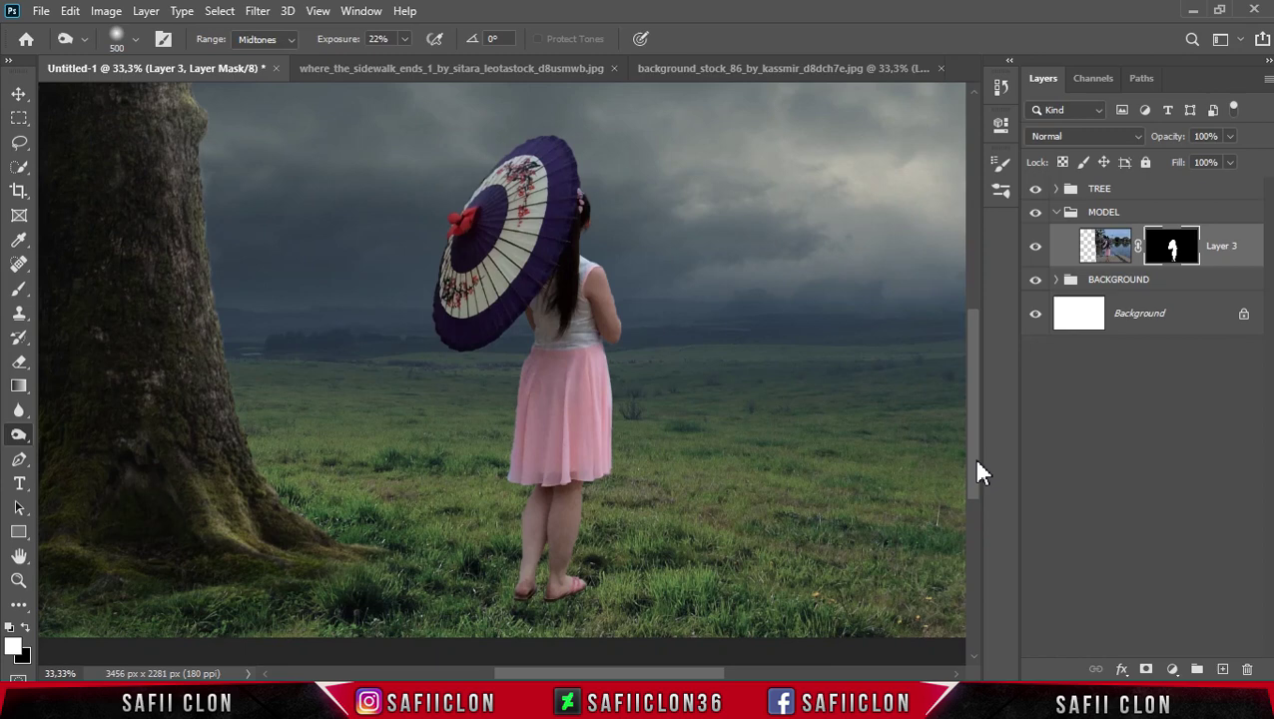
pyautogui.click(1237, 245)
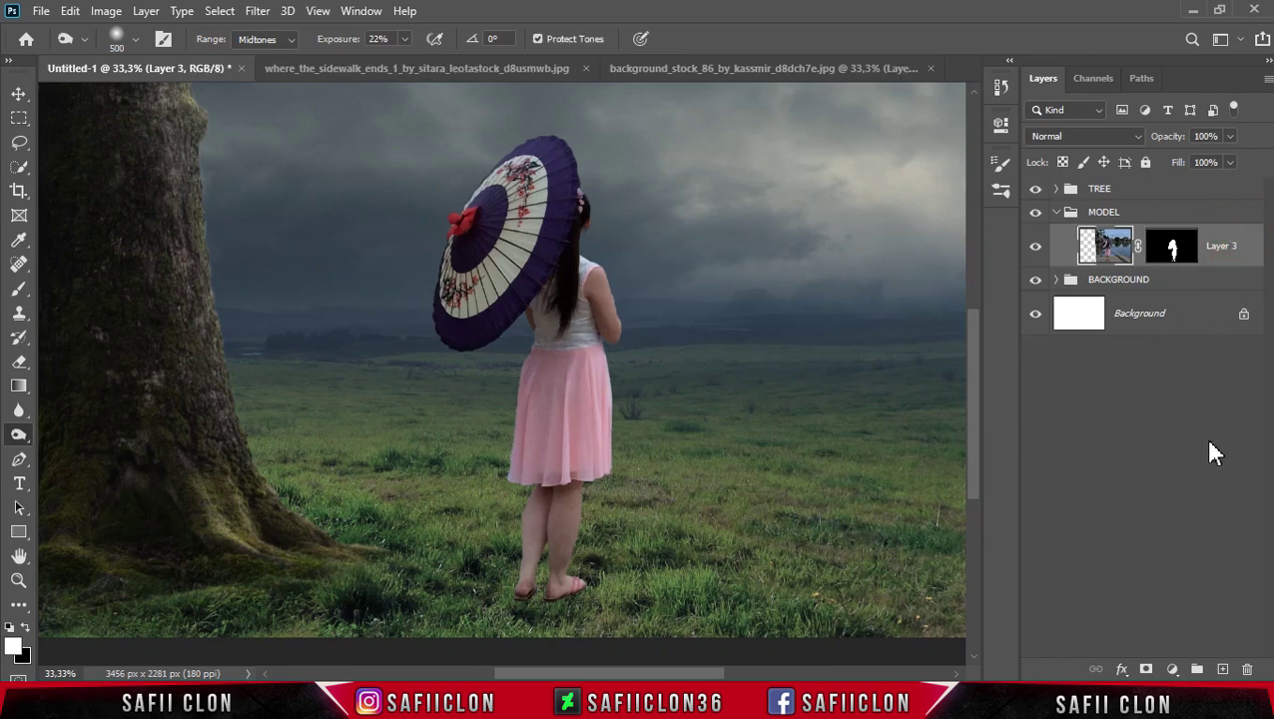
pyautogui.click(1172, 669)
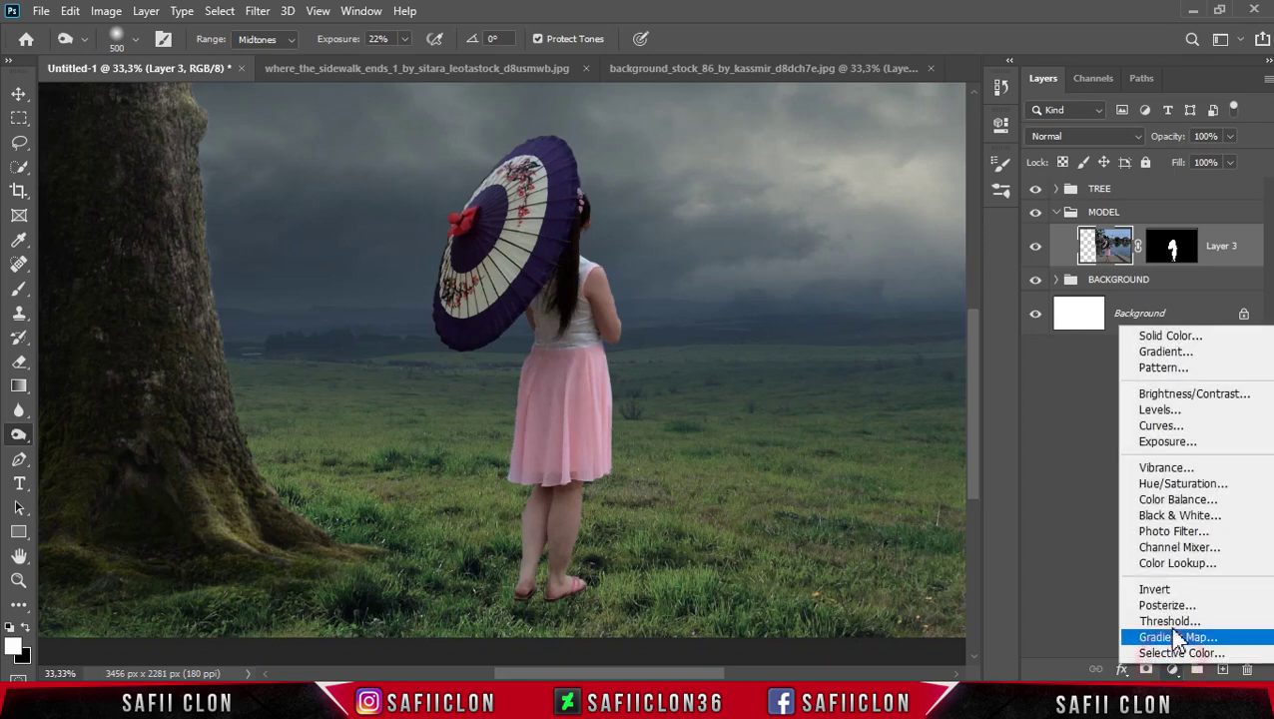
pyautogui.click(1169, 505)
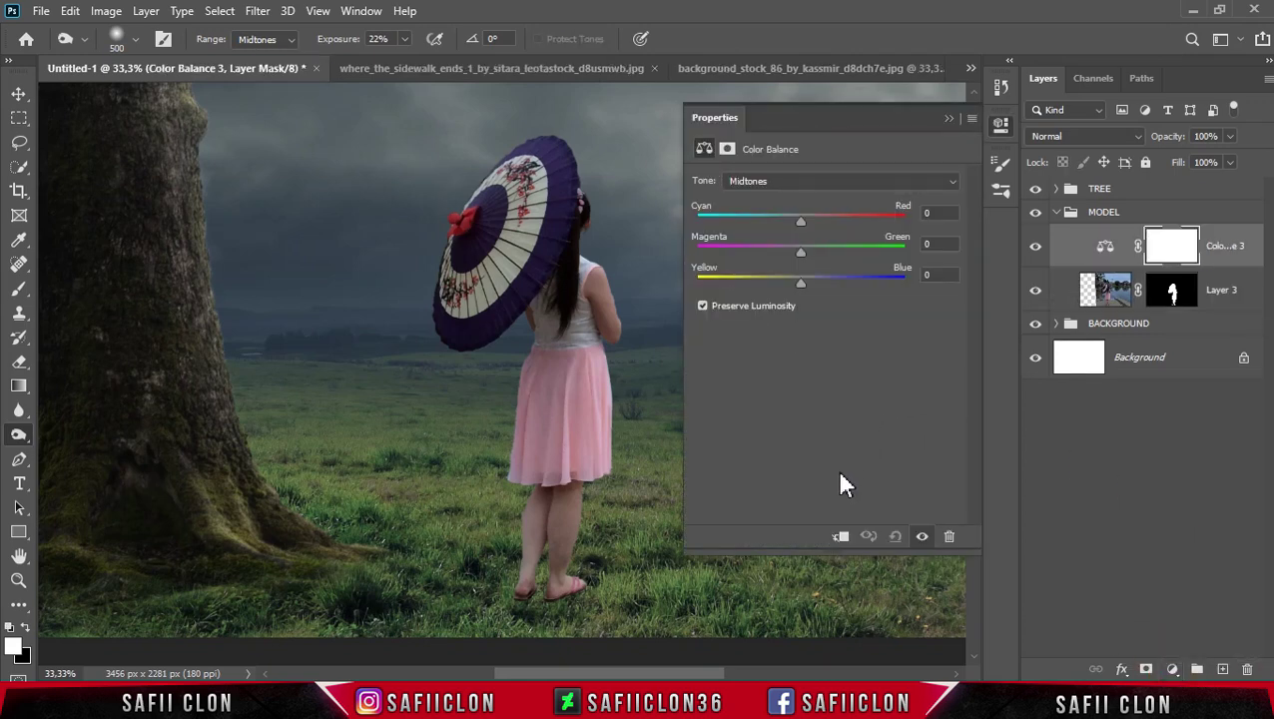
pyautogui.click(843, 539)
# Shift the Color Balance shadows slightly toward cyan and toward magenta
pyautogui.click(805, 182)
pyautogui.click(784, 197)
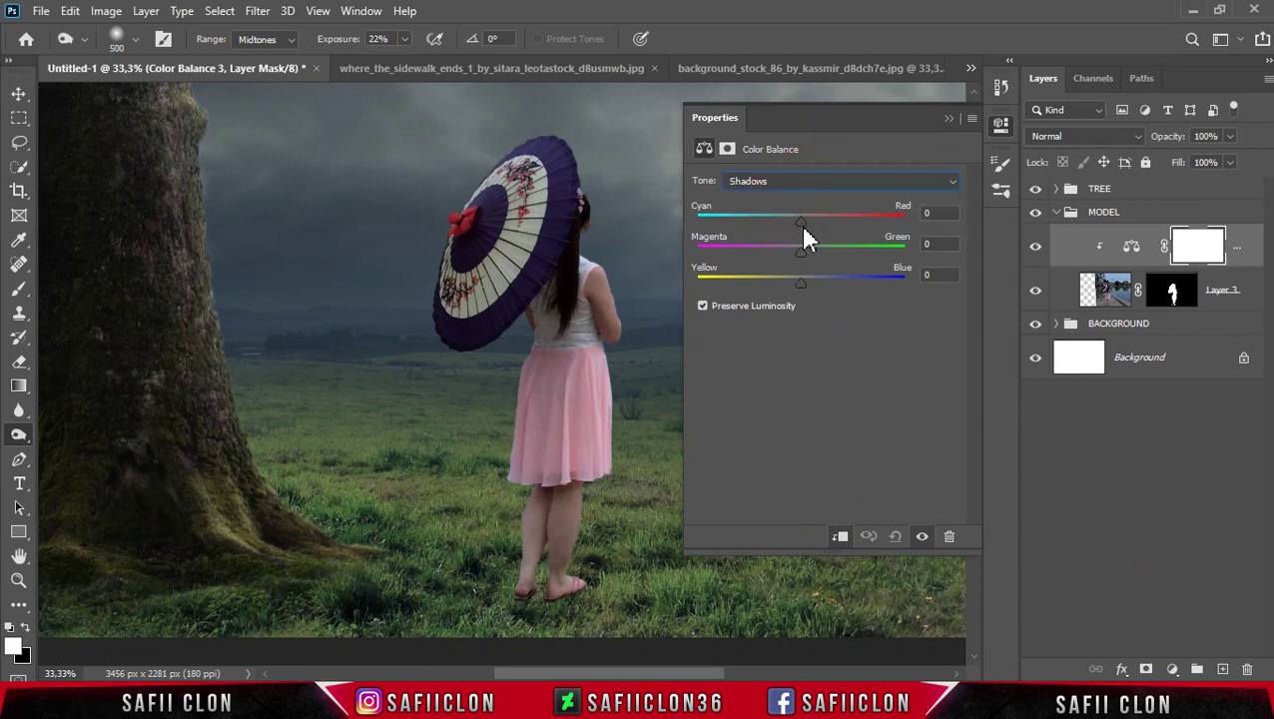
pyautogui.moveTo(801, 221); pyautogui.dragTo(799, 222)
pyautogui.moveTo(806, 250); pyautogui.dragTo(802, 252)
pyautogui.moveTo(804, 251)
pyautogui.mouseDown()
pyautogui.moveTo(853, 283)
pyautogui.moveTo(724, 283)
pyautogui.mouseUp()
# Warm the midtones toward red and magenta and adjust their yellow–blue balance
pyautogui.click(837, 182)
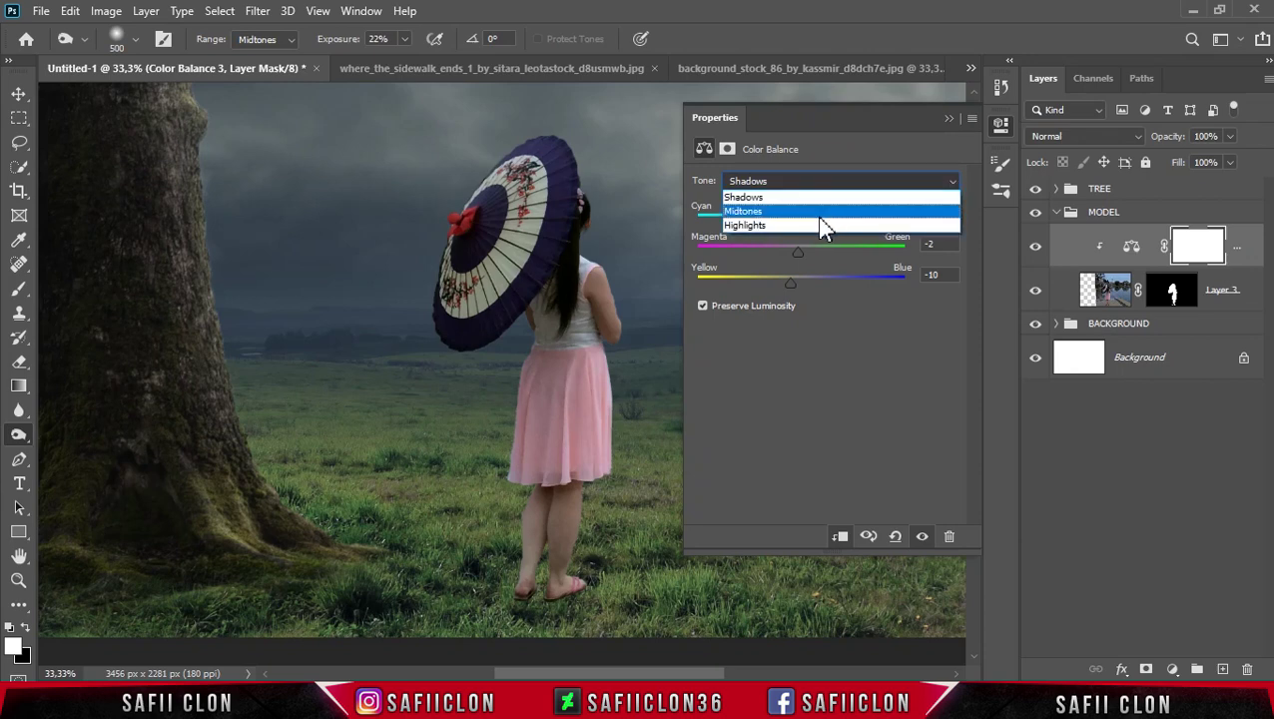
pyautogui.click(809, 210)
pyautogui.moveTo(797, 227); pyautogui.dragTo(805, 226)
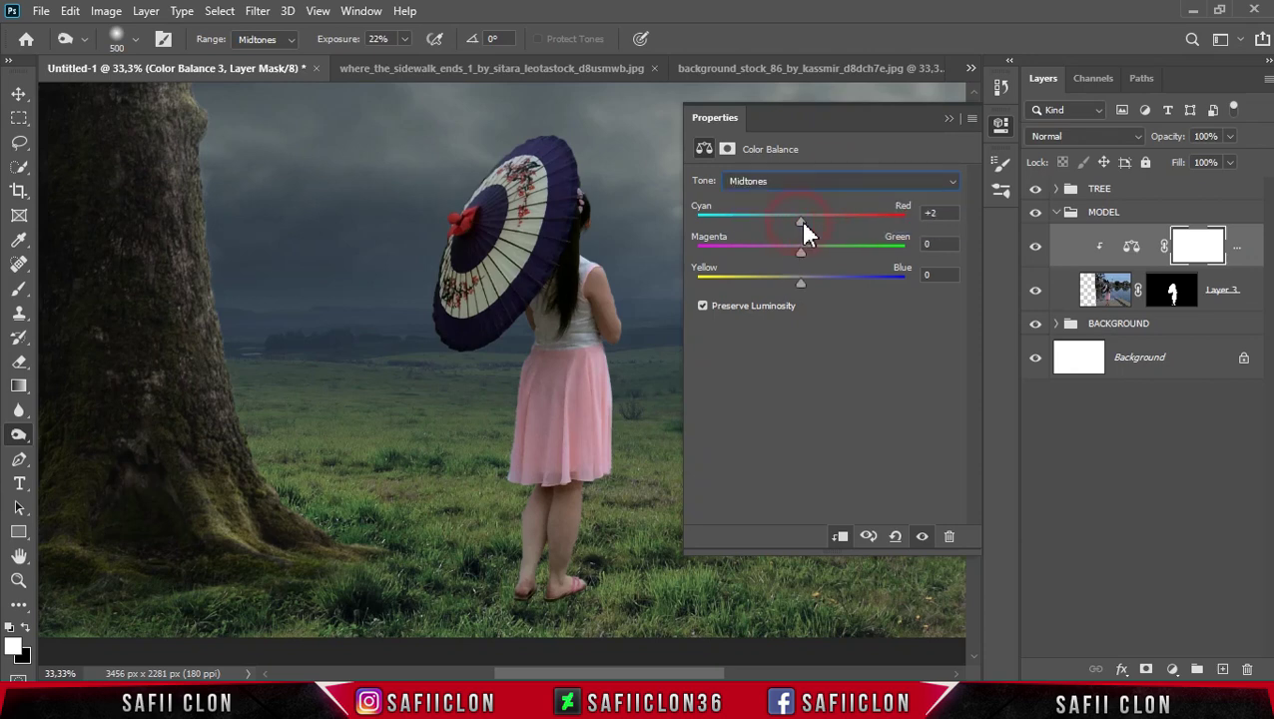
pyautogui.moveTo(801, 253); pyautogui.dragTo(798, 254)
pyautogui.moveTo(801, 283); pyautogui.dragTo(798, 283)
# Set highlights to Red +4, Green +6, Blue +16, then toggle the layer to compare
pyautogui.click(824, 185)
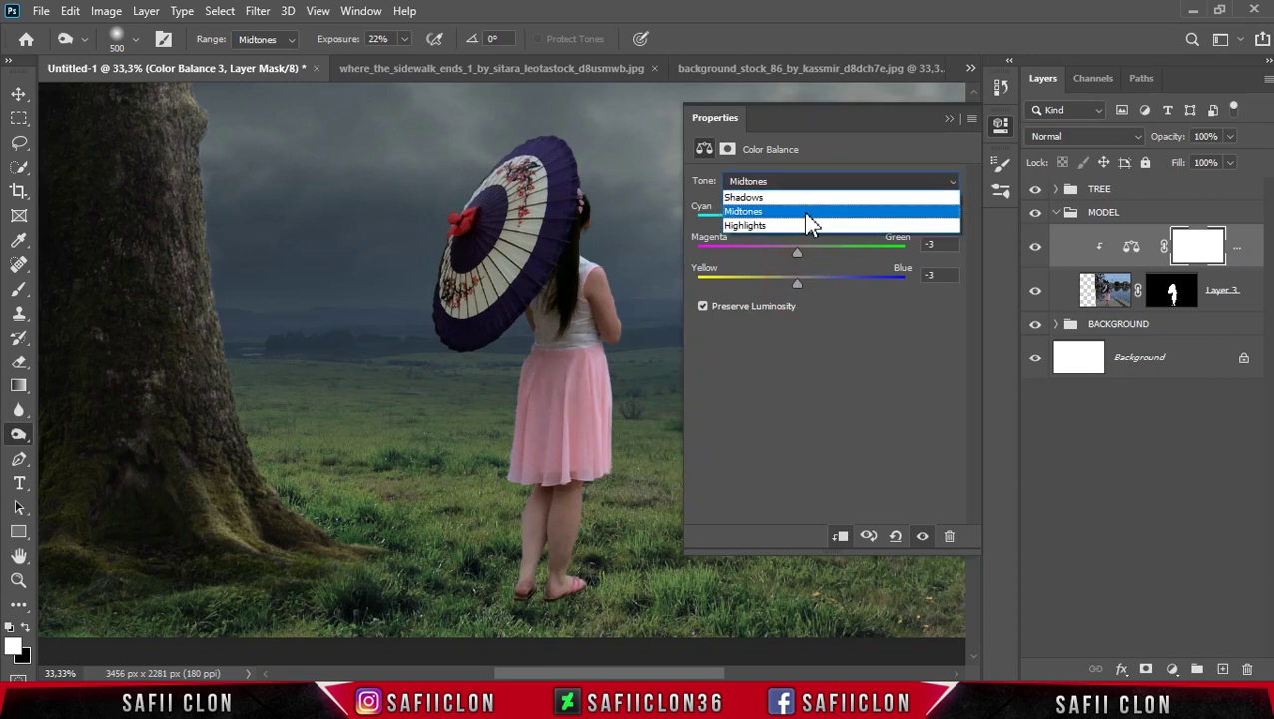
pyautogui.click(808, 224)
pyautogui.moveTo(810, 224); pyautogui.dragTo(808, 252)
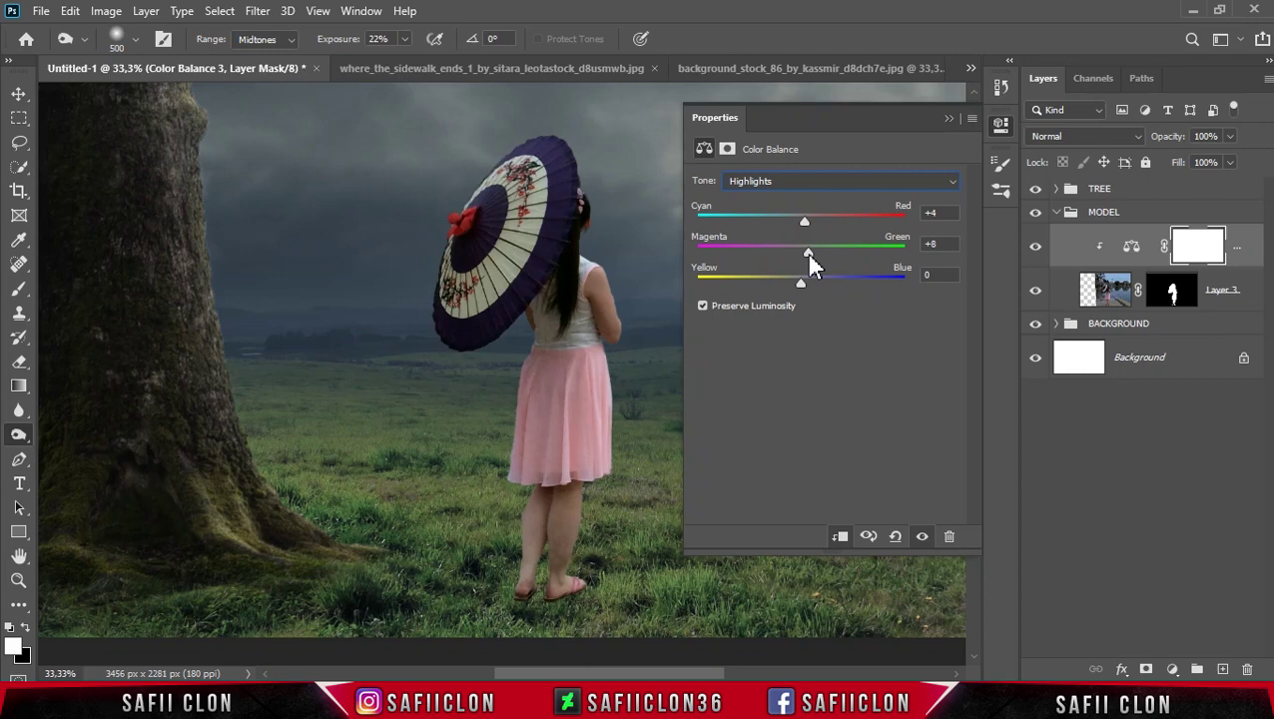
pyautogui.moveTo(802, 282); pyautogui.dragTo(816, 285)
pyautogui.click(948, 119)
pyautogui.click(1036, 249)
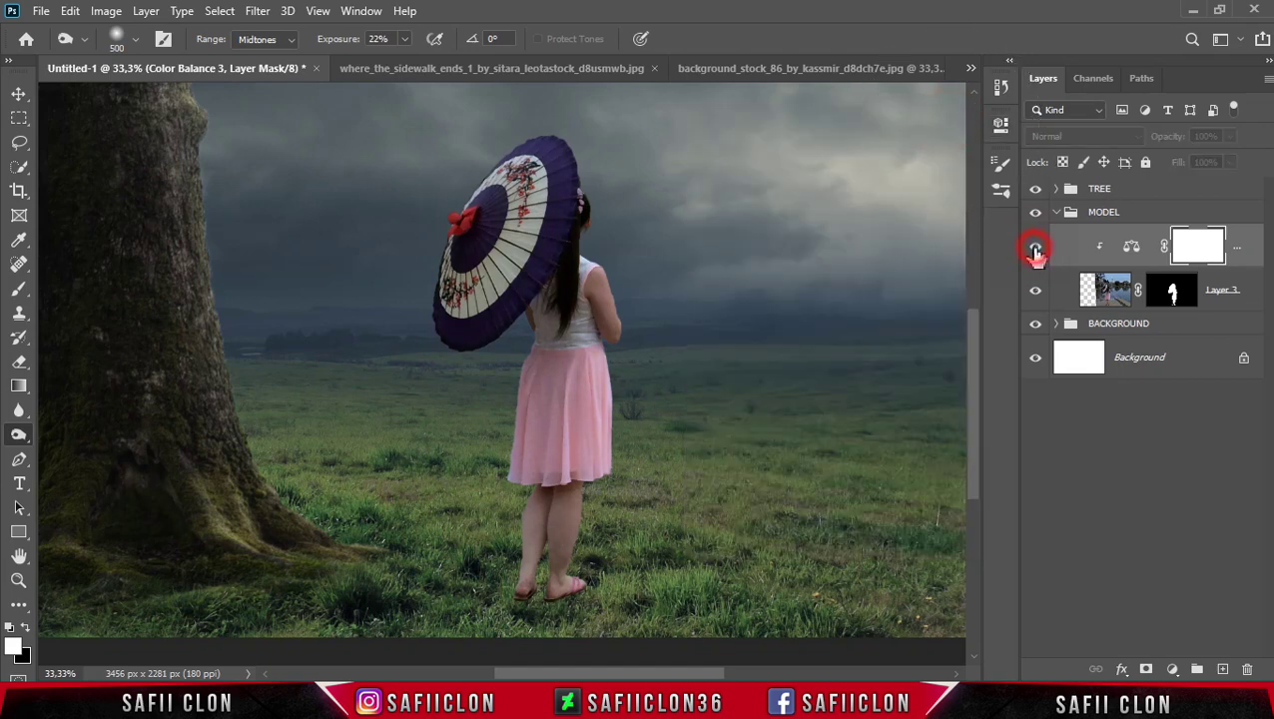
pyautogui.click(1036, 252)
pyautogui.click(1036, 249)
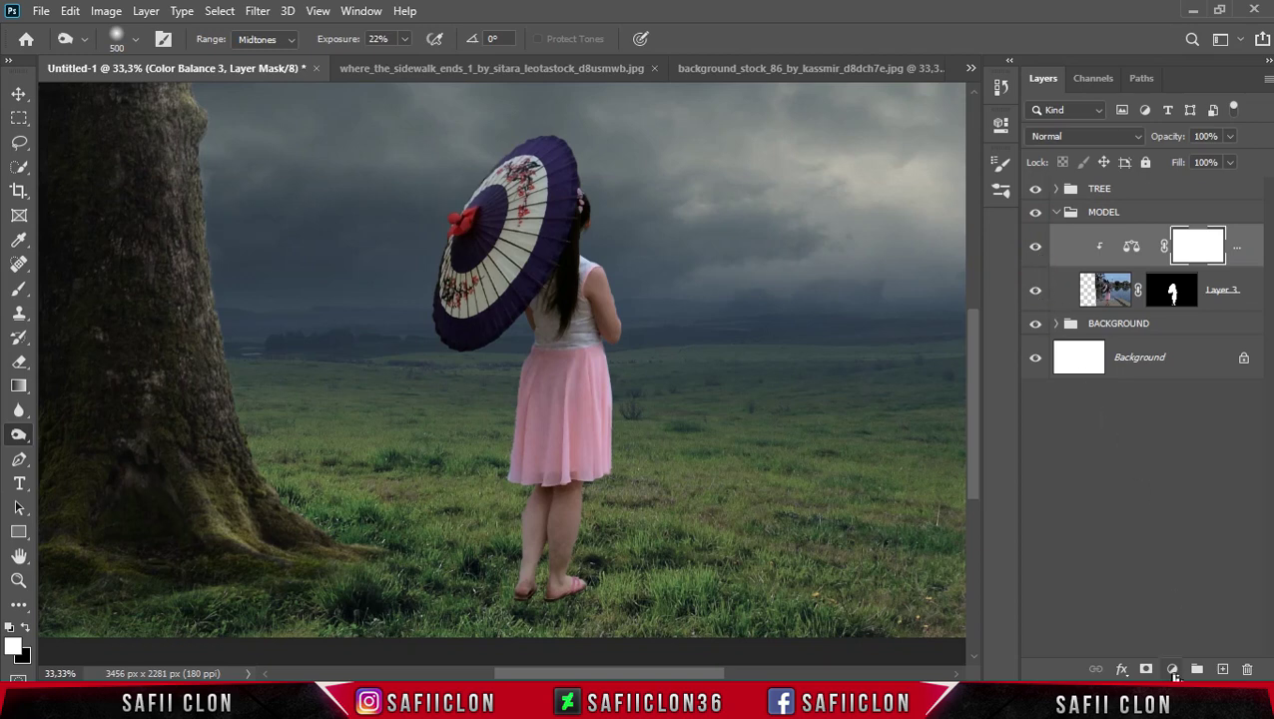
# Add a clipped Vibrance layer at Vibrance +1, Saturation -19, toggling it to compare
pyautogui.click(1172, 670)
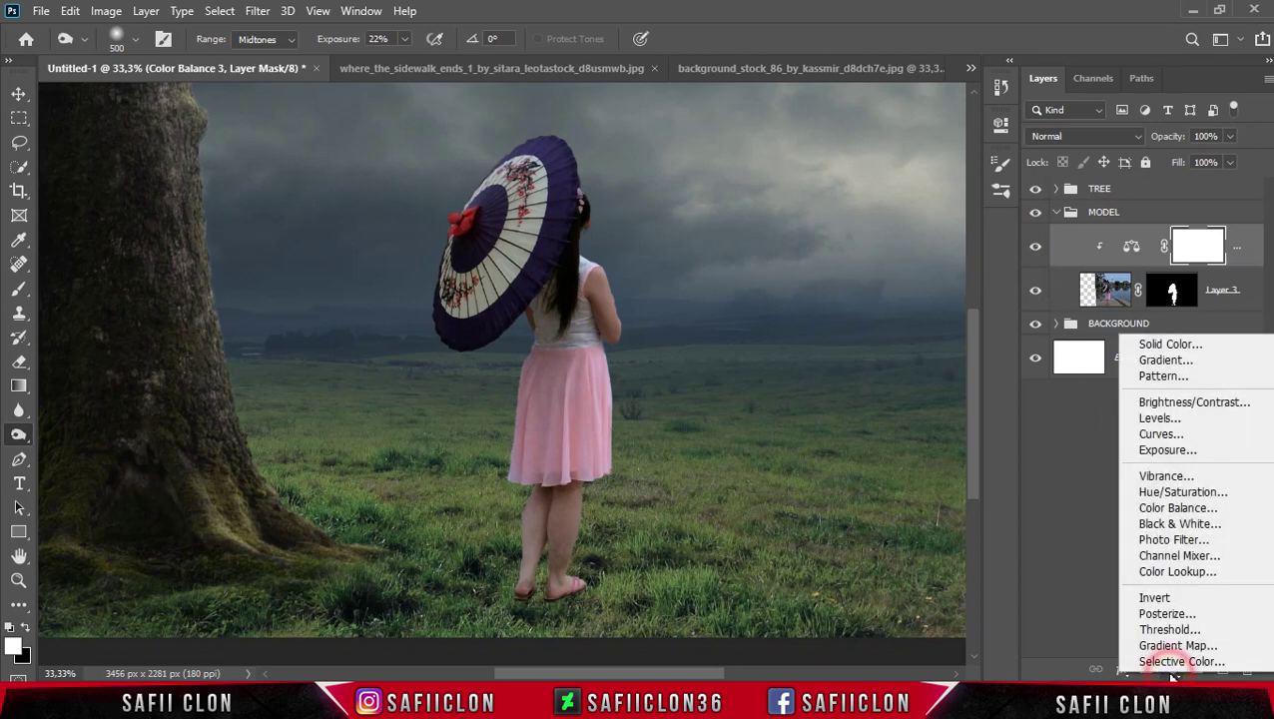
pyautogui.click(1166, 477)
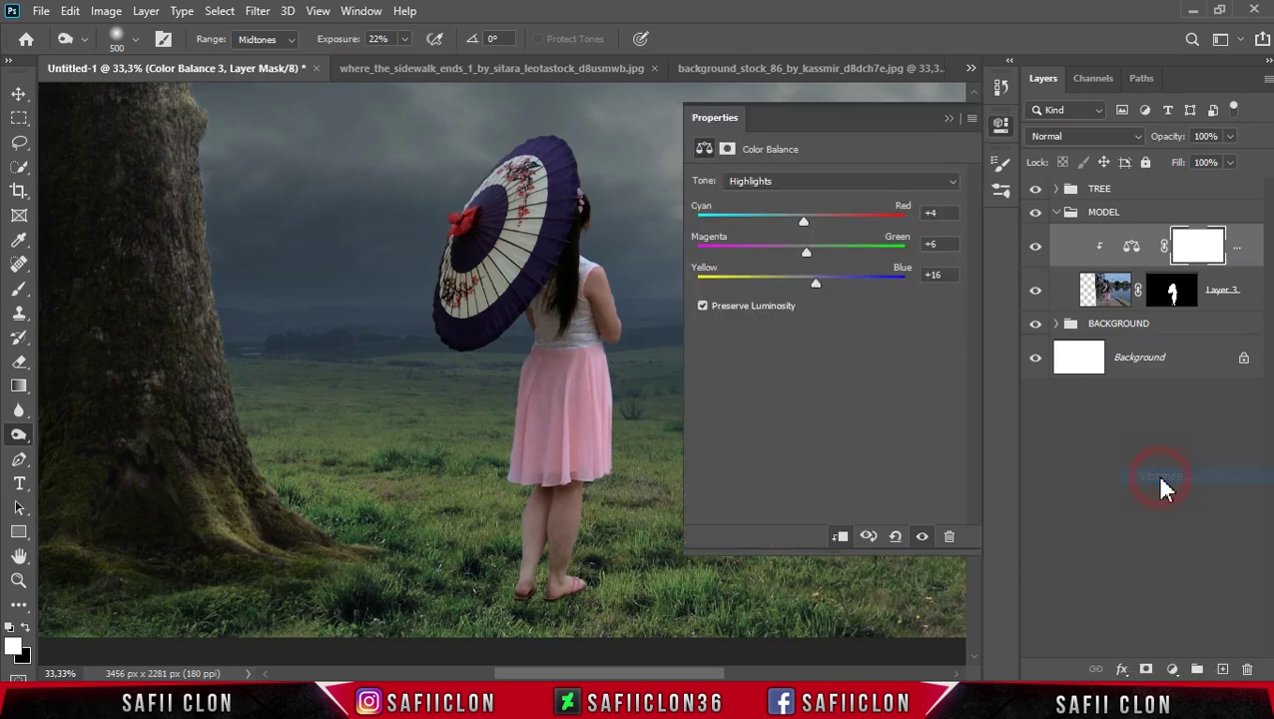
pyautogui.click(839, 537)
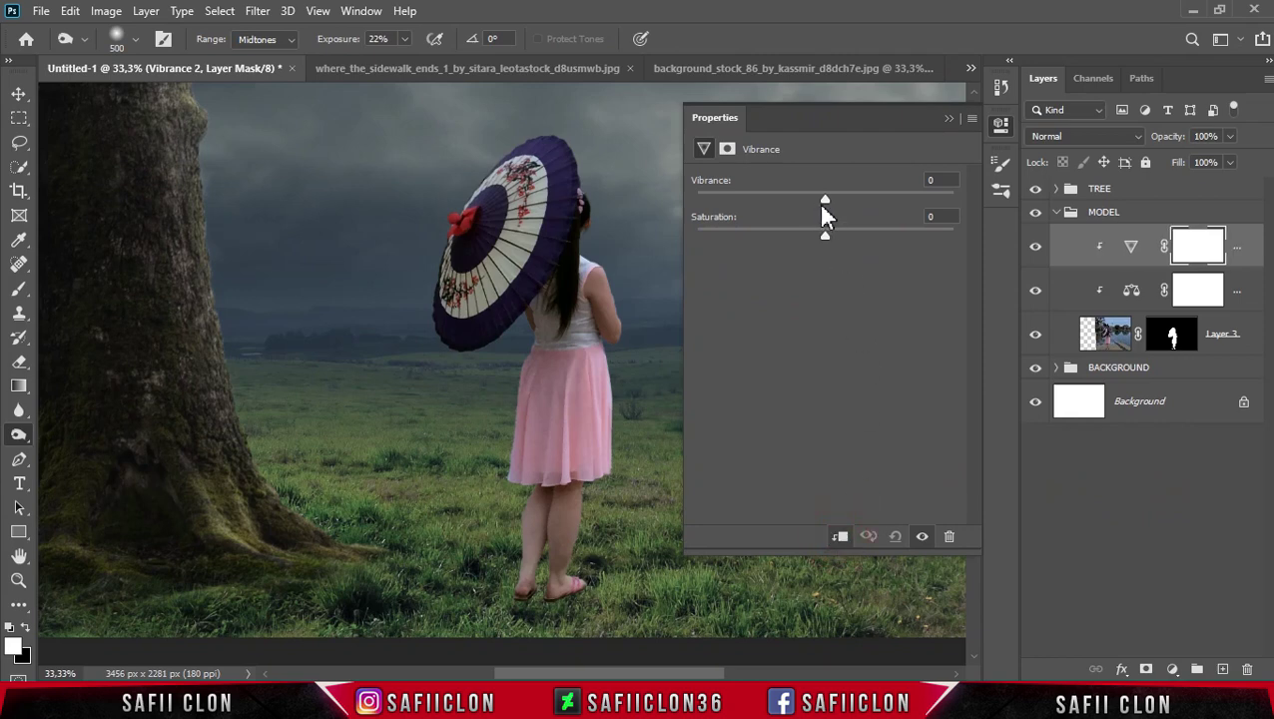
pyautogui.moveTo(824, 198); pyautogui.dragTo(829, 196)
pyautogui.moveTo(826, 240); pyautogui.dragTo(799, 239)
pyautogui.click(948, 118)
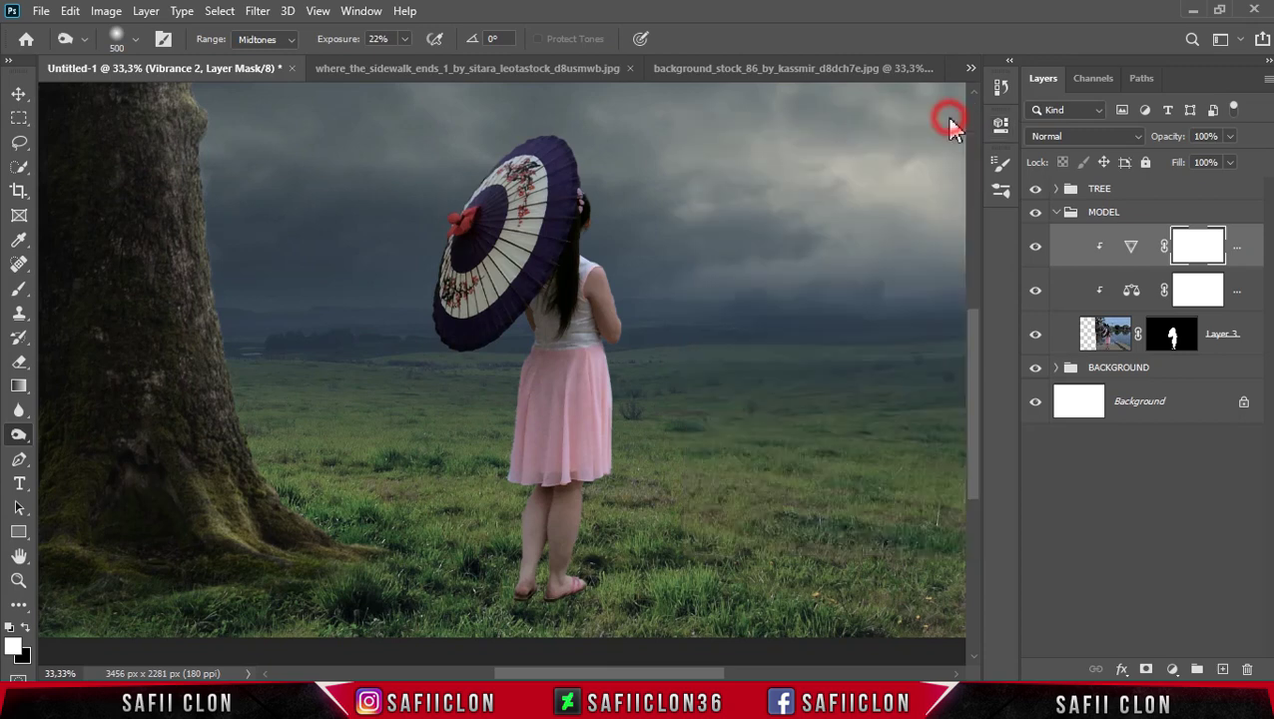
pyautogui.click(1034, 250)
pyautogui.click(1034, 249)
pyautogui.click(1034, 250)
pyautogui.click(1034, 250)
# Create a new layer and fill it with 50% Gray
pyautogui.click(1224, 666)
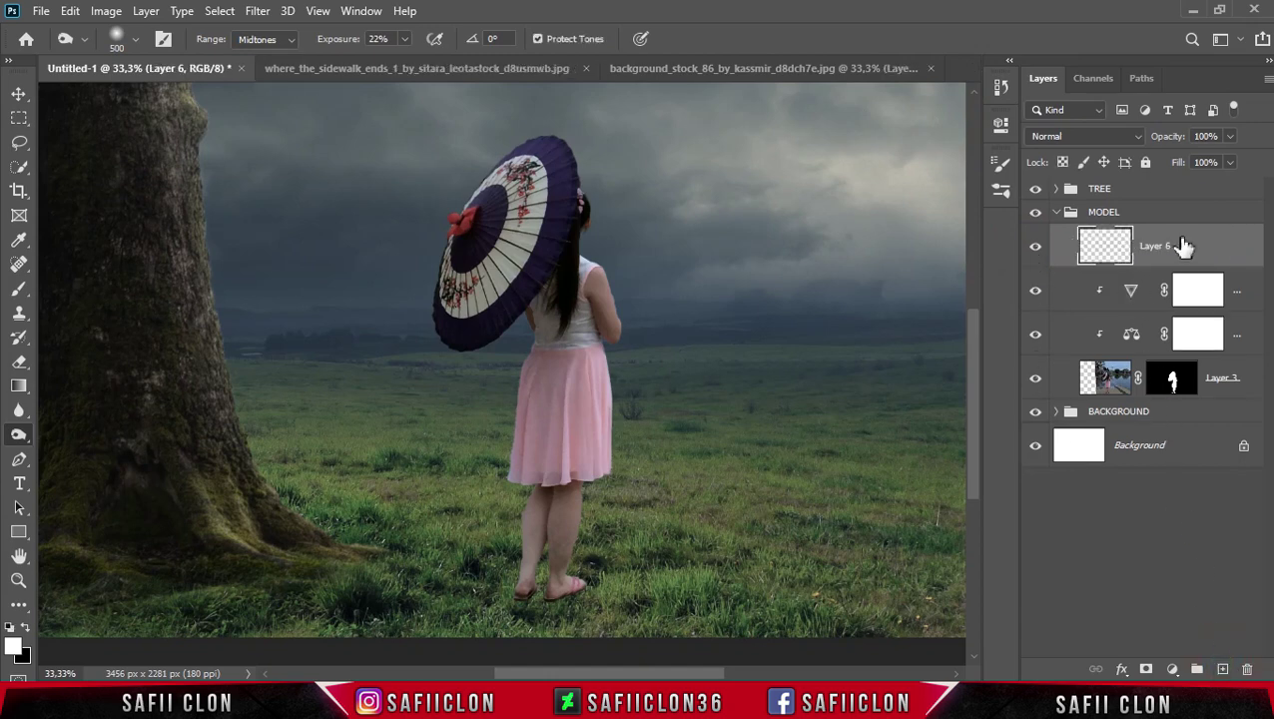
pyautogui.click(69, 11)
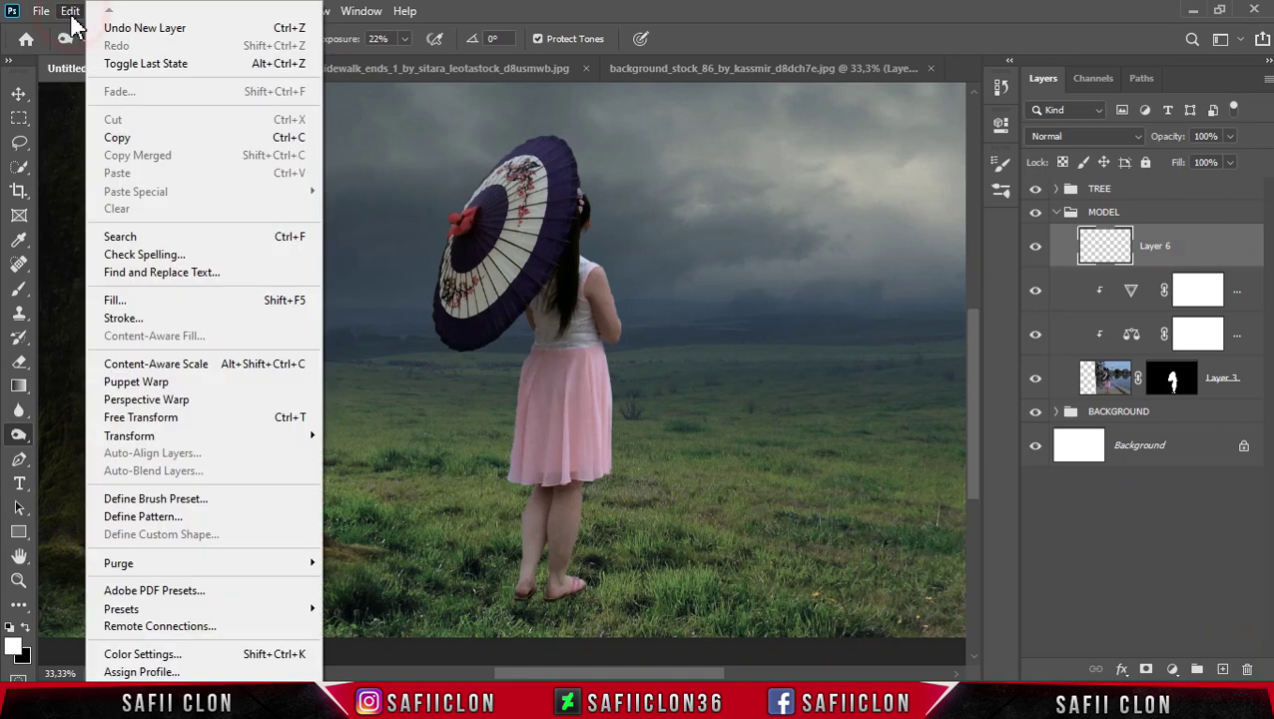
pyautogui.click(170, 302)
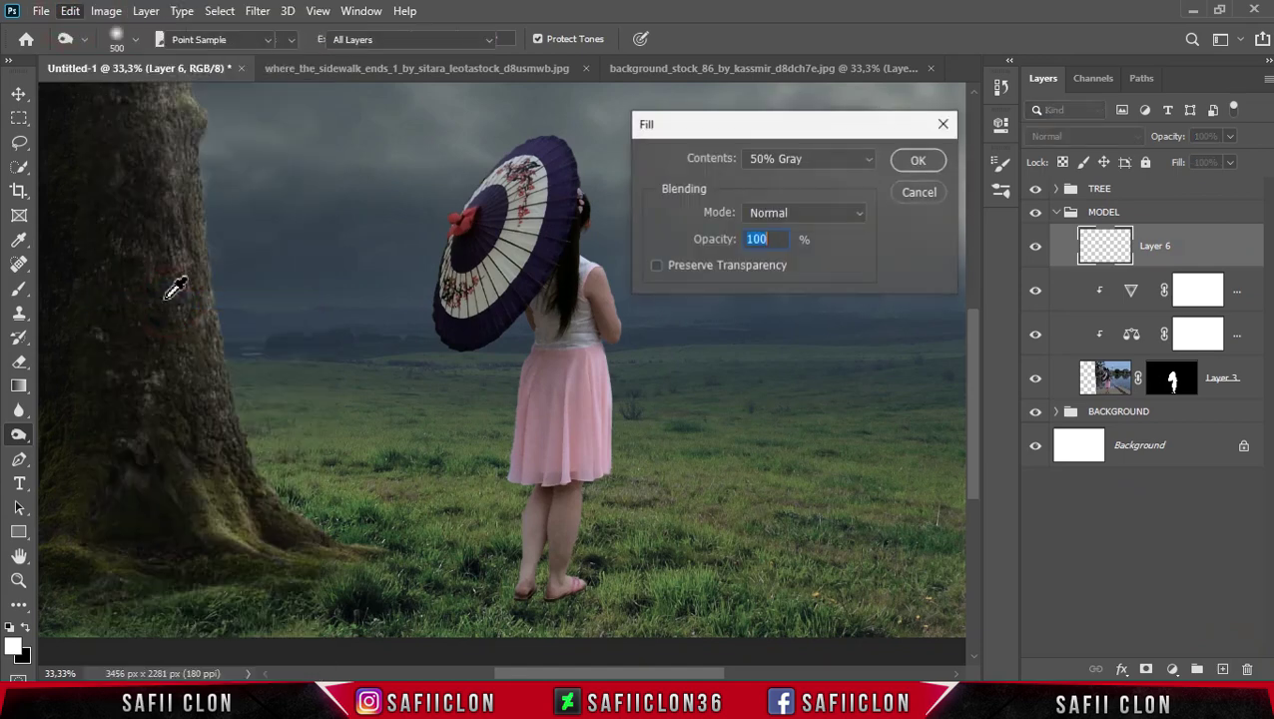
pyautogui.click(799, 169)
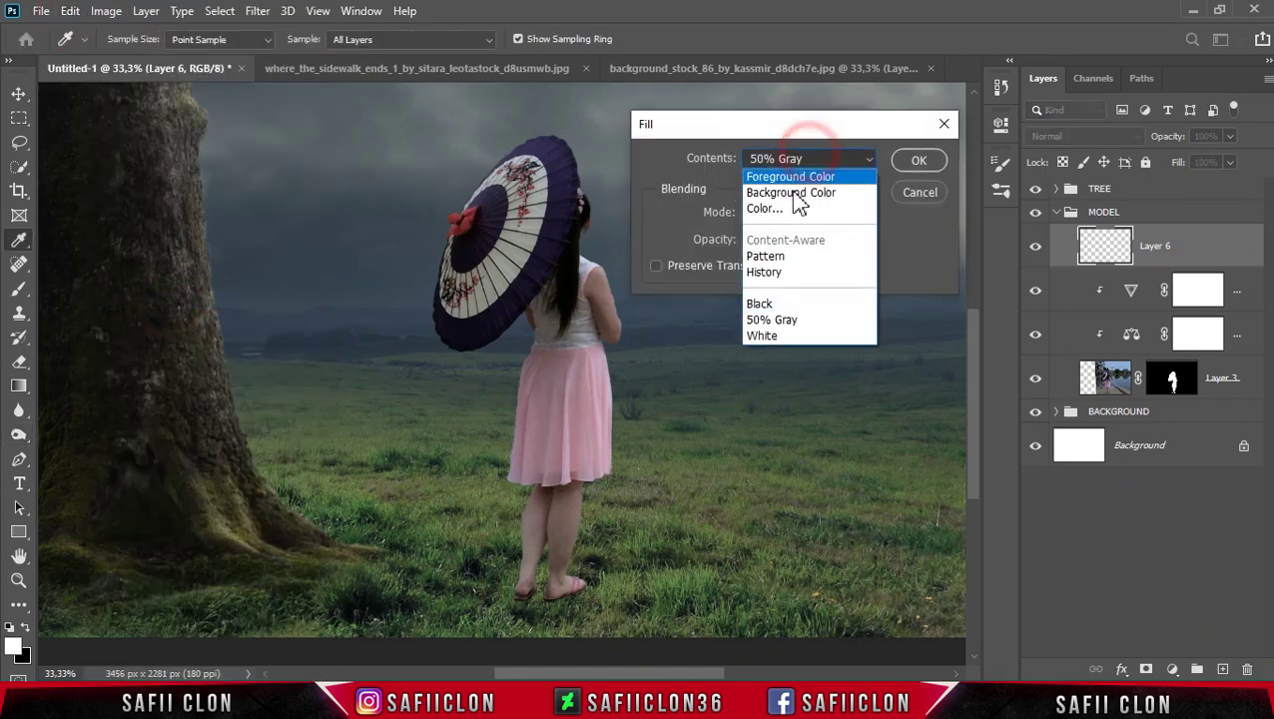
pyautogui.click(785, 312)
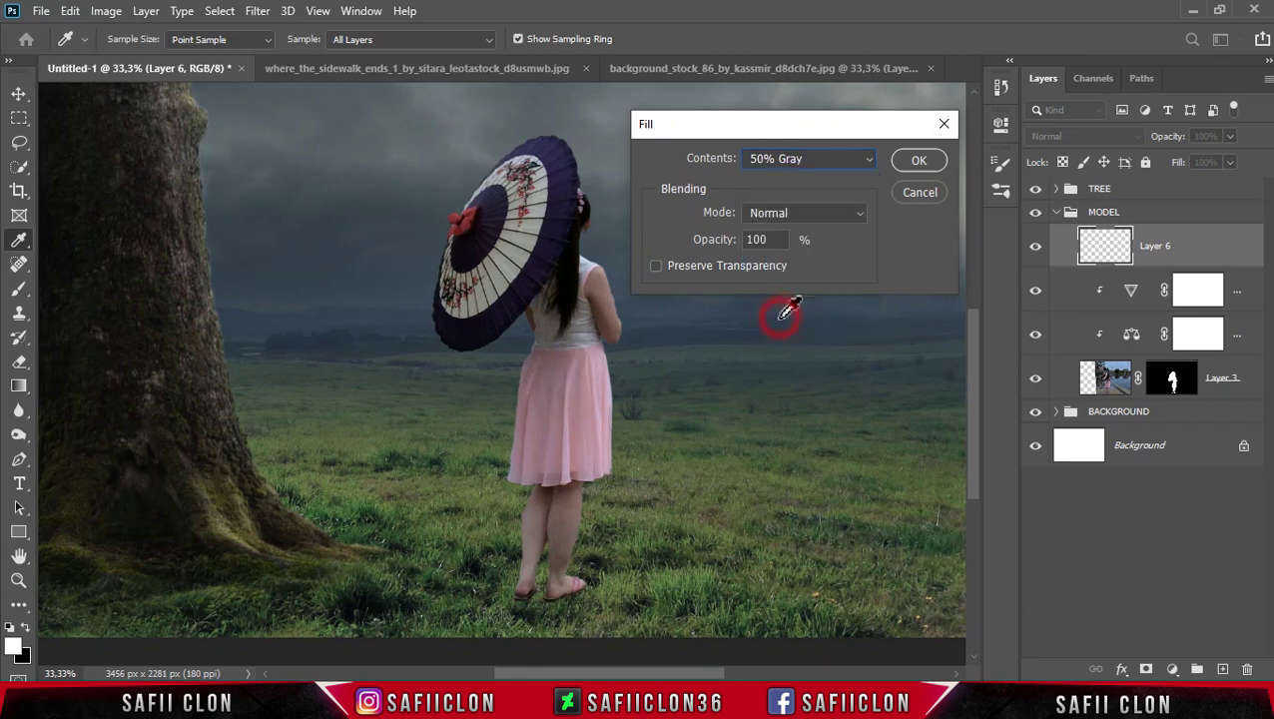
pyautogui.click(917, 165)
pyautogui.press('o')
# Clip the gray layer to the girl and set its blend mode to Soft Light
pyautogui.rightClick(1184, 247)
pyautogui.click(998, 359)
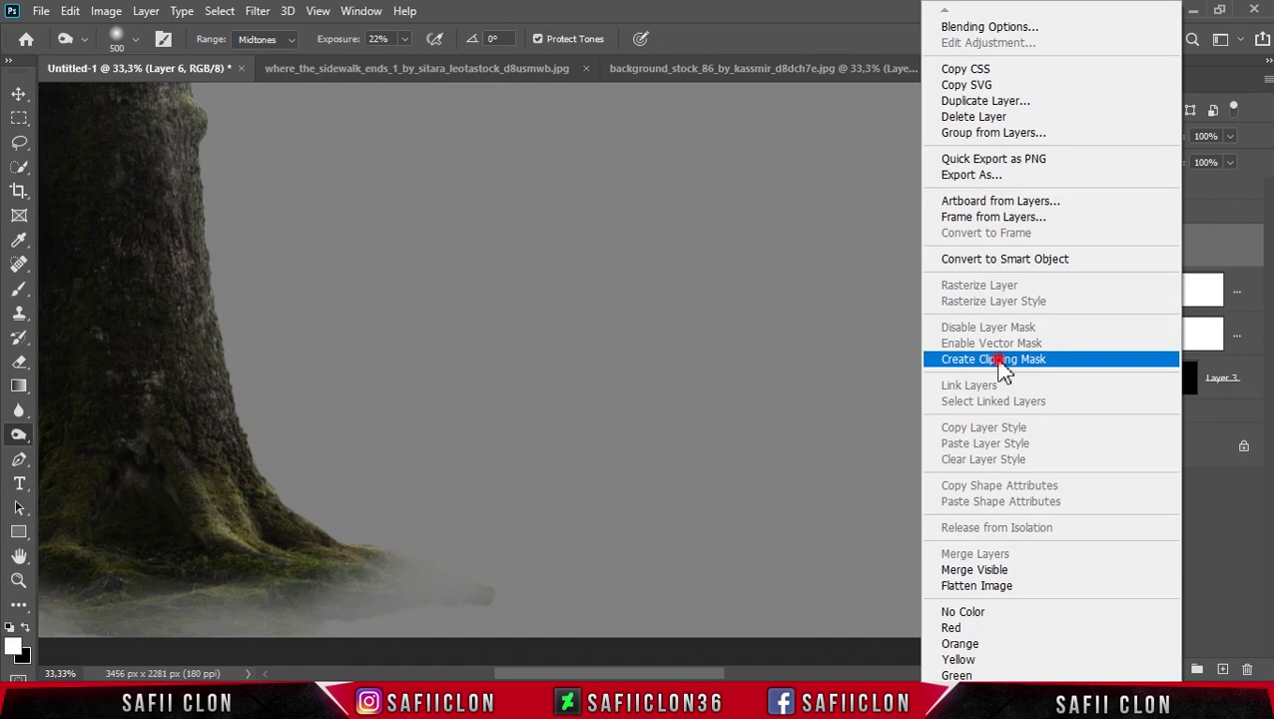
pyautogui.click(1084, 135)
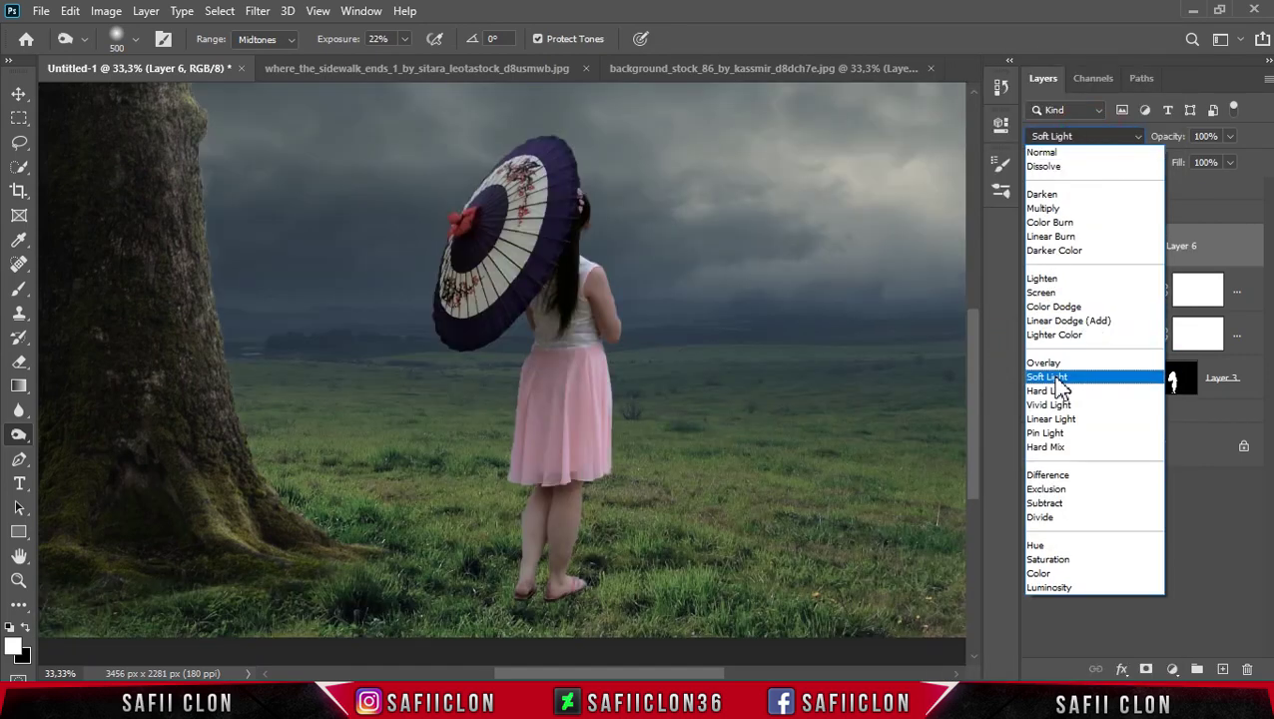
pyautogui.click(1048, 376)
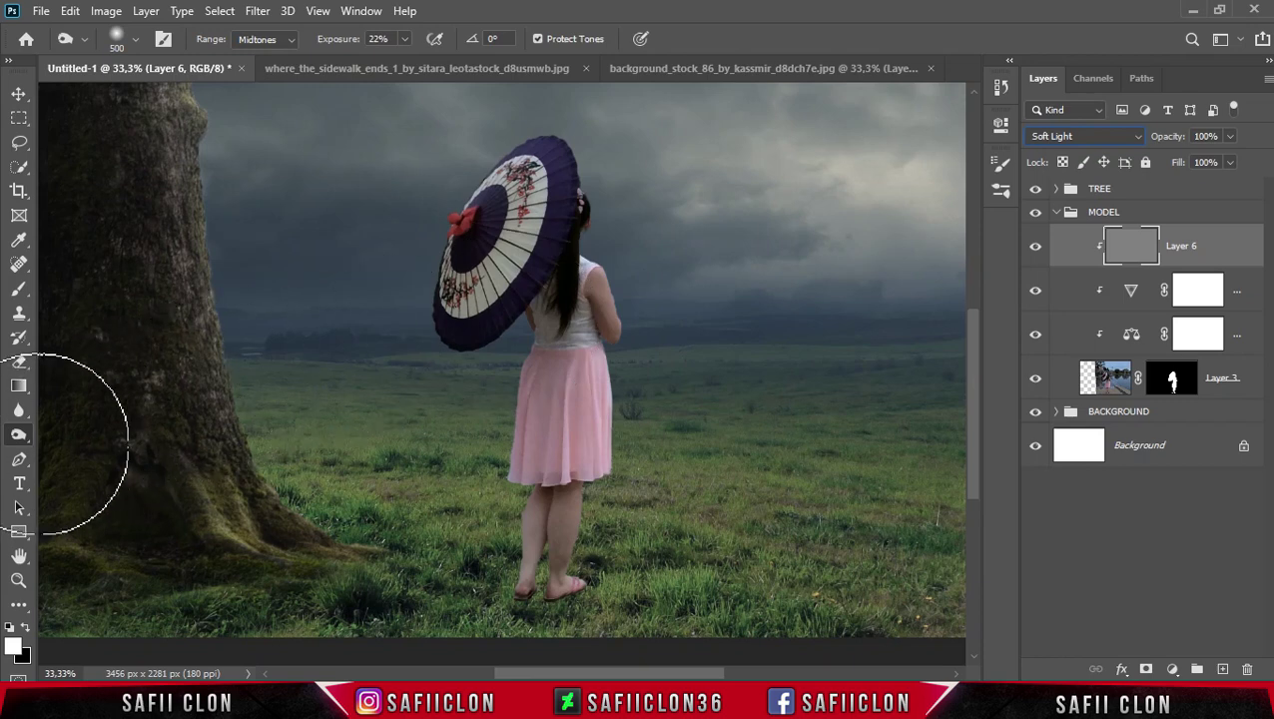
pyautogui.rightClick(18, 436)
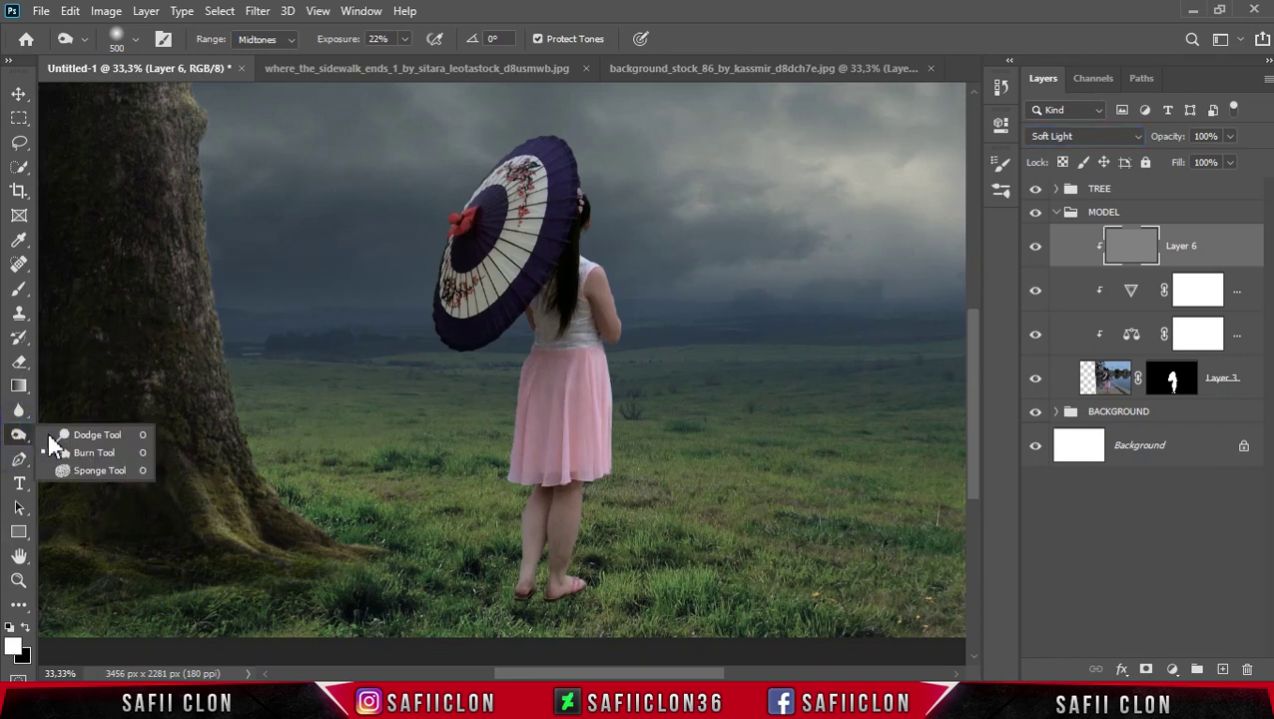
# Dodge at Midtones 21% along the girl's arm, legs, hair, umbrella edge, shoulder and back
pyautogui.click(100, 434)
pyautogui.click(397, 39)
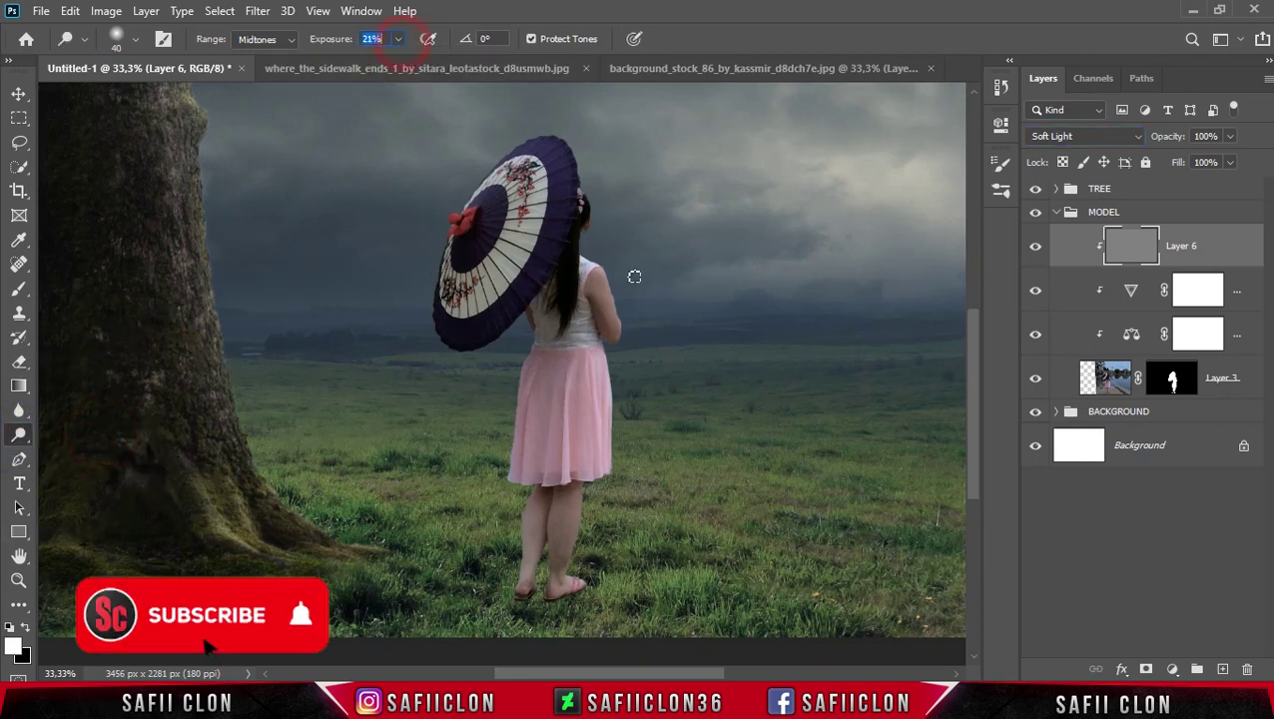
pyautogui.press(']')
pyautogui.press(']')
pyautogui.press(']')
pyautogui.moveTo(619, 304); pyautogui.dragTo(580, 574)
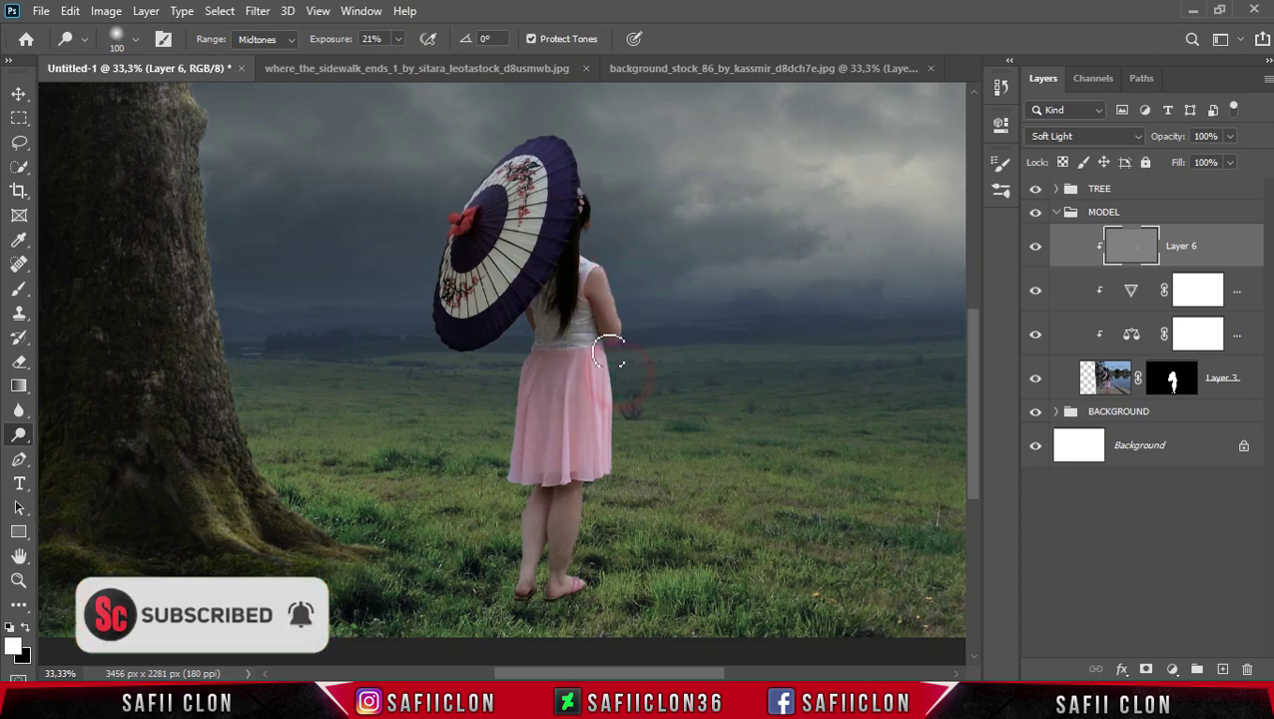
pyautogui.moveTo(606, 215); pyautogui.dragTo(577, 155)
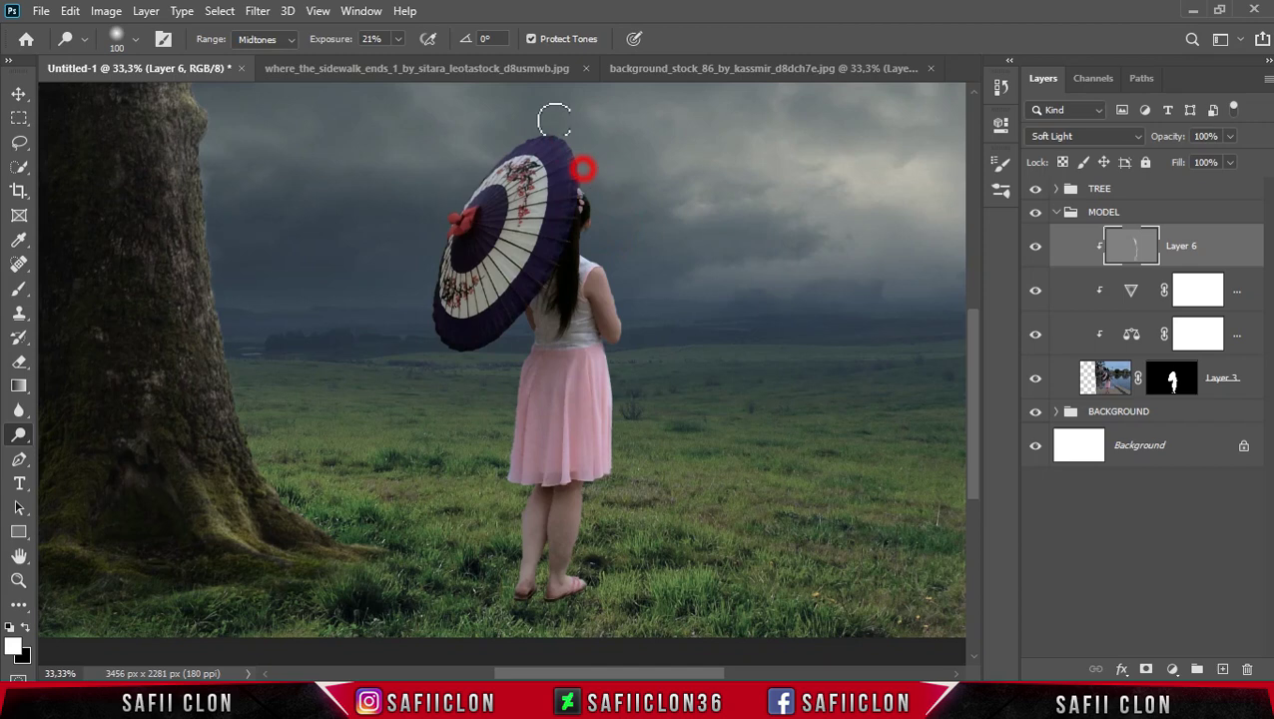
pyautogui.moveTo(577, 155)
pyautogui.mouseDown()
pyautogui.moveTo(564, 140)
pyautogui.moveTo(583, 185)
pyautogui.mouseUp()
pyautogui.press(']')
pyautogui.press(']')
pyautogui.moveTo(631, 136); pyautogui.dragTo(591, 170)
pyautogui.press('[')
pyautogui.press('[')
pyautogui.press('[')
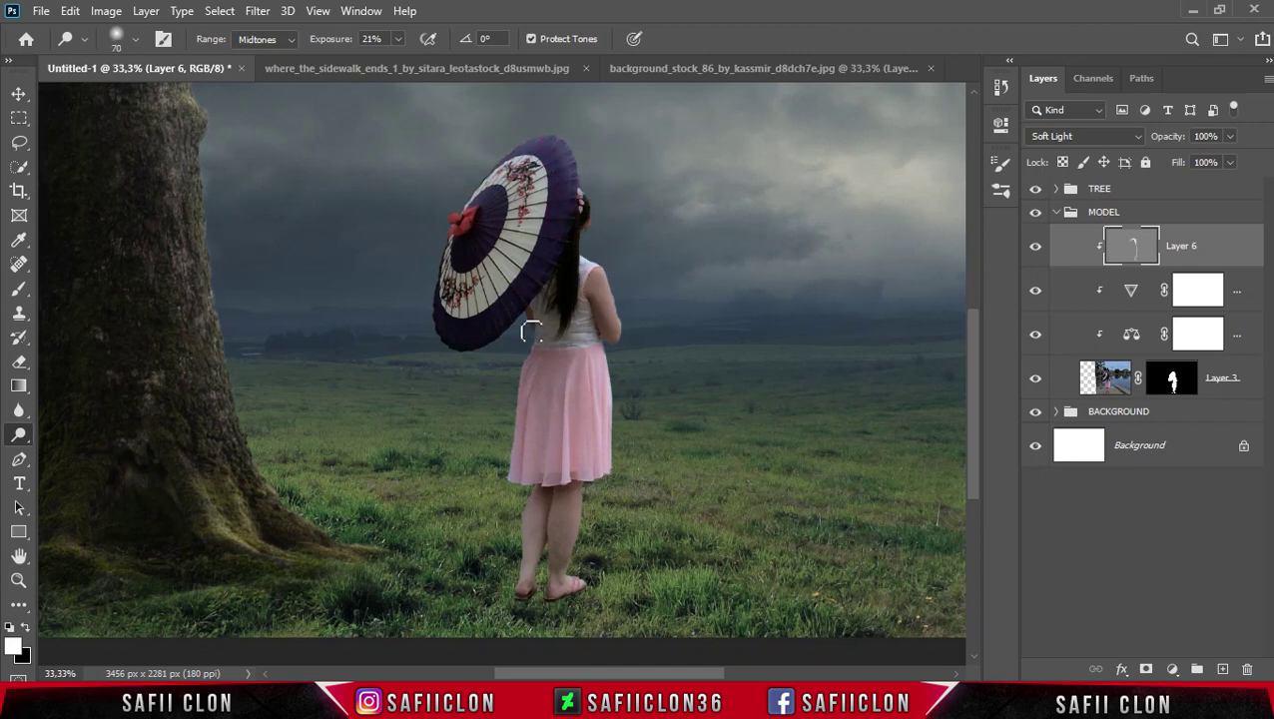
pyautogui.moveTo(526, 320); pyautogui.dragTo(522, 340)
# Zoom in and dodge highlights across the skirt, its hem and the hair
pyautogui.hotkey('ctrl', '+')
pyautogui.scroll(-2, 653, 325)
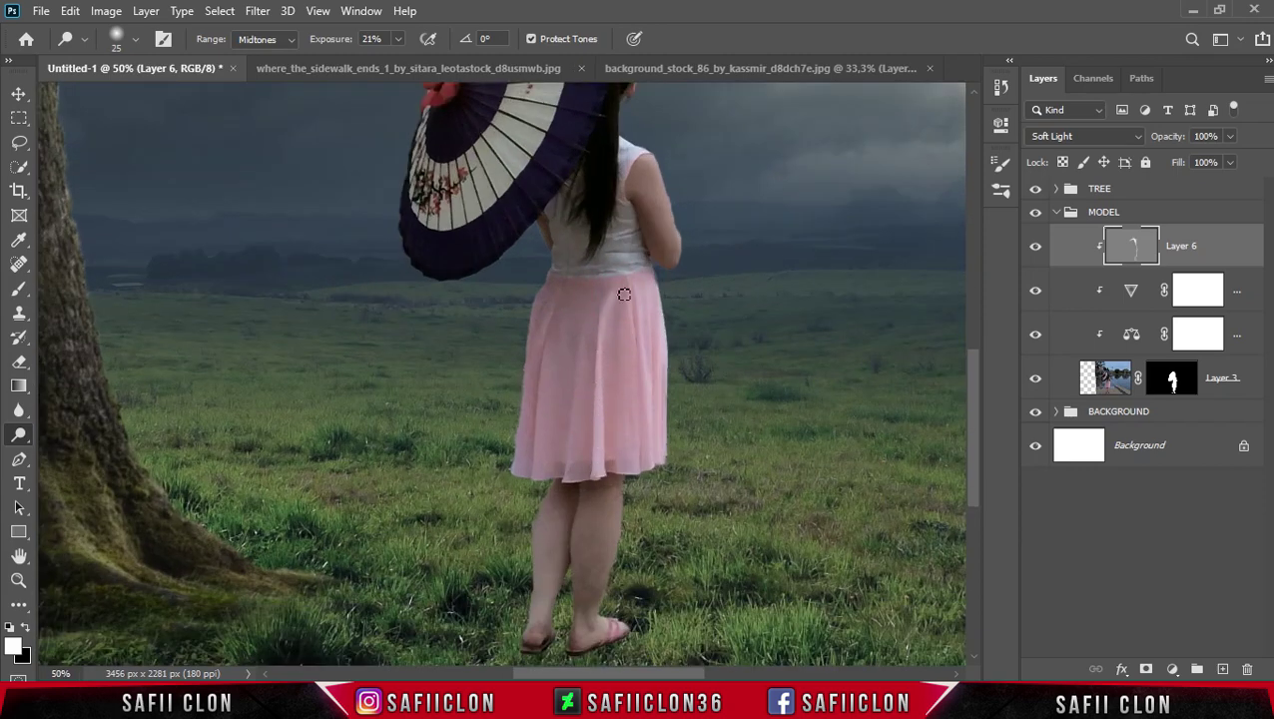
pyautogui.press('[')
pyautogui.click(646, 421)
pyautogui.click(651, 467)
pyautogui.press('[')
pyautogui.click(626, 404)
pyautogui.click(537, 399)
pyautogui.click(512, 467)
pyautogui.click(530, 357)
pyautogui.click(606, 206)
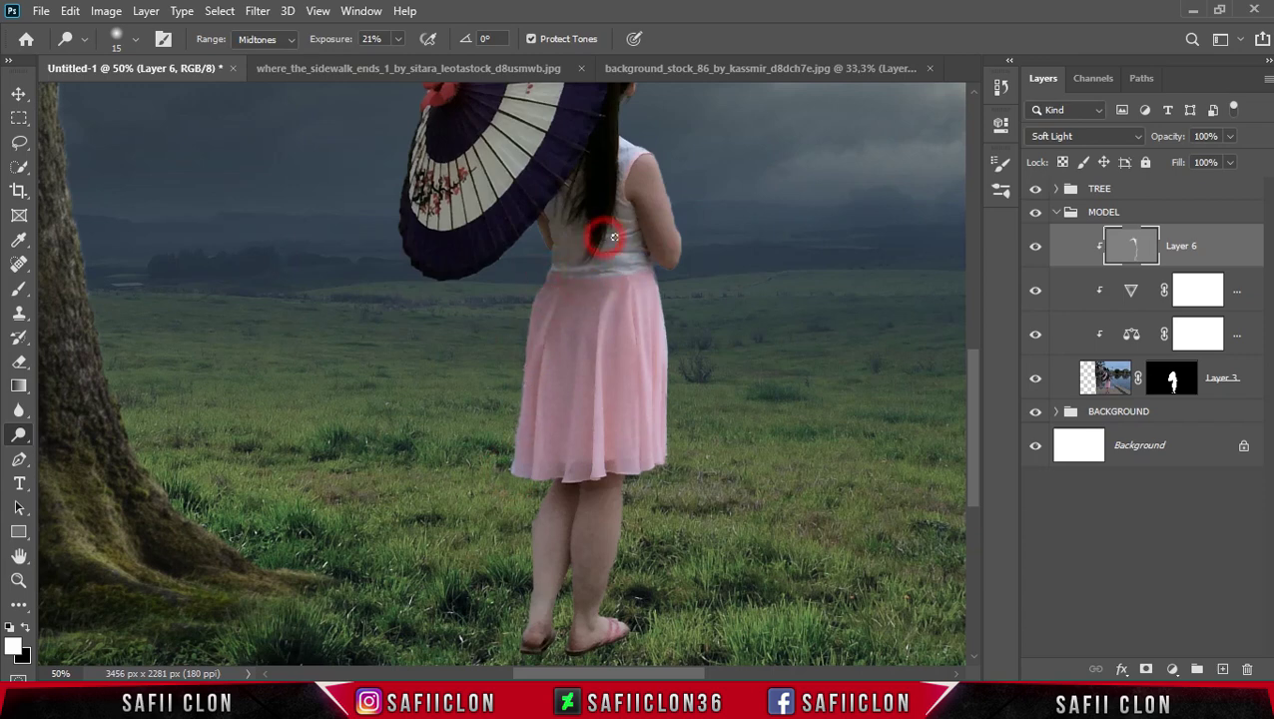
# Dodge highlight spots on the umbrella and the hair ornament
pyautogui.press(']')
pyautogui.scroll(2, 711, 259)
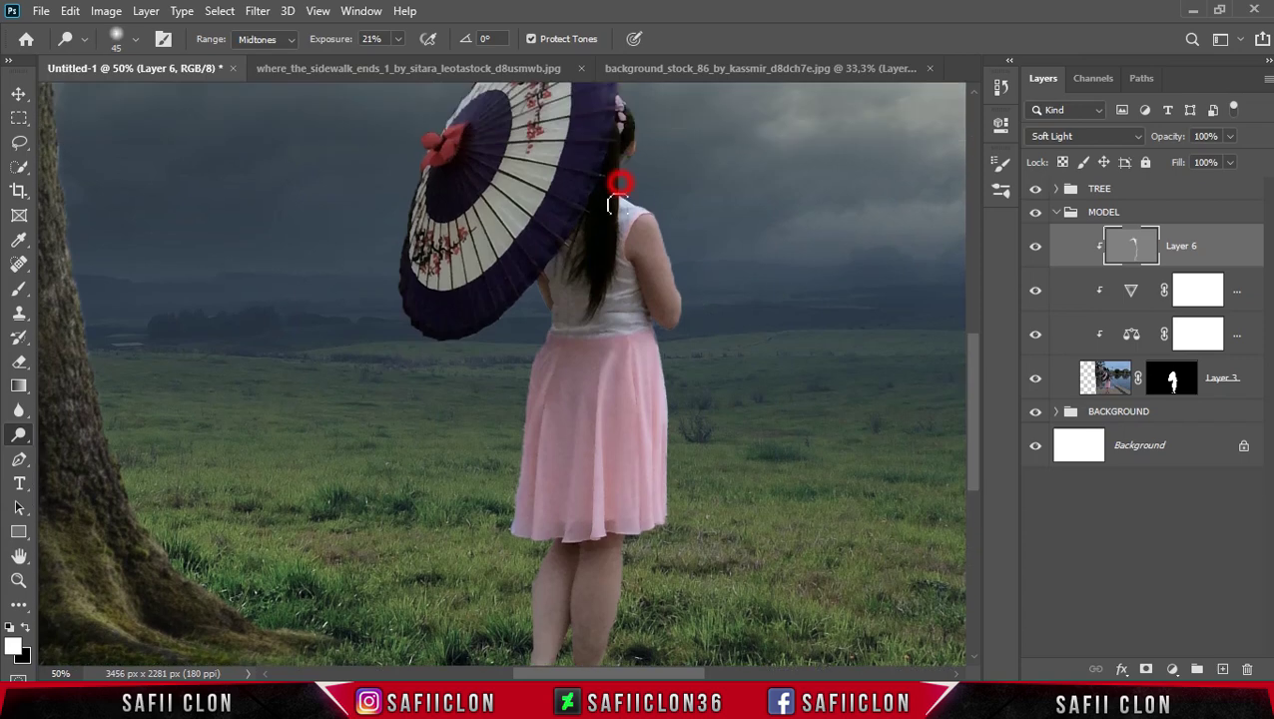
pyautogui.scroll(5, 699, 200)
pyautogui.press('[')
pyautogui.press('[')
pyautogui.press('[')
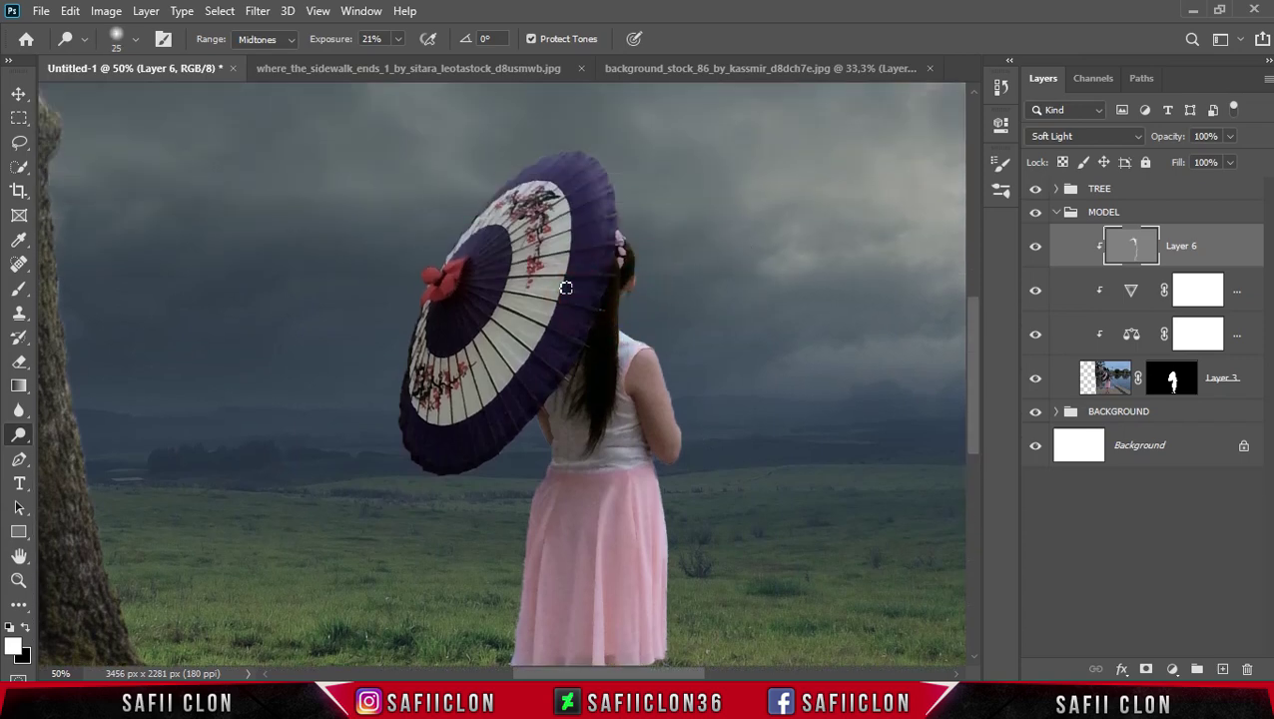
pyautogui.click(475, 258)
pyautogui.press('[')
pyautogui.press('[')
pyautogui.press('[')
pyautogui.moveTo(618, 242); pyautogui.dragTo(596, 242)
pyautogui.click(496, 288)
# Dodge the girl's knee and feet, then zoom back out
pyautogui.scroll(-2, 770, 299)
pyautogui.scroll(-5, 787, 317)
pyautogui.scroll(-1, 786, 317)
pyautogui.press(']')
pyautogui.press(']')
pyautogui.press(']')
pyautogui.click(619, 343)
pyautogui.click(558, 496)
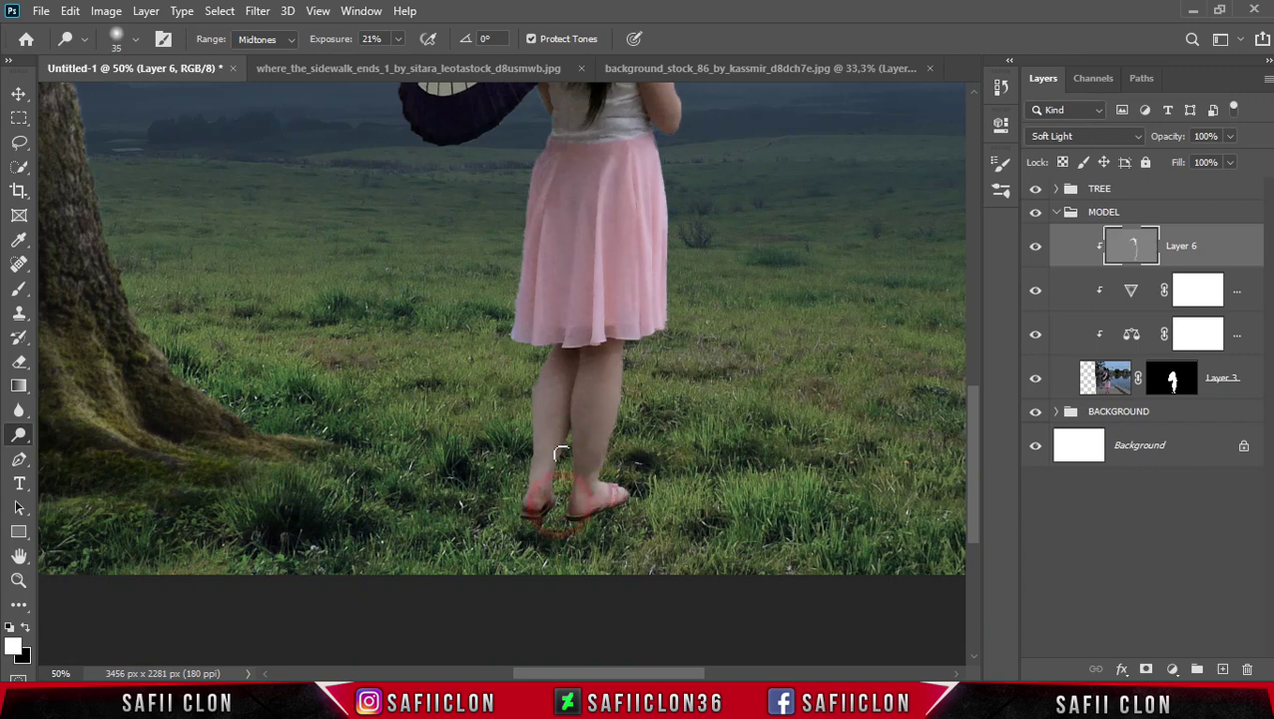
pyautogui.press('[')
pyautogui.hotkey('ctrl', '-')
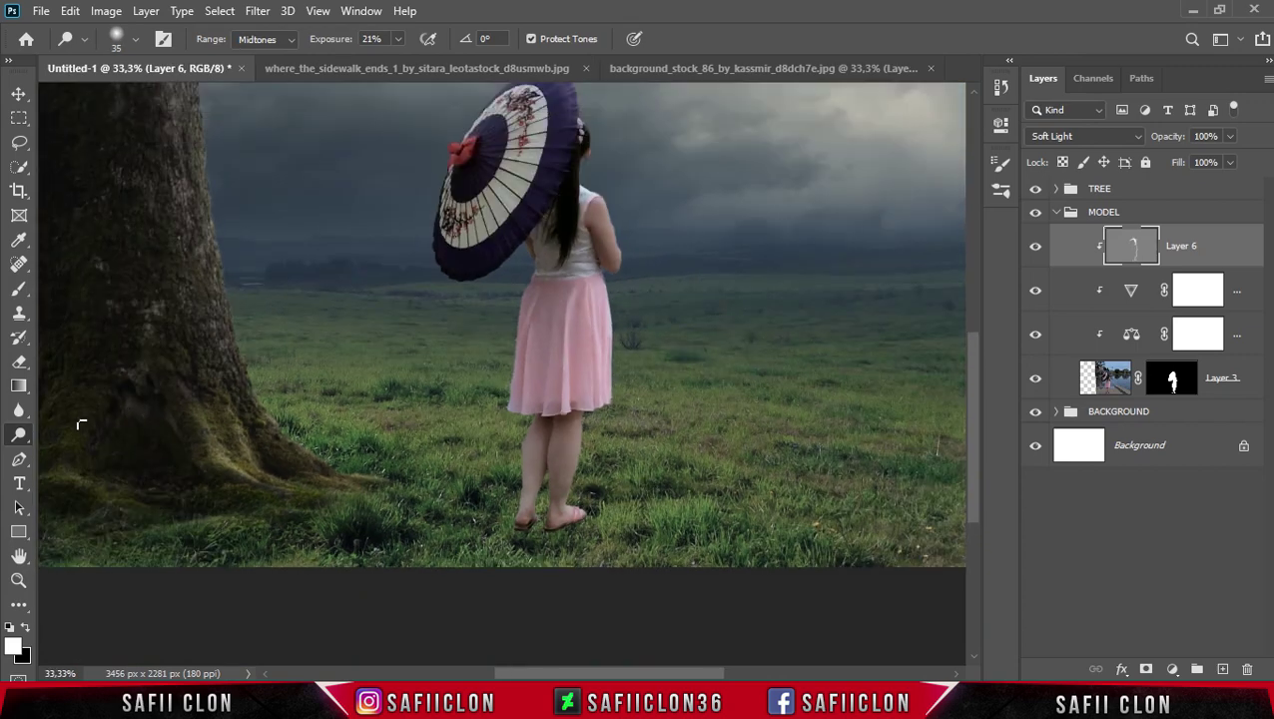
# Switch to the Burn Tool with a 250 px brush and check its exposure
pyautogui.rightClick(27, 445)
pyautogui.click(79, 454)
pyautogui.press('[')
pyautogui.press('[')
pyautogui.press('[')
pyautogui.click(406, 39)
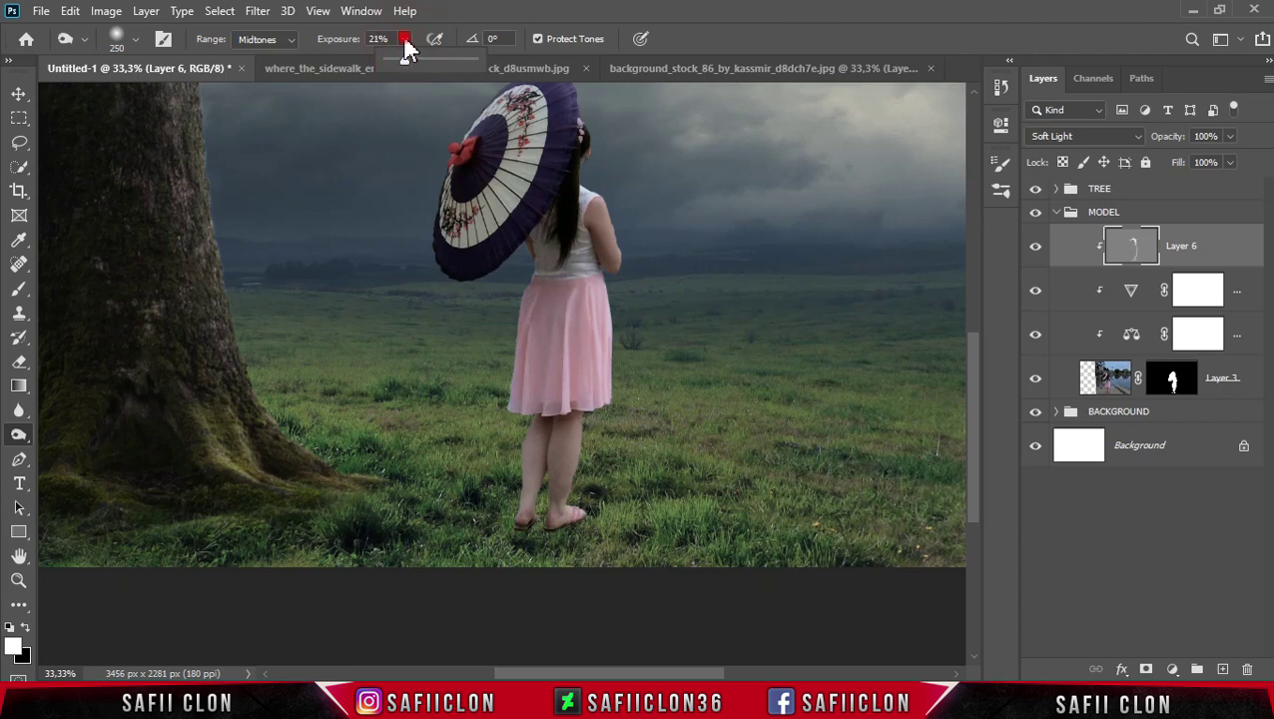
# Burn shadows over the girl's skirt, legs and upper body
pyautogui.press('[')
pyautogui.press('[')
pyautogui.press('[')
pyautogui.moveTo(564, 263)
pyautogui.mouseDown()
pyautogui.moveTo(501, 544)
pyautogui.moveTo(552, 461)
pyautogui.mouseUp()
pyautogui.press('[')
pyautogui.press('[')
pyautogui.press('[')
pyautogui.press(']')
pyautogui.moveTo(556, 382); pyautogui.dragTo(570, 279)
pyautogui.scroll(3, 569, 419)
pyautogui.moveTo(573, 344)
pyautogui.mouseDown()
pyautogui.moveTo(586, 321)
pyautogui.moveTo(568, 346)
pyautogui.moveTo(598, 509)
pyautogui.moveTo(548, 506)
pyautogui.moveTo(528, 348)
pyautogui.mouseUp()
# Burn down the length of the skirt and along the torso with a 200 px brush
pyautogui.press('[')
pyautogui.scroll(2, 525, 347)
pyautogui.press(']')
pyautogui.press(']')
pyautogui.press(']')
pyautogui.press('[')
pyautogui.press('[')
pyautogui.press('[')
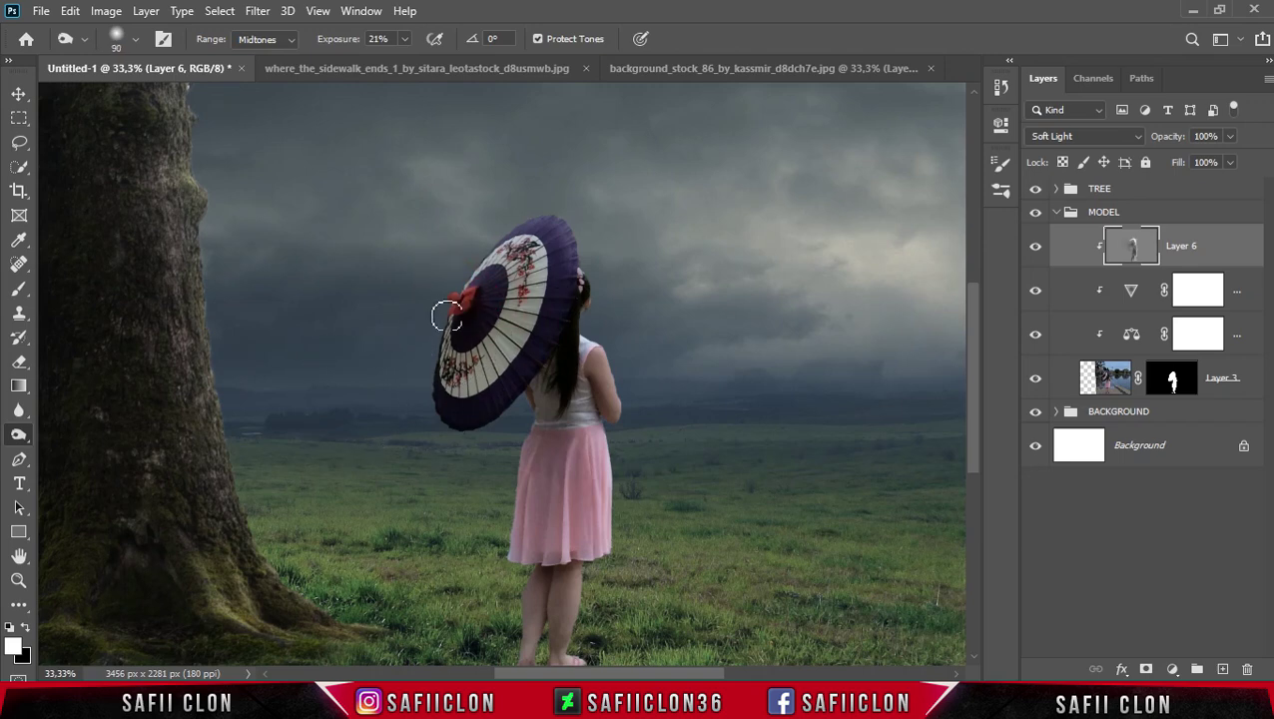
pyautogui.press(']')
pyautogui.press(']')
pyautogui.press(']')
pyautogui.moveTo(518, 446); pyautogui.dragTo(489, 582)
pyautogui.scroll(-5, 489, 582)
pyautogui.moveTo(526, 378); pyautogui.dragTo(546, 449)
pyautogui.moveTo(549, 233); pyautogui.dragTo(534, 419)
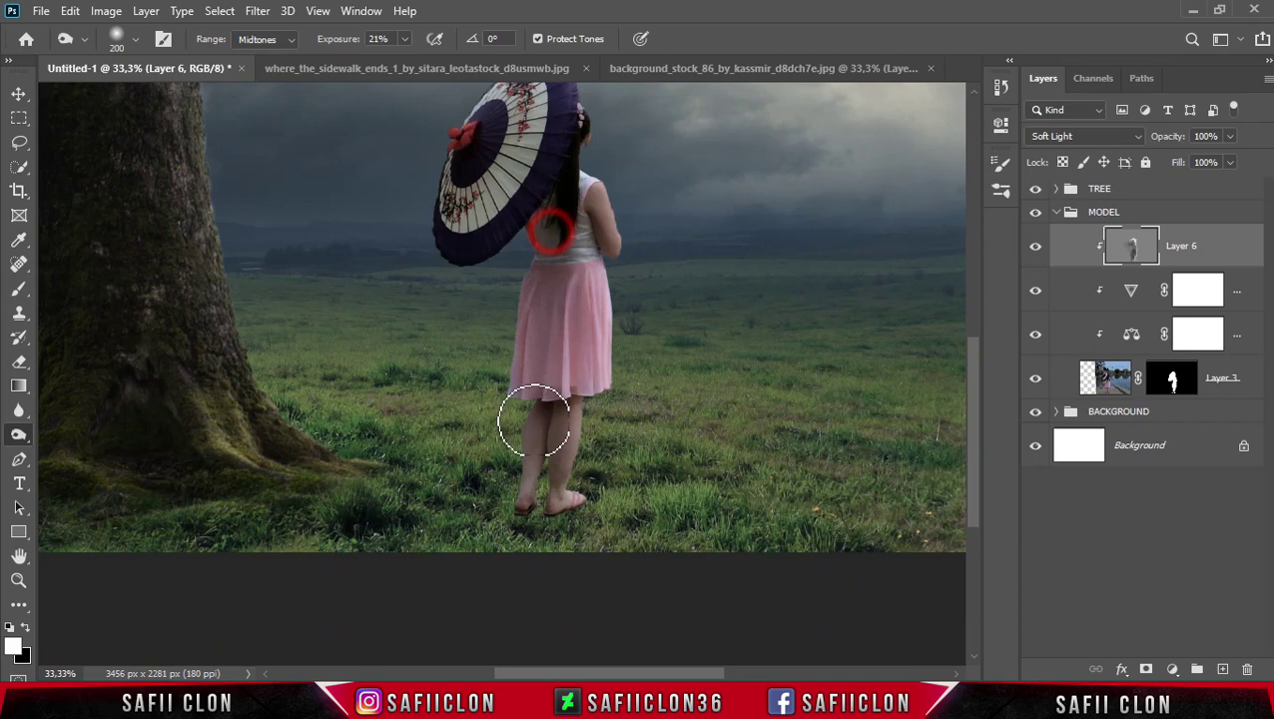
# Zoom out and toggle Layer 6 on and off to compare the dodge-and-burn shading
pyautogui.hotkey('ctrl', '-')
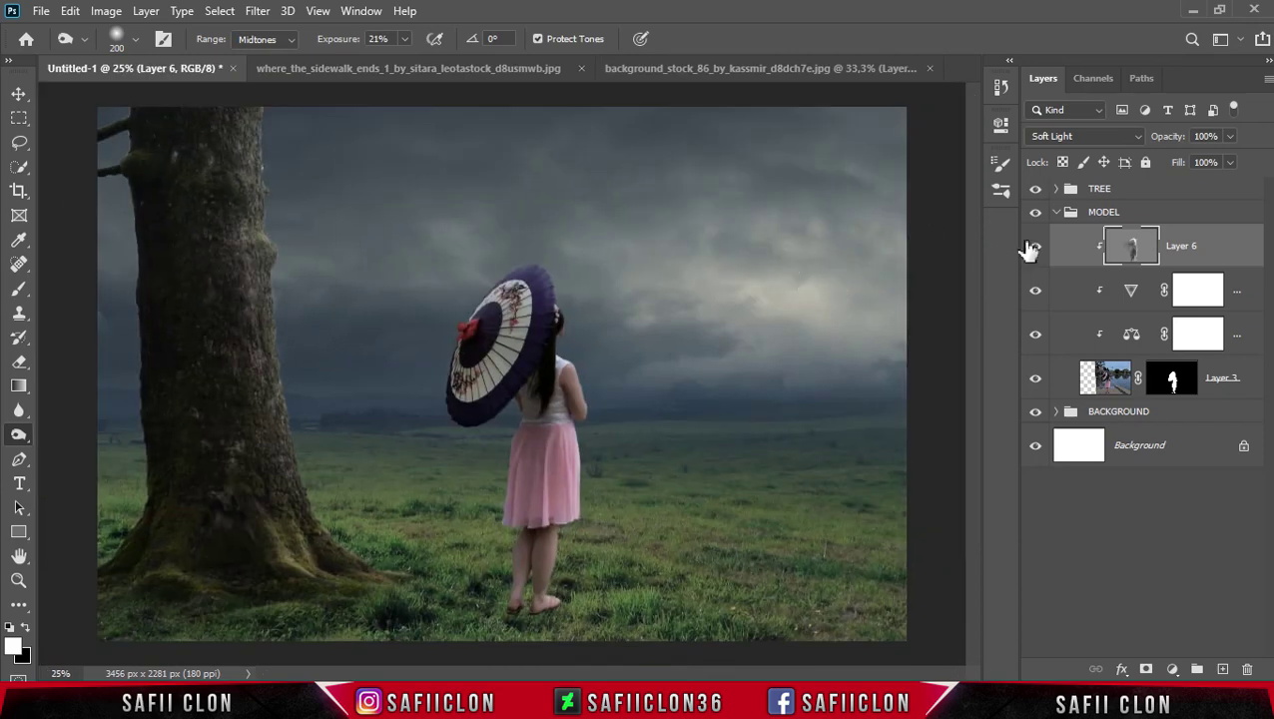
pyautogui.click(1034, 252)
pyautogui.click(1034, 251)
pyautogui.click(1034, 251)
pyautogui.click(1034, 251)
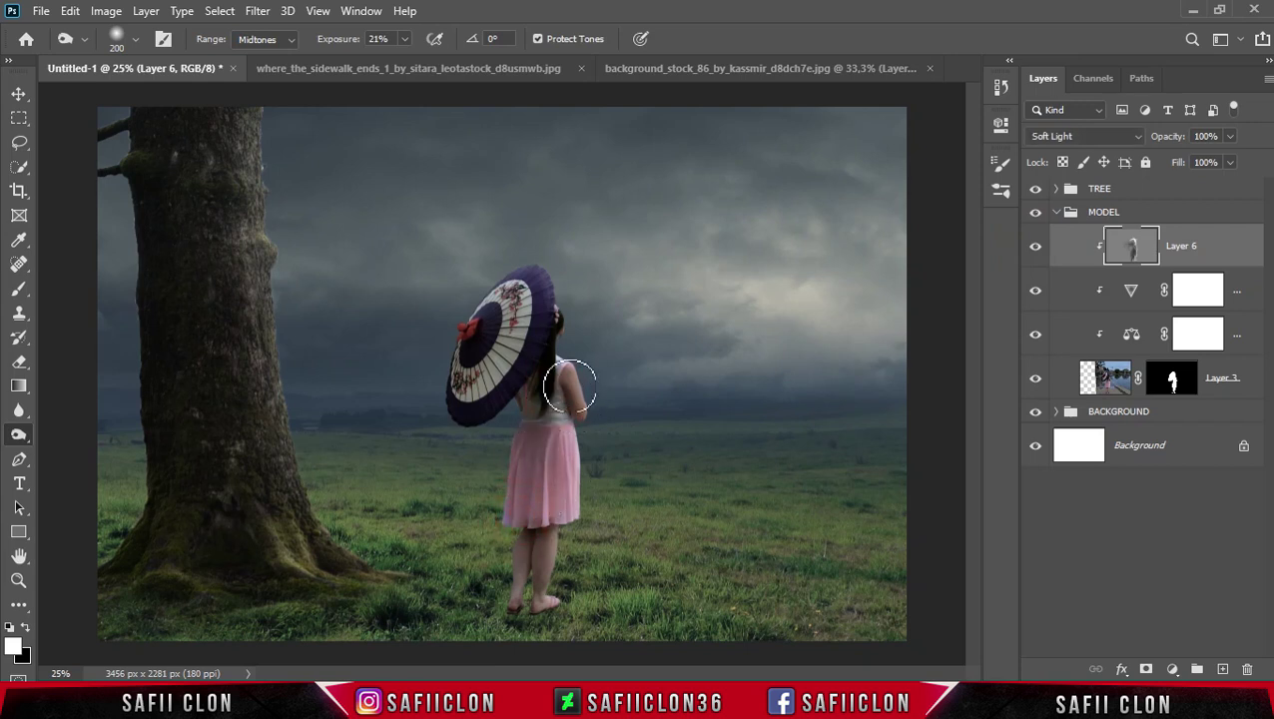
pyautogui.press('[')
pyautogui.press('[')
pyautogui.press('[')
pyautogui.click(1035, 247)
pyautogui.click(1036, 251)
pyautogui.click(1036, 249)
pyautogui.click(1036, 249)
# Add a Curves adjustment clipped to the girl and set its top point to 191/192
pyautogui.click(1173, 671)
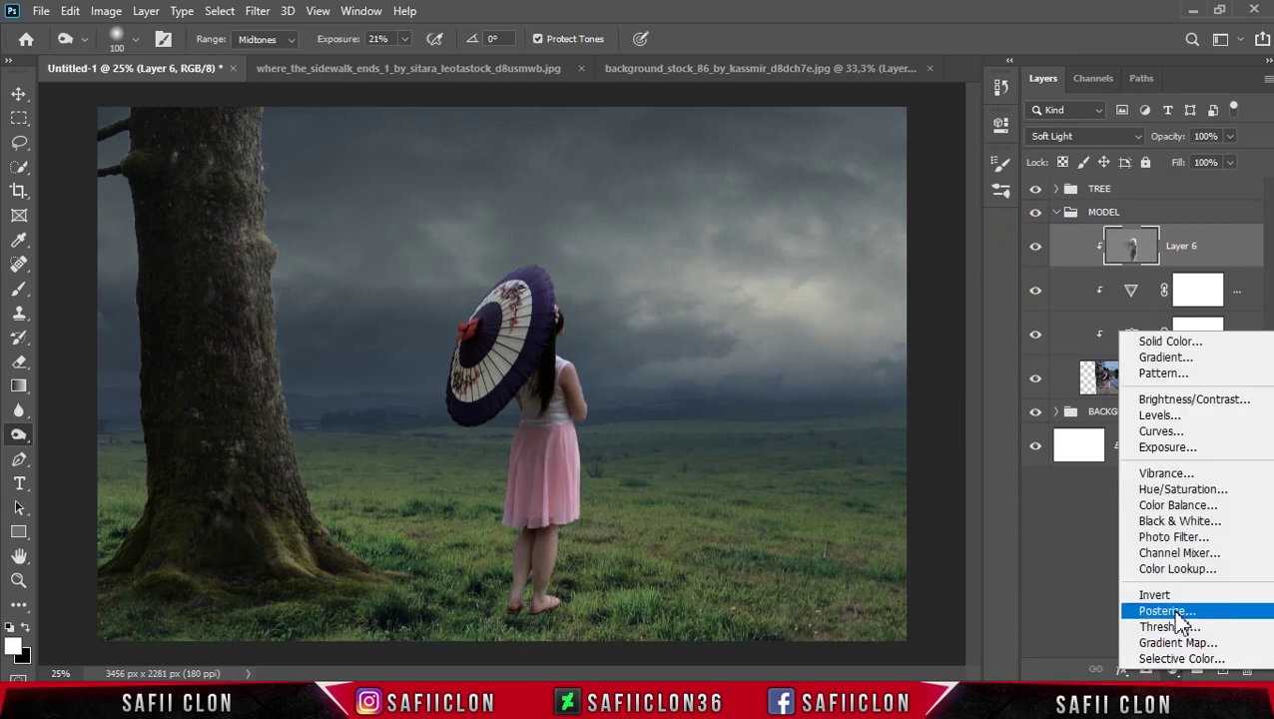
pyautogui.click(1161, 433)
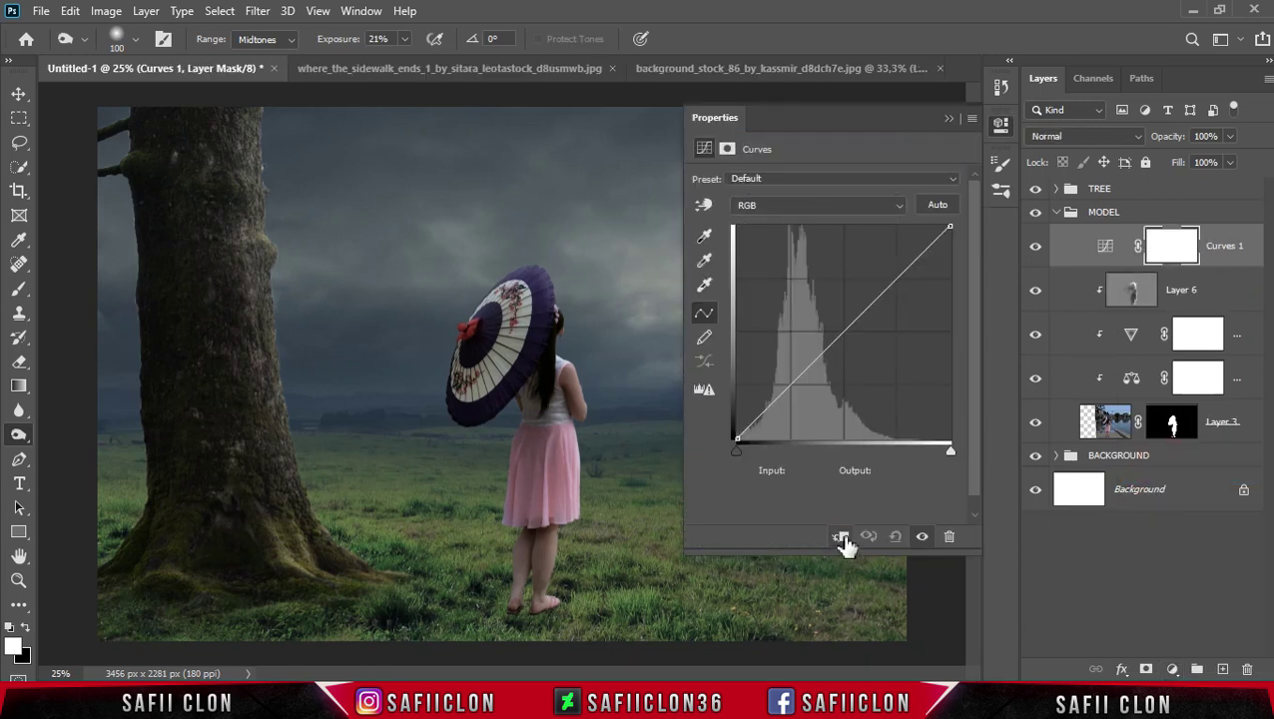
pyautogui.click(841, 539)
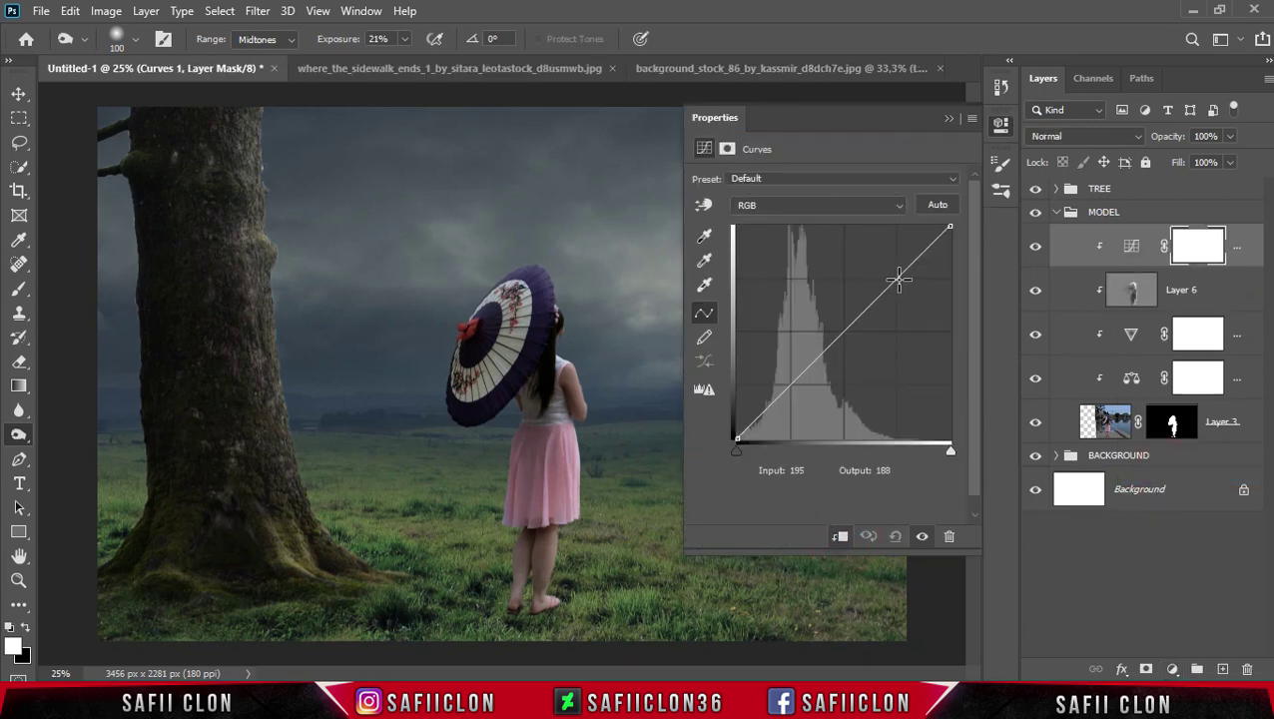
pyautogui.moveTo(894, 277); pyautogui.dragTo(896, 276)
pyautogui.click(796, 474)
pyautogui.write('191')
pyautogui.click(902, 470)
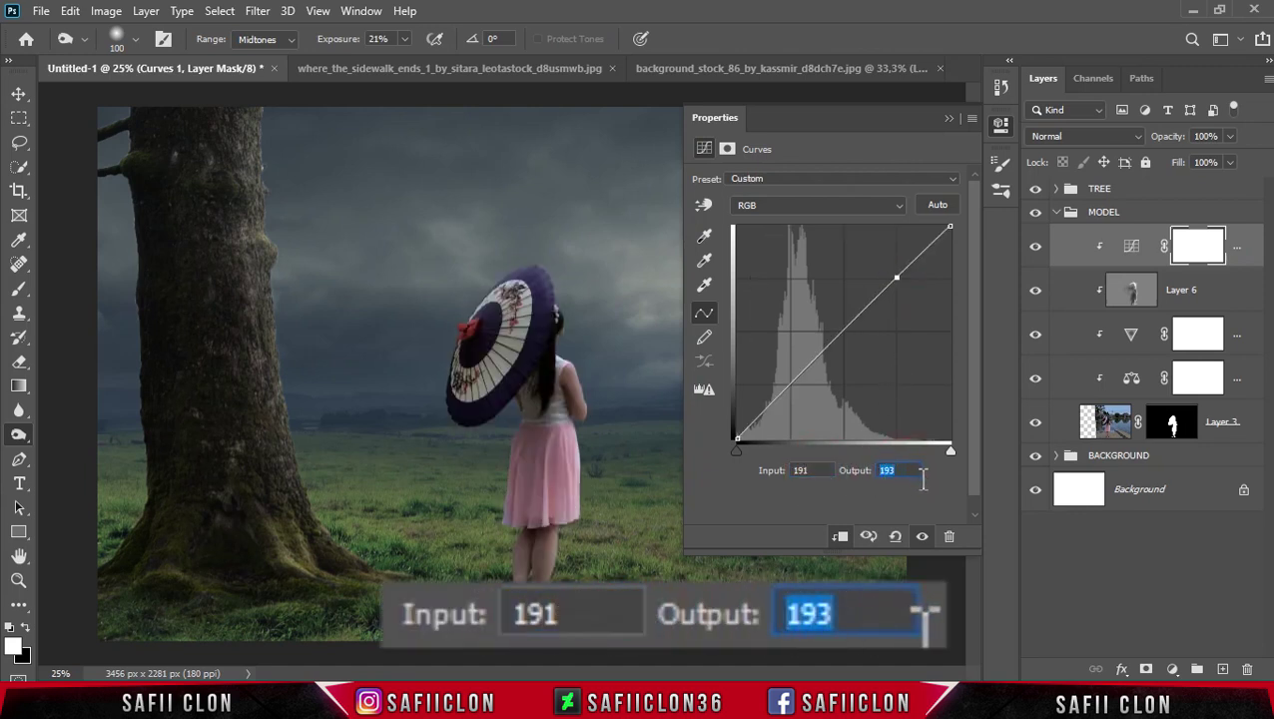
pyautogui.write('192')
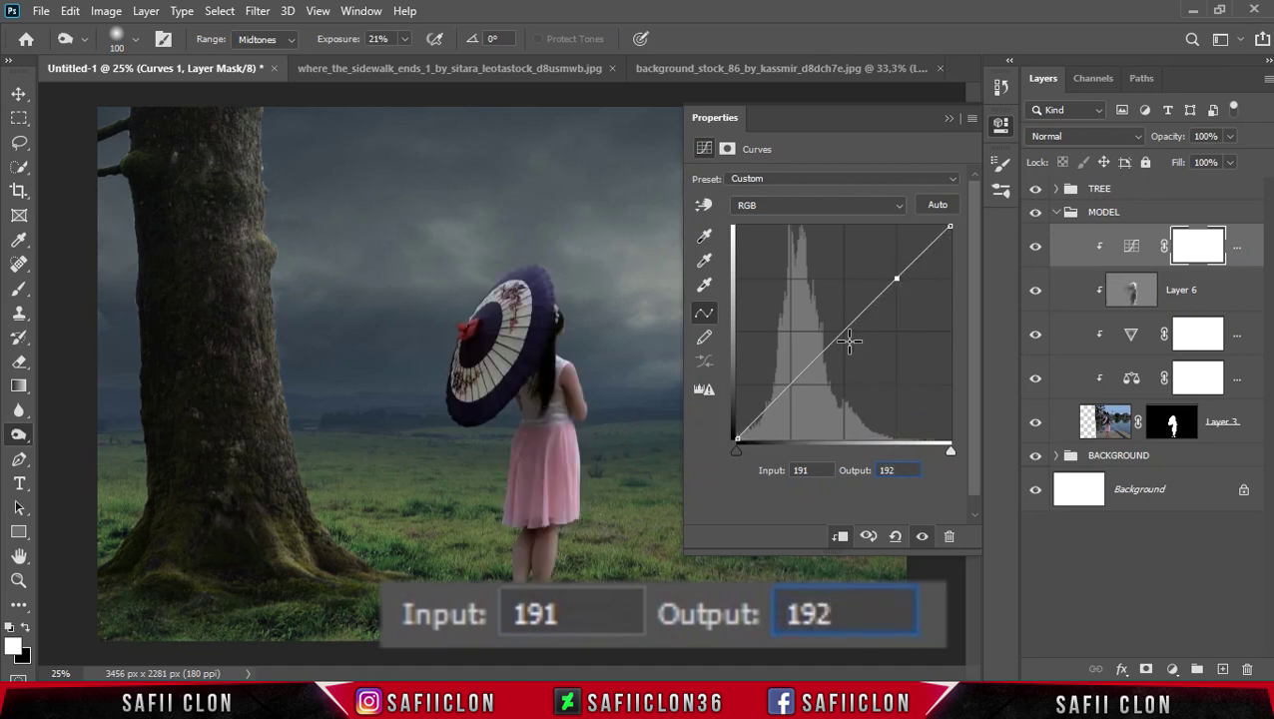
# Add curve points at 134/125 and 66/56 to deepen the midtones and shadows
pyautogui.click(842, 331)
pyautogui.click(817, 470)
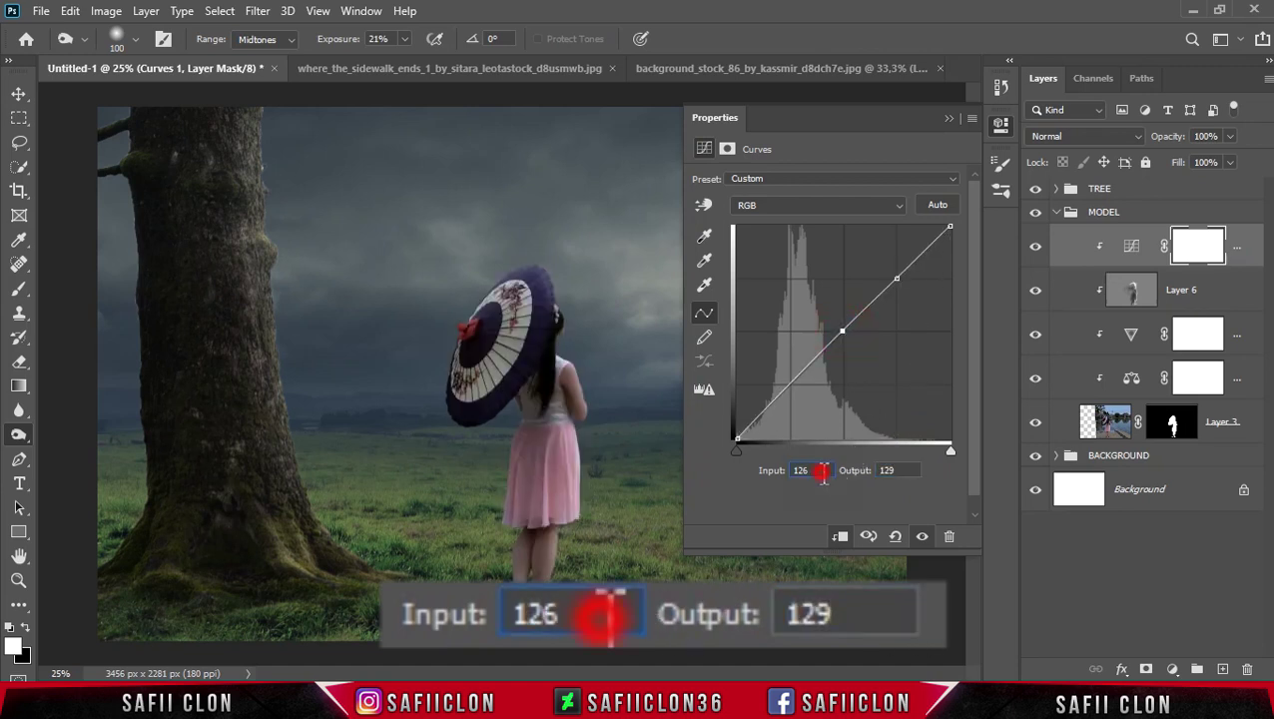
pyautogui.write('134')
pyautogui.click(859, 470)
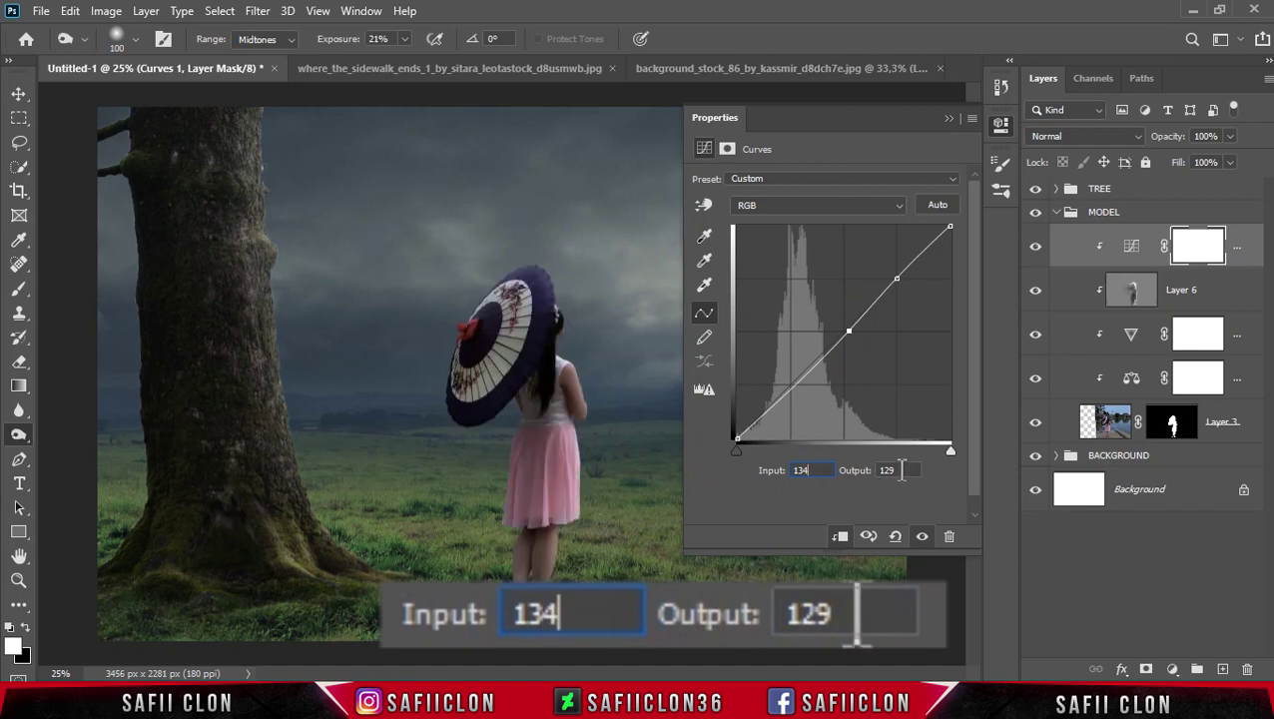
pyautogui.write('125')
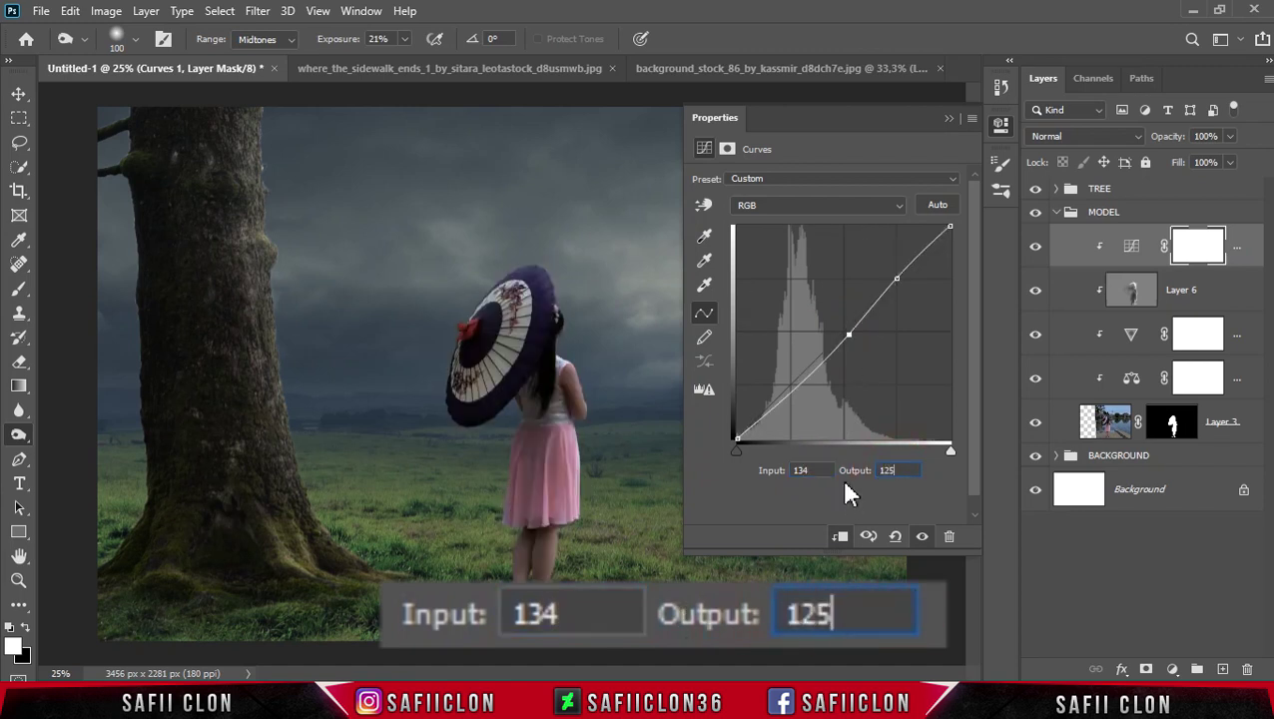
pyautogui.click(796, 393)
pyautogui.doubleClick(805, 470)
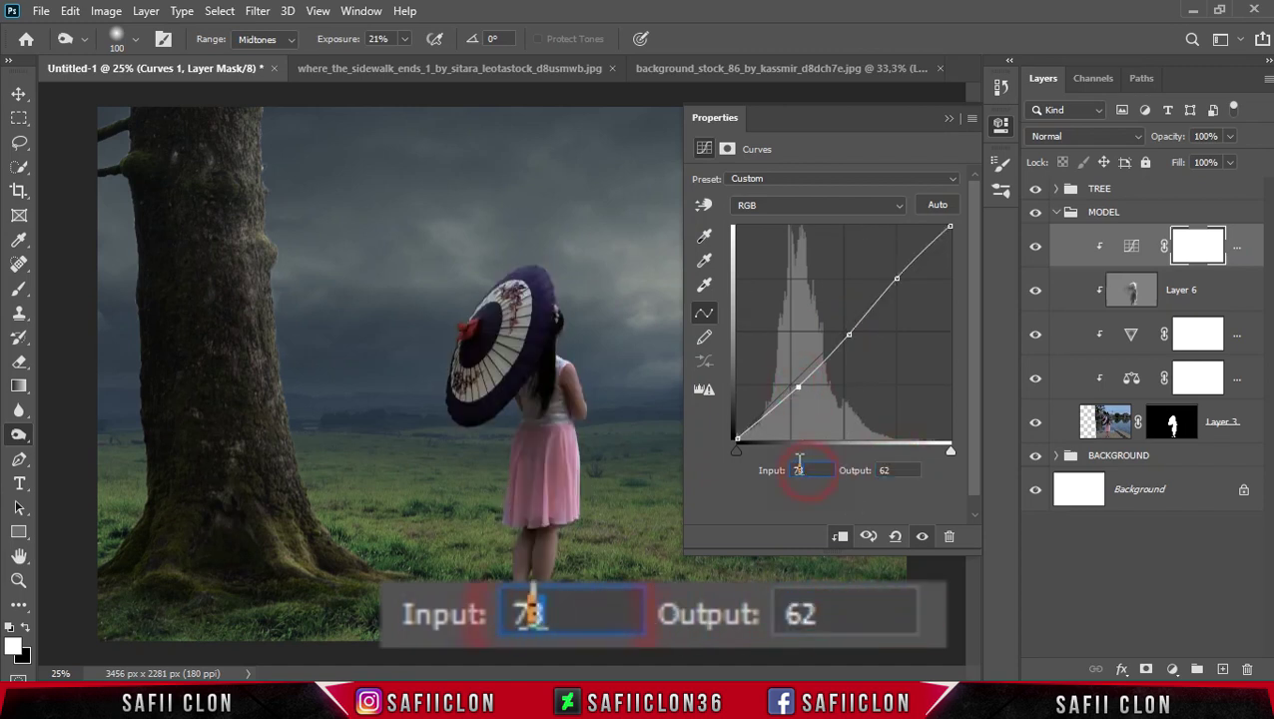
pyautogui.write('66')
pyautogui.doubleClick(894, 470)
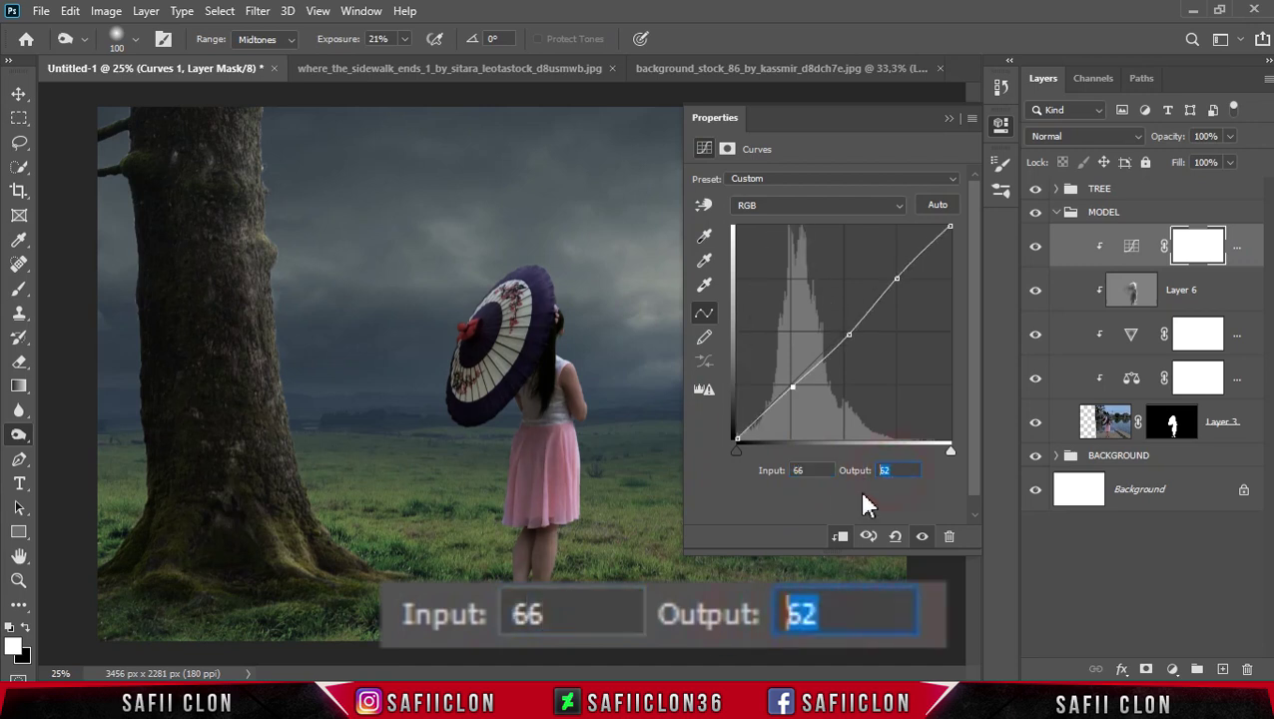
pyautogui.write('56')
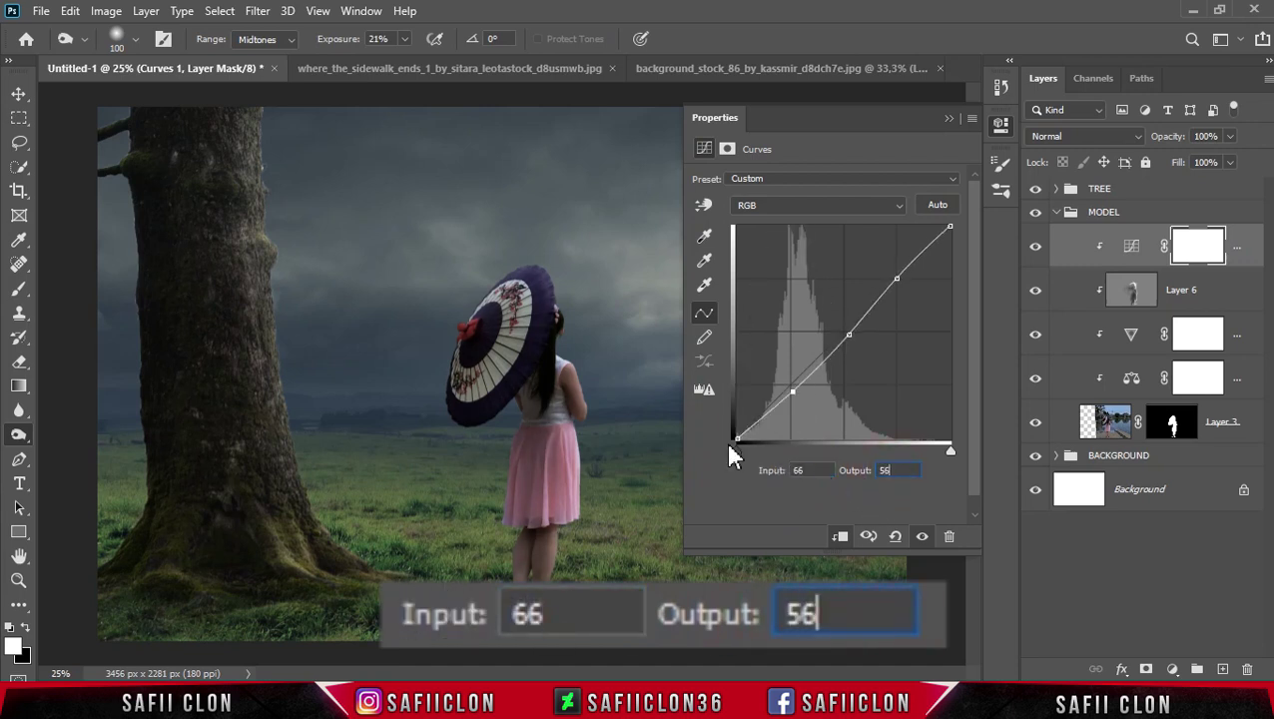
# Lift the curve's black point to output 22 and compare with the Curves hidden
pyautogui.click(735, 439)
pyautogui.doubleClick(805, 470)
pyautogui.doubleClick(894, 470)
pyautogui.write('22')
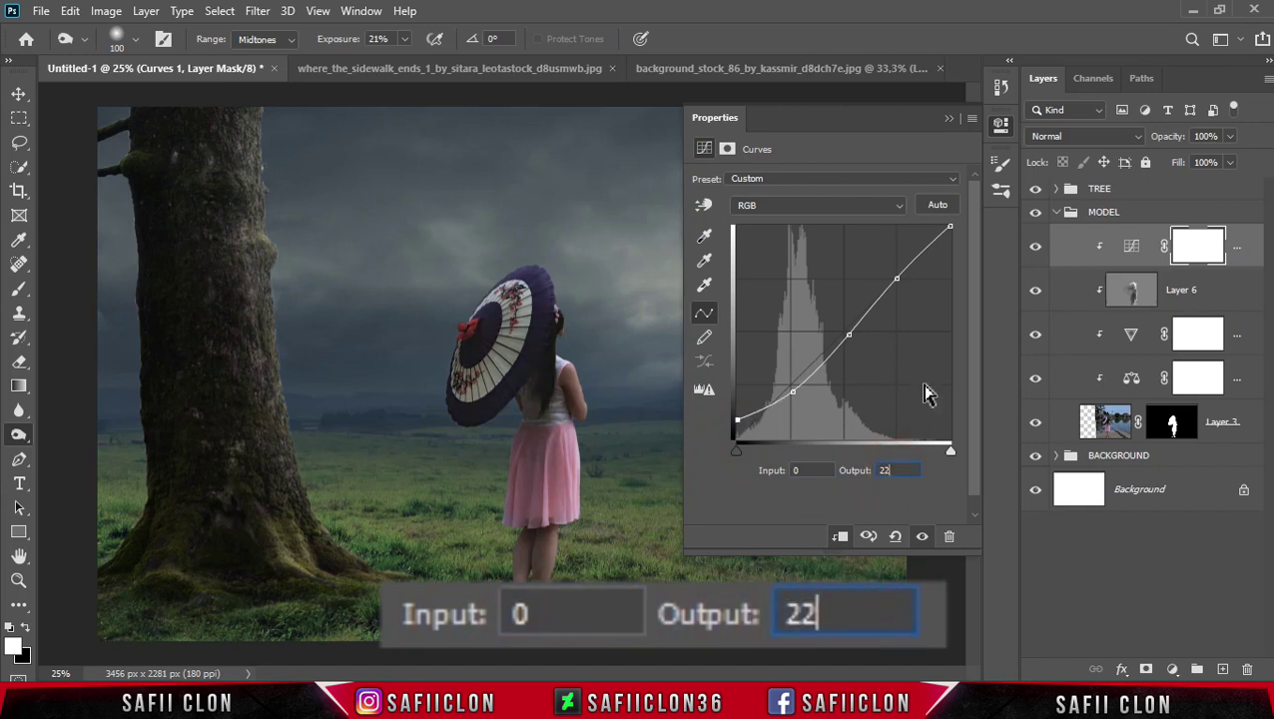
pyautogui.click(948, 118)
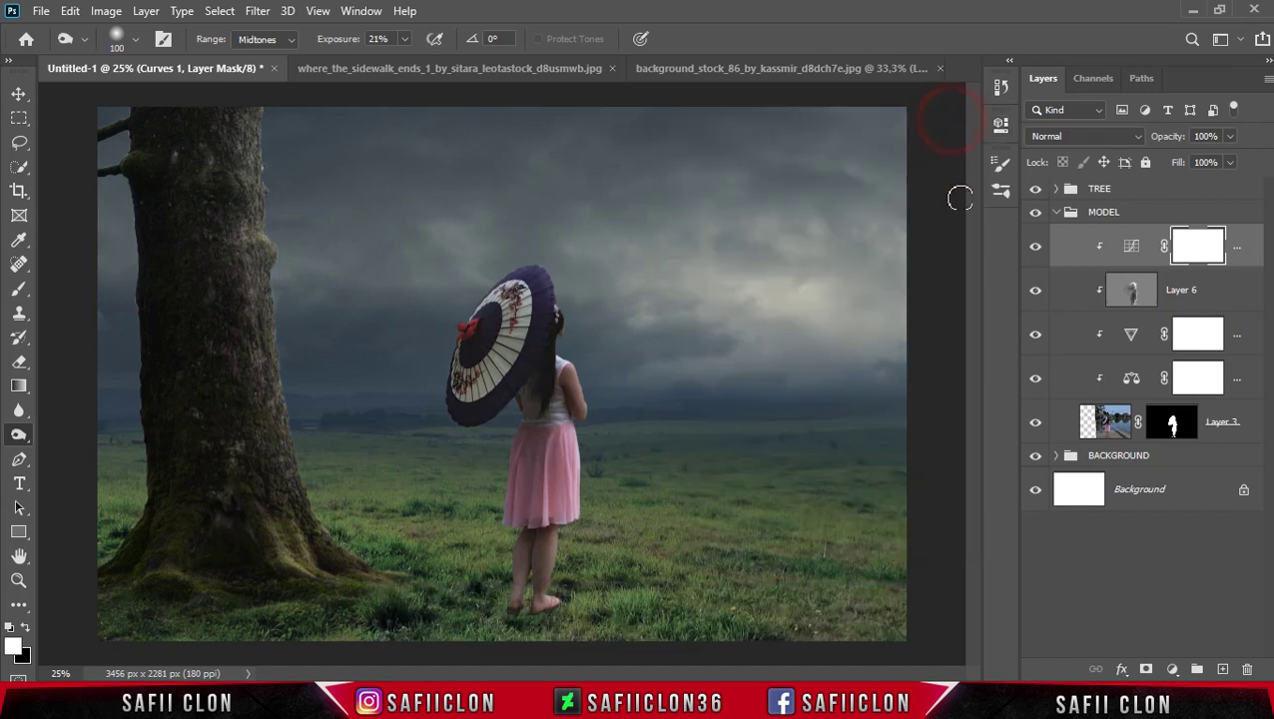
pyautogui.click(1035, 246)
# Compare the Curves on and off, then add Layer 7 beneath the girl's Layer 3
pyautogui.click(1035, 246)
pyautogui.click(1035, 246)
pyautogui.click(1035, 247)
pyautogui.click(1224, 669)
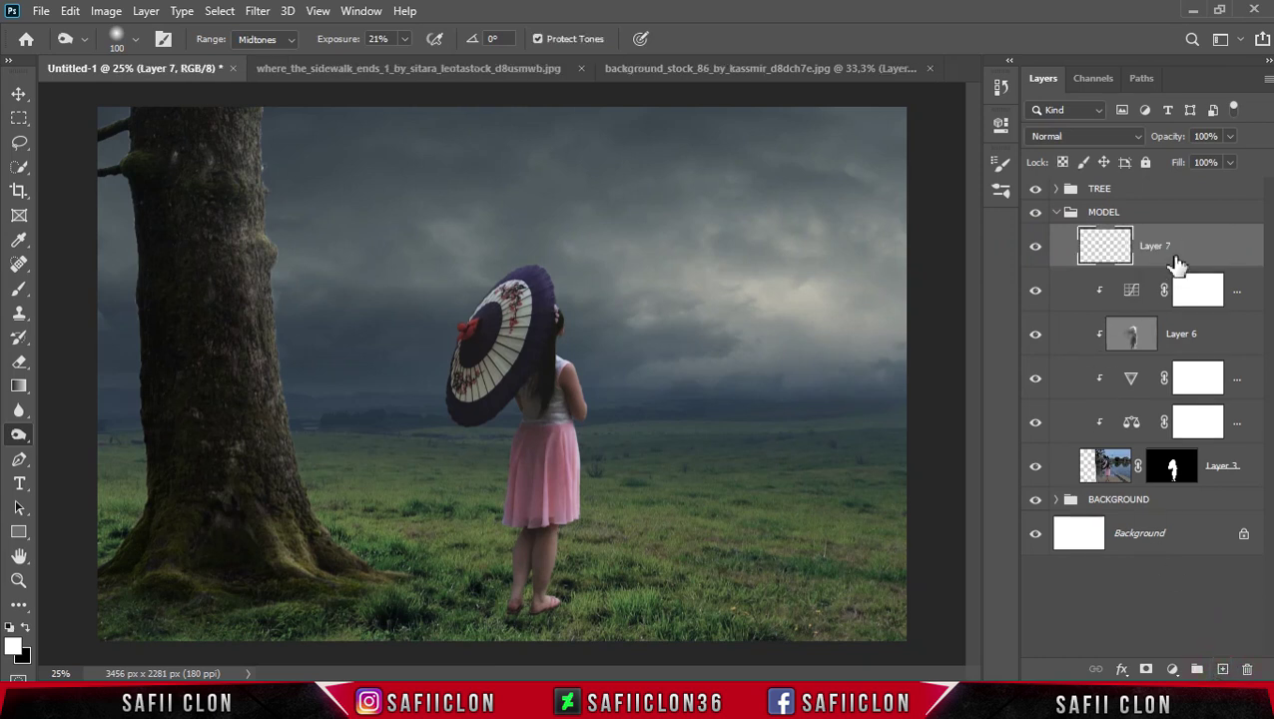
pyautogui.moveTo(1191, 247); pyautogui.dragTo(1205, 471)
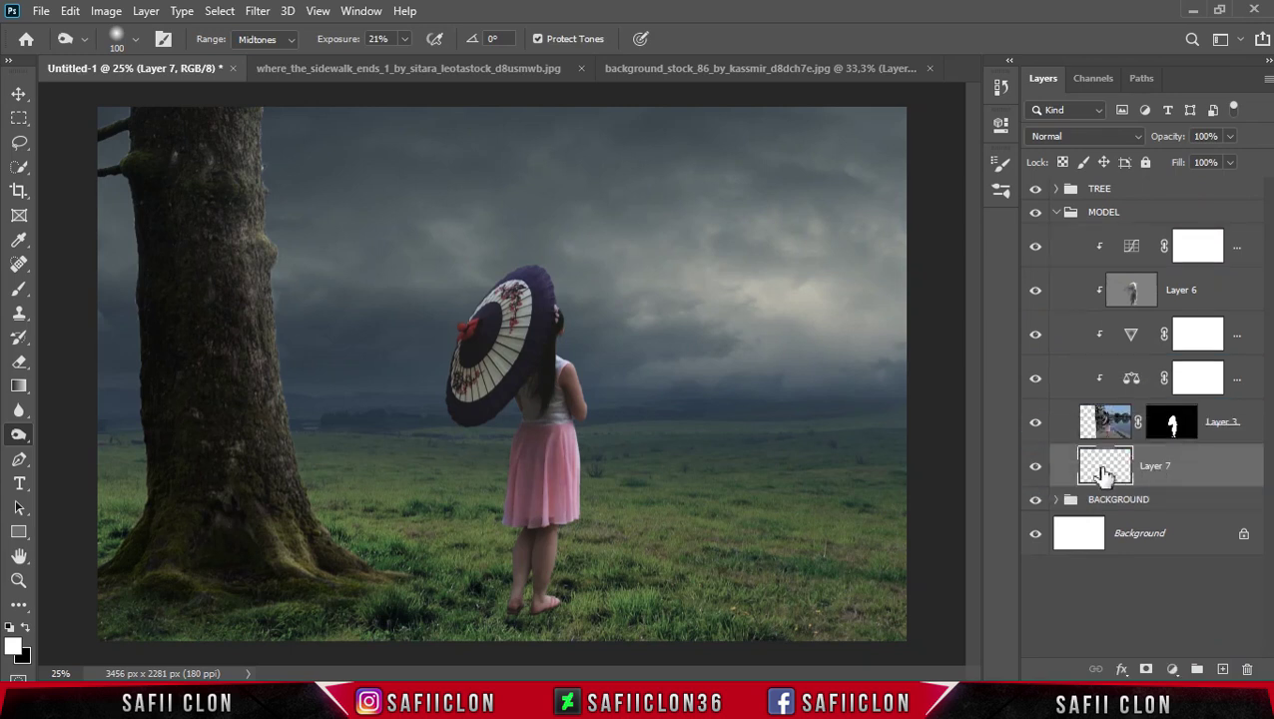
# Set up a soft round 127 px Brush at 9% opacity with black as foreground
pyautogui.rightClick(19, 289)
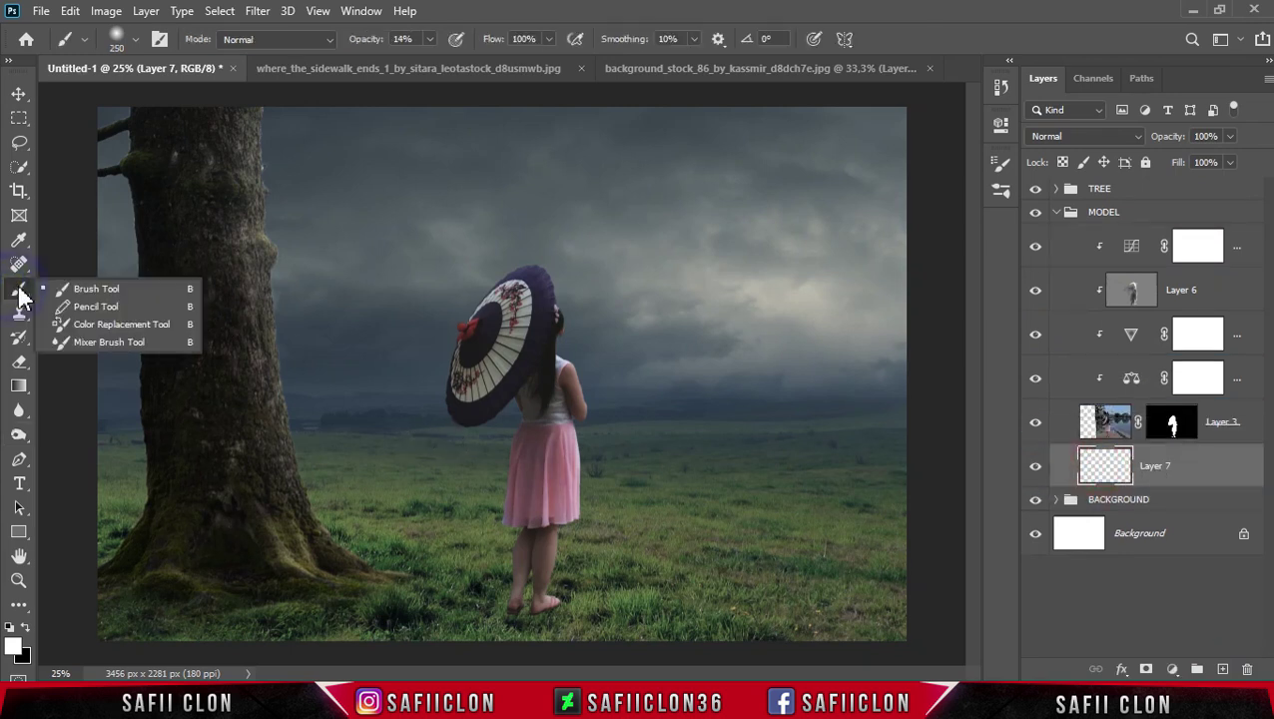
pyautogui.click(92, 284)
pyautogui.click(138, 38)
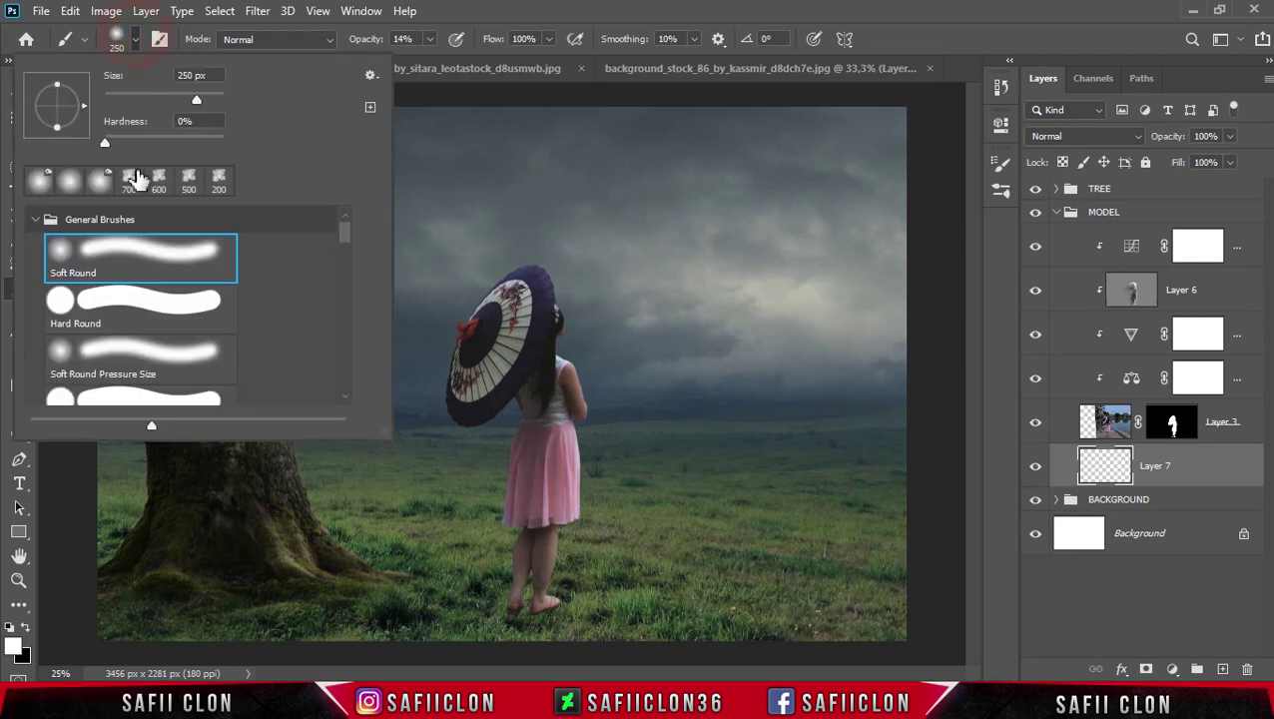
pyautogui.click(125, 265)
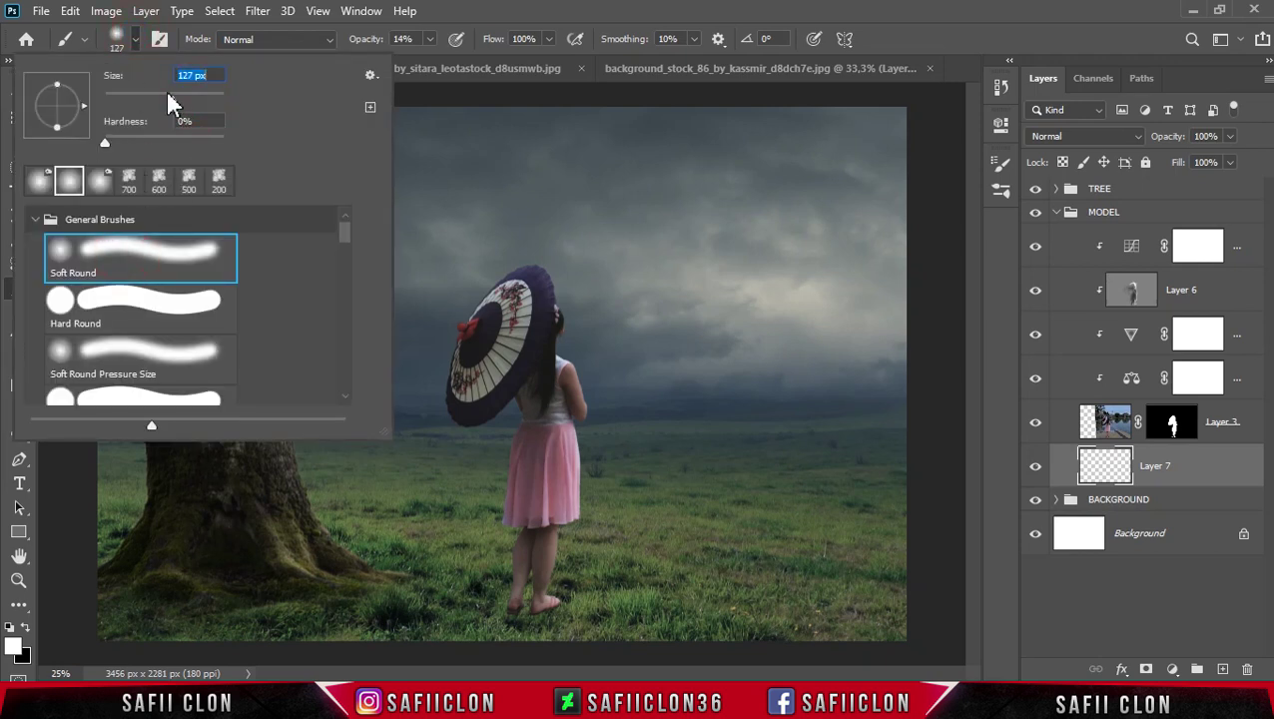
pyautogui.click(136, 40)
pyautogui.click(430, 39)
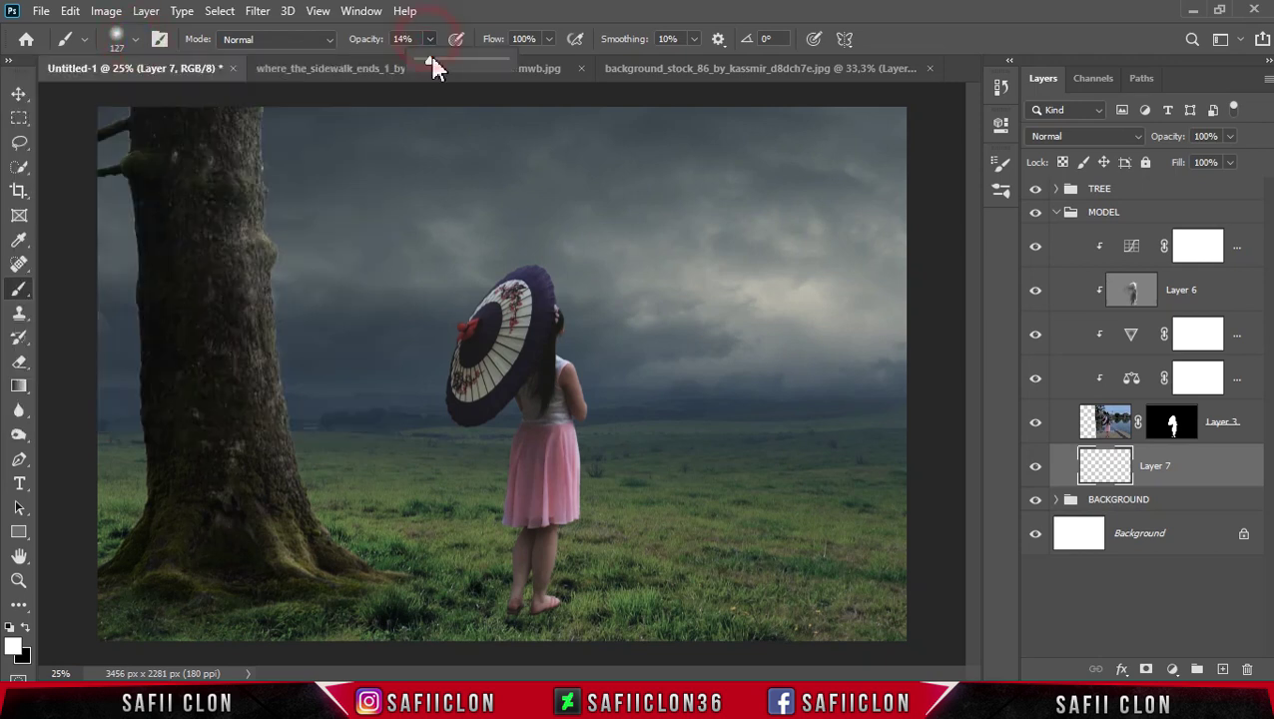
pyautogui.click(429, 45)
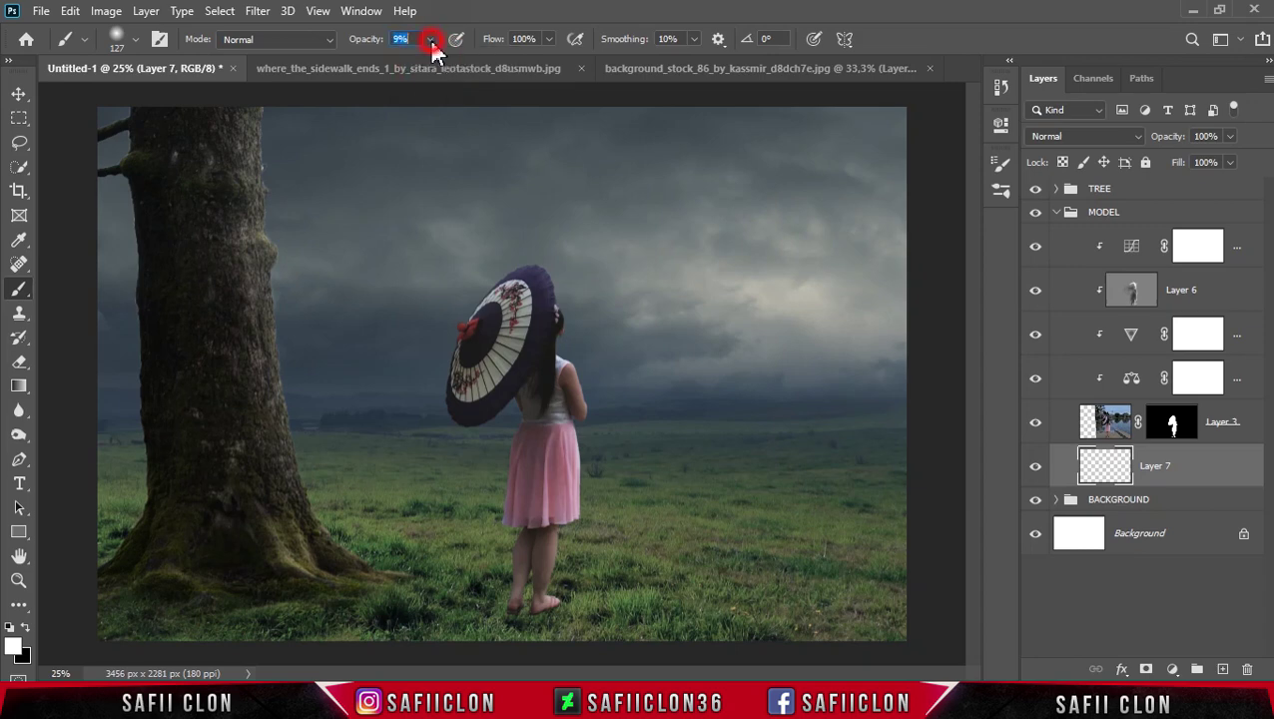
pyautogui.click(25, 627)
# Paint a faint black contact shadow on the grass around the girl's feet
pyautogui.hotkey('ctrl', '+')
pyautogui.hotkey('ctrl', '+')
pyautogui.moveTo(973, 424); pyautogui.dragTo(962, 491)
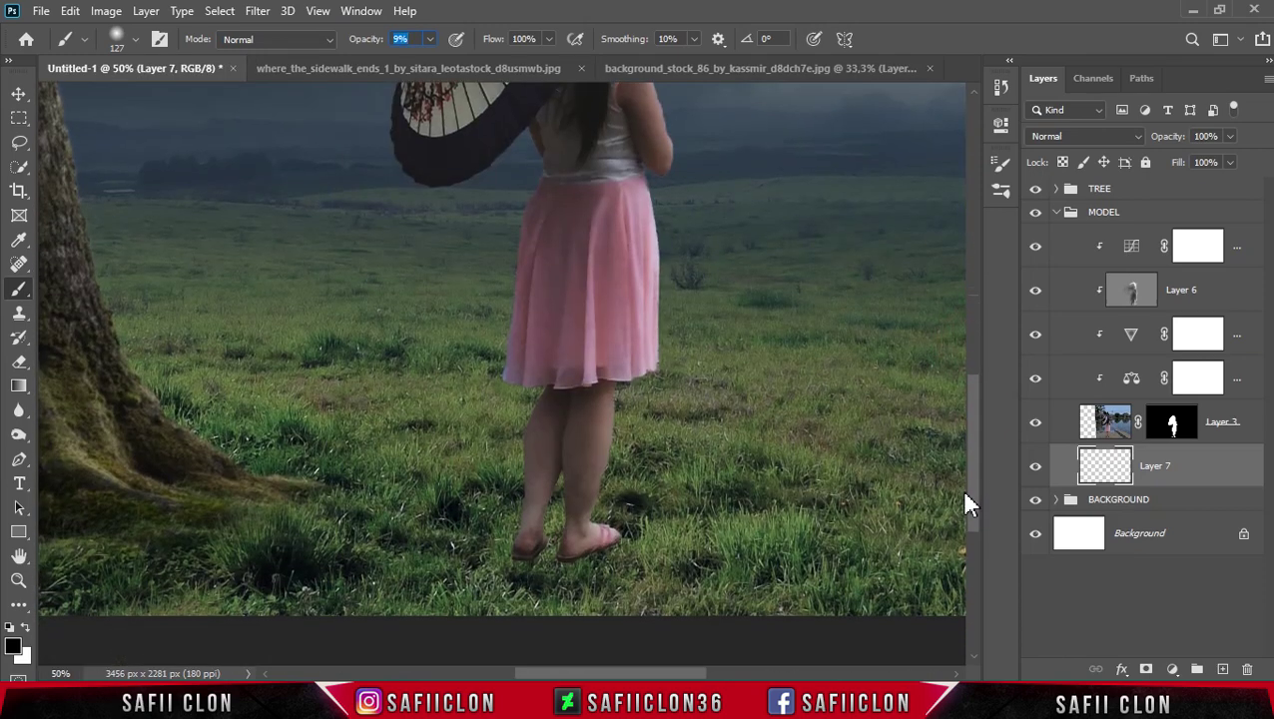
pyautogui.press('[')
pyautogui.press('[')
pyautogui.press('[')
pyautogui.moveTo(517, 570); pyautogui.dragTo(537, 555)
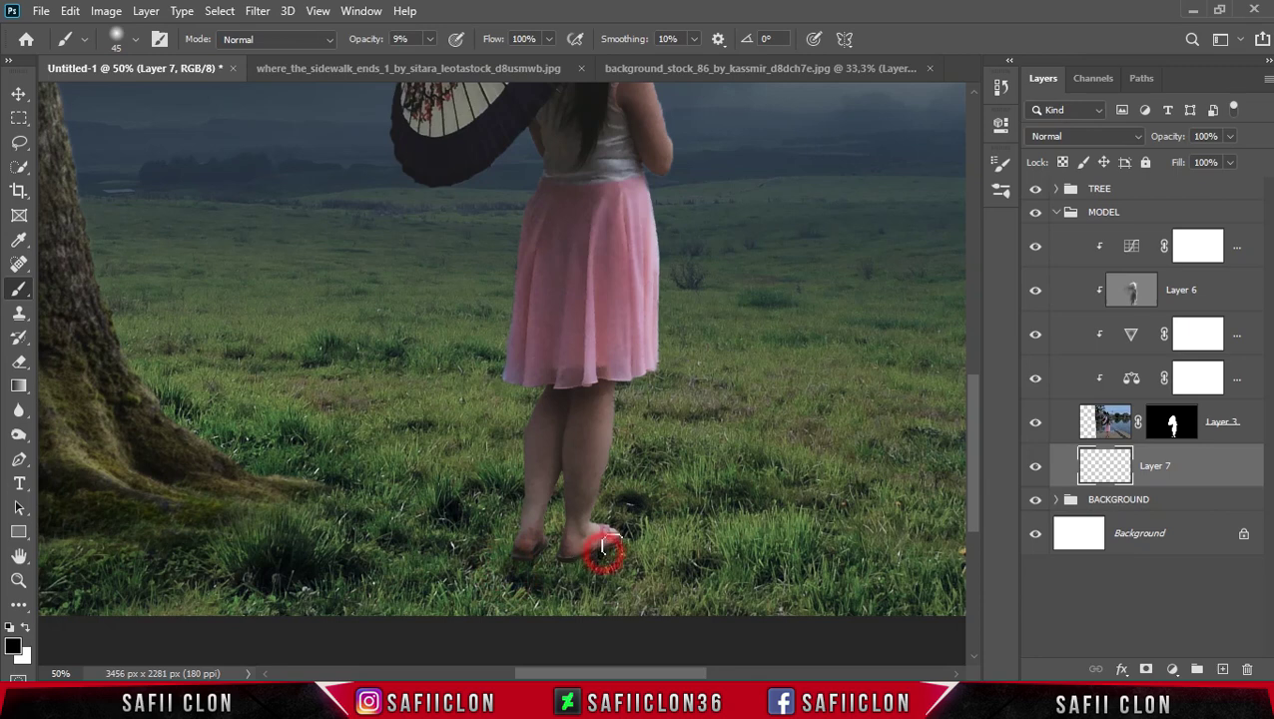
pyautogui.press(']')
pyautogui.press(']')
pyautogui.press(']')
pyautogui.moveTo(540, 583); pyautogui.dragTo(489, 588)
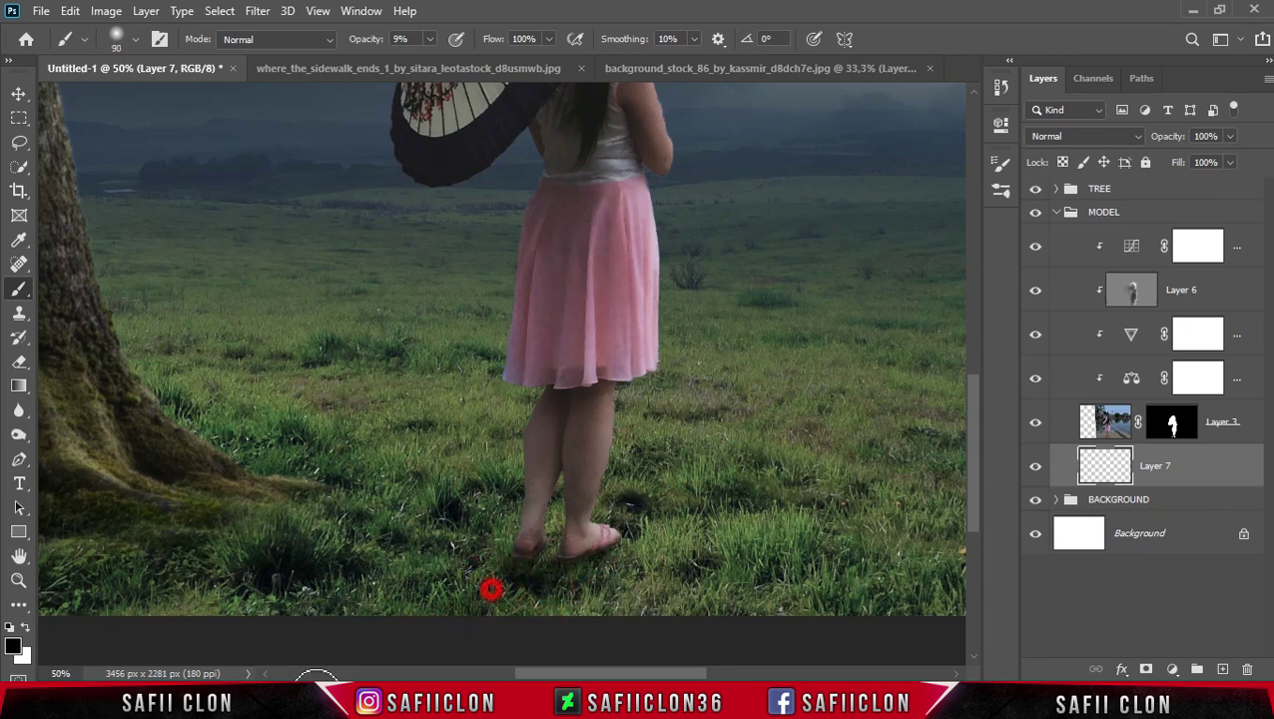
pyautogui.press(']')
pyautogui.press(']')
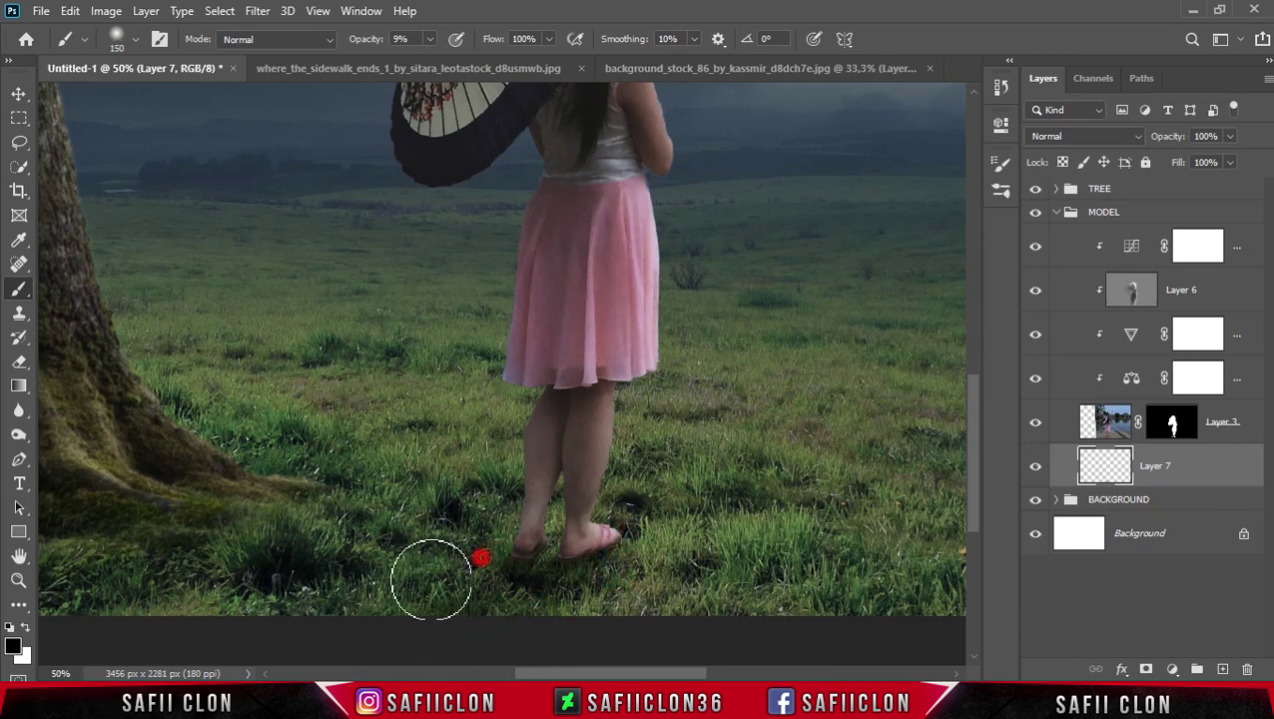
pyautogui.moveTo(415, 597); pyautogui.dragTo(586, 583)
pyautogui.hotkey('ctrl', '-')
pyautogui.moveTo(492, 520); pyautogui.dragTo(467, 536)
pyautogui.click(395, 526)
pyautogui.click(436, 533)
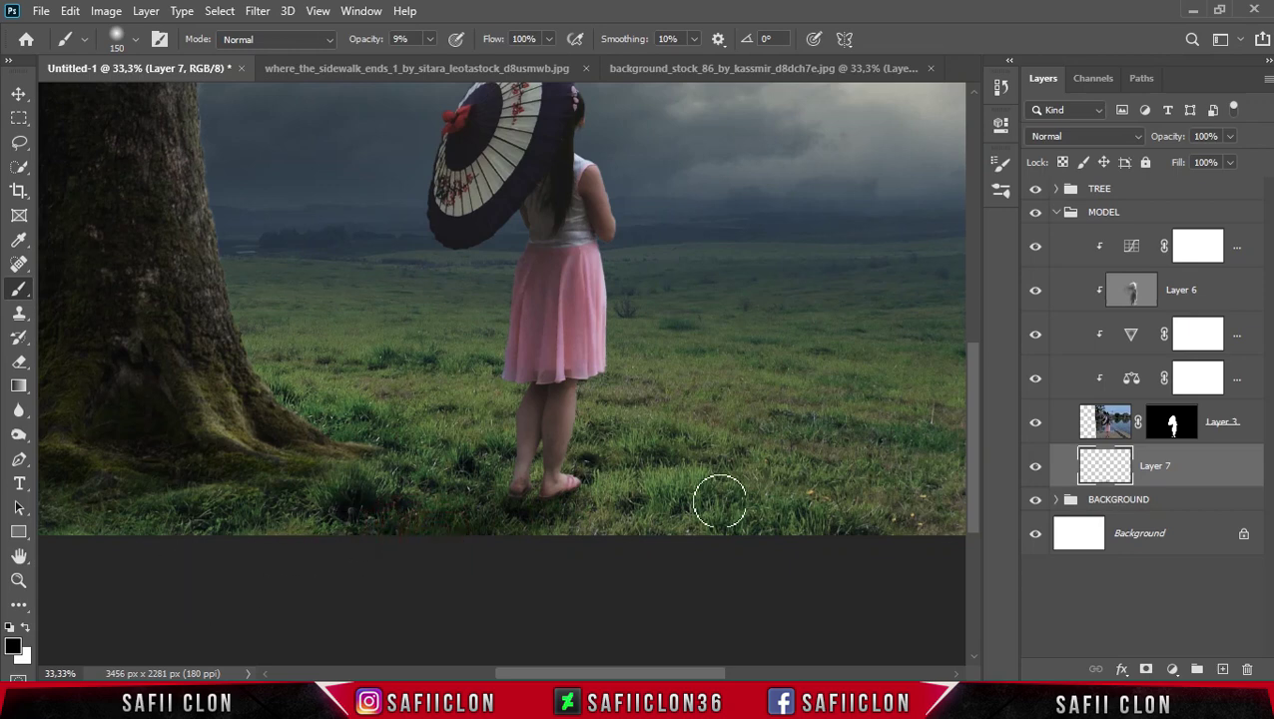
# Compare the shadow layer on and off, then target Layer 3's mask with the Brush
pyautogui.click(1038, 475)
pyautogui.click(1038, 475)
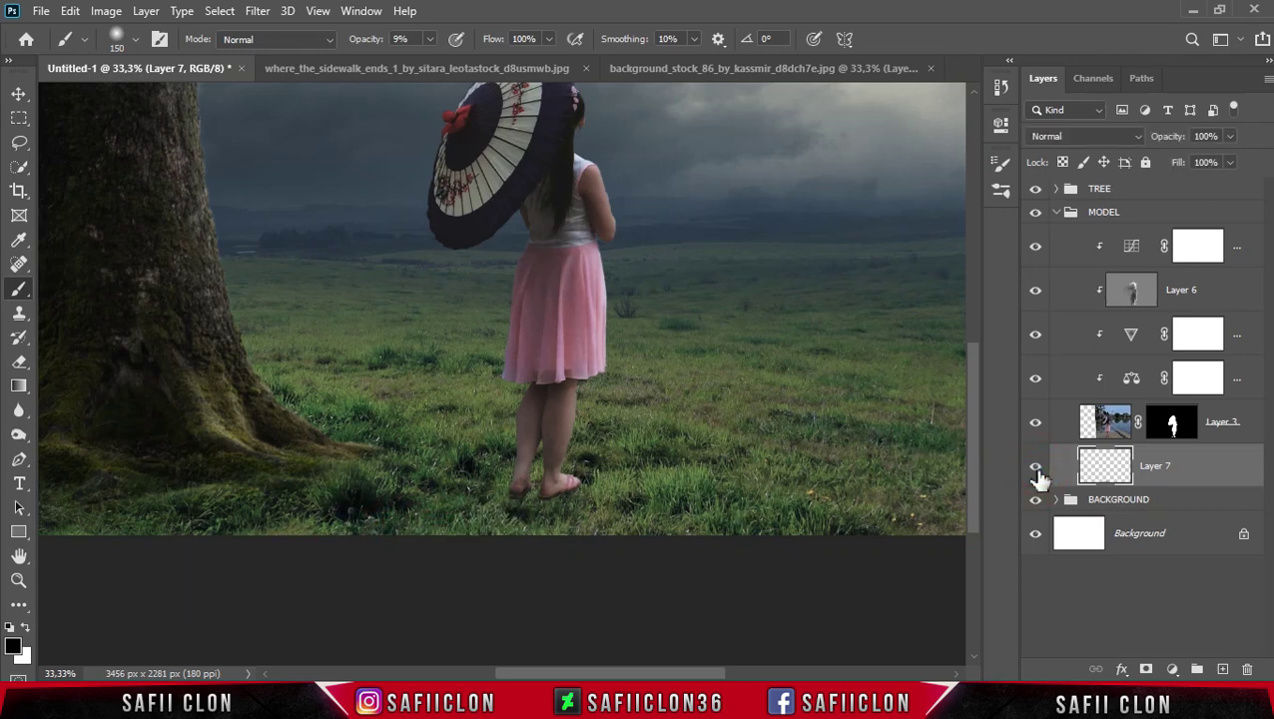
pyautogui.click(1038, 476)
pyautogui.click(1038, 475)
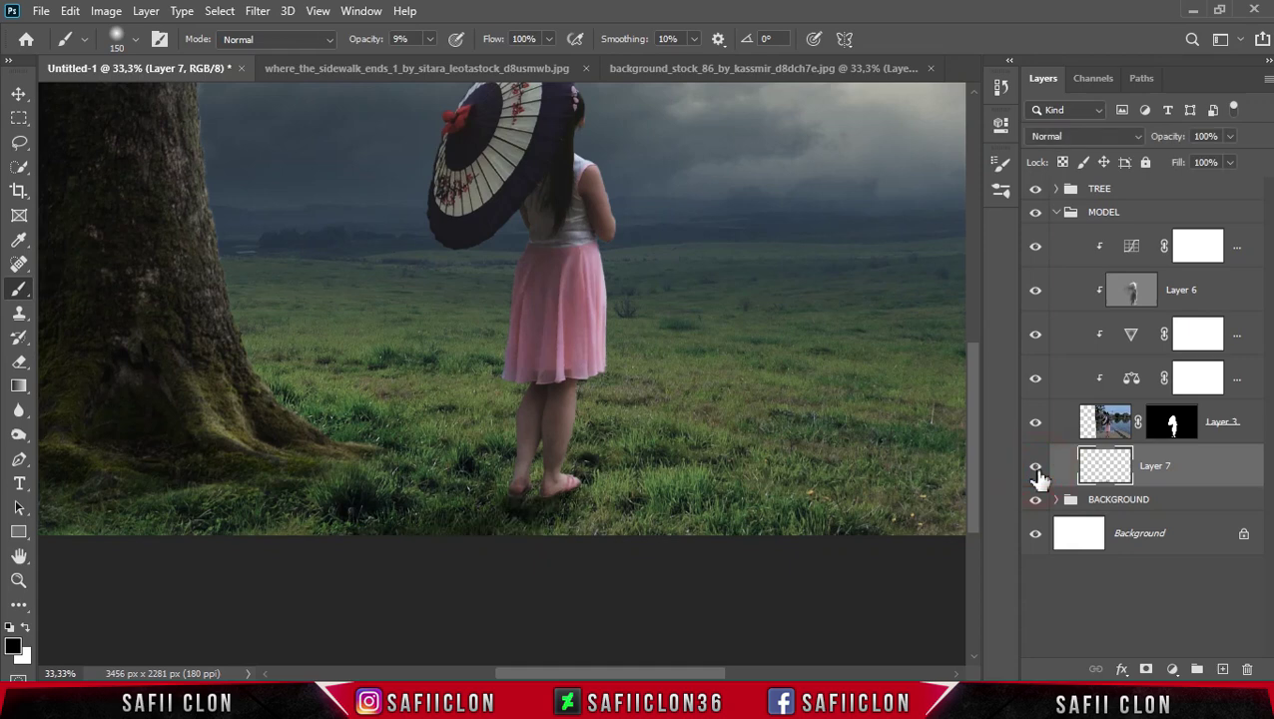
pyautogui.click(1174, 425)
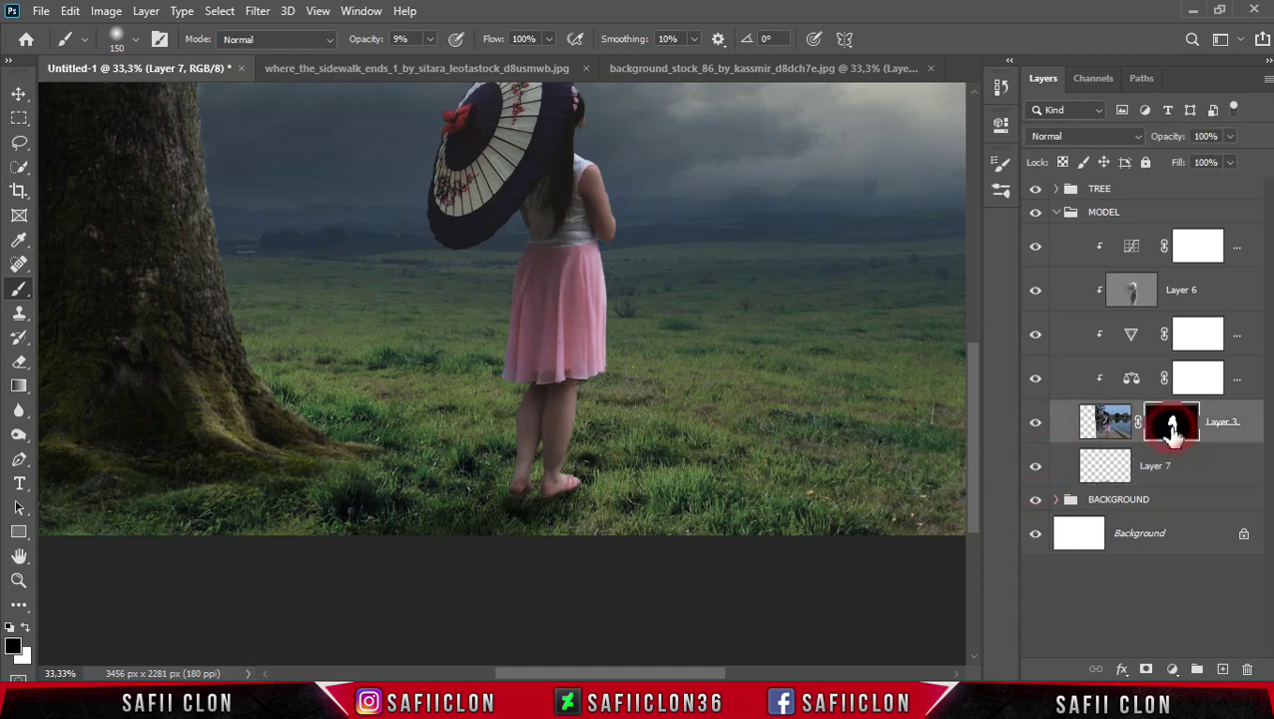
pyautogui.rightClick(19, 288)
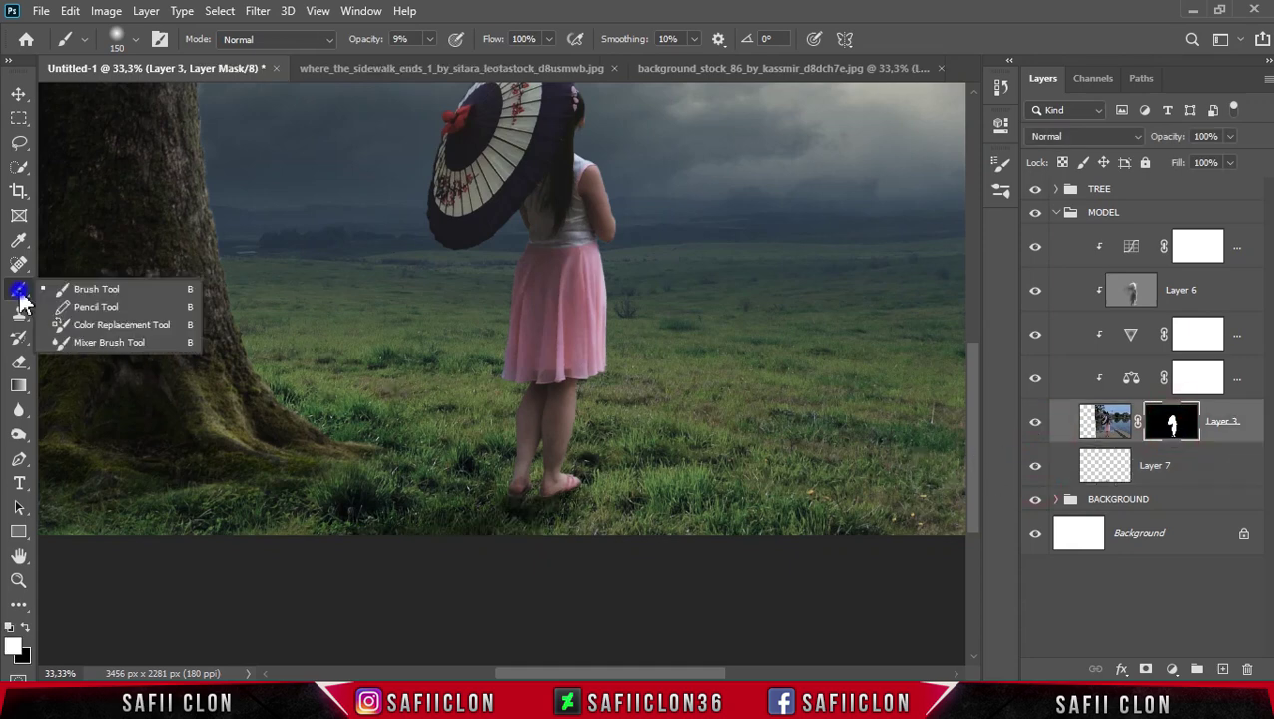
pyautogui.click(60, 285)
# Import the [SC] Grass.abr brush set into the brush presets
pyautogui.click(135, 40)
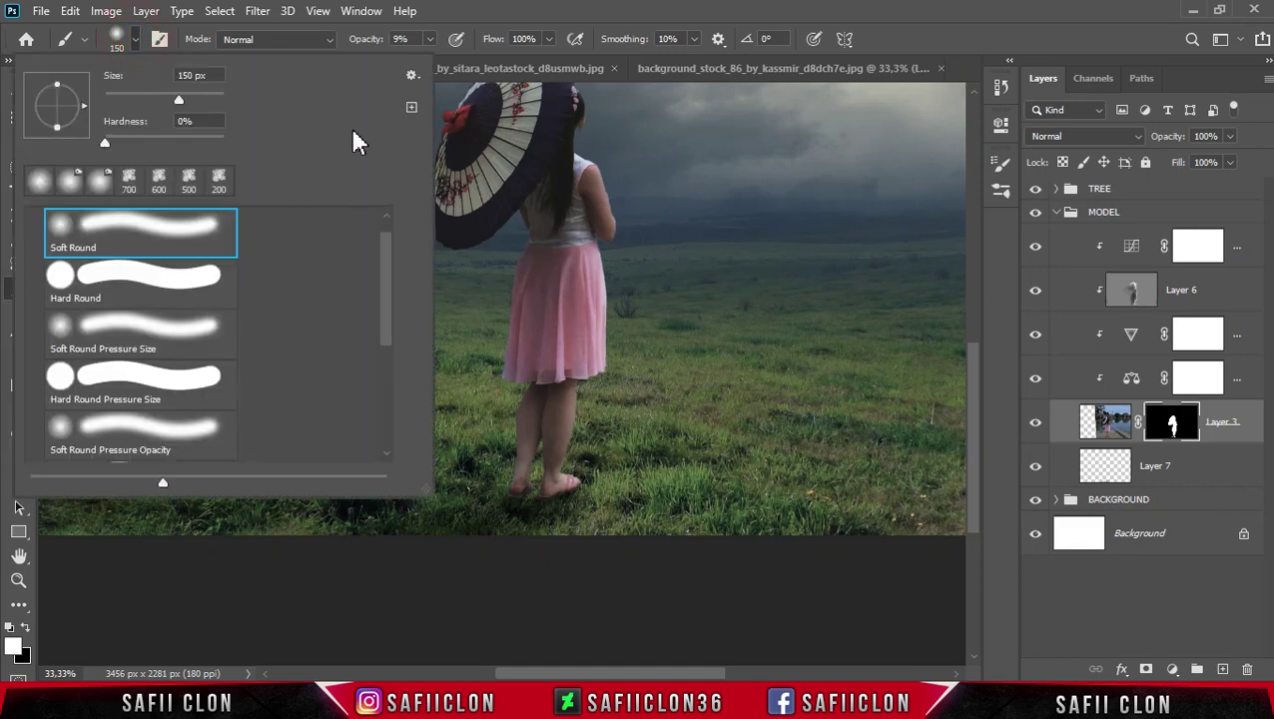
pyautogui.click(412, 76)
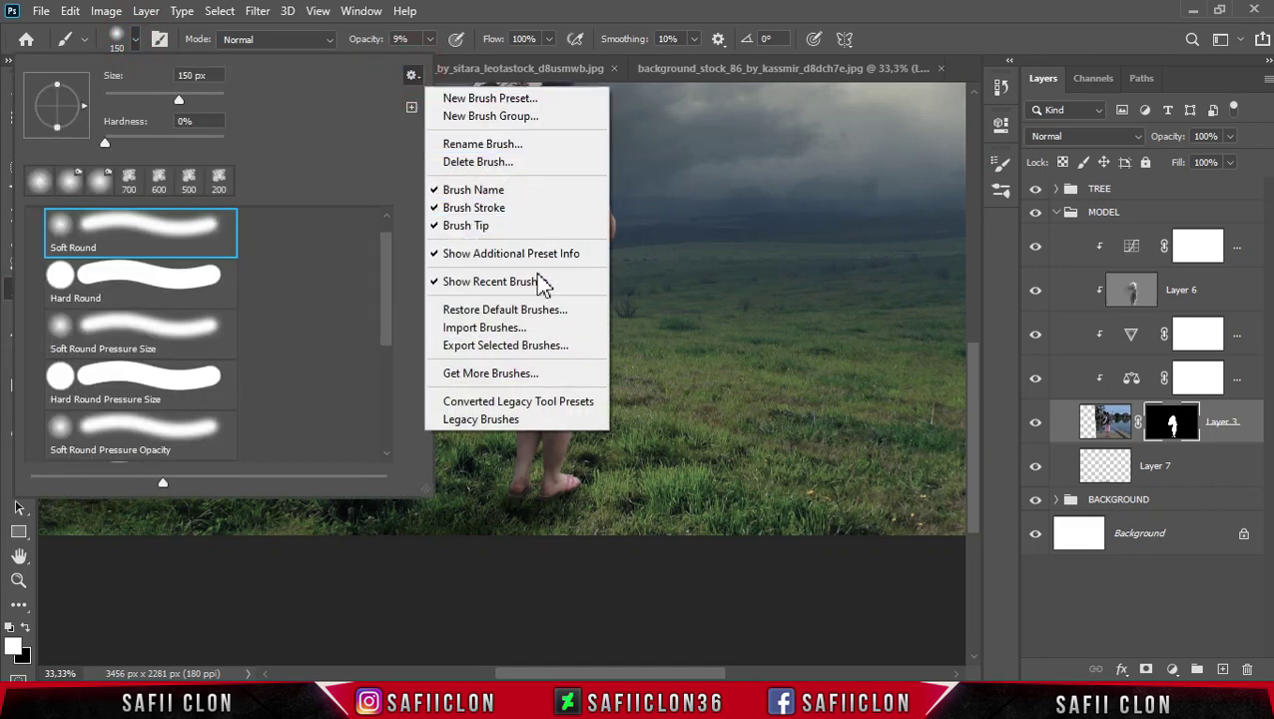
pyautogui.click(507, 336)
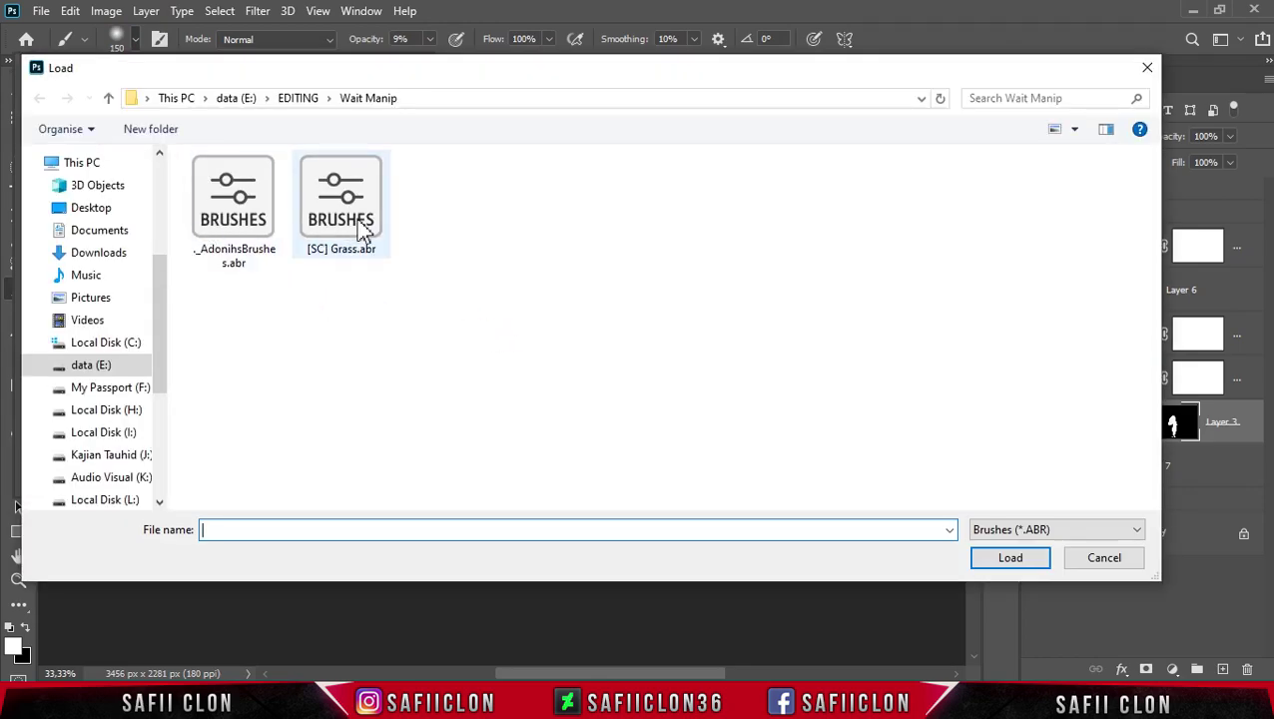
pyautogui.click(362, 235)
pyautogui.click(1003, 560)
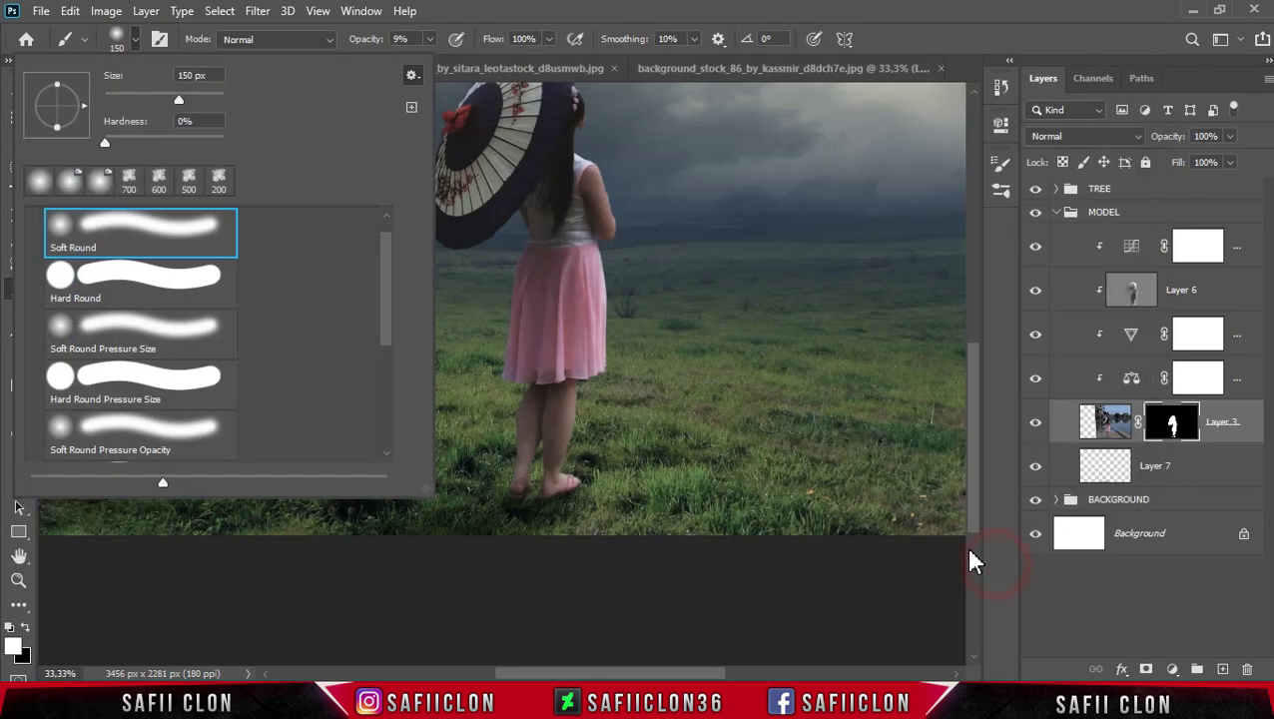
pyautogui.moveTo(384, 309); pyautogui.dragTo(384, 435)
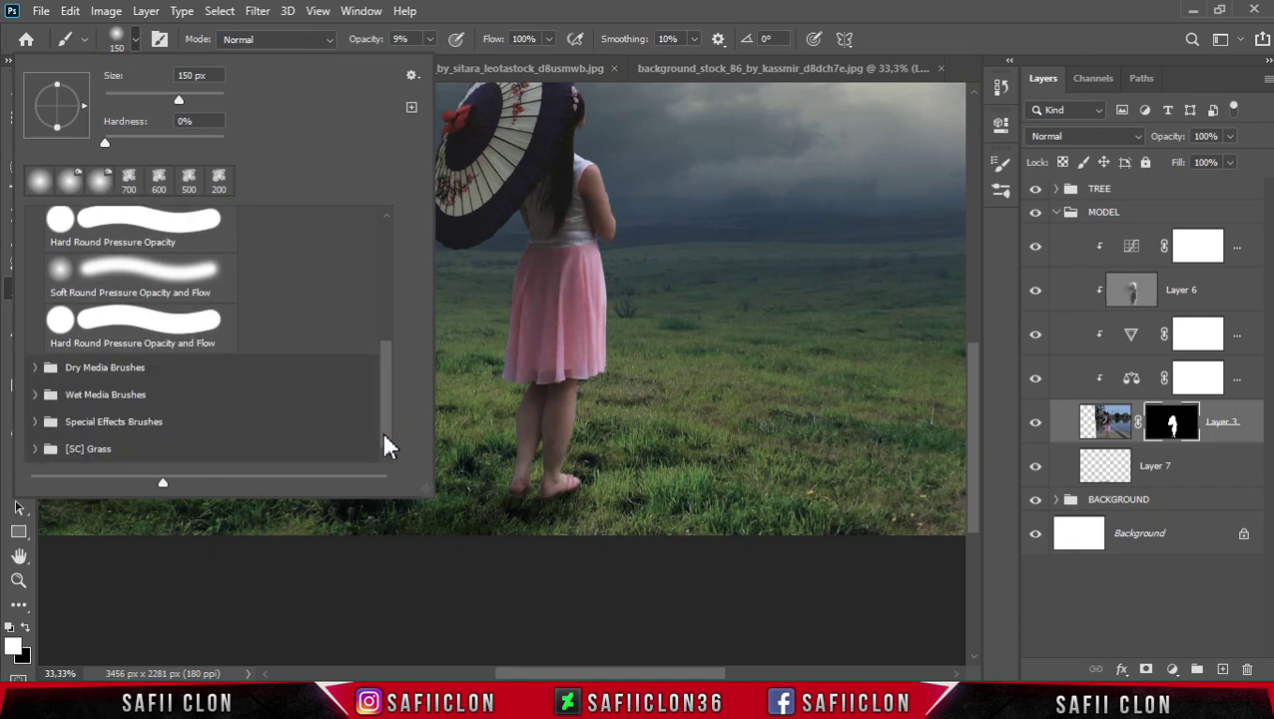
# Choose the Grass brush from the [SC] Grass folder and shrink it to 401 px
pyautogui.click(113, 451)
pyautogui.click(35, 449)
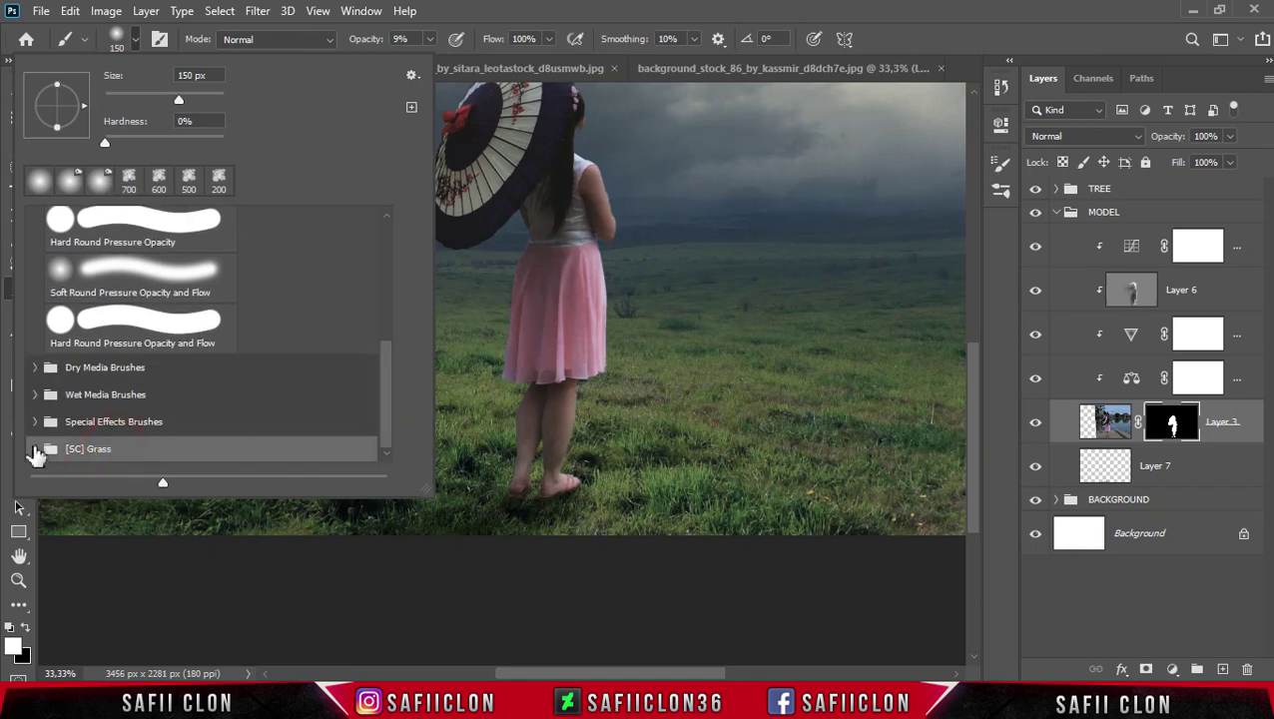
pyautogui.moveTo(391, 417); pyautogui.dragTo(339, 447)
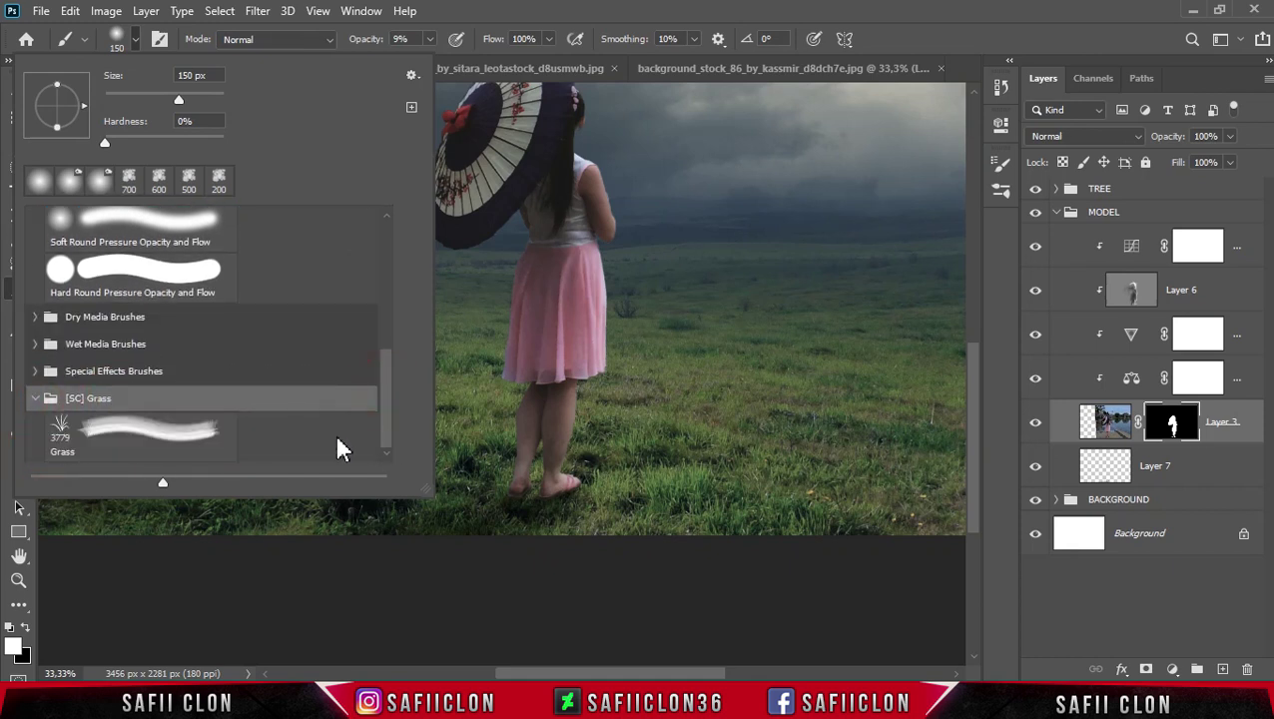
pyautogui.click(148, 434)
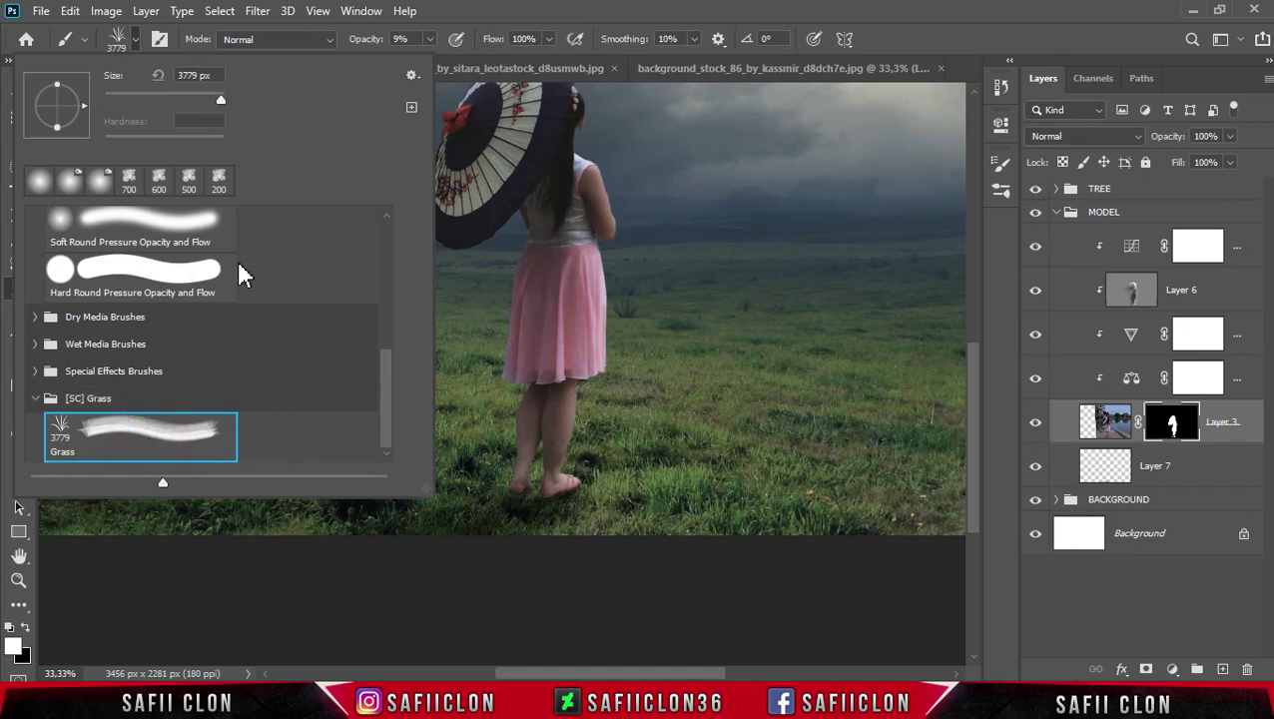
pyautogui.moveTo(221, 101); pyautogui.dragTo(212, 100)
pyautogui.click(136, 42)
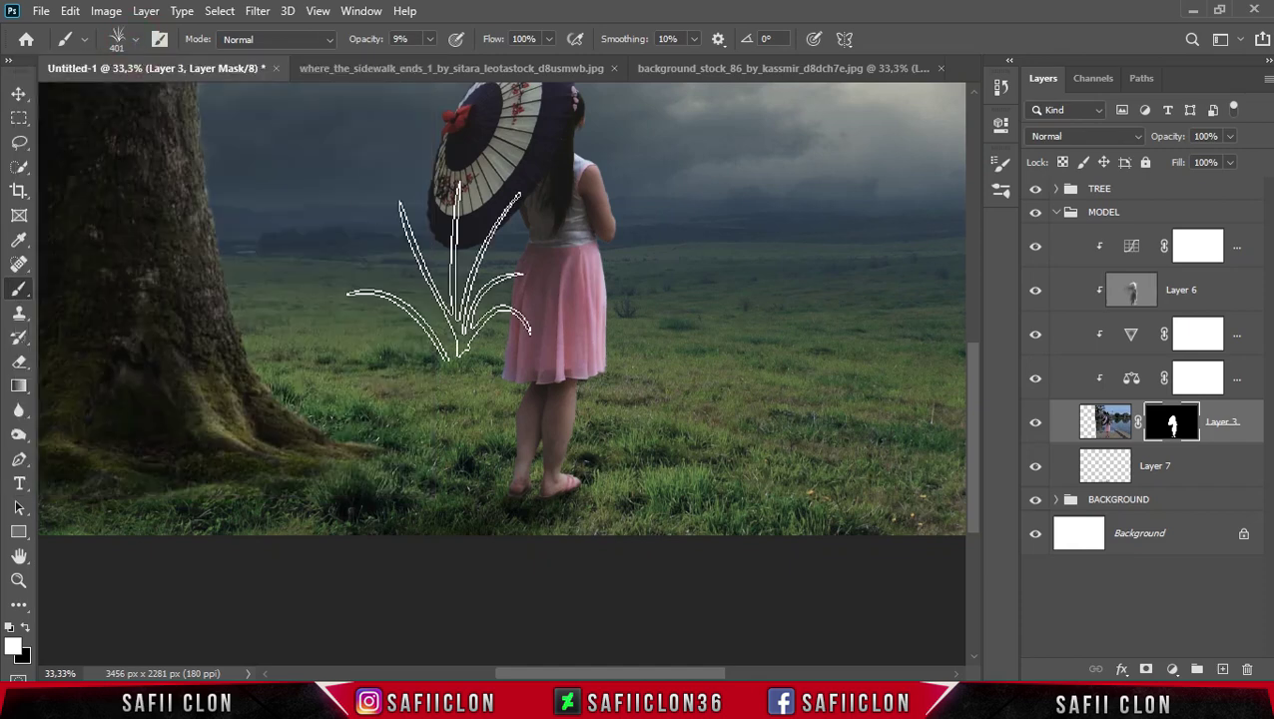
pyautogui.click(361, 12)
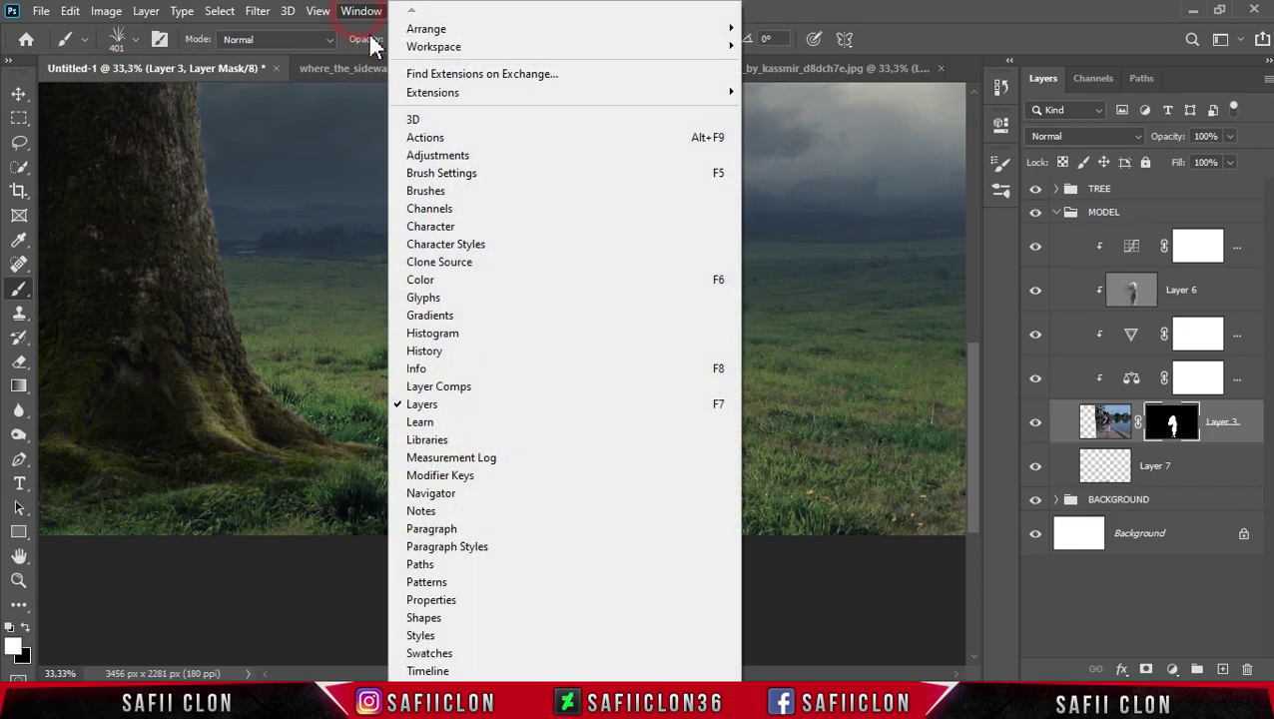
# Enable Shape Dynamics: size jitter 36%, minimum 40%, angle jitter 70%, roundness jitter 56%
pyautogui.click(445, 174)
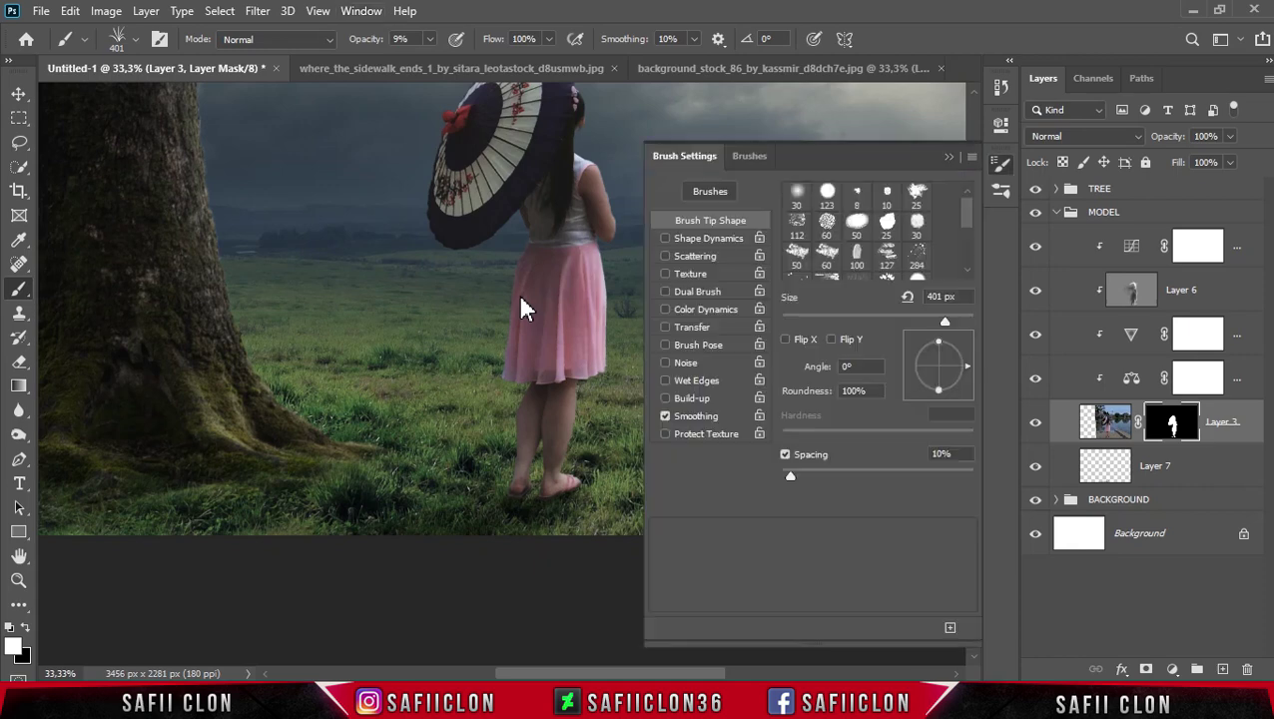
pyautogui.click(704, 239)
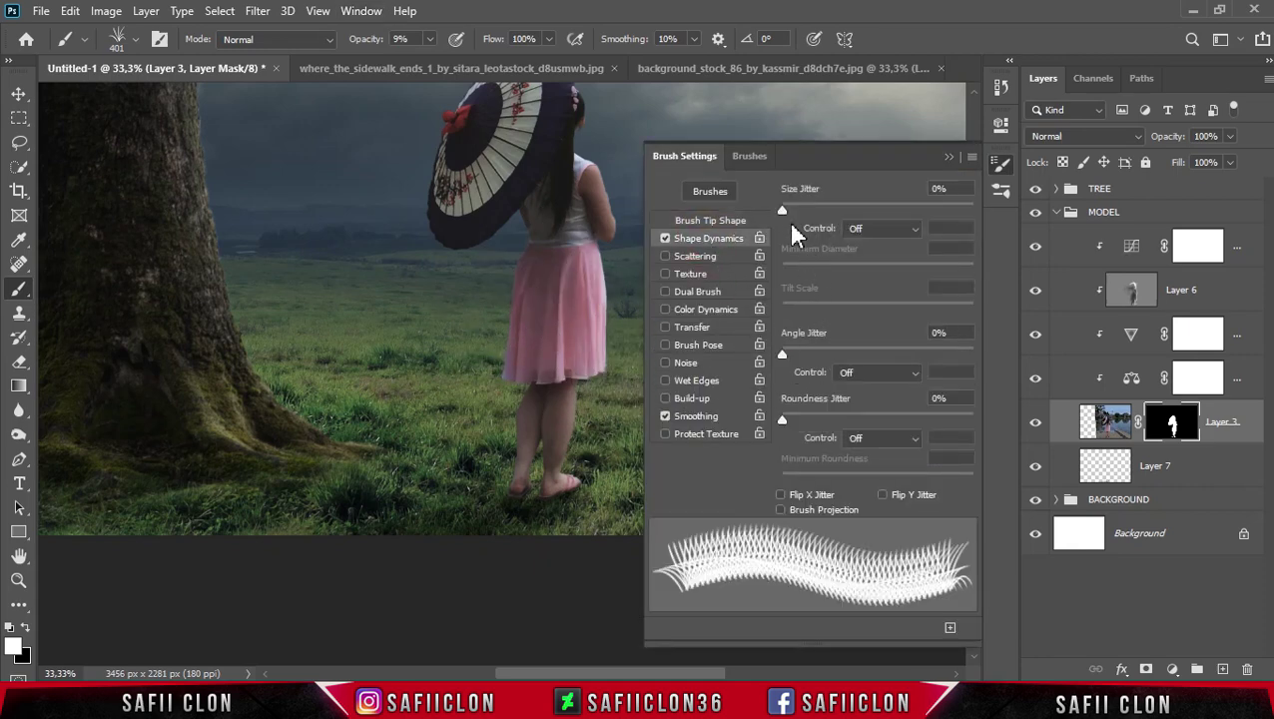
pyautogui.moveTo(785, 212); pyautogui.dragTo(852, 212)
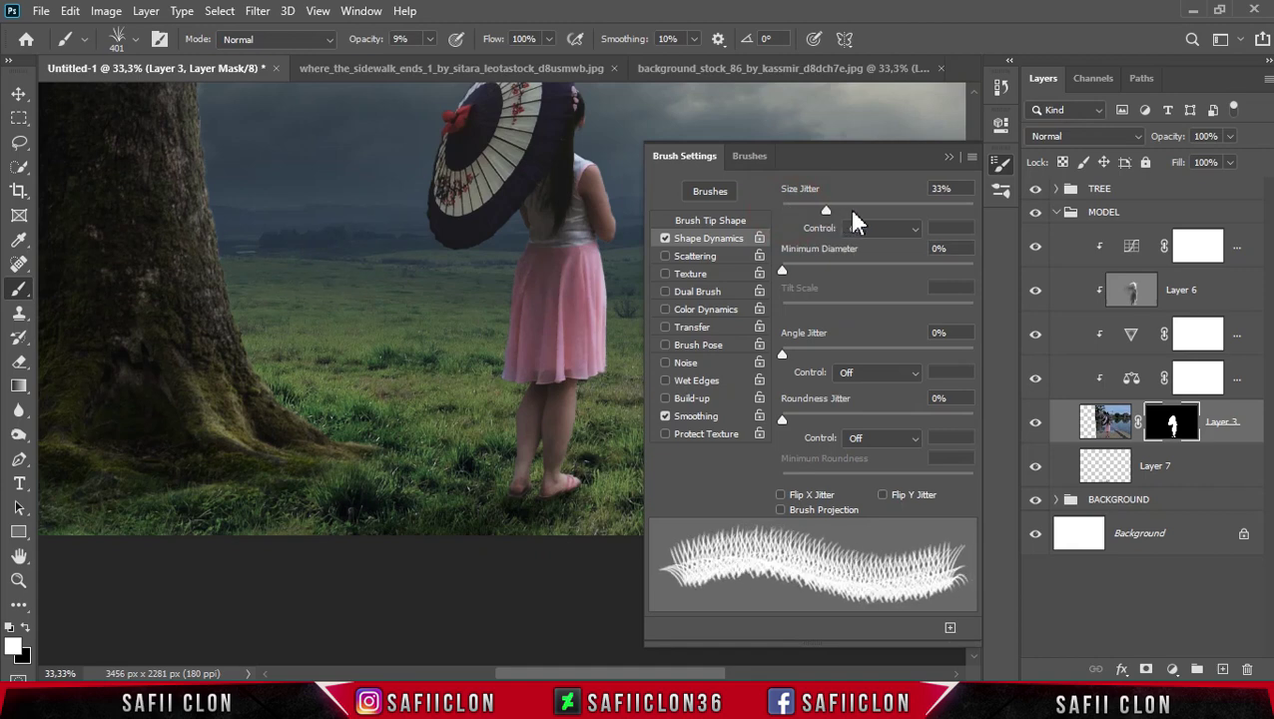
pyautogui.moveTo(784, 272); pyautogui.dragTo(857, 270)
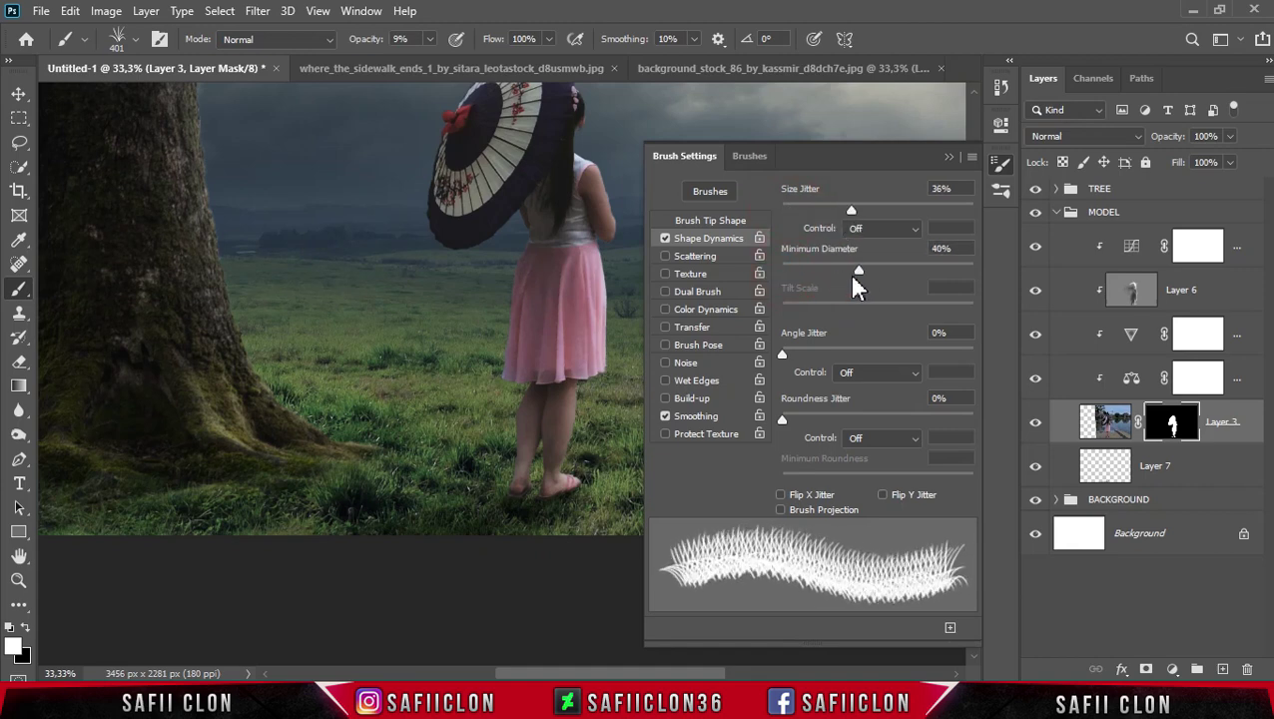
pyautogui.moveTo(791, 356); pyautogui.dragTo(915, 359)
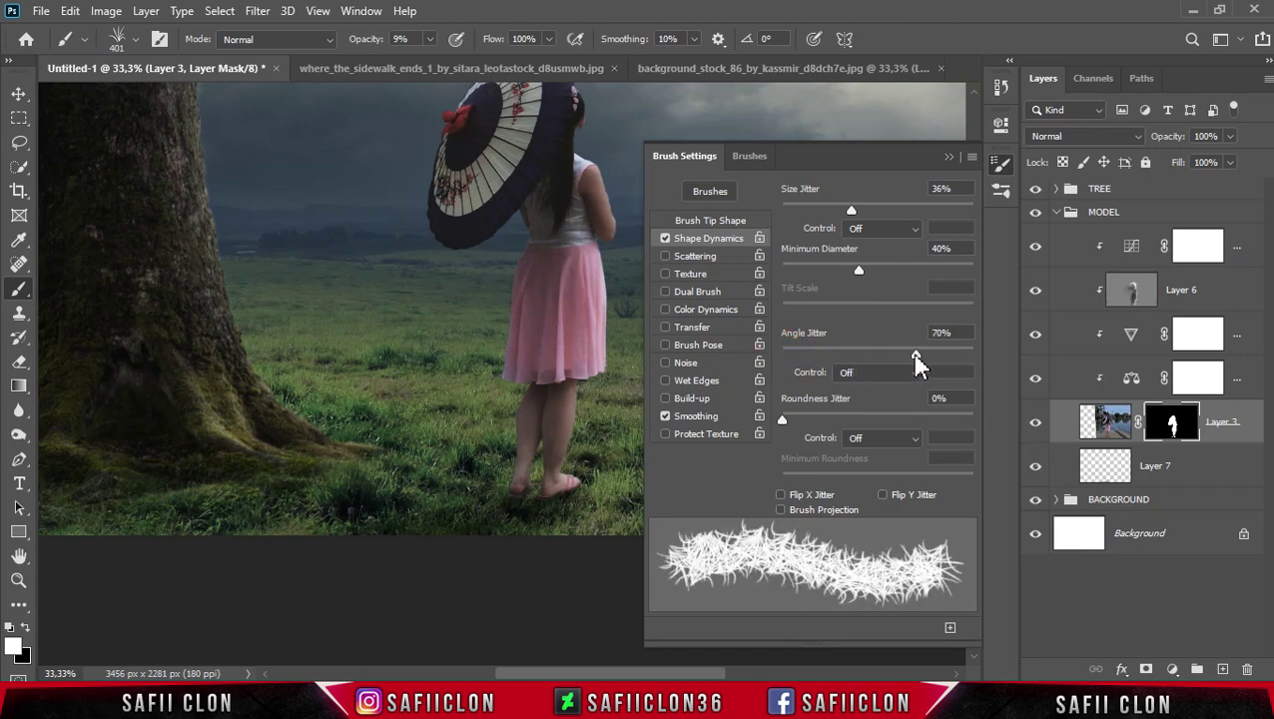
pyautogui.moveTo(781, 420); pyautogui.dragTo(891, 427)
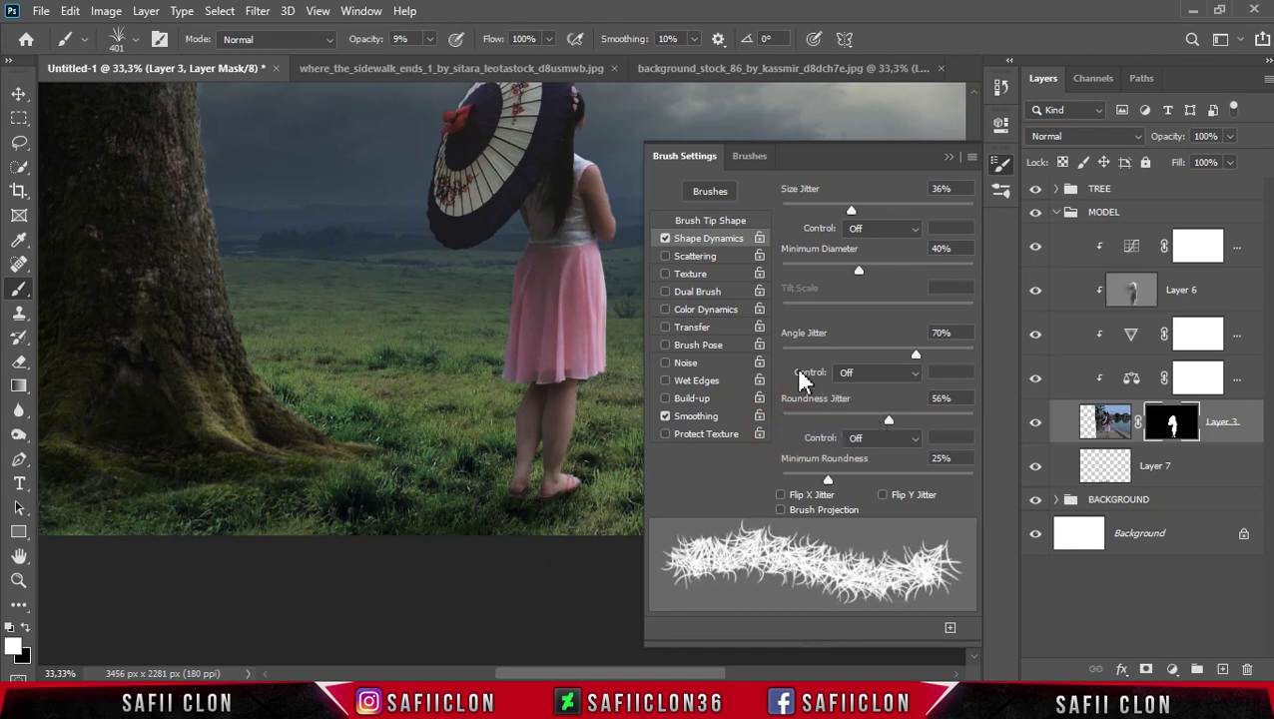
# Enable Scattering at 88% and close the Brush Settings panel
pyautogui.click(695, 258)
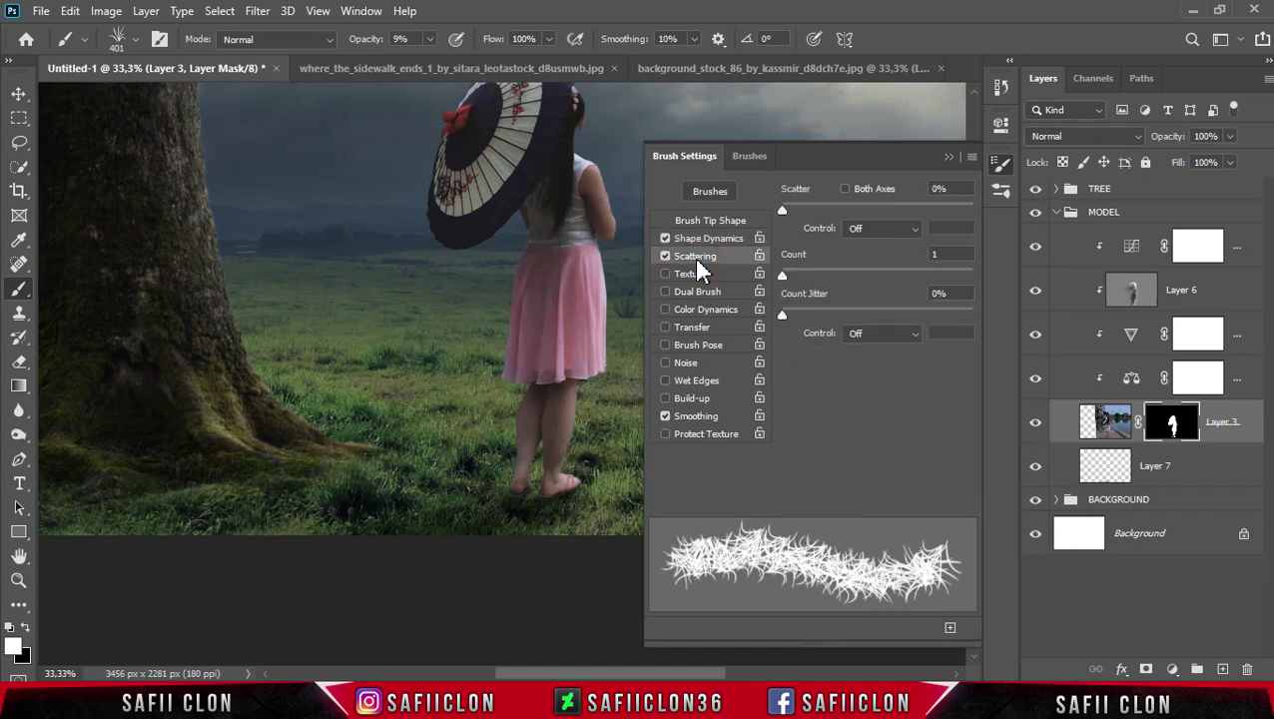
pyautogui.click(783, 211)
pyautogui.moveTo(789, 216); pyautogui.dragTo(796, 211)
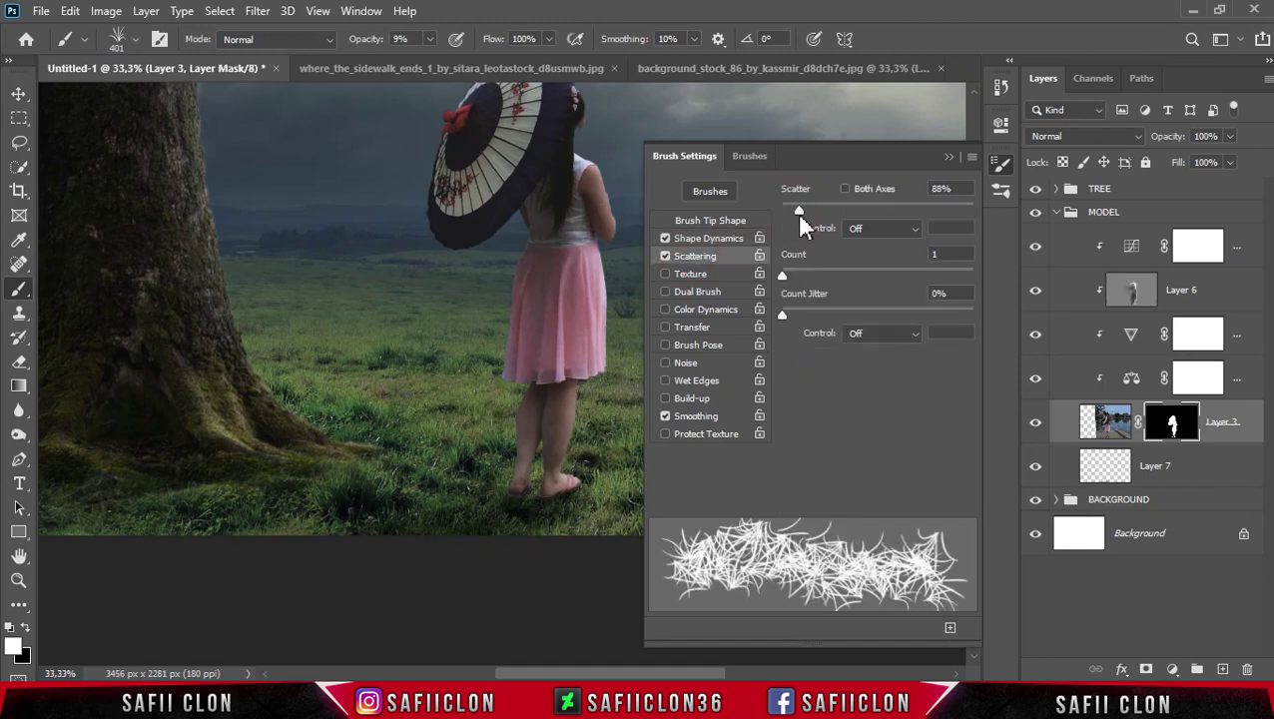
pyautogui.click(948, 156)
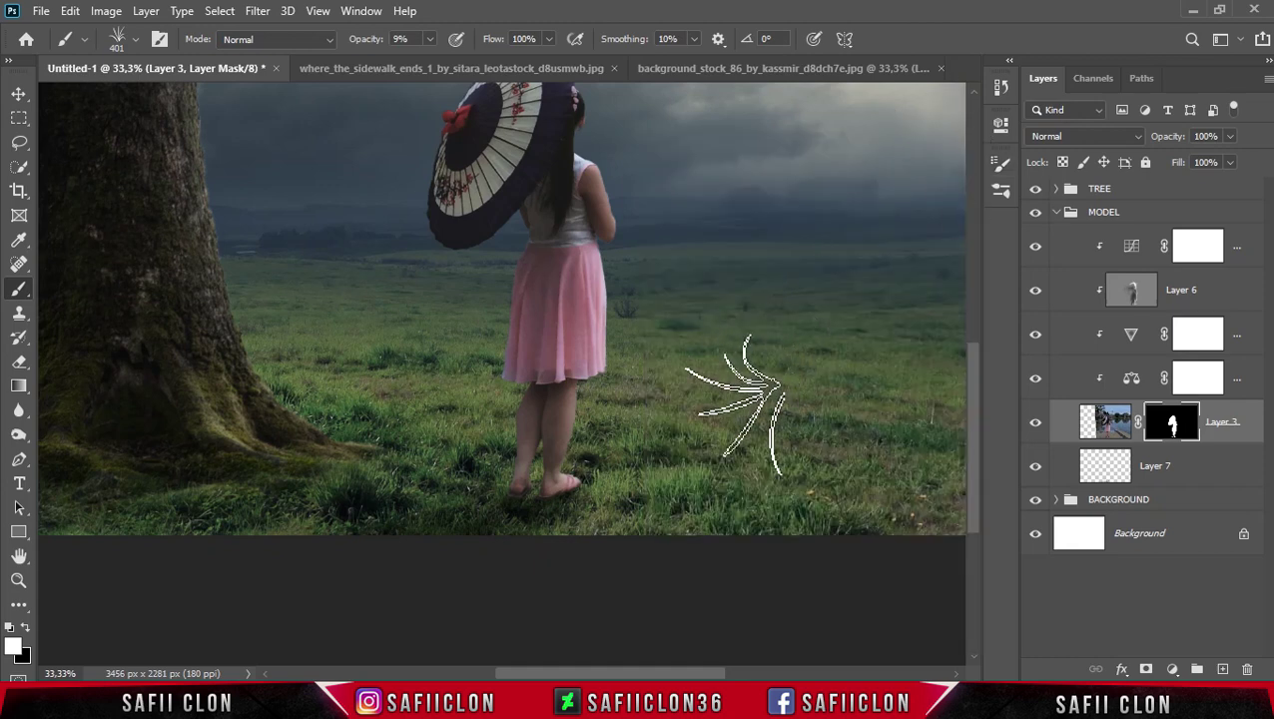
# Zoom to the feet and set a small black Grass brush at 100% opacity
pyautogui.hotkey('ctrl', '+')
pyautogui.hotkey('ctrl', '+')
pyautogui.press('[')
pyautogui.scroll(-1, 734, 399)
pyautogui.scroll(-1, 733, 400)
pyautogui.press('[')
pyautogui.press('[')
pyautogui.press('[')
pyautogui.press('[')
pyautogui.press('[')
pyautogui.press('[')
pyautogui.press('[')
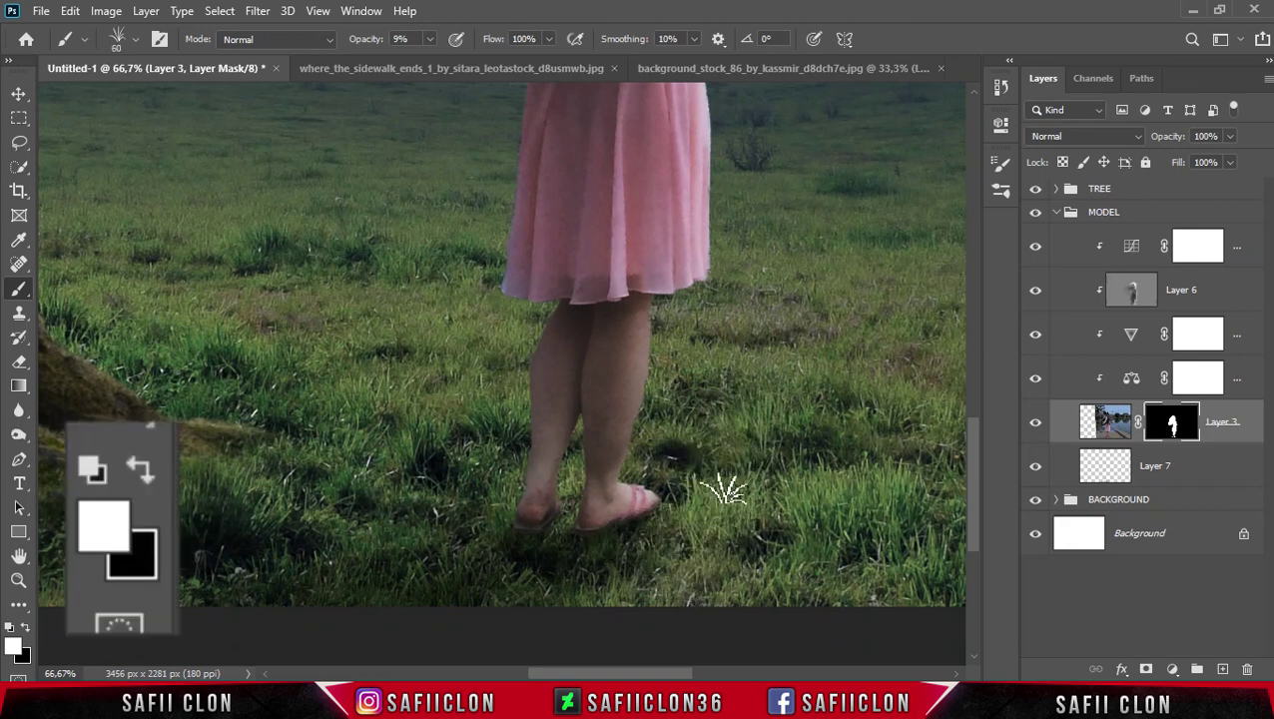
pyautogui.click(28, 629)
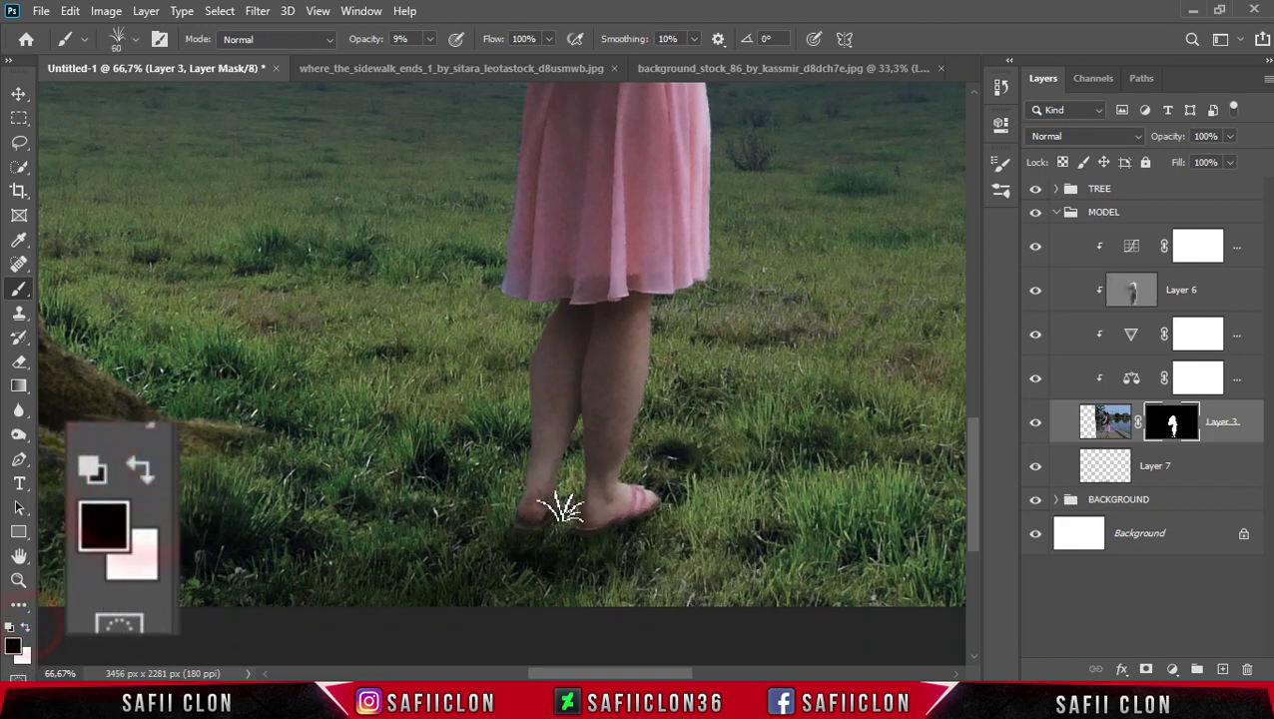
pyautogui.moveTo(436, 65); pyautogui.dragTo(517, 71)
pyautogui.click(432, 52)
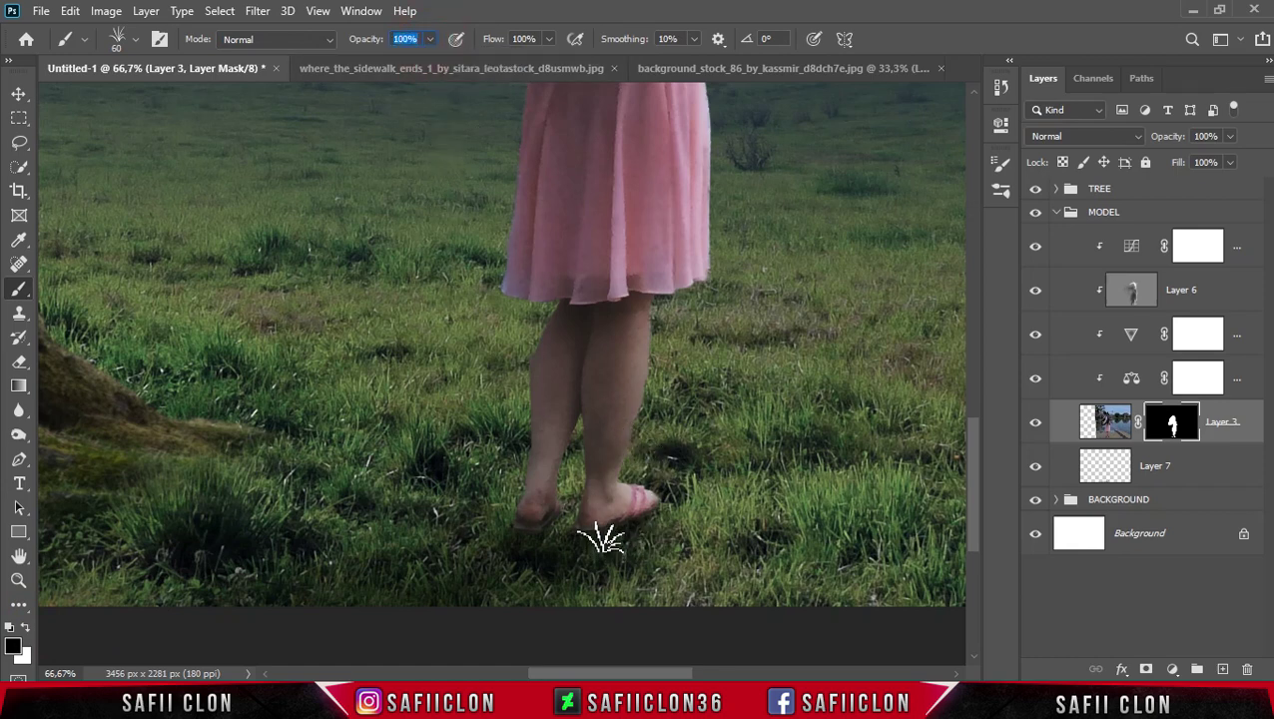
# Stamp grass blades on Layer 3's mask around both feet, then pan left toward the tree
pyautogui.click(626, 532)
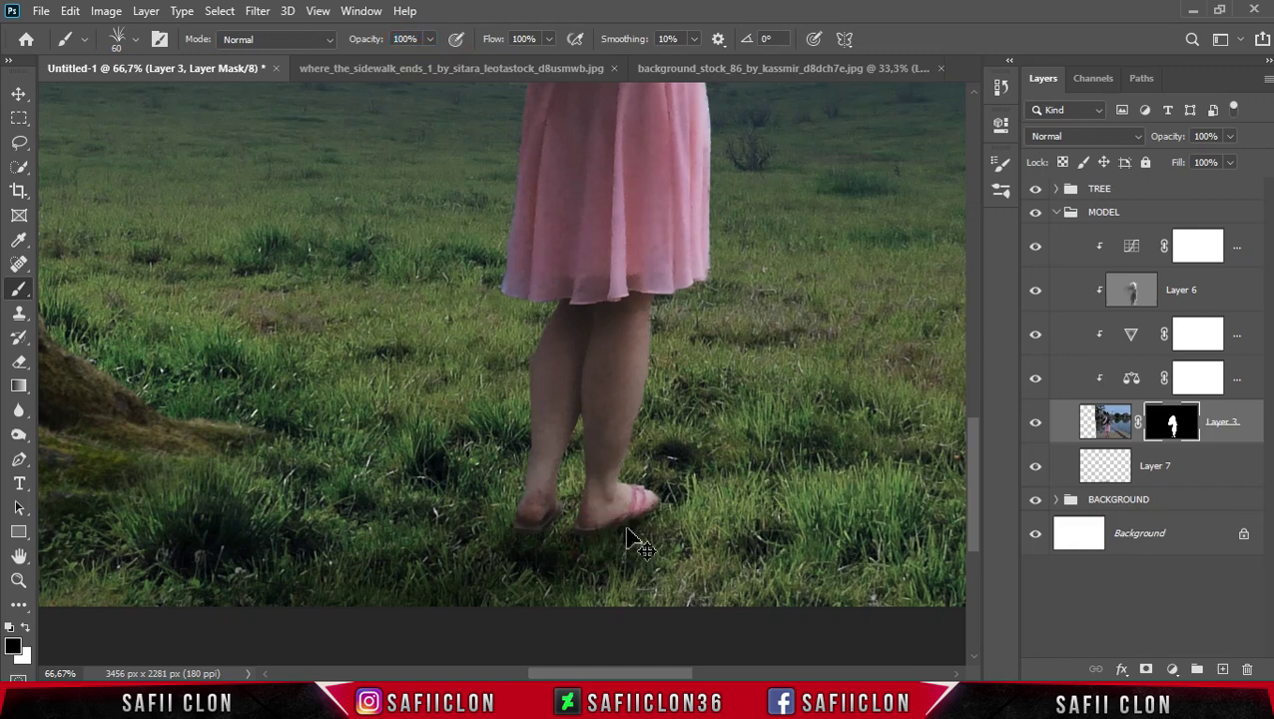
pyautogui.click(584, 529)
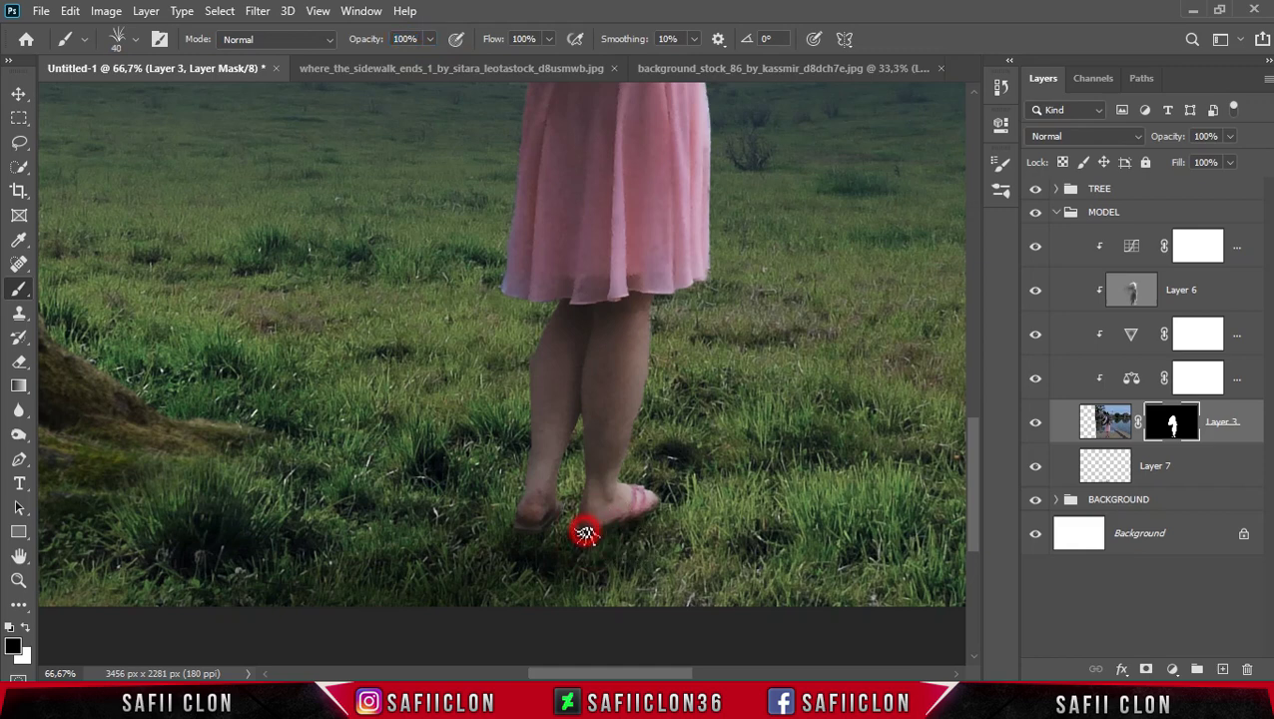
pyautogui.press('[')
pyautogui.click(497, 535)
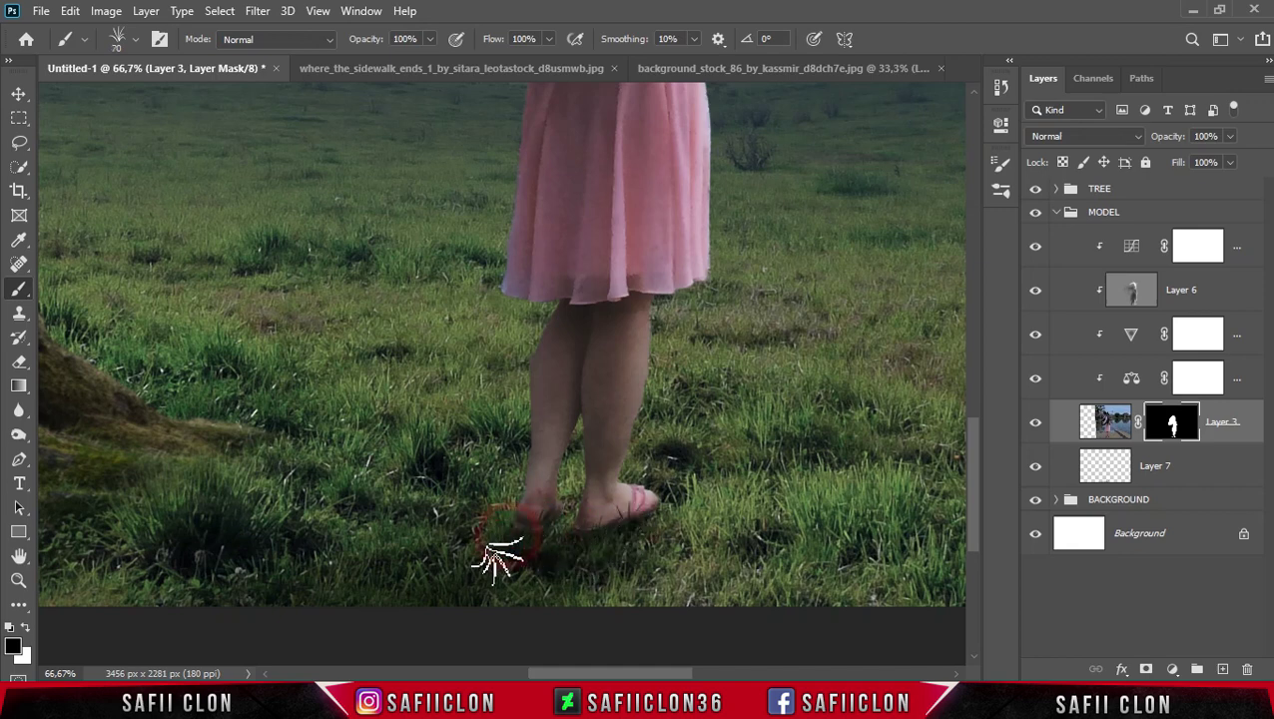
pyautogui.click(647, 530)
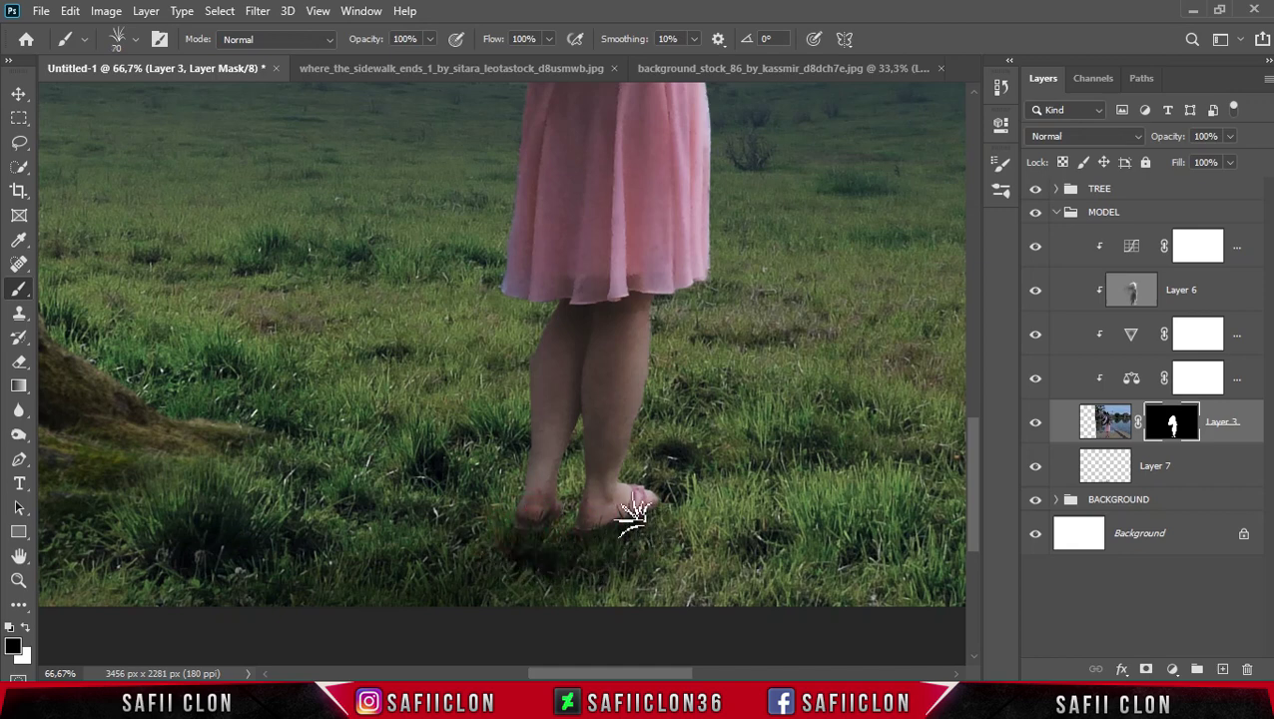
pyautogui.click(591, 542)
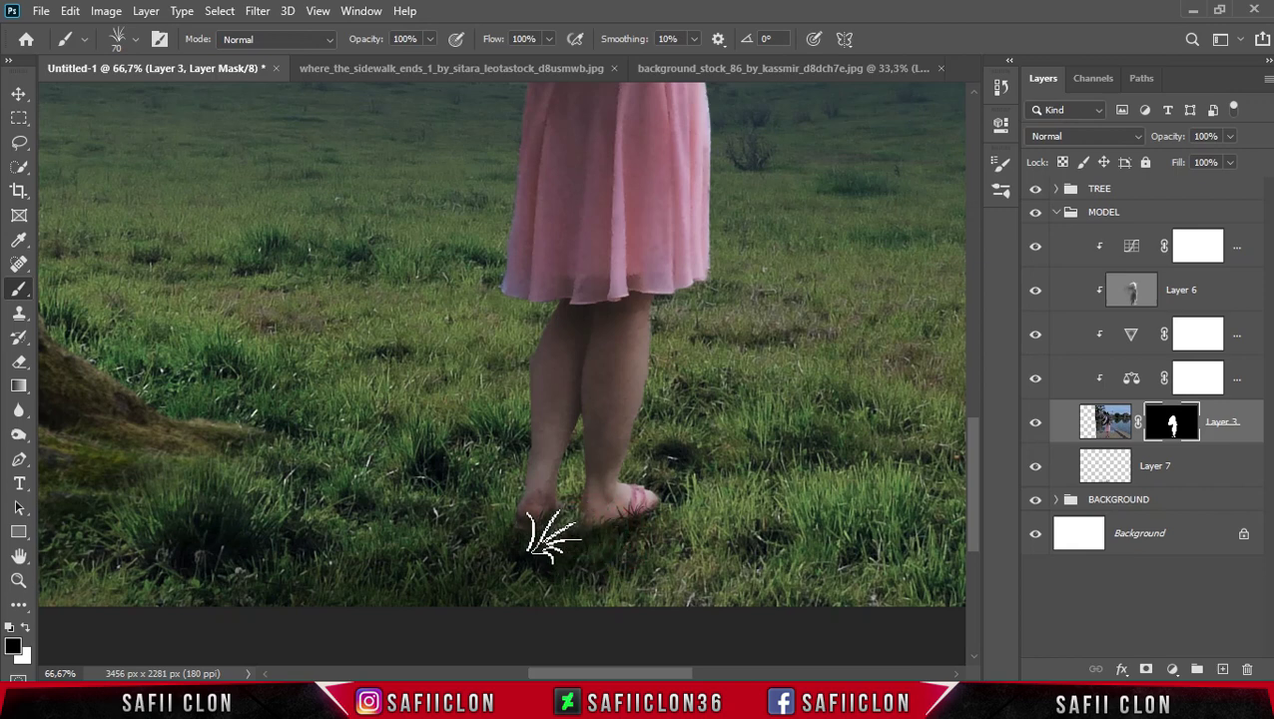
pyautogui.click(655, 512)
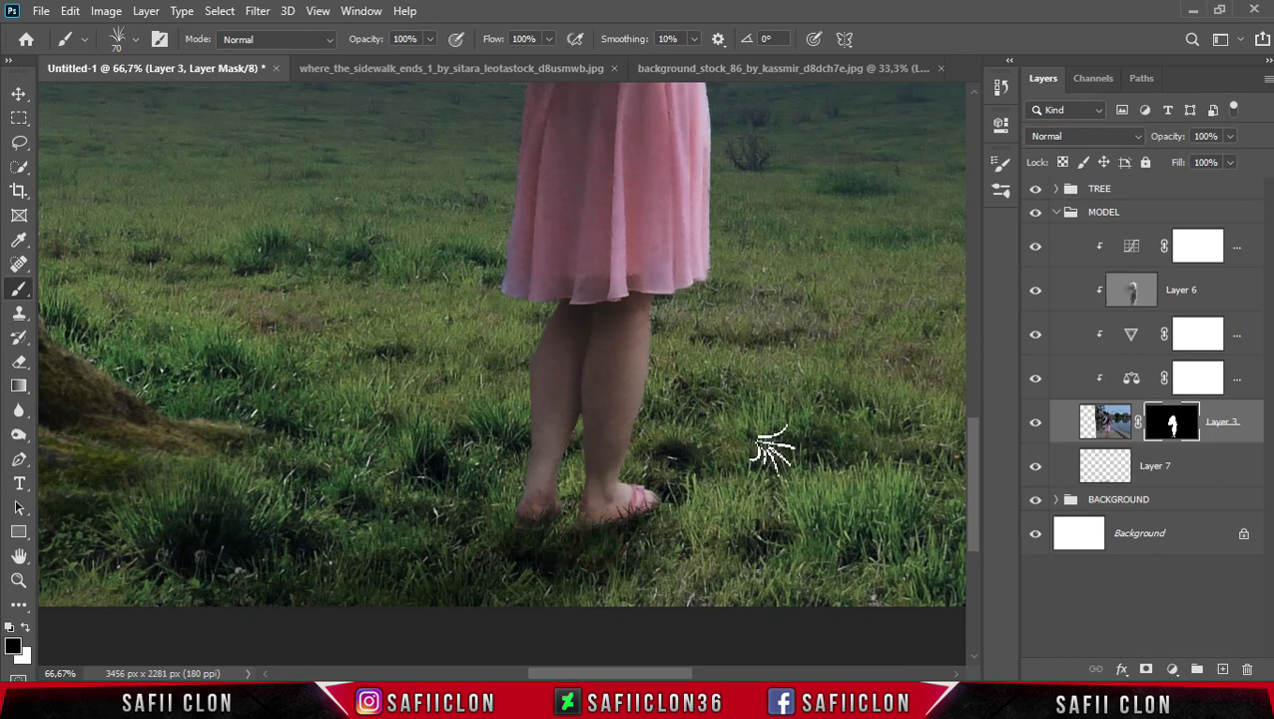
pyautogui.moveTo(677, 677); pyautogui.dragTo(564, 656)
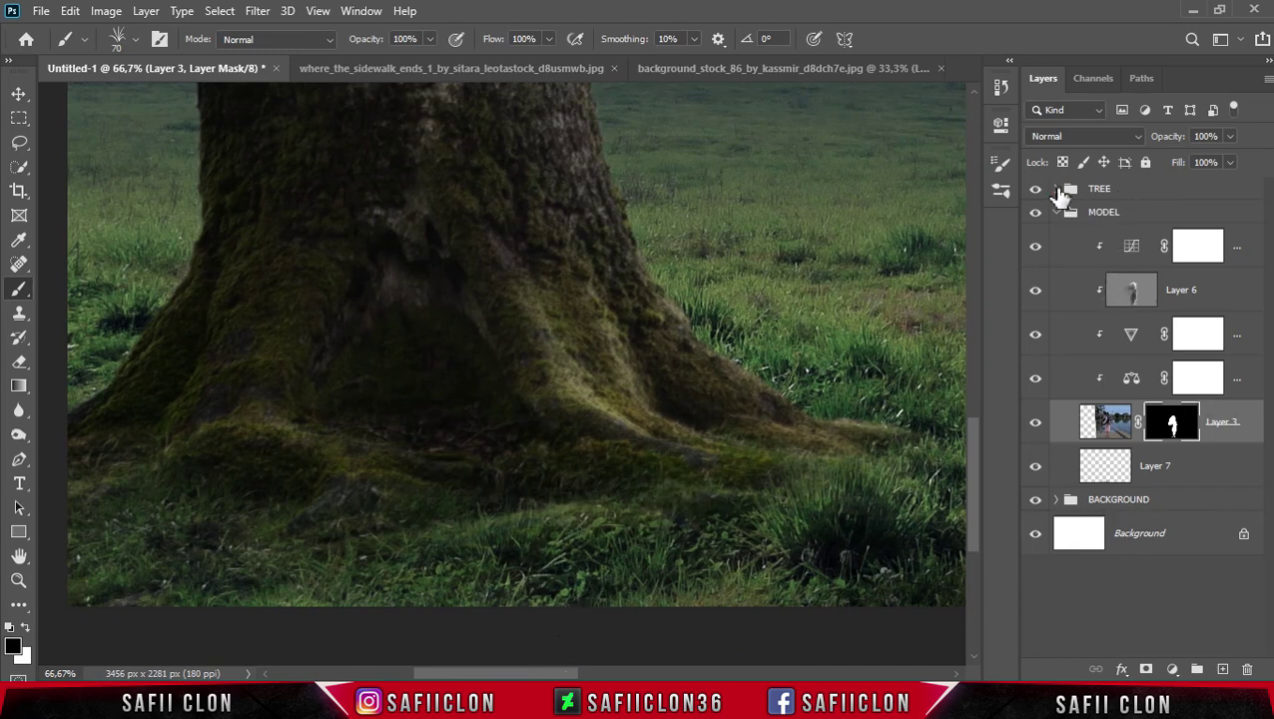
# Paint grass-blade strokes on the TREE group's Layer 4 mask along the trunk's roots
pyautogui.click(1057, 190)
pyautogui.click(1163, 397)
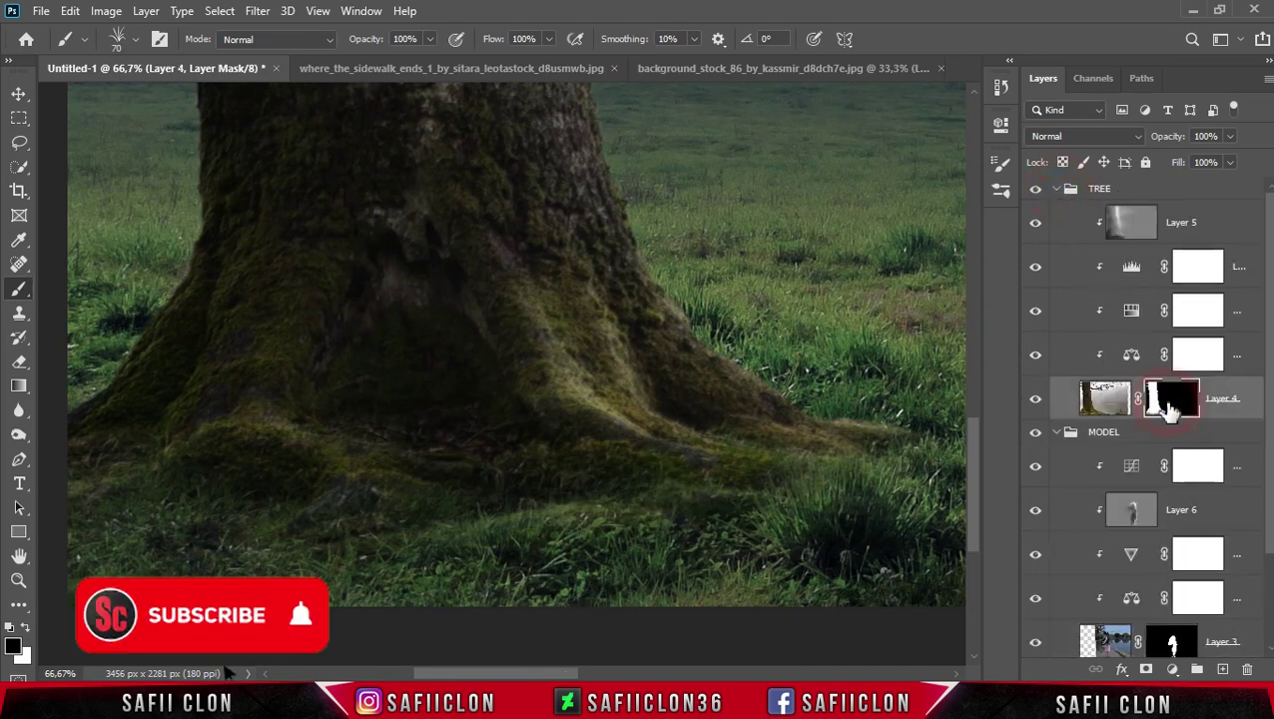
pyautogui.press(']')
pyautogui.press(']')
pyautogui.press(']')
pyautogui.press(']')
pyautogui.press(']')
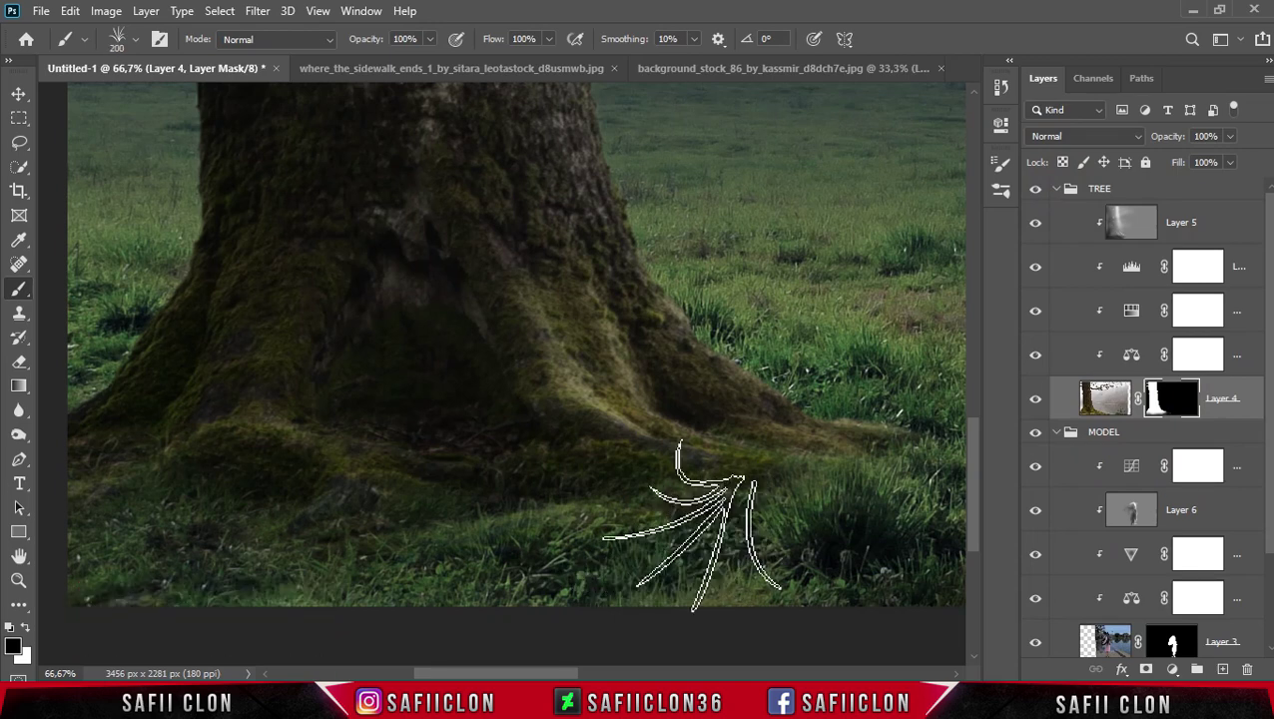
pyautogui.moveTo(409, 544); pyautogui.dragTo(114, 506)
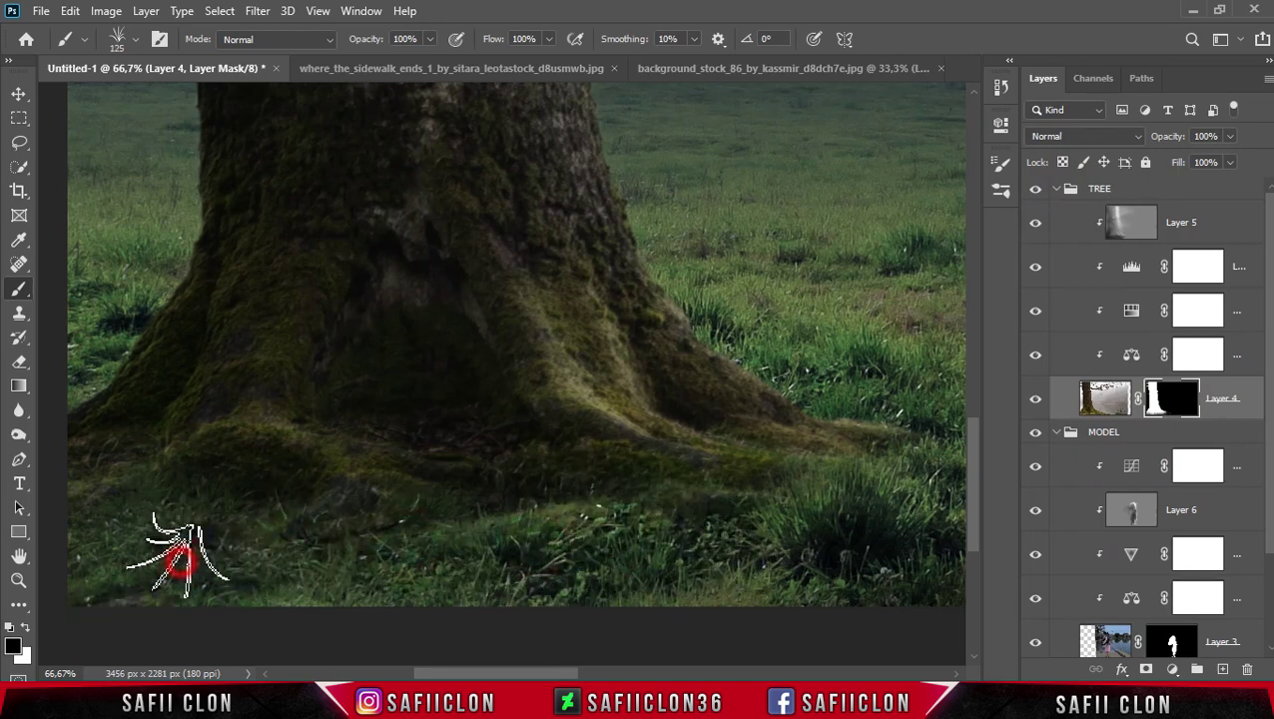
pyautogui.press('[')
pyautogui.press('[')
pyautogui.press('[')
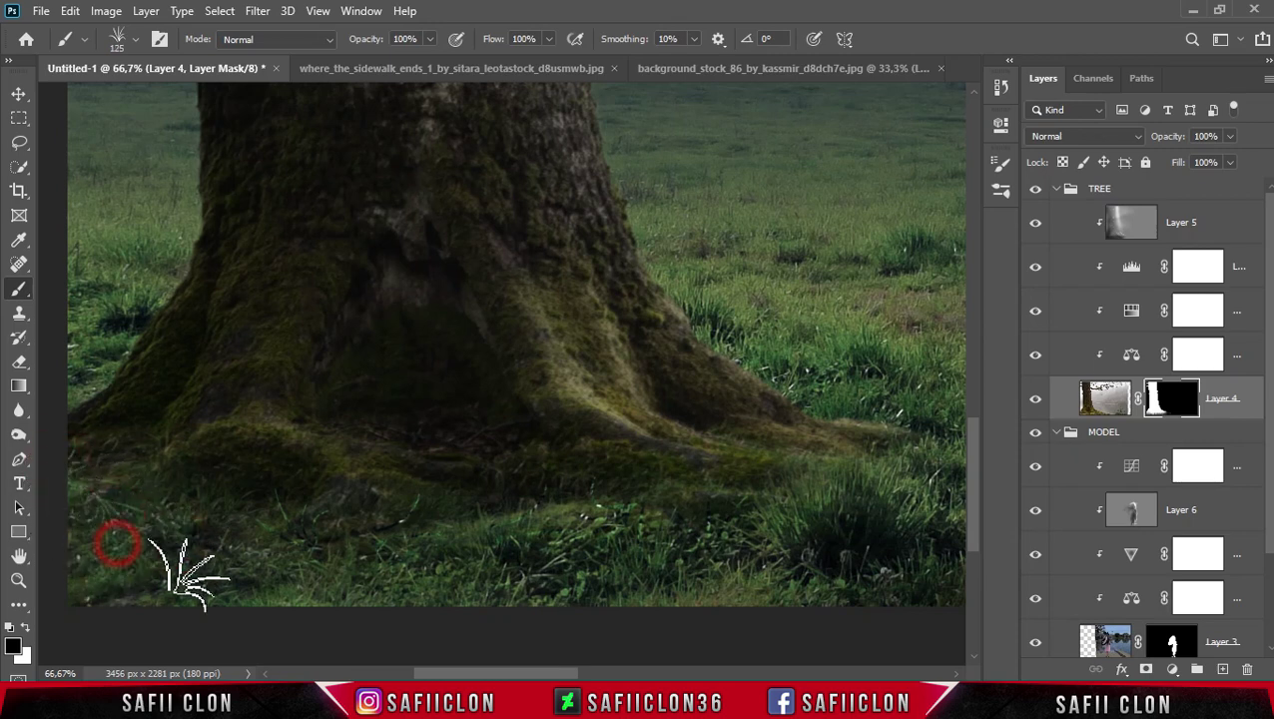
pyautogui.moveTo(75, 484); pyautogui.dragTo(789, 569)
pyautogui.moveTo(923, 526); pyautogui.dragTo(389, 604)
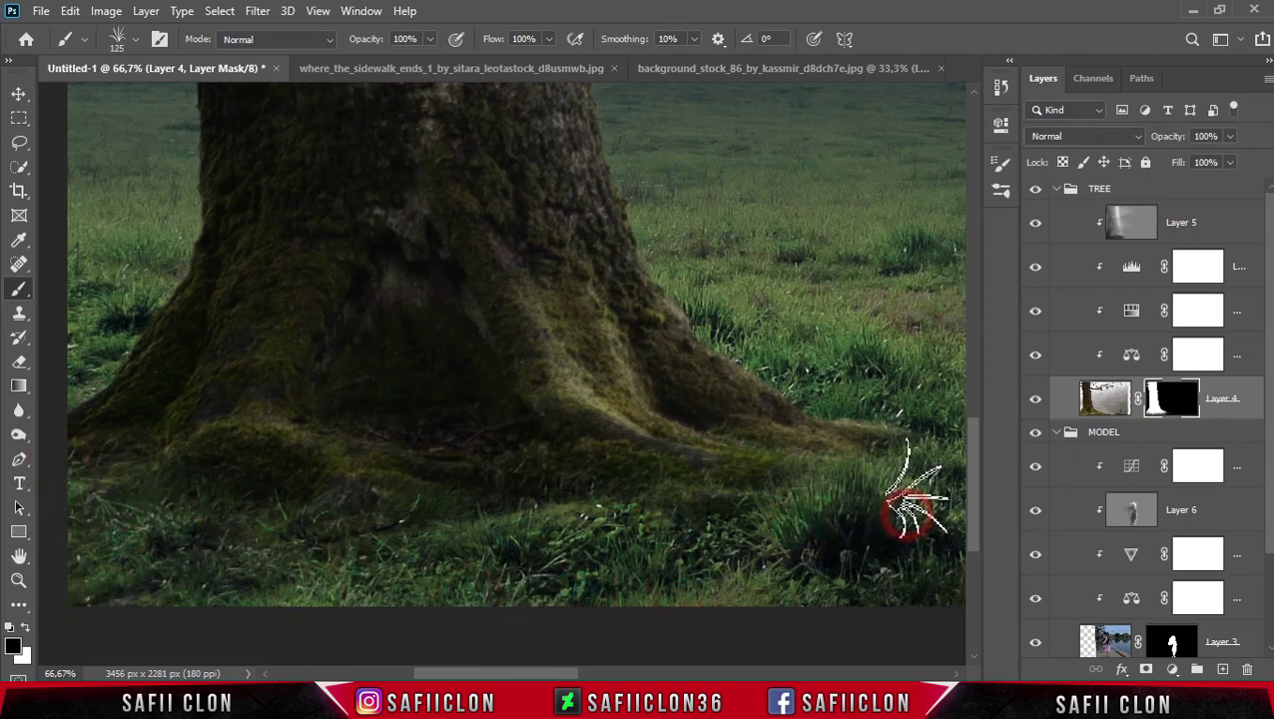
pyautogui.moveTo(938, 469); pyautogui.dragTo(848, 544)
pyautogui.moveTo(924, 432); pyautogui.dragTo(904, 440)
pyautogui.hotkey('ctrl', '-')
pyautogui.hotkey('ctrl', '-')
pyautogui.hotkey('ctrl', '-')
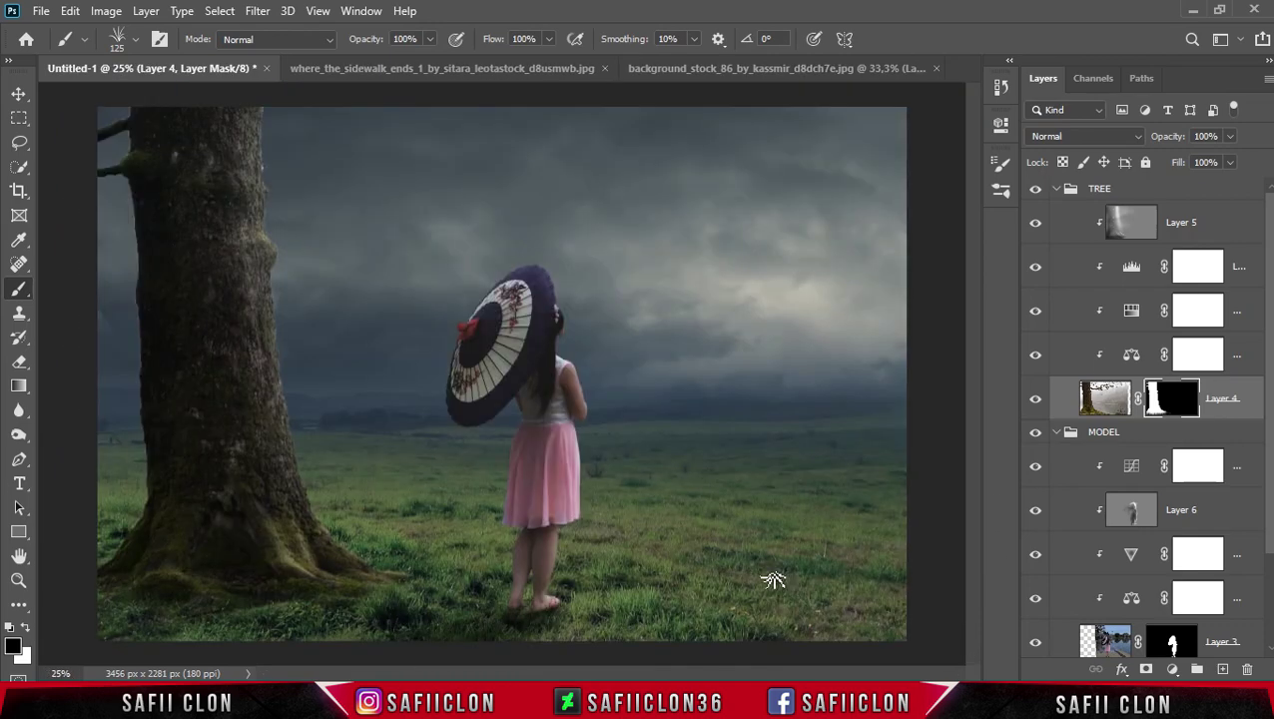
# Collapse the TREE and MODEL groups and duplicate the TREE group
pyautogui.click(1057, 190)
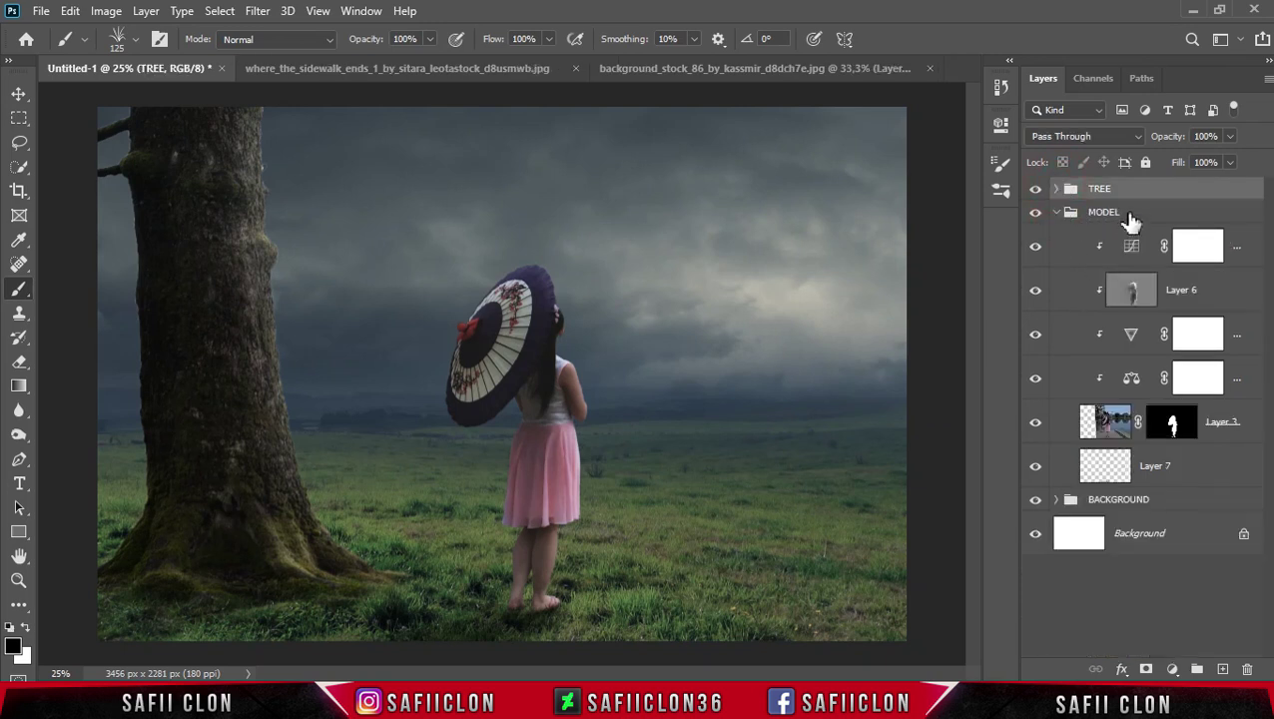
pyautogui.click(1131, 217)
pyautogui.click(1058, 213)
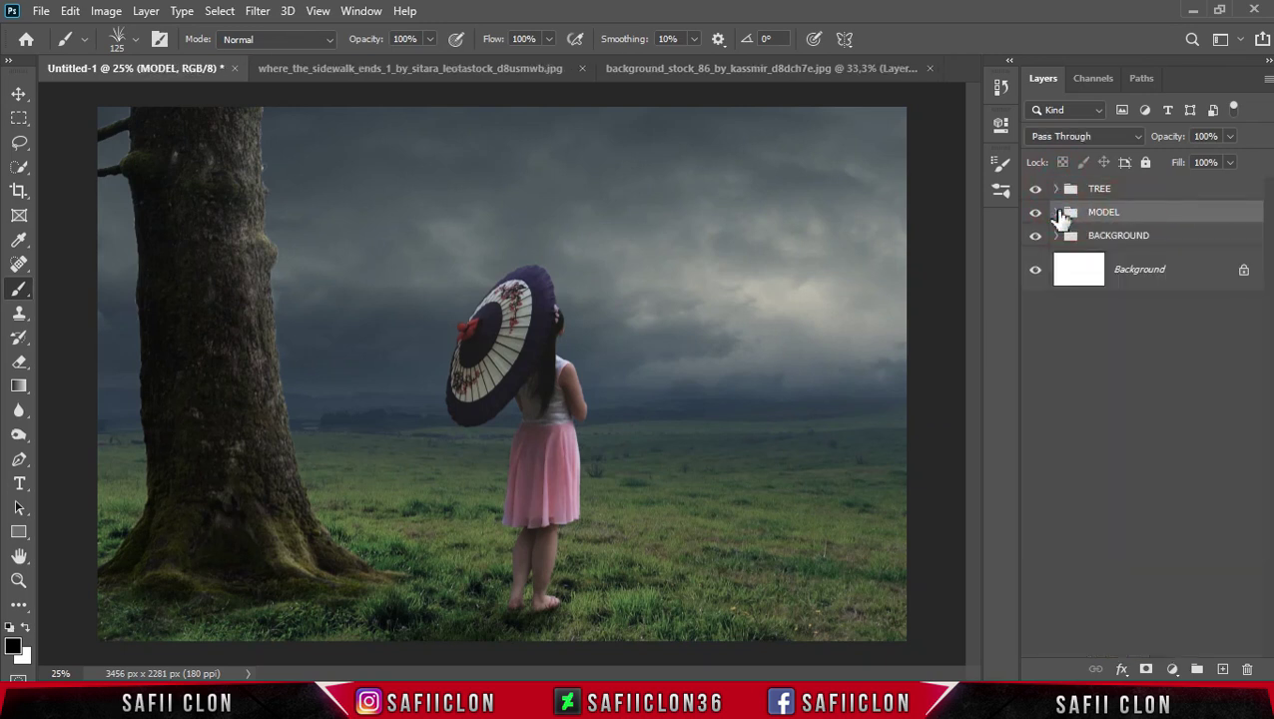
pyautogui.click(1122, 192)
pyautogui.rightClick(1138, 191)
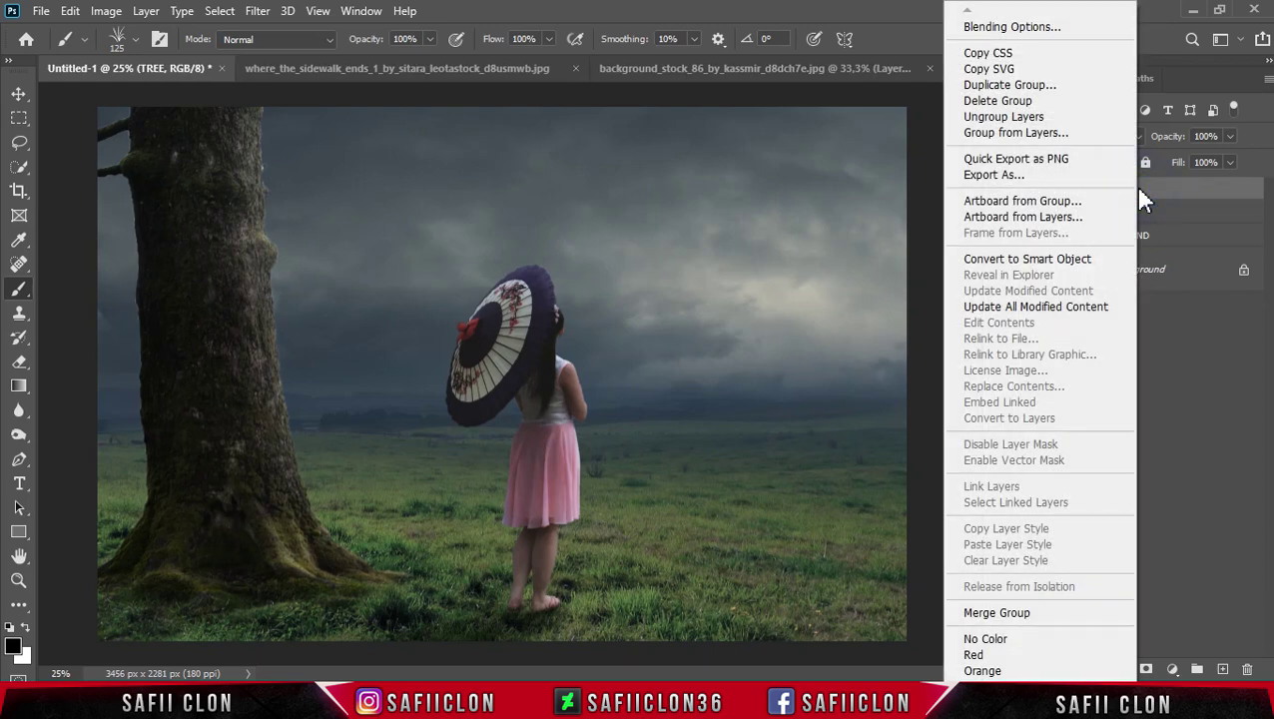
pyautogui.click(1006, 86)
pyautogui.click(788, 180)
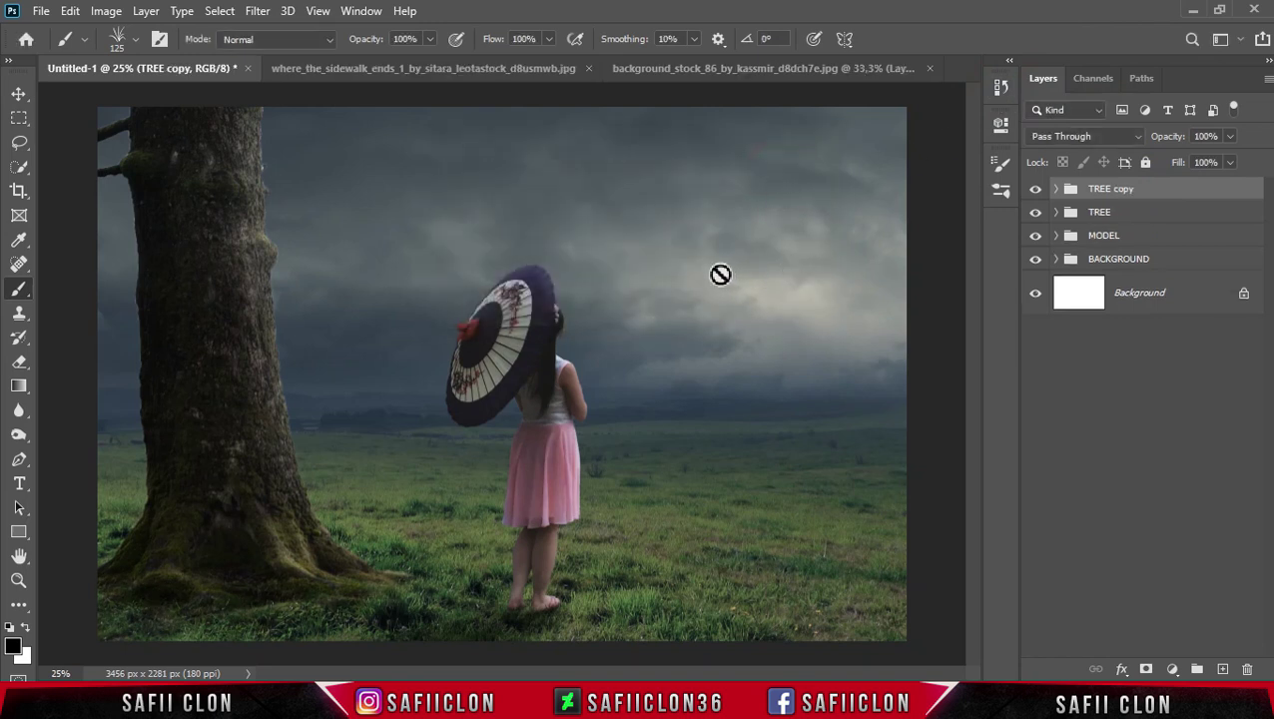
# Flip the TREE copy horizontally and move it to the image's right side
pyautogui.hotkey('ctrl', 't')
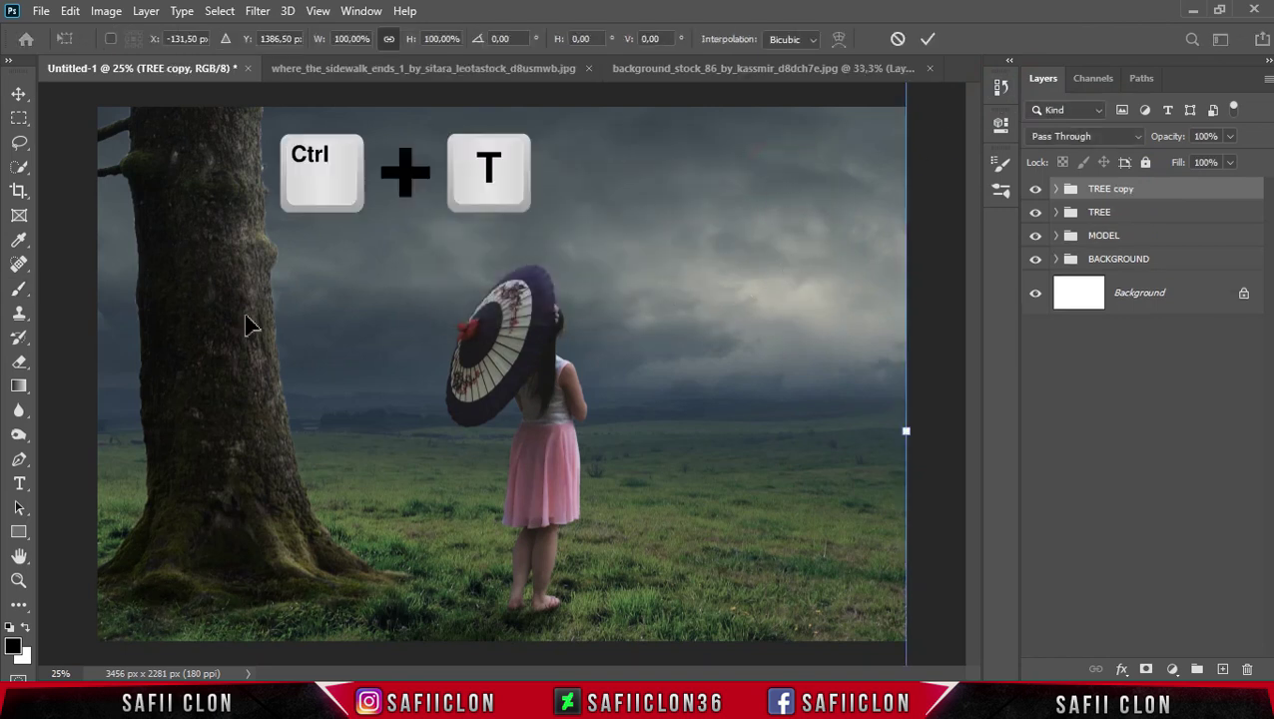
pyautogui.hotkey('ctrl', '-')
pyautogui.hotkey('ctrl', '-')
pyautogui.rightClick(366, 340)
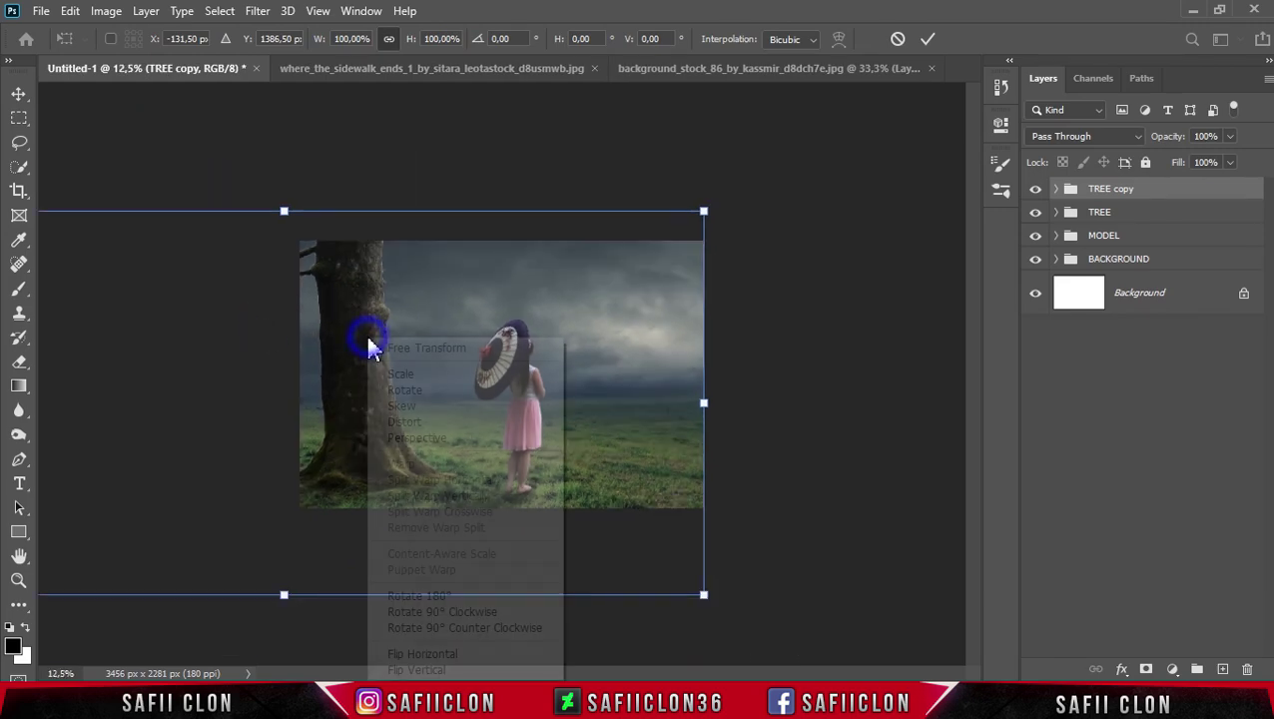
pyautogui.click(464, 654)
pyautogui.moveTo(394, 330); pyautogui.dragTo(687, 340)
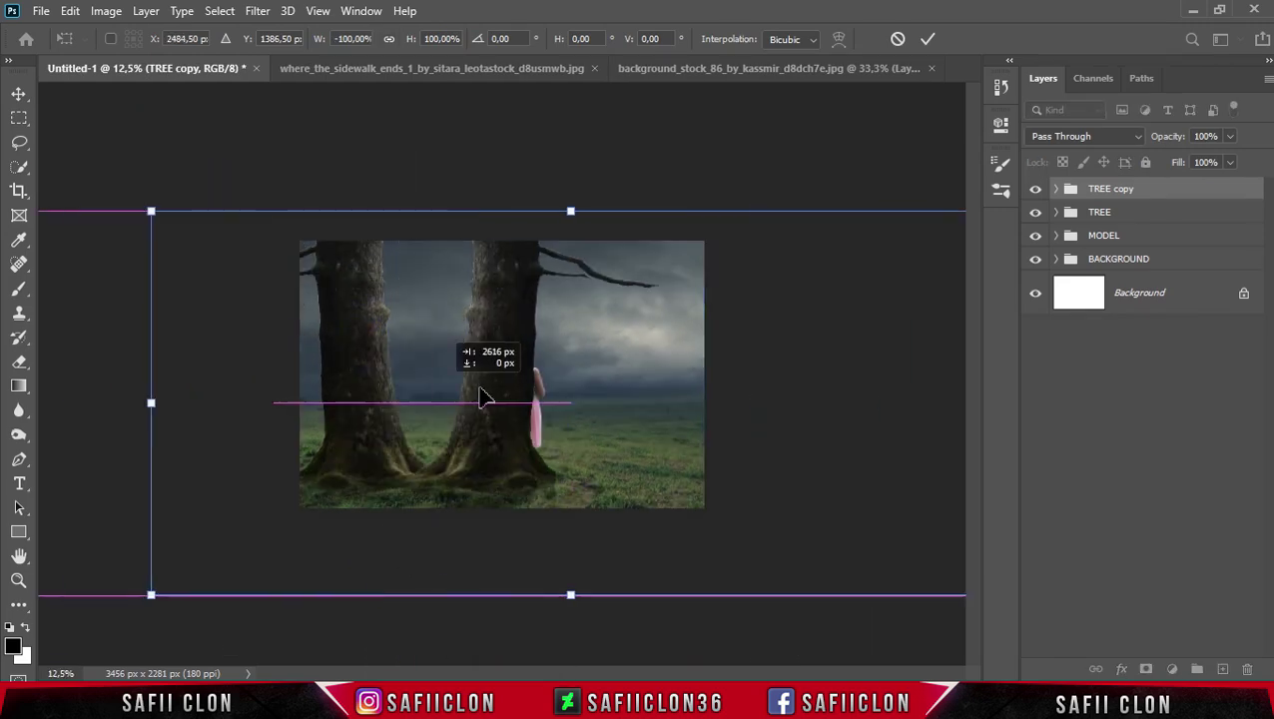
# Enlarge, stretch and slightly rotate the mirrored tree, then commit the transform
pyautogui.moveTo(330, 218); pyautogui.dragTo(272, 187)
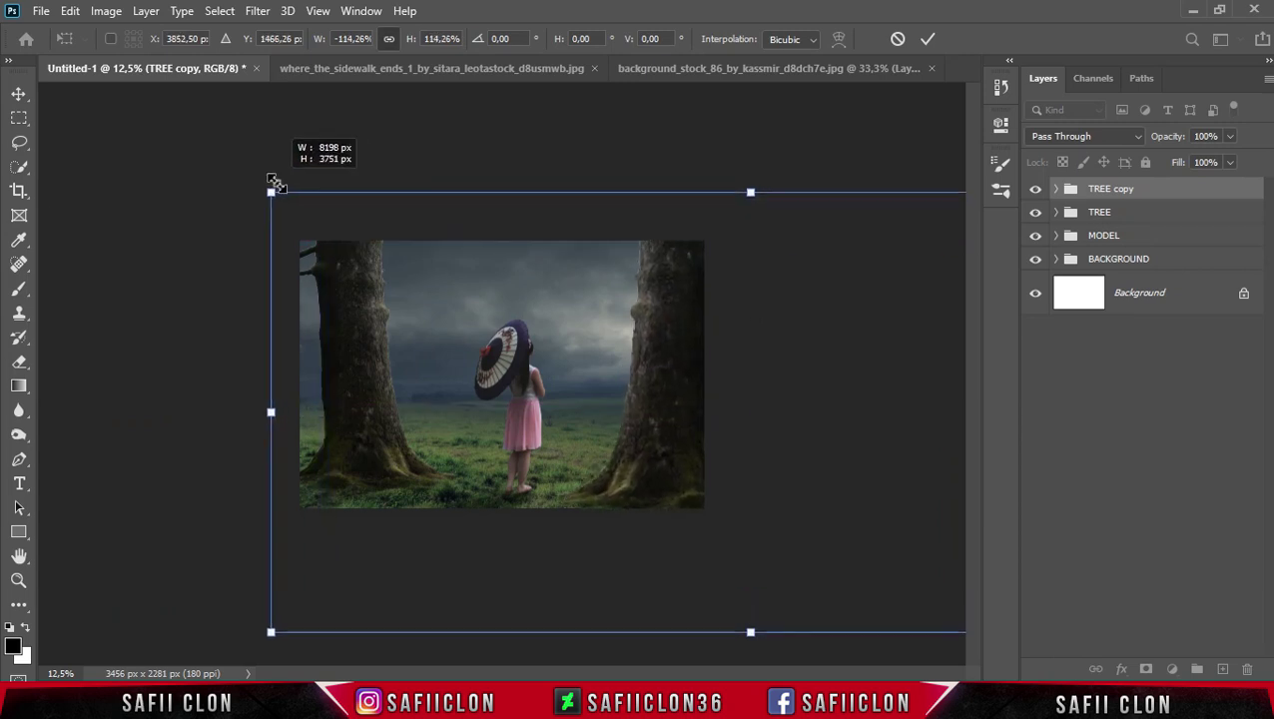
pyautogui.moveTo(669, 375); pyautogui.dragTo(683, 389)
pyautogui.moveTo(272, 209); pyautogui.dragTo(252, 202)
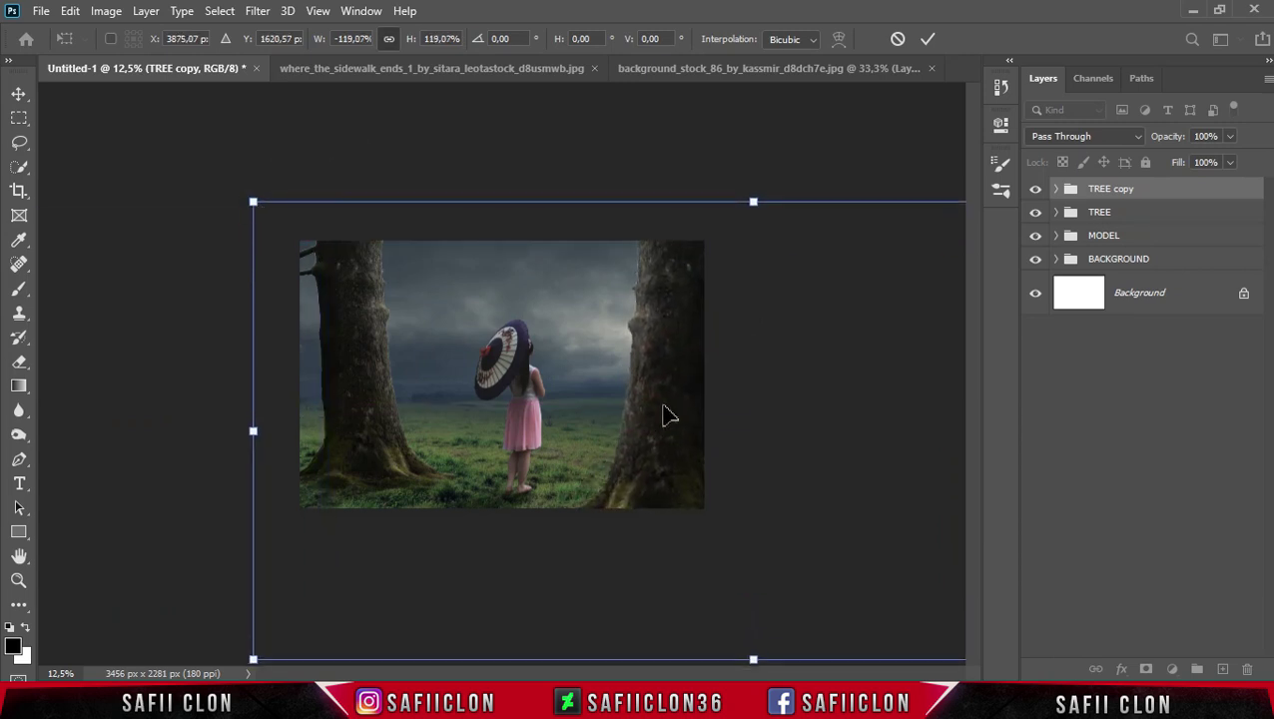
pyautogui.moveTo(767, 166); pyautogui.dragTo(777, 176)
pyautogui.moveTo(682, 367); pyautogui.dragTo(689, 384)
pyautogui.moveTo(771, 208); pyautogui.dragTo(771, 191)
pyautogui.moveTo(208, 596); pyautogui.dragTo(212, 601)
pyautogui.moveTo(650, 472); pyautogui.dragTo(681, 446)
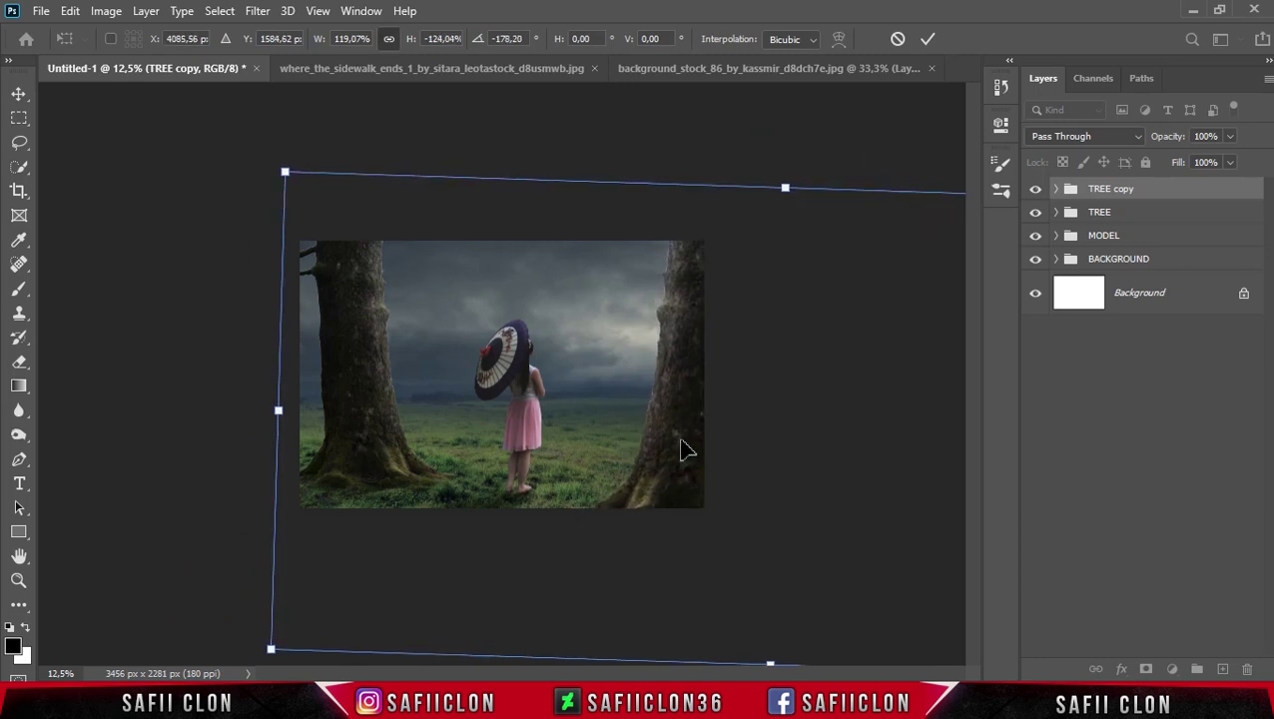
pyautogui.click(930, 40)
pyautogui.press('b')
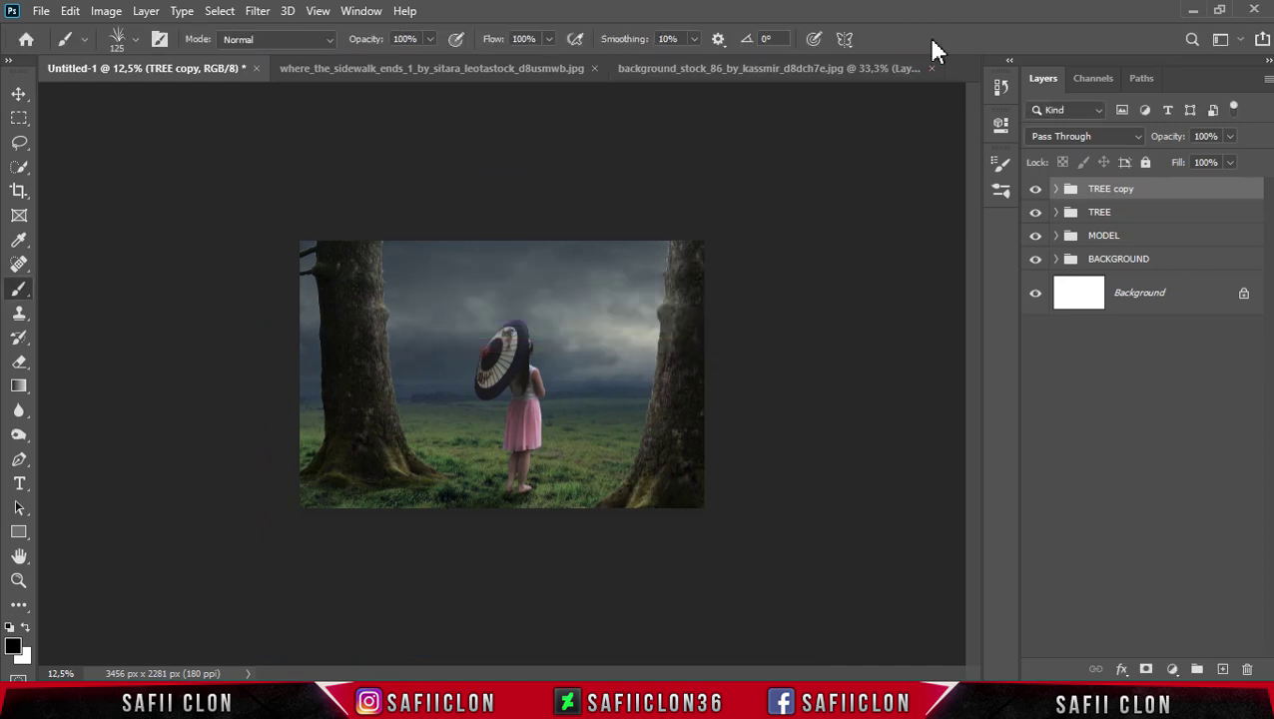
# Add a Brightness/Contrast layer above Color Balance 1 in BACKGROUND: brightness -118, contrast 22
pyautogui.click(1168, 263)
pyautogui.click(1056, 260)
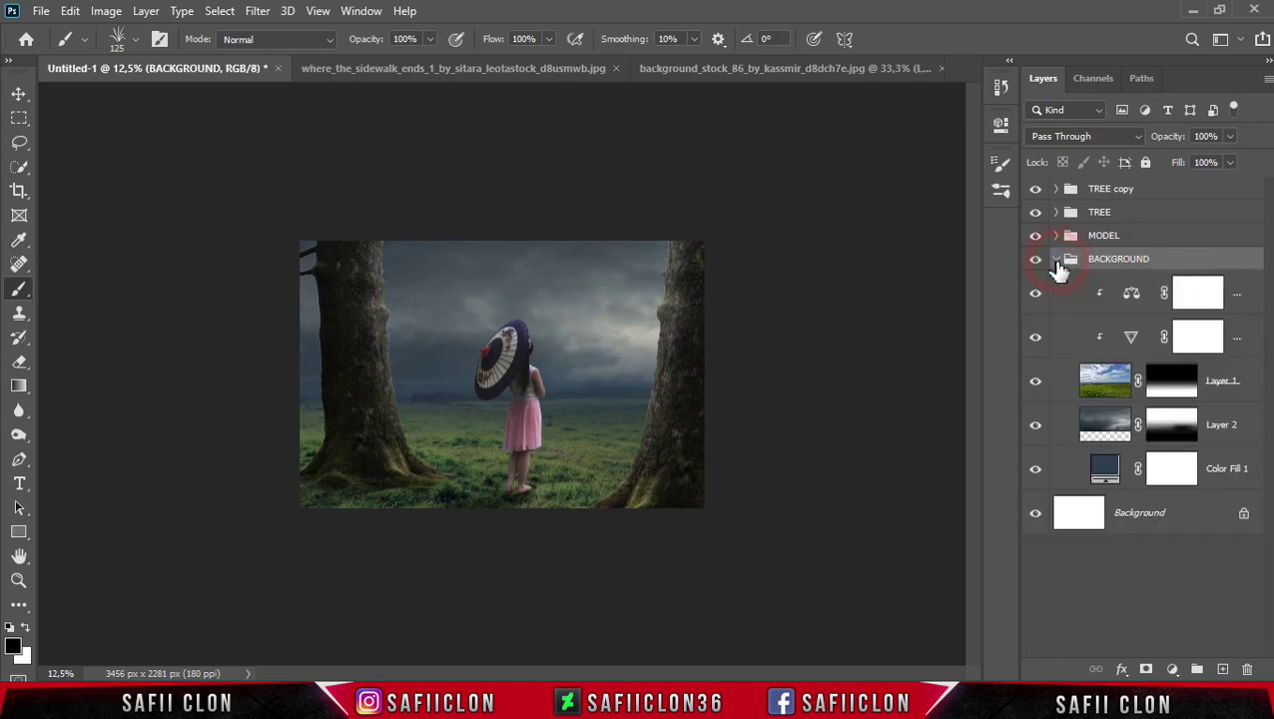
pyautogui.click(1242, 299)
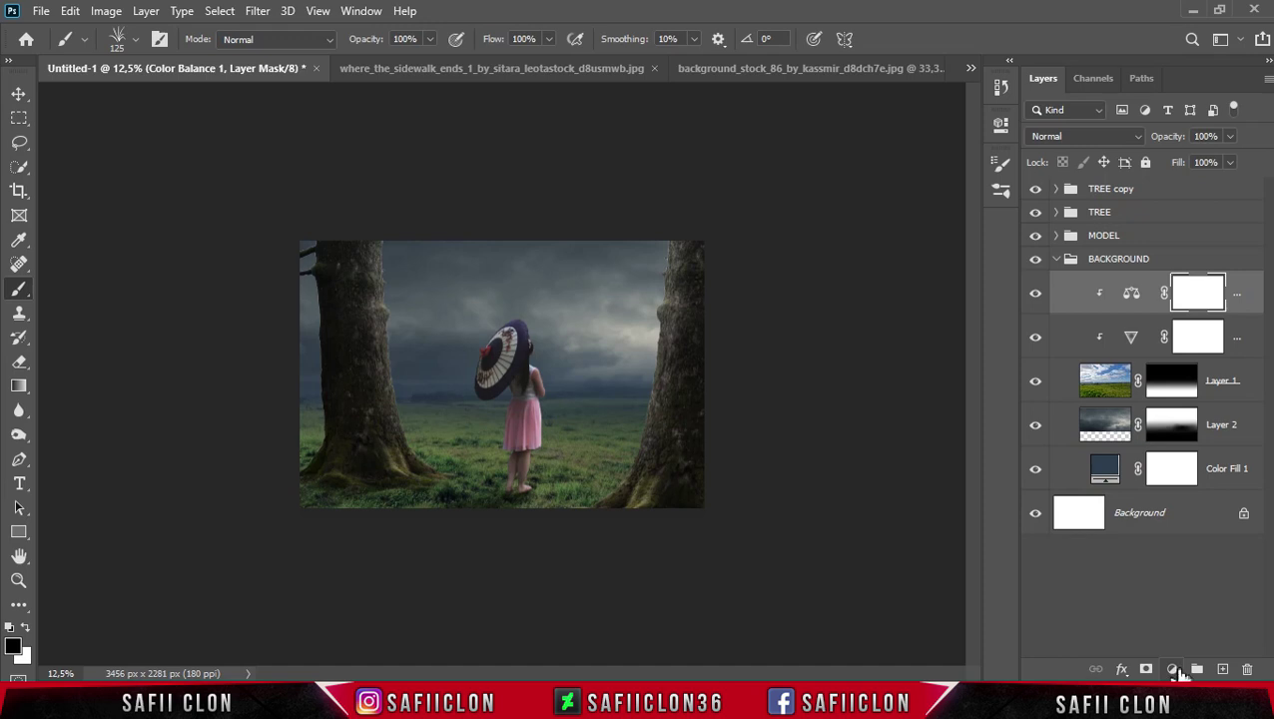
pyautogui.click(1174, 669)
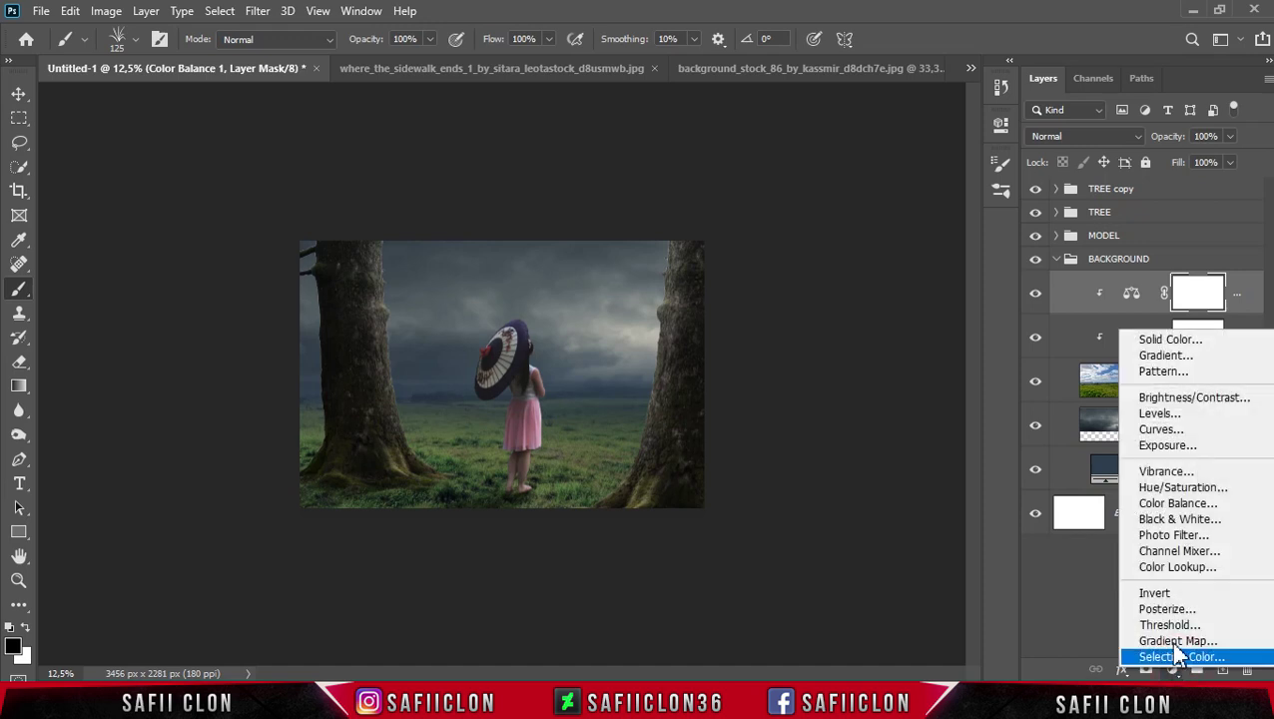
pyautogui.click(1176, 400)
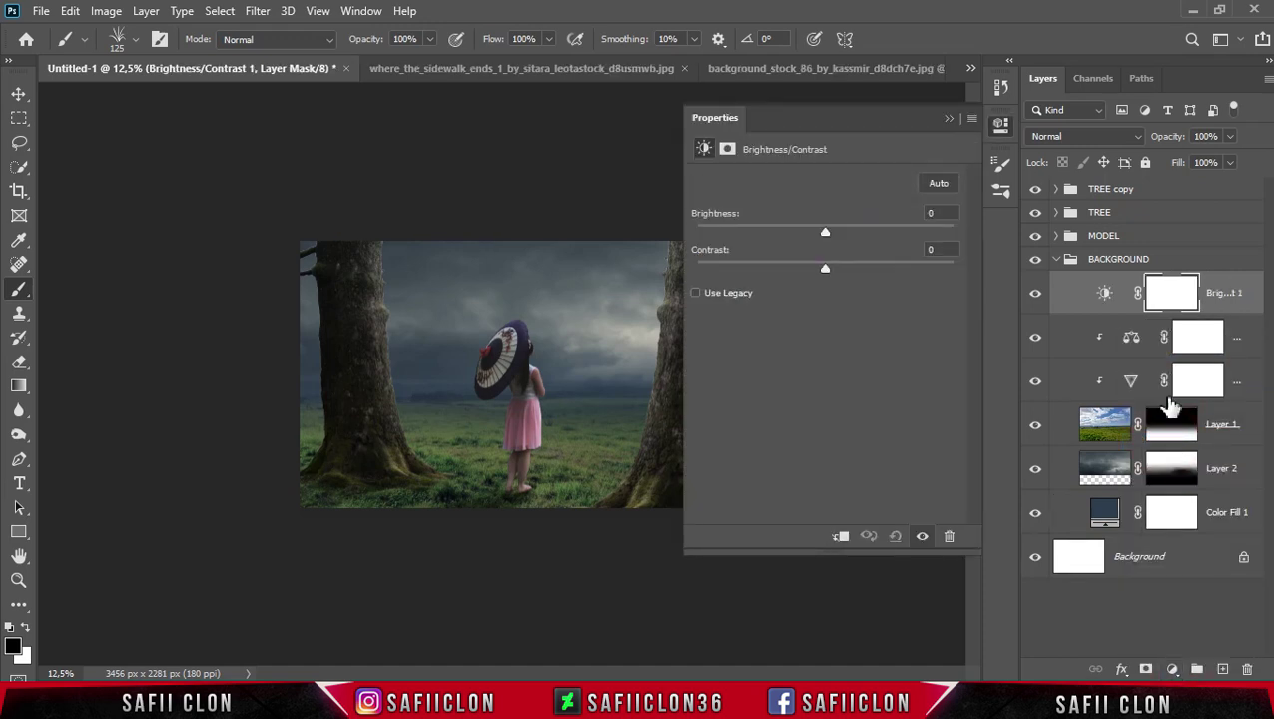
pyautogui.hotkey('ctrl', '+')
pyautogui.hotkey('ctrl', '+')
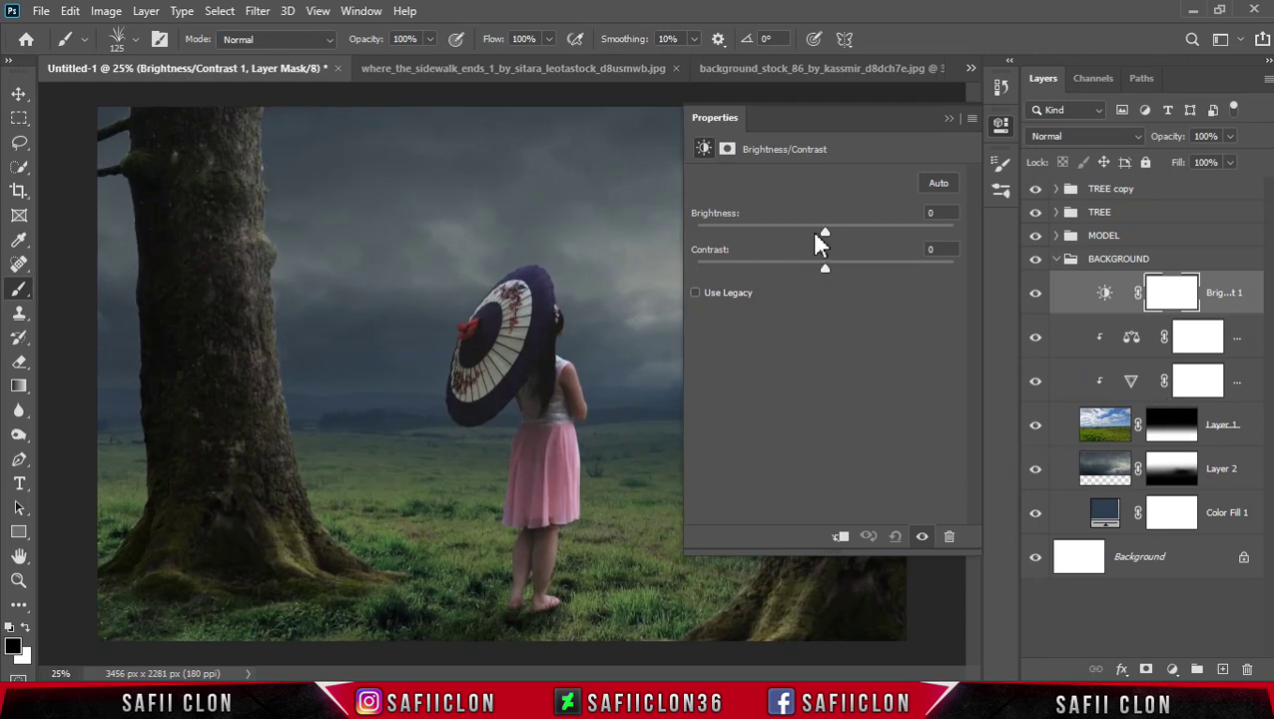
pyautogui.moveTo(824, 233); pyautogui.dragTo(743, 241)
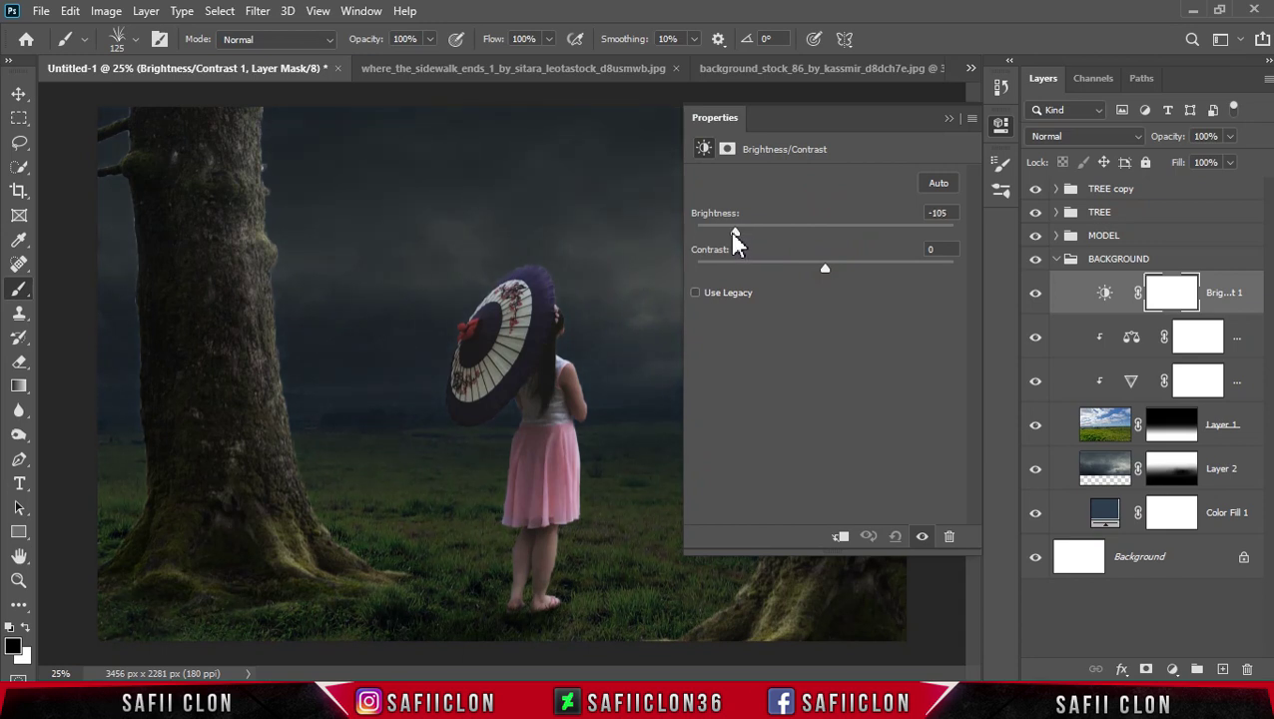
pyautogui.moveTo(729, 237); pyautogui.dragTo(726, 238)
pyautogui.moveTo(830, 274); pyautogui.dragTo(841, 276)
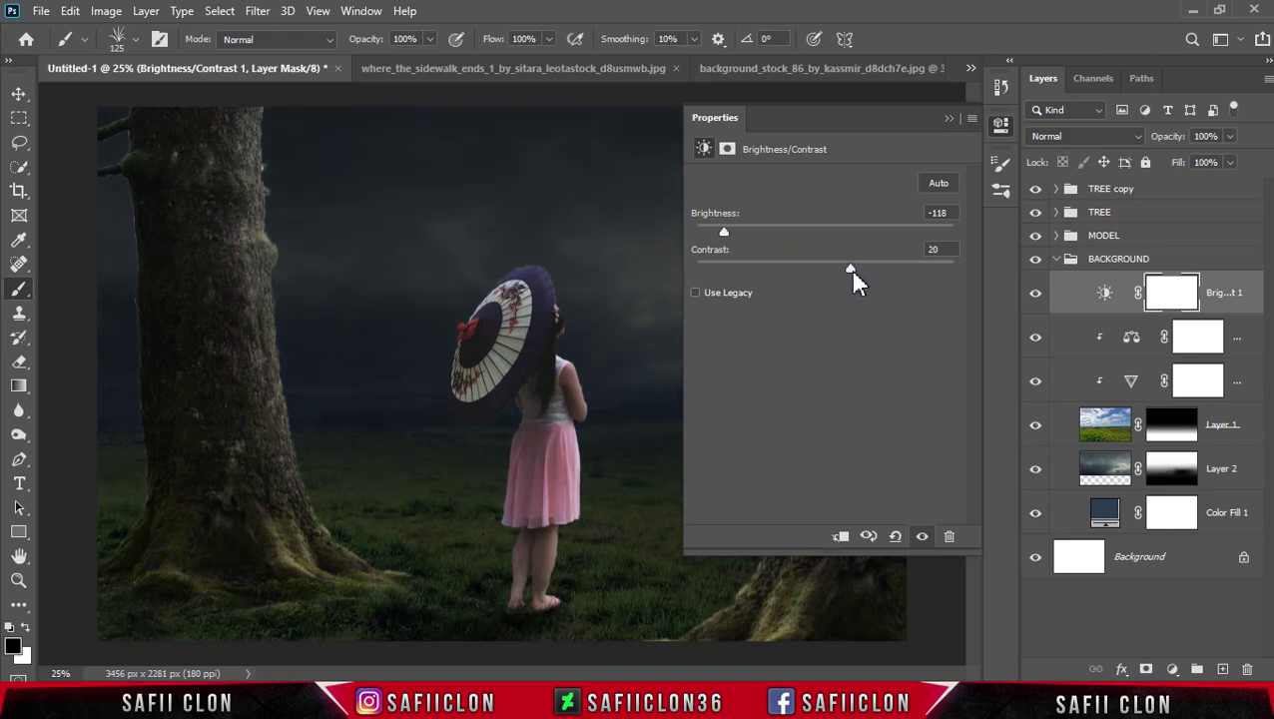
pyautogui.click(948, 118)
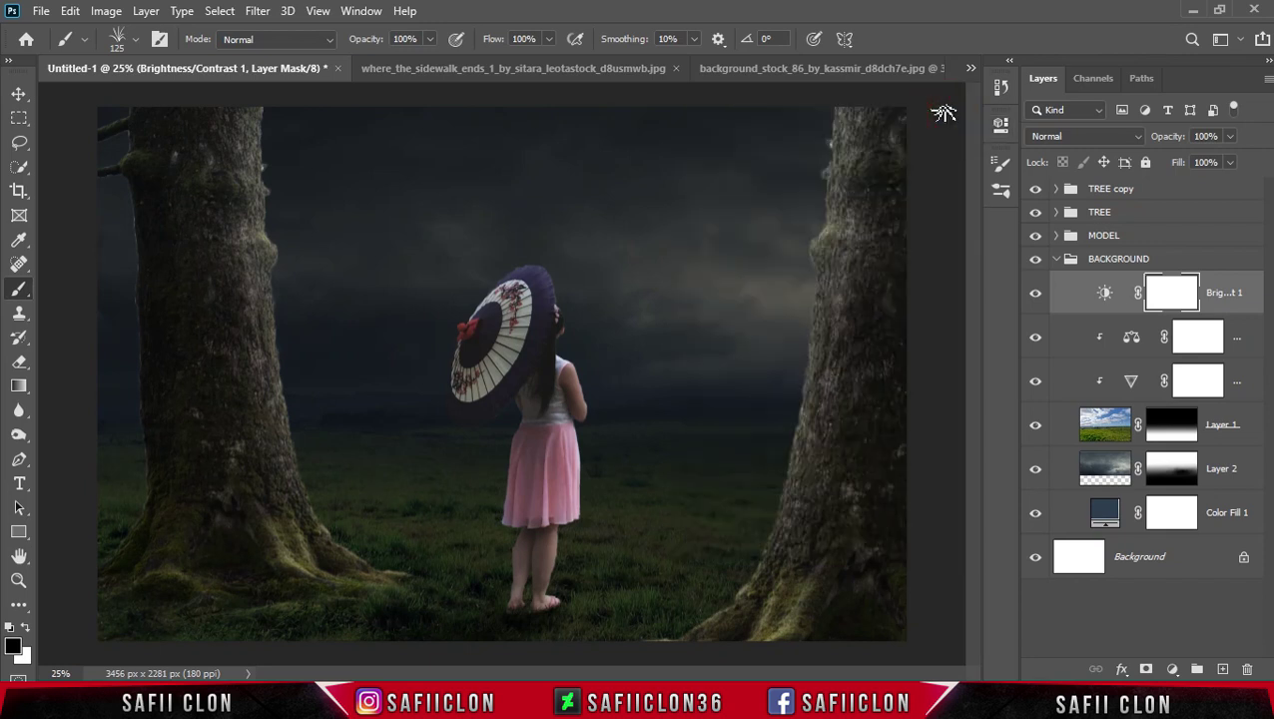
pyautogui.click(1227, 293)
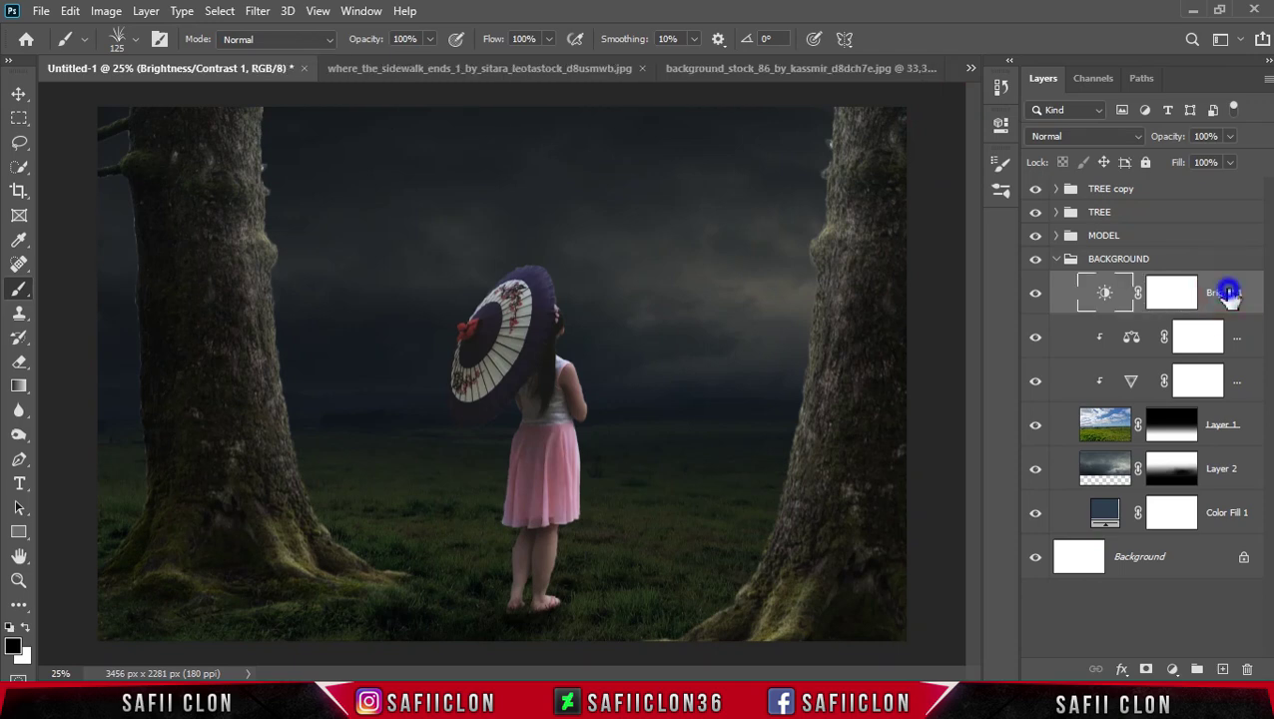
# Clip Brightness/Contrast 1 to the layer below and invert its mask to hide it
pyautogui.rightClick(1228, 293)
pyautogui.click(1043, 362)
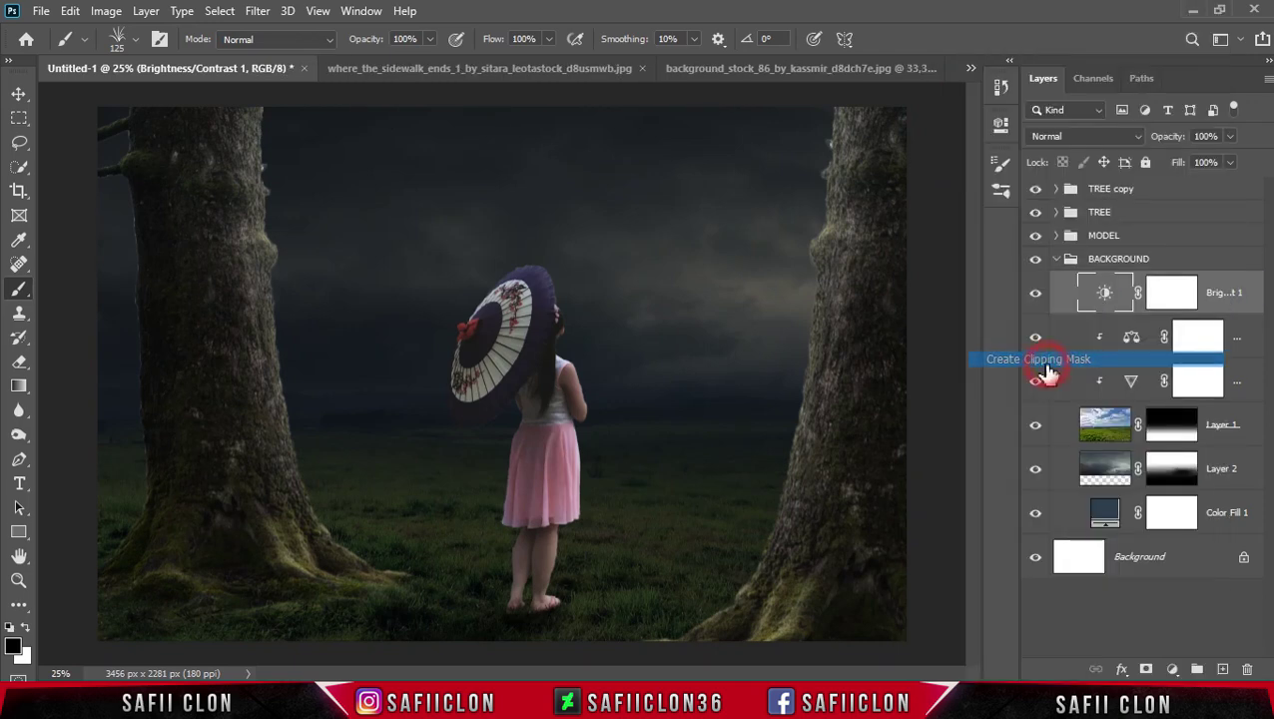
pyautogui.click(1196, 294)
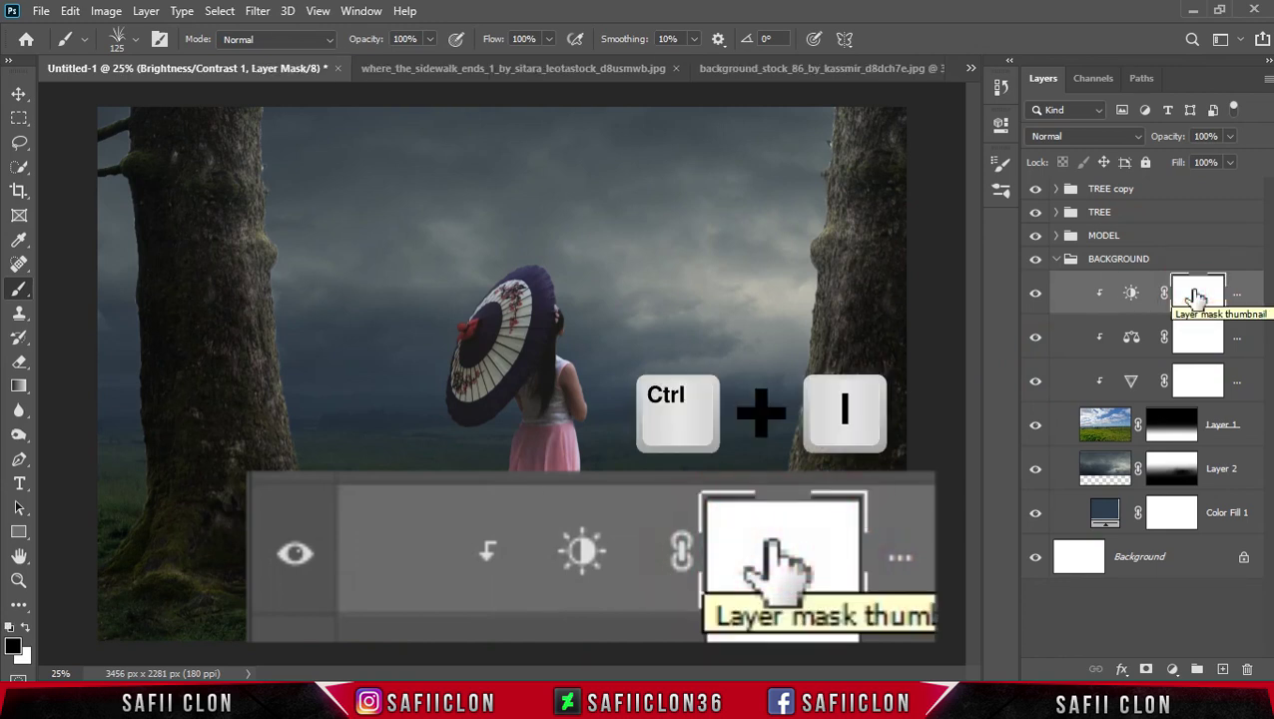
pyautogui.hotkey('ctrl', 'i')
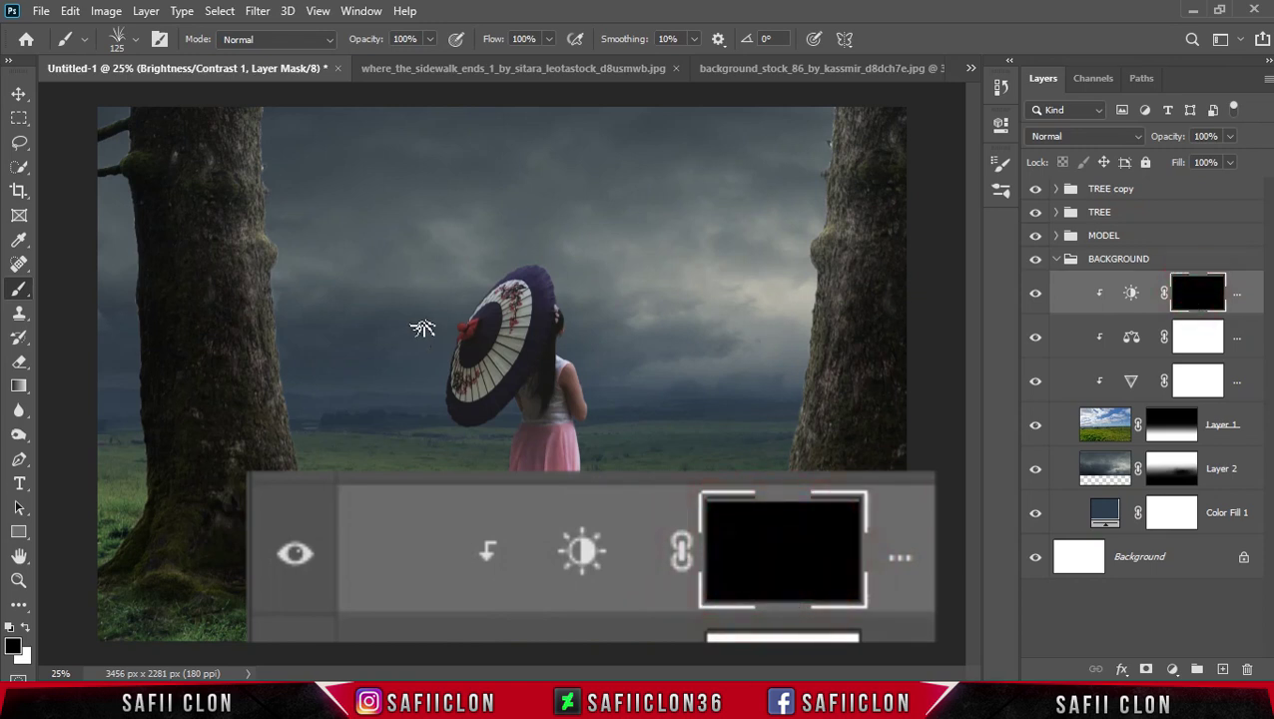
# Set up a soft round Brush (0% hardness) at 14% opacity with white foreground
pyautogui.click(78, 289)
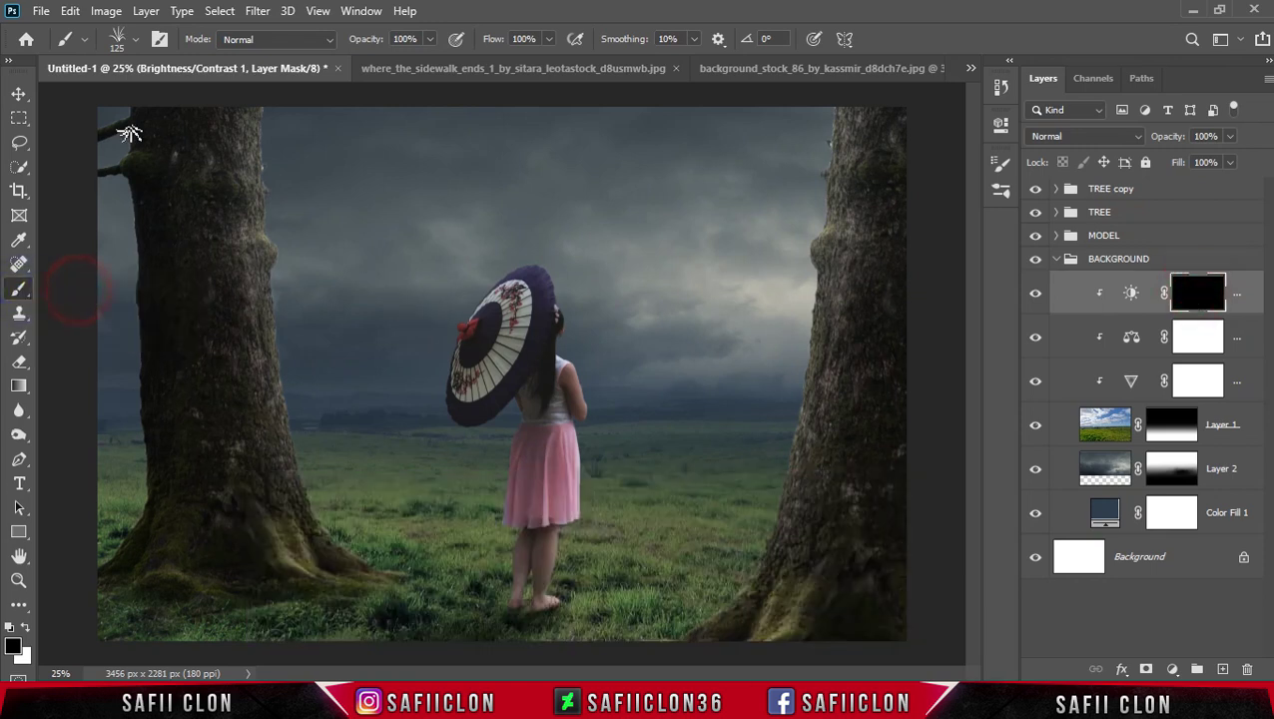
pyautogui.click(134, 42)
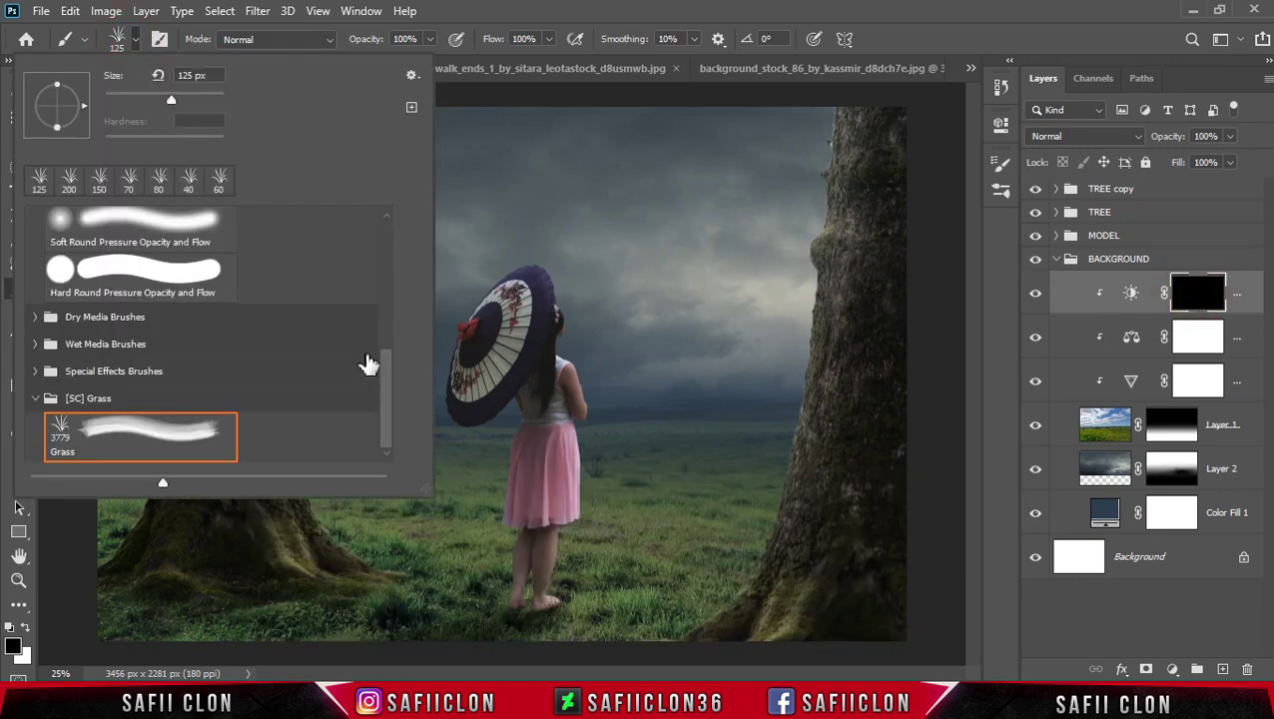
pyautogui.moveTo(387, 384)
pyautogui.mouseDown()
pyautogui.moveTo(393, 270)
pyautogui.moveTo(326, 270)
pyautogui.mouseUp()
pyautogui.click(150, 251)
pyautogui.moveTo(157, 96); pyautogui.dragTo(155, 95)
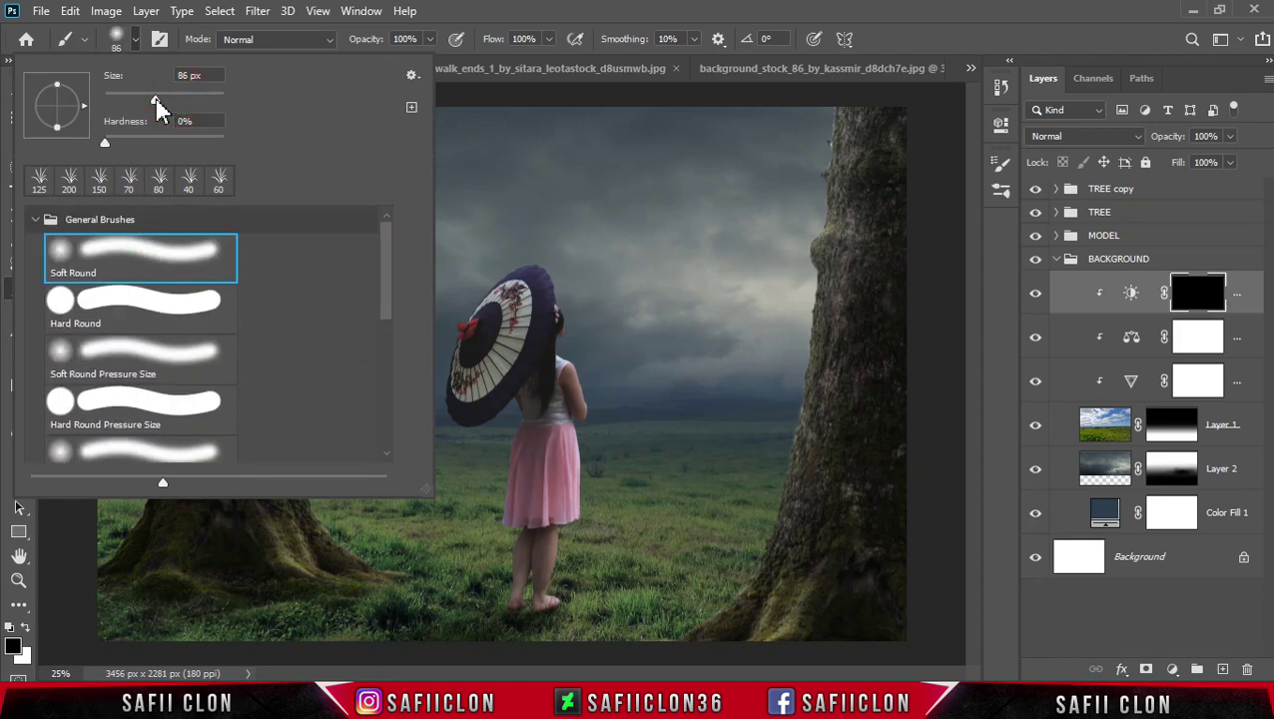
pyautogui.click(136, 40)
pyautogui.click(429, 39)
pyautogui.moveTo(430, 58); pyautogui.dragTo(405, 60)
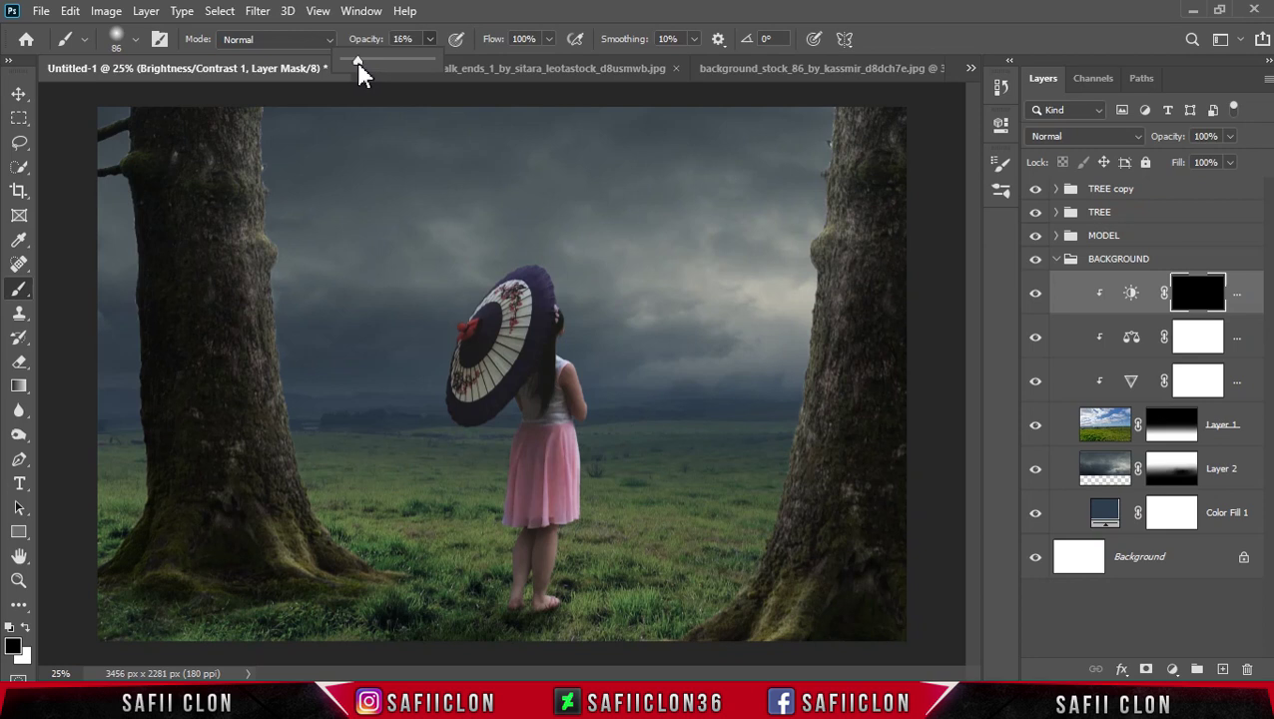
pyautogui.click(431, 46)
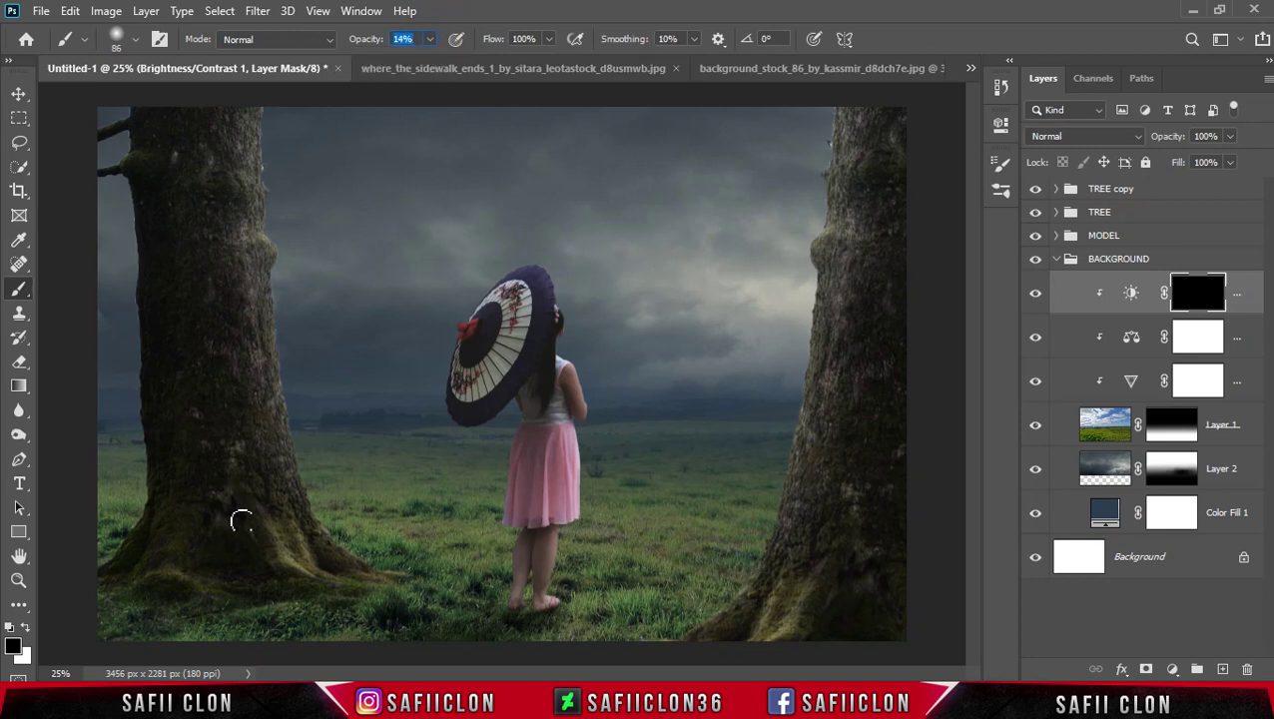
pyautogui.click(26, 626)
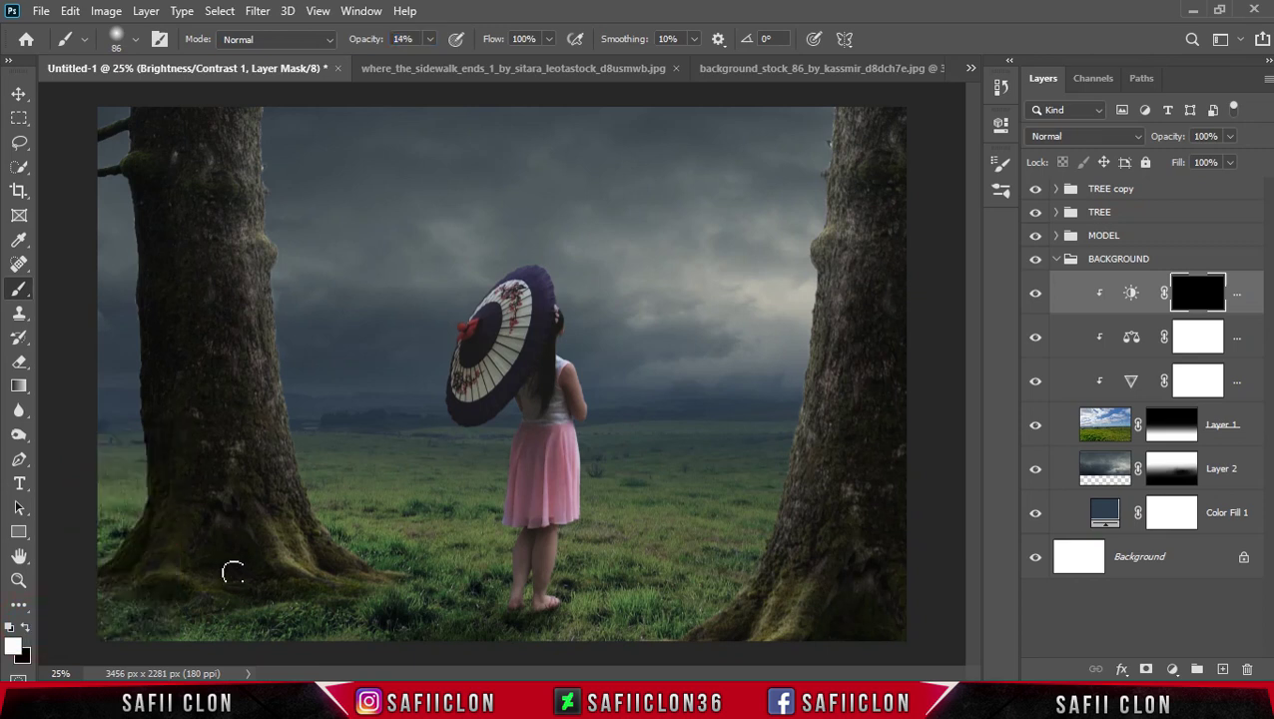
# Paint the mask to brighten the lower-left grass and the left tree base
pyautogui.press(']')
pyautogui.press(']')
pyautogui.press(']')
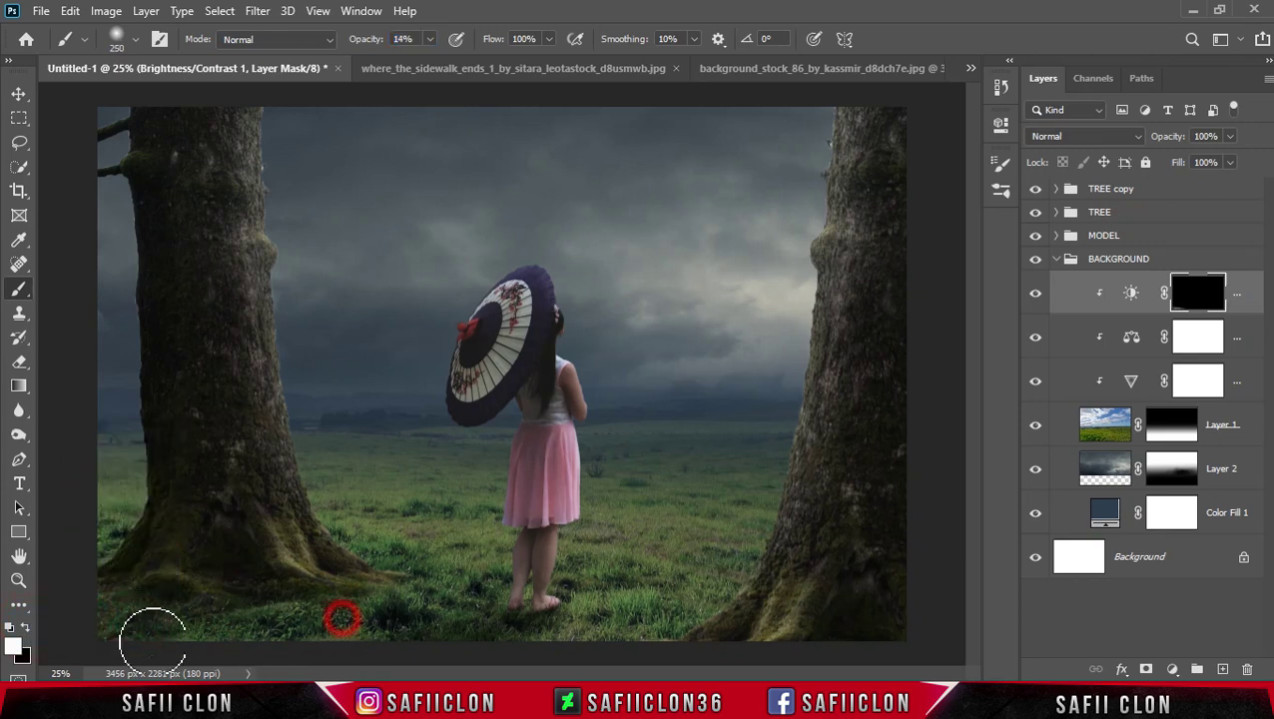
pyautogui.press(']')
pyautogui.press(']')
pyautogui.press(']')
pyautogui.hotkey('ctrl', '-')
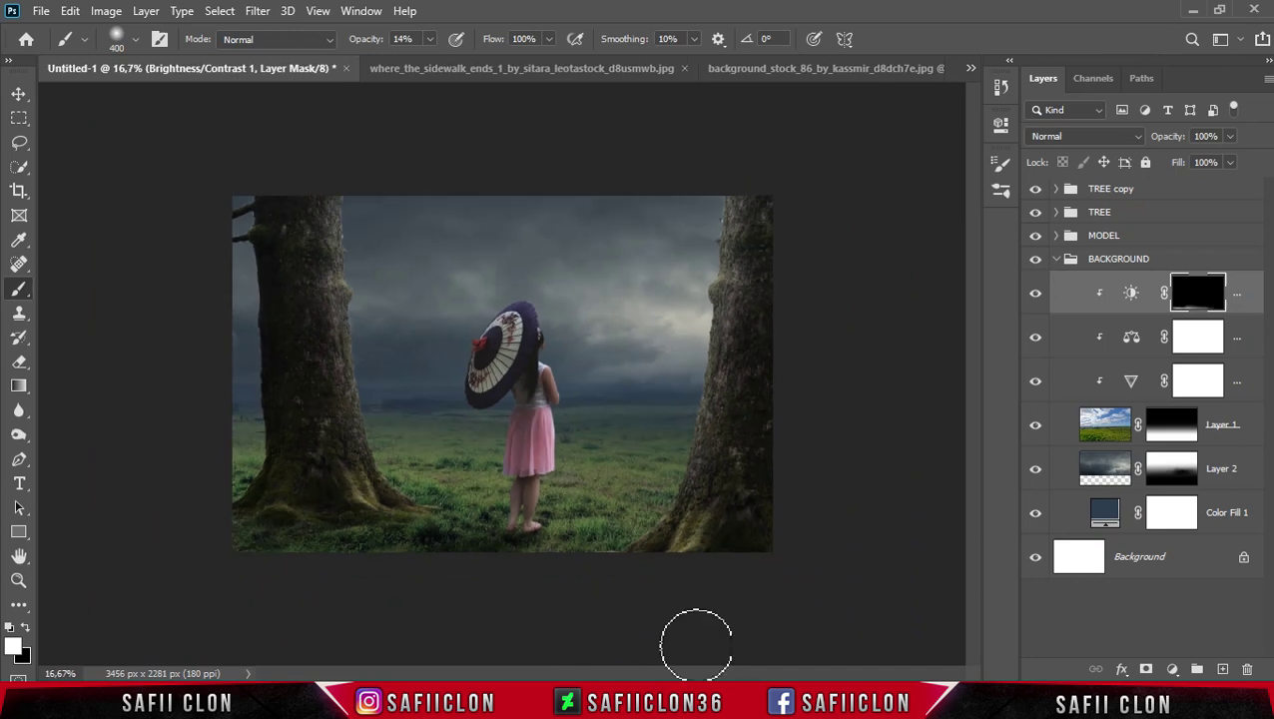
pyautogui.press('[')
pyautogui.moveTo(579, 539); pyautogui.dragTo(302, 432)
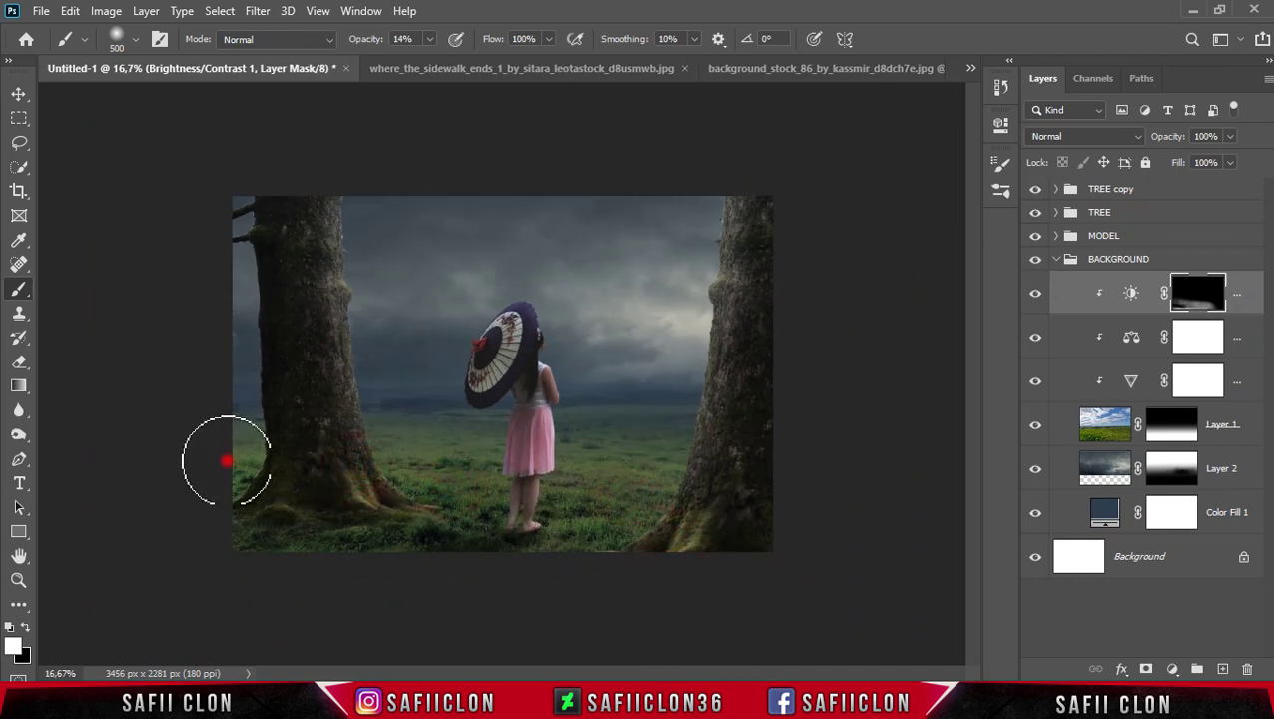
pyautogui.press('[')
pyautogui.moveTo(373, 471)
pyautogui.mouseDown()
pyautogui.moveTo(228, 466)
pyautogui.moveTo(285, 435)
pyautogui.moveTo(362, 447)
pyautogui.mouseUp()
pyautogui.press(']')
pyautogui.click(219, 365)
# Brighten the bottom-edge grass and the right tree base through the mask
pyautogui.press(']')
pyautogui.press('[')
pyautogui.press('[')
pyautogui.press('[')
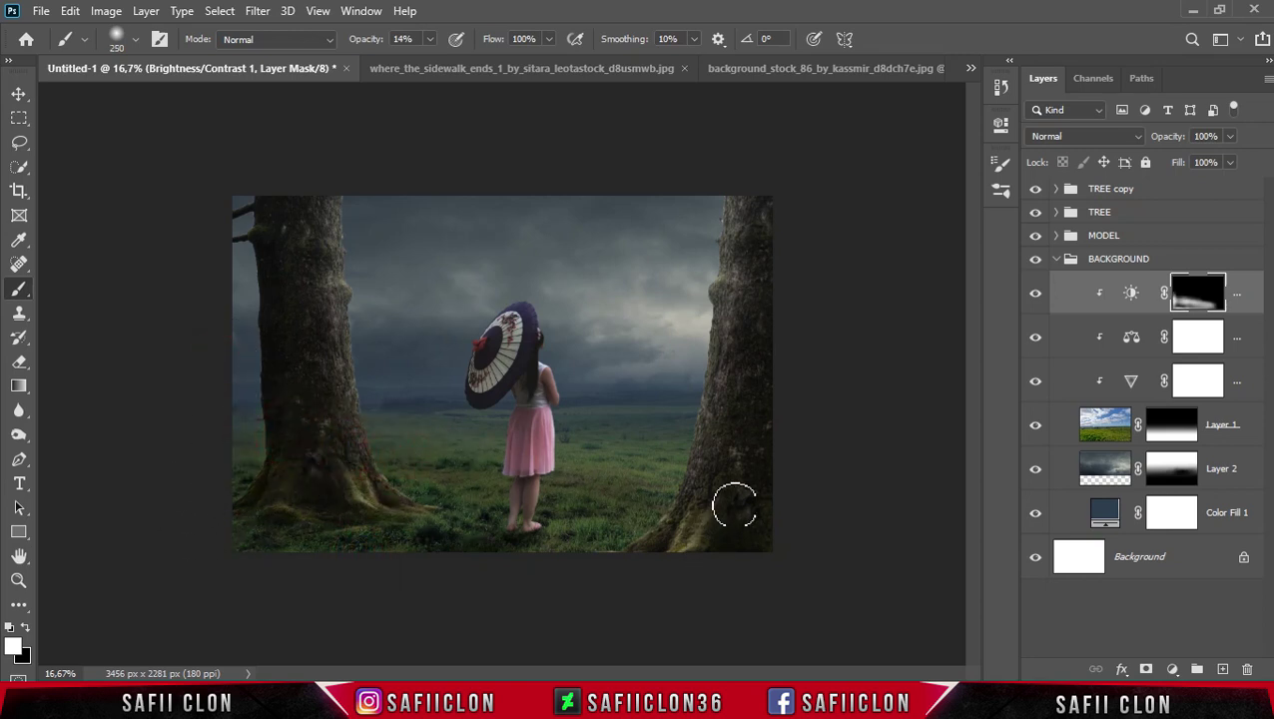
pyautogui.click(650, 519)
pyautogui.press(']')
pyautogui.press(']')
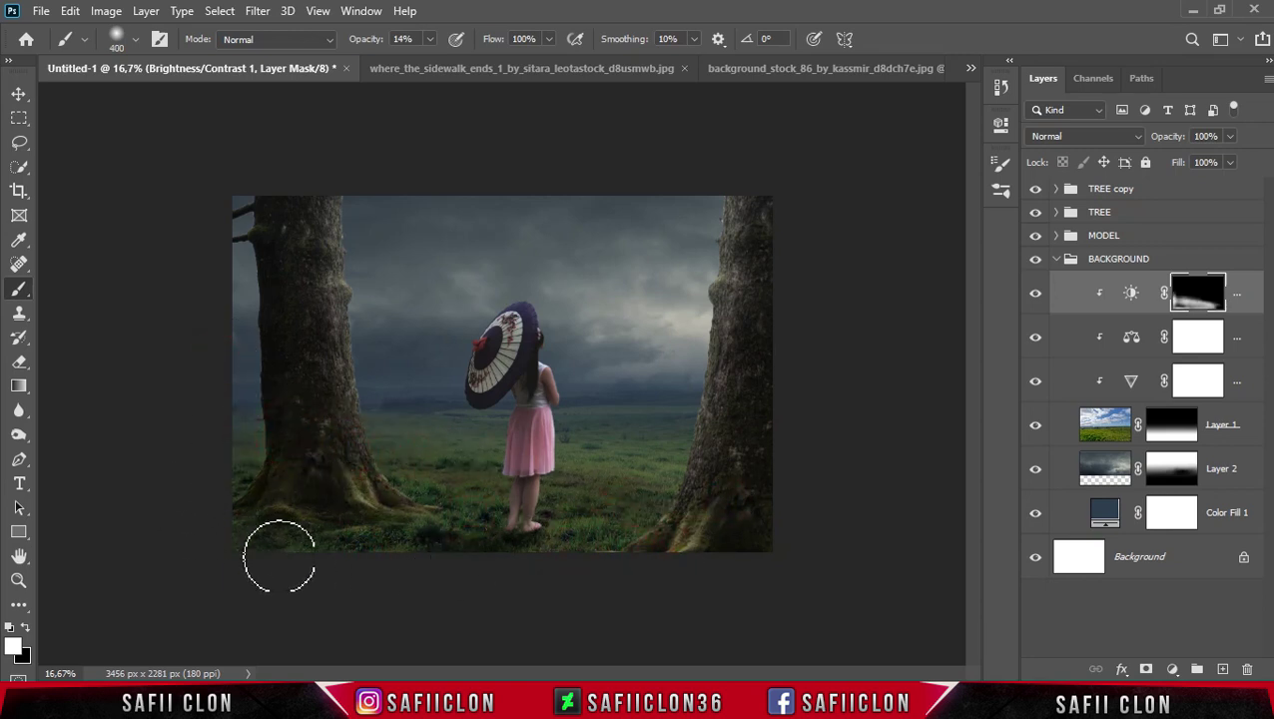
pyautogui.click(372, 487)
pyautogui.click(278, 537)
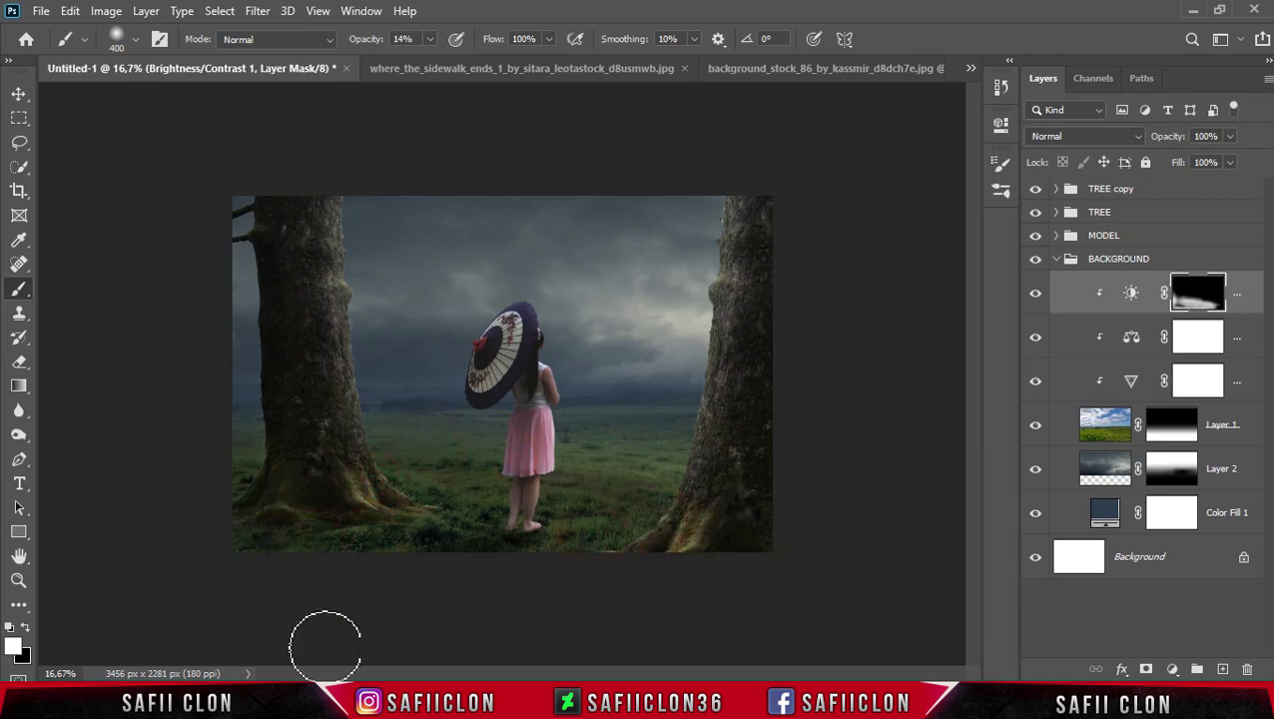
pyautogui.click(374, 549)
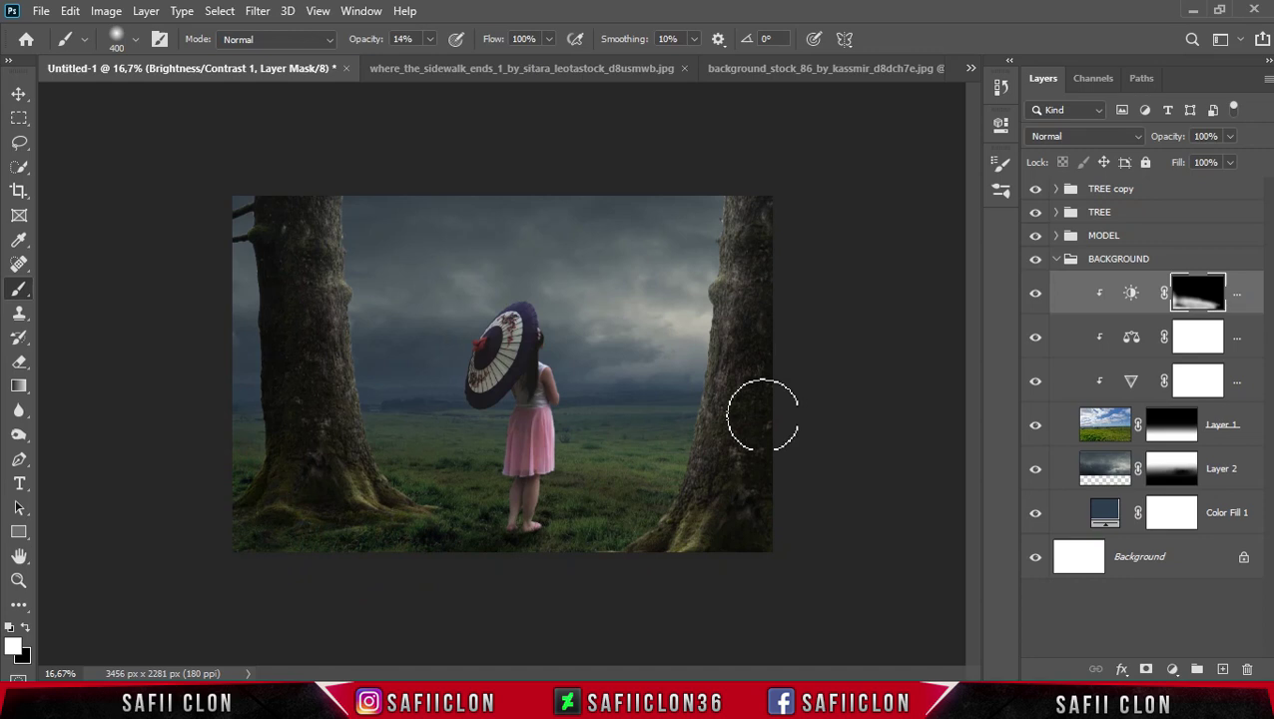
pyautogui.click(751, 544)
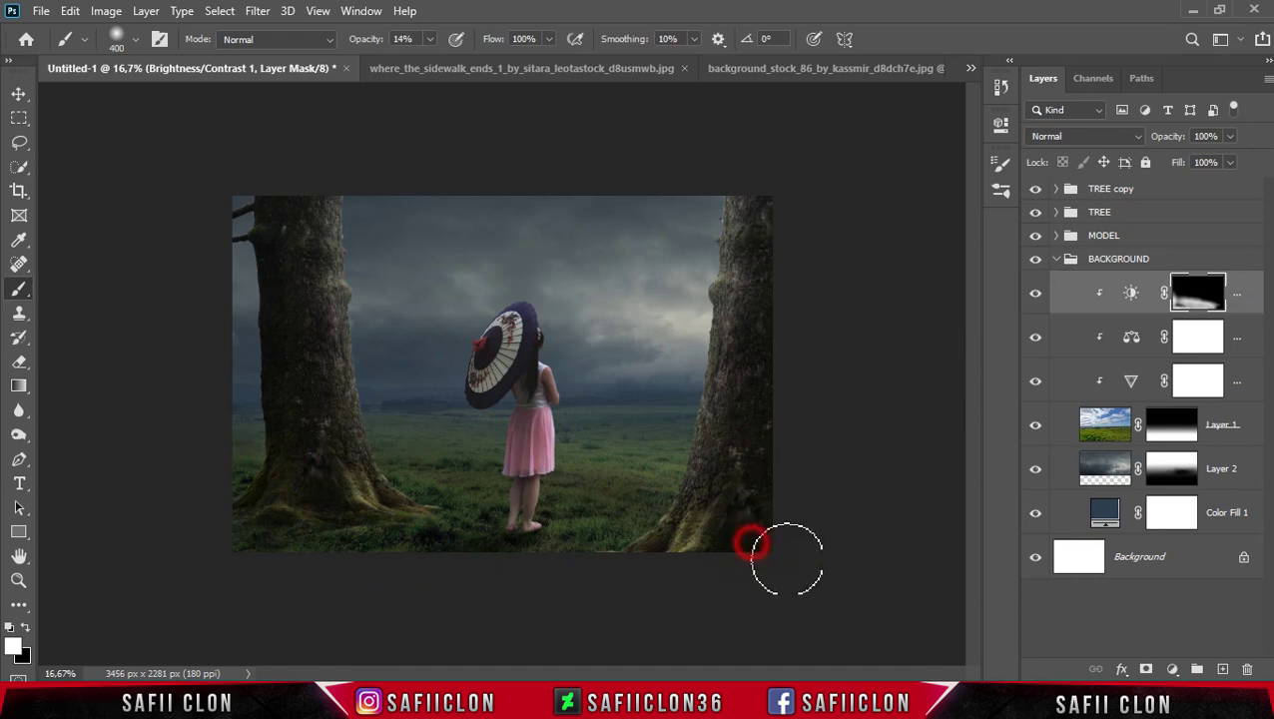
# Compare the adjustment on and off, then add a new empty Layer 8
pyautogui.click(1035, 293)
pyautogui.click(1035, 292)
pyautogui.click(1035, 292)
pyautogui.click(1035, 295)
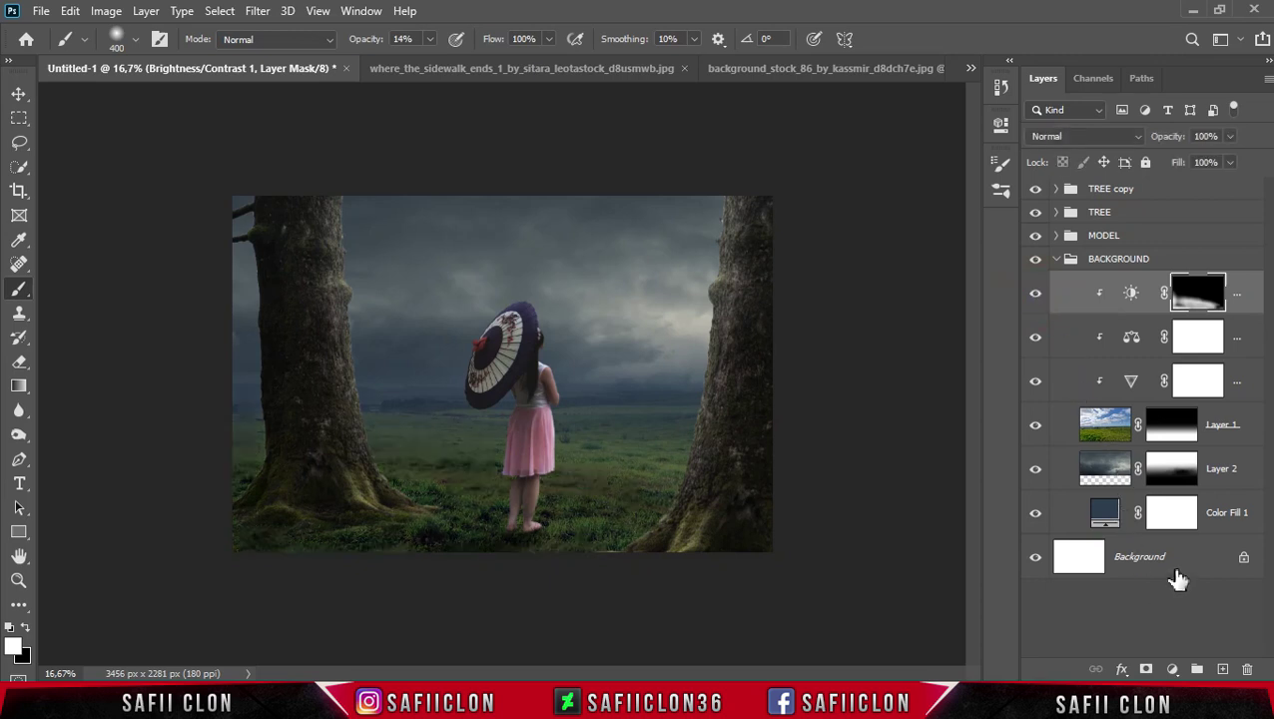
pyautogui.click(1223, 669)
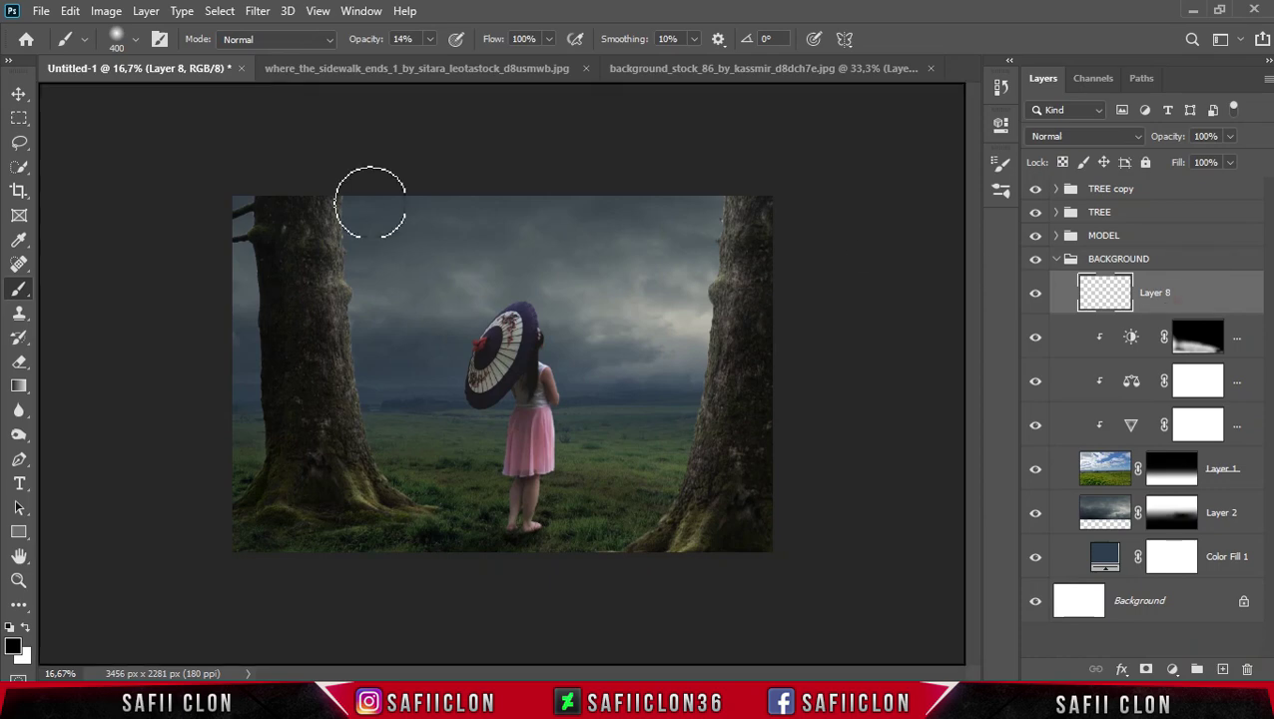
# Fill Layer 8 with 50% gray via Edit > Fill
pyautogui.click(69, 11)
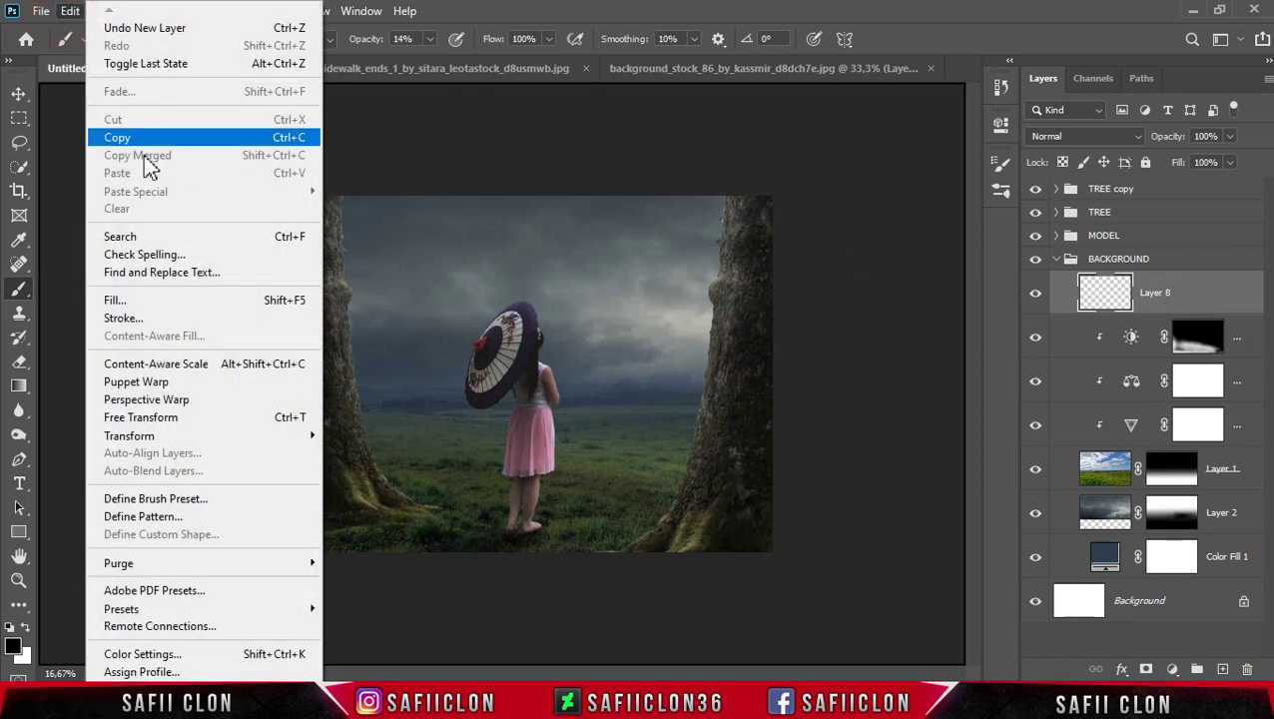
pyautogui.click(155, 301)
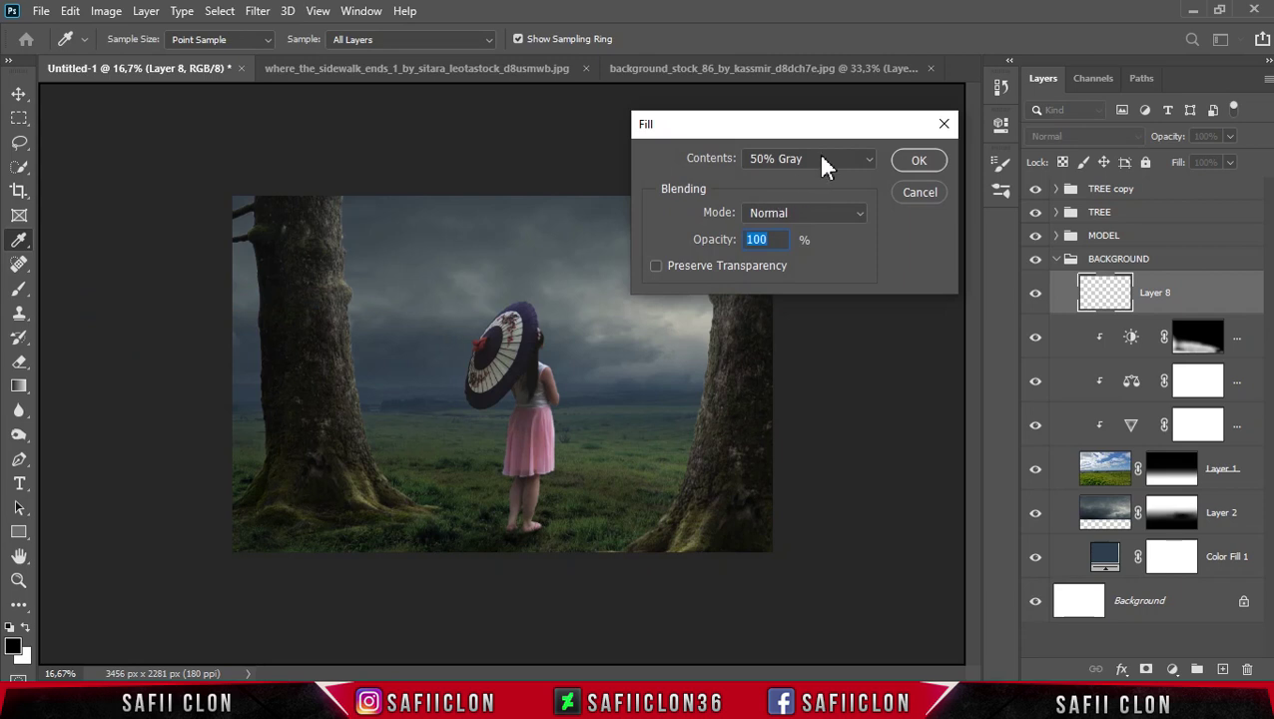
pyautogui.click(821, 158)
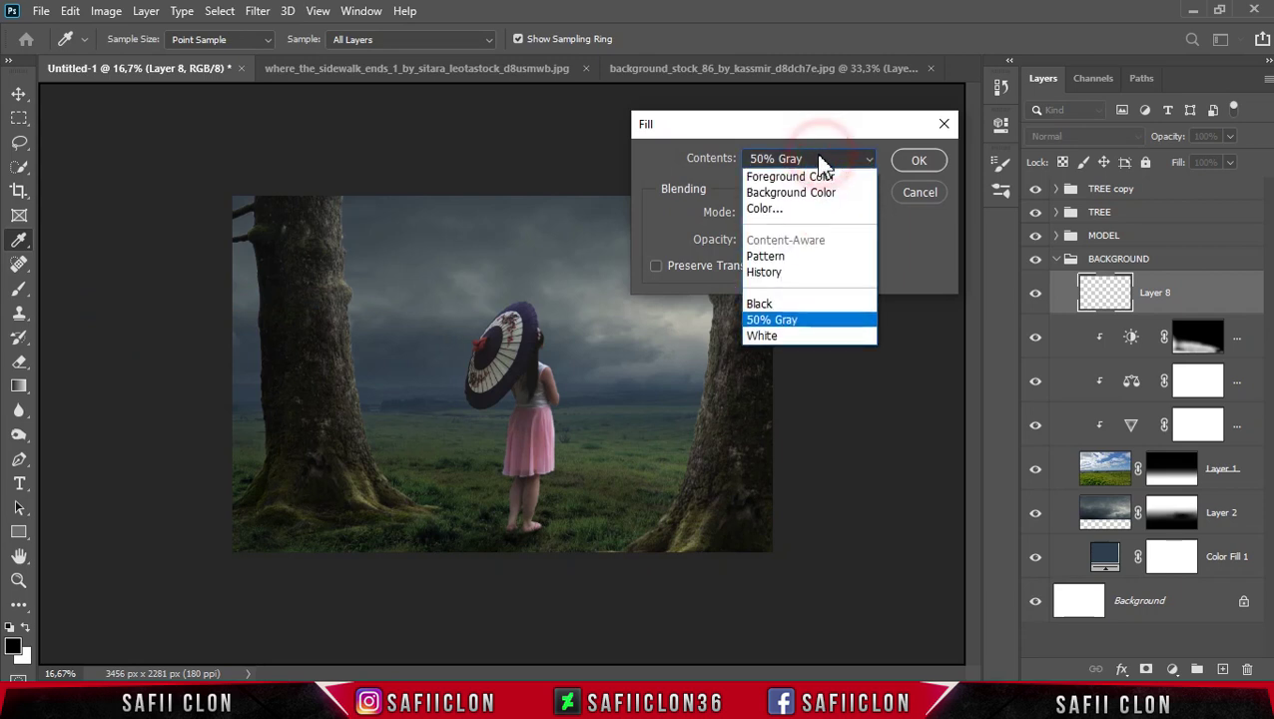
pyautogui.click(789, 319)
pyautogui.click(918, 161)
pyautogui.press('b')
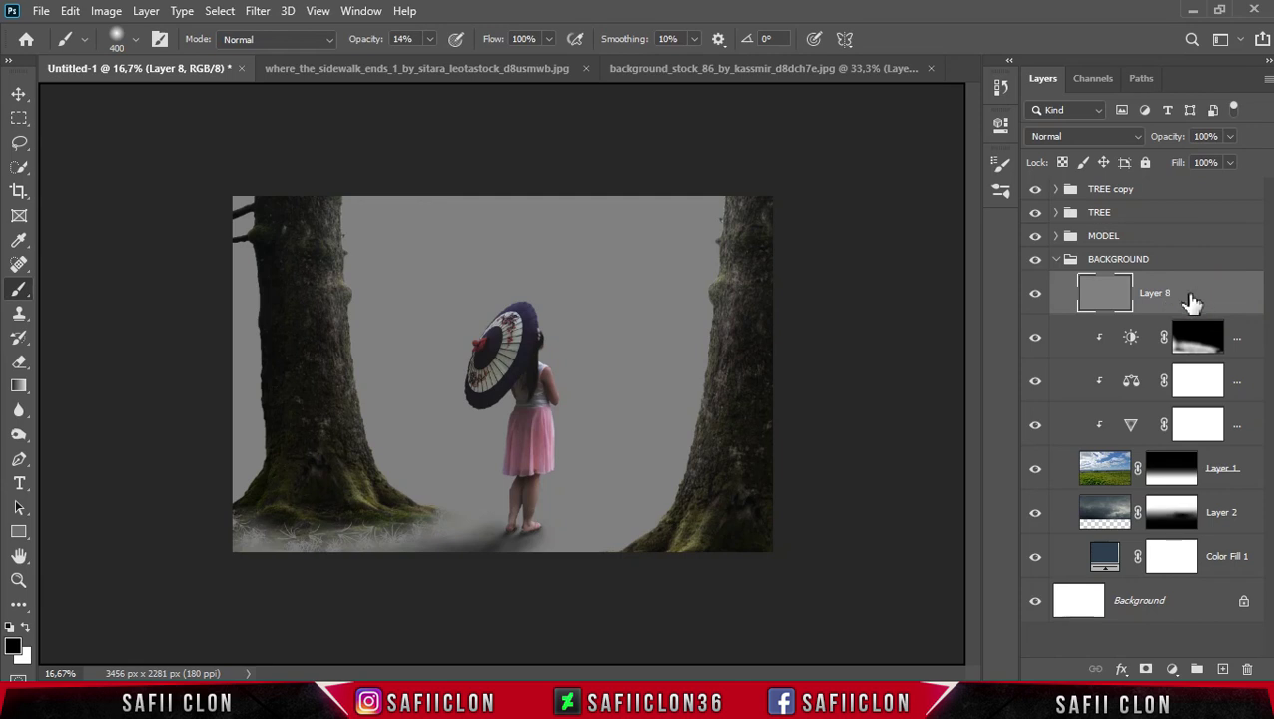
# Blend Layer 8 in Soft Light and select the Dodge Tool at 21% exposure
pyautogui.click(1114, 140)
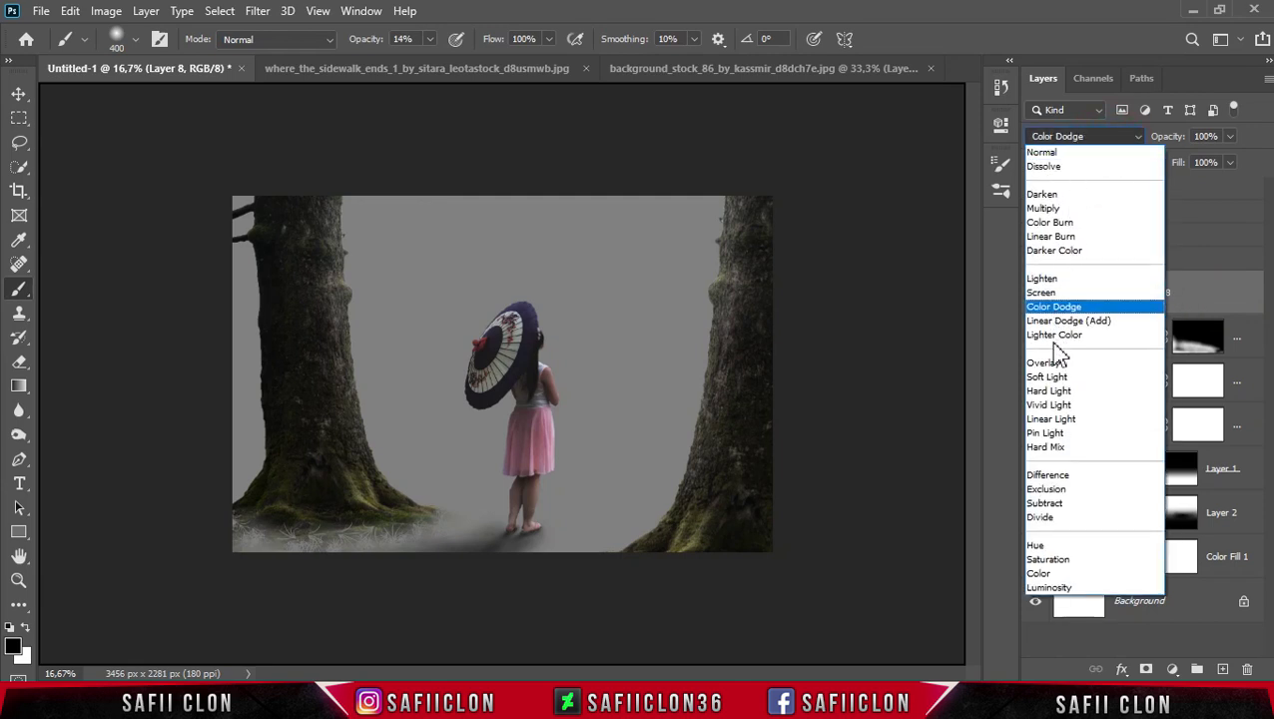
pyautogui.click(1048, 377)
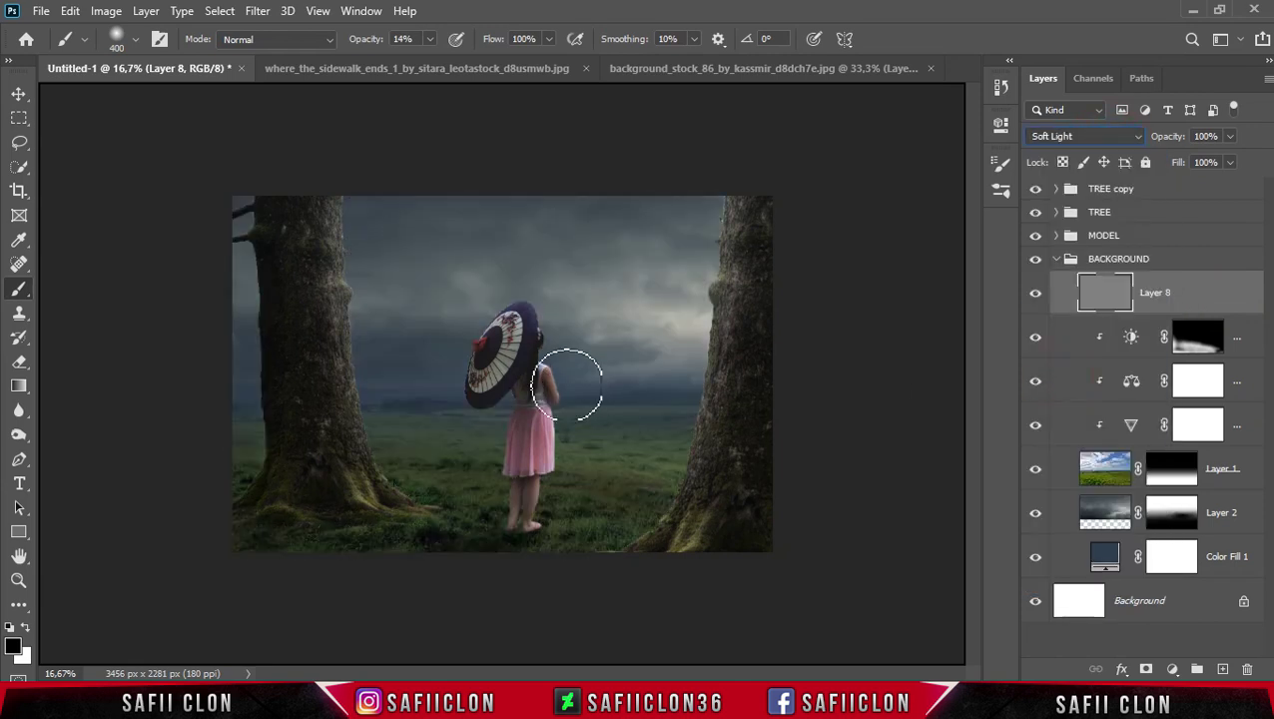
pyautogui.click(15, 441)
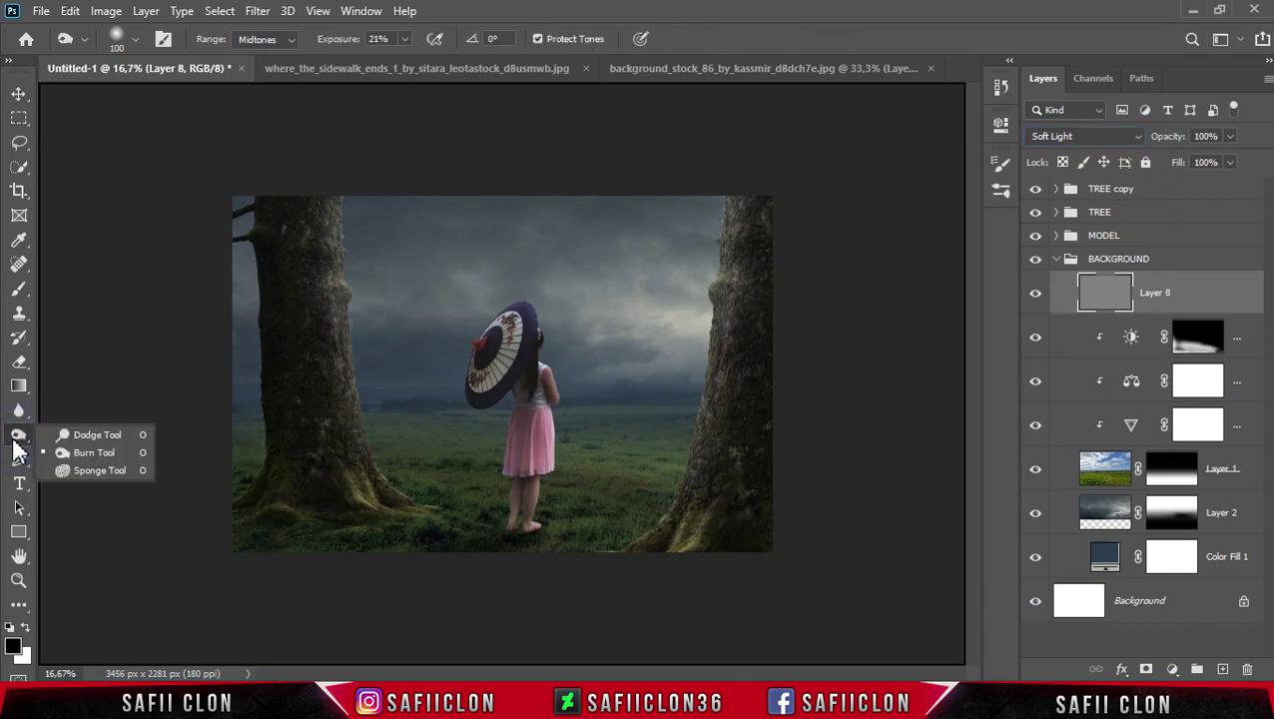
pyautogui.click(110, 435)
pyautogui.click(397, 38)
pyautogui.click(397, 39)
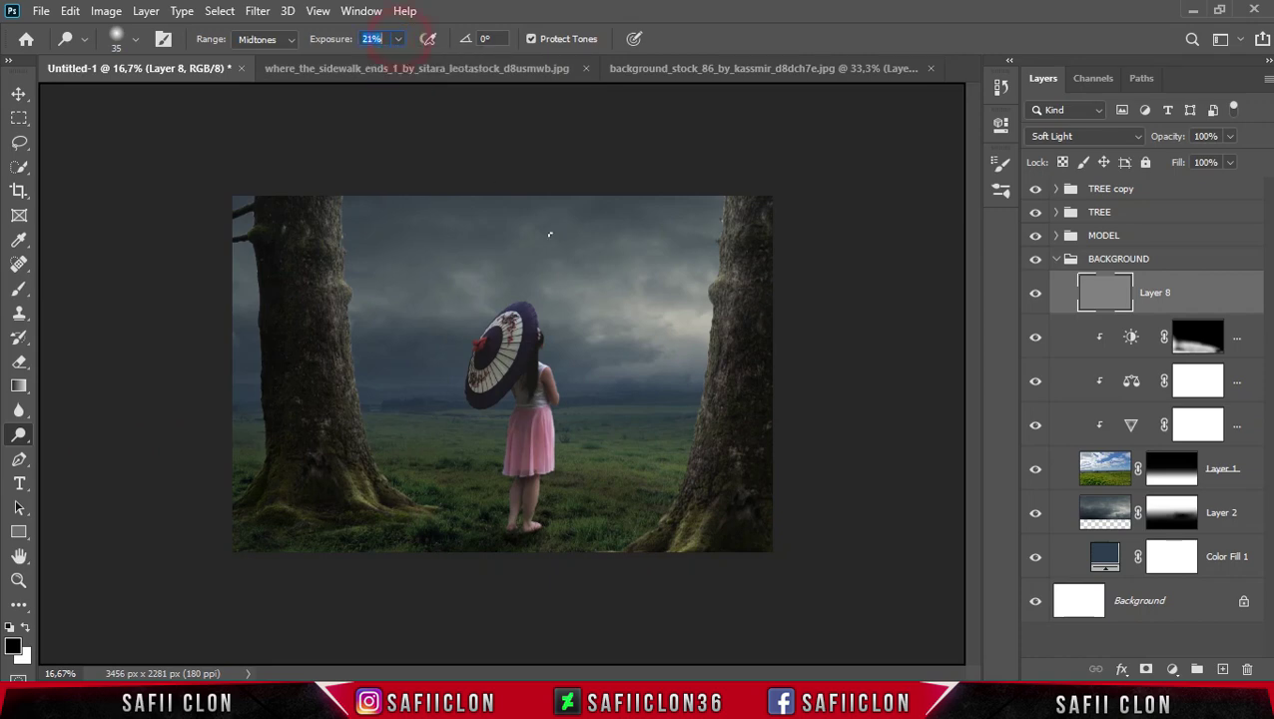
# Dodge the sky band and upper sky left of the right tree with a 300–400 px brush
pyautogui.hotkey('ctrl', '+')
pyautogui.hotkey('ctrl', '+')
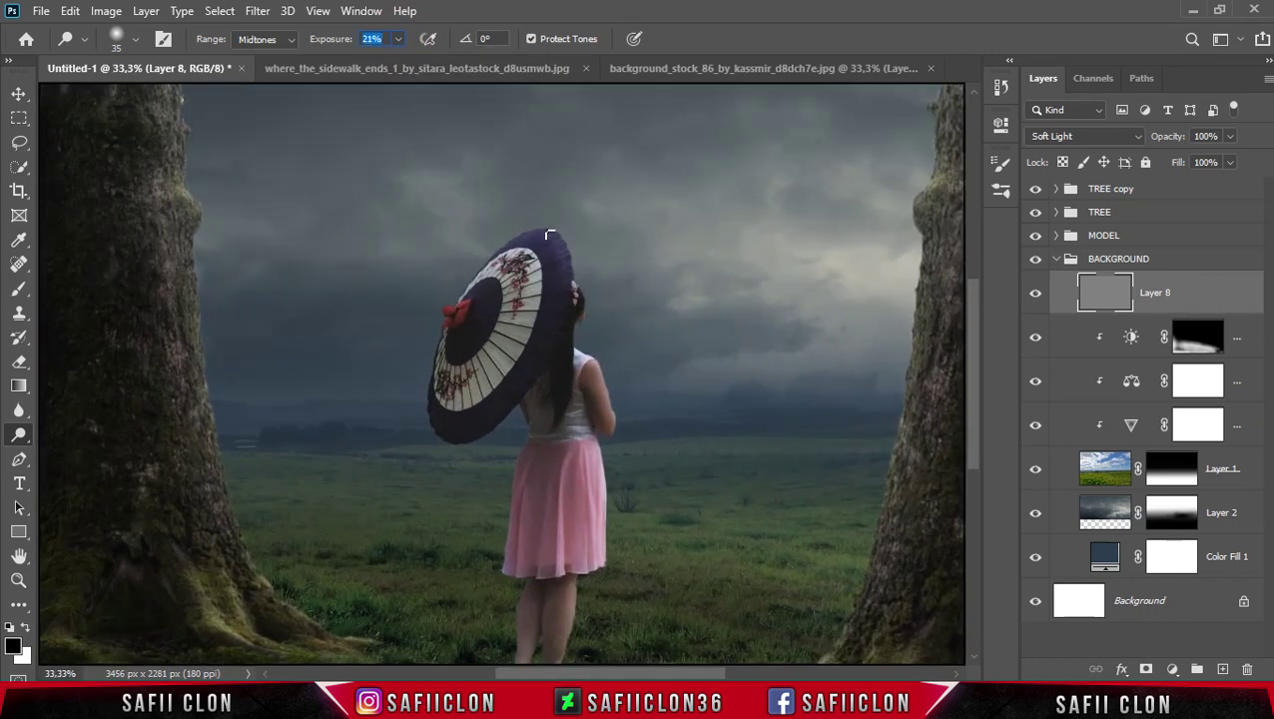
pyautogui.moveTo(713, 676); pyautogui.dragTo(744, 676)
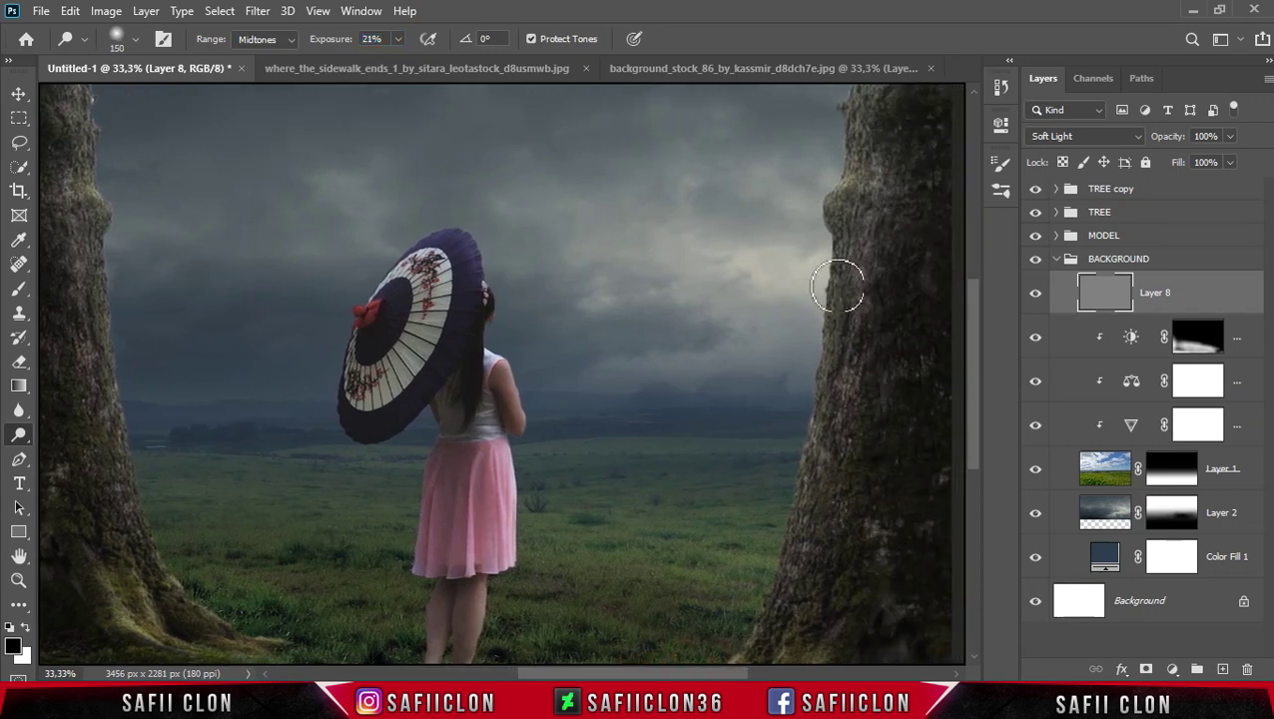
pyautogui.moveTo(847, 320); pyautogui.dragTo(673, 338)
pyautogui.moveTo(603, 372); pyautogui.dragTo(768, 355)
pyautogui.moveTo(804, 223); pyautogui.dragTo(611, 269)
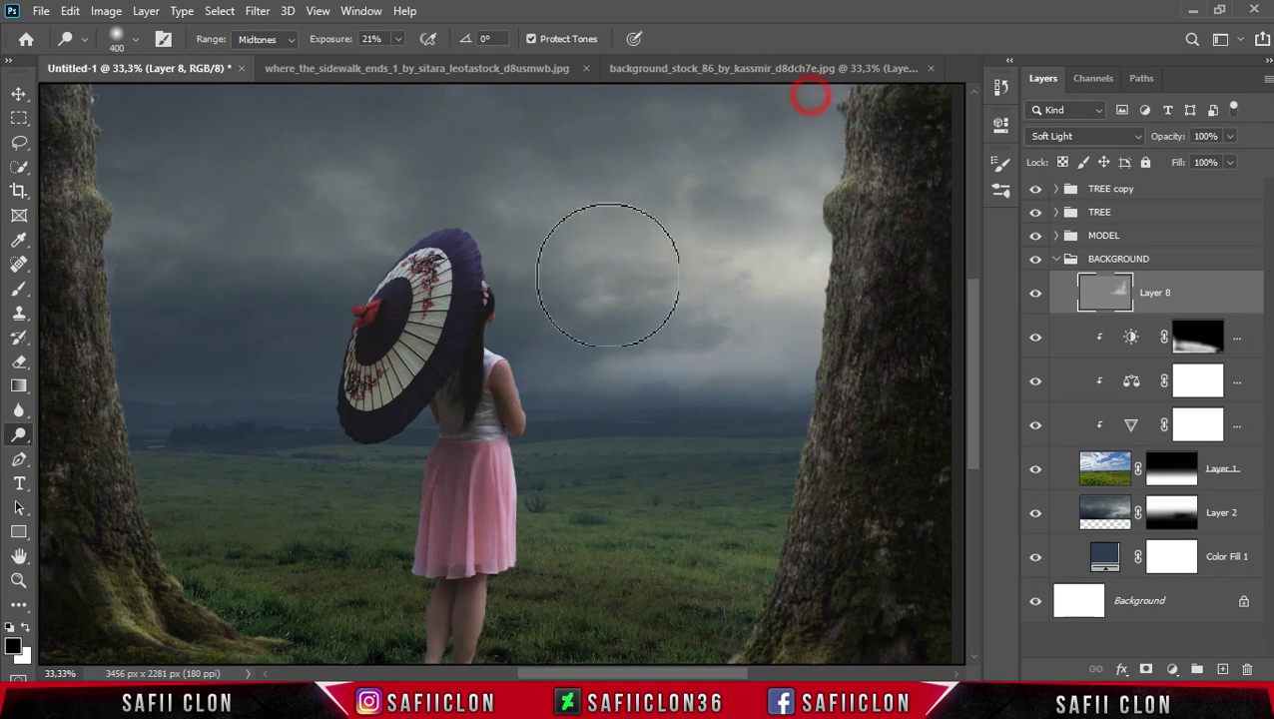
pyautogui.press('[')
pyautogui.press(']')
pyautogui.press(']')
pyautogui.moveTo(600, 433); pyautogui.dragTo(854, 165)
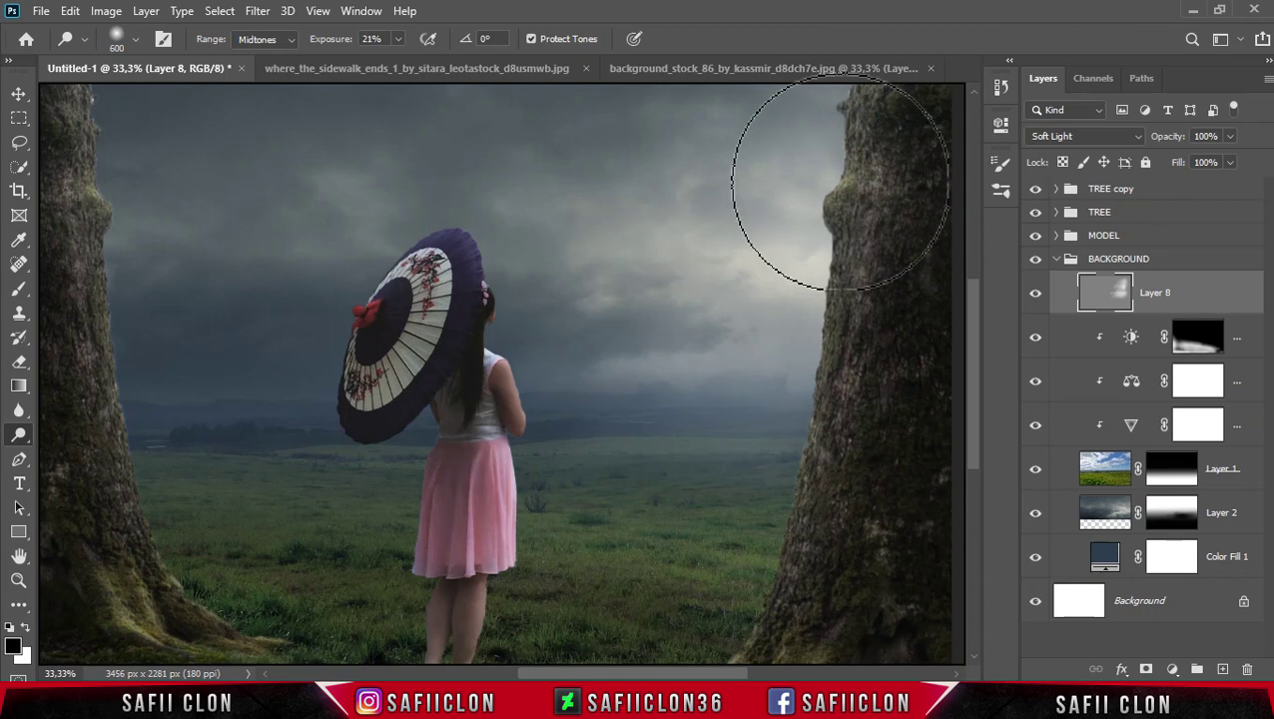
# Lighten the right tree's edge and the sky beside it with a larger brush
pyautogui.hotkey('ctrl', '-')
pyautogui.press(']')
pyautogui.press(']')
pyautogui.press(']')
pyautogui.moveTo(832, 151)
pyautogui.mouseDown()
pyautogui.moveTo(866, 129)
pyautogui.moveTo(776, 346)
pyautogui.mouseUp()
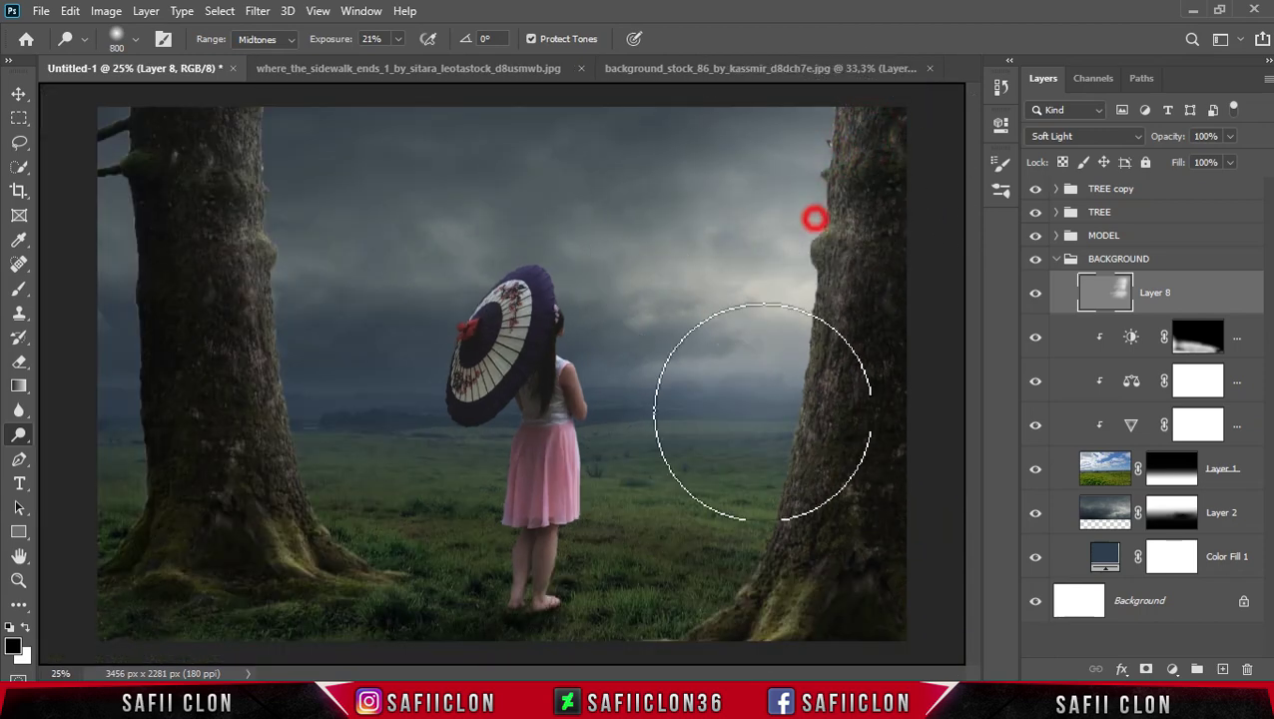
pyautogui.press('[')
pyautogui.press('[')
pyautogui.press('[')
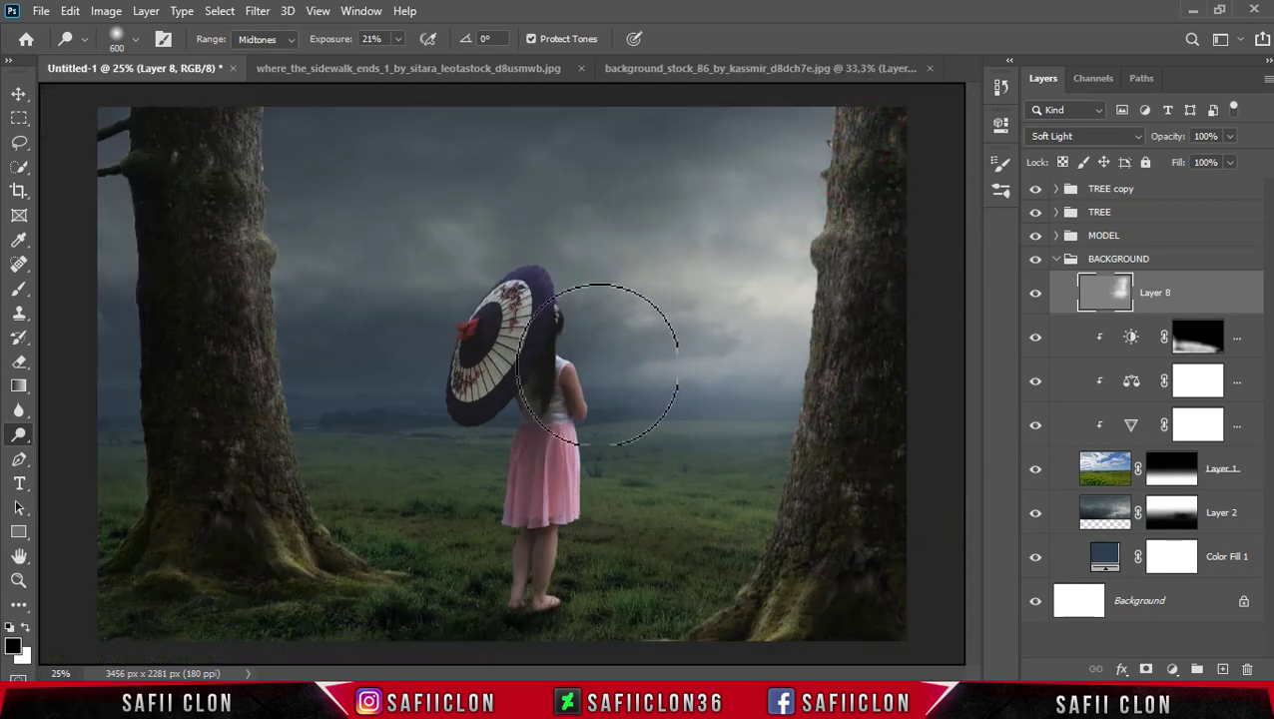
pyautogui.moveTo(816, 330)
pyautogui.mouseDown()
pyautogui.moveTo(828, 409)
pyautogui.moveTo(840, 411)
pyautogui.mouseUp()
pyautogui.press(']')
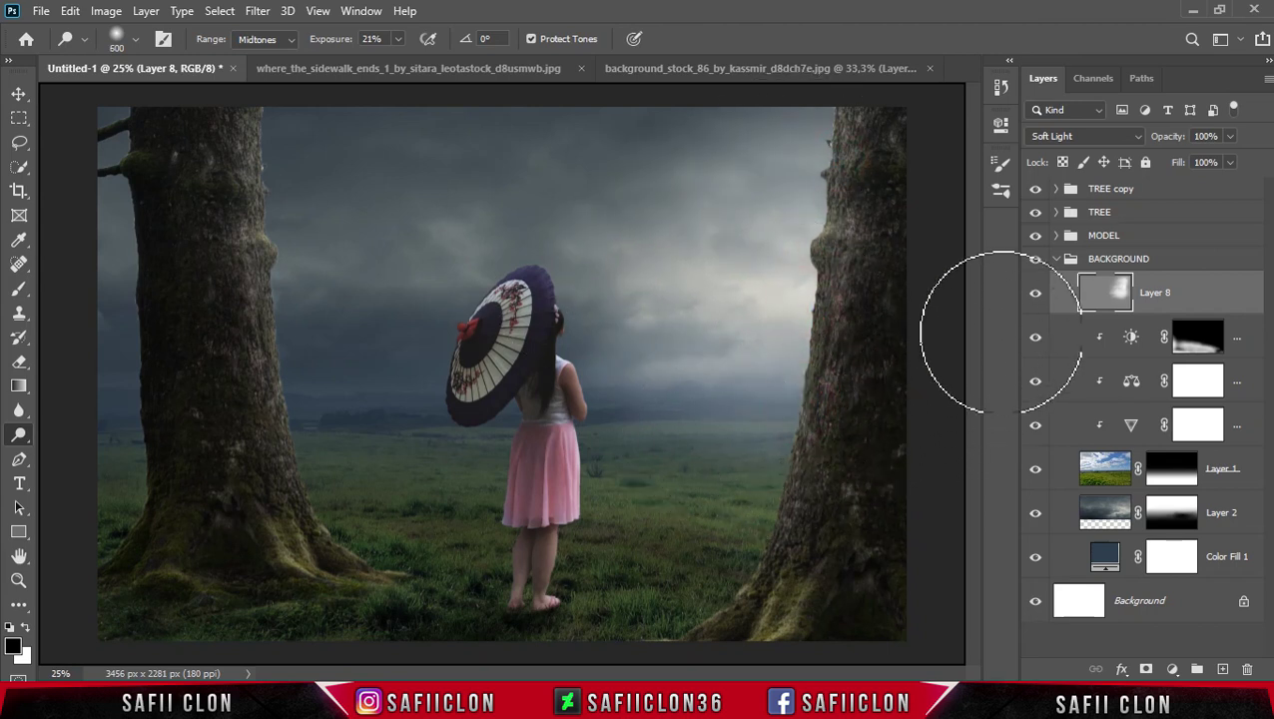
# Compare Layer 8 on and off, keep it visible, and collapse the BACKGROUND group
pyautogui.click(1036, 299)
pyautogui.click(1036, 300)
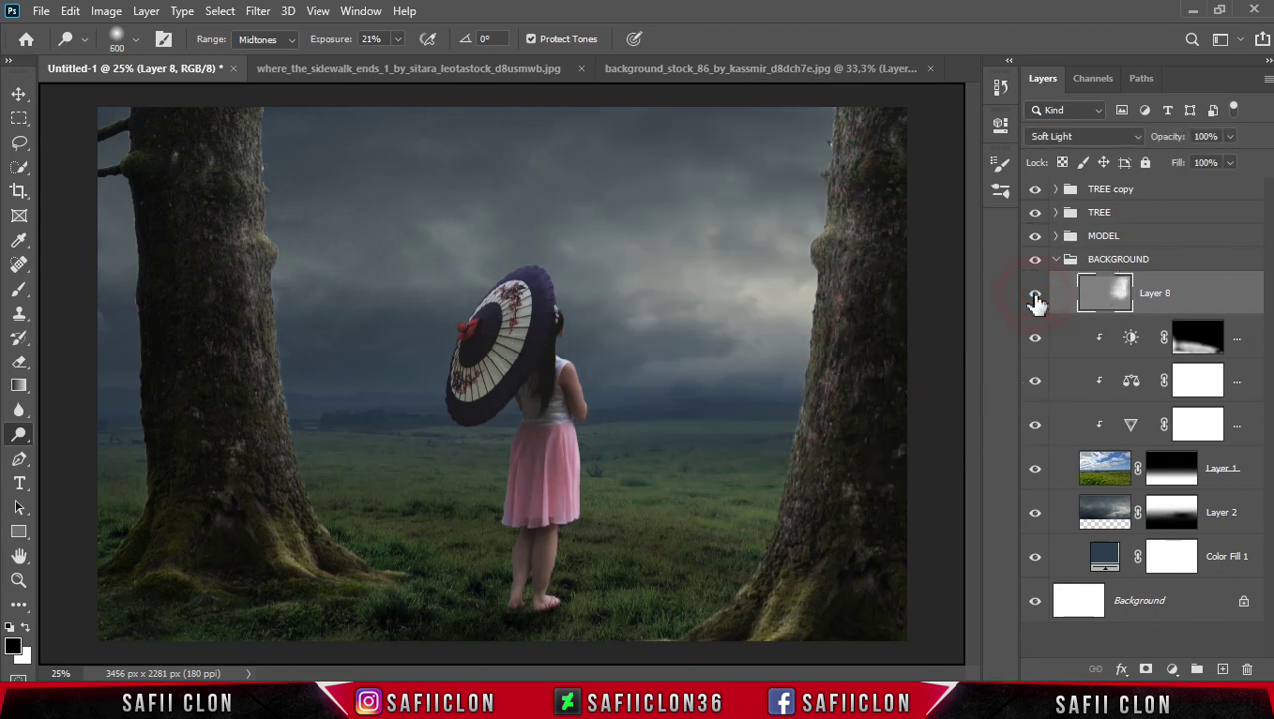
pyautogui.click(1036, 299)
pyautogui.click(1036, 300)
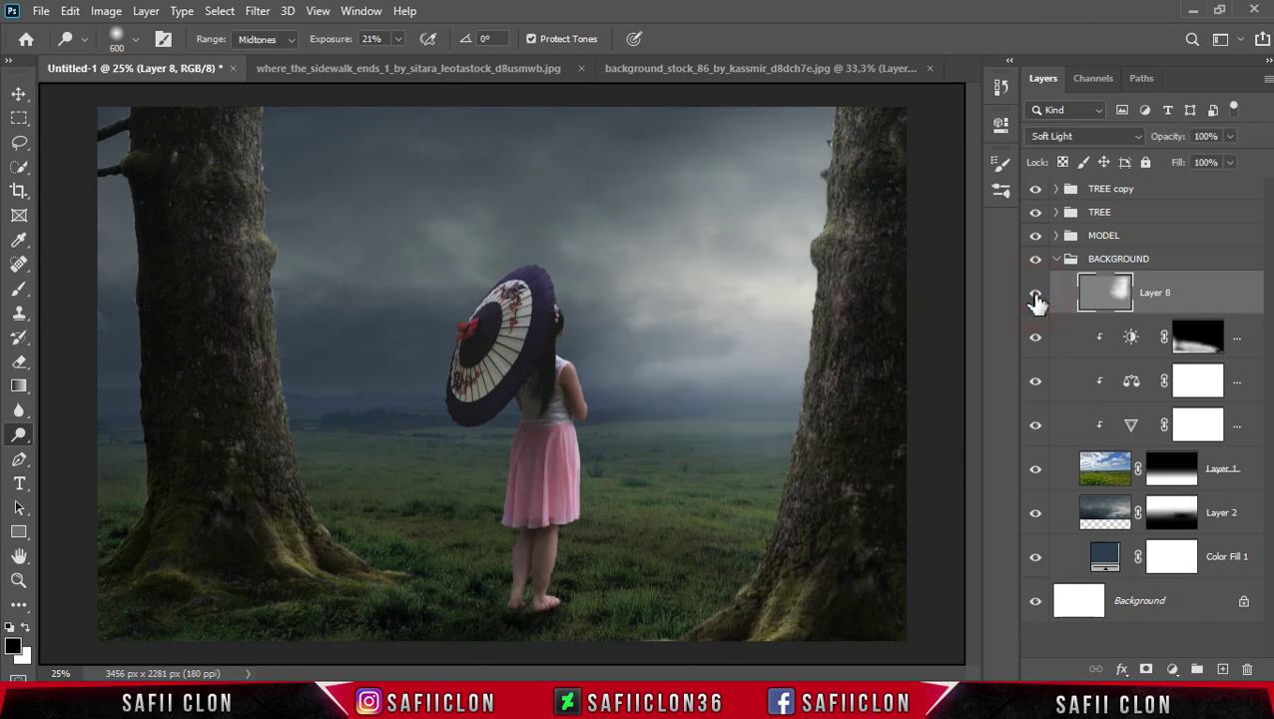
pyautogui.click(1060, 261)
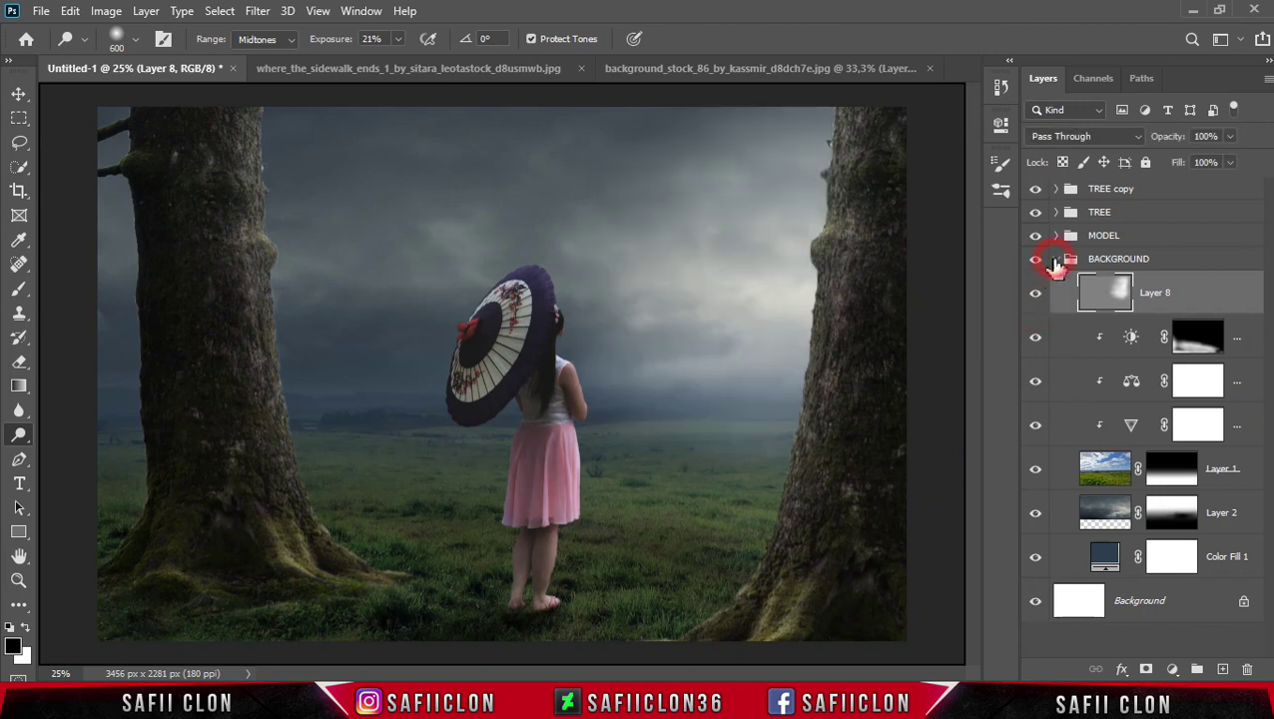
pyautogui.click(1055, 259)
pyautogui.click(1143, 191)
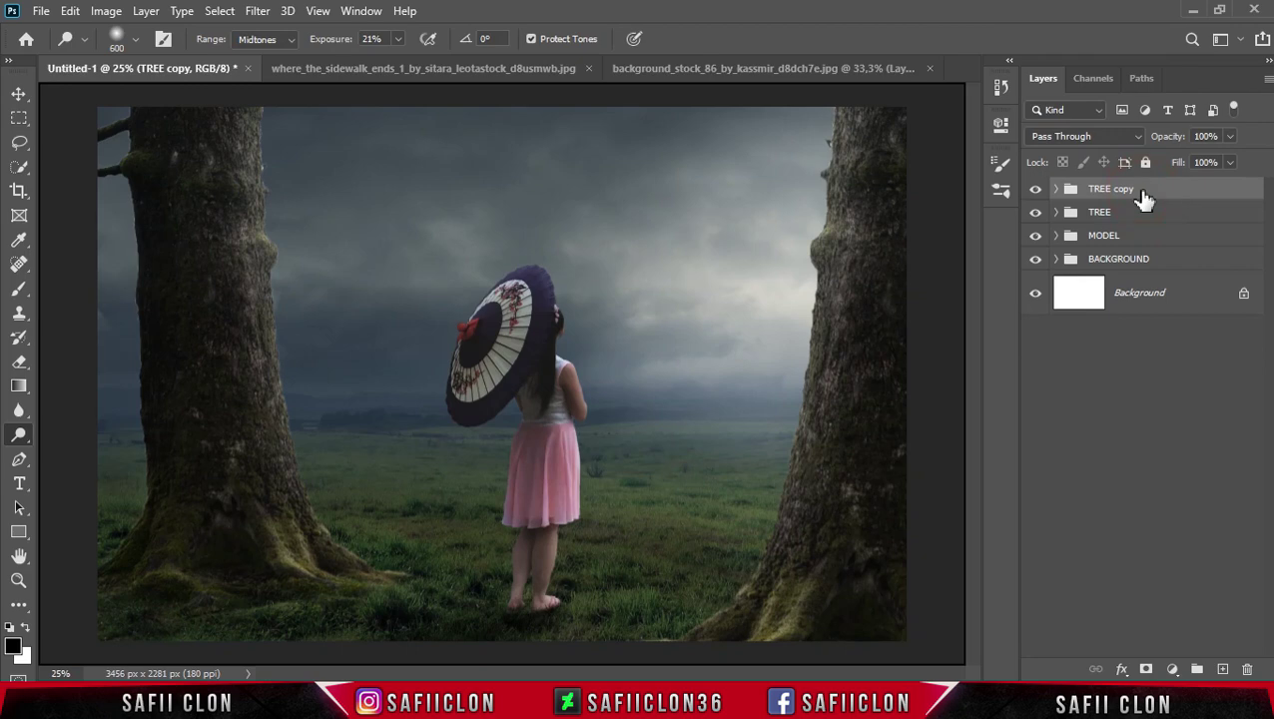
# Group TREE copy and TREE into one group named TREE, then add empty Layer 9
pyautogui.keyDown('shift'); pyautogui.click(1163, 216); pyautogui.keyUp('shift')
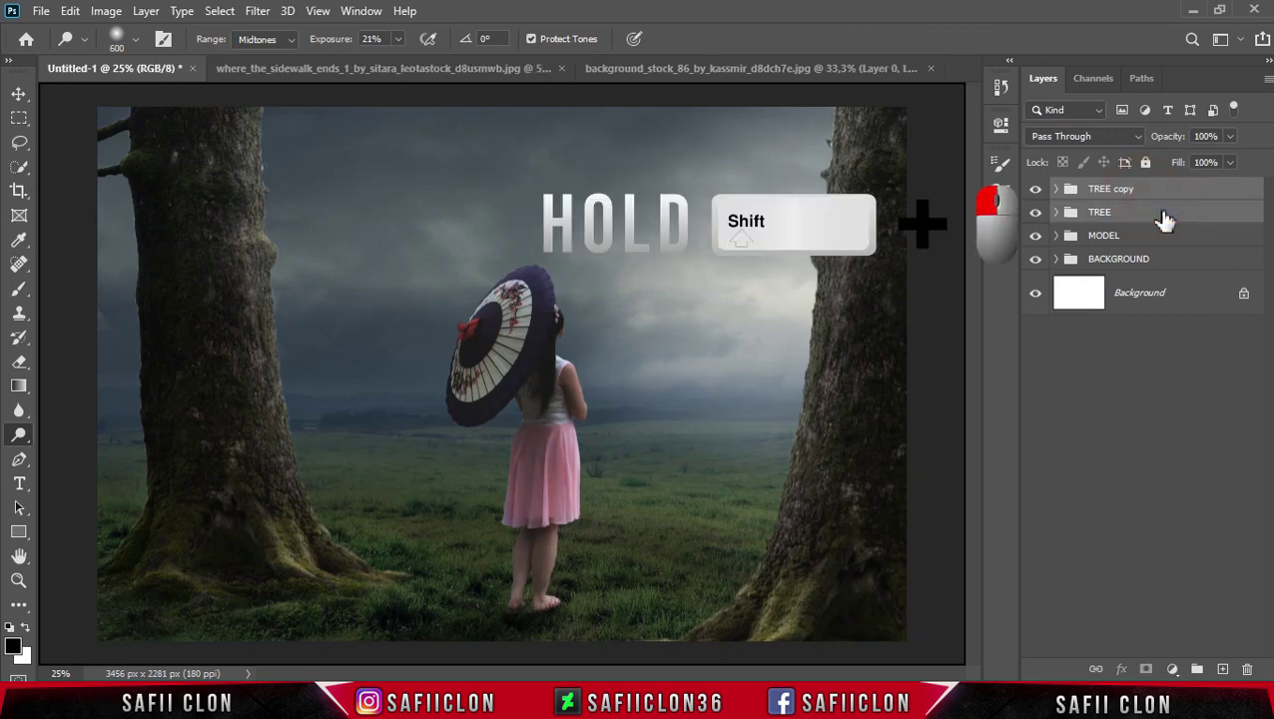
pyautogui.rightClick(1148, 213)
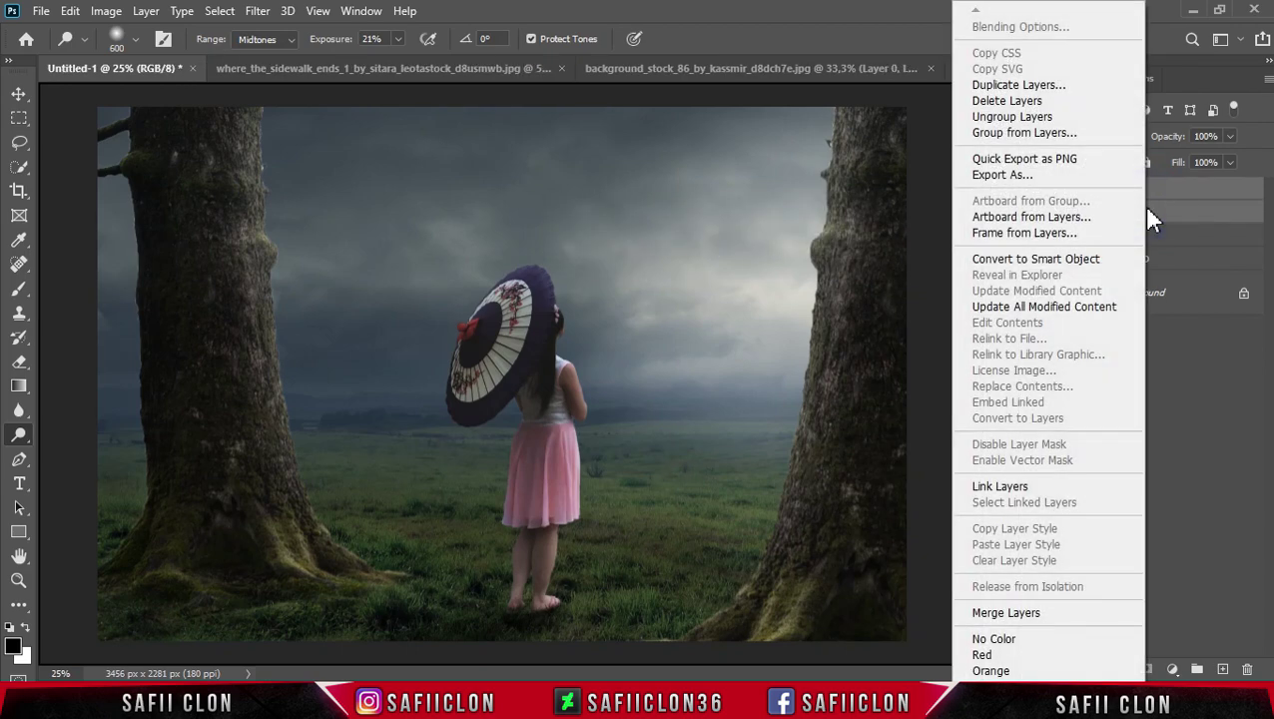
pyautogui.click(1018, 135)
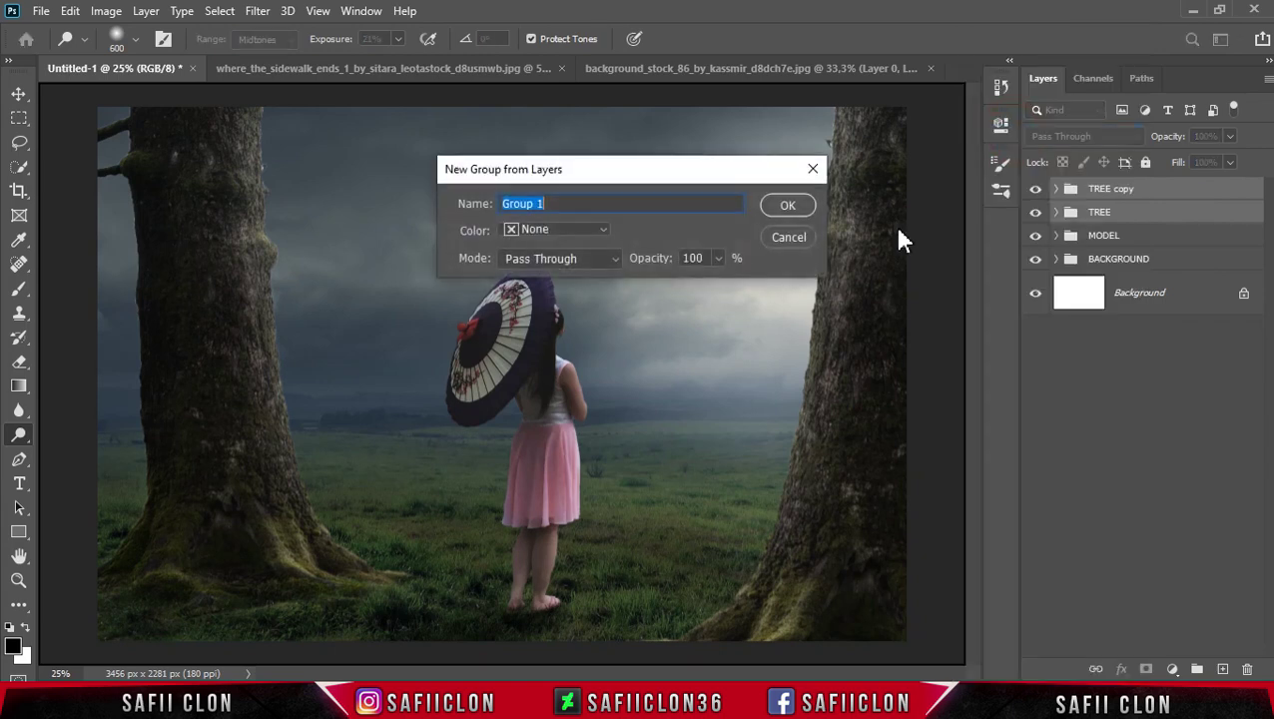
pyautogui.write('TREE')
pyautogui.click(786, 207)
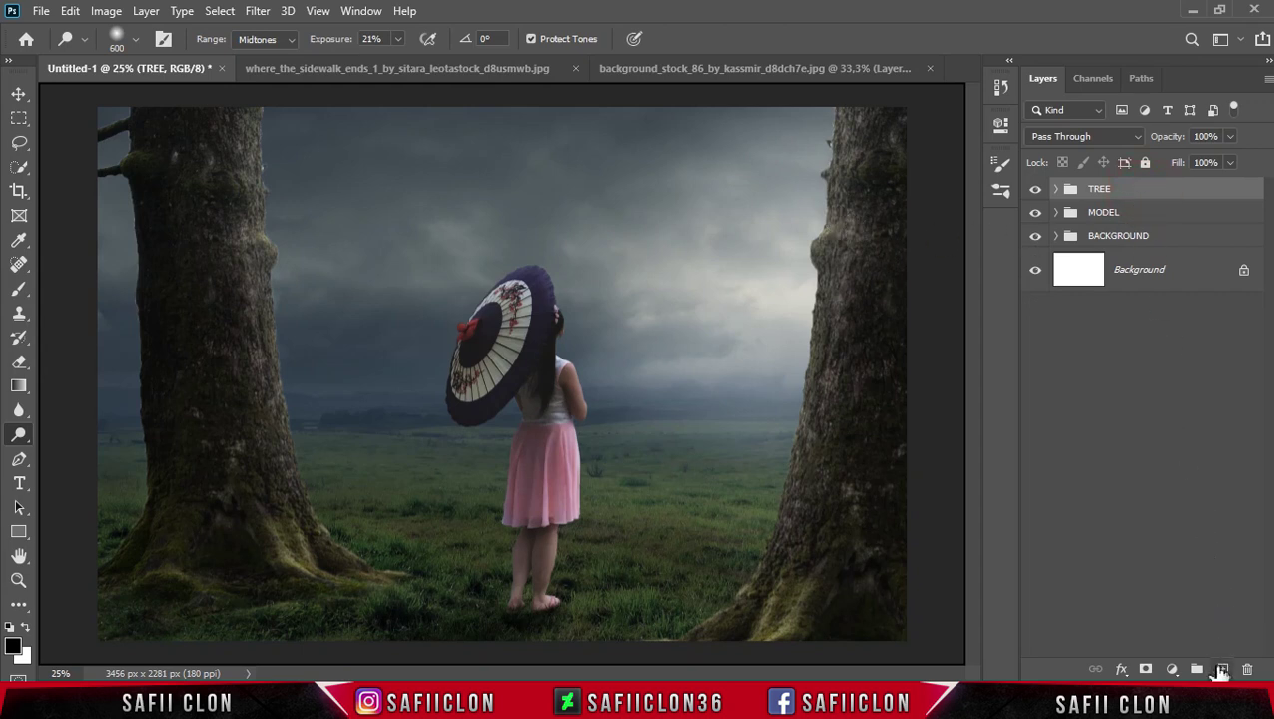
pyautogui.click(1221, 668)
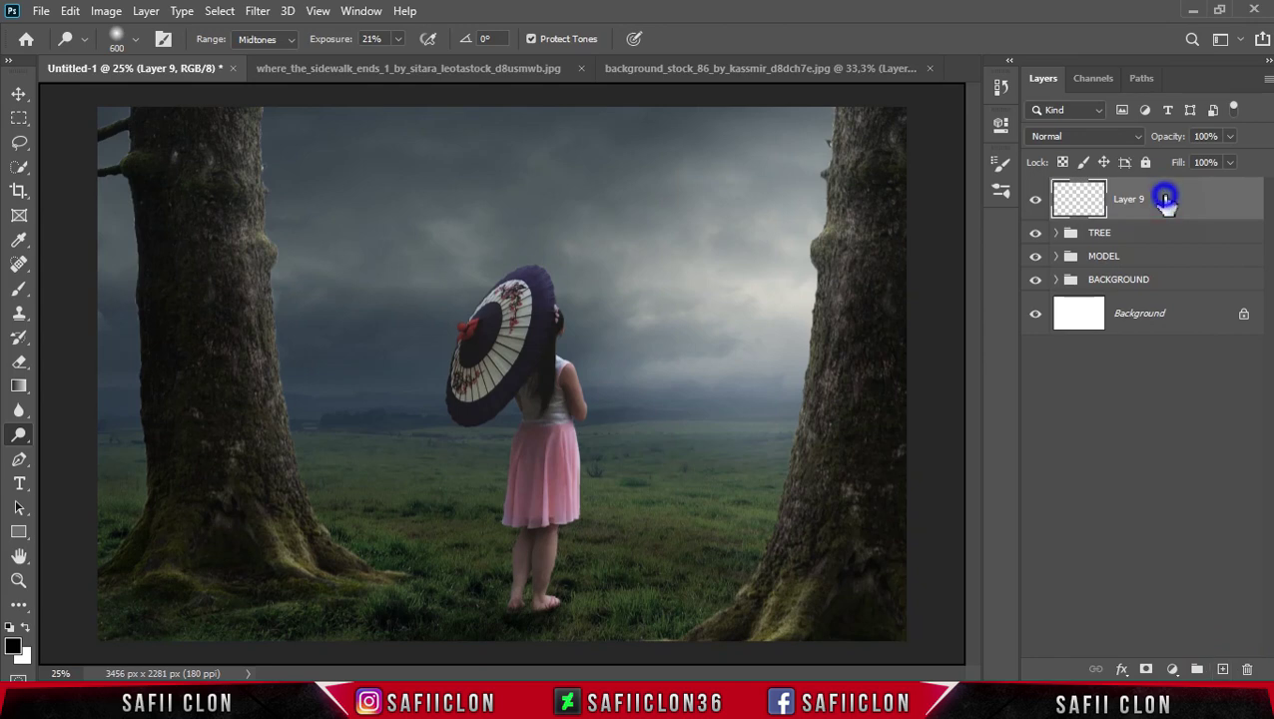
# Clip Layer 9 to TREE and set a soft round white brush at 11% opacity, 300 px
pyautogui.rightClick(1164, 200)
pyautogui.click(964, 359)
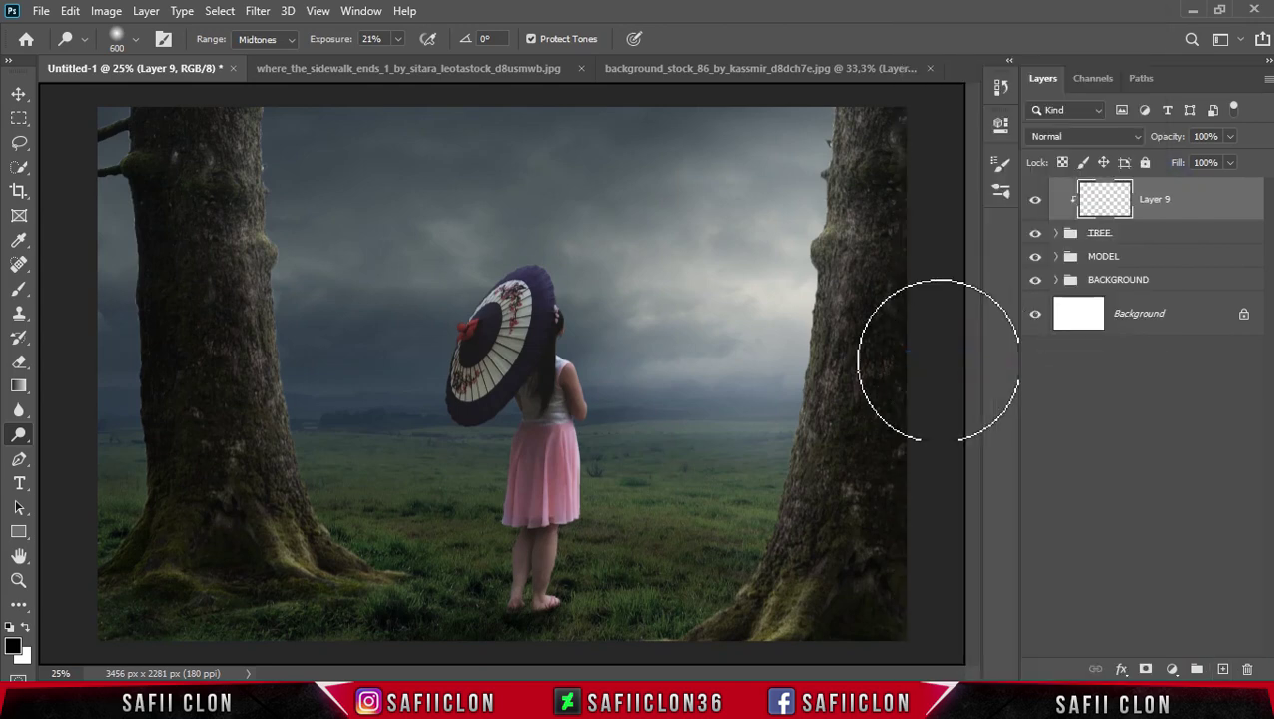
pyautogui.rightClick(20, 290)
pyautogui.click(89, 289)
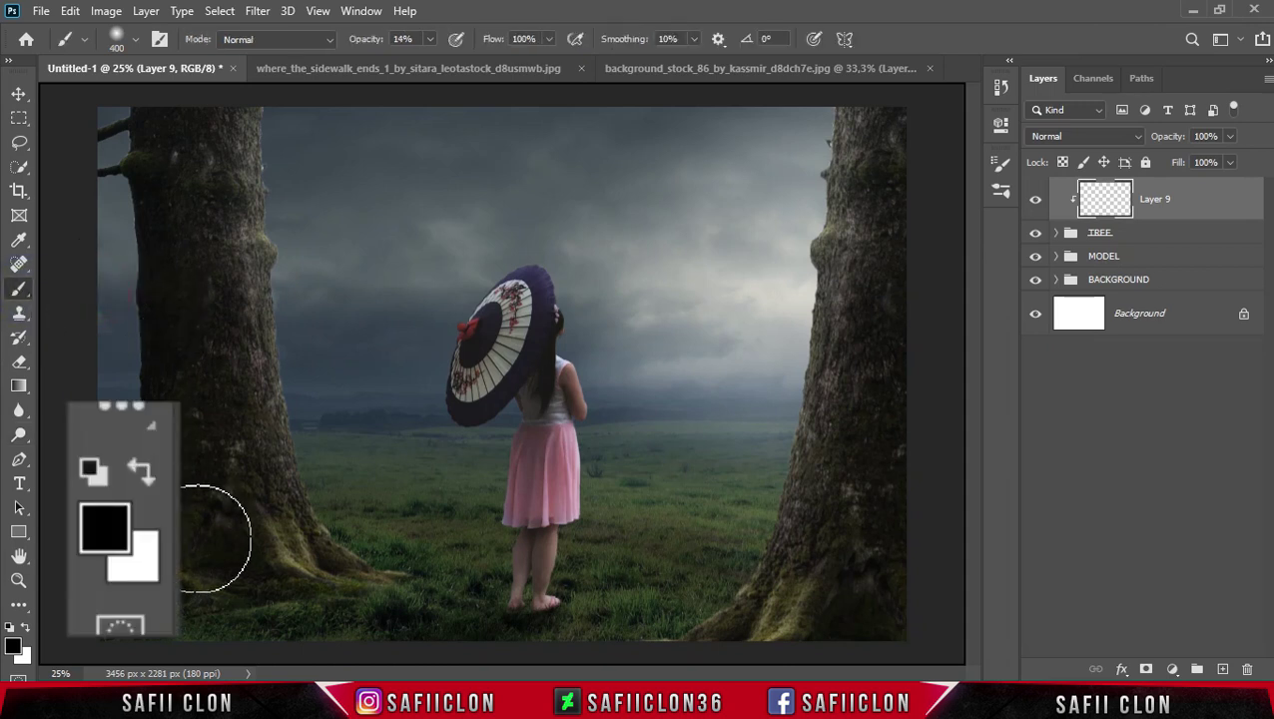
pyautogui.click(25, 627)
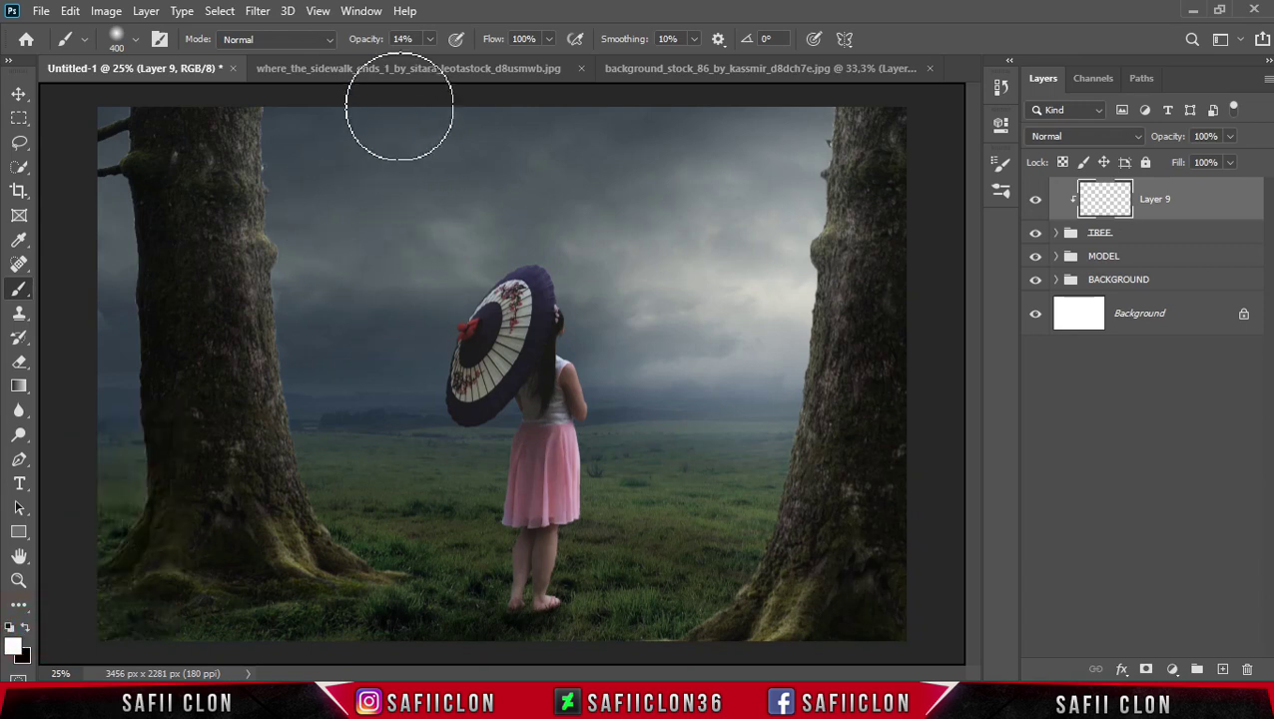
pyautogui.click(429, 39)
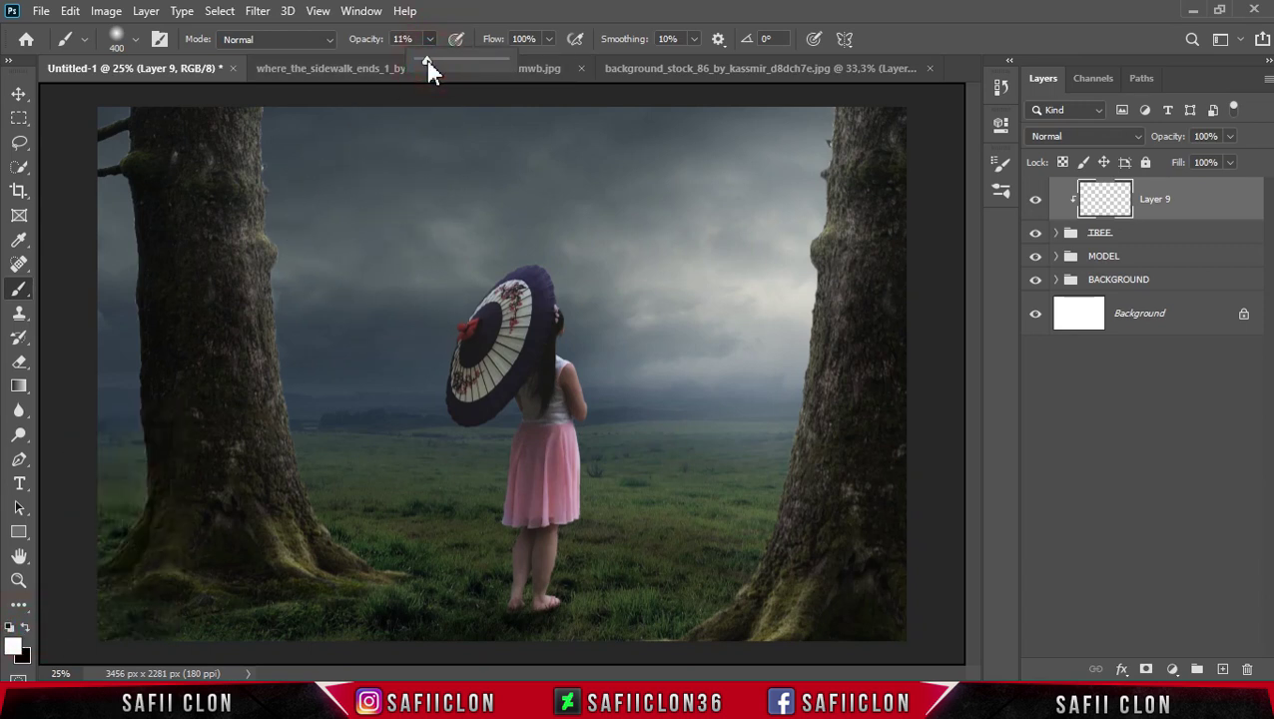
pyautogui.click(177, 66)
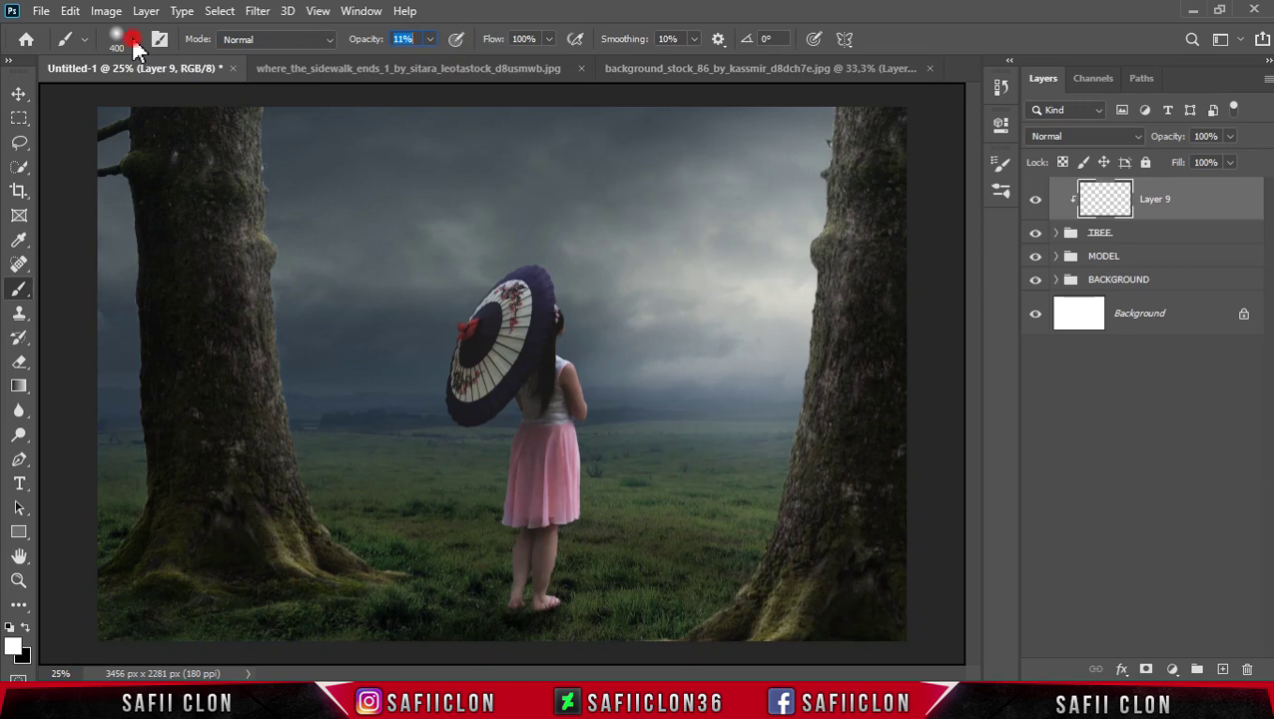
pyautogui.click(133, 39)
pyautogui.click(114, 247)
pyautogui.moveTo(210, 100); pyautogui.dragTo(214, 101)
pyautogui.click(142, 45)
pyautogui.press('[')
pyautogui.press('[')
pyautogui.press('[')
pyautogui.press('[')
pyautogui.press('[')
pyautogui.press('[')
pyautogui.press('[')
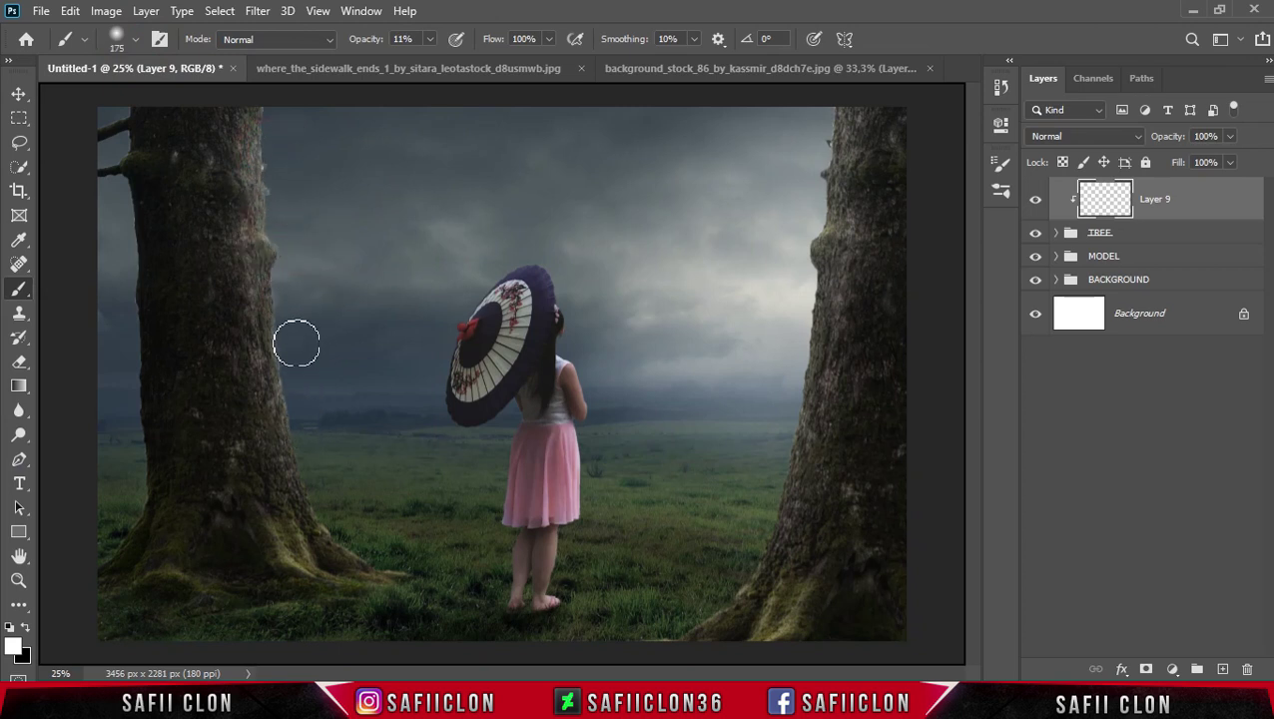
# Paint white shading down the right trunk edge
pyautogui.moveTo(812, 130)
pyautogui.mouseDown()
pyautogui.moveTo(809, 220)
pyautogui.moveTo(784, 288)
pyautogui.moveTo(794, 316)
pyautogui.moveTo(812, 193)
pyautogui.mouseUp()
pyautogui.click(795, 354)
pyautogui.press('[')
pyautogui.moveTo(807, 269); pyautogui.dragTo(779, 451)
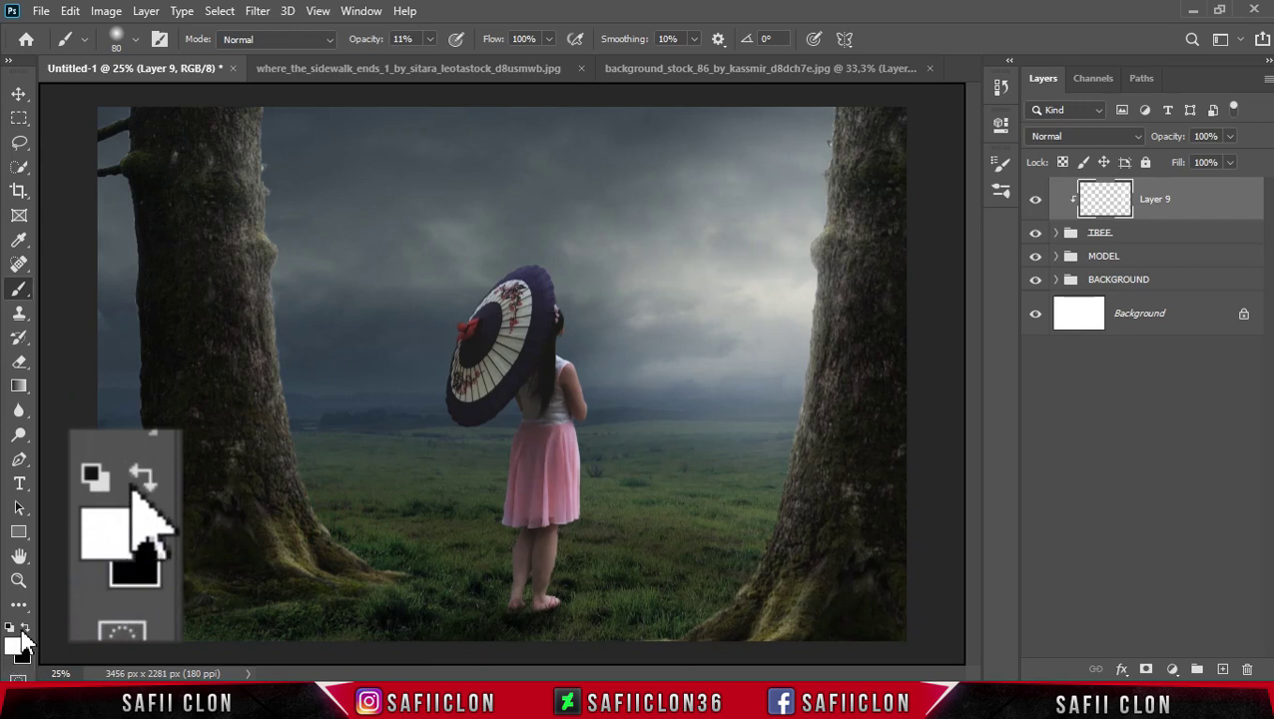
# Paint black shading along the left tree's base, edge and top
pyautogui.click(24, 628)
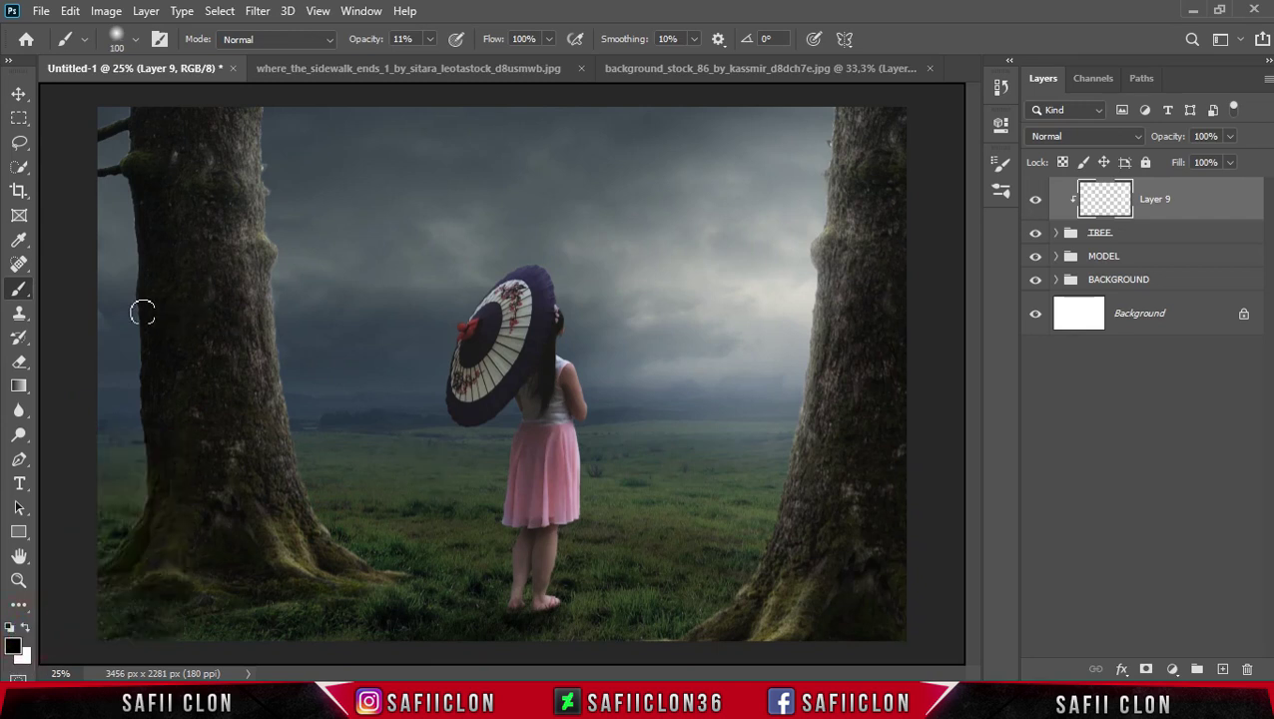
pyautogui.press(']')
pyautogui.click(125, 420)
pyautogui.click(106, 562)
pyautogui.click(120, 293)
pyautogui.press('[')
pyautogui.press('[')
pyautogui.click(102, 136)
pyautogui.click(130, 94)
# Darken the right trunk's base, middle and top with a 500 px black brush
pyautogui.press(']')
pyautogui.press(']')
pyautogui.press(']')
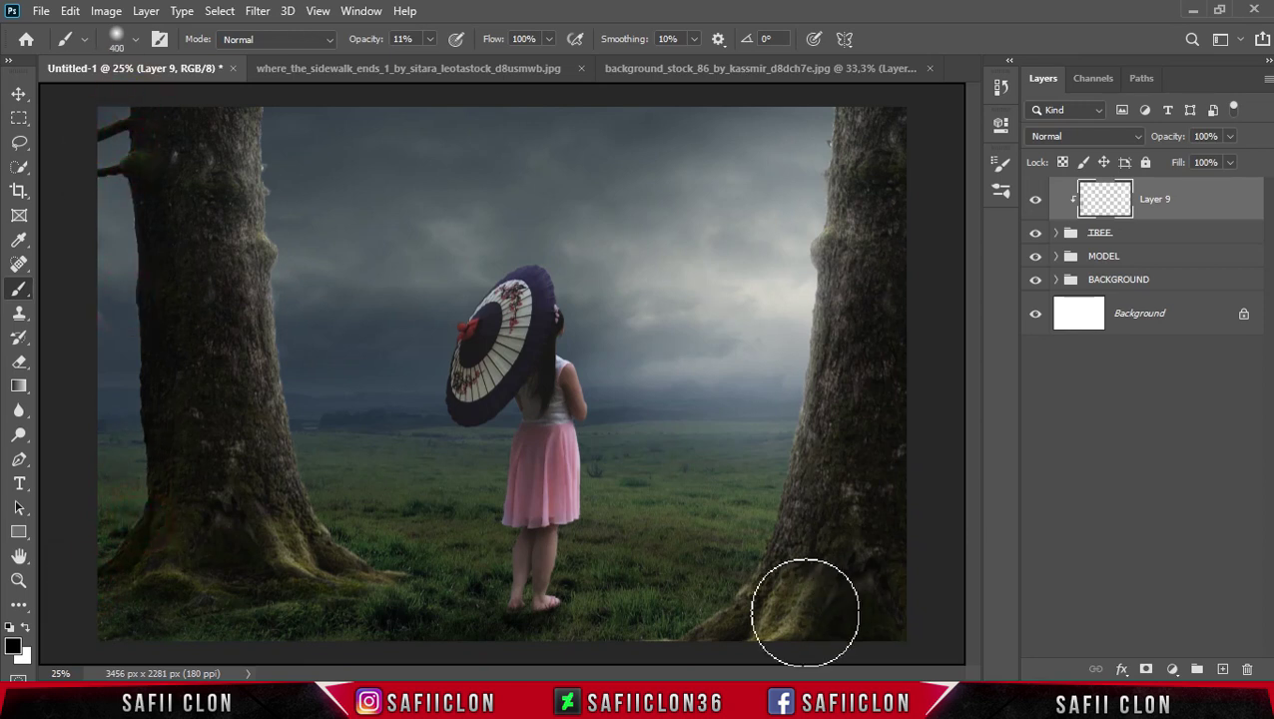
pyautogui.click(903, 587)
pyautogui.click(852, 597)
pyautogui.click(906, 125)
pyautogui.click(852, 440)
pyautogui.click(864, 611)
# Compare Layer 9, then add an empty Layer 10 above Curves 1 in the MODEL group
pyautogui.click(1035, 202)
pyautogui.click(1035, 202)
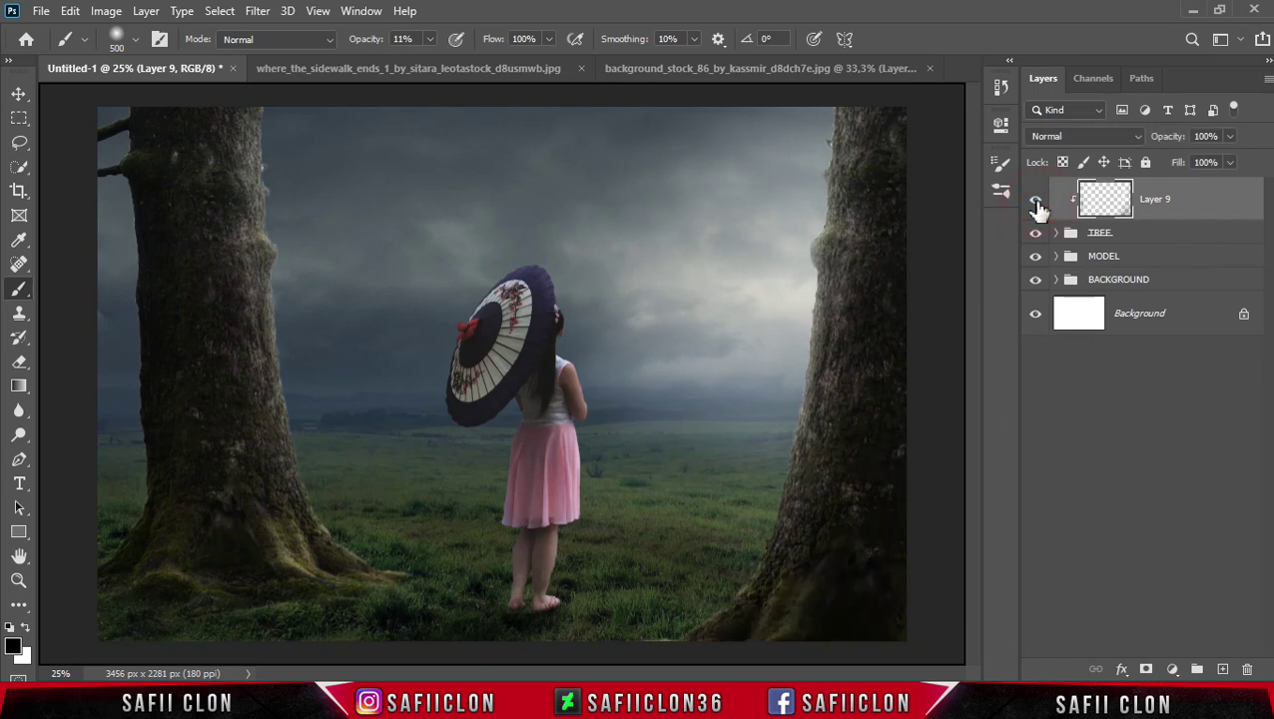
pyautogui.click(1098, 257)
pyautogui.click(1055, 256)
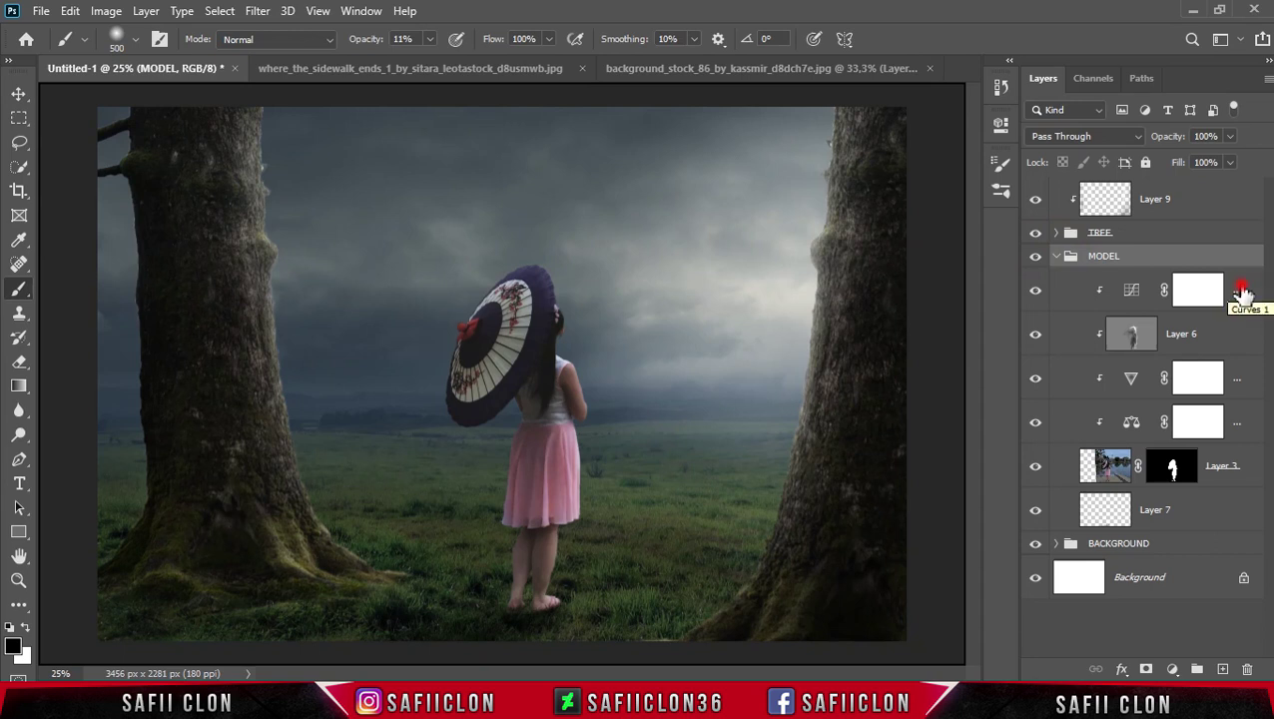
pyautogui.click(1240, 289)
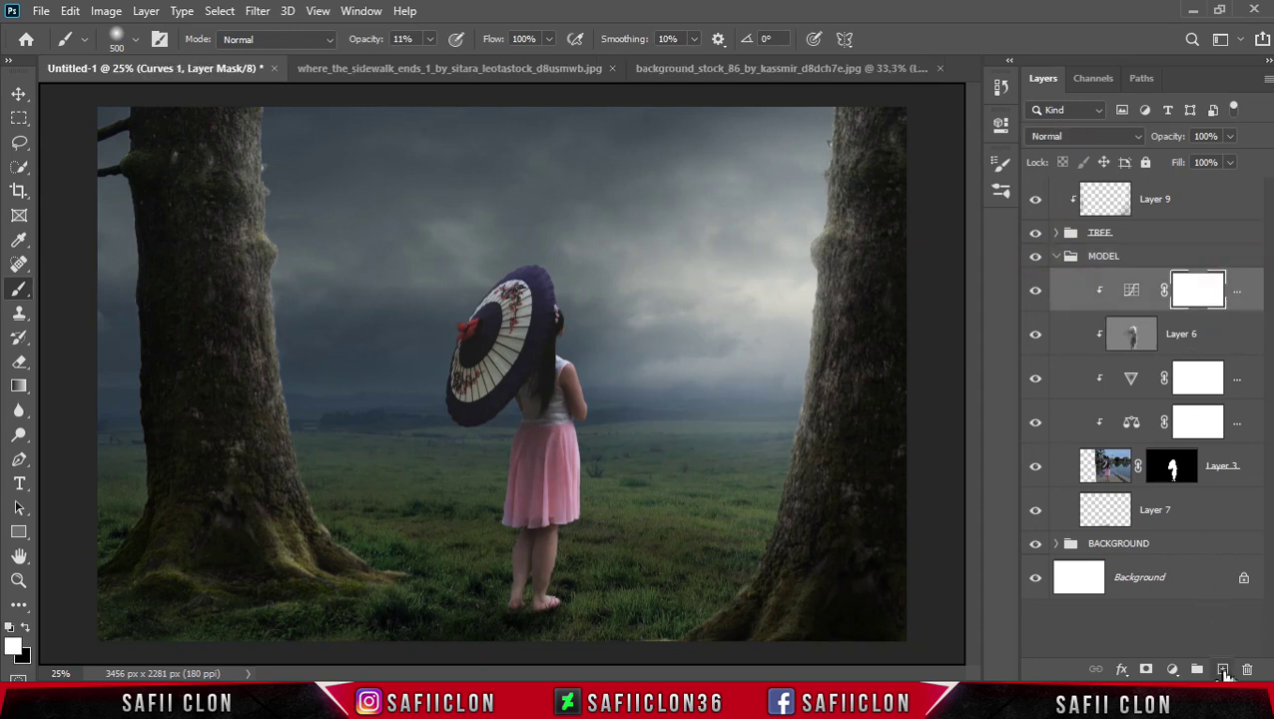
pyautogui.click(1223, 669)
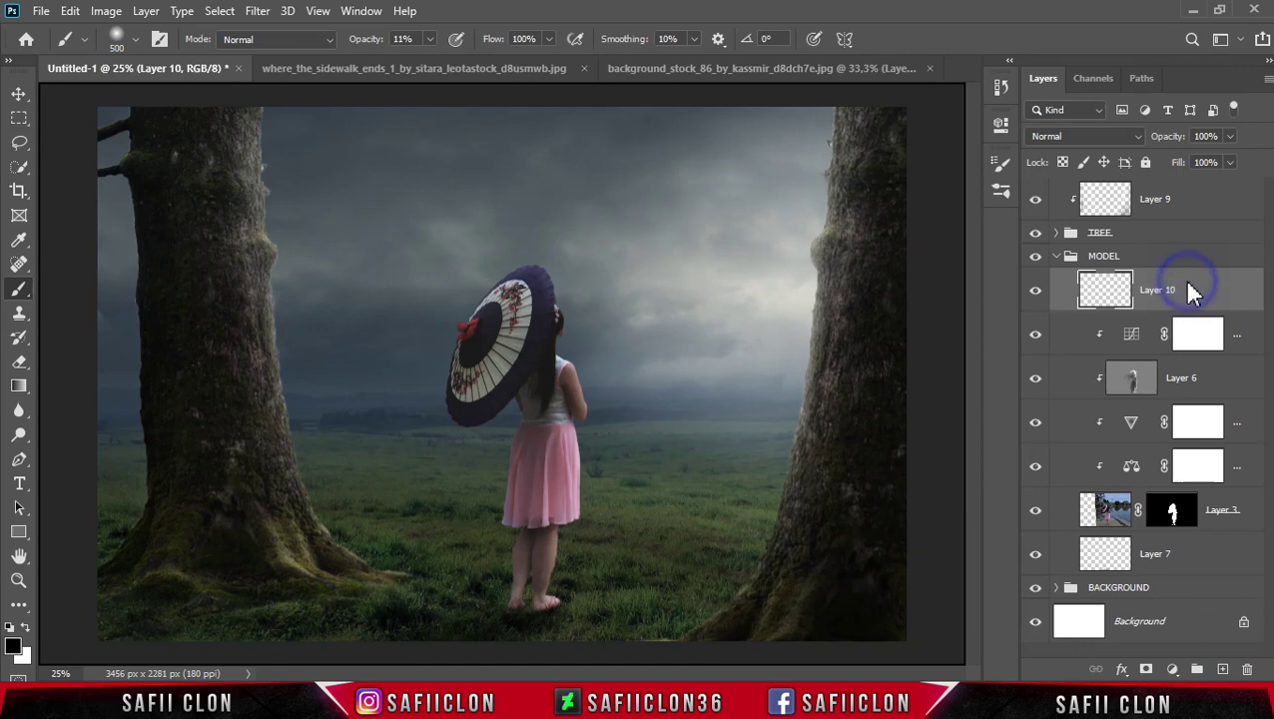
# Clip Layer 10 to the layer below and paint black shading over the girl and parasol
pyautogui.rightClick(1188, 284)
pyautogui.click(998, 359)
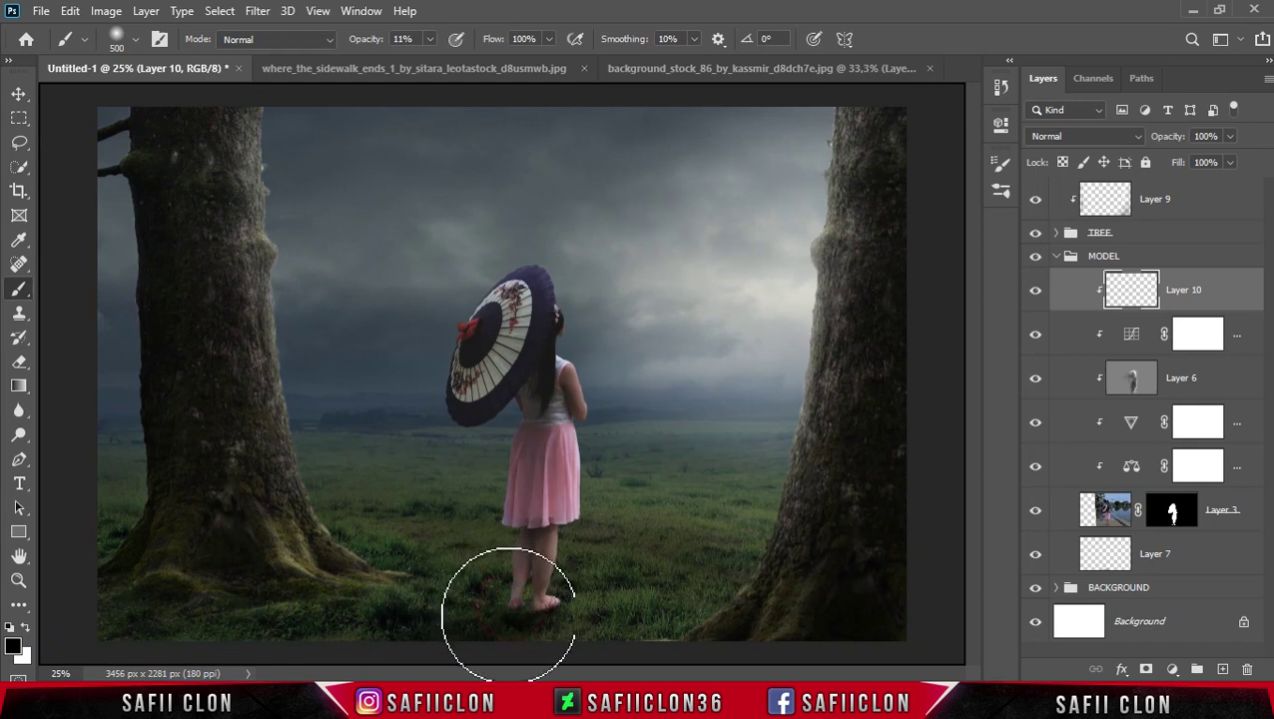
pyautogui.moveTo(507, 612); pyautogui.dragTo(551, 615)
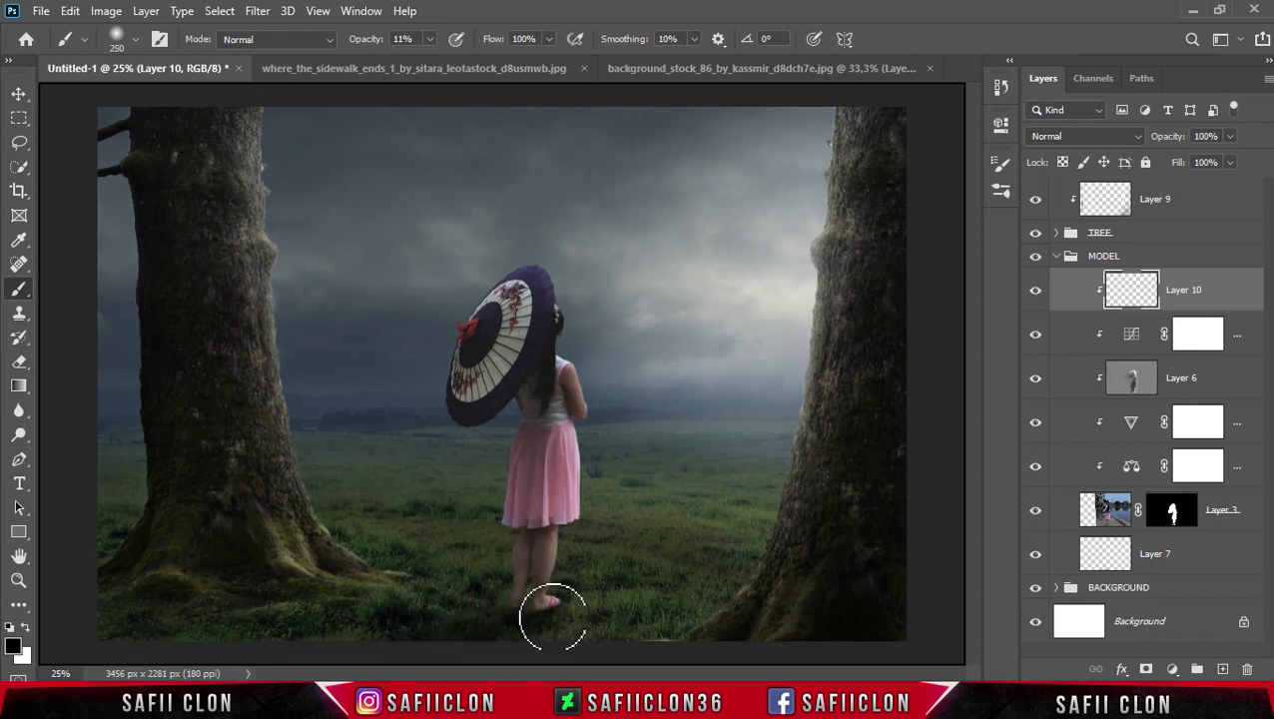
pyautogui.moveTo(501, 579); pyautogui.dragTo(487, 544)
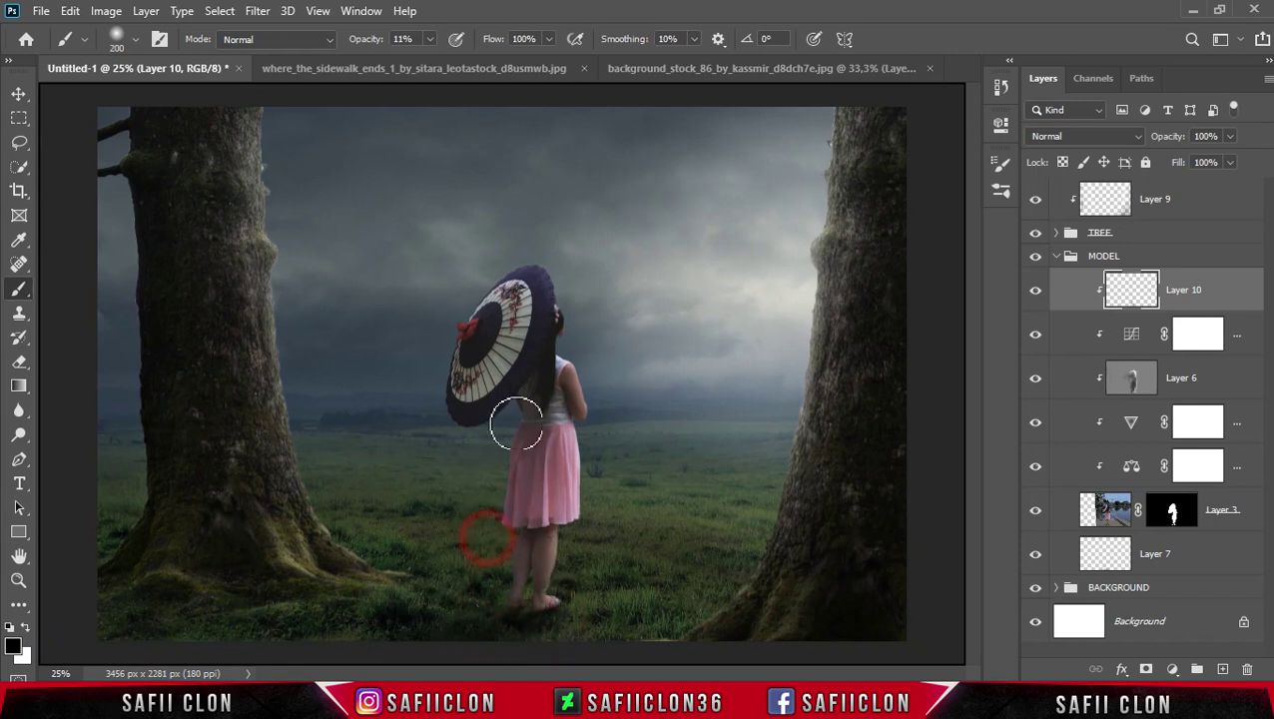
pyautogui.moveTo(520, 392)
pyautogui.mouseDown()
pyautogui.moveTo(489, 483)
pyautogui.moveTo(539, 542)
pyautogui.moveTo(517, 577)
pyautogui.mouseUp()
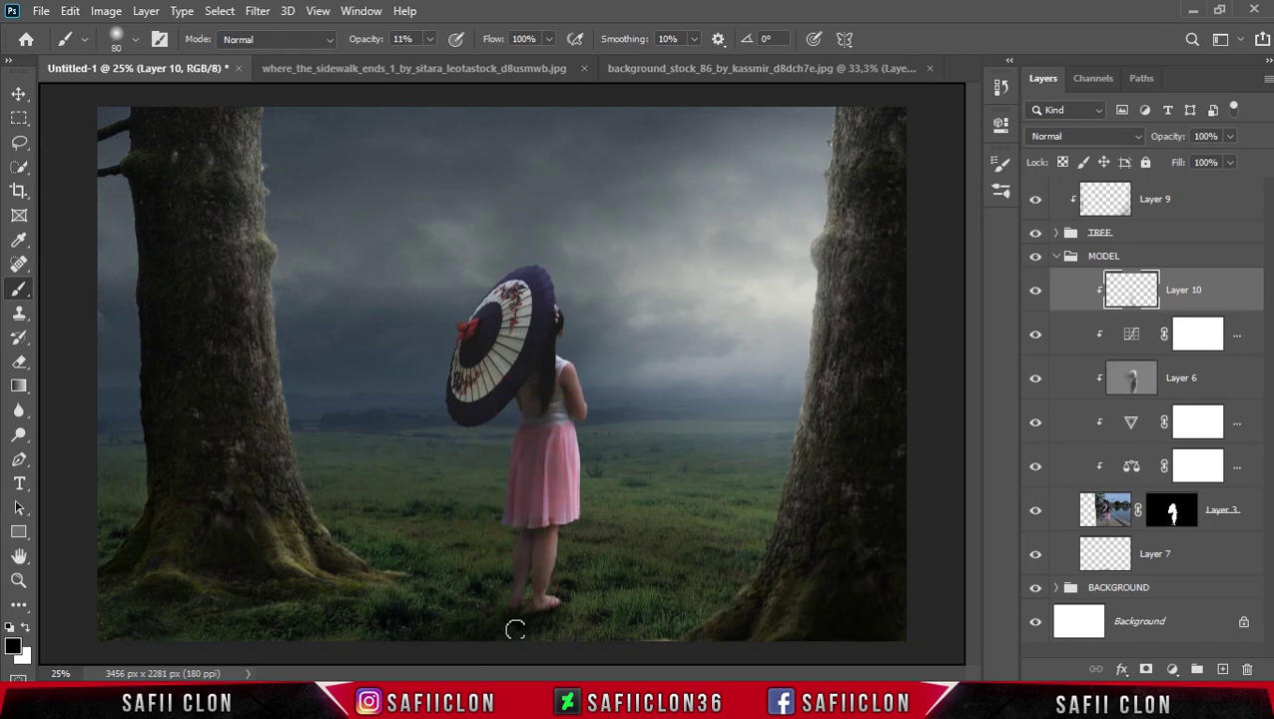
pyautogui.press(']')
pyautogui.press(']')
pyautogui.press(']')
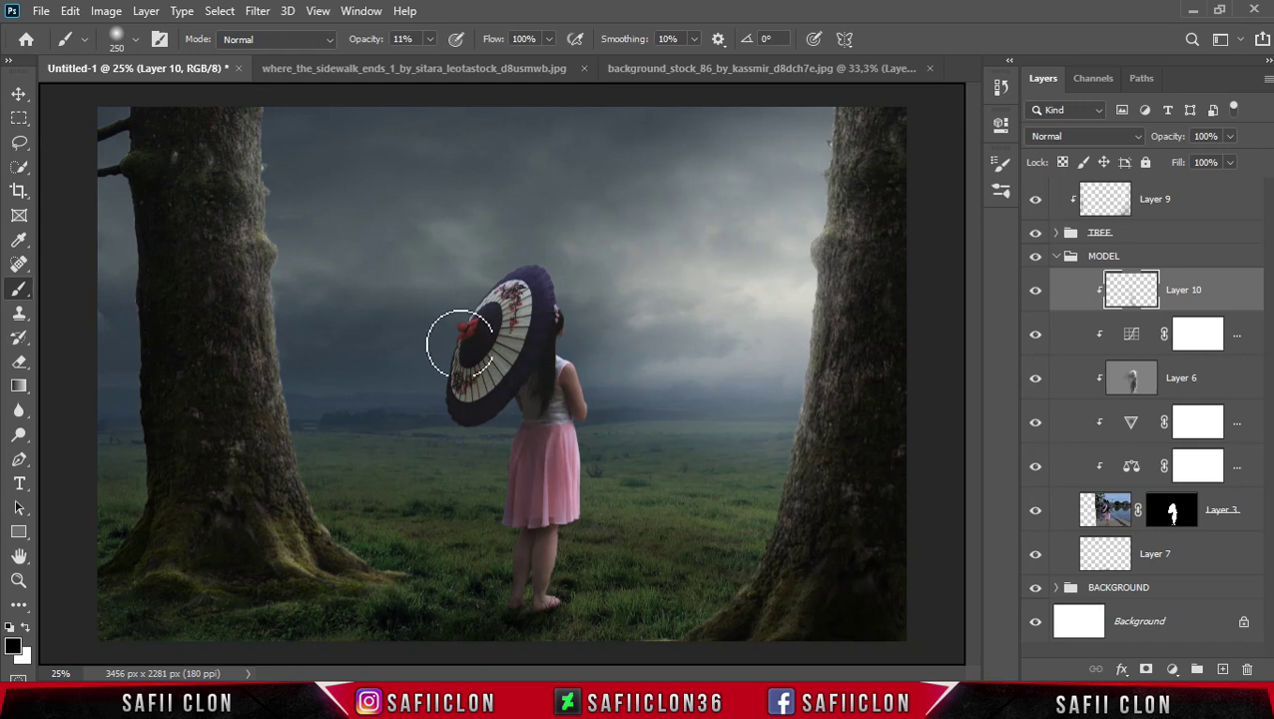
pyautogui.moveTo(544, 440); pyautogui.dragTo(586, 544)
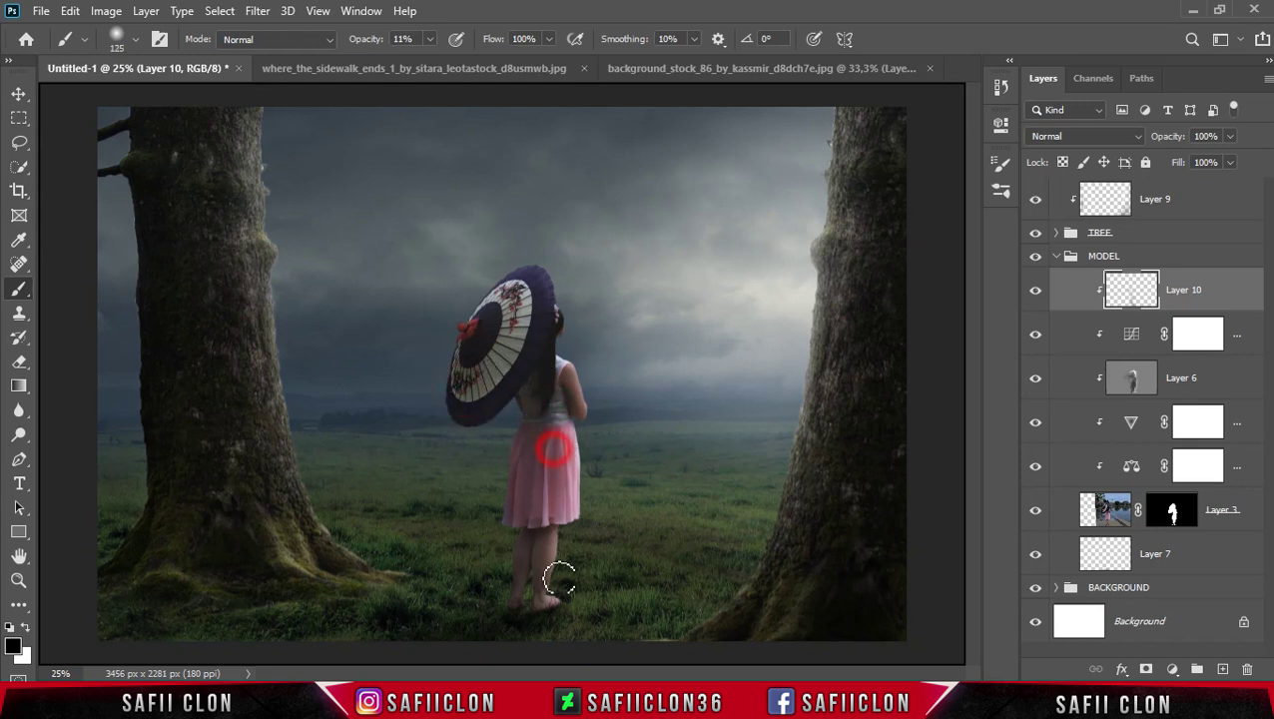
pyautogui.click(1035, 291)
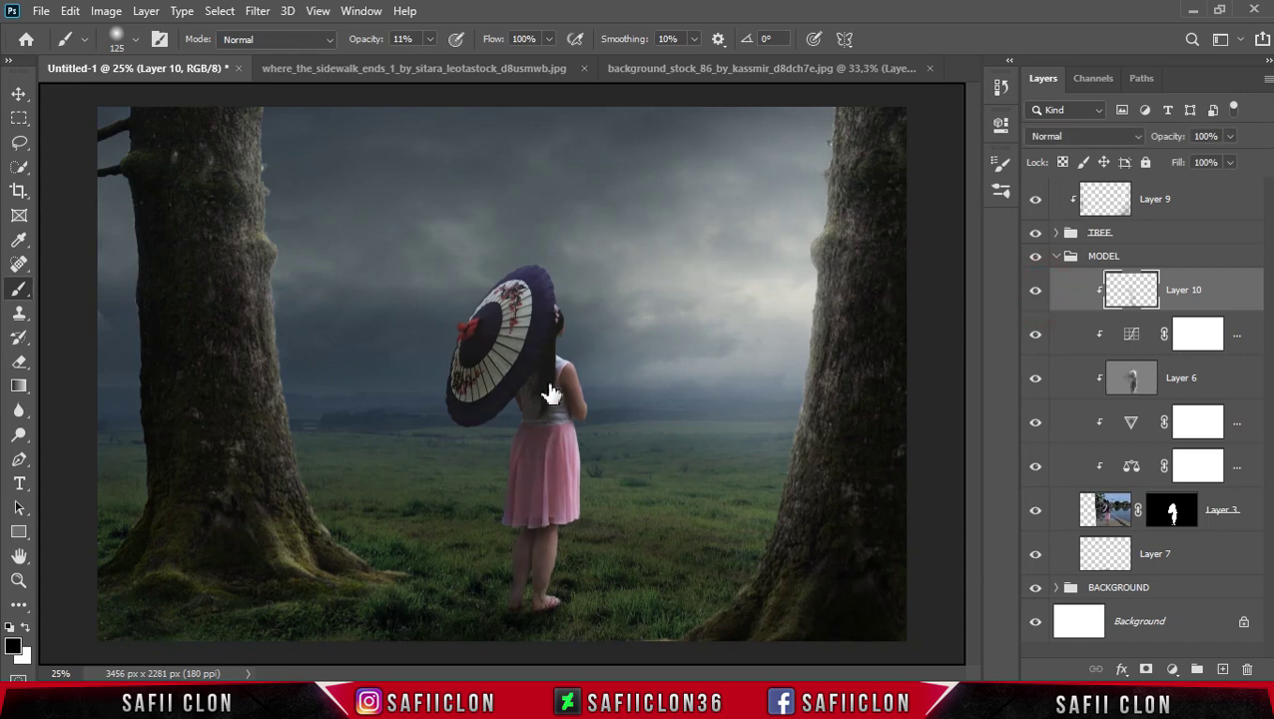
# Paint a white 90 px highlight near the girl's shoulder, compare, and collapse MODEL
pyautogui.click(27, 626)
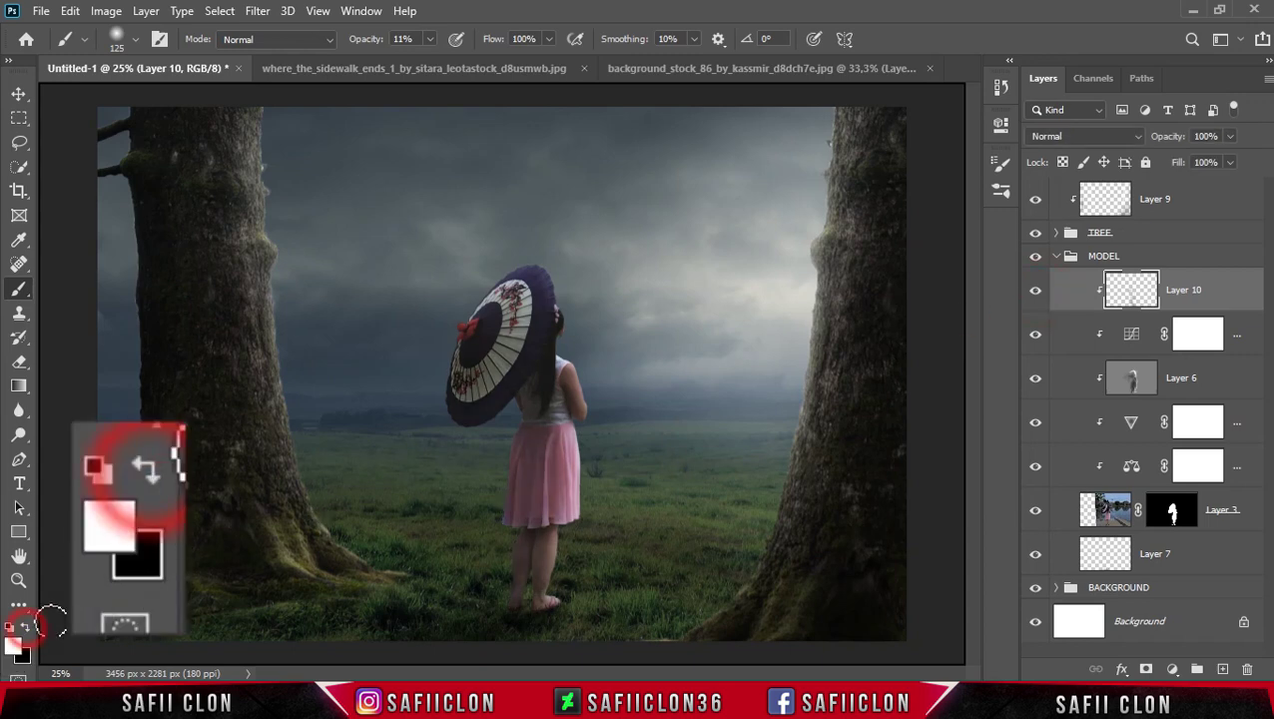
pyautogui.hotkey('ctrl', '+')
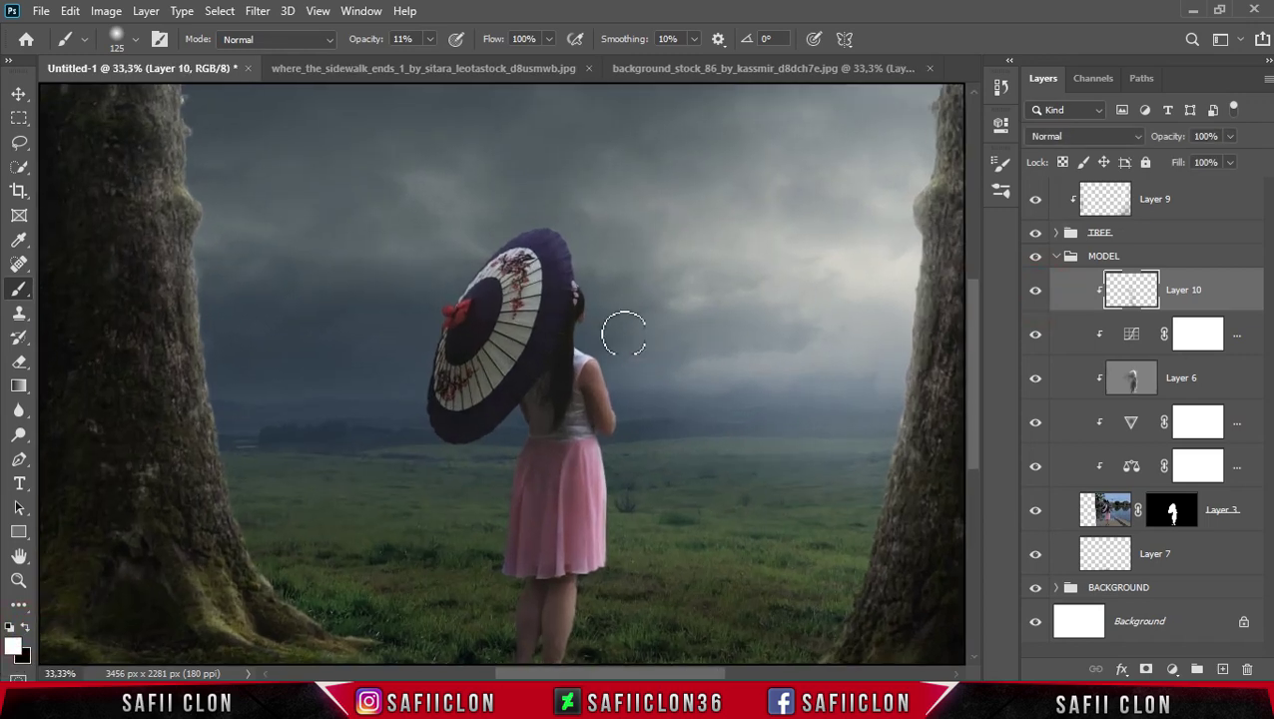
pyautogui.press('[')
pyautogui.press('[')
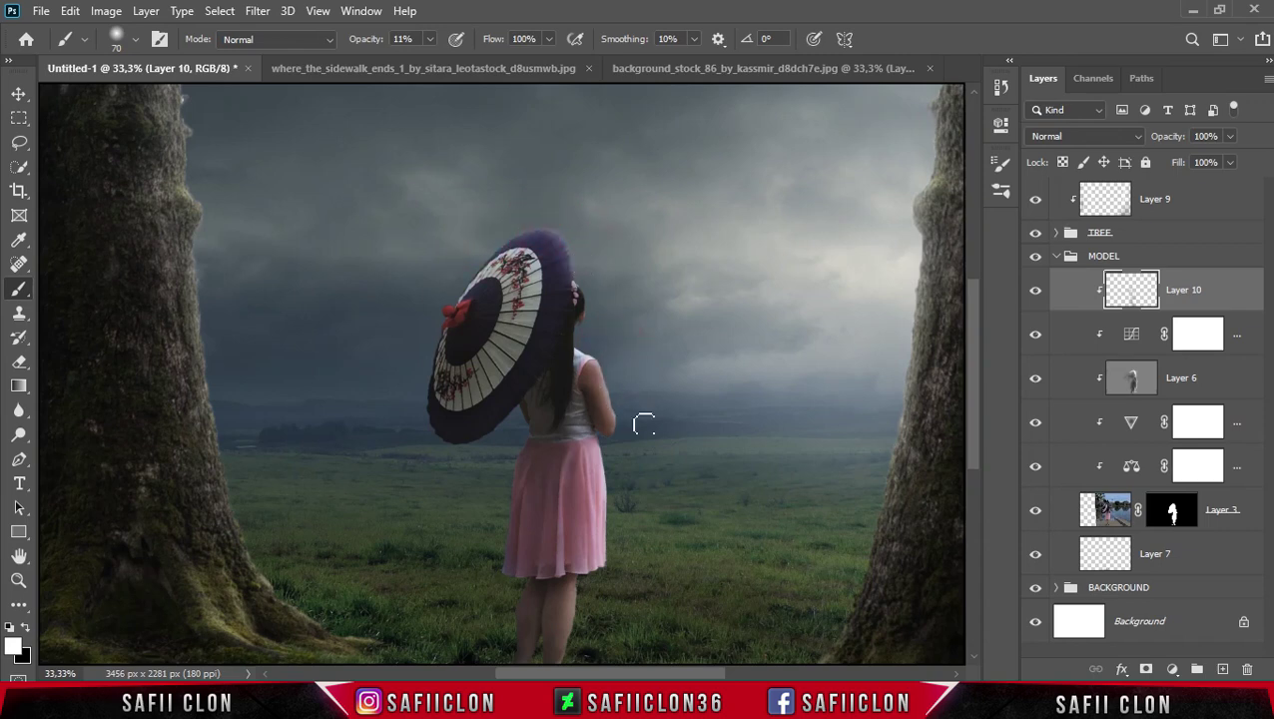
pyautogui.click(585, 340)
pyautogui.hotkey('ctrl', '-')
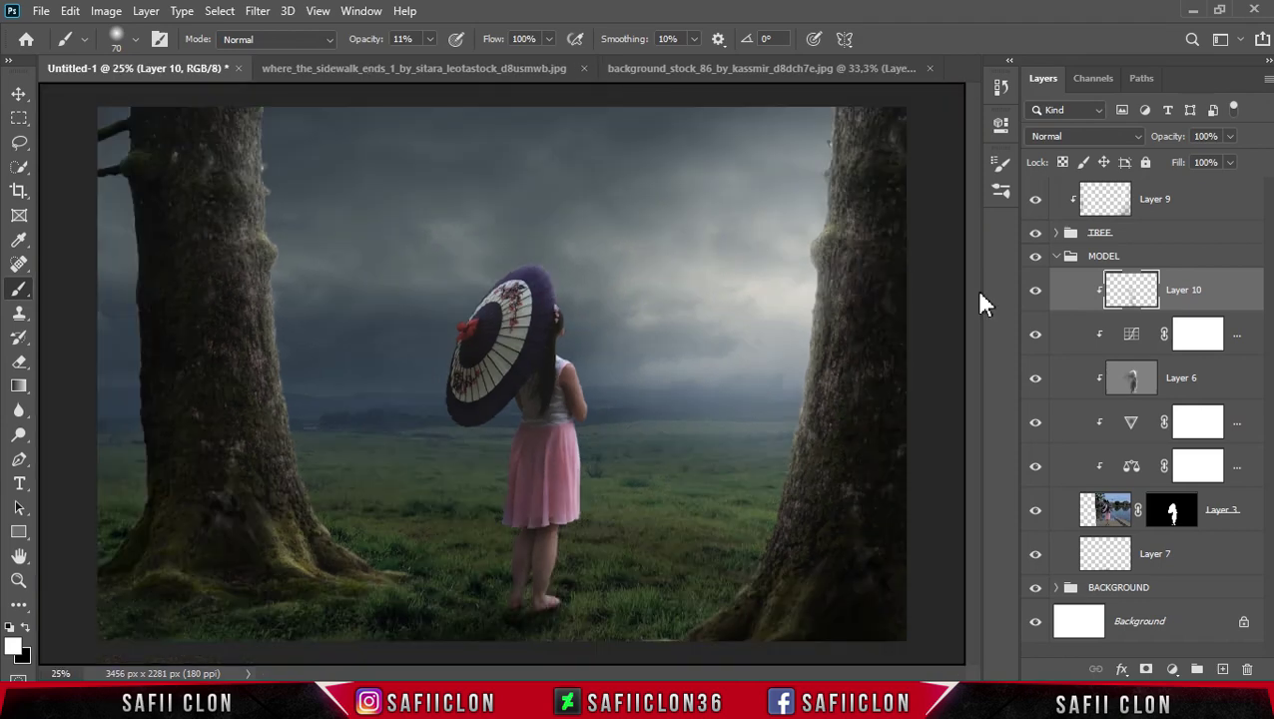
pyautogui.click(1038, 299)
pyautogui.click(1036, 291)
pyautogui.click(1036, 292)
pyautogui.click(1036, 292)
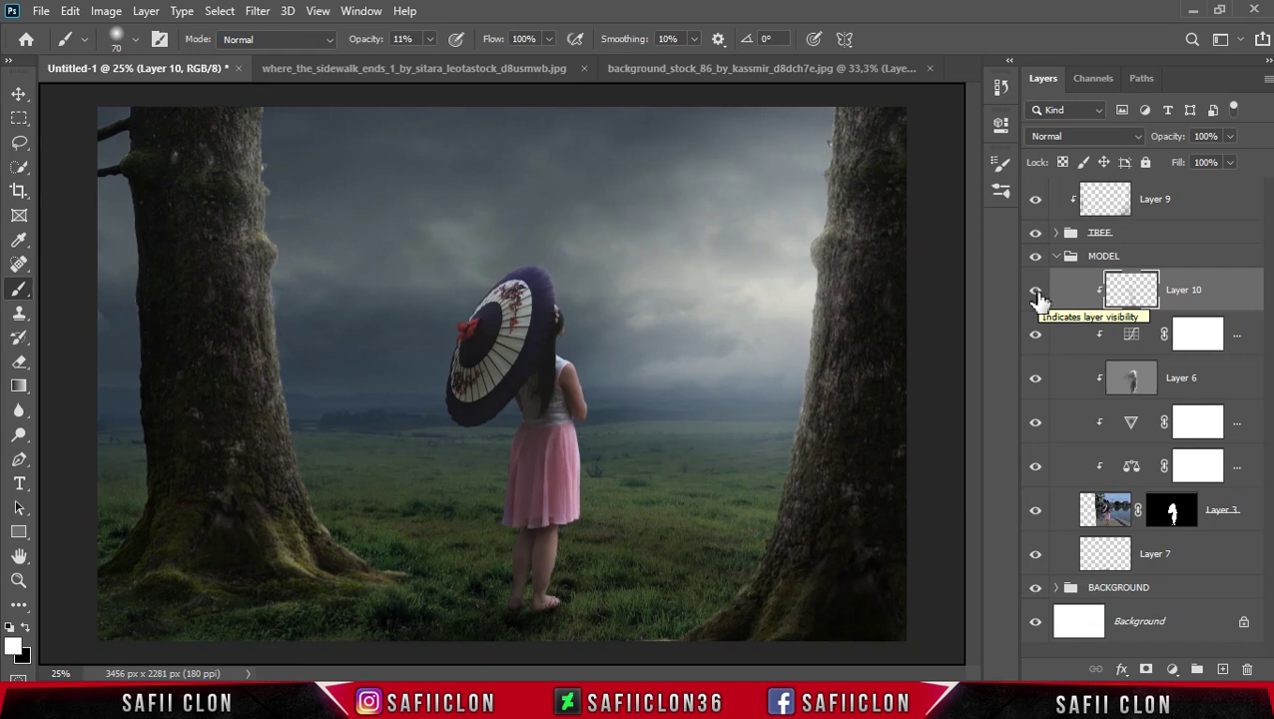
pyautogui.click(1058, 258)
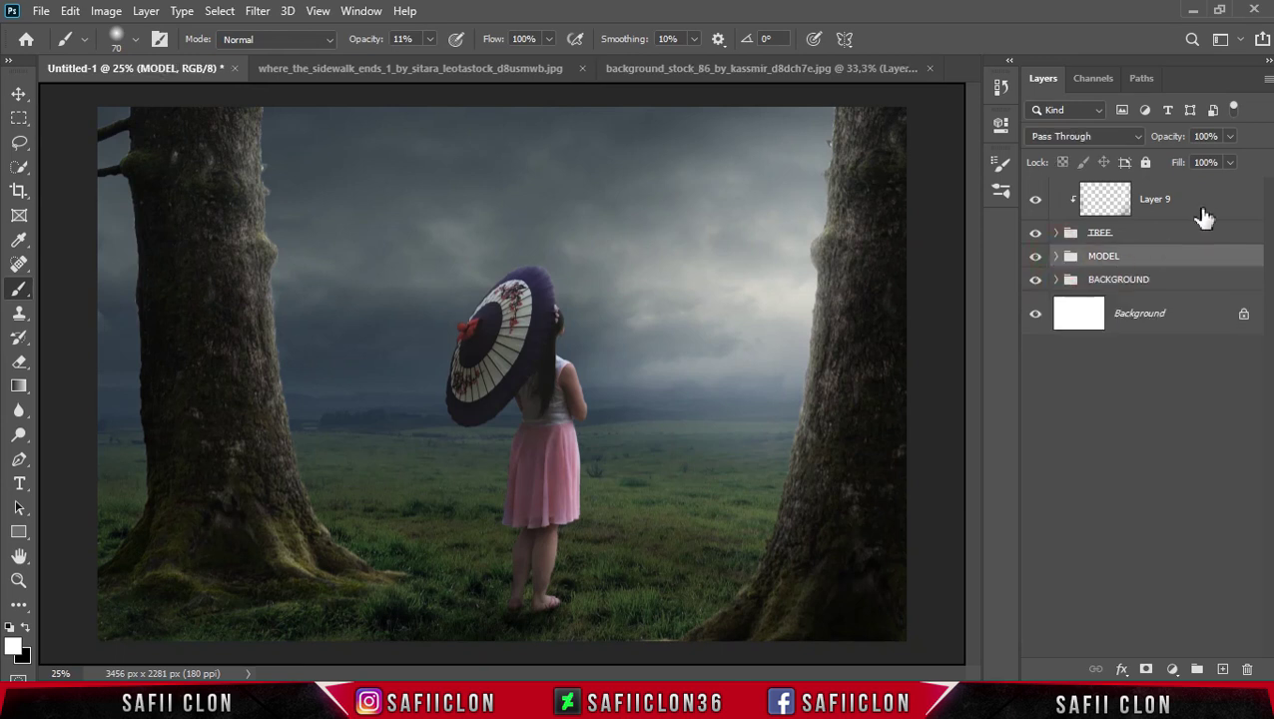
# Add a Color Lookup adjustment above Layer 9 using the HorrorBlue.3DL look
pyautogui.click(1195, 212)
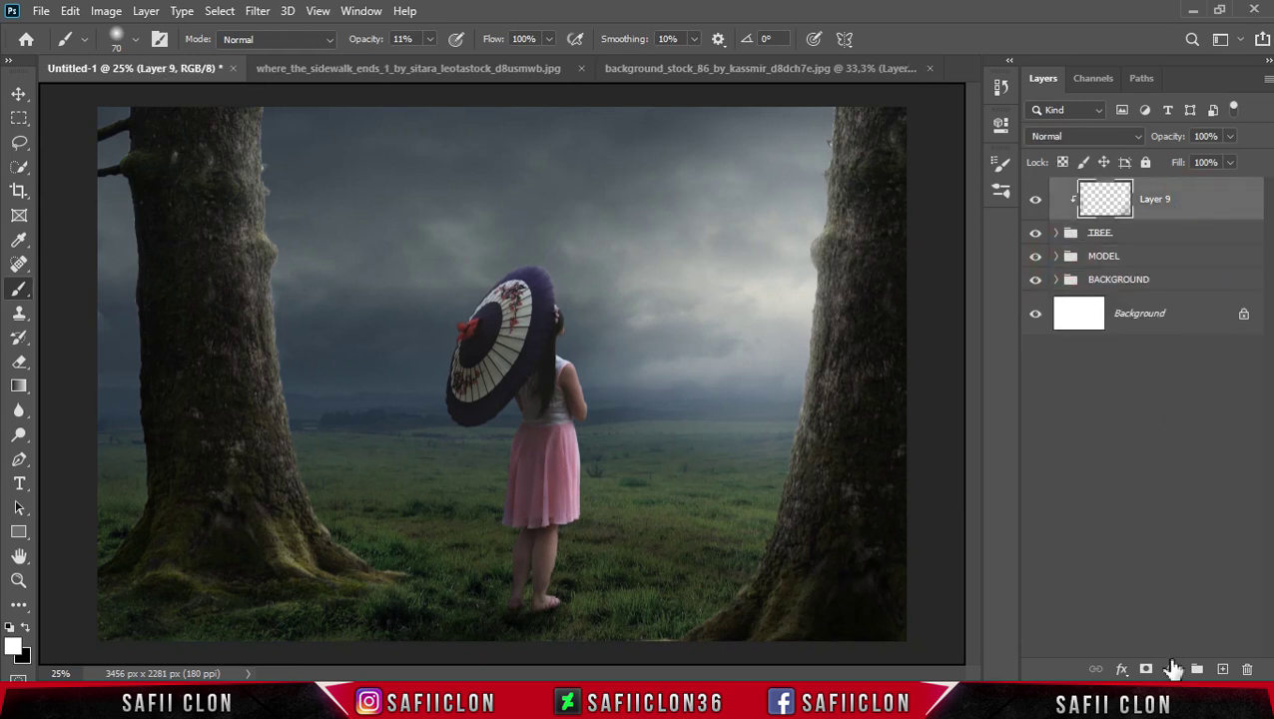
pyautogui.click(1170, 670)
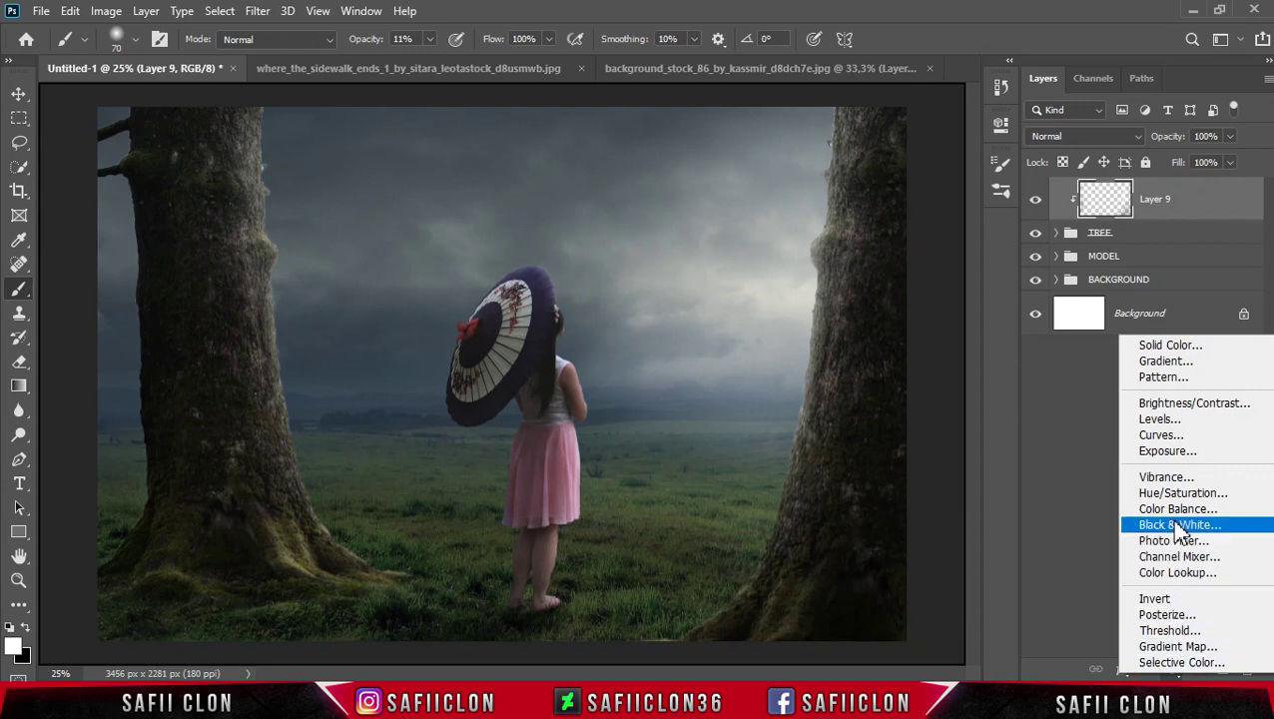
pyautogui.click(1172, 579)
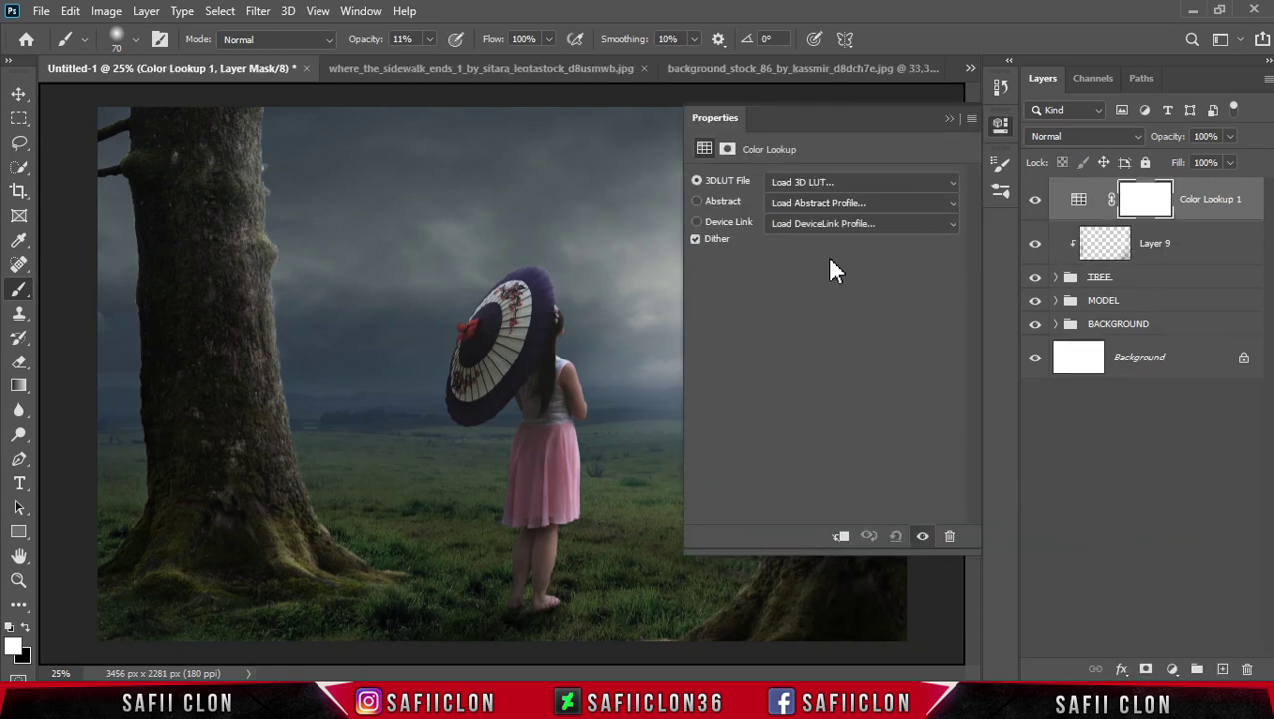
pyautogui.click(871, 187)
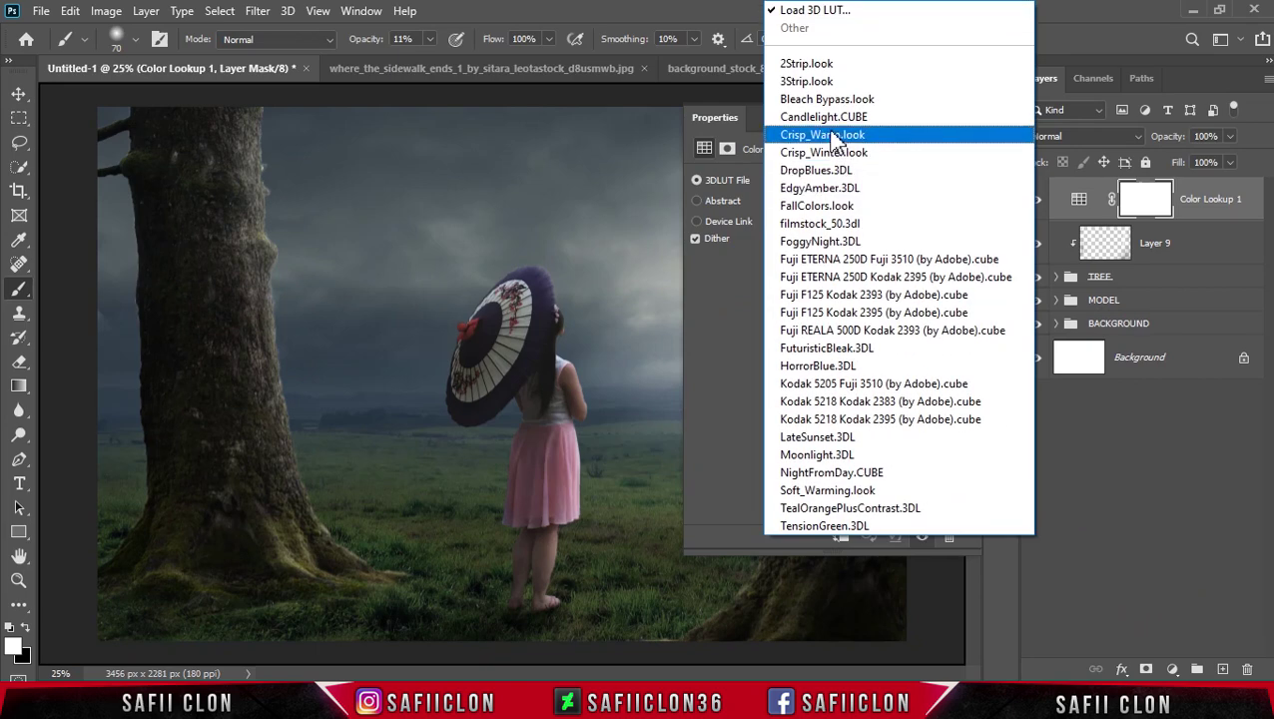
pyautogui.click(844, 370)
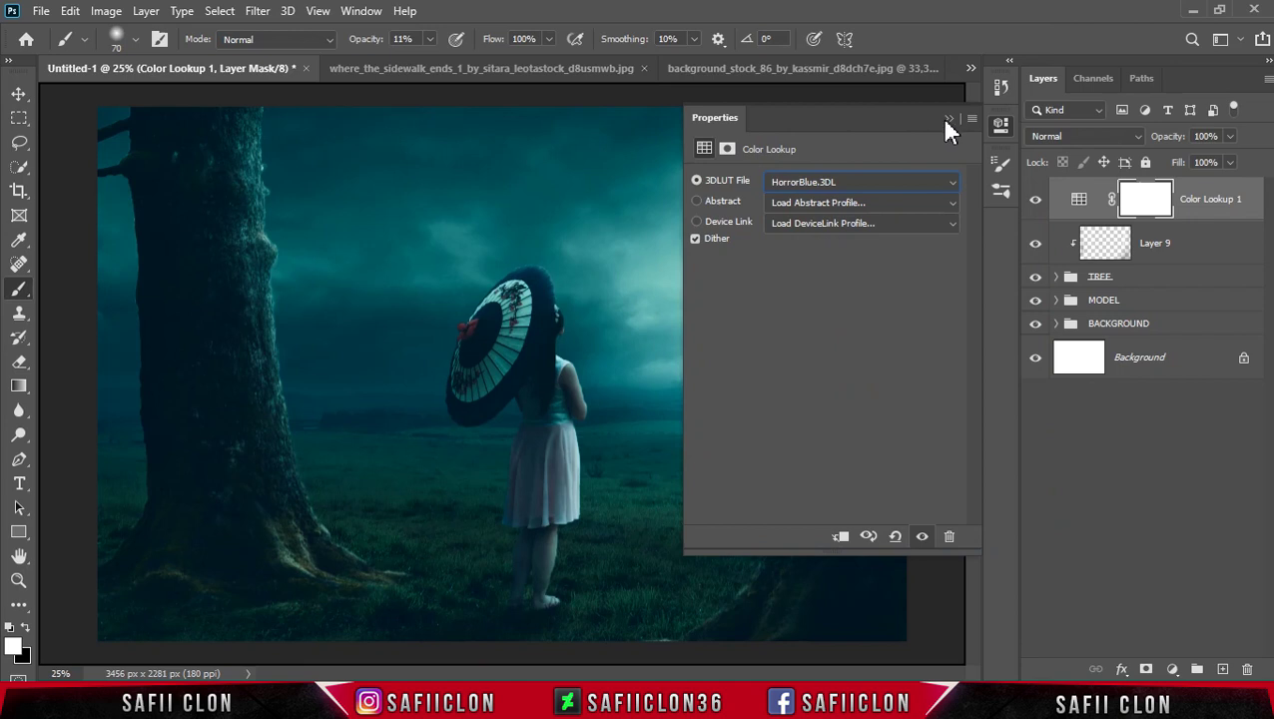
pyautogui.click(948, 120)
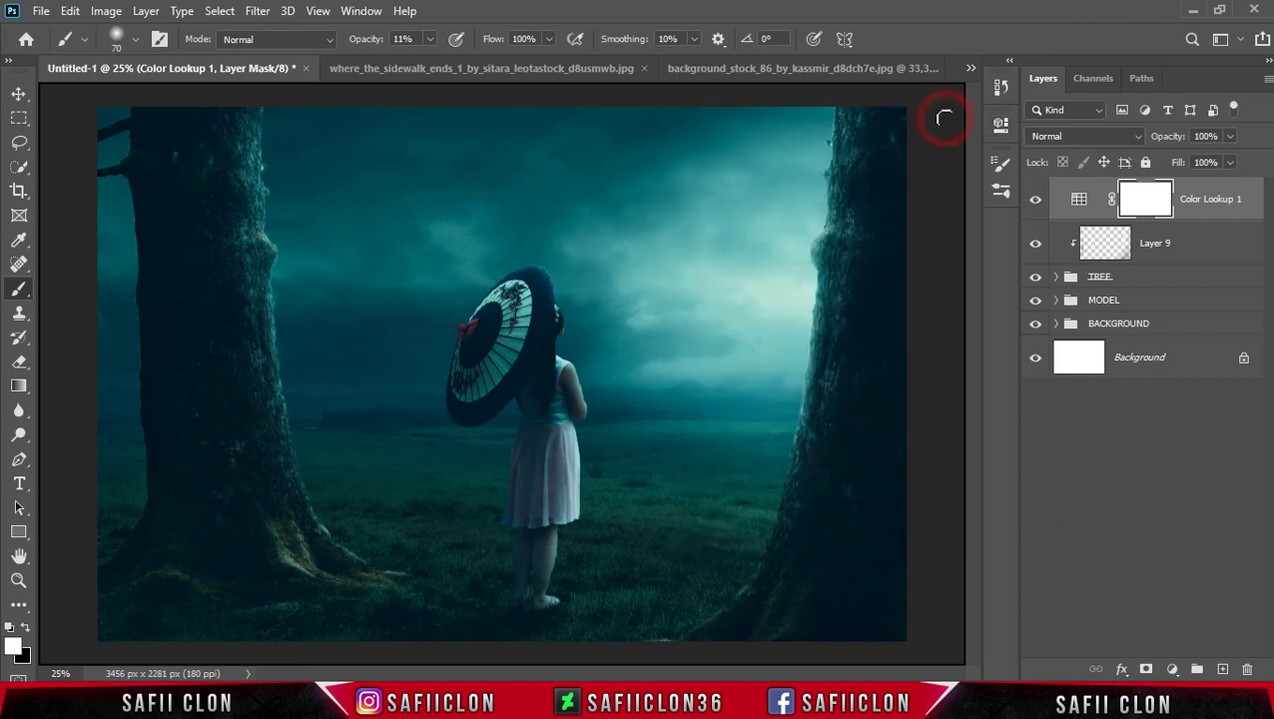
# Lower the Color Lookup layer's opacity to 41%
pyautogui.click(1232, 140)
pyautogui.moveTo(1230, 163); pyautogui.dragTo(1198, 164)
pyautogui.moveTo(1187, 160); pyautogui.dragTo(1181, 160)
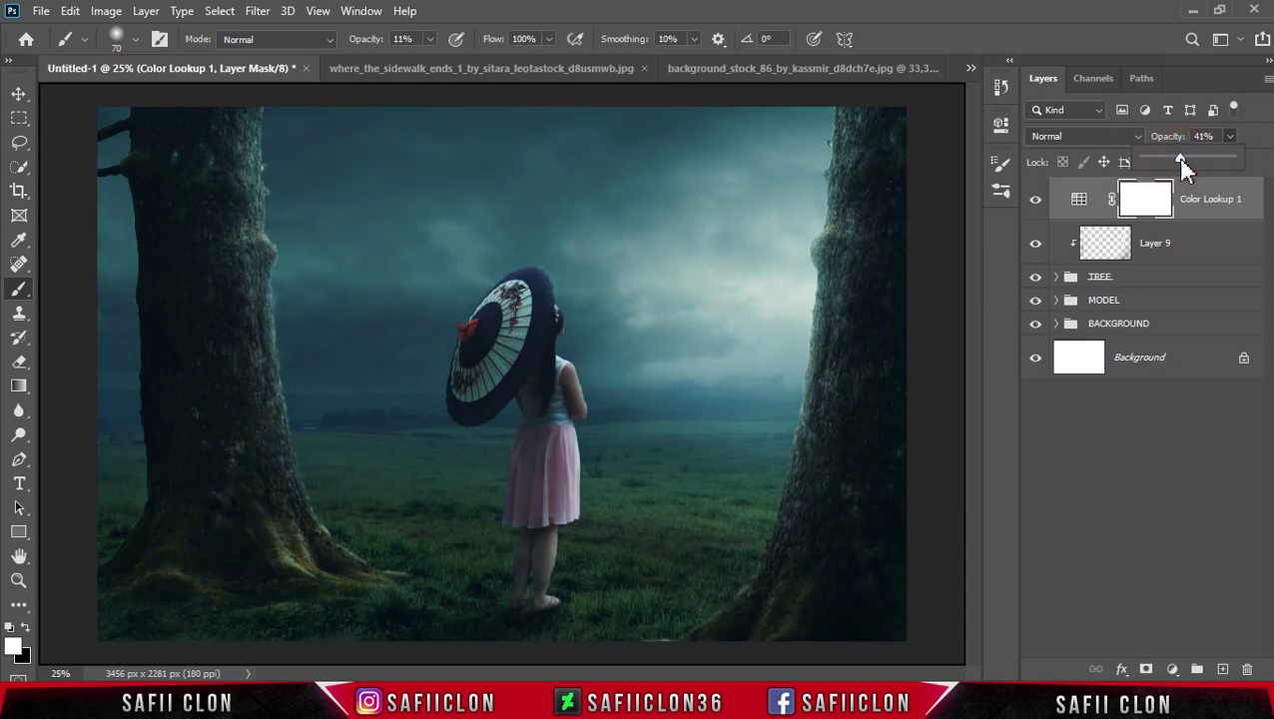
pyautogui.click(1255, 145)
pyautogui.click(1199, 253)
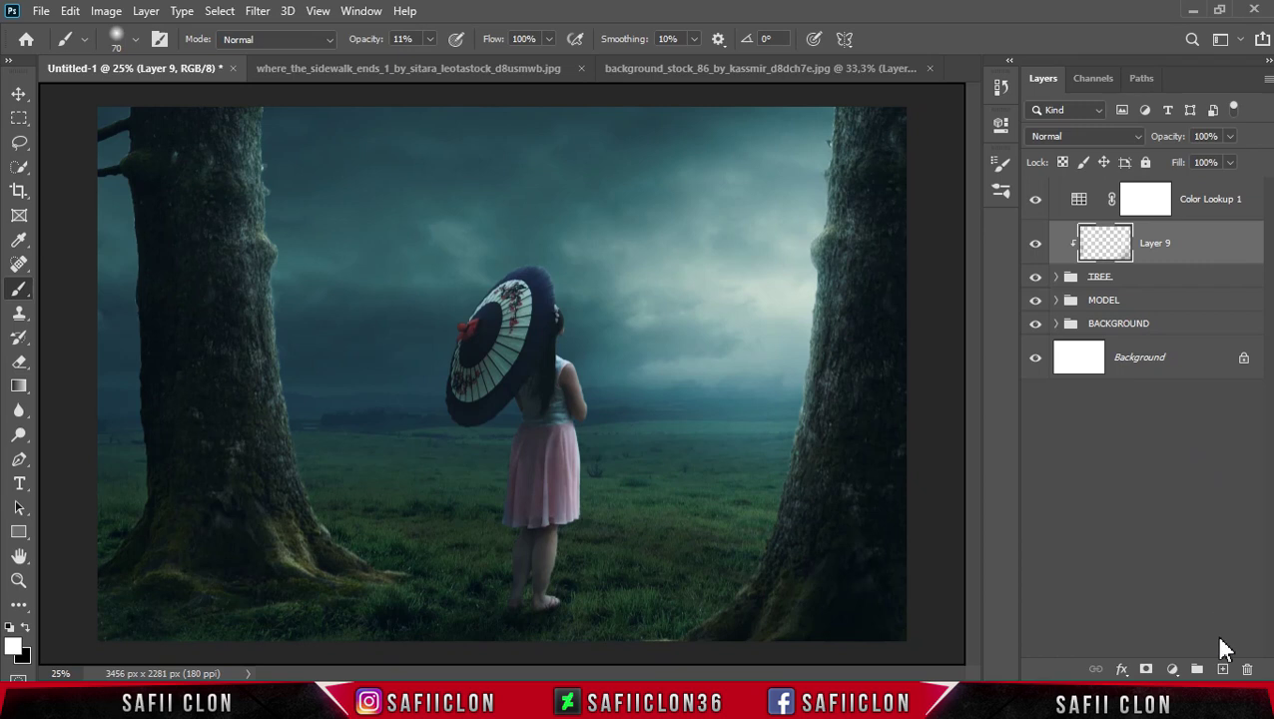
# Add an empty Layer 11 and switch to the regular Brush Tool
pyautogui.click(1226, 668)
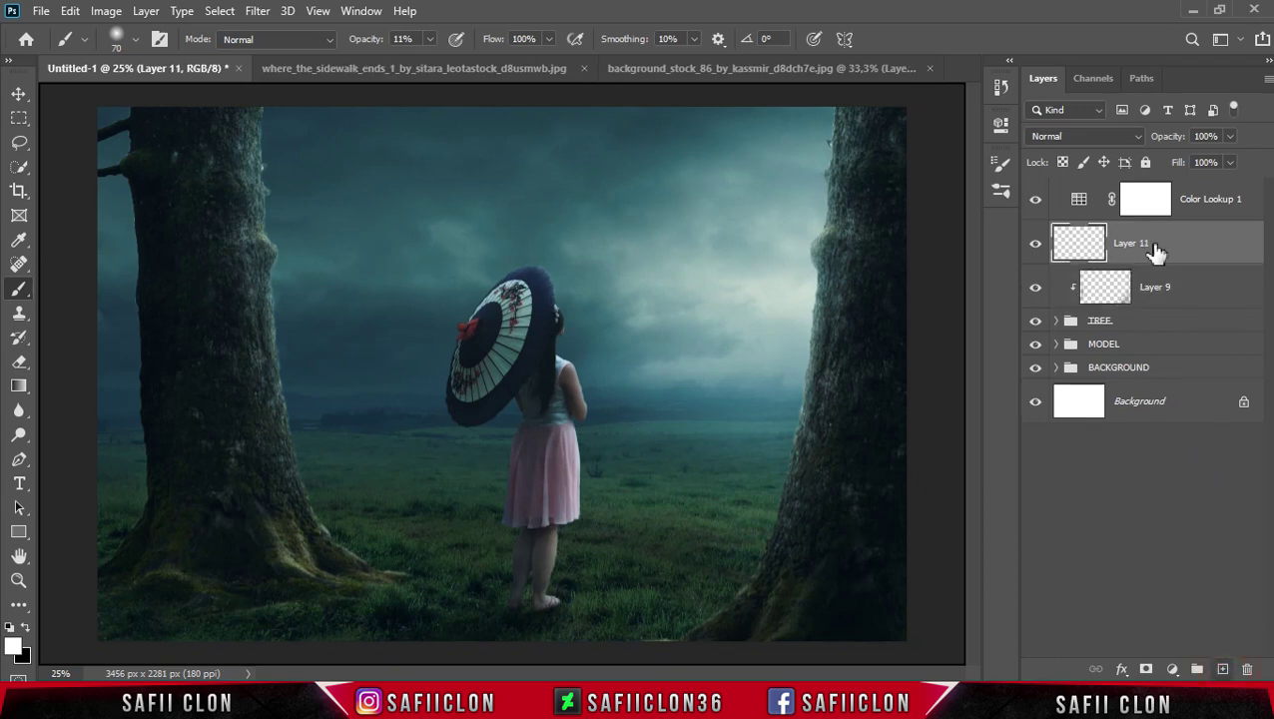
pyautogui.click(1171, 250)
pyautogui.rightClick(20, 287)
pyautogui.click(85, 289)
# Import the AdonihsBrushes.abr brush set and choose its CLOD 1 cloud brush
pyautogui.click(135, 41)
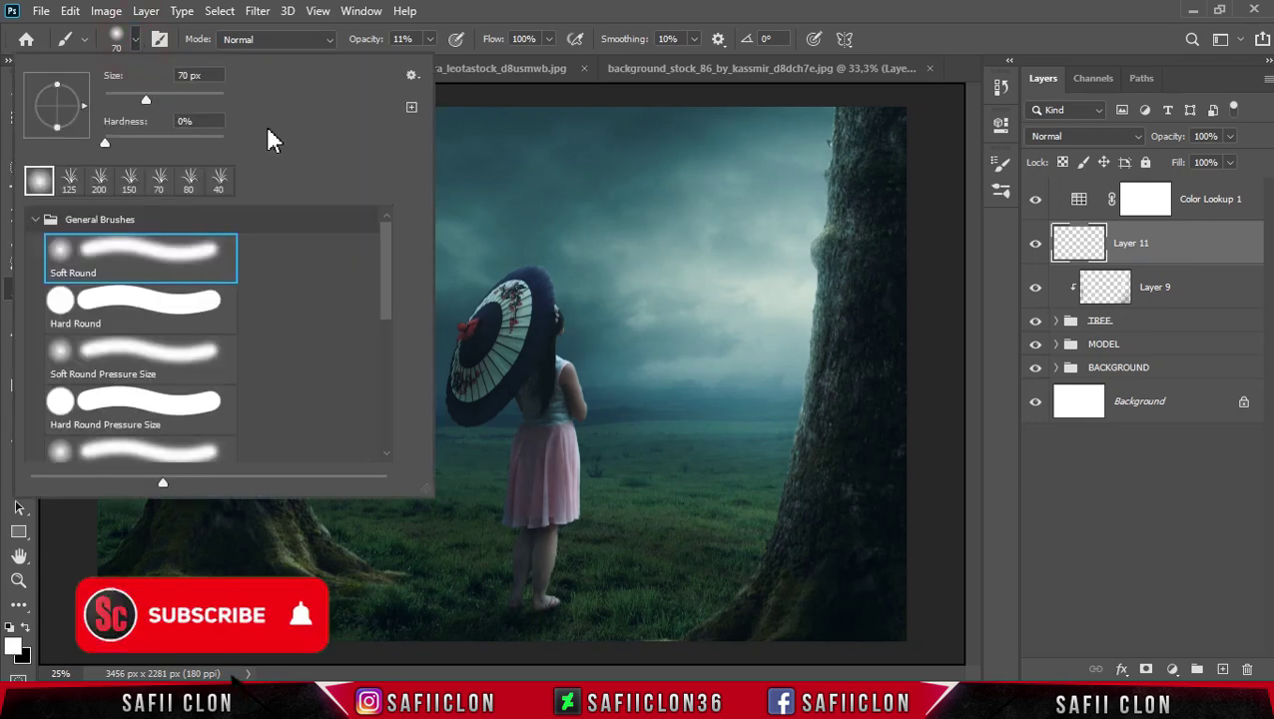
pyautogui.click(410, 77)
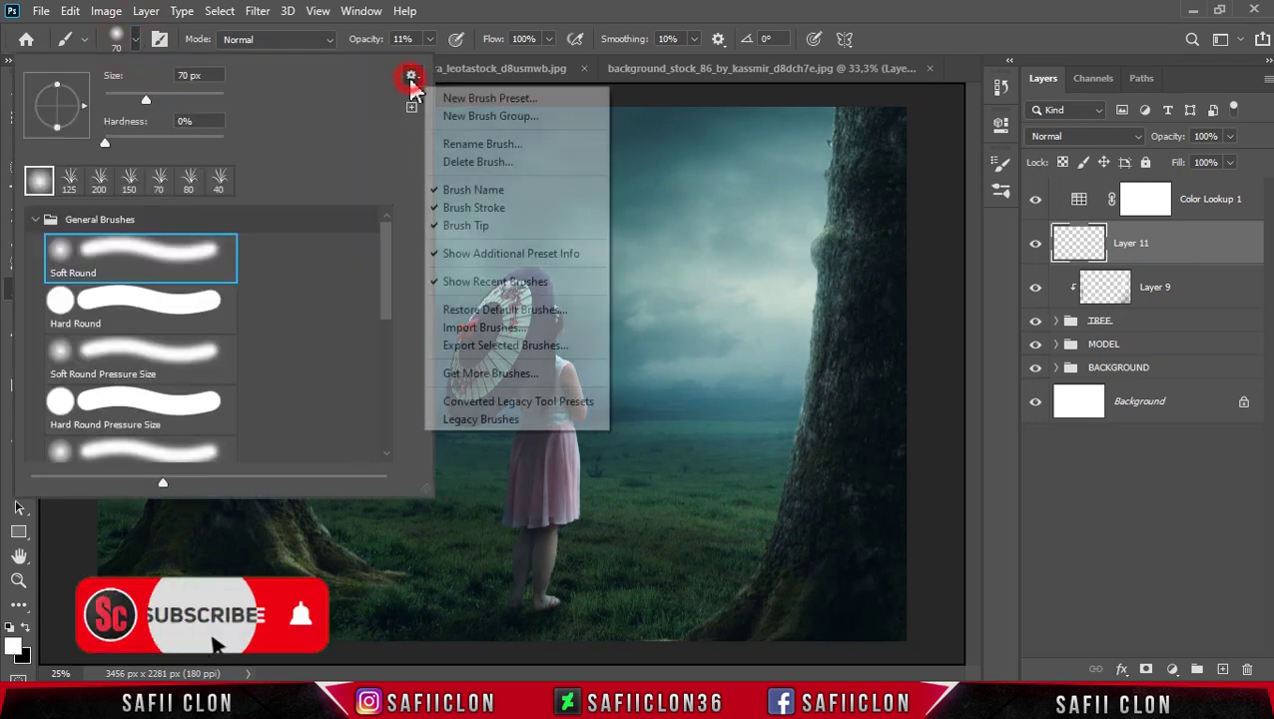
pyautogui.click(497, 326)
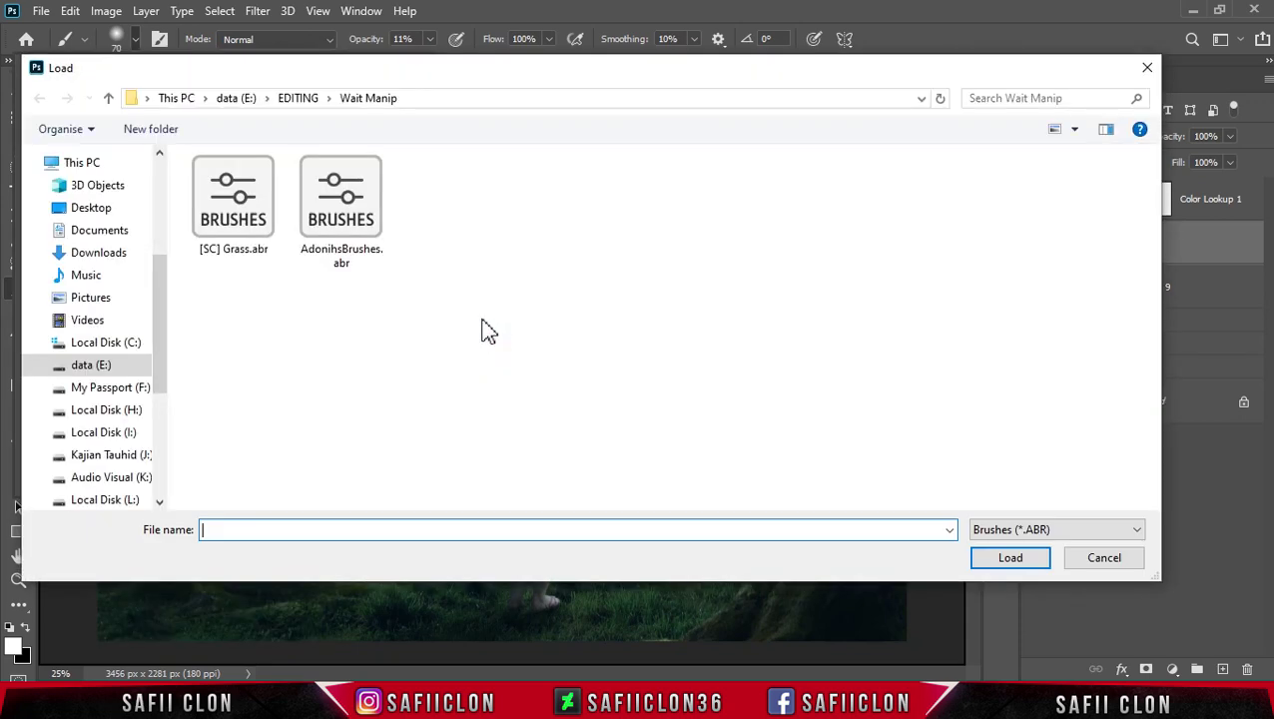
pyautogui.click(338, 227)
pyautogui.click(988, 559)
pyautogui.moveTo(389, 288)
pyautogui.mouseDown()
pyautogui.moveTo(392, 386)
pyautogui.moveTo(312, 446)
pyautogui.mouseUp()
pyautogui.click(35, 451)
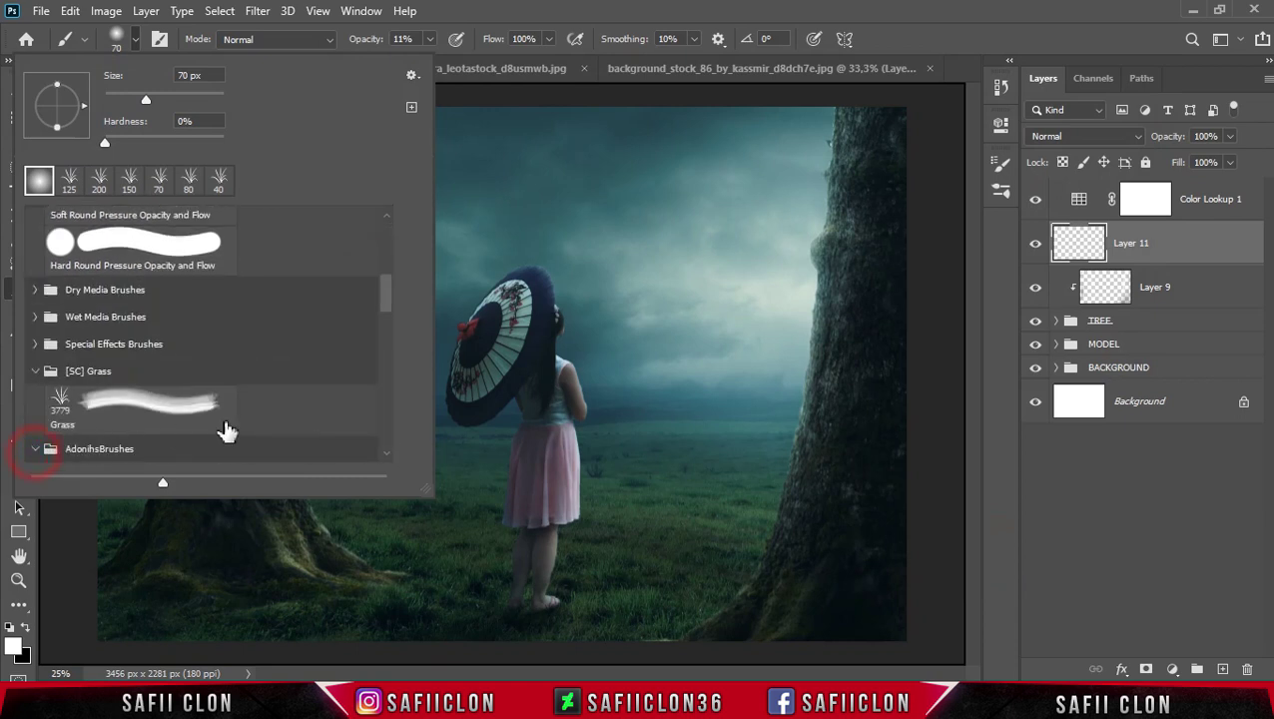
pyautogui.moveTo(384, 318); pyautogui.dragTo(389, 399)
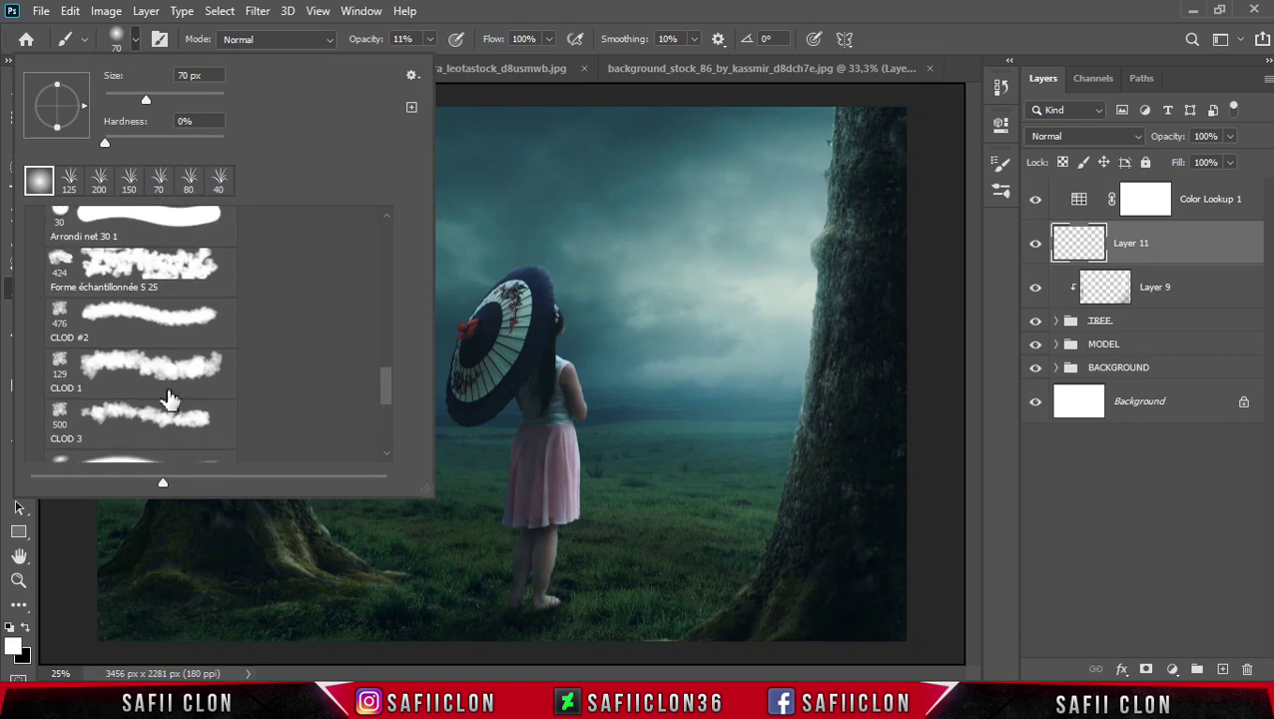
pyautogui.click(131, 369)
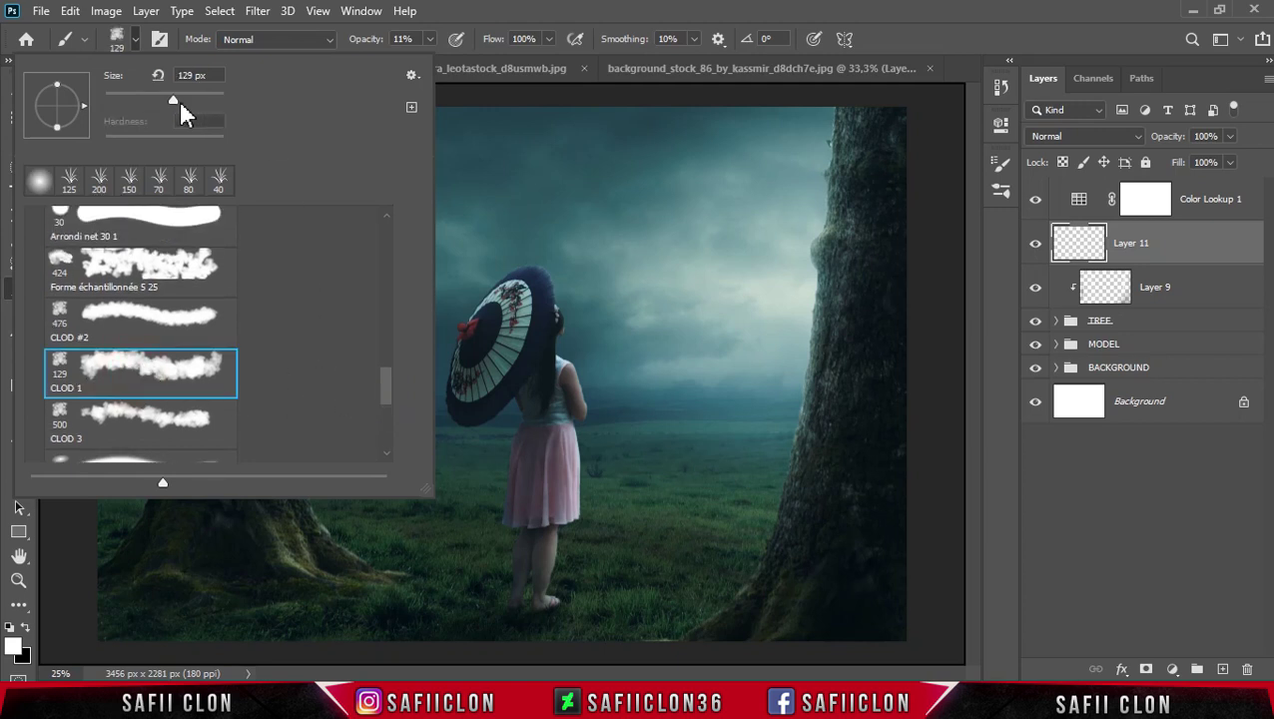
pyautogui.click(138, 40)
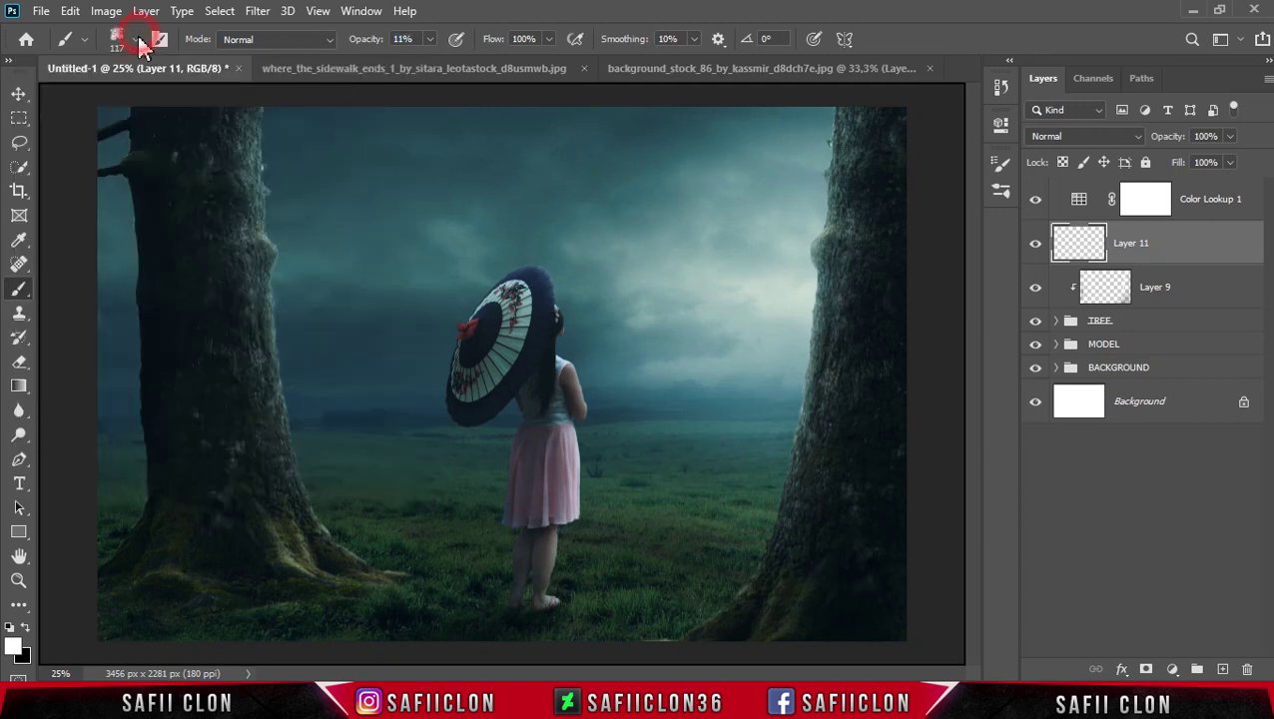
# Set brush opacity to about 10% and sample a dark teal from the sky as foreground colour
pyautogui.click(431, 42)
pyautogui.moveTo(430, 59); pyautogui.dragTo(435, 72)
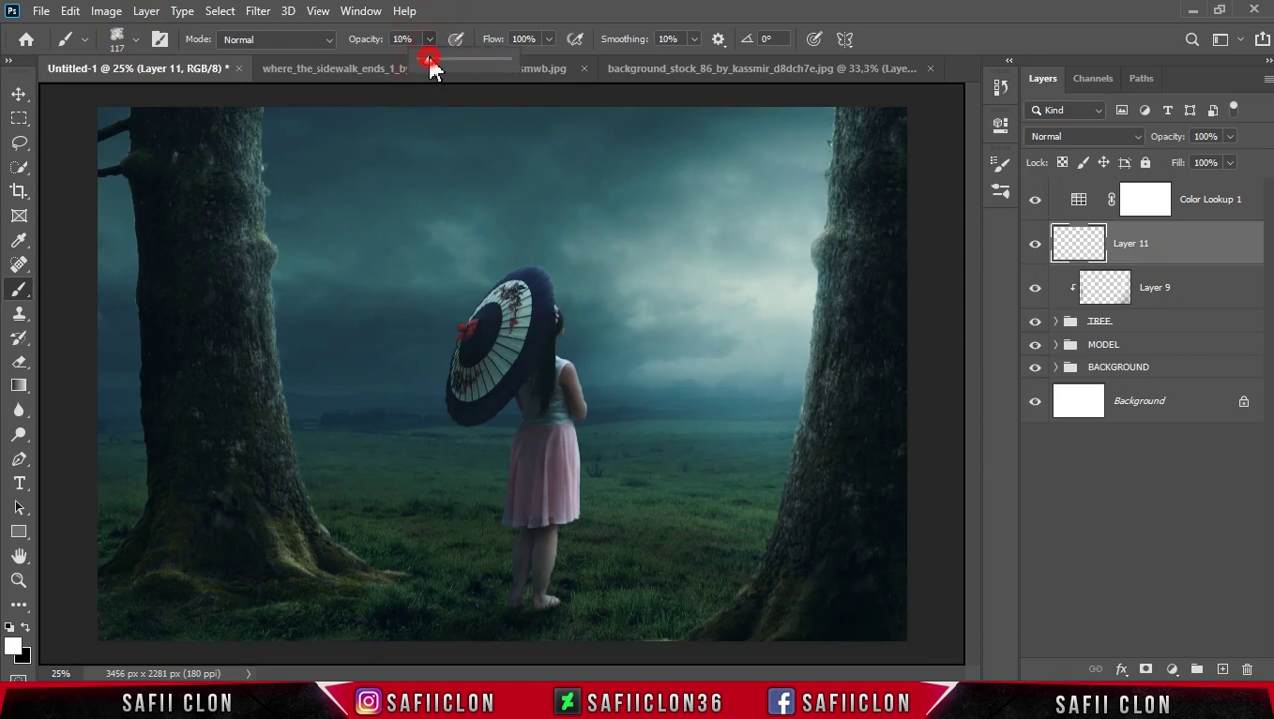
pyautogui.moveTo(428, 58); pyautogui.dragTo(426, 58)
pyautogui.click(433, 40)
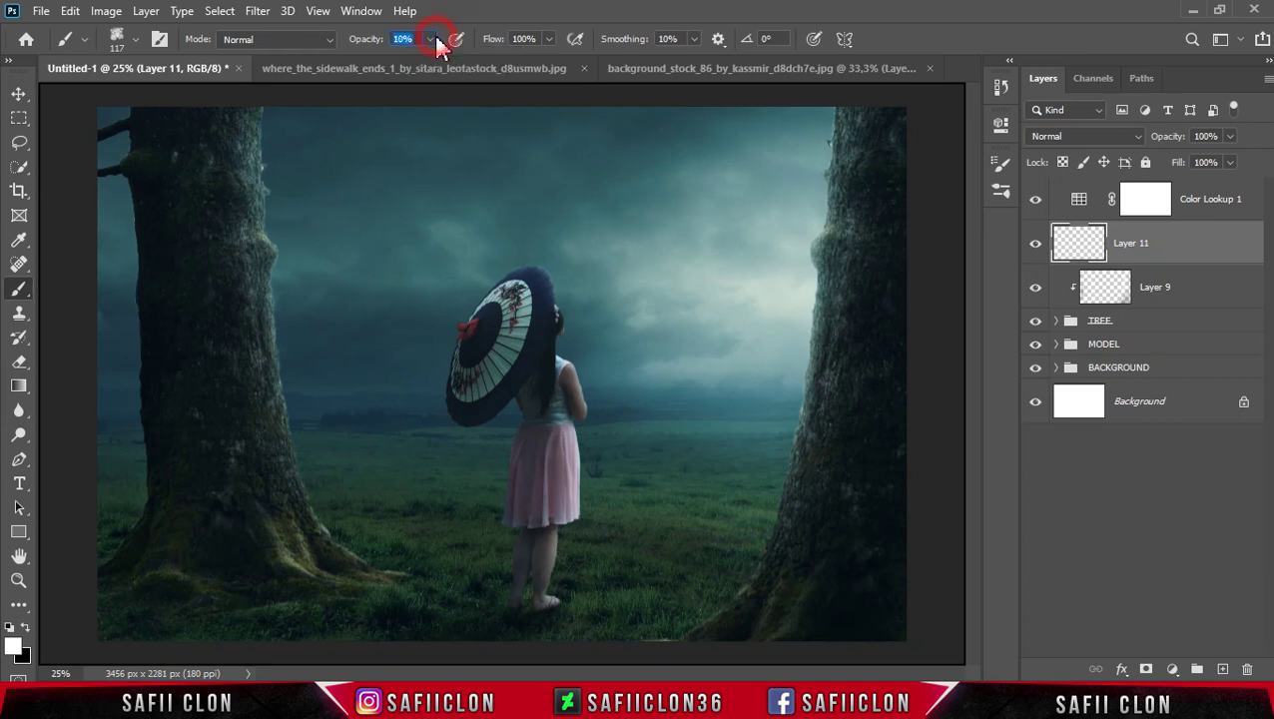
pyautogui.click(16, 648)
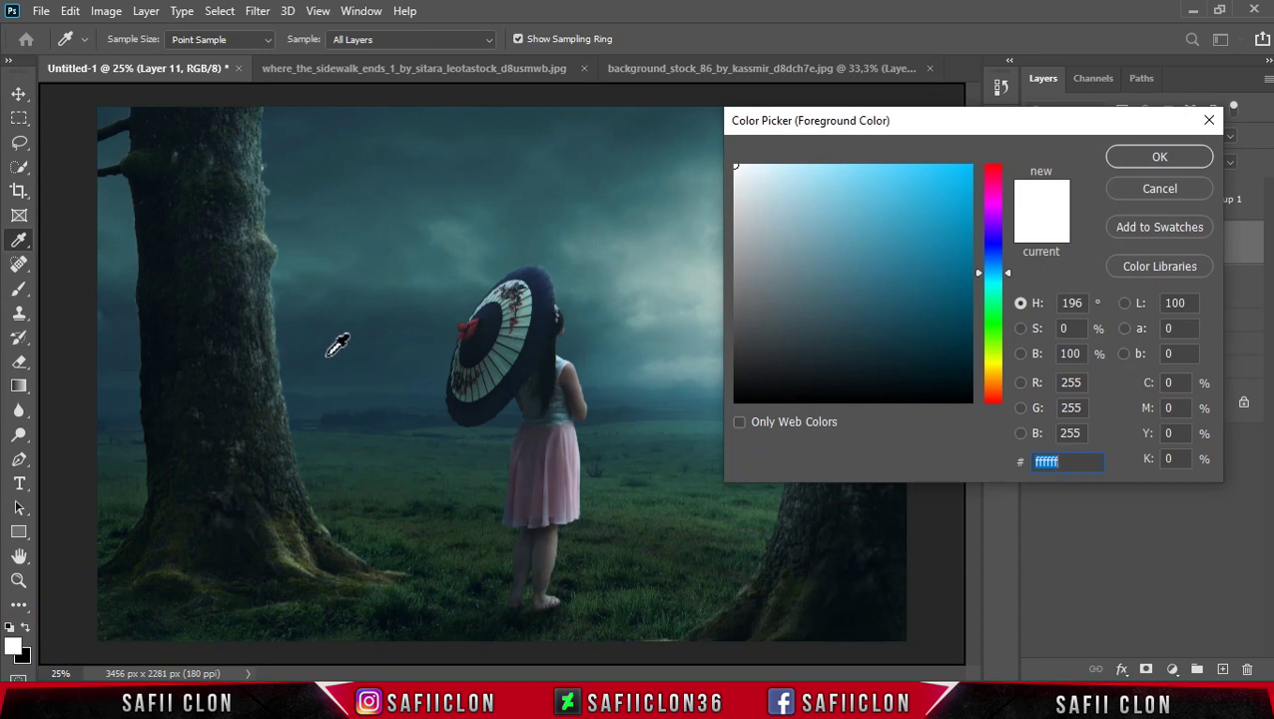
pyautogui.click(333, 334)
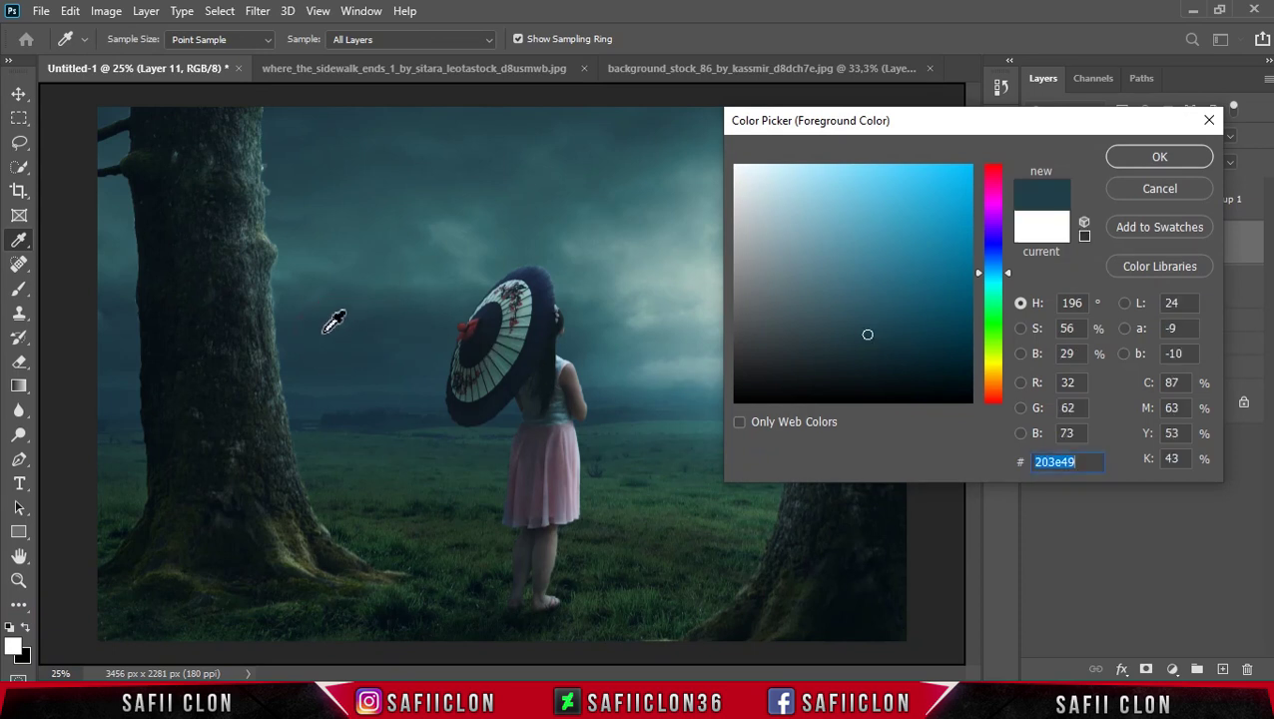
pyautogui.click(306, 311)
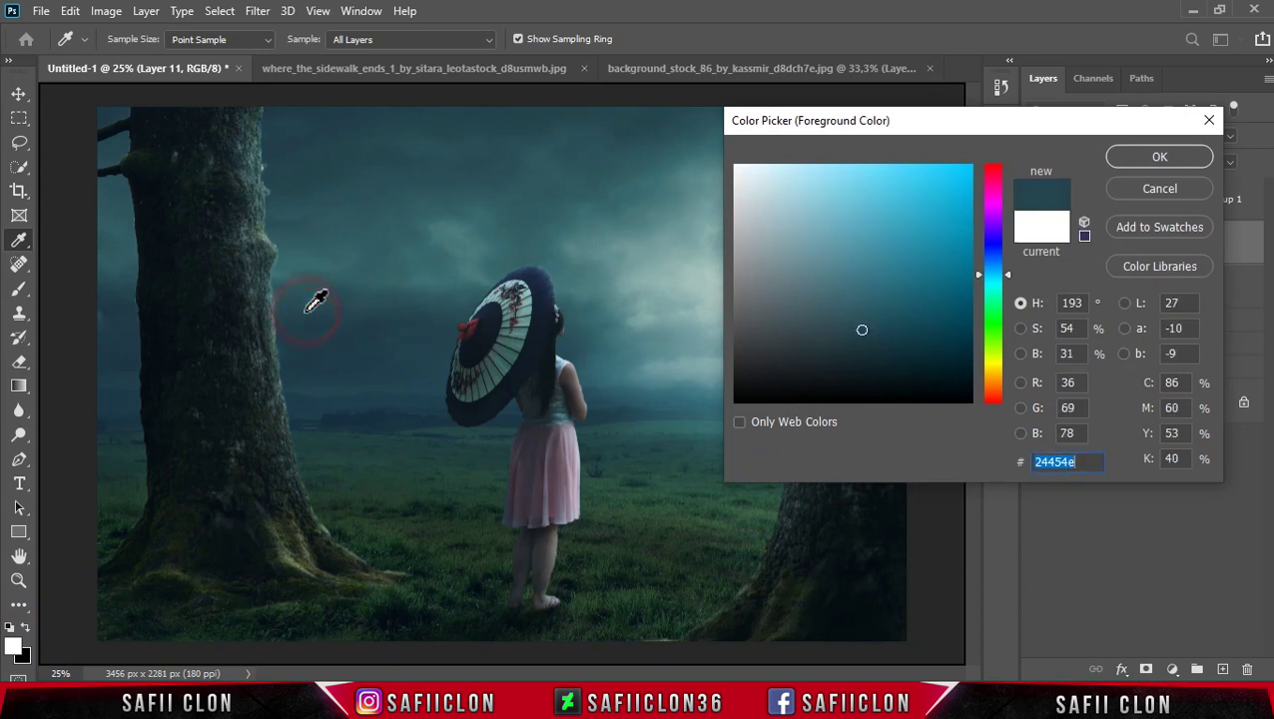
pyautogui.click(1148, 159)
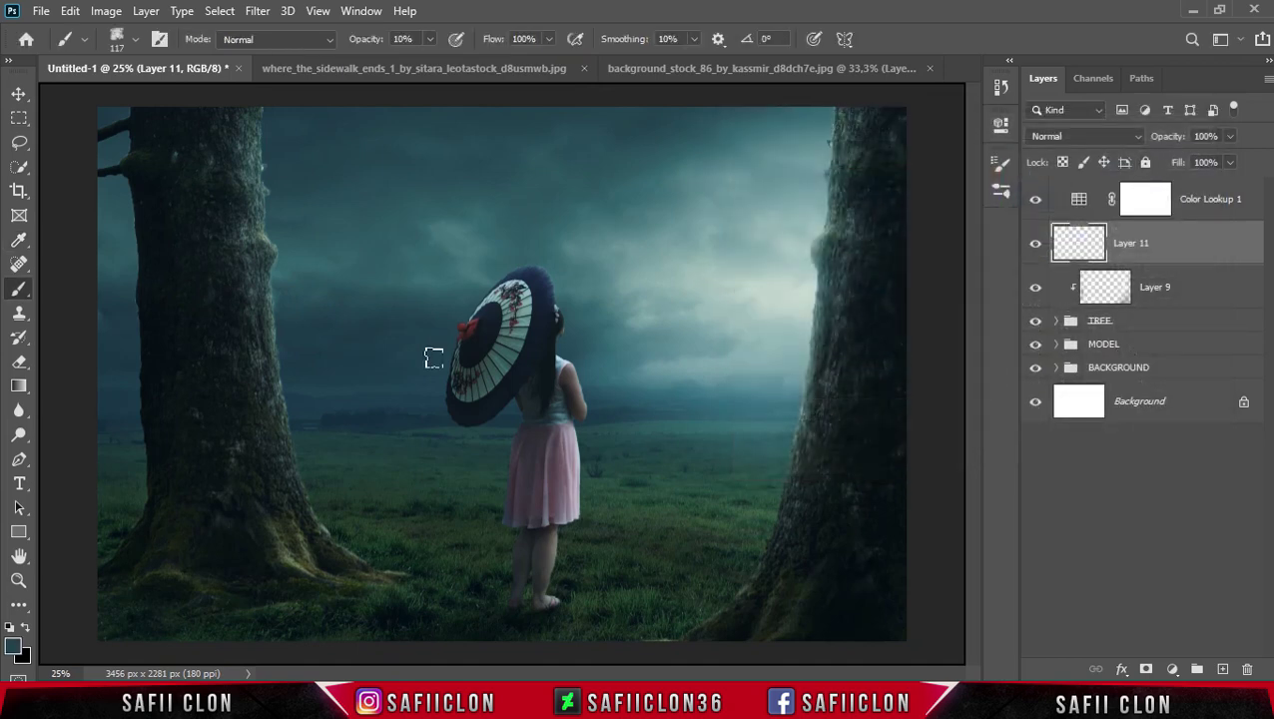
# Paint soft teal mist around the left tree base with a 700 px brush
pyautogui.press(']')
pyautogui.press(']')
pyautogui.press(']')
pyautogui.press(']')
pyautogui.press(']')
pyautogui.press(']')
pyautogui.press(']')
pyautogui.moveTo(125, 596)
pyautogui.mouseDown()
pyautogui.moveTo(114, 534)
pyautogui.moveTo(142, 506)
pyautogui.mouseUp()
pyautogui.click(320, 615)
pyautogui.press('[')
pyautogui.press('[')
pyautogui.press('[')
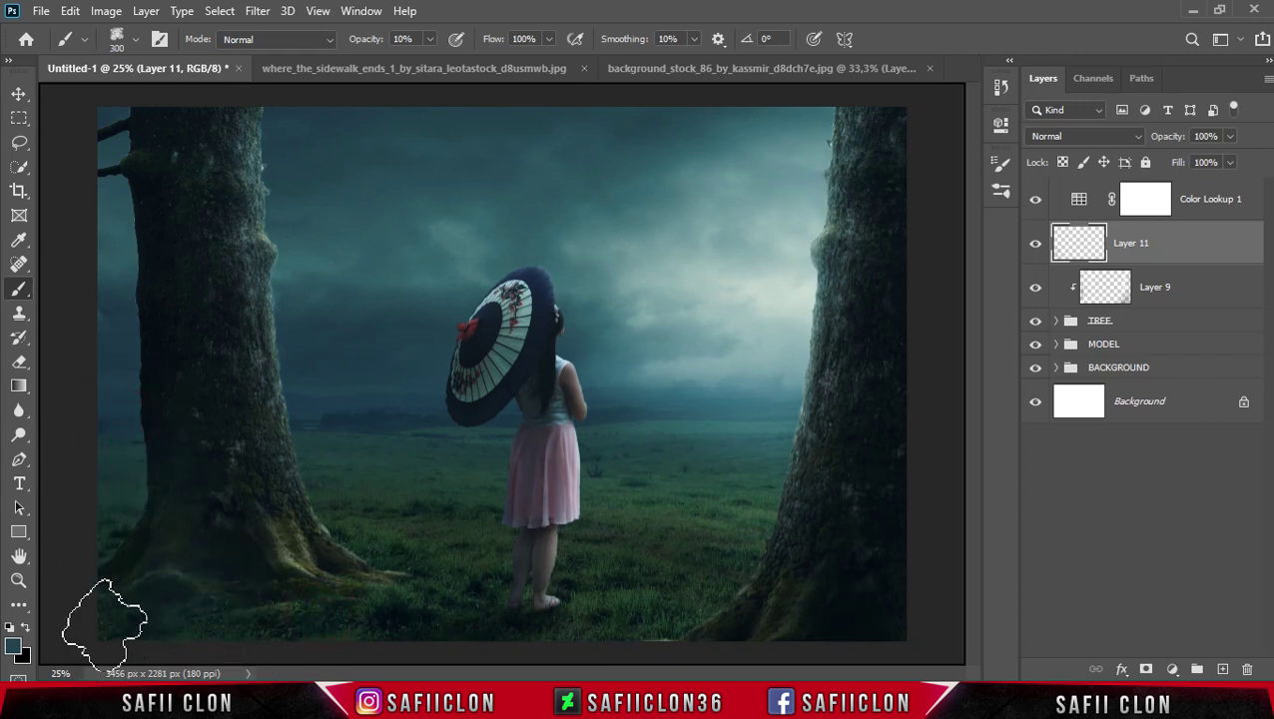
# At 16% opacity and 400 px, paint mist up the left tree and along the field bottom
pyautogui.click(430, 39)
pyautogui.moveTo(436, 70); pyautogui.dragTo(439, 60)
pyautogui.click(312, 625)
pyautogui.press(']')
pyautogui.press(']')
pyautogui.press(']')
pyautogui.press(']')
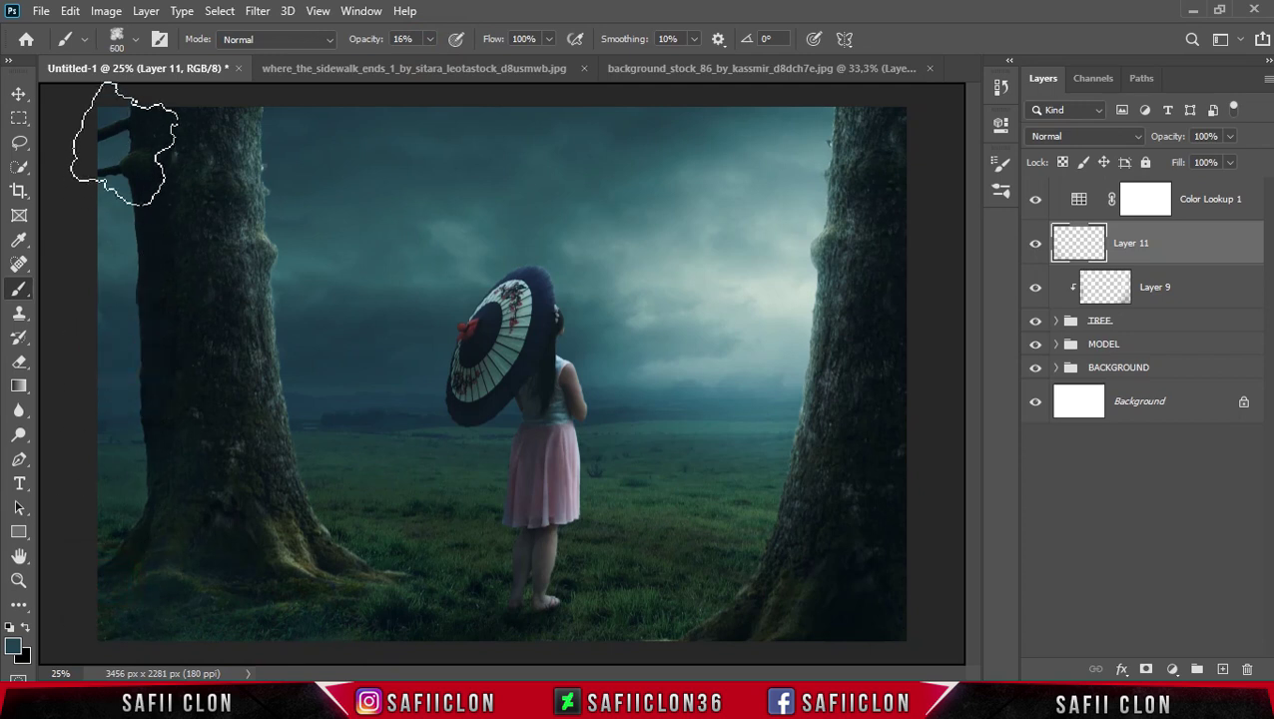
pyautogui.moveTo(114, 152); pyautogui.dragTo(169, 424)
pyautogui.moveTo(362, 638); pyautogui.dragTo(659, 631)
# Paint more mist along the bottom edge and over the left tree's base and trunk at 500 px
pyautogui.hotkey('ctrl', '-')
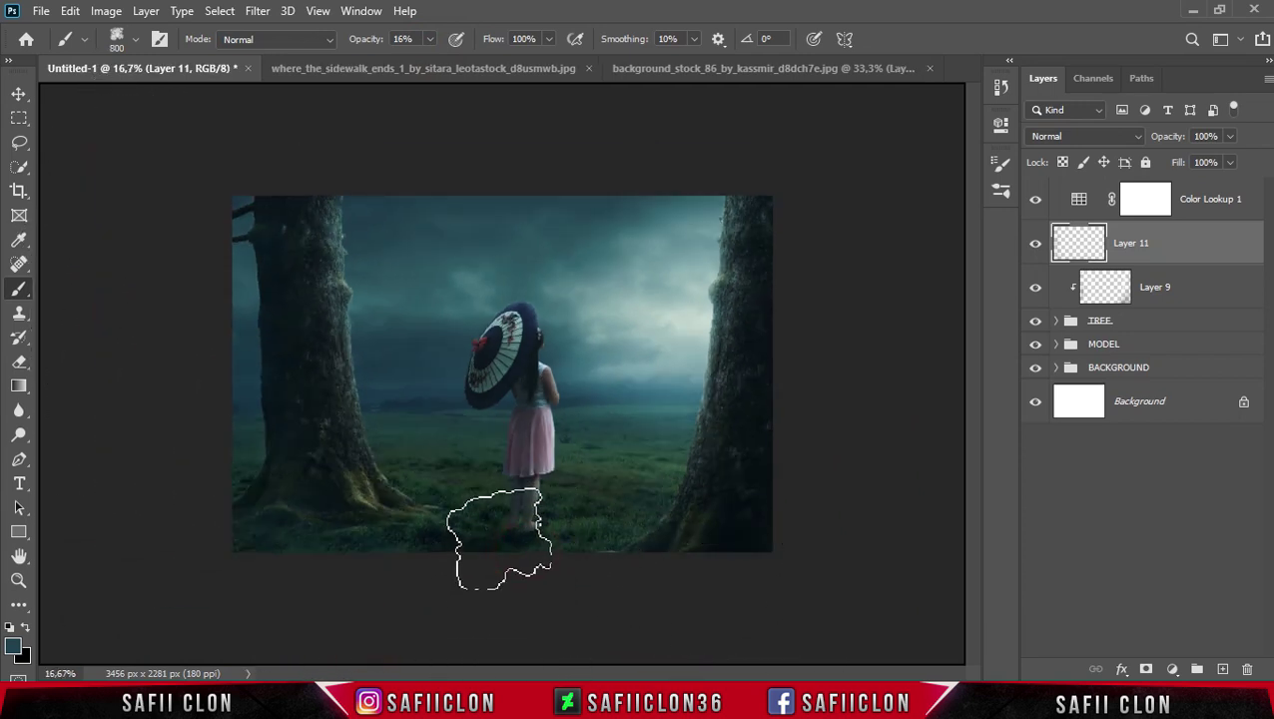
pyautogui.moveTo(487, 571); pyautogui.dragTo(445, 595)
pyautogui.press('[')
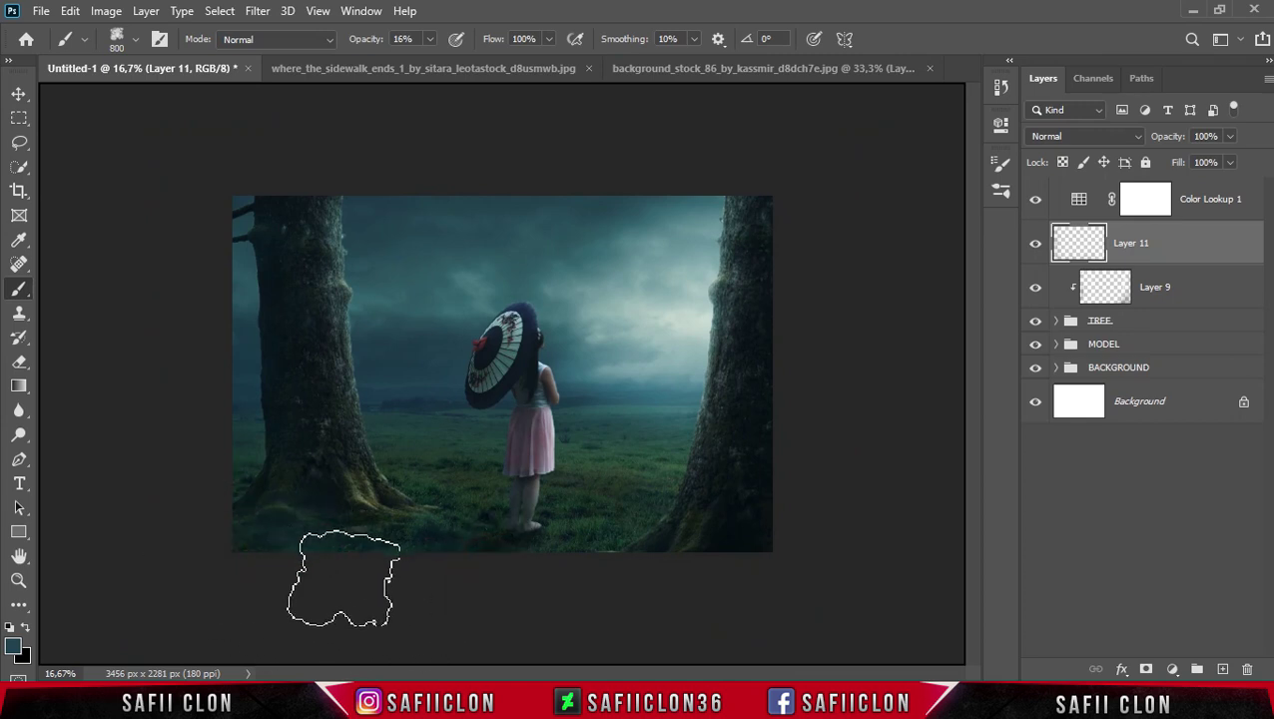
pyautogui.press('[')
pyautogui.press('[')
pyautogui.moveTo(342, 483); pyautogui.dragTo(296, 446)
pyautogui.click(332, 319)
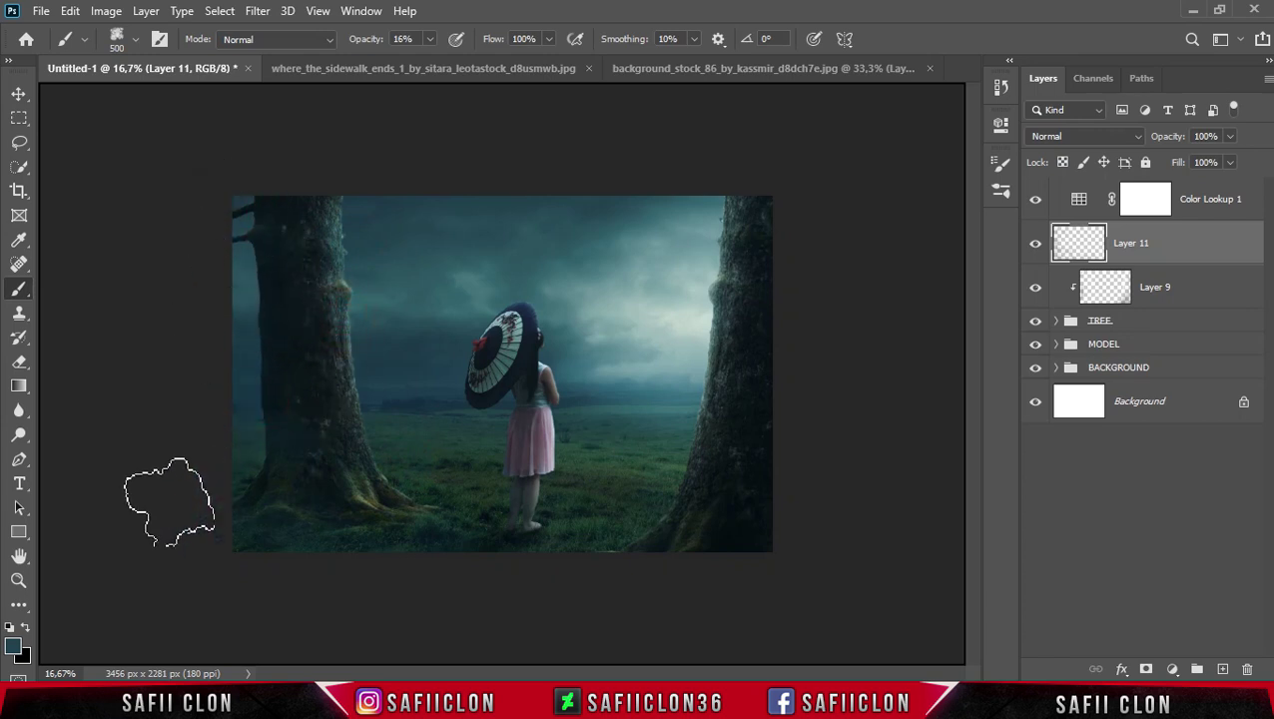
# Change the foreground colour to a slightly darker teal (1c353f) sampled from the image
pyautogui.click(14, 646)
pyautogui.click(422, 341)
pyautogui.click(872, 346)
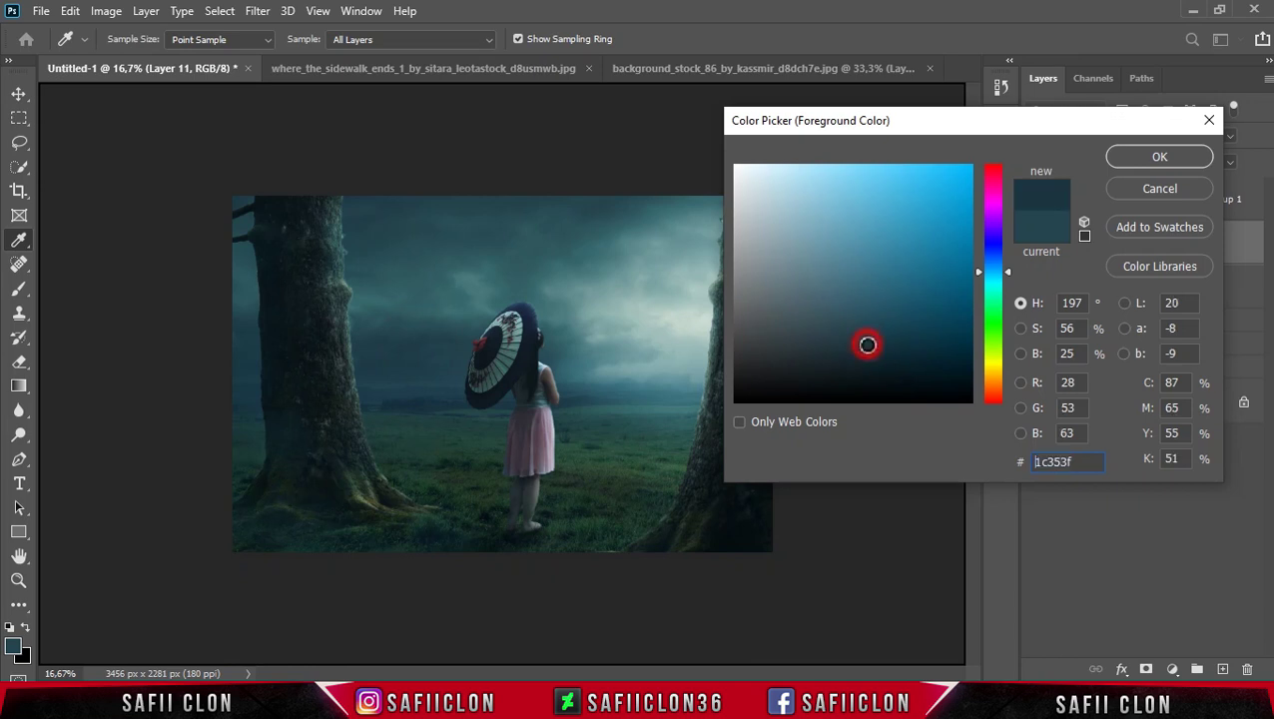
pyautogui.click(1136, 160)
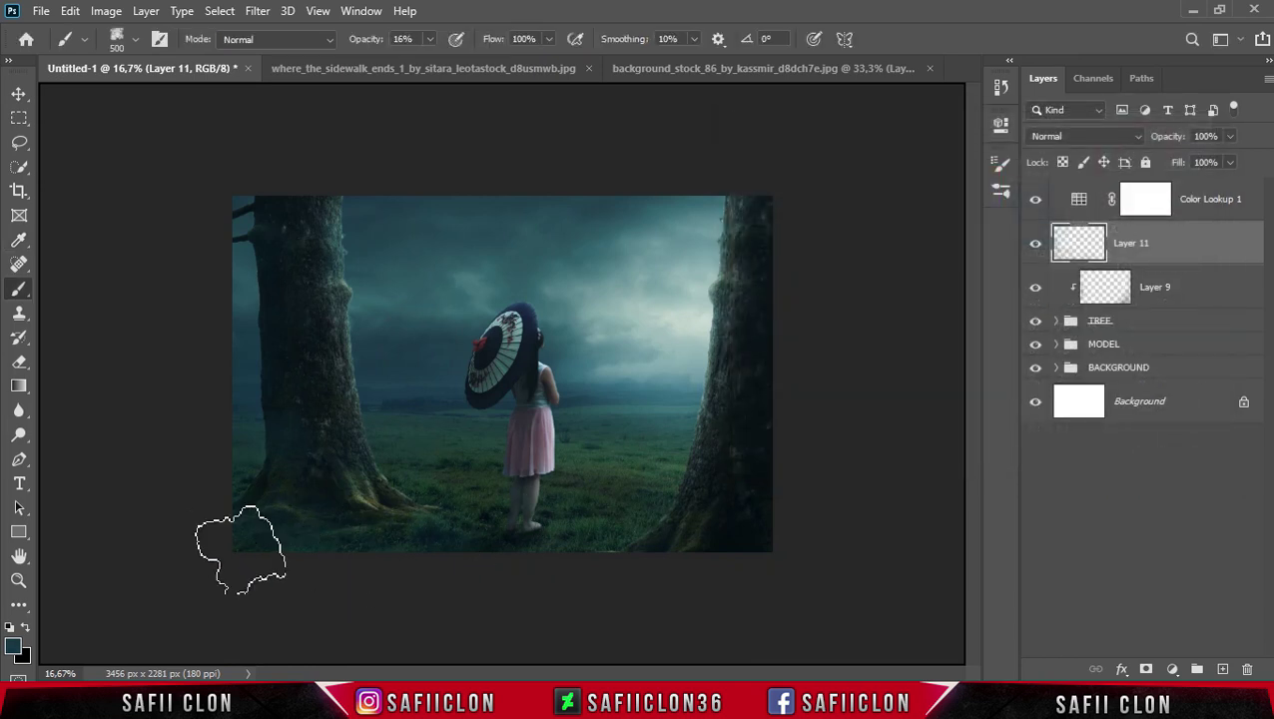
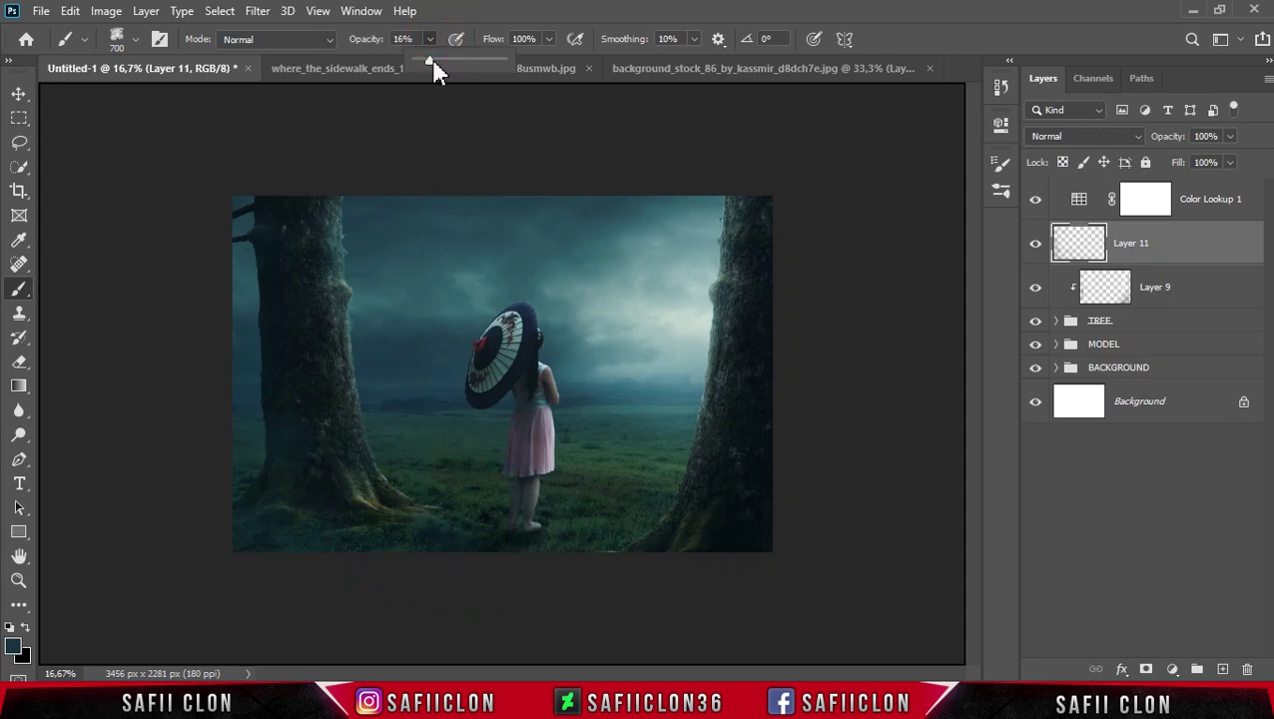
# Paint a faint stroke at the right tree's base and set the foreground to dark teal 162227
pyautogui.moveTo(649, 537); pyautogui.dragTo(714, 531)
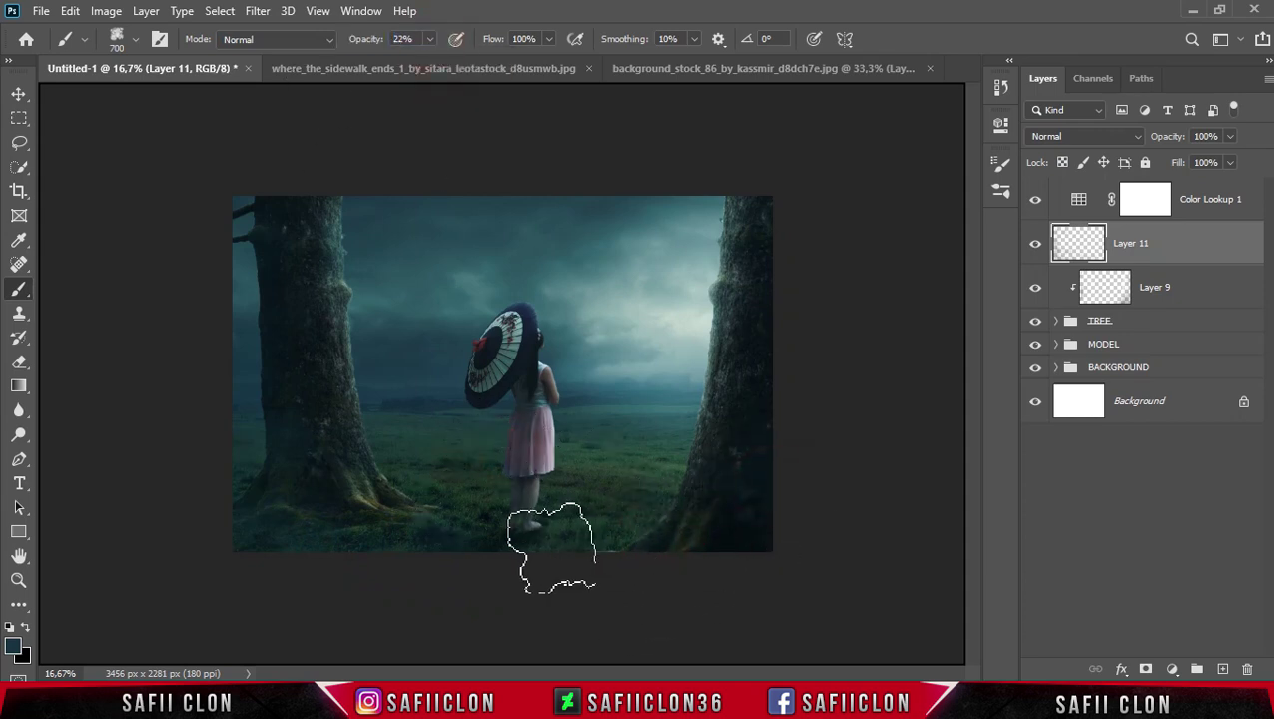
pyautogui.click(14, 649)
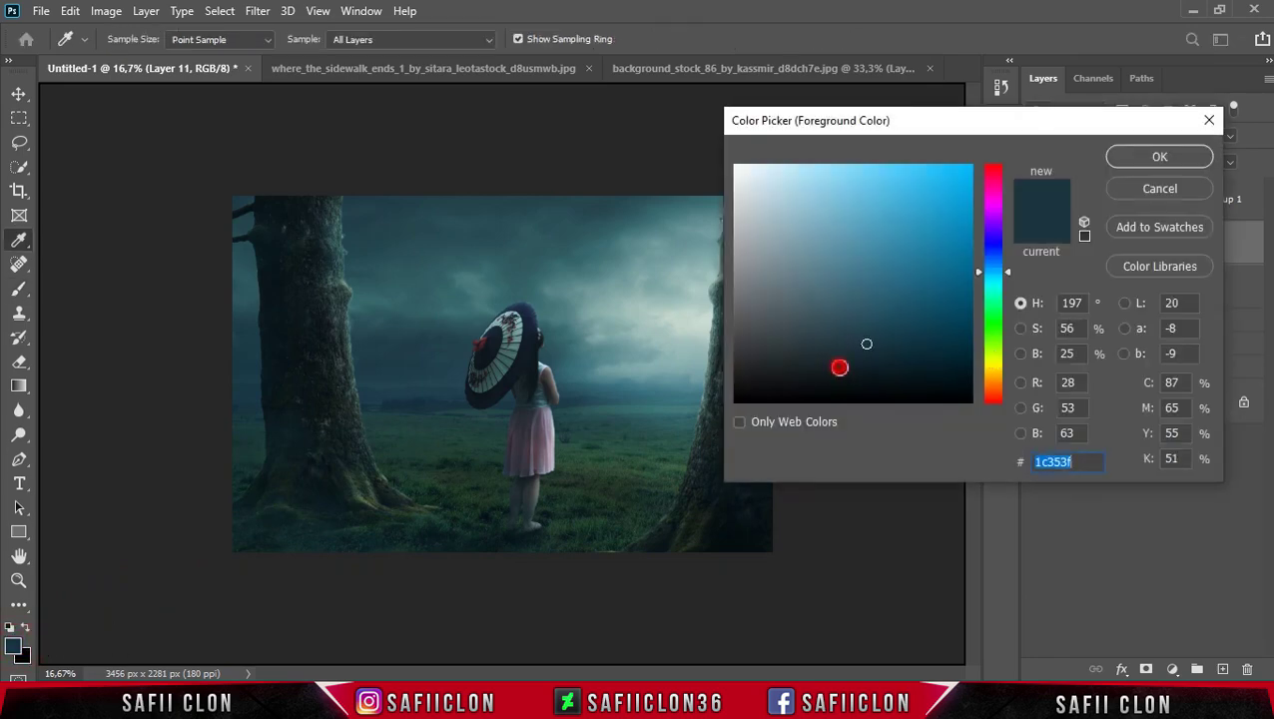
pyautogui.click(838, 367)
pyautogui.click(1159, 158)
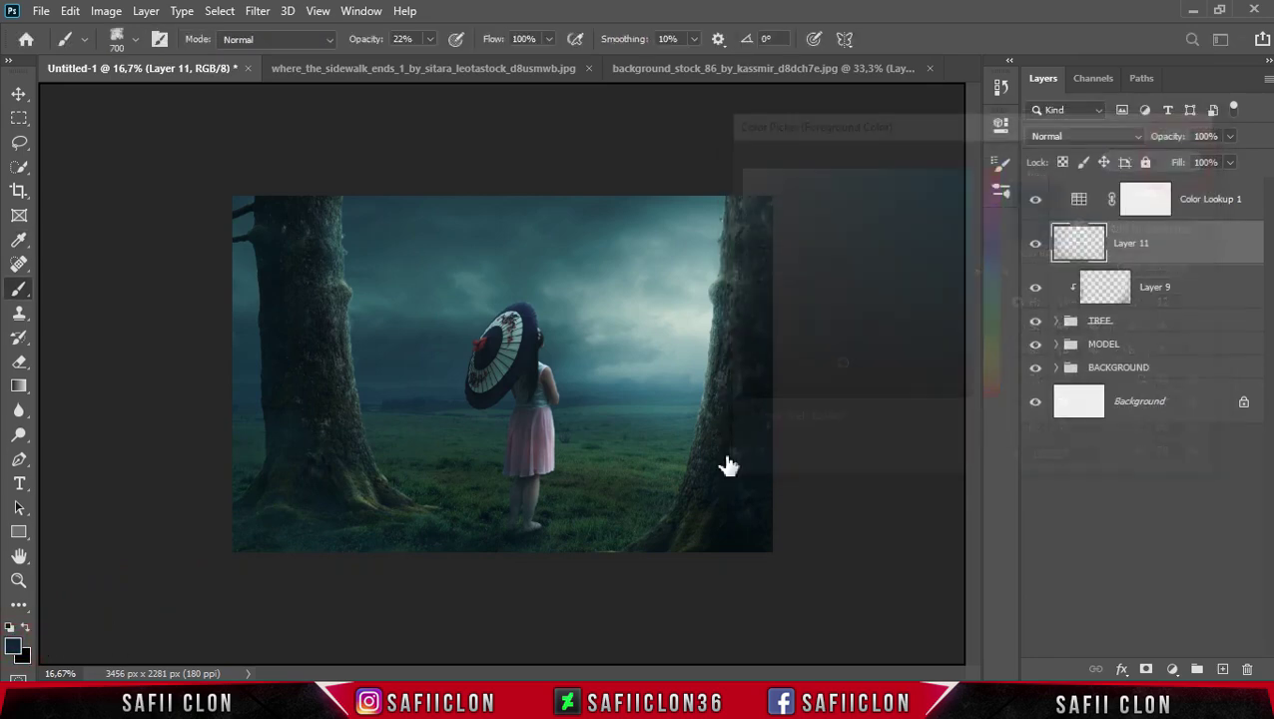
# Shade both tree bases and the ground at her feet in dark teal, brush sizes 400-700
pyautogui.moveTo(290, 494); pyautogui.dragTo(284, 554)
pyautogui.press('[')
pyautogui.press('[')
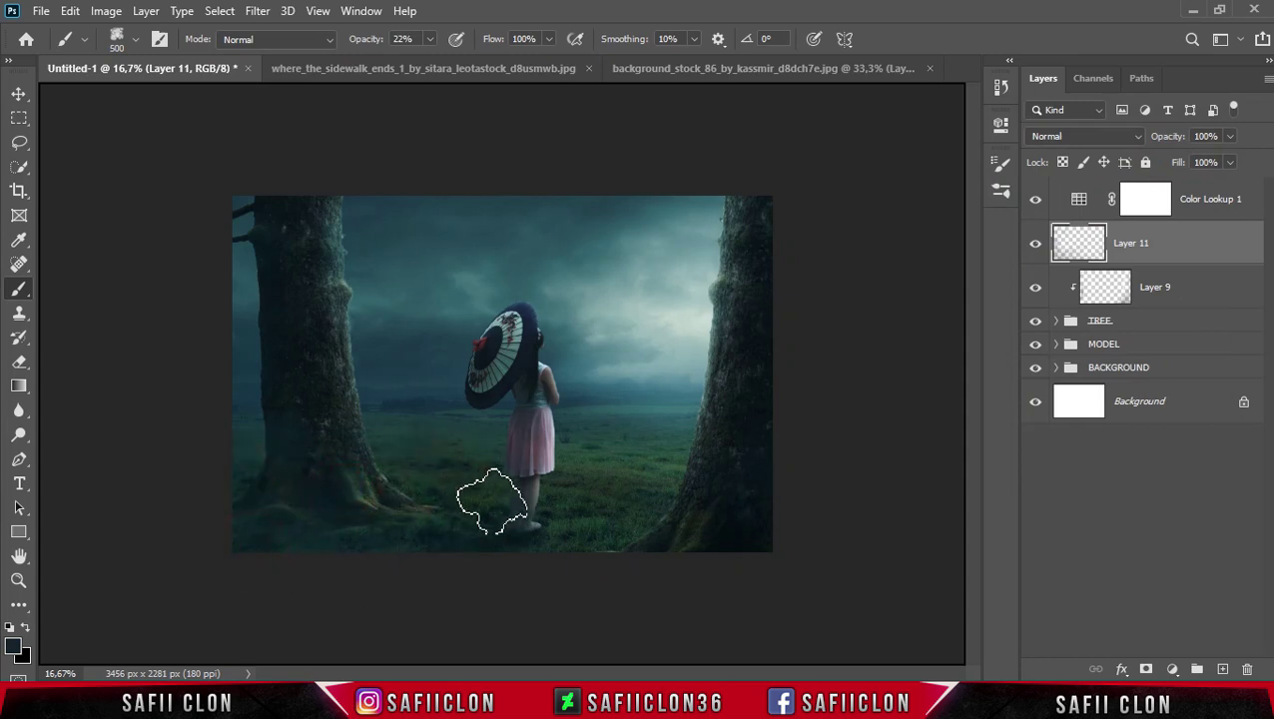
pyautogui.moveTo(608, 517); pyautogui.dragTo(727, 467)
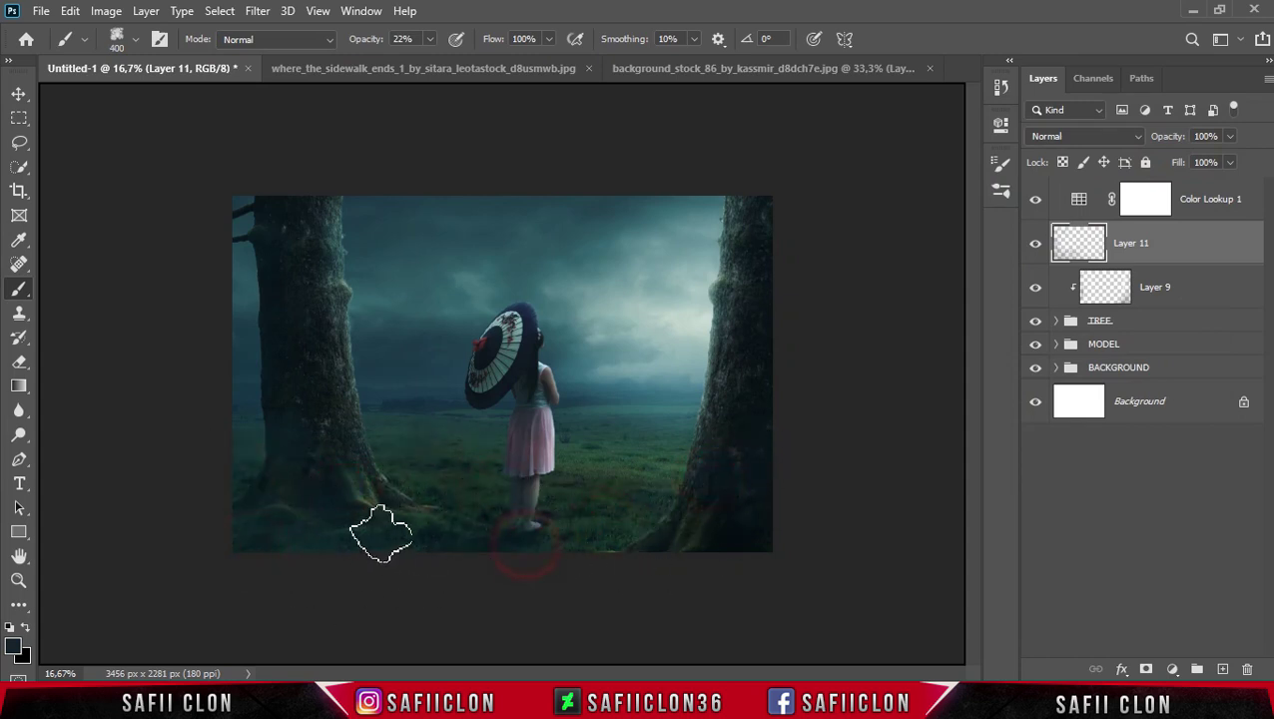
pyautogui.press(']')
pyautogui.press(']')
pyautogui.press(']')
pyautogui.moveTo(268, 469); pyautogui.dragTo(483, 589)
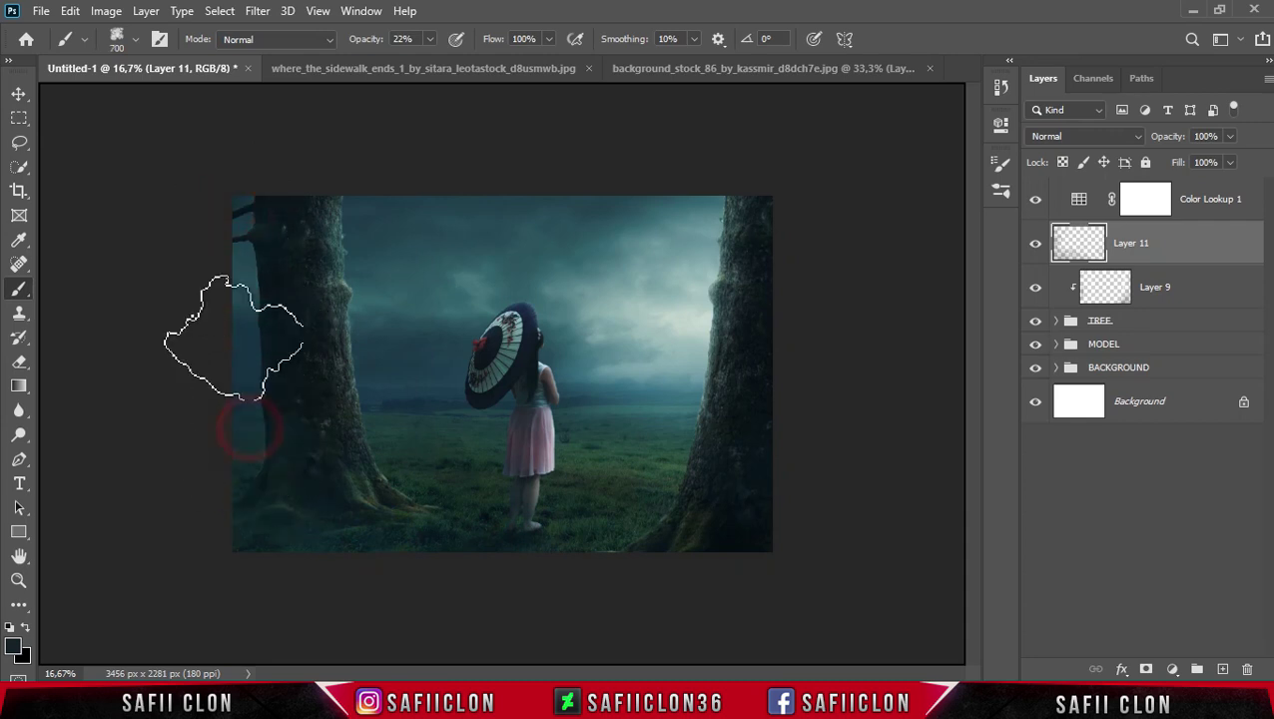
pyautogui.press('[')
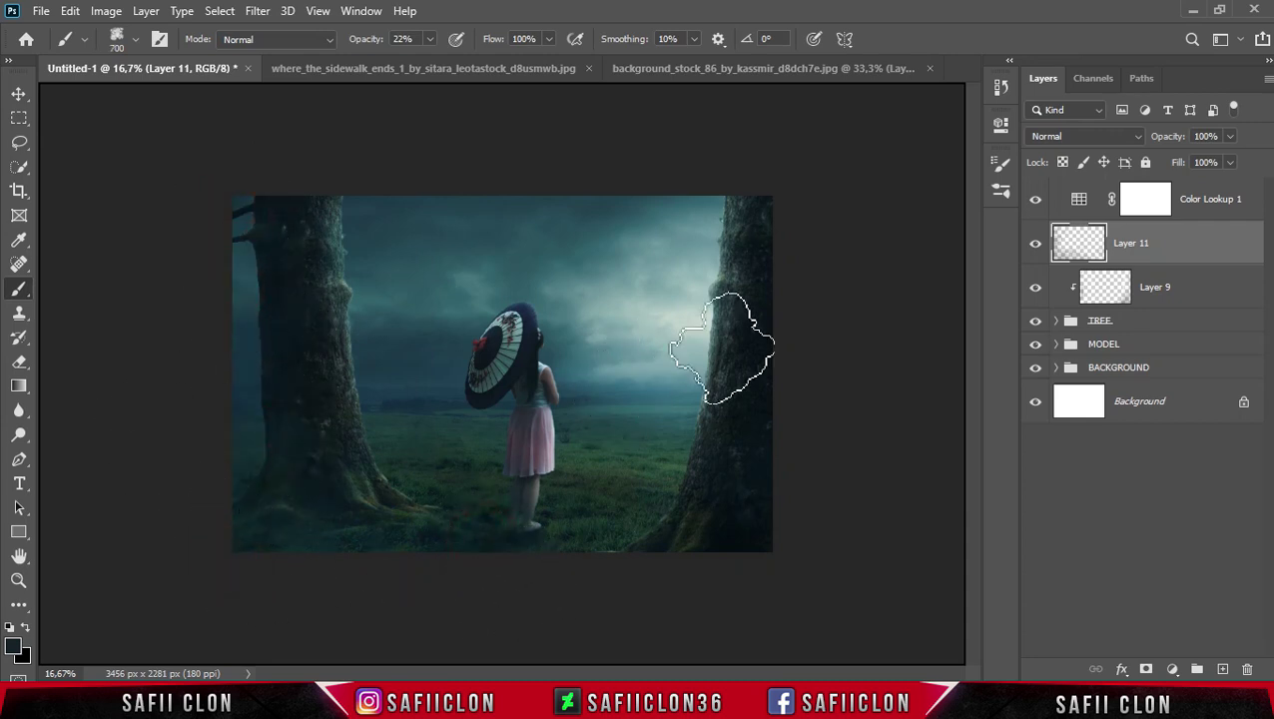
pyautogui.moveTo(255, 295); pyautogui.dragTo(242, 260)
pyautogui.moveTo(242, 469); pyautogui.dragTo(199, 440)
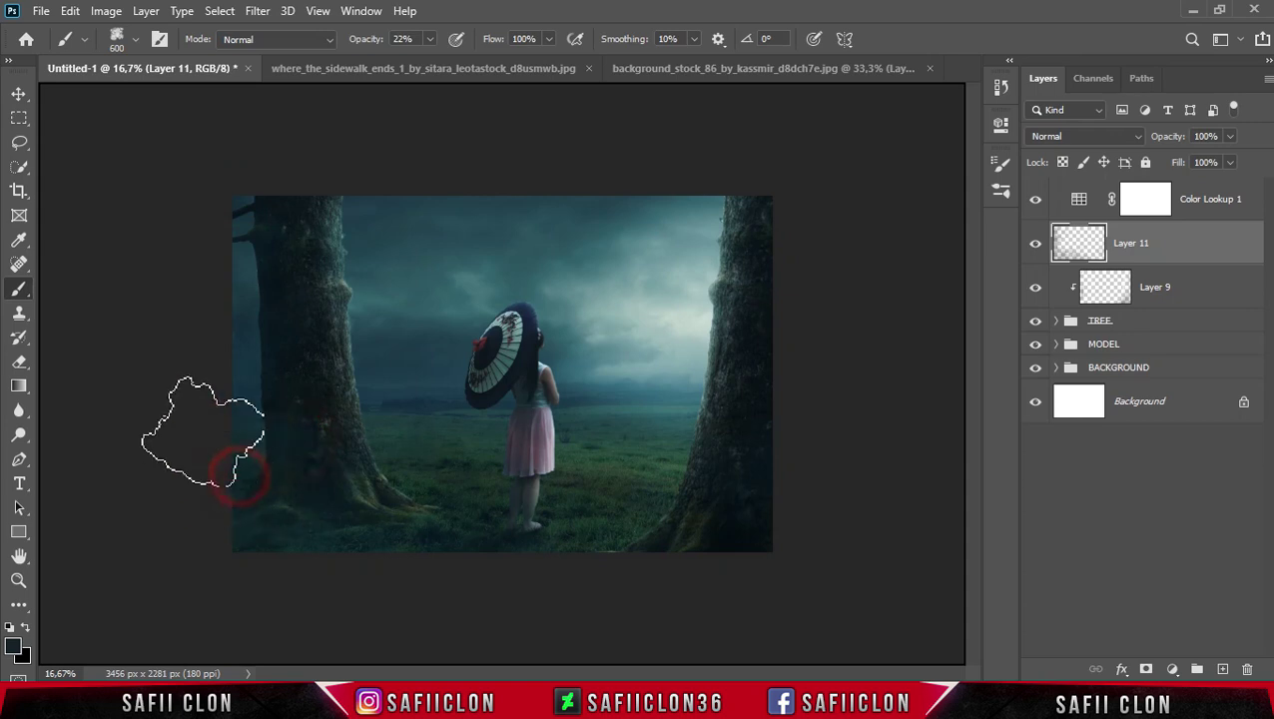
pyautogui.click(12, 649)
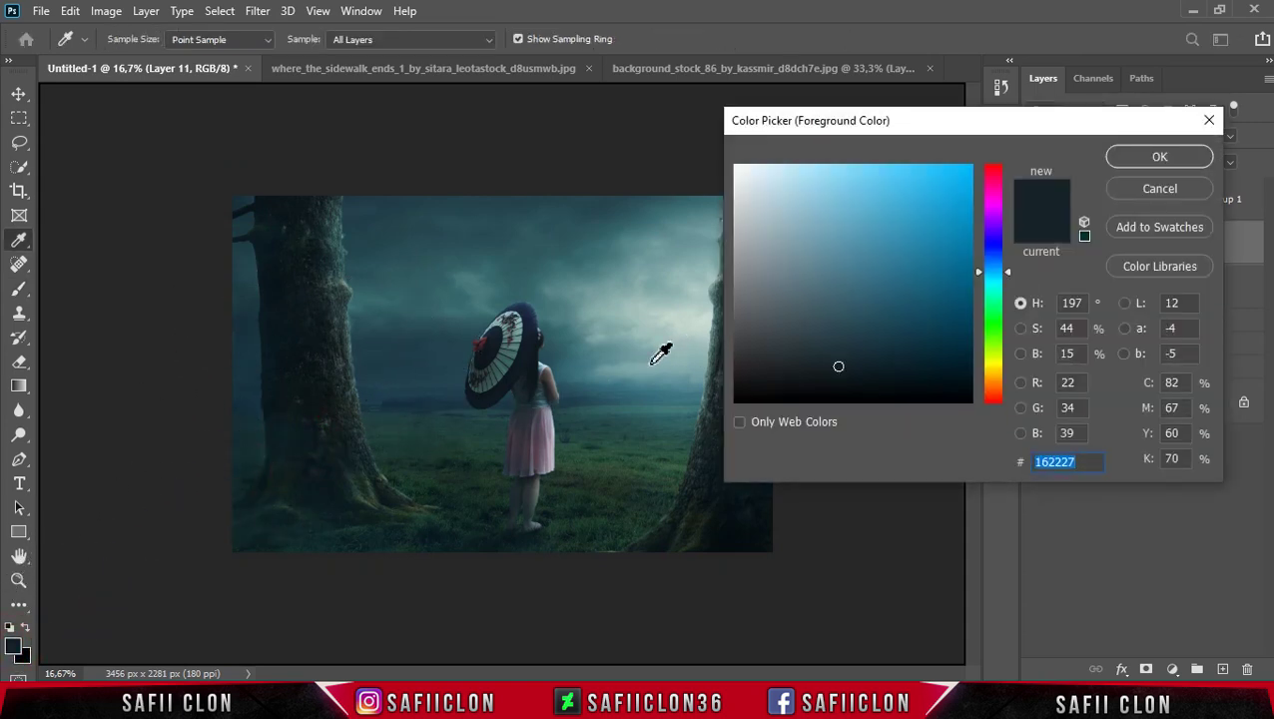
# Sample the sky's light teal 6b979d and paint faint haze along the right tree and beside the girl
pyautogui.click(623, 373)
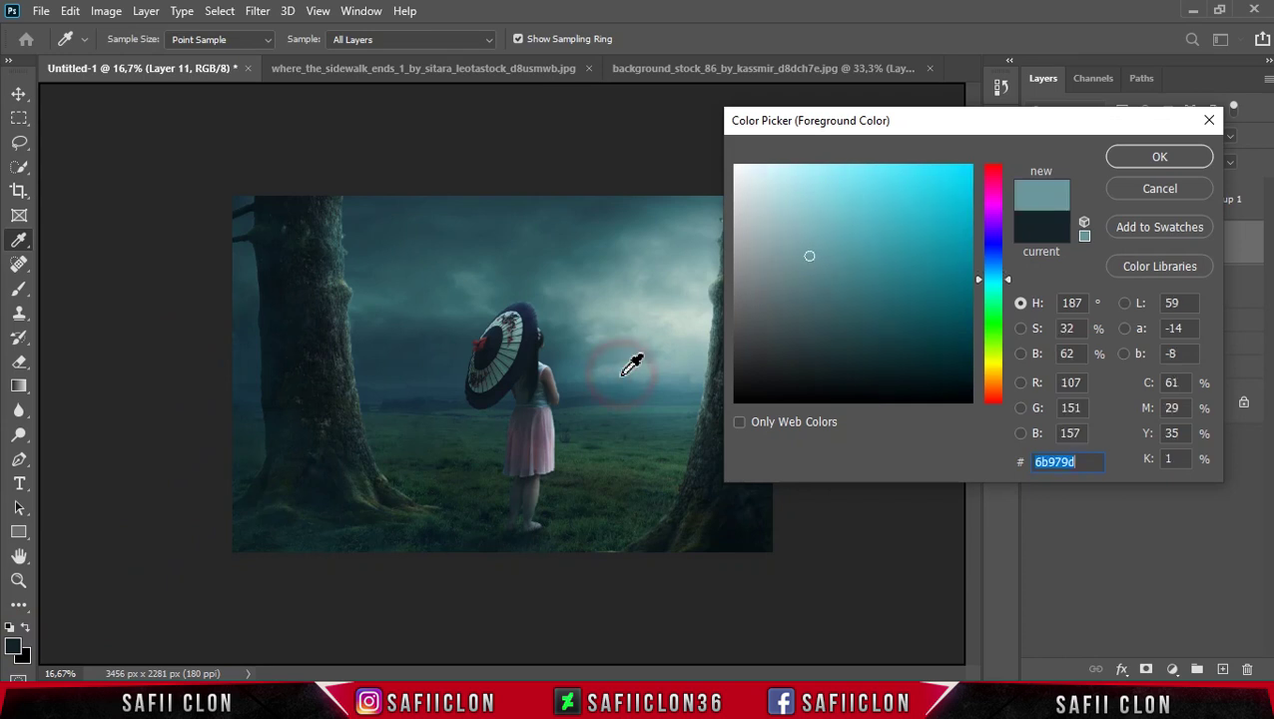
pyautogui.click(1145, 142)
pyautogui.moveTo(748, 361)
pyautogui.mouseDown()
pyautogui.moveTo(768, 304)
pyautogui.moveTo(619, 562)
pyautogui.mouseUp()
pyautogui.press(']')
pyautogui.press('[')
pyautogui.press('[')
pyautogui.press('[')
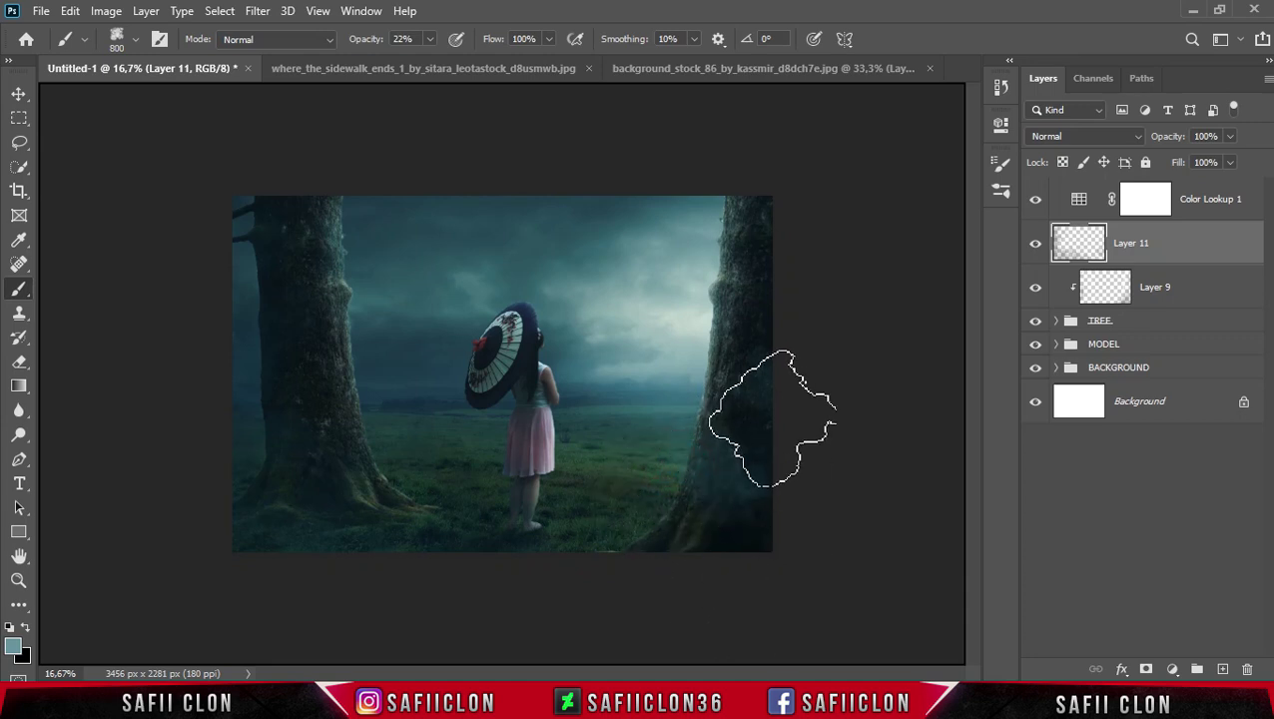
pyautogui.moveTo(774, 316); pyautogui.dragTo(734, 378)
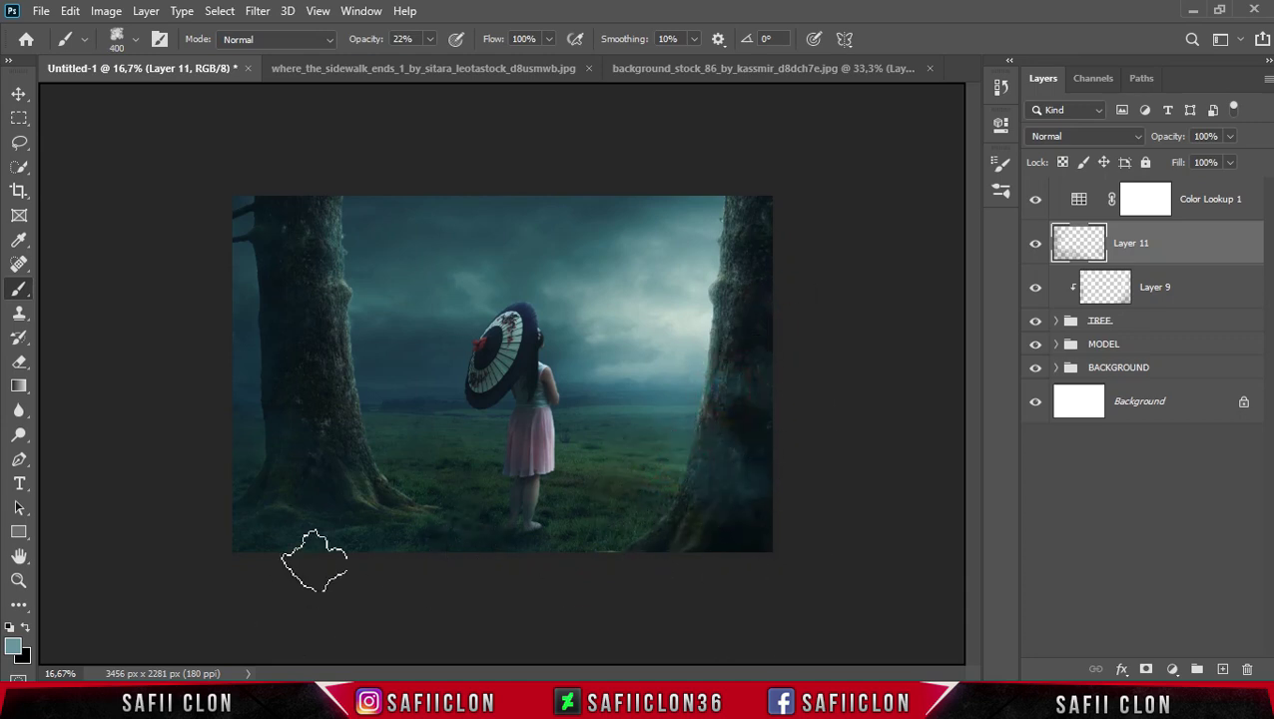
pyautogui.moveTo(622, 444); pyautogui.dragTo(681, 476)
pyautogui.moveTo(529, 315); pyautogui.dragTo(564, 389)
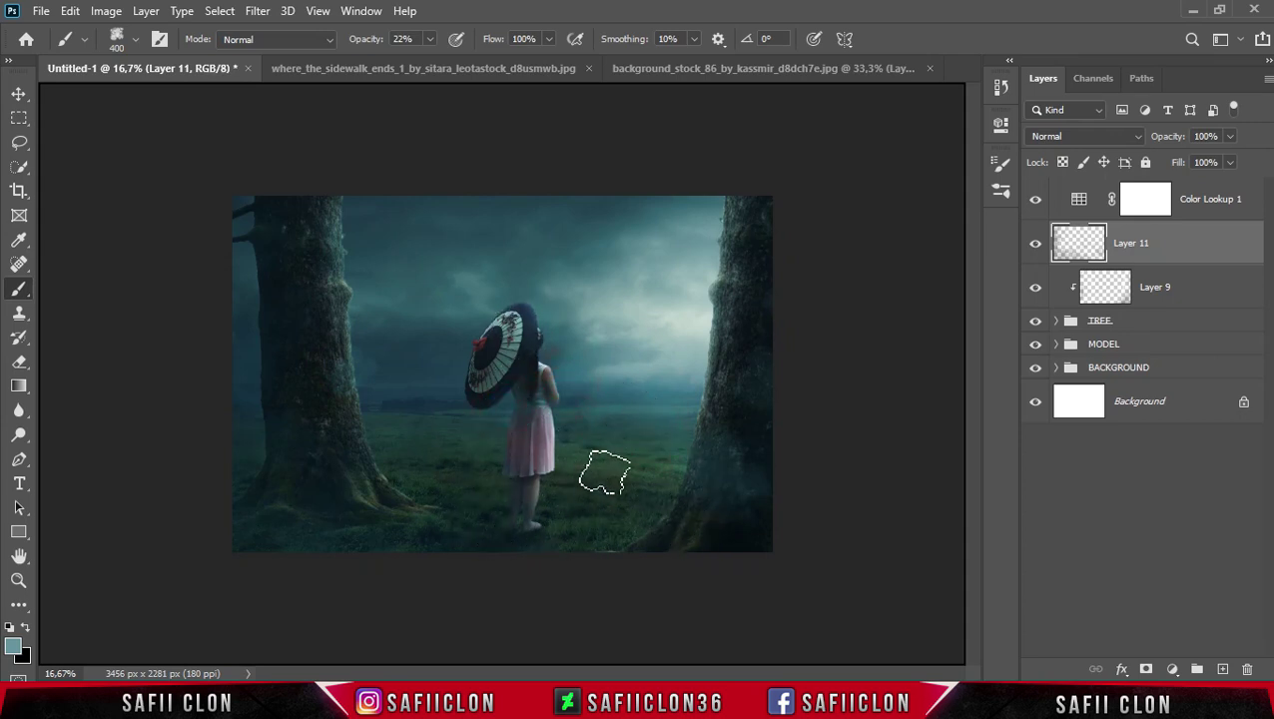
pyautogui.hotkey('ctrl', '+')
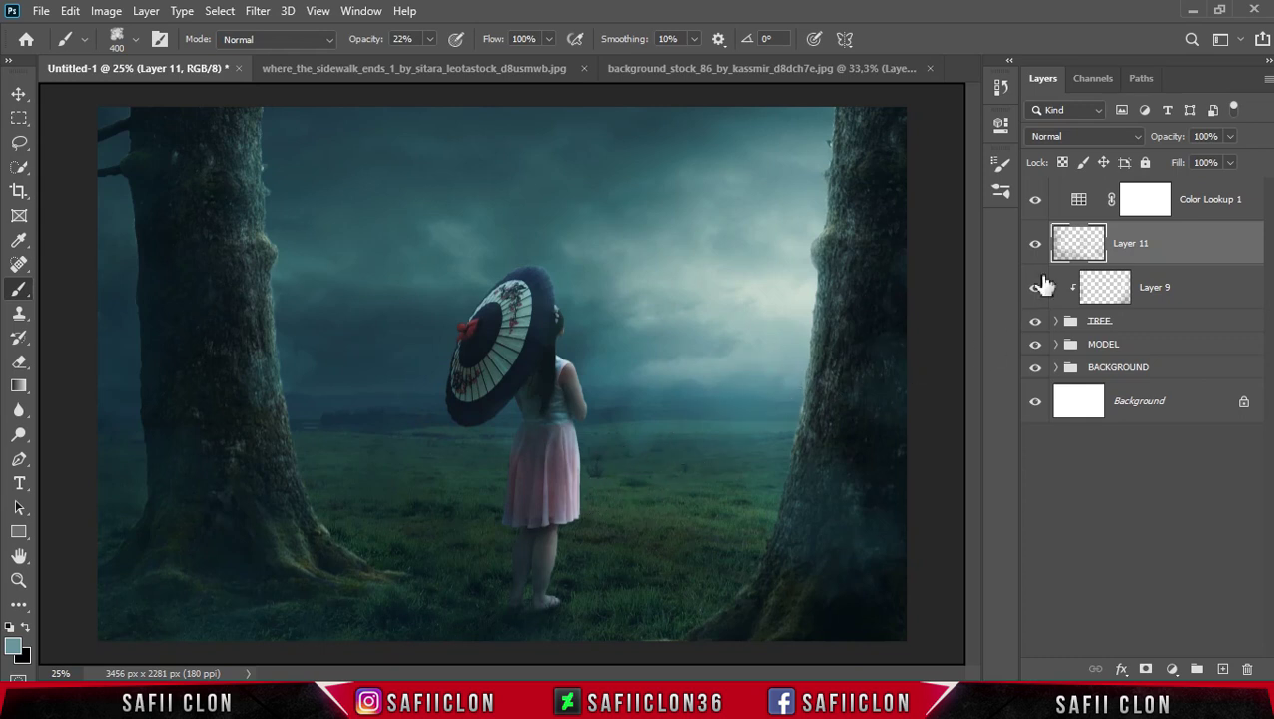
pyautogui.click(1036, 245)
# Toggle Layer 11 off and on to compare the shading before and after
pyautogui.click(1036, 245)
pyautogui.click(1038, 246)
pyautogui.click(1038, 247)
pyautogui.click(1038, 247)
# Add a new layer above the MODEL group and set the foreground colour to ffde59
pyautogui.click(1149, 344)
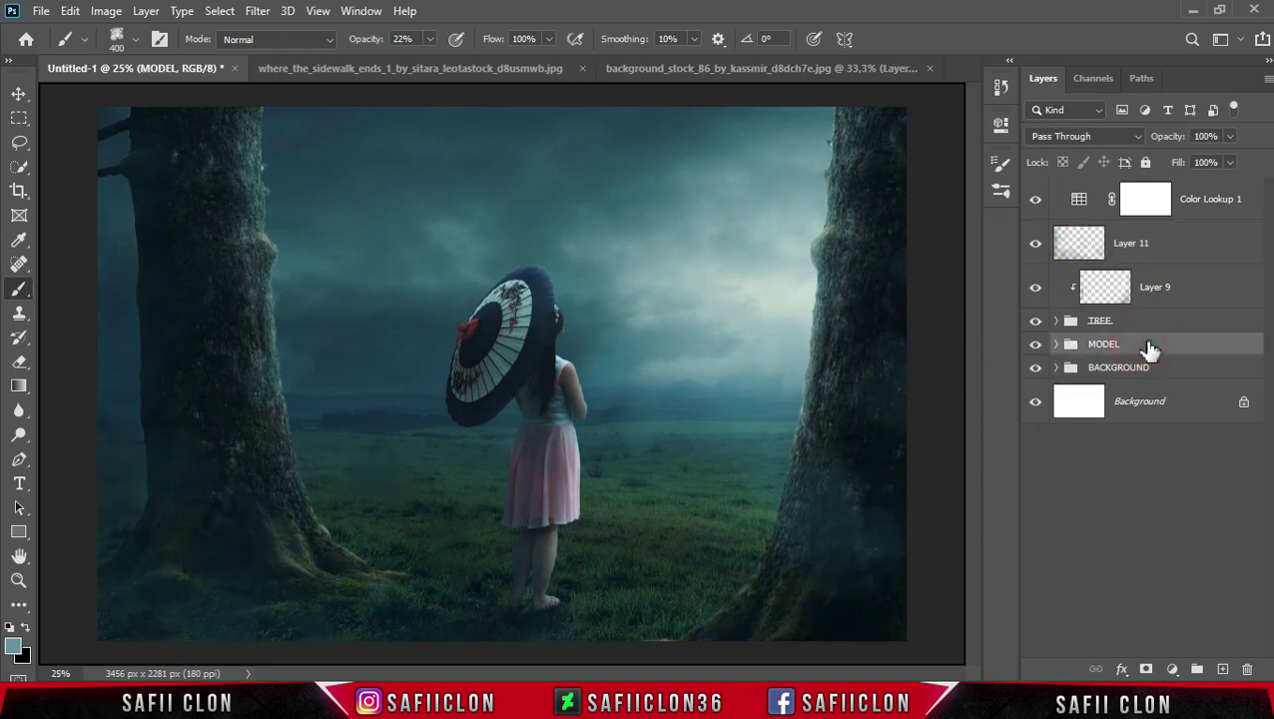
pyautogui.click(1223, 669)
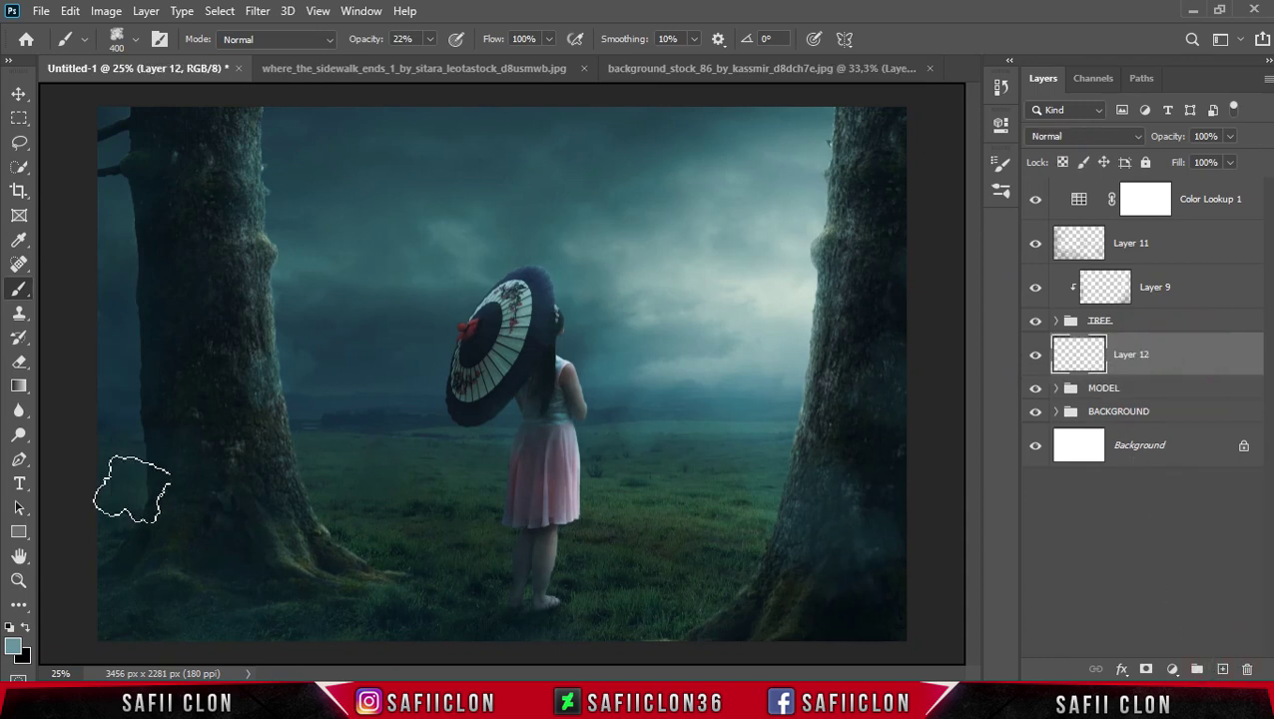
pyautogui.click(13, 647)
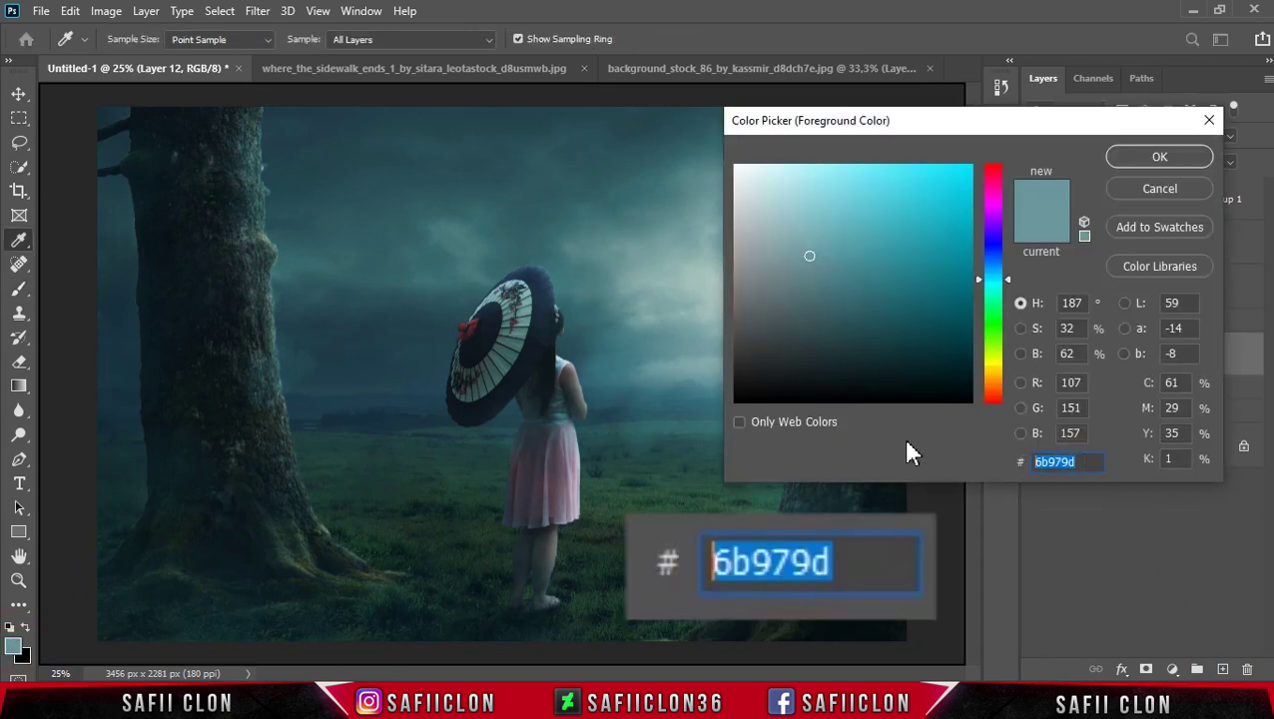
pyautogui.write('ffde')
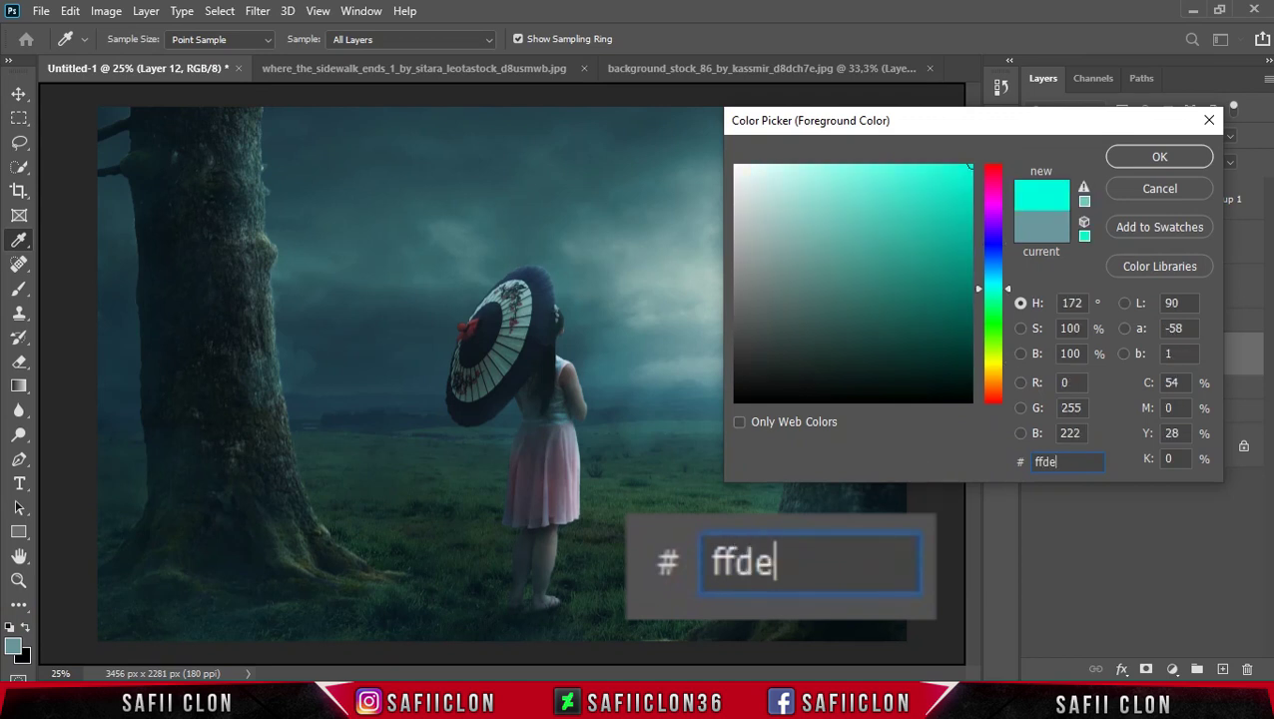
pyautogui.write('59')
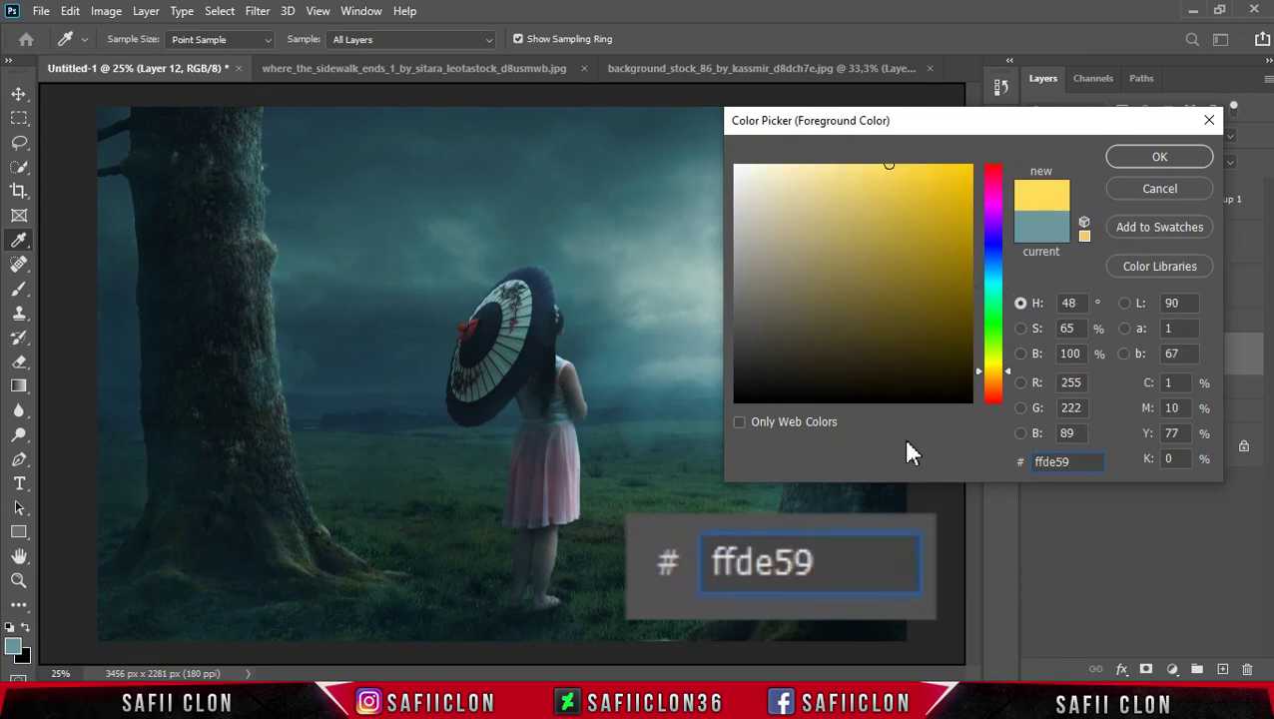
pyautogui.doubleClick(1053, 461)
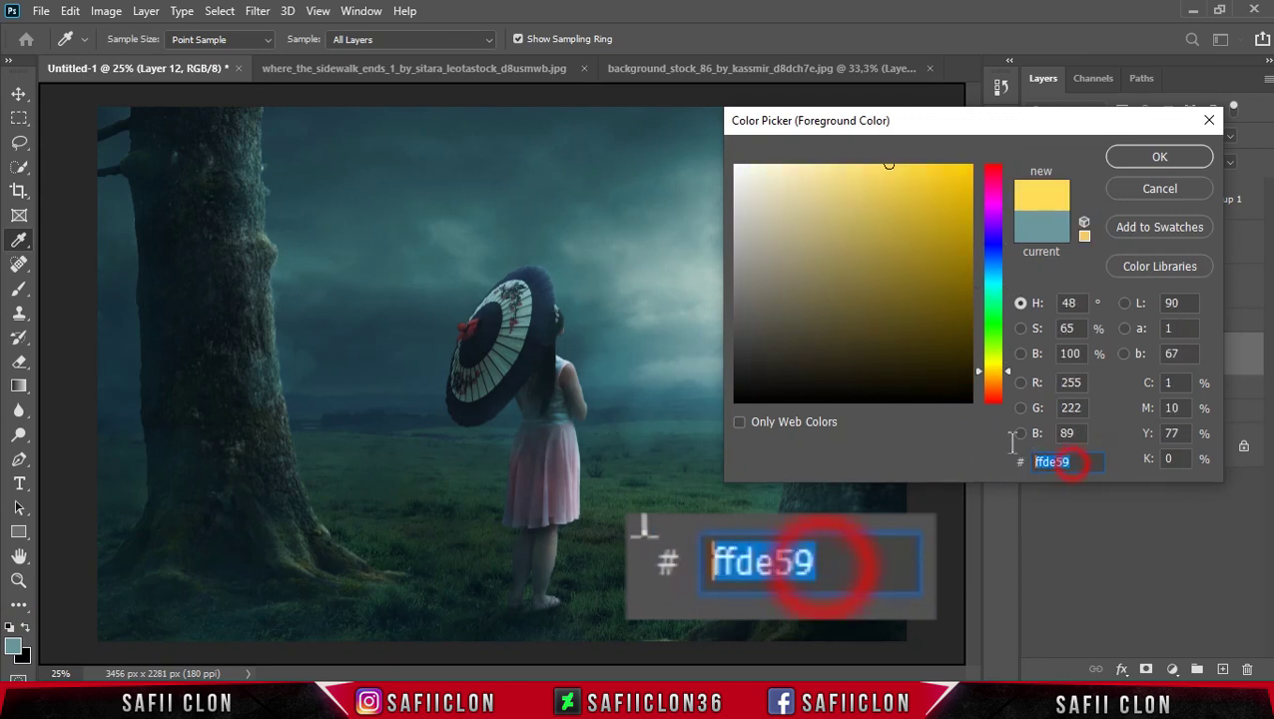
pyautogui.click(1159, 157)
pyautogui.press('b')
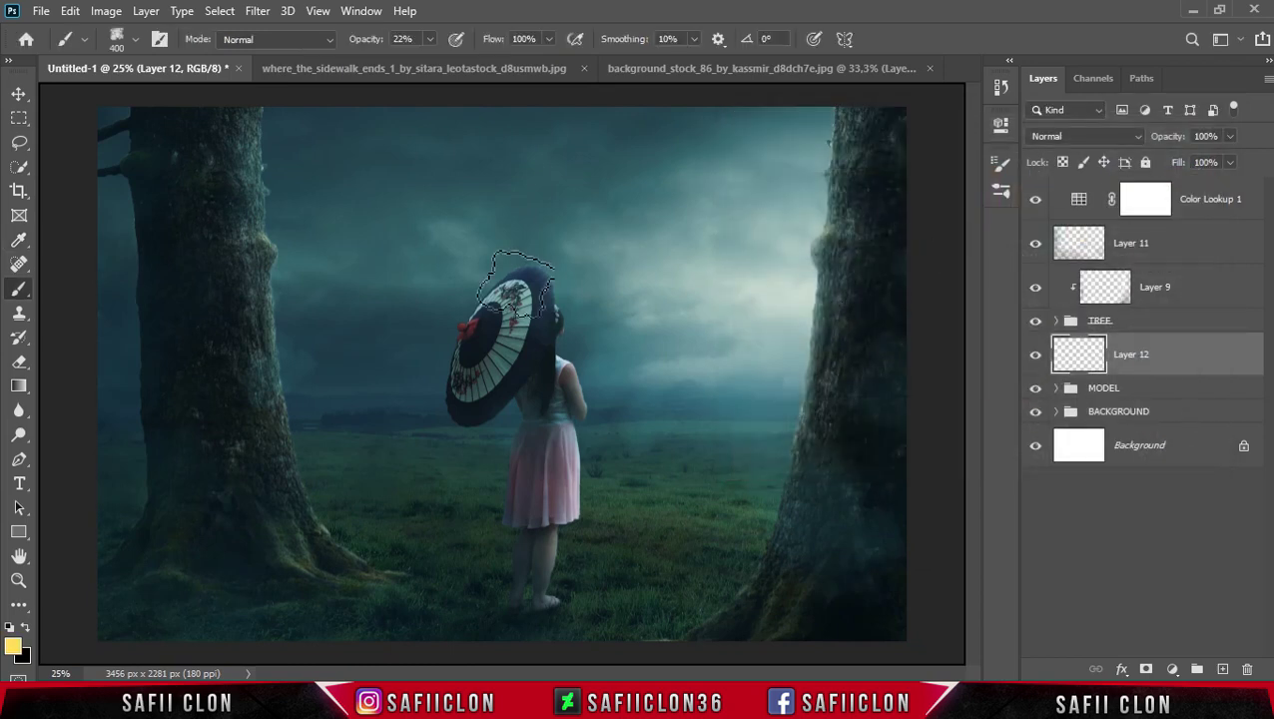
# Paint a soft yellow glow left of the parasol with a Soft Round brush at 100% opacity
pyautogui.rightClick(20, 291)
pyautogui.click(90, 288)
pyautogui.click(136, 40)
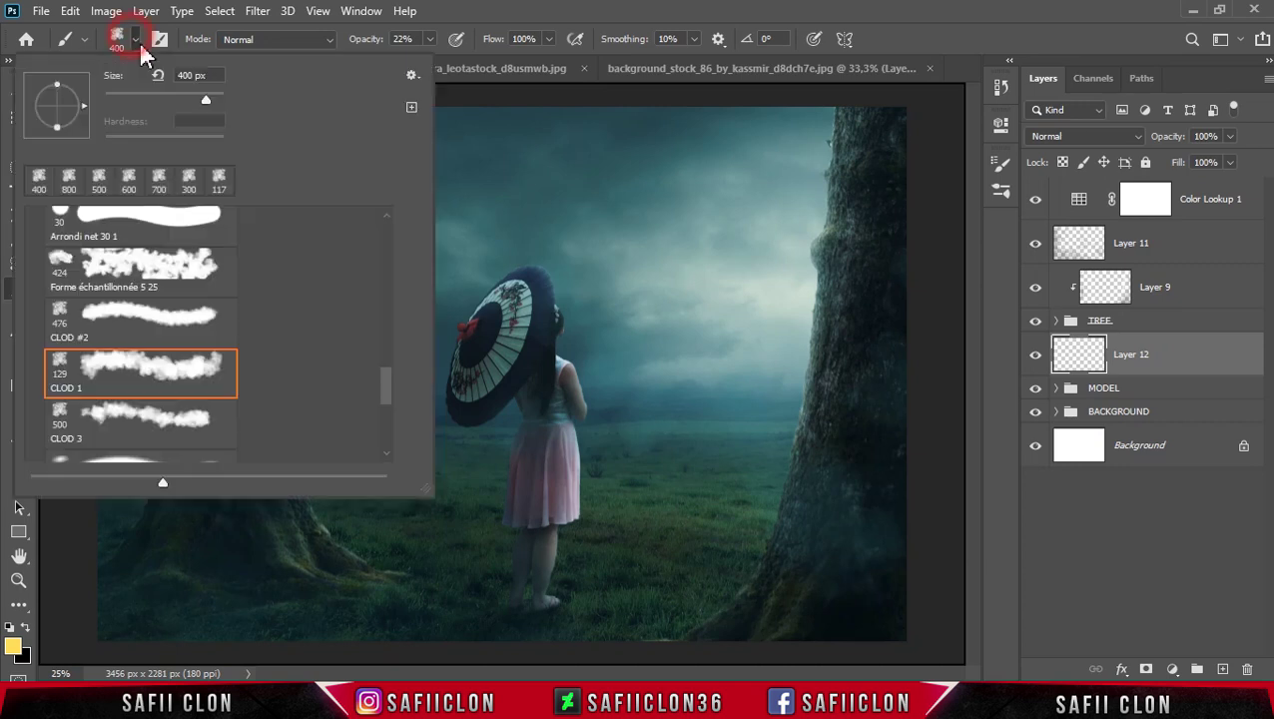
pyautogui.moveTo(383, 382); pyautogui.dragTo(284, 245)
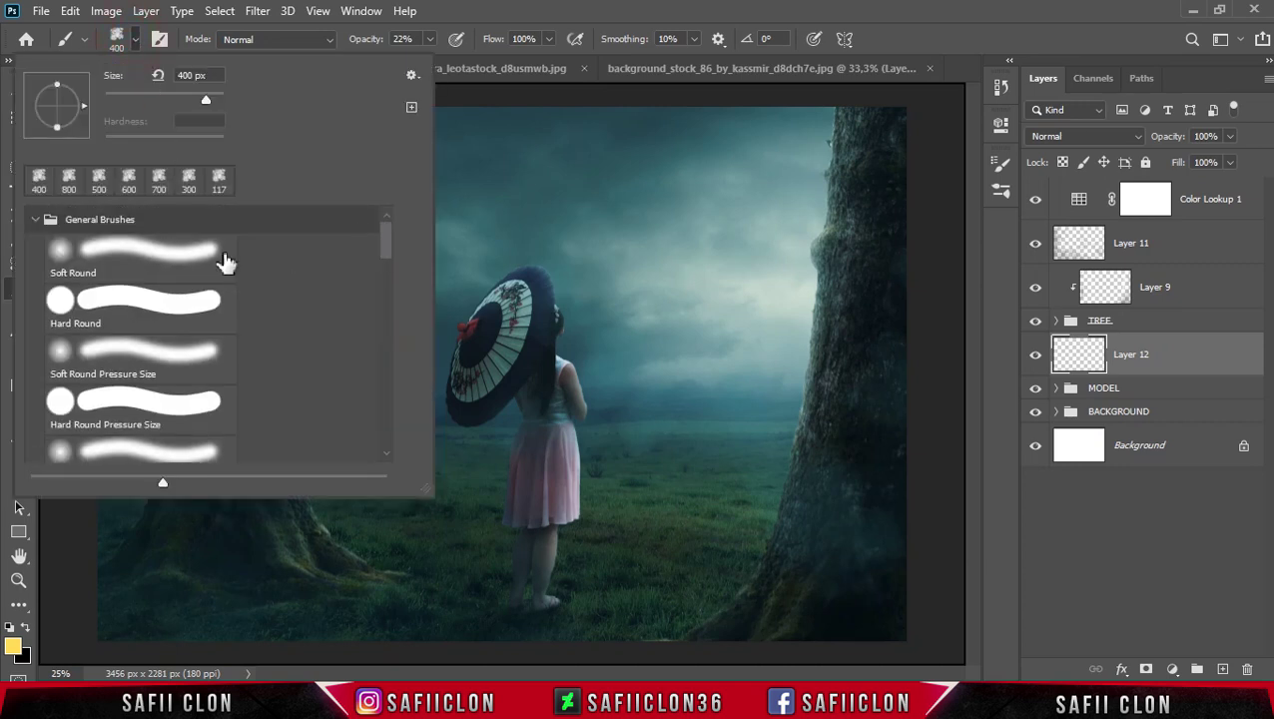
pyautogui.click(95, 258)
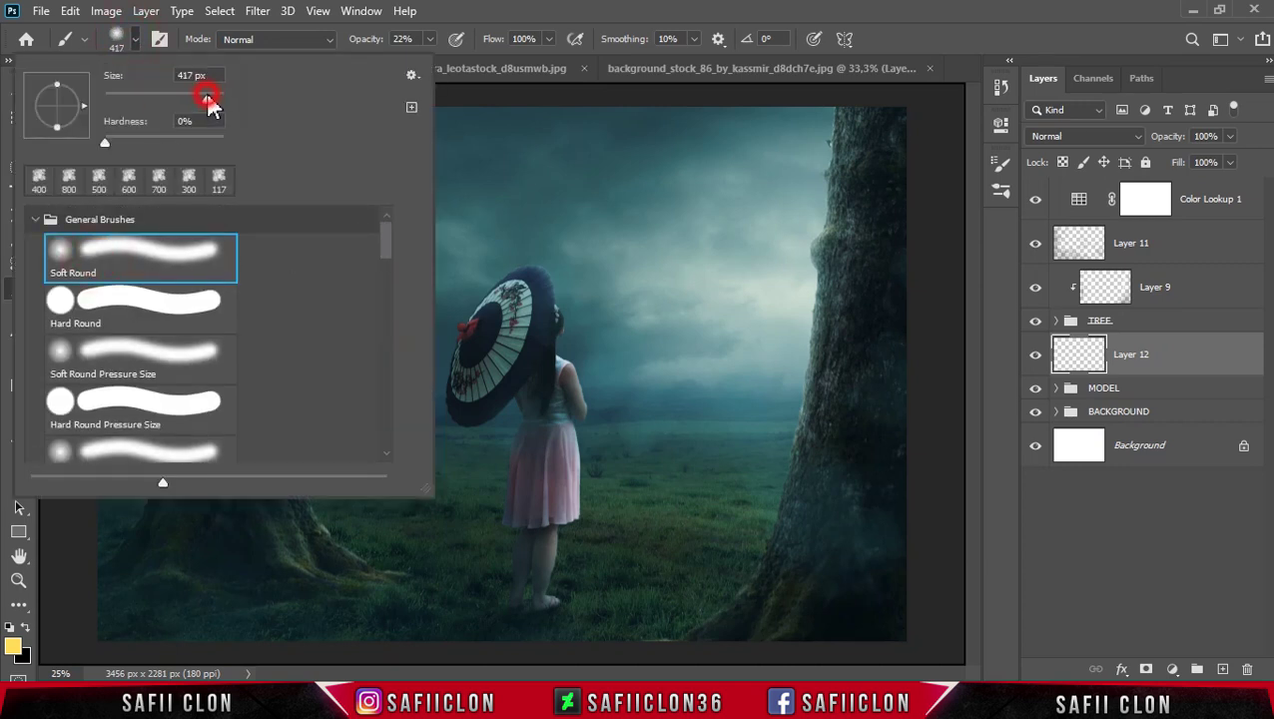
pyautogui.click(136, 44)
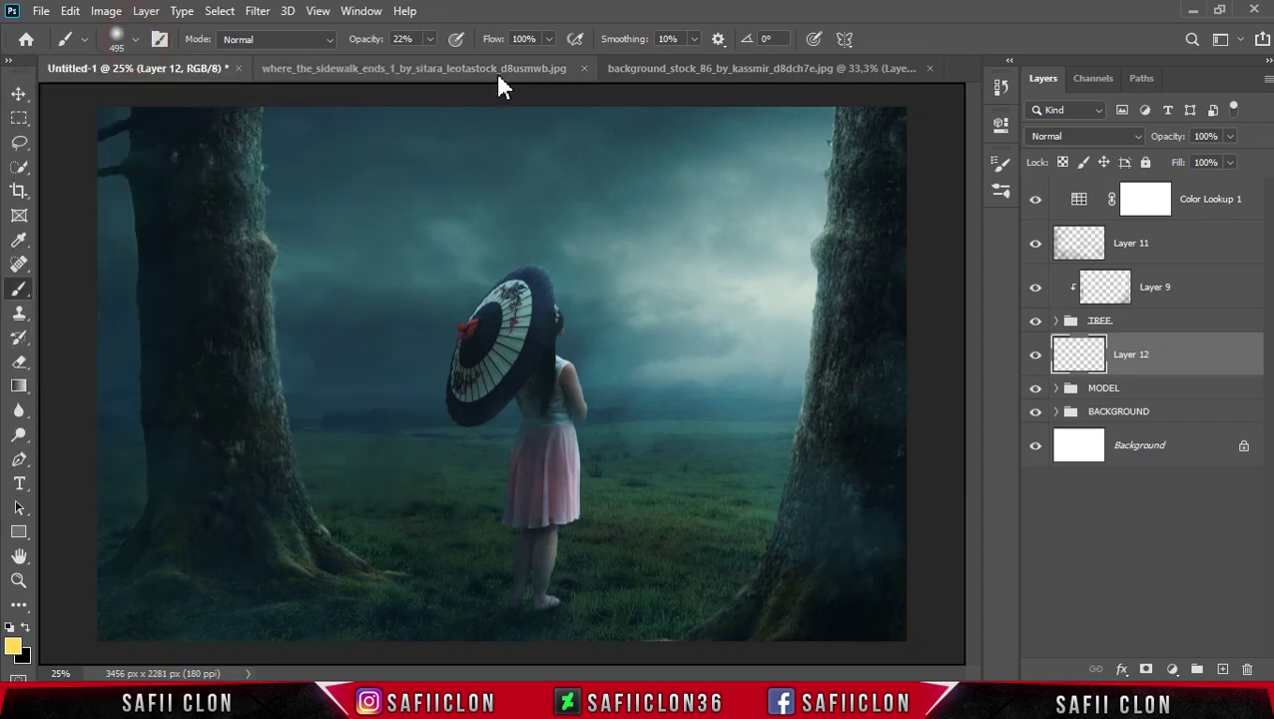
pyautogui.click(432, 50)
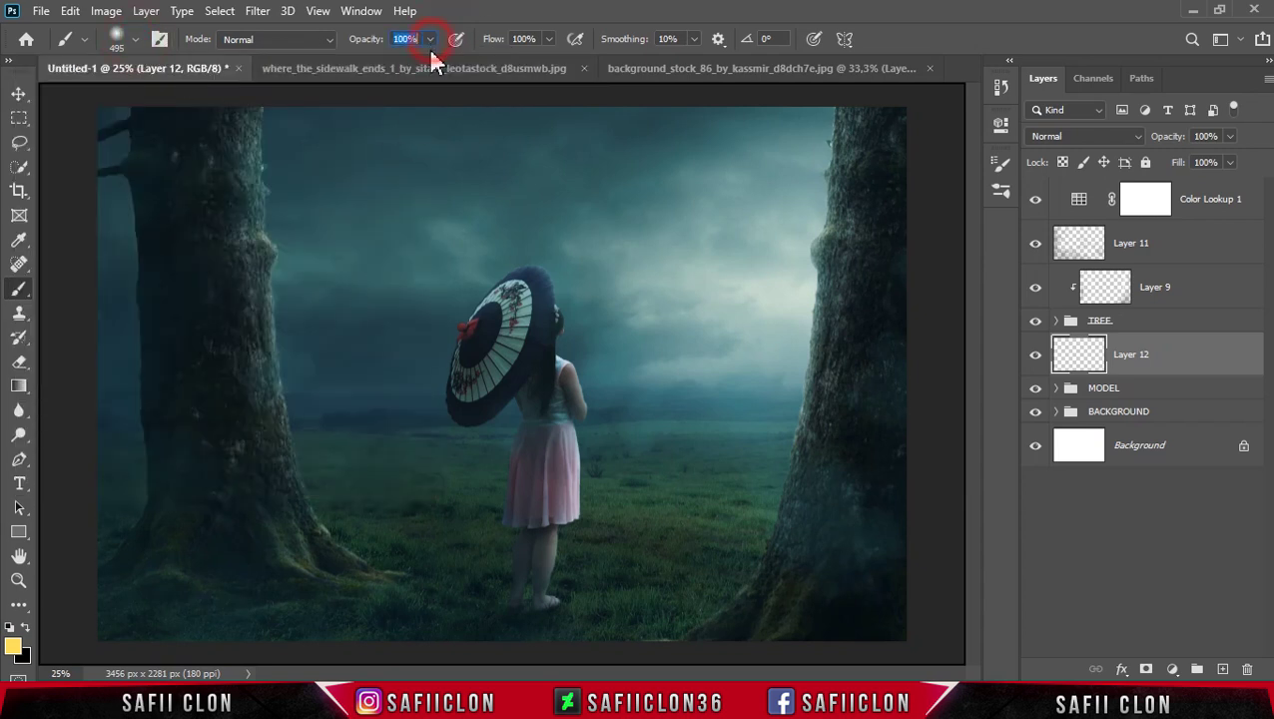
pyautogui.click(426, 285)
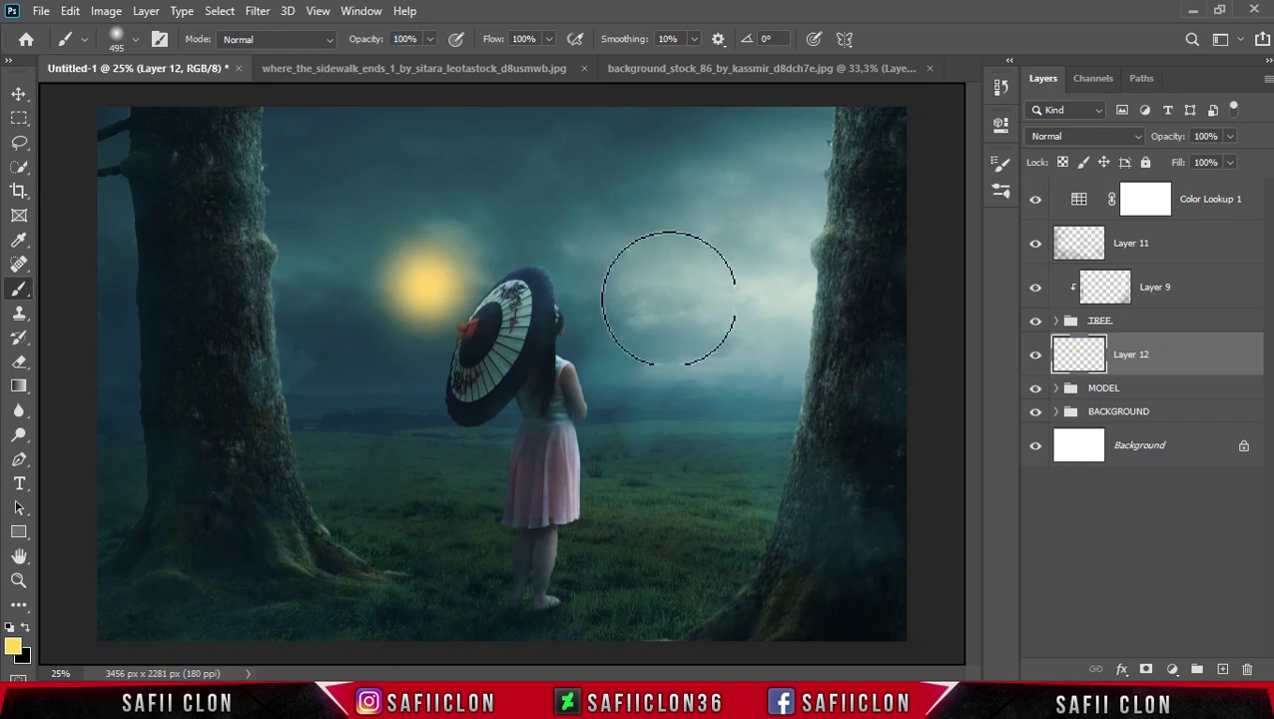
pyautogui.hotkey('ctrl', '-')
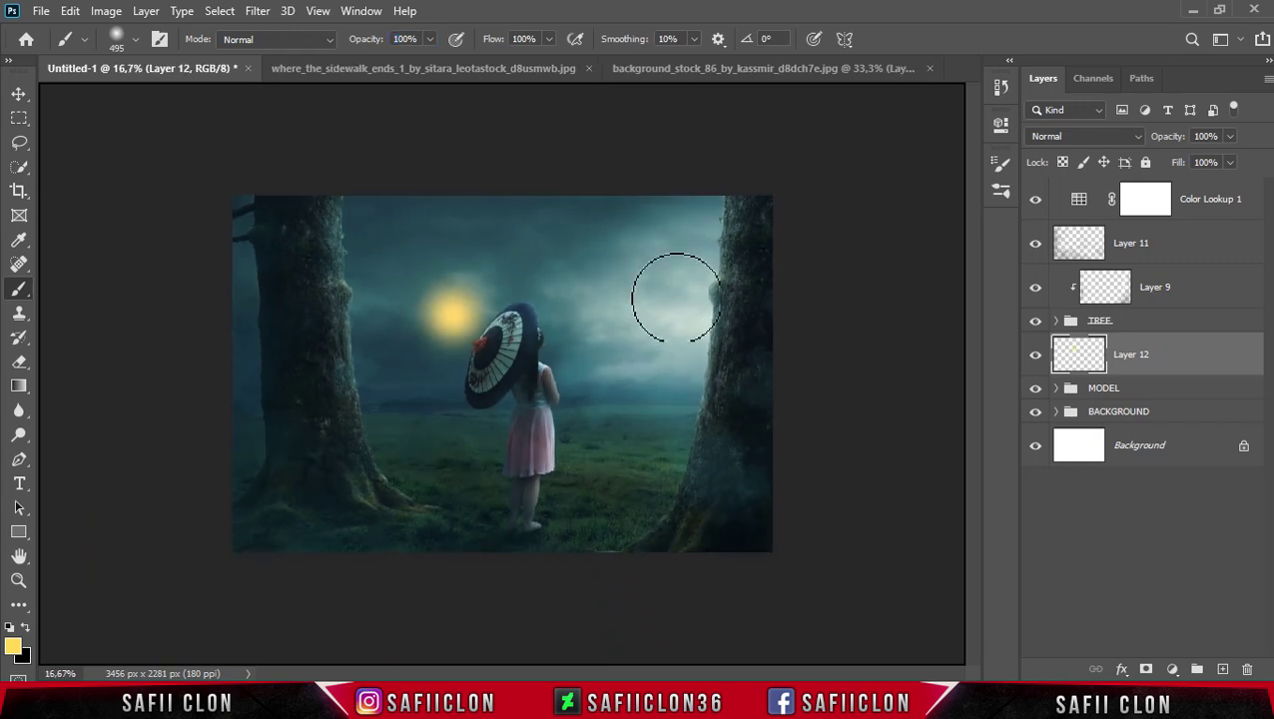
# Enlarge and move the yellow glow toward the upper right, and set Layer 12 to Overlay
pyautogui.hotkey('ctrl', 't')
pyautogui.moveTo(511, 384); pyautogui.dragTo(637, 514)
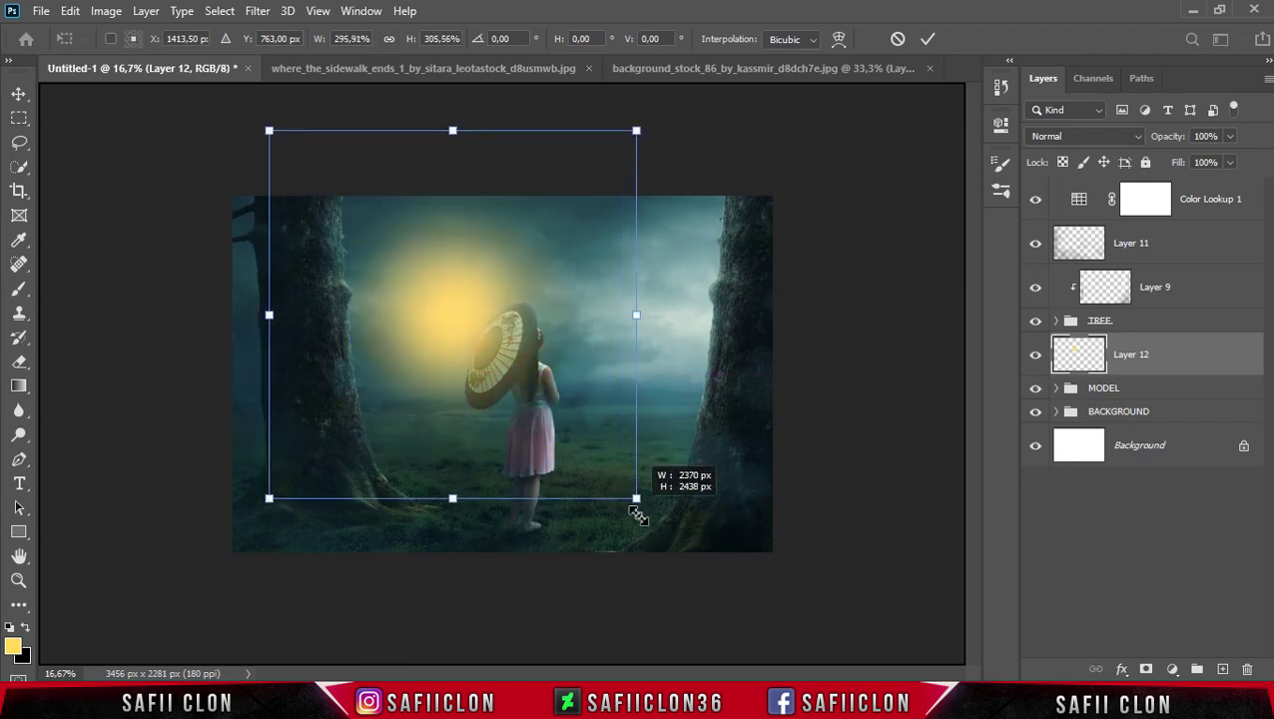
pyautogui.moveTo(636, 514); pyautogui.dragTo(567, 487)
pyautogui.moveTo(559, 333)
pyautogui.mouseDown()
pyautogui.moveTo(667, 369)
pyautogui.moveTo(816, 300)
pyautogui.mouseUp()
pyautogui.moveTo(689, 171); pyautogui.dragTo(691, 87)
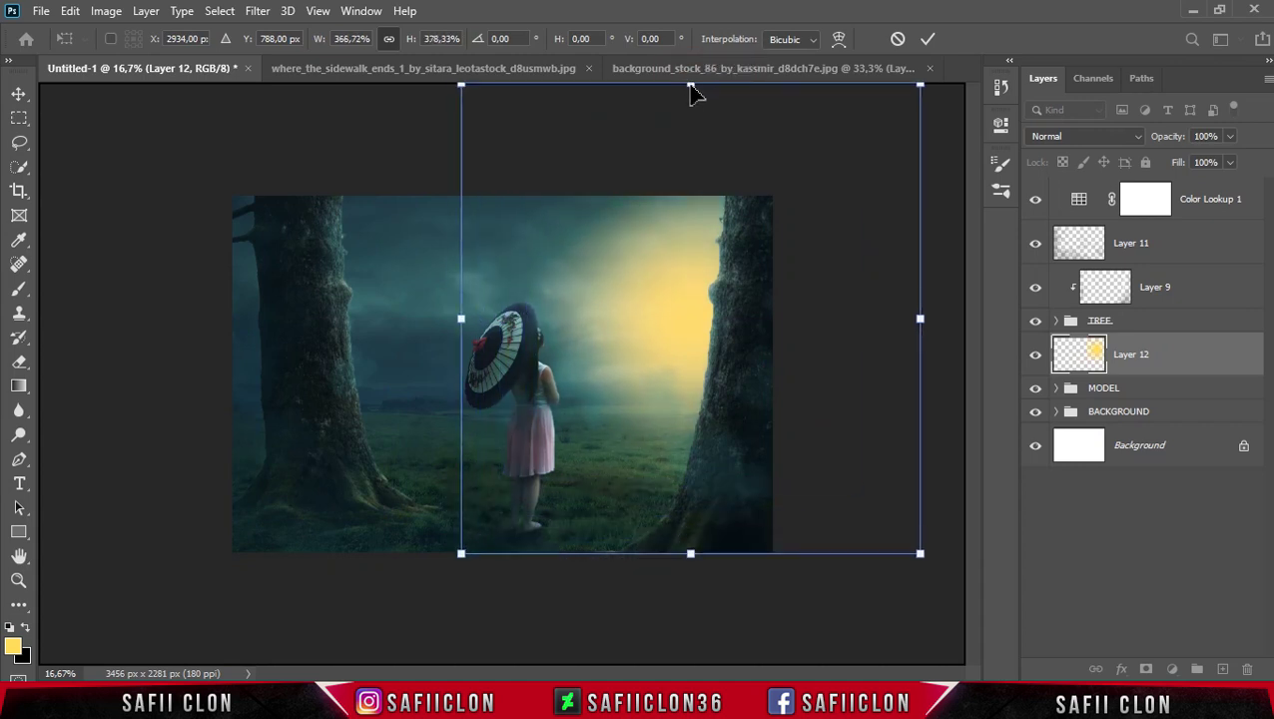
pyautogui.moveTo(461, 549)
pyautogui.mouseDown()
pyautogui.moveTo(390, 552)
pyautogui.moveTo(395, 540)
pyautogui.mouseUp()
pyautogui.moveTo(683, 371); pyautogui.dragTo(701, 373)
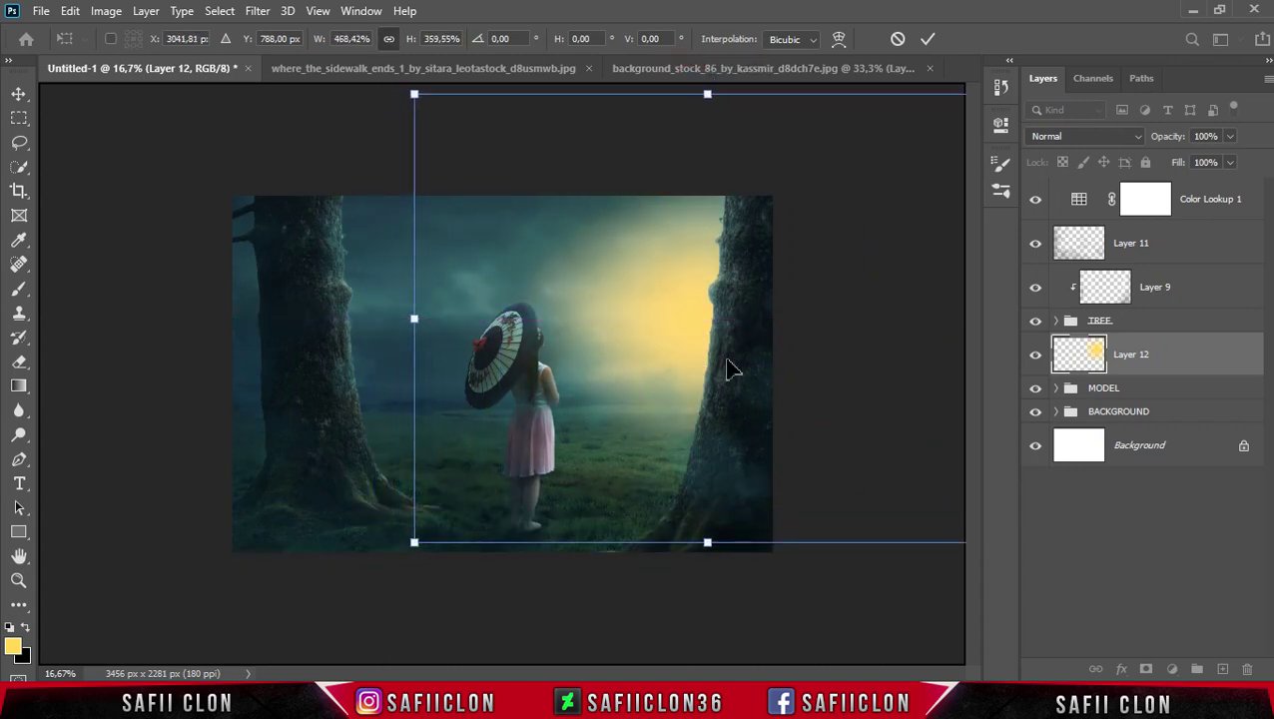
pyautogui.click(1083, 137)
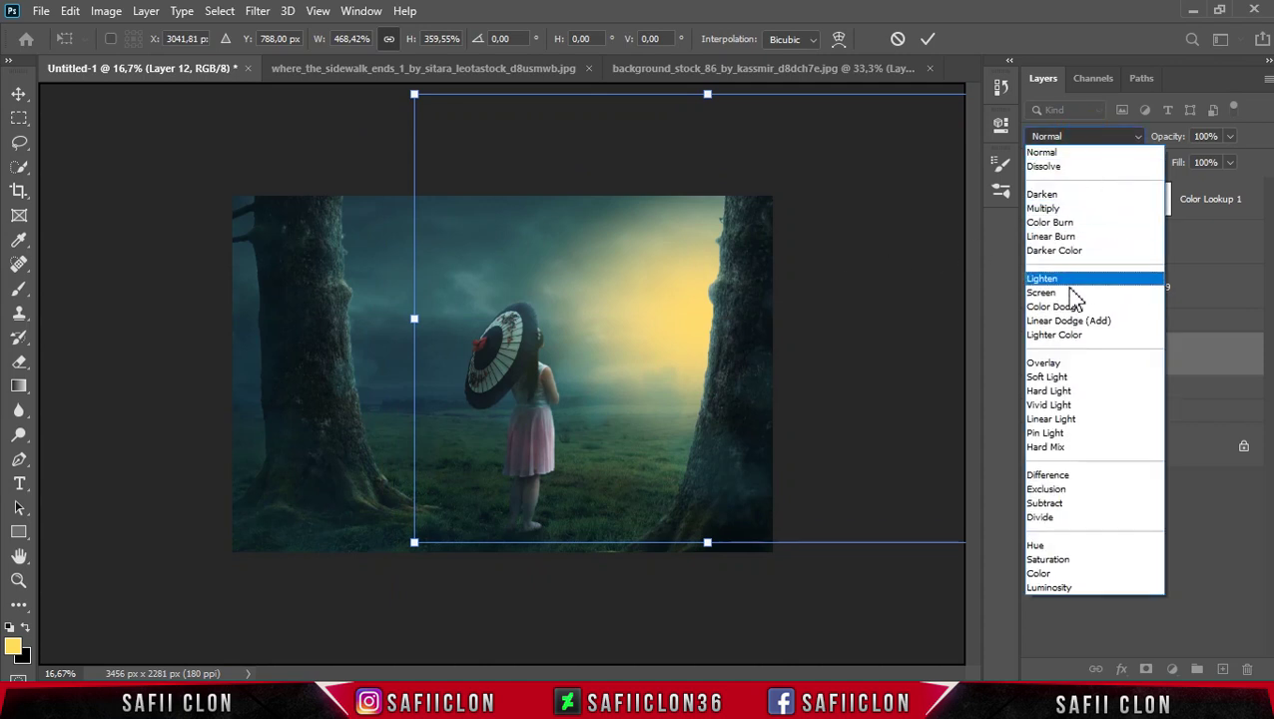
pyautogui.click(1048, 363)
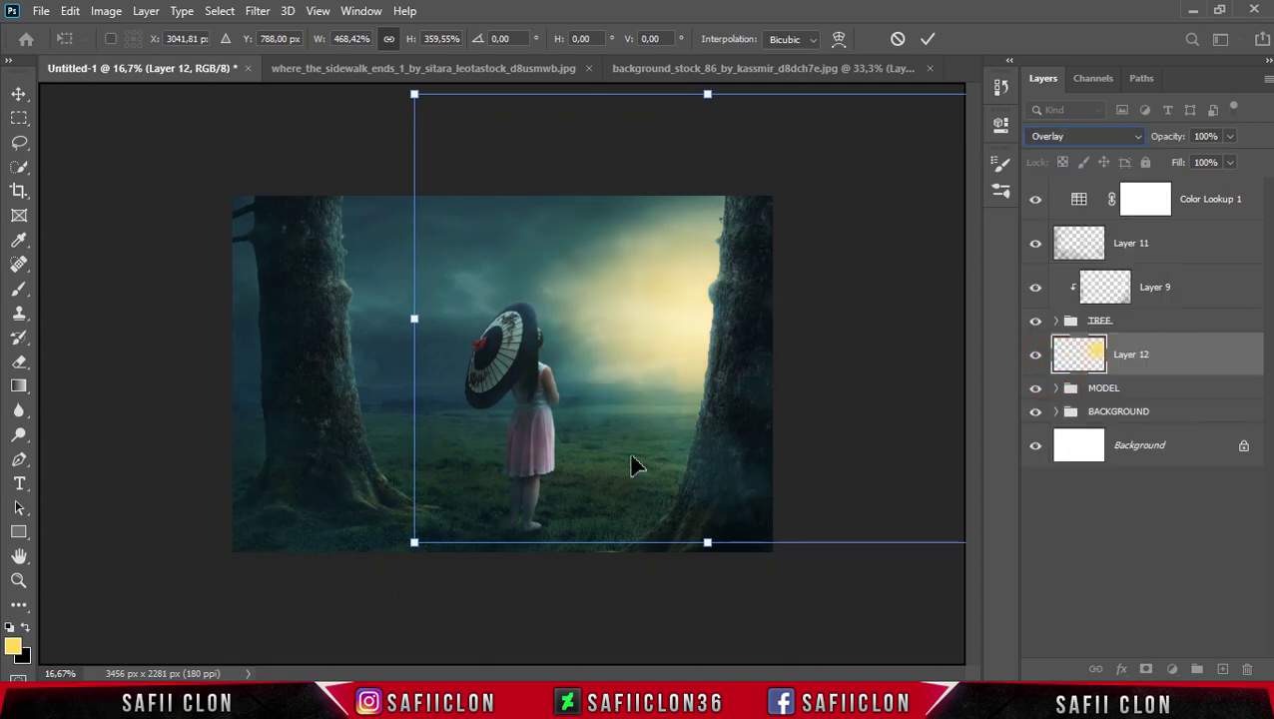
# Stretch and reposition the Overlay glow between the girl and the right tree, then commit the transform
pyautogui.moveTo(706, 546); pyautogui.dragTo(706, 659)
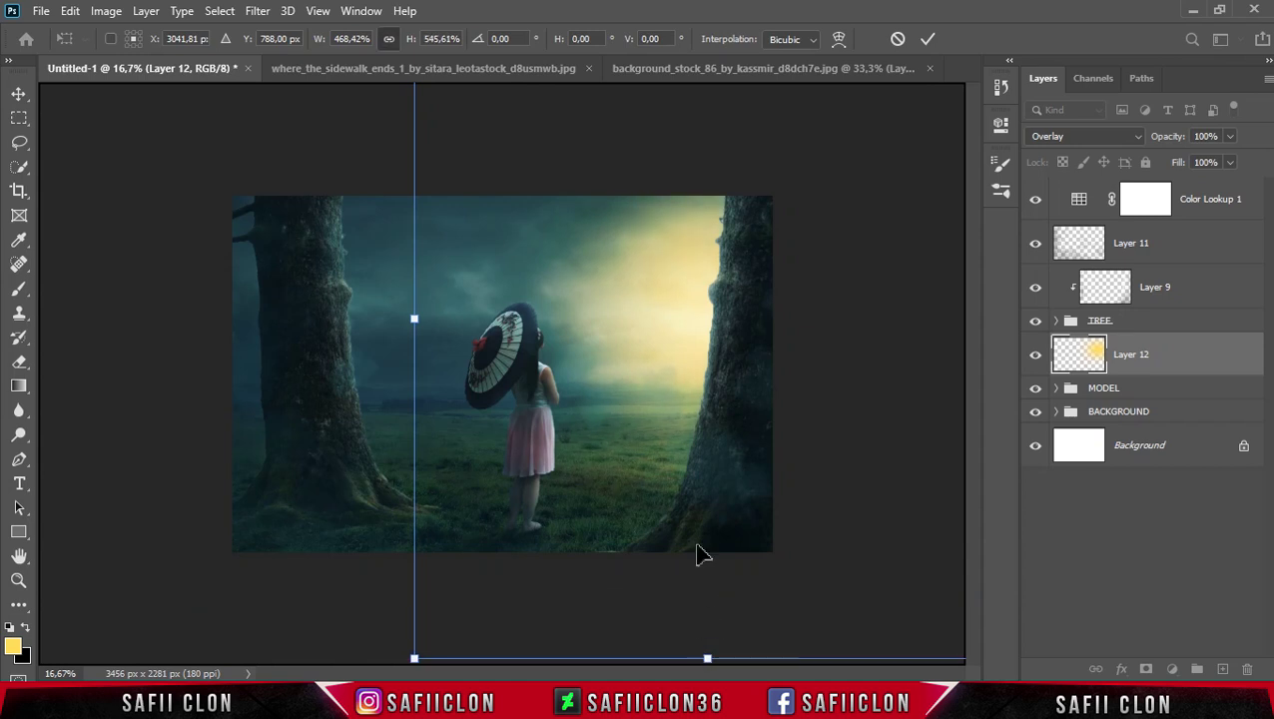
pyautogui.moveTo(689, 481)
pyautogui.mouseDown()
pyautogui.moveTo(584, 467)
pyautogui.moveTo(637, 463)
pyautogui.mouseUp()
pyautogui.hotkey('ctrl', '-')
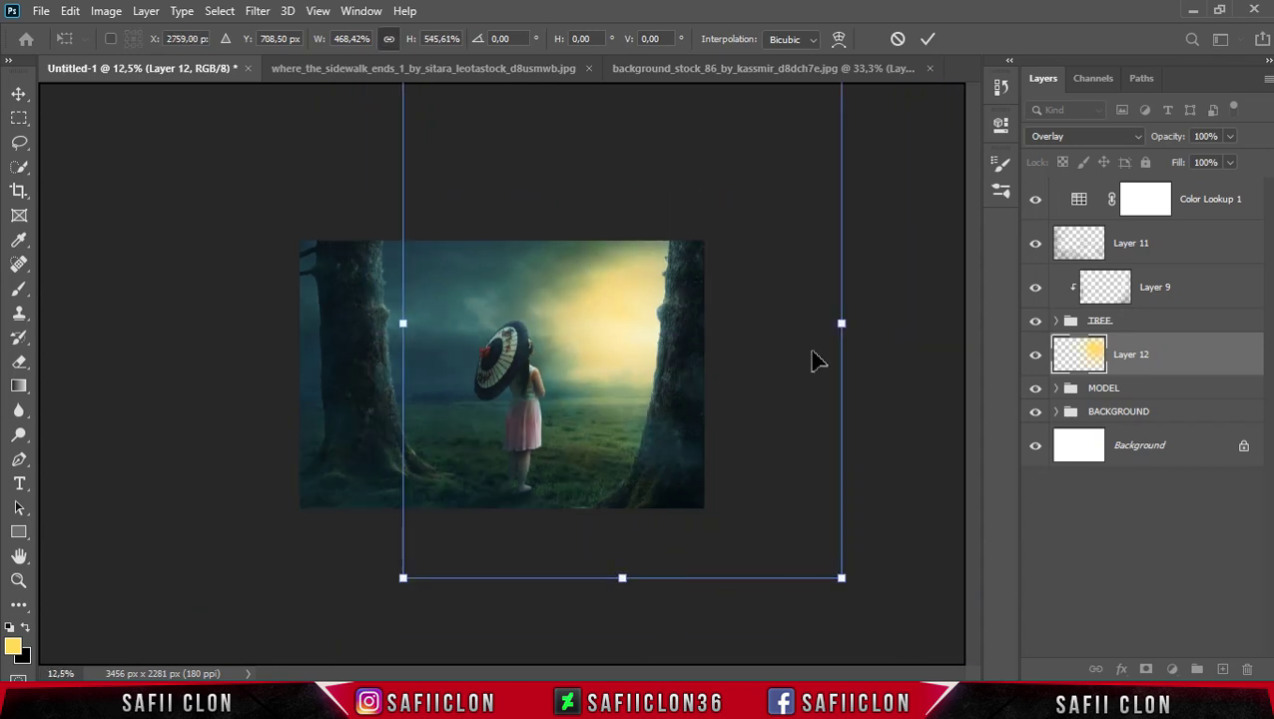
pyautogui.moveTo(841, 322); pyautogui.dragTo(917, 323)
pyautogui.moveTo(631, 379); pyautogui.dragTo(682, 379)
pyautogui.moveTo(673, 577)
pyautogui.mouseDown()
pyautogui.moveTo(671, 557)
pyautogui.moveTo(674, 638)
pyautogui.mouseUp()
pyautogui.moveTo(636, 501)
pyautogui.mouseDown()
pyautogui.moveTo(667, 491)
pyautogui.moveTo(624, 492)
pyautogui.mouseUp()
pyautogui.moveTo(367, 308); pyautogui.dragTo(419, 308)
pyautogui.moveTo(598, 371); pyautogui.dragTo(591, 372)
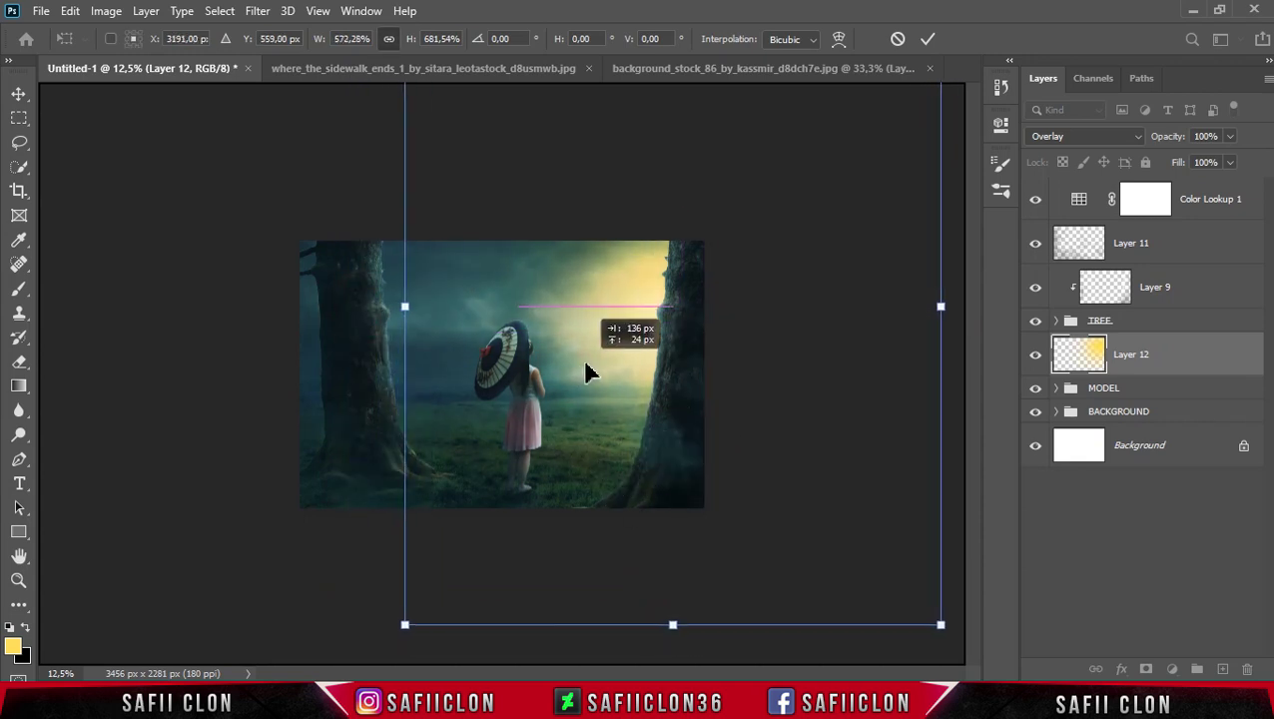
pyautogui.moveTo(589, 372); pyautogui.dragTo(674, 372)
pyautogui.click(927, 38)
# Toggle the glow layer off and on to compare the result
pyautogui.press('b')
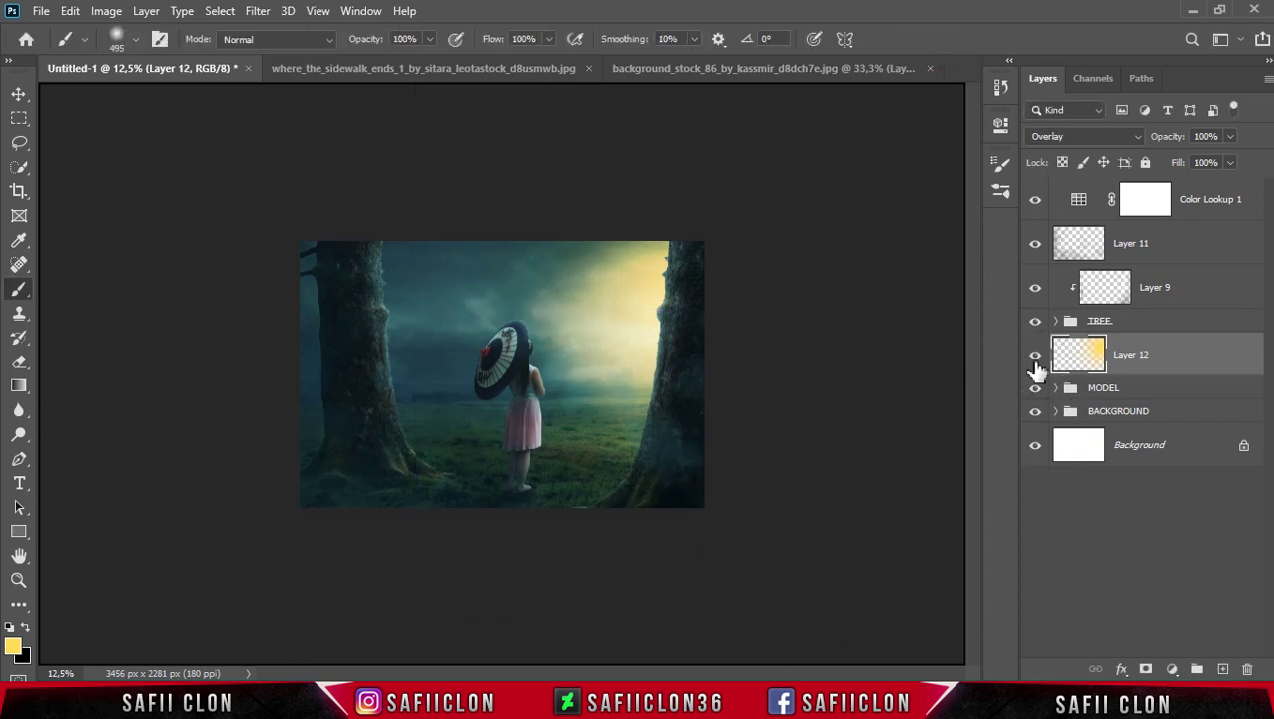
pyautogui.click(1035, 355)
pyautogui.click(1035, 355)
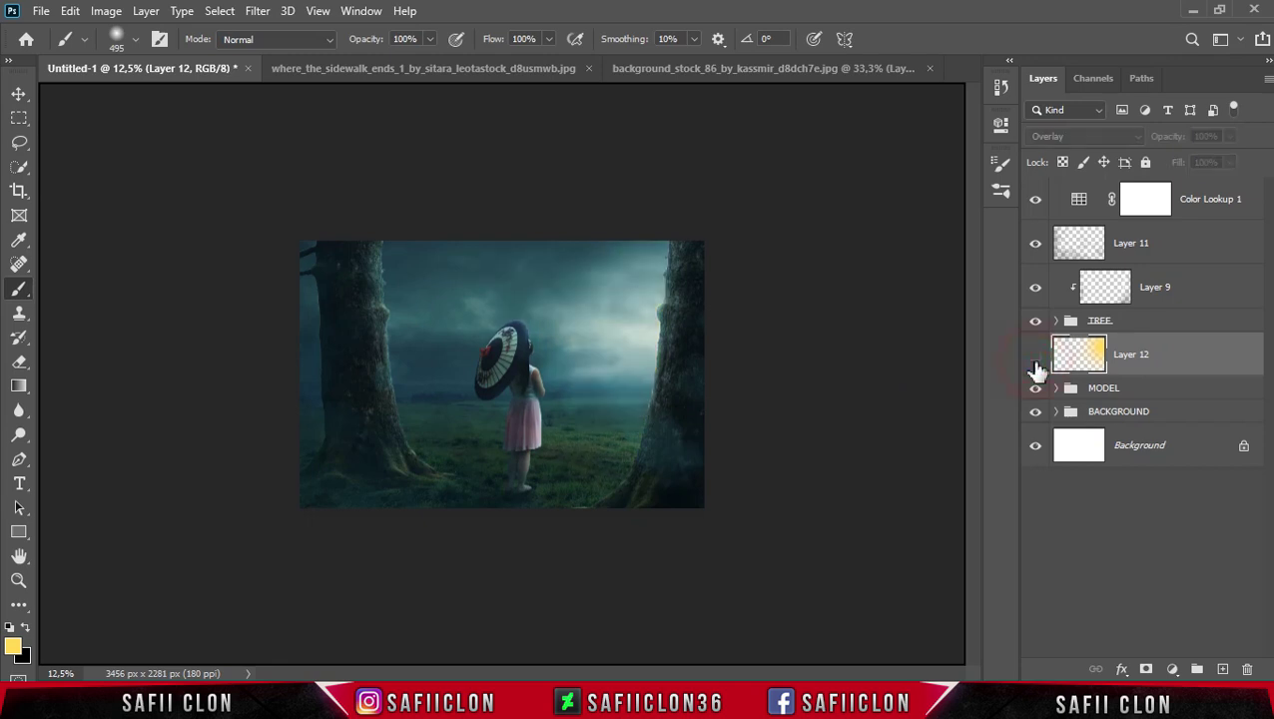
pyautogui.click(1035, 356)
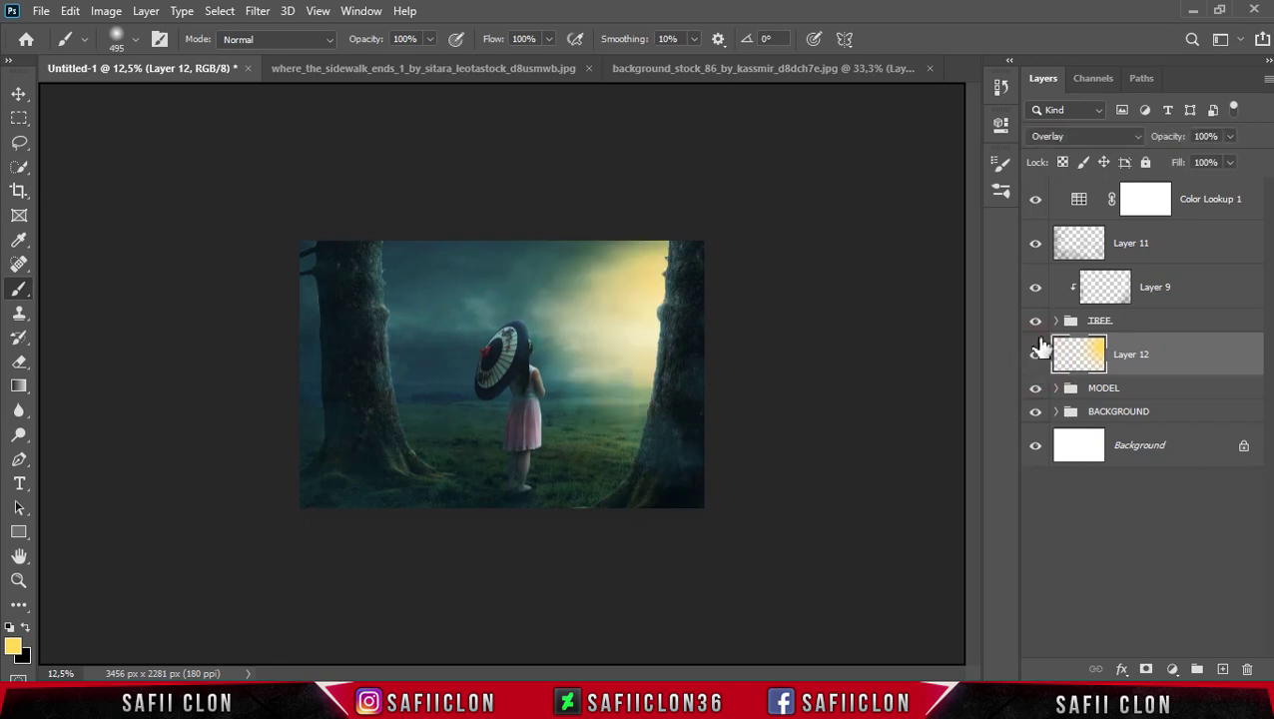
# Stamp all visible layers into Layer 13 above Color Lookup 1 and convert it to a smart object
pyautogui.click(1194, 202)
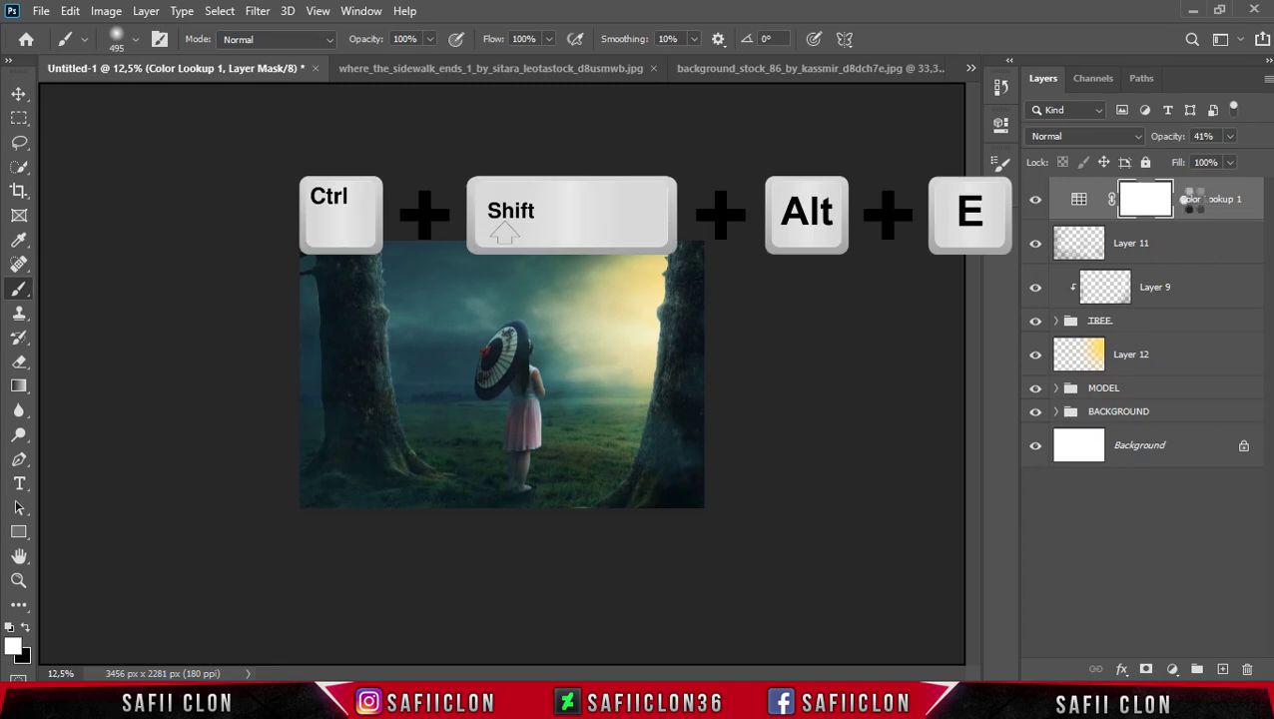
pyautogui.rightClick(1179, 204)
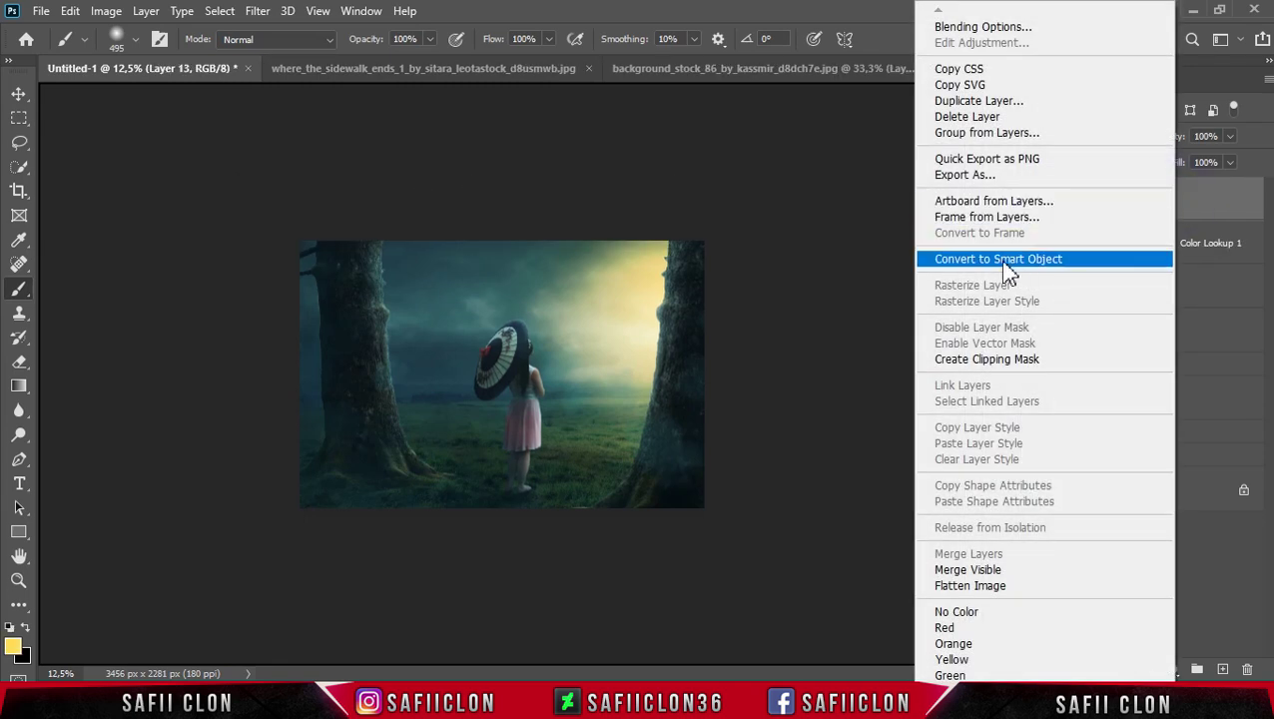
pyautogui.click(1008, 261)
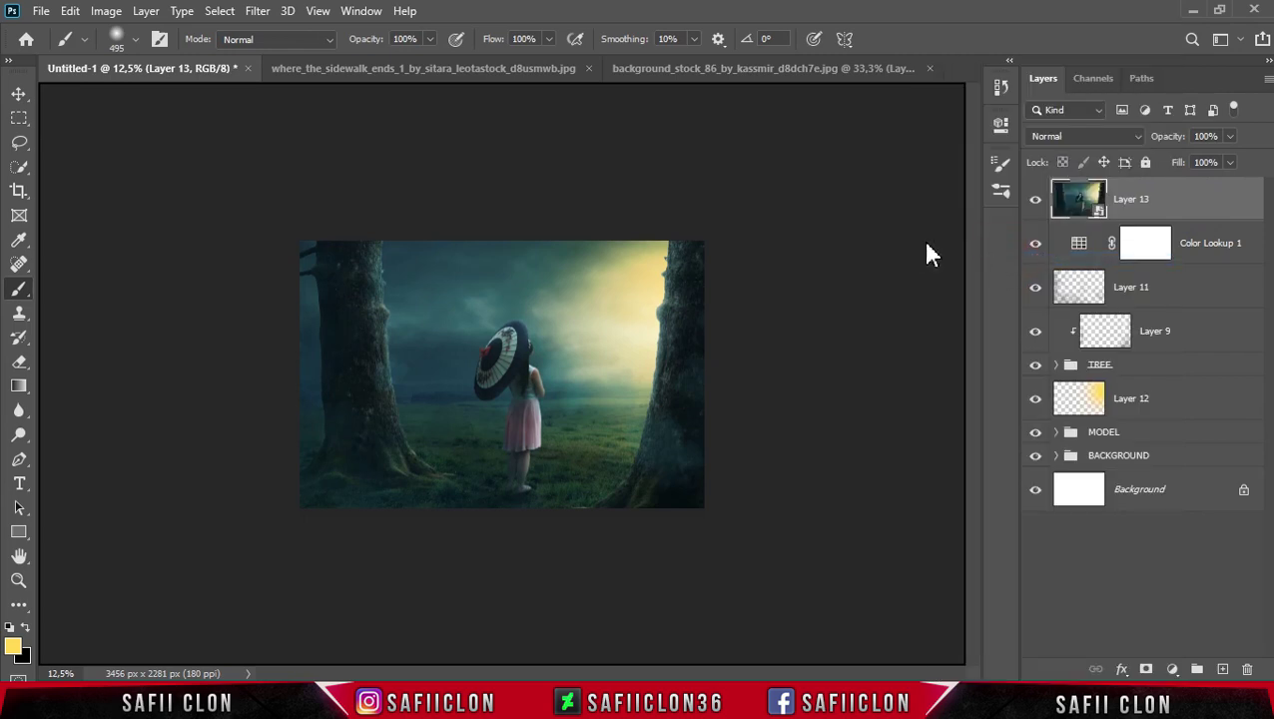
# Launch Nik Collection's Color Efex Pro 4 on Layer 13 and dismiss the Smart Filter warning
pyautogui.click(257, 11)
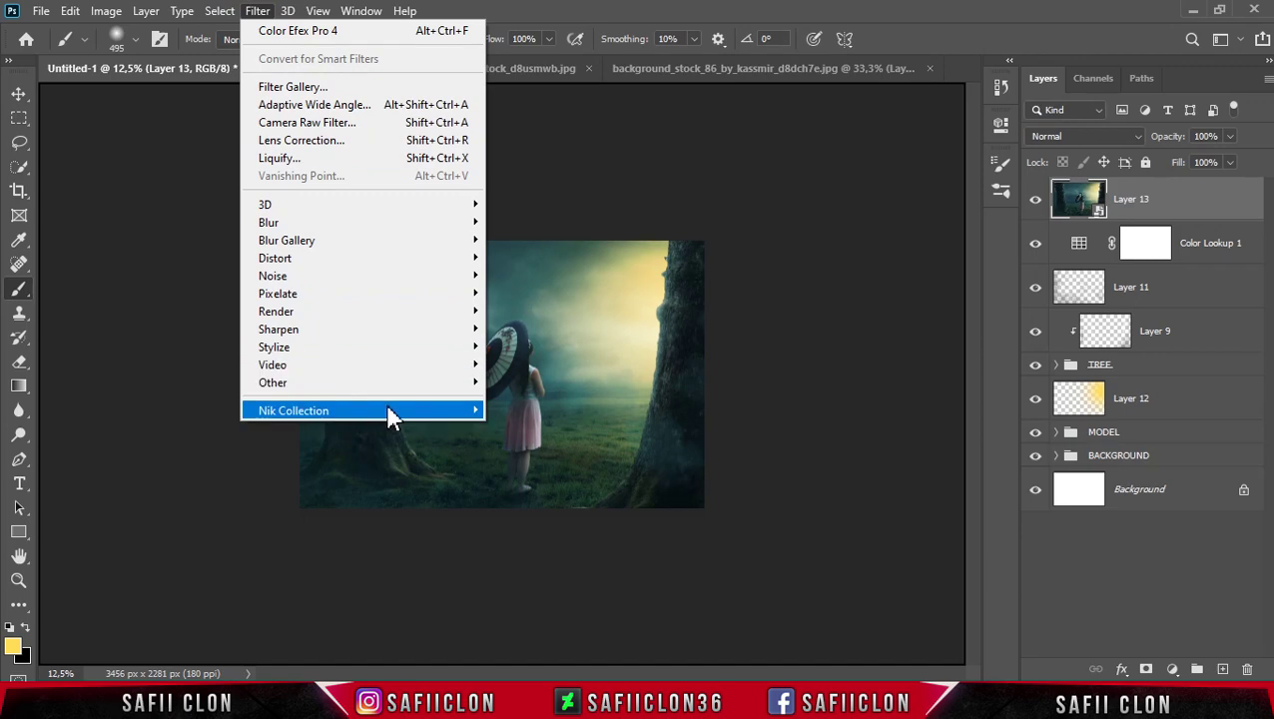
pyautogui.click(538, 429)
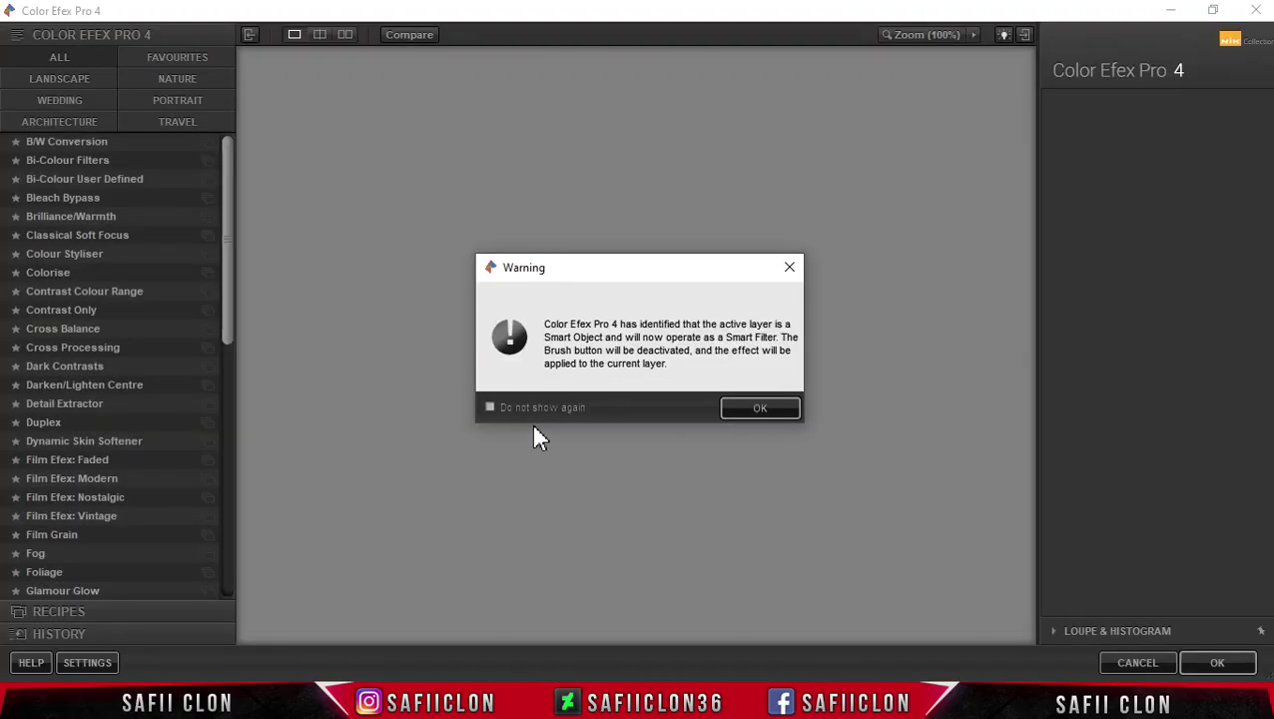
pyautogui.click(757, 409)
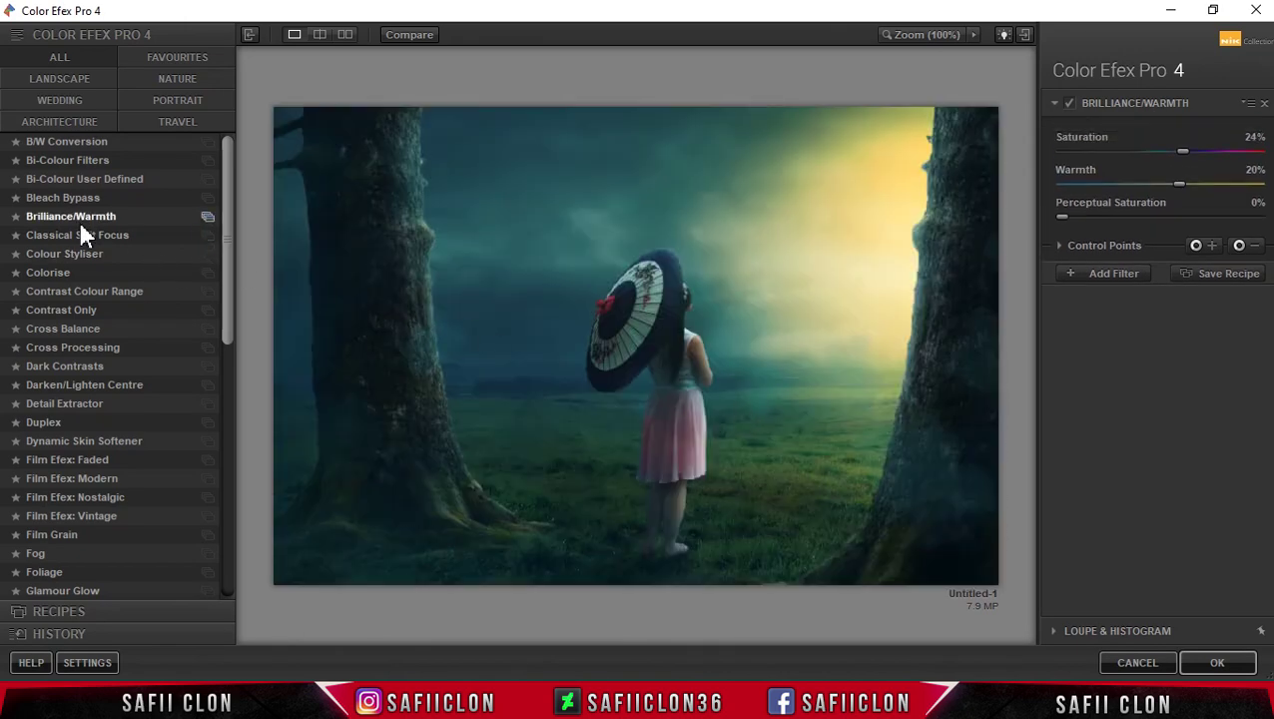
# Add Brilliance/Warmth at 24% saturation, then Cross Processing method C04 at 31% strength
pyautogui.click(79, 217)
pyautogui.moveTo(1161, 149)
pyautogui.mouseDown()
pyautogui.moveTo(1185, 150)
pyautogui.moveTo(1178, 181)
pyautogui.mouseUp()
pyautogui.click(1105, 273)
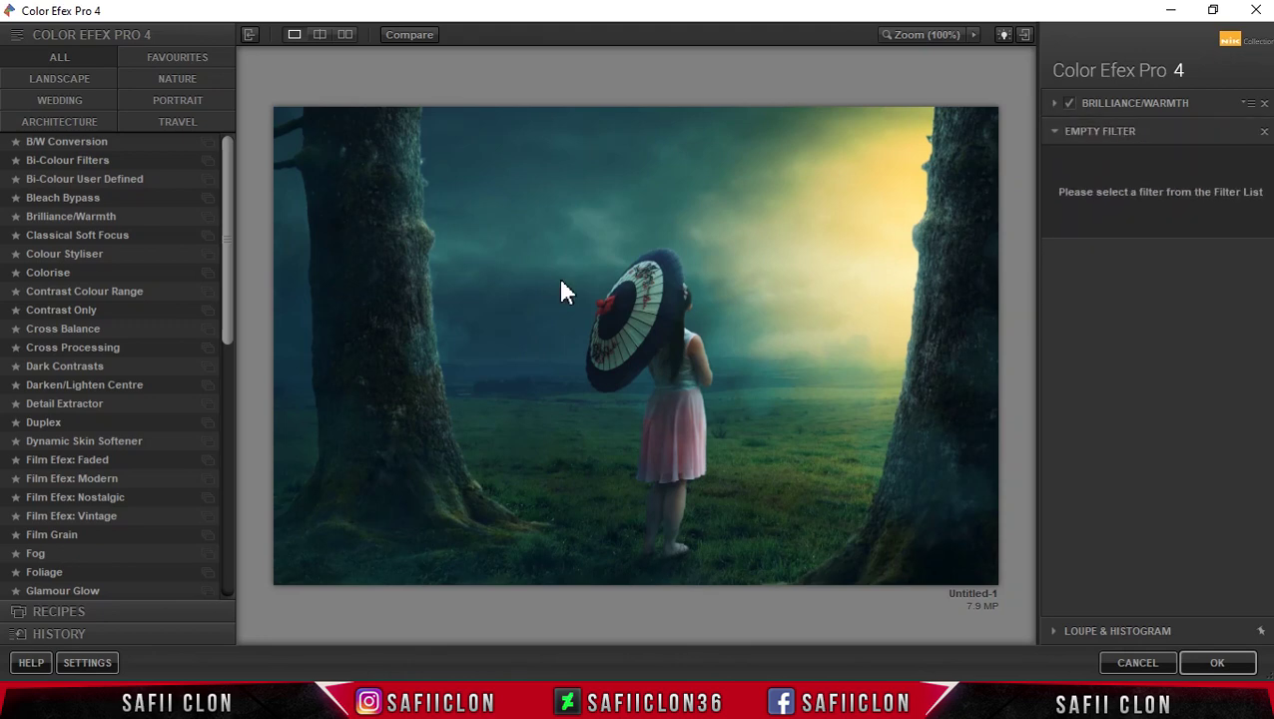
pyautogui.click(60, 347)
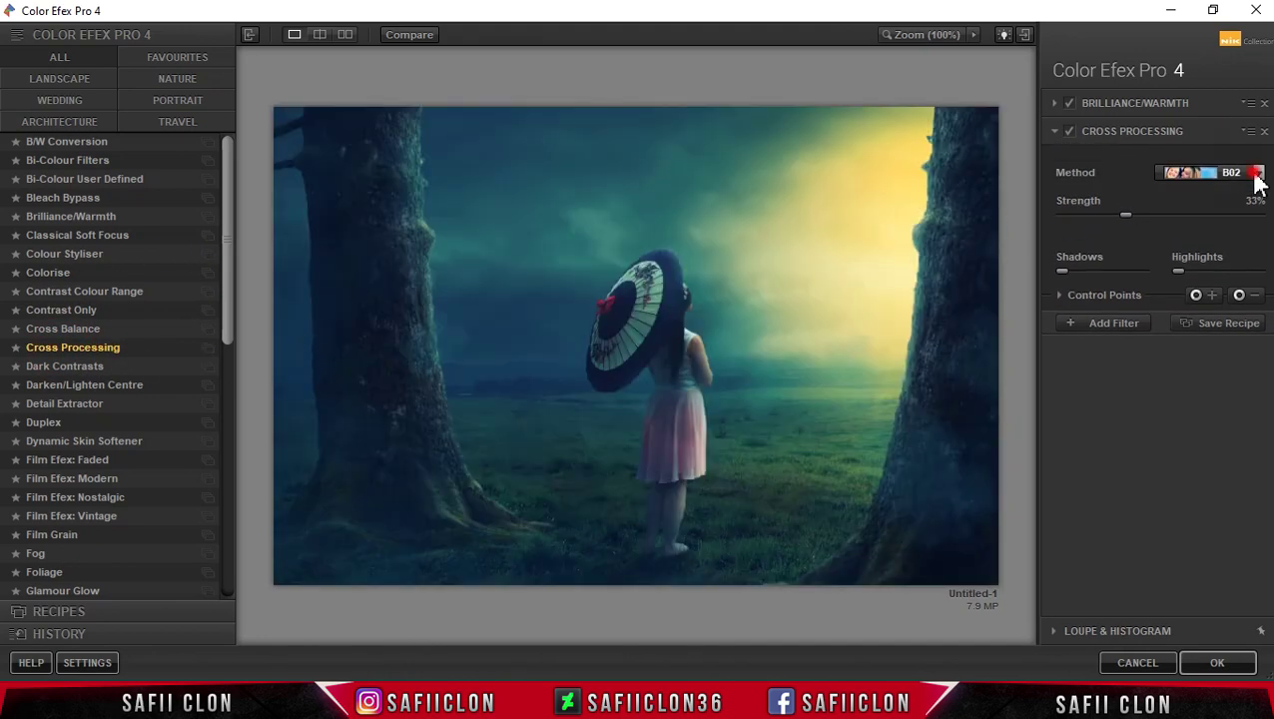
pyautogui.click(1257, 176)
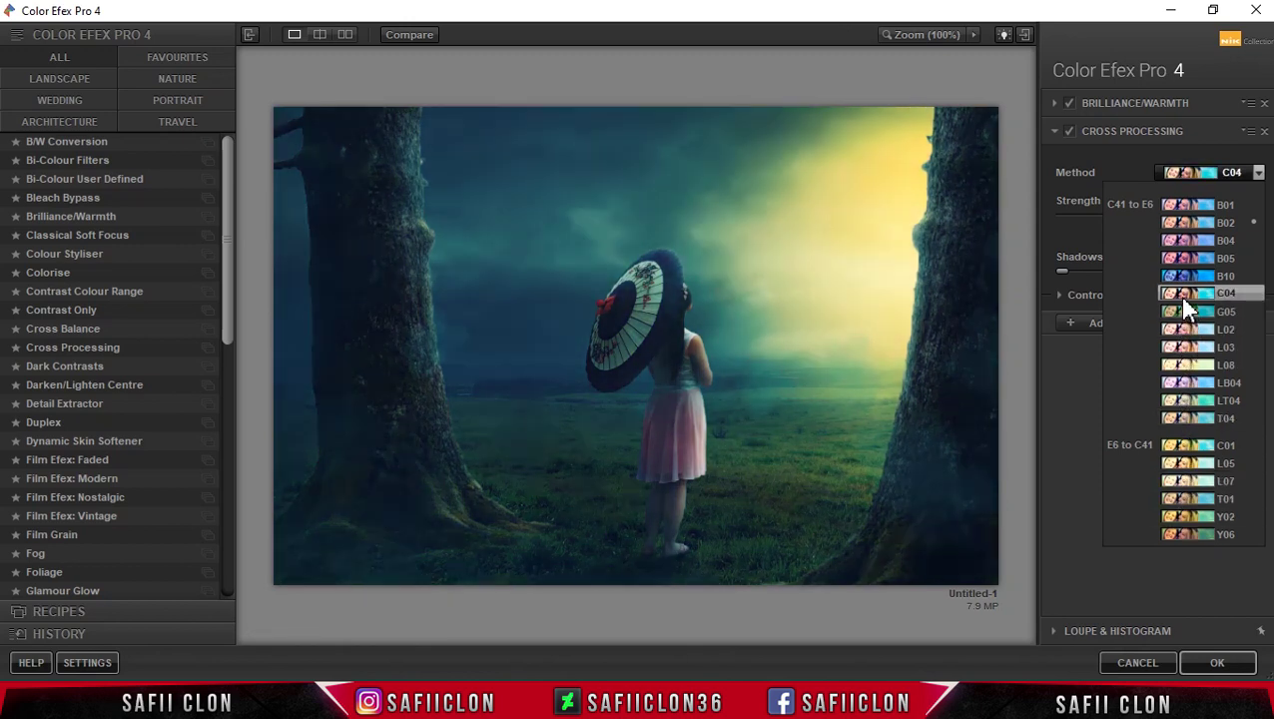
pyautogui.click(1184, 297)
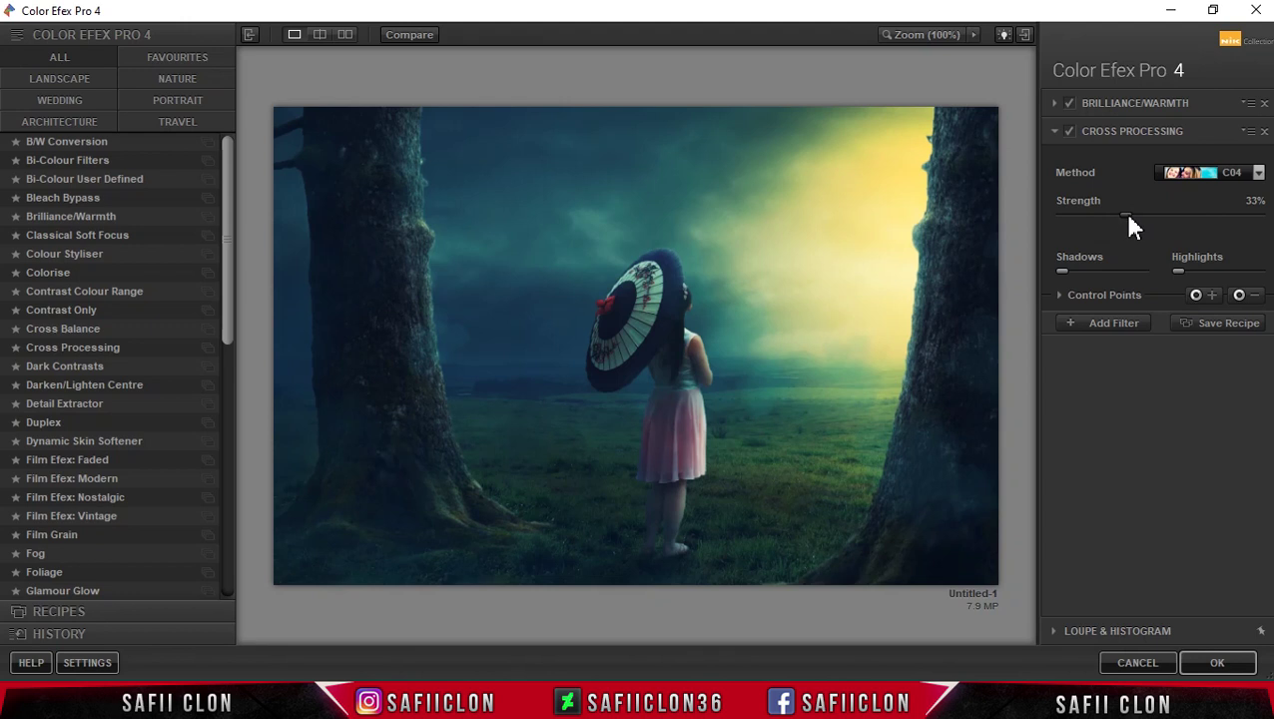
pyautogui.moveTo(1129, 218); pyautogui.dragTo(1125, 217)
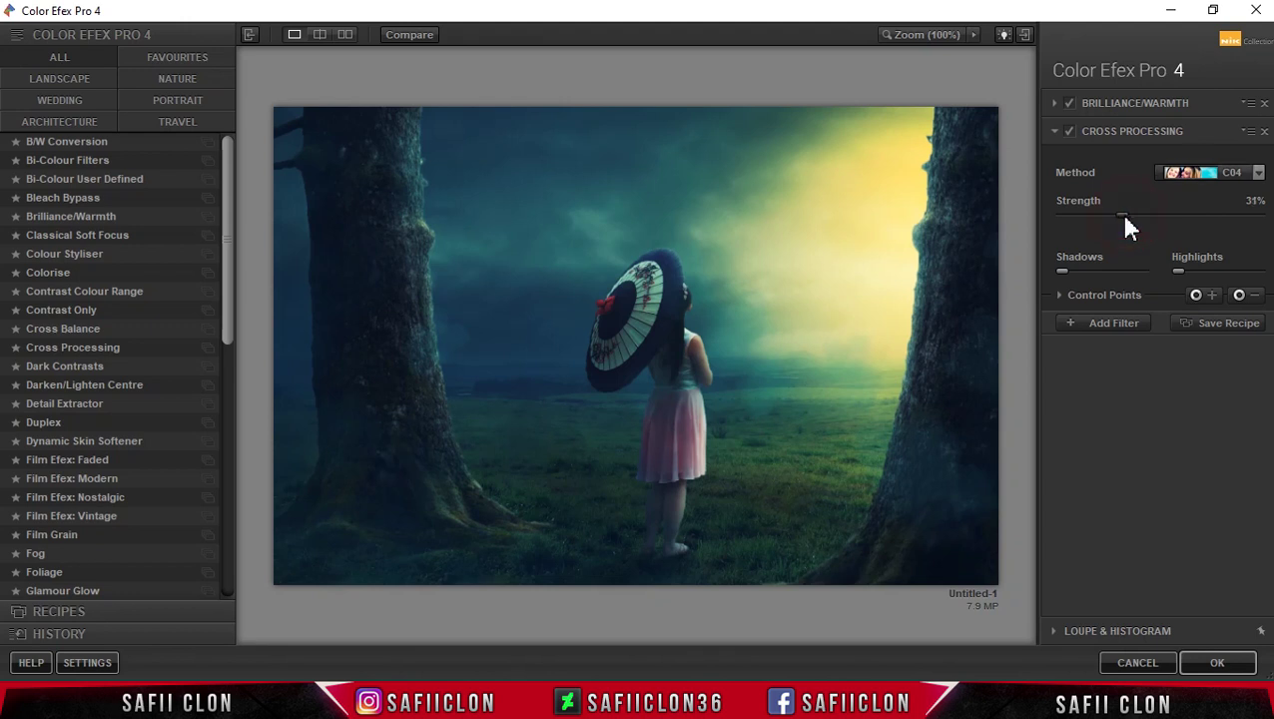
pyautogui.click(1106, 325)
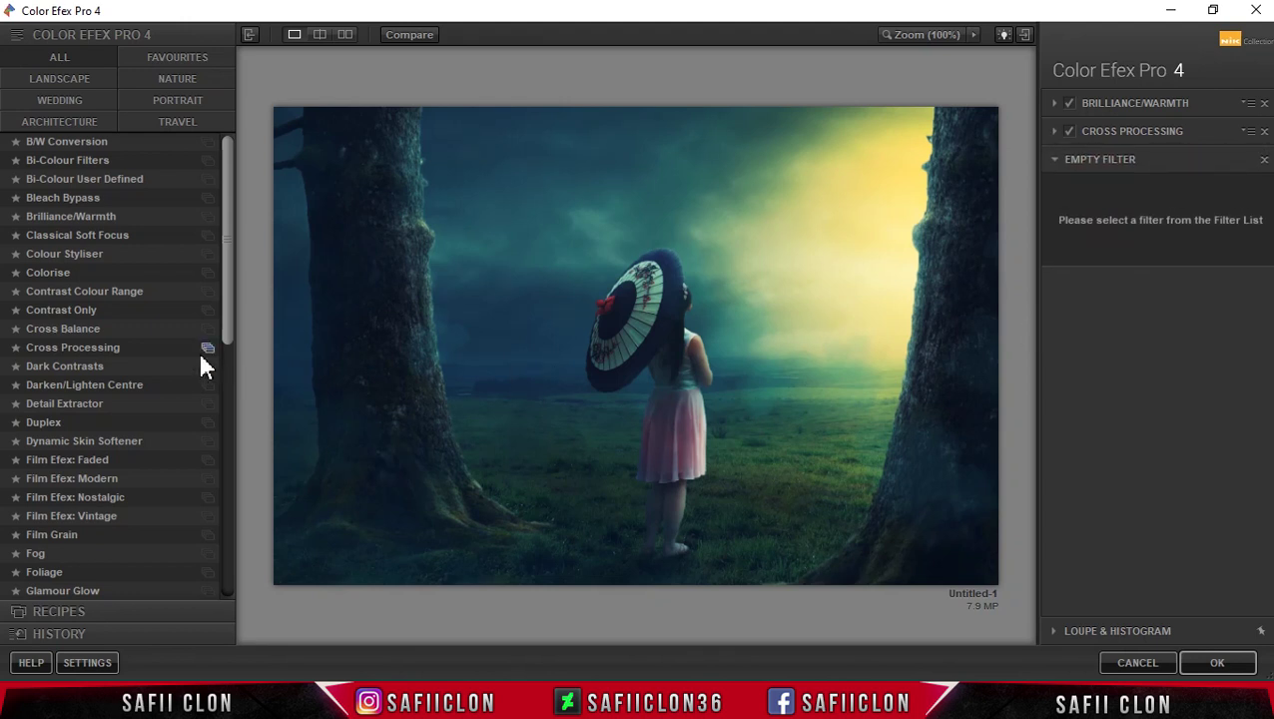
# Add Film Grain with more grain per pixel and film contrast lowered to 36%
pyautogui.moveTo(225, 334); pyautogui.dragTo(226, 362)
pyautogui.click(52, 475)
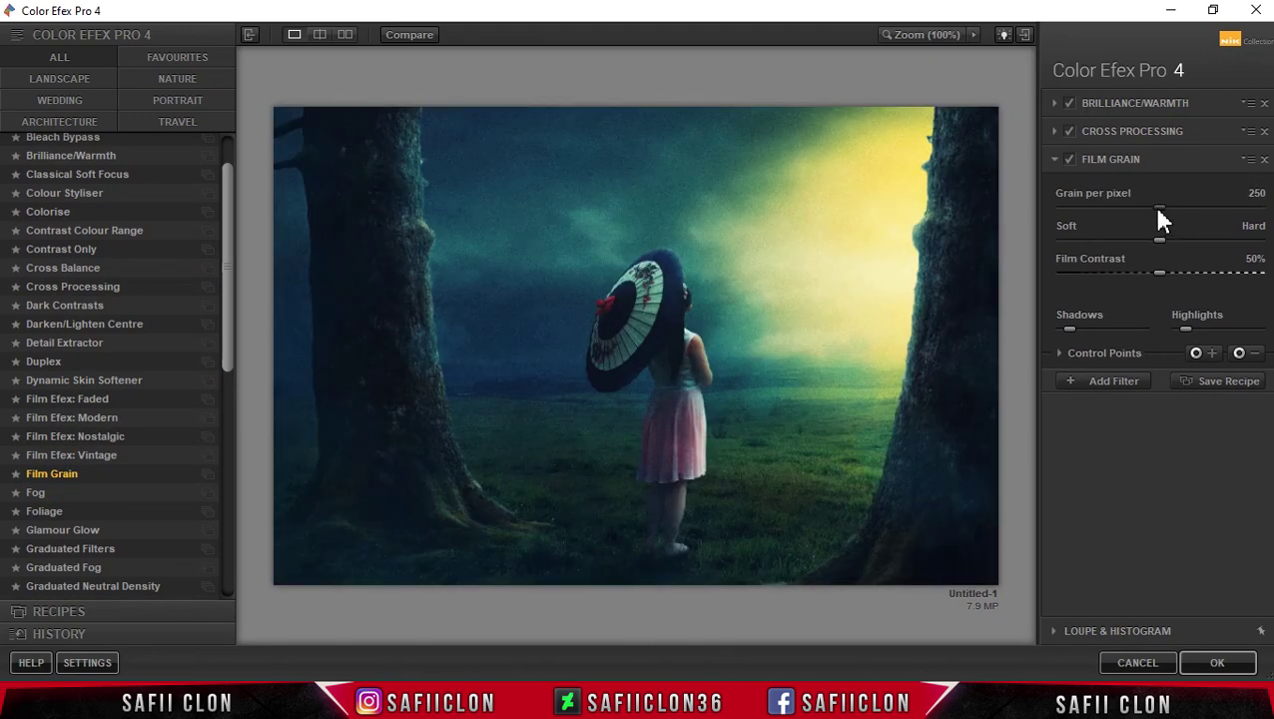
pyautogui.moveTo(1173, 212)
pyautogui.mouseDown()
pyautogui.moveTo(1190, 212)
pyautogui.moveTo(1194, 241)
pyautogui.mouseUp()
pyautogui.moveTo(1160, 285); pyautogui.dragTo(1124, 285)
# Add Detail Extractor as the fourth filter with 8% detail, 23% contrast and 6% saturation
pyautogui.click(1098, 385)
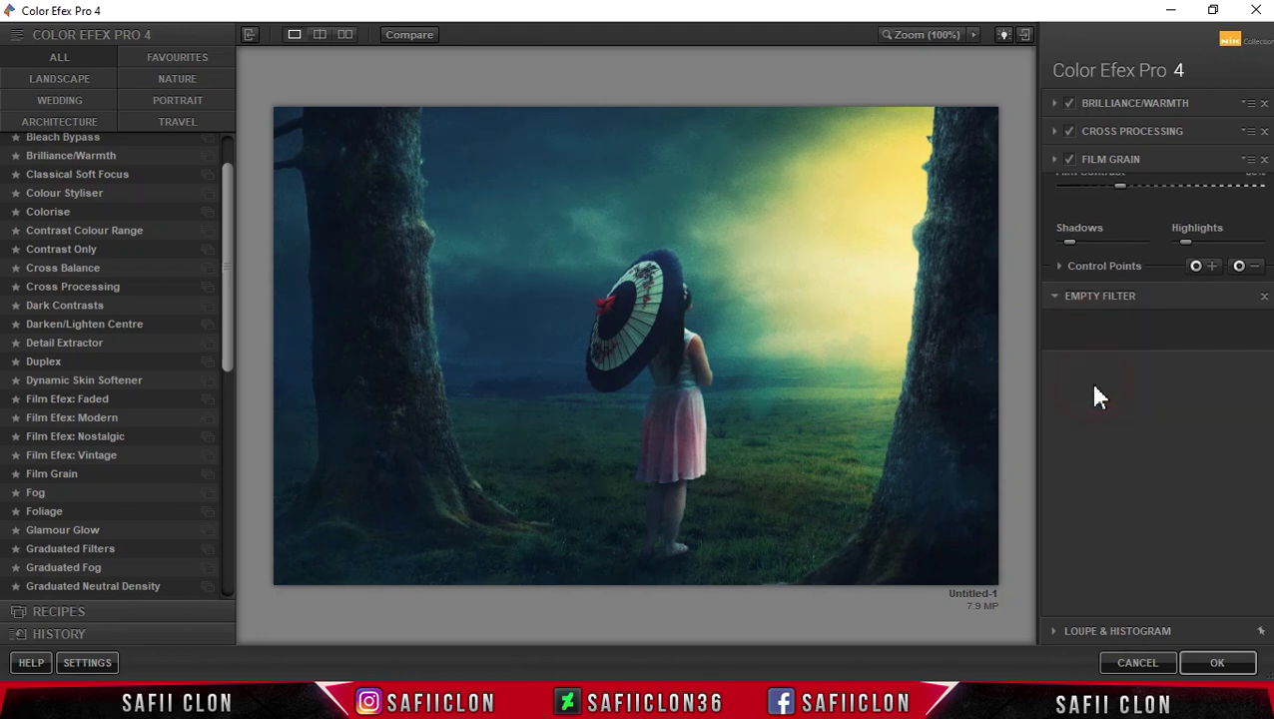
pyautogui.click(63, 344)
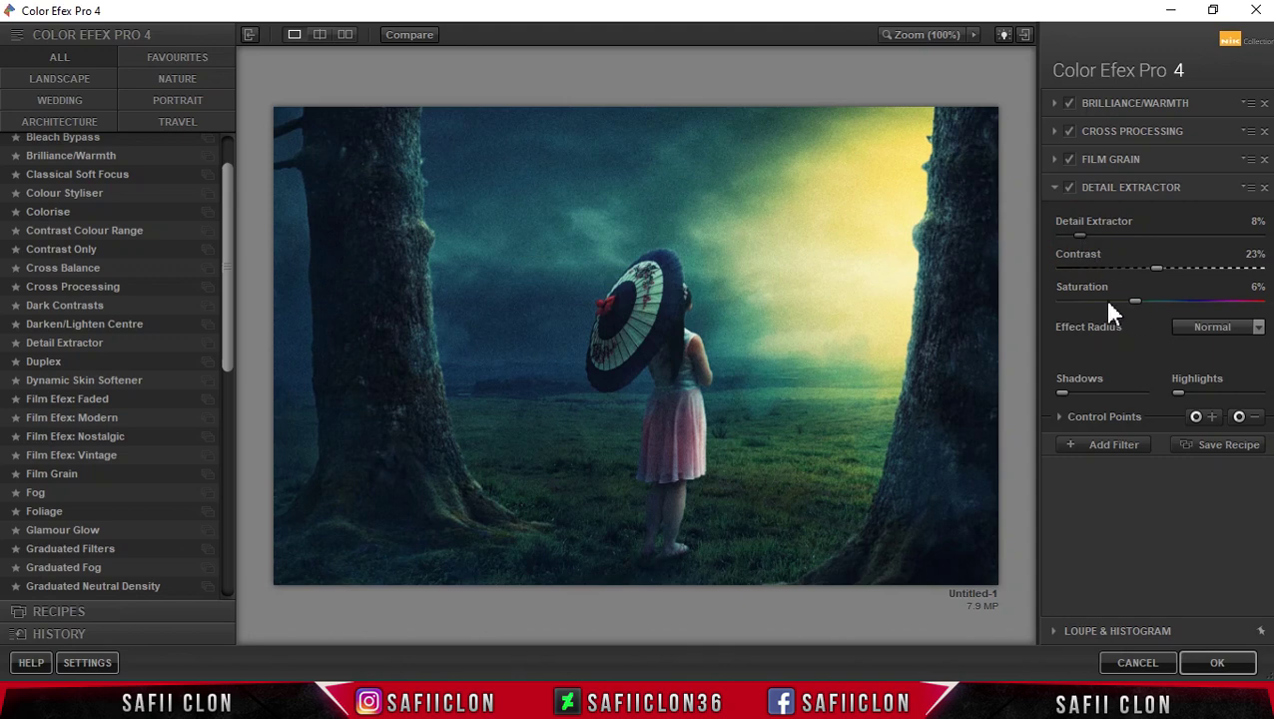
pyautogui.click(1083, 444)
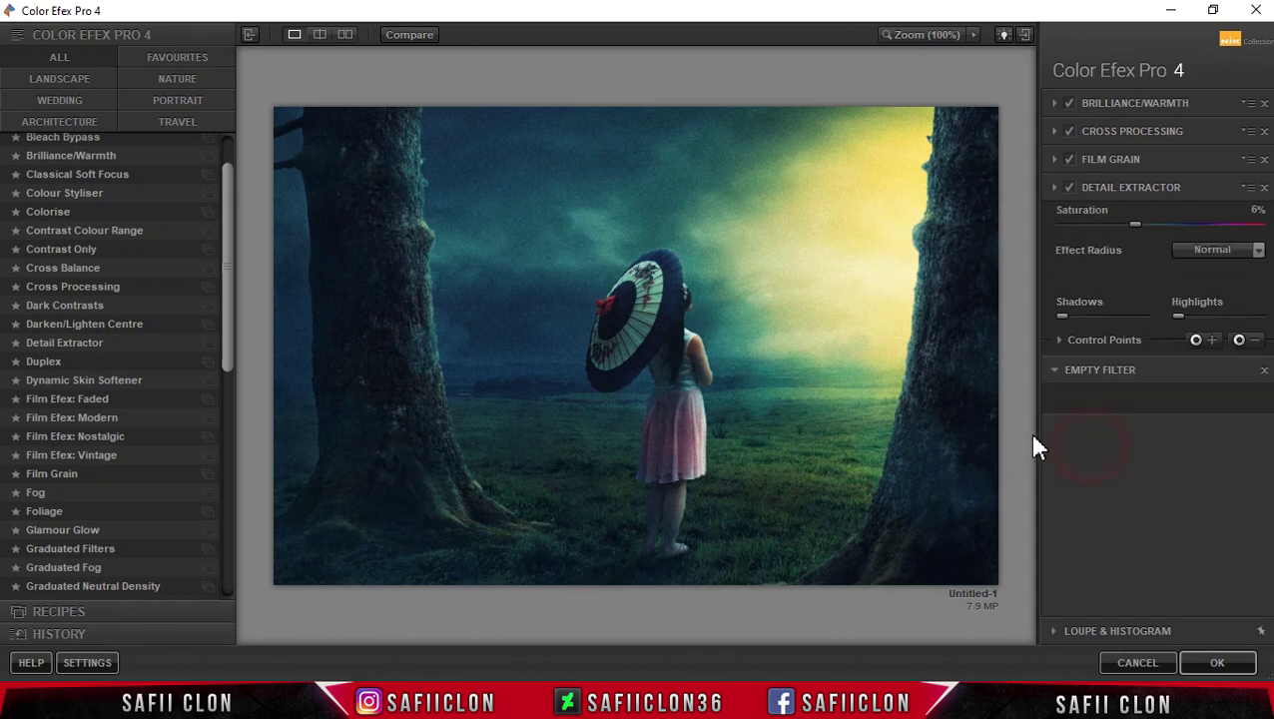
# Set Classical Soft Focus to 52% diffused detail, 28% strength, 3% brightness, 0% shadows, and apply the stack
pyautogui.click(53, 178)
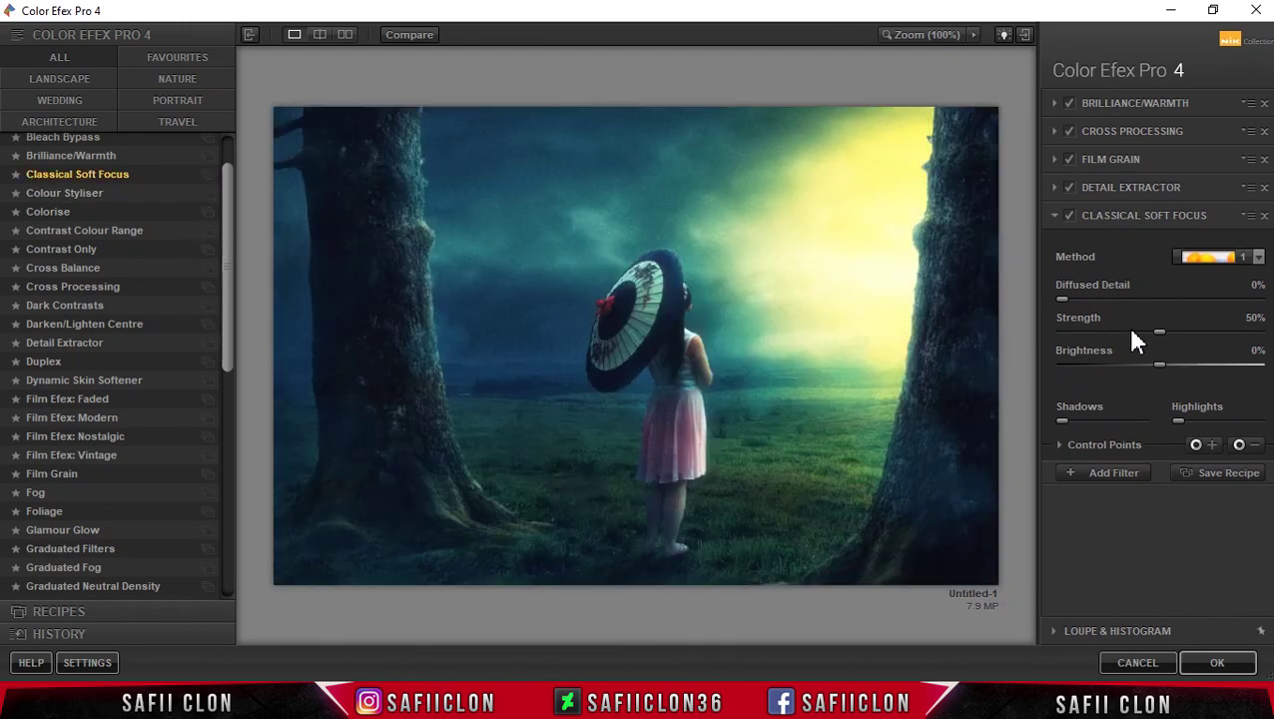
pyautogui.moveTo(1061, 299); pyautogui.dragTo(1104, 298)
pyautogui.moveTo(1107, 297); pyautogui.dragTo(1168, 299)
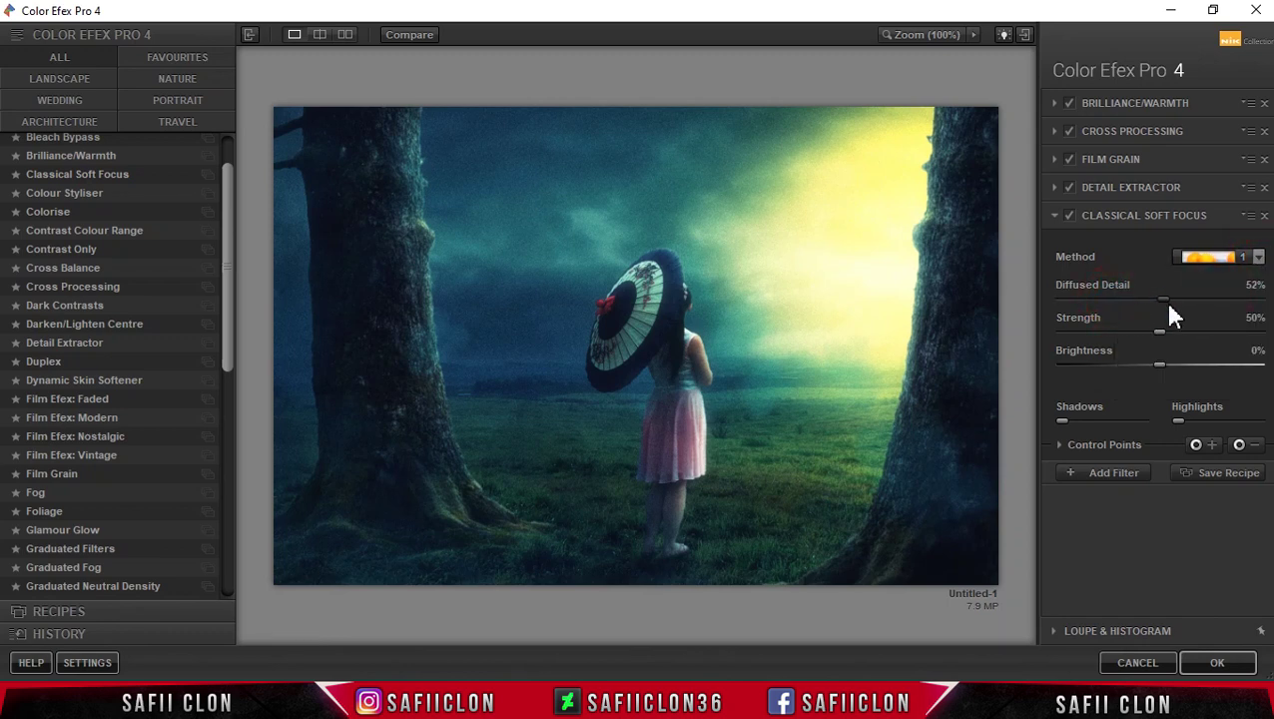
pyautogui.moveTo(1183, 337); pyautogui.dragTo(1088, 347)
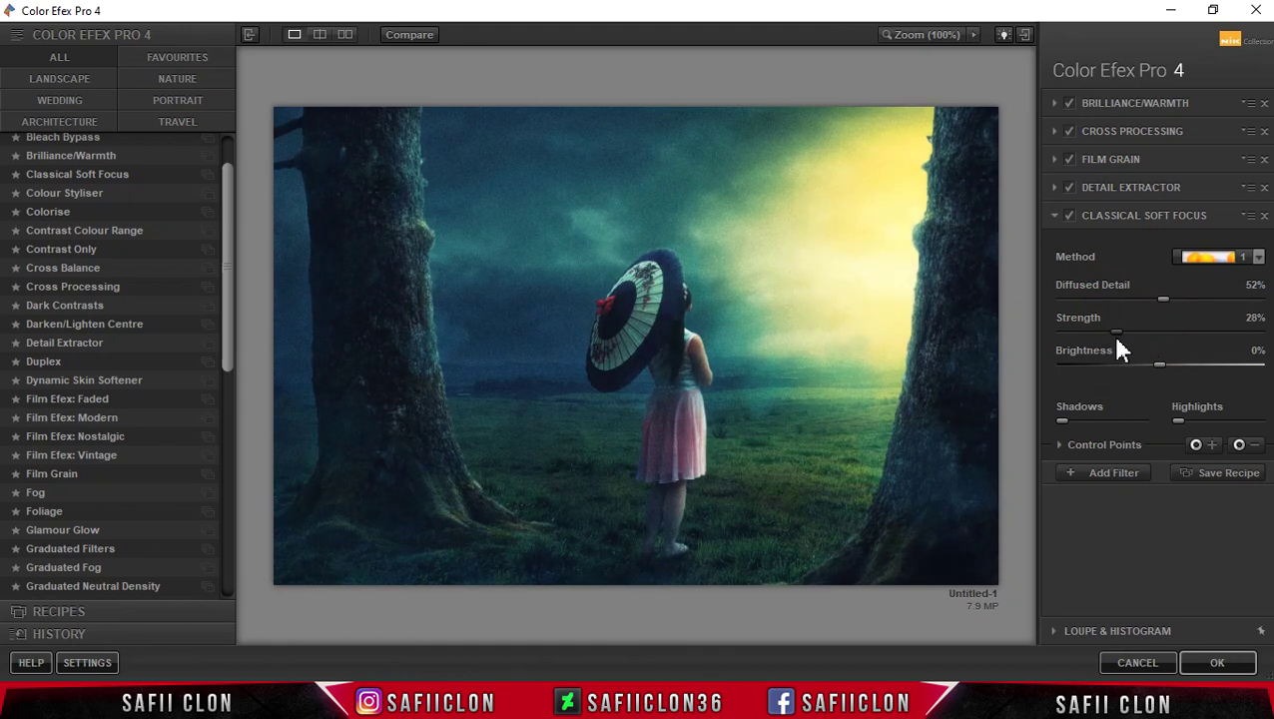
pyautogui.moveTo(1159, 375)
pyautogui.mouseDown()
pyautogui.moveTo(1176, 371)
pyautogui.moveTo(1165, 373)
pyautogui.mouseUp()
pyautogui.moveTo(1080, 420); pyautogui.dragTo(1044, 417)
pyautogui.moveTo(1182, 421)
pyautogui.mouseDown()
pyautogui.moveTo(1205, 421)
pyautogui.moveTo(1180, 421)
pyautogui.mouseUp()
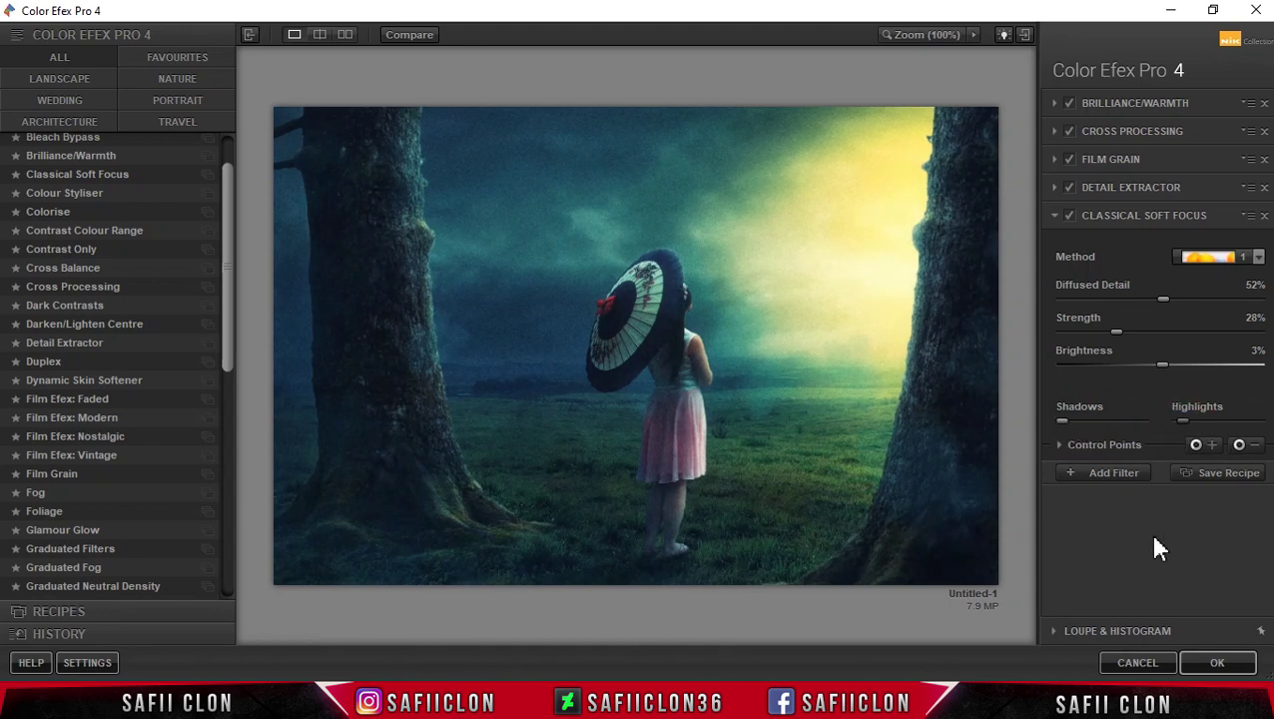
pyautogui.click(1218, 667)
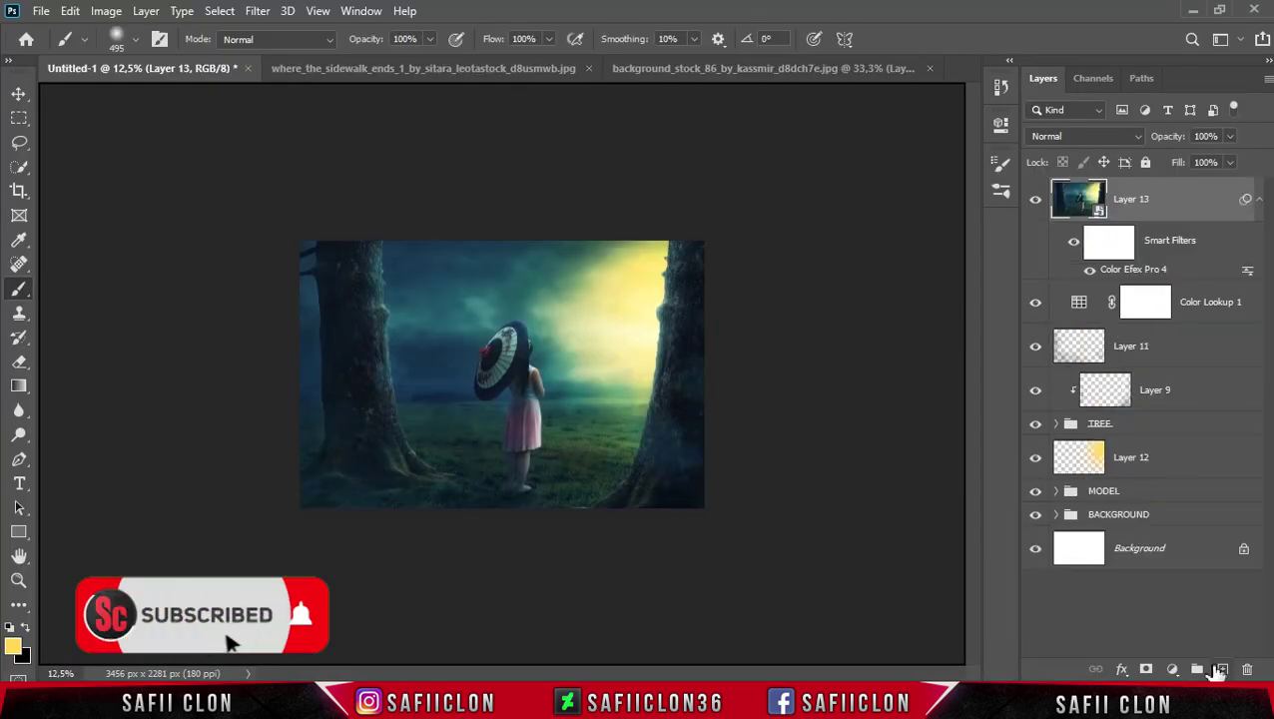
# Zoom in and toggle Layer 13 to compare the graded image with the original
pyautogui.hotkey('ctrl', '+')
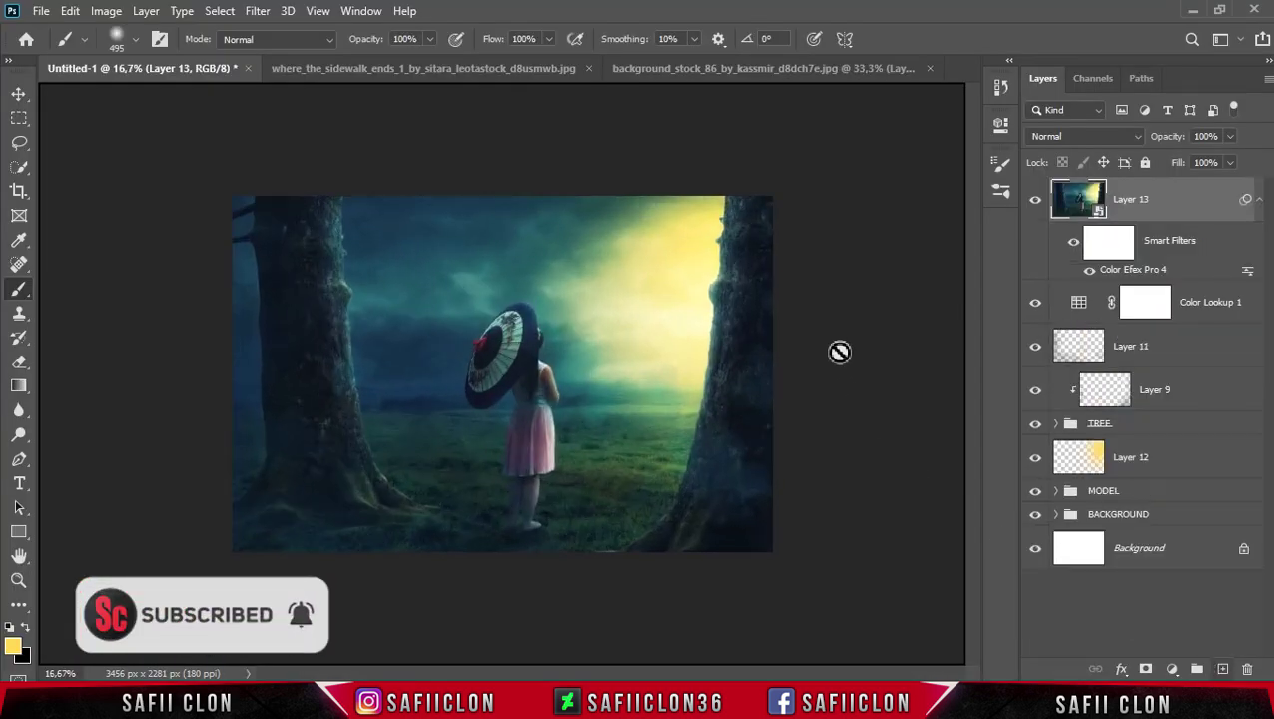
pyautogui.click(1034, 202)
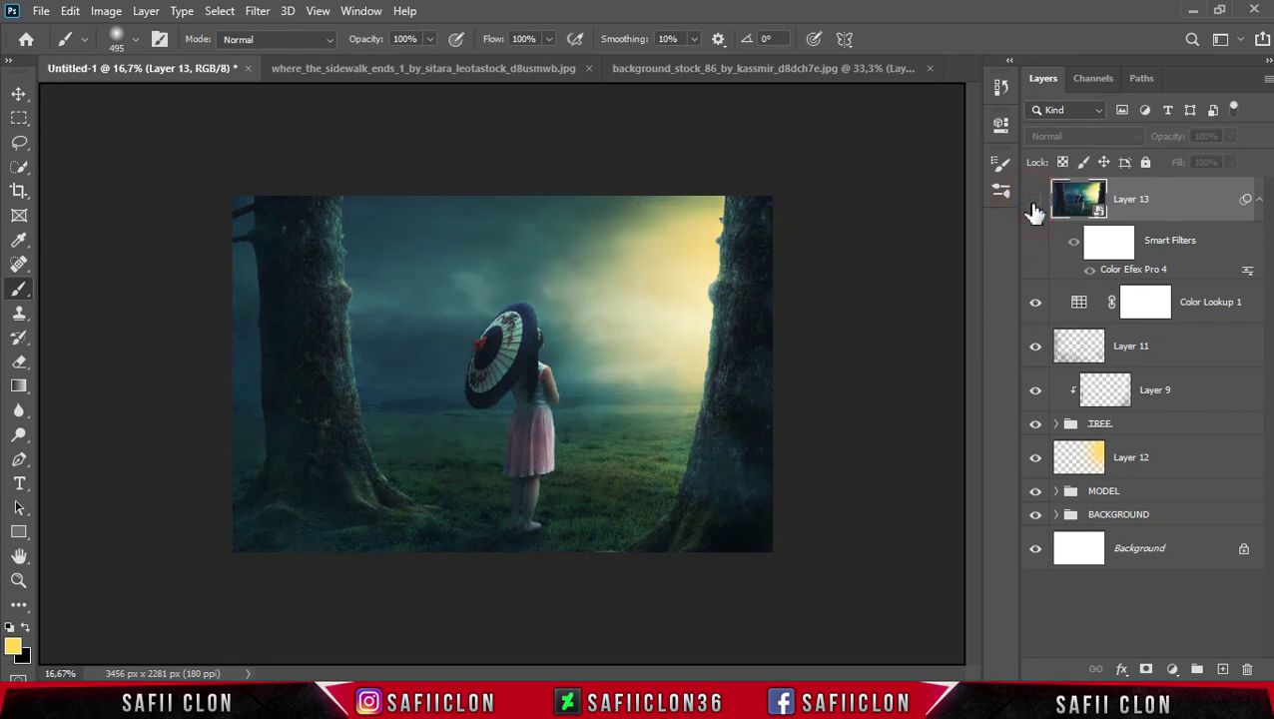
pyautogui.click(1034, 203)
pyautogui.click(1034, 204)
pyautogui.click(1034, 204)
pyautogui.click(1174, 199)
# Open the Camera Raw Filter and set Highlights -32, Texture -5 and Clarity +4
pyautogui.click(257, 11)
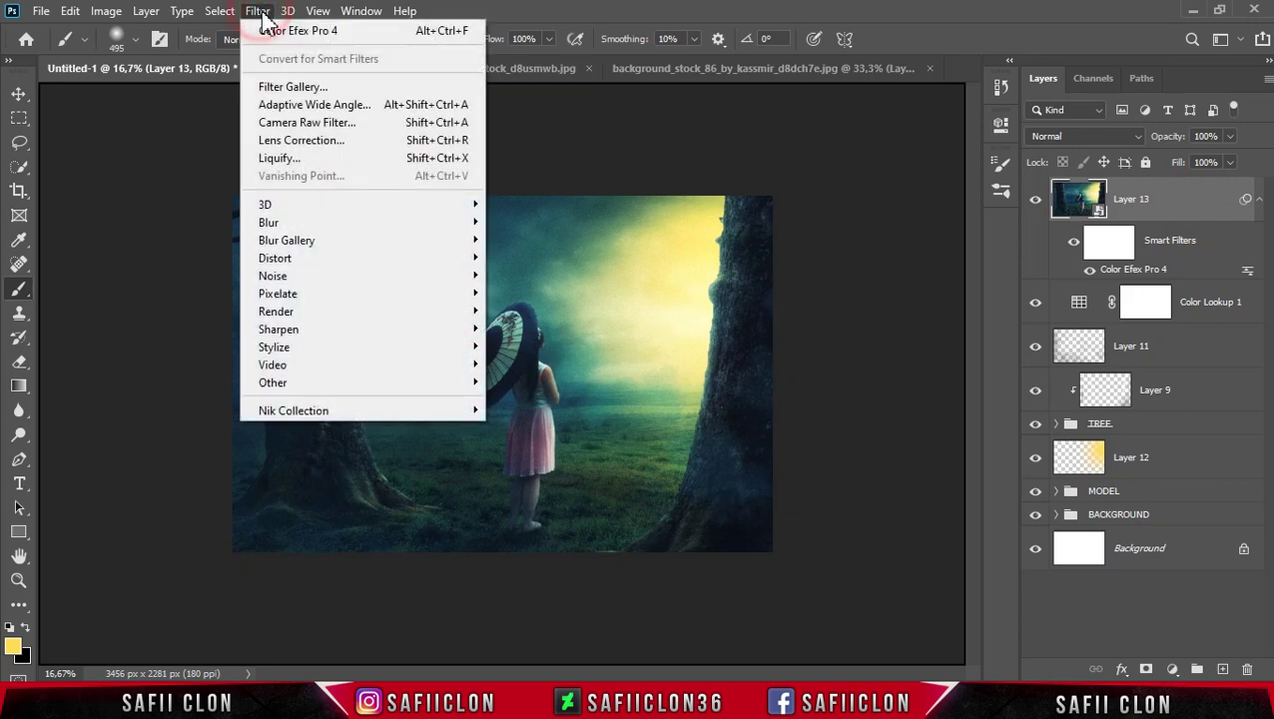
pyautogui.click(302, 124)
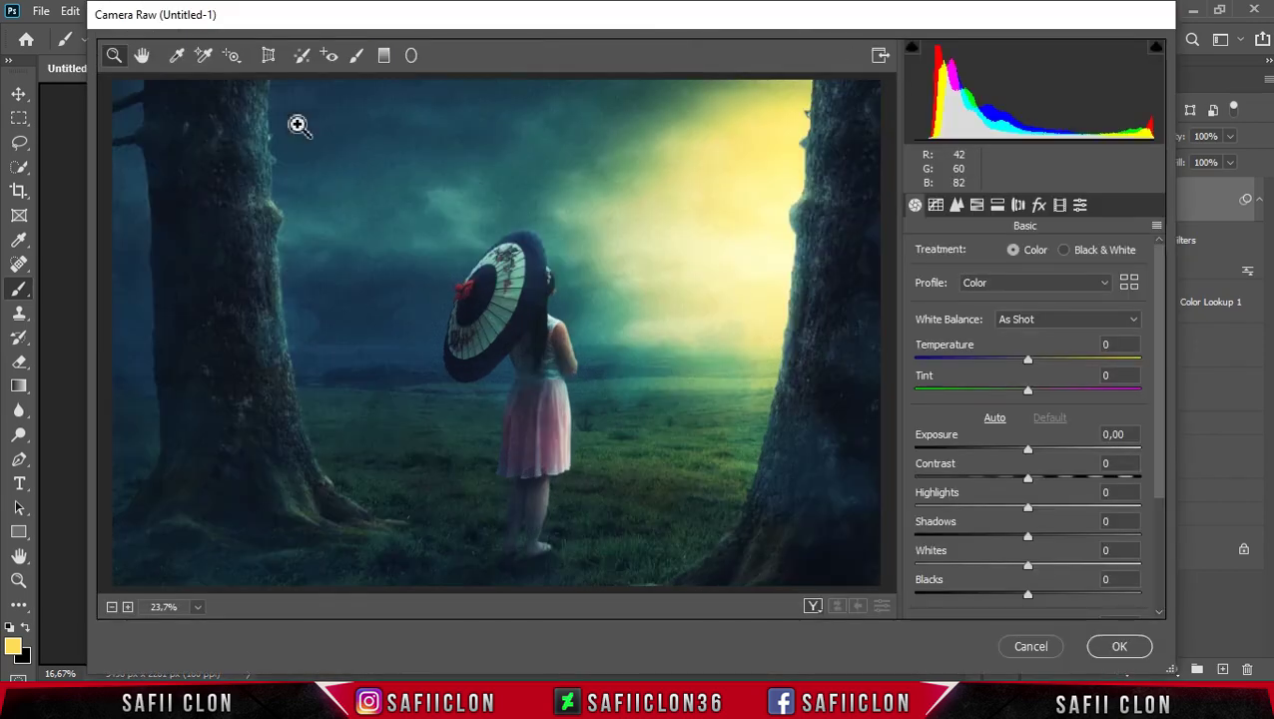
pyautogui.moveTo(1160, 375); pyautogui.dragTo(1161, 417)
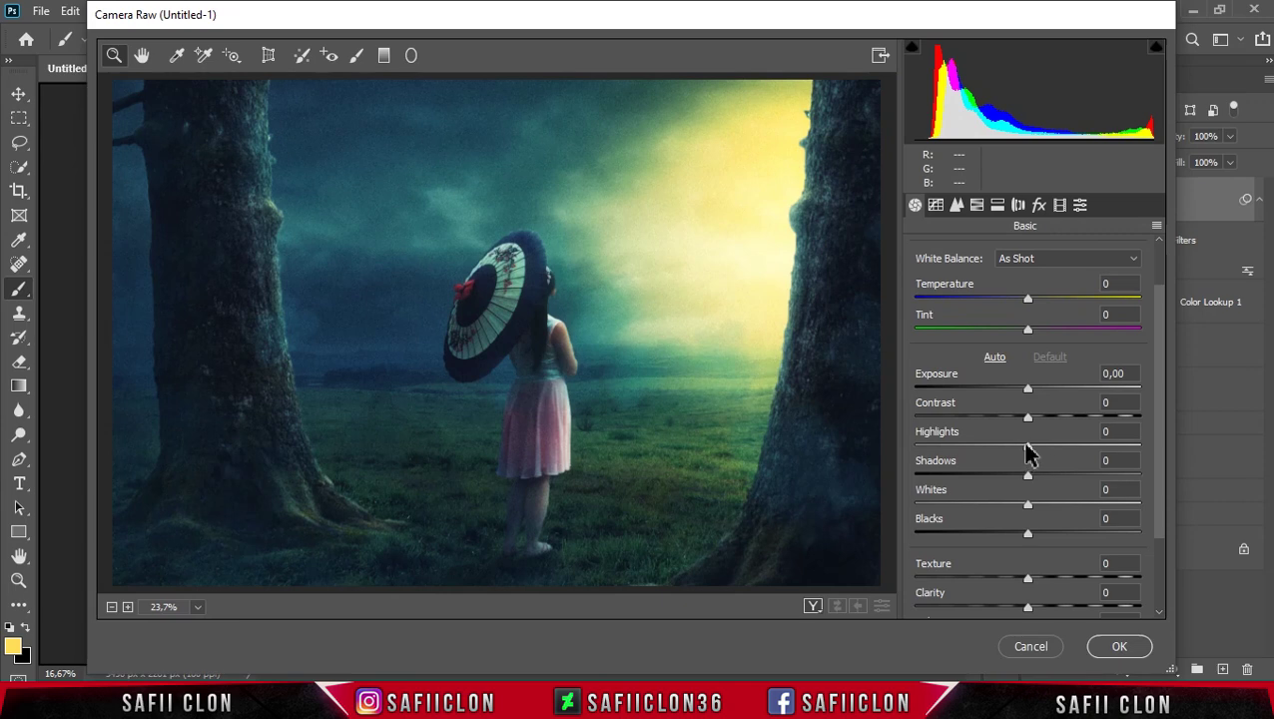
pyautogui.moveTo(1027, 446); pyautogui.dragTo(991, 445)
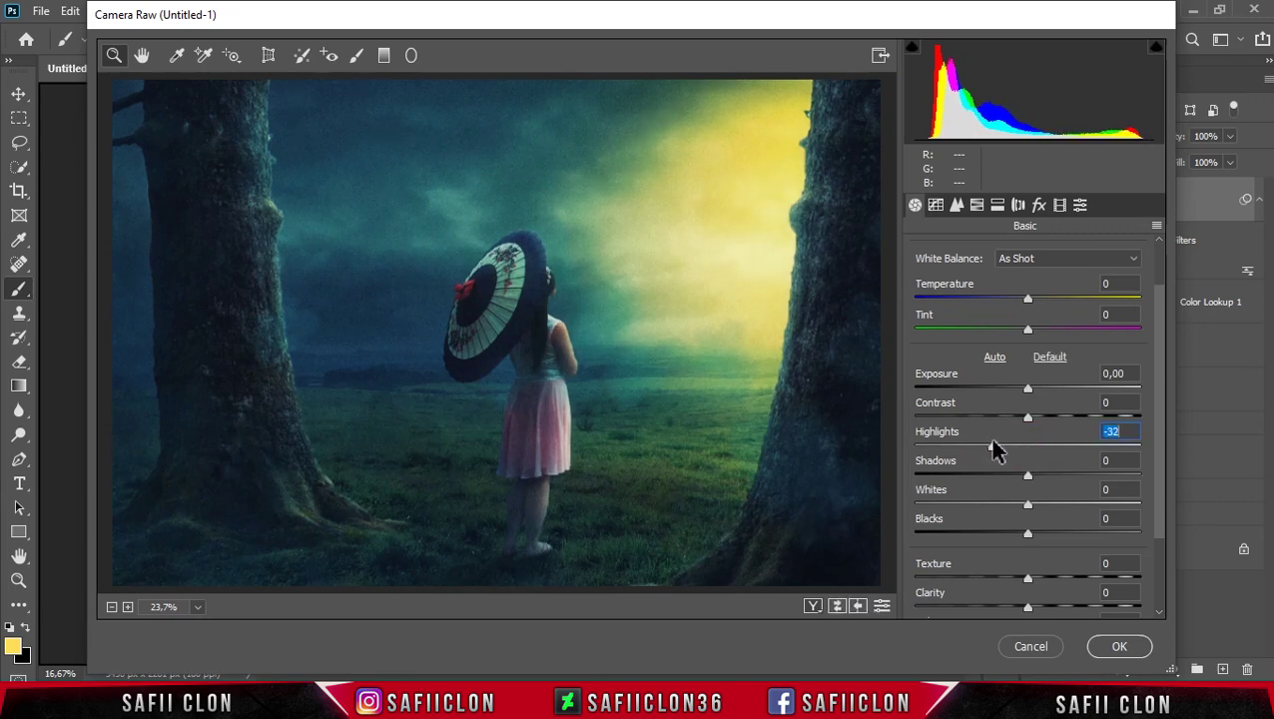
pyautogui.scroll(-1, 1156, 544)
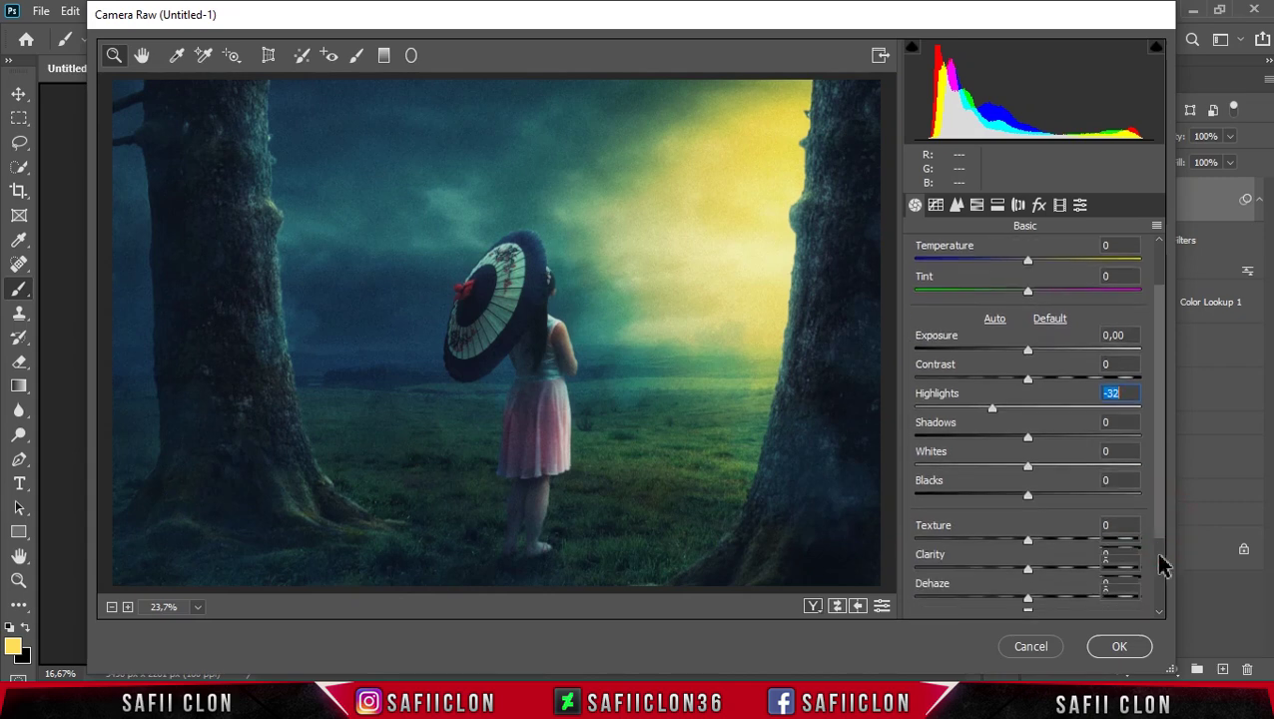
pyautogui.moveTo(1029, 556)
pyautogui.mouseDown()
pyautogui.moveTo(1064, 556)
pyautogui.moveTo(1034, 560)
pyautogui.moveTo(1018, 536)
pyautogui.moveTo(1049, 531)
pyautogui.moveTo(1023, 539)
pyautogui.mouseUp()
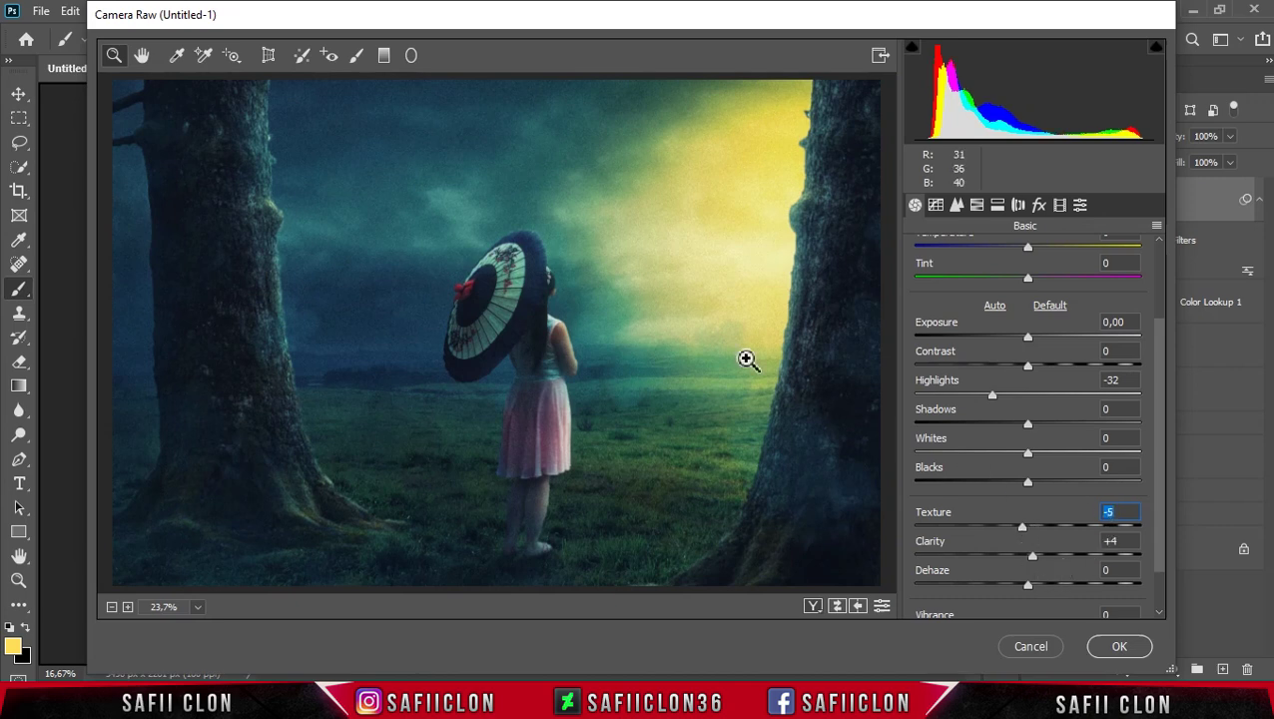
# Paint an Adjustment Brush brightening area over the left tree trunk, easing back its highlights
pyautogui.click(356, 55)
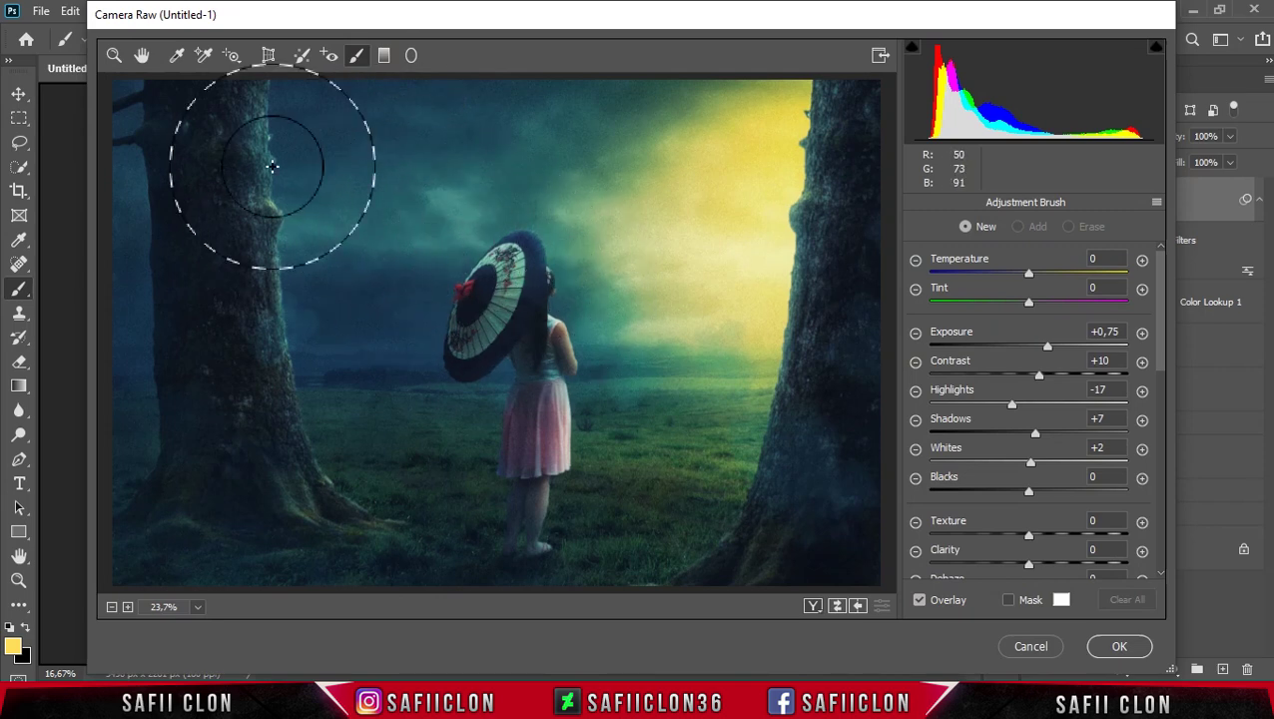
pyautogui.moveTo(277, 112); pyautogui.dragTo(278, 262)
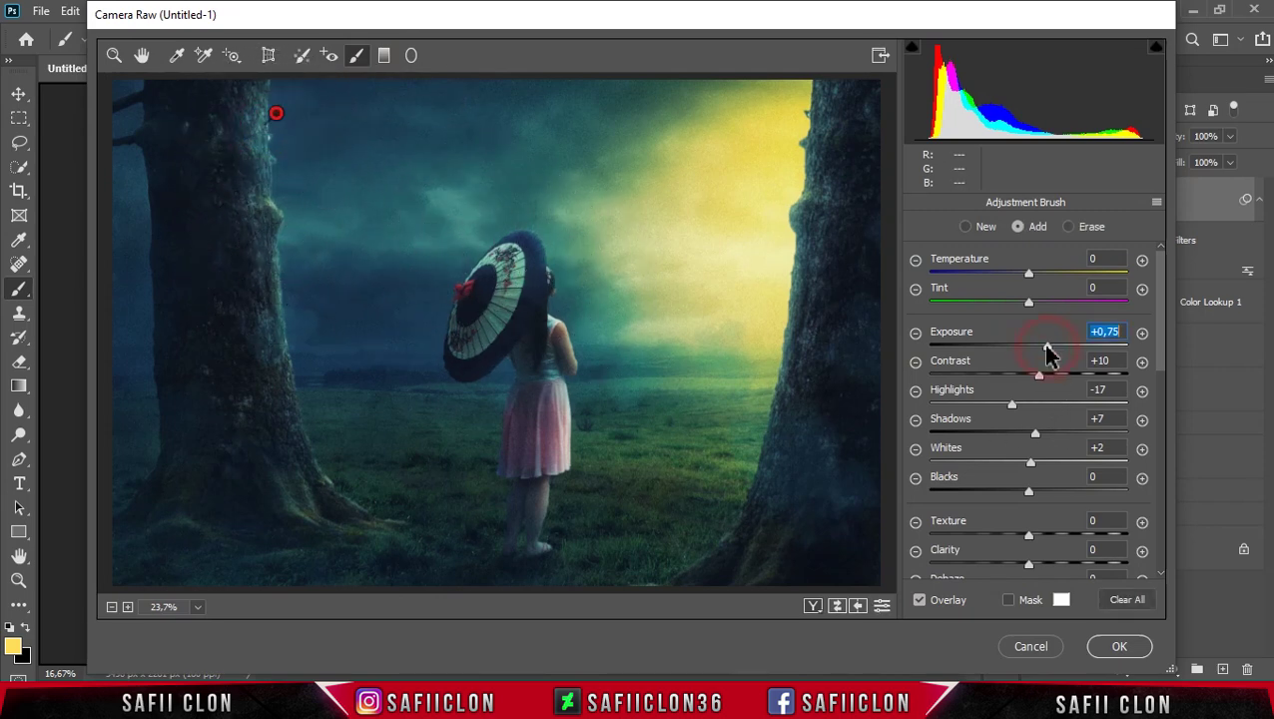
pyautogui.moveTo(1012, 403)
pyautogui.mouseDown()
pyautogui.moveTo(1039, 434)
pyautogui.moveTo(1041, 462)
pyautogui.mouseUp()
pyautogui.moveTo(209, 176)
pyautogui.mouseDown()
pyautogui.moveTo(275, 275)
pyautogui.moveTo(264, 383)
pyautogui.mouseUp()
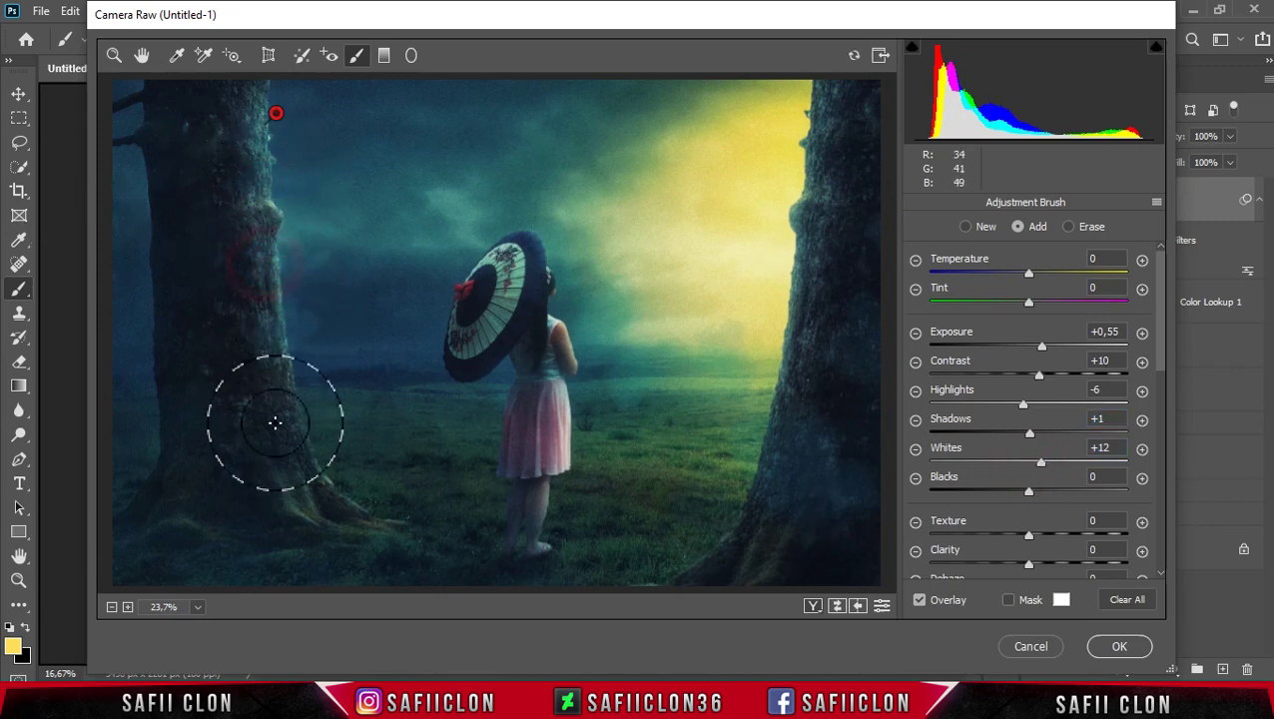
# Extend the brushed area over the girl and surrounding grass, settling at Exposure +0.15, Contrast +10, Whites +12
pyautogui.moveTo(365, 508)
pyautogui.mouseDown()
pyautogui.moveTo(582, 426)
pyautogui.moveTo(589, 406)
pyautogui.moveTo(517, 272)
pyautogui.moveTo(596, 477)
pyautogui.moveTo(774, 463)
pyautogui.moveTo(862, 284)
pyautogui.moveTo(791, 360)
pyautogui.moveTo(804, 120)
pyautogui.moveTo(799, 310)
pyautogui.mouseUp()
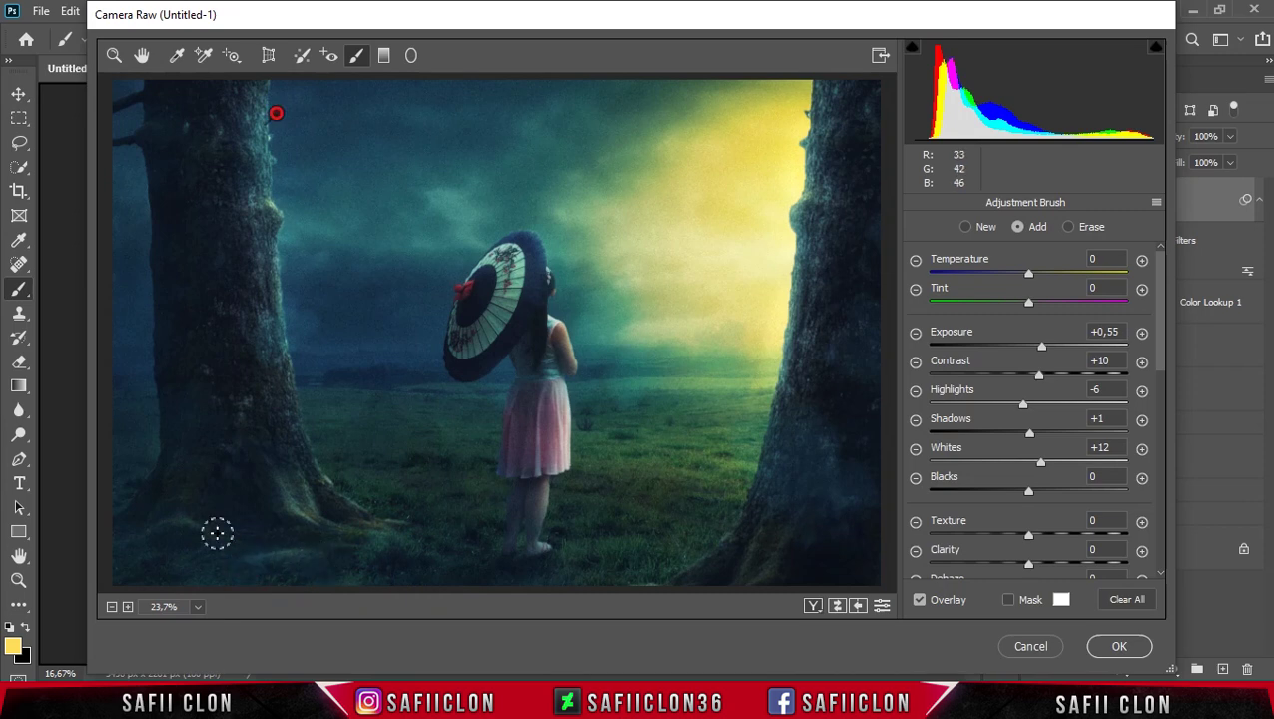
pyautogui.moveTo(563, 507)
pyautogui.mouseDown()
pyautogui.moveTo(682, 544)
pyautogui.moveTo(697, 475)
pyautogui.mouseUp()
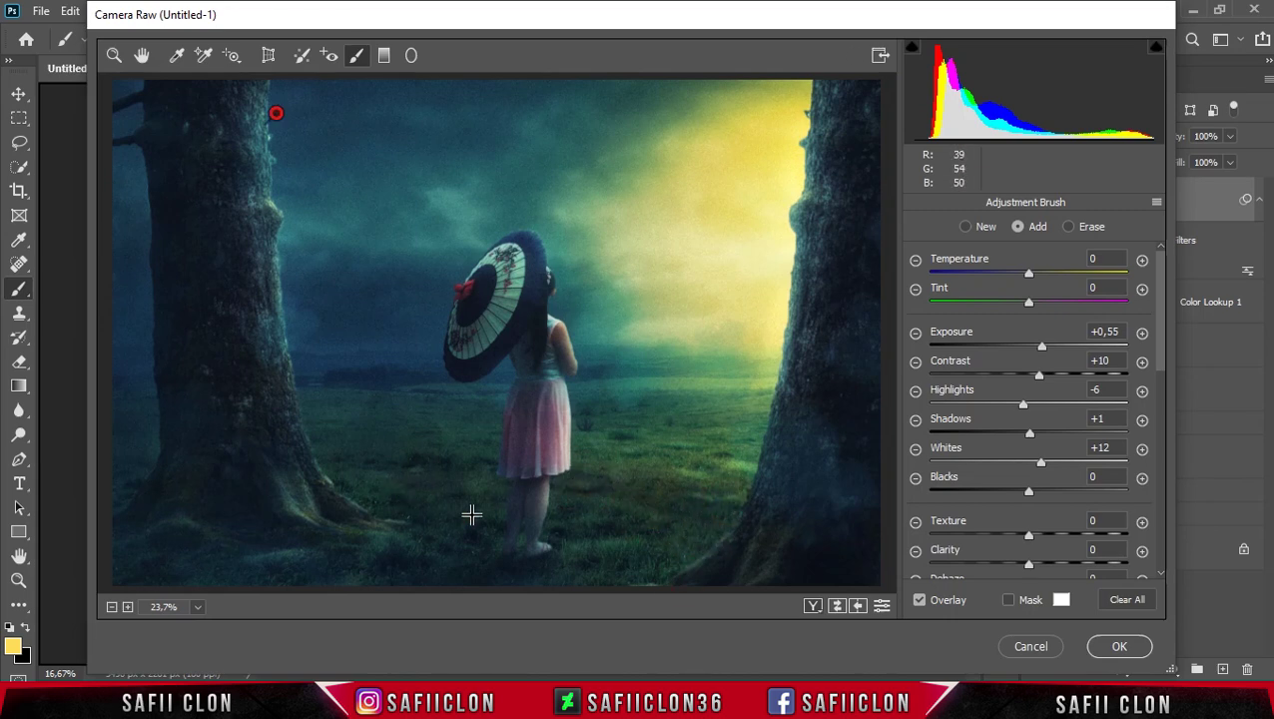
pyautogui.moveTo(1041, 346); pyautogui.dragTo(1031, 348)
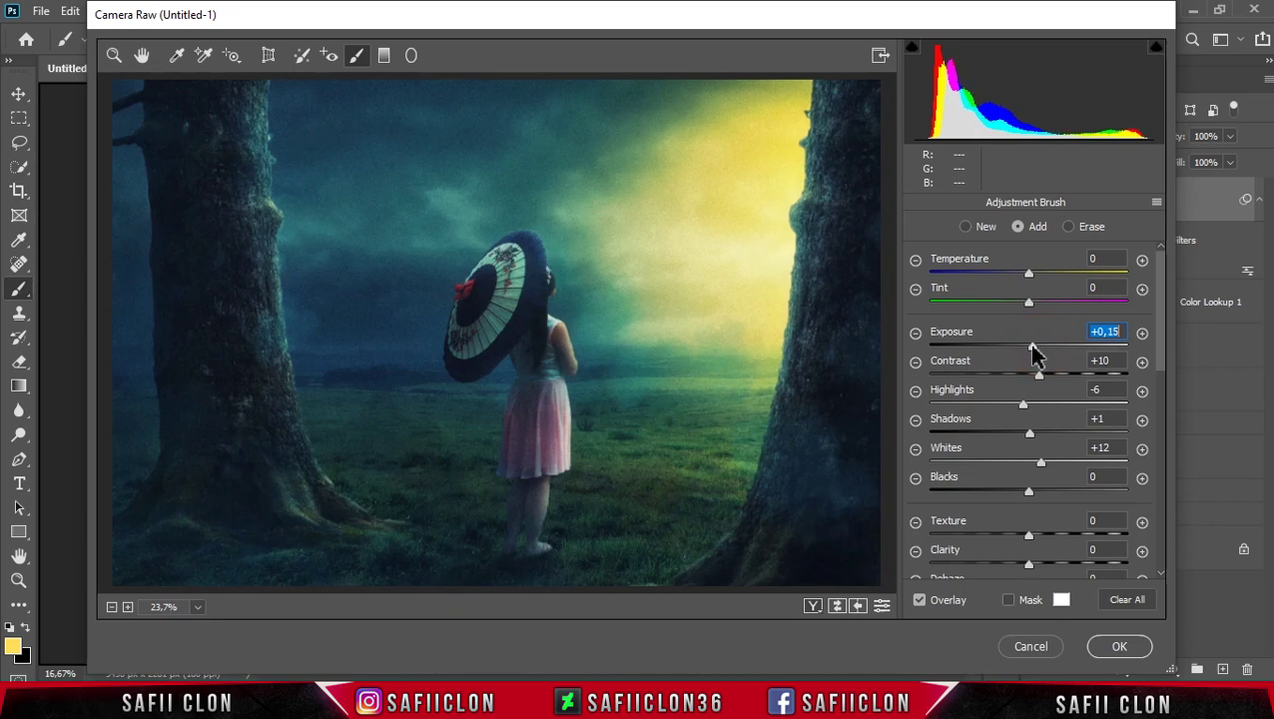
pyautogui.click(113, 54)
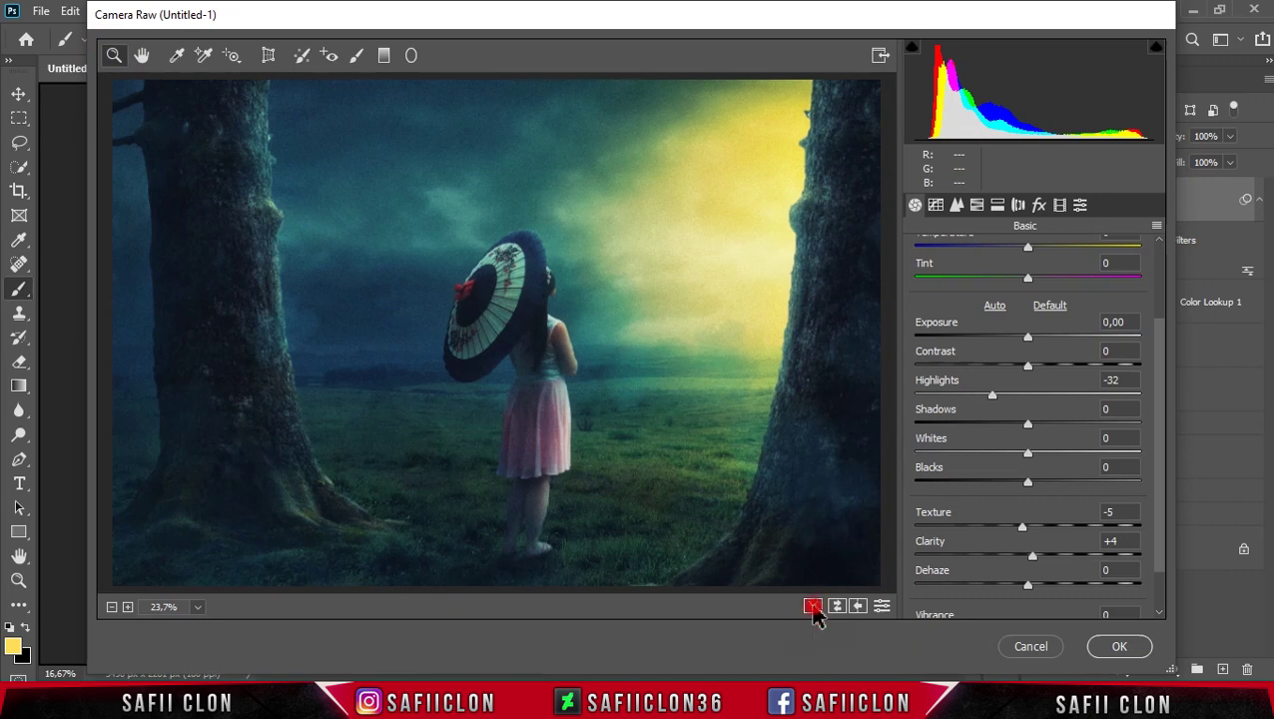
# Cycle through the Before/After comparison views, then apply the Camera Raw adjustments
pyautogui.click(812, 606)
pyautogui.click(812, 606)
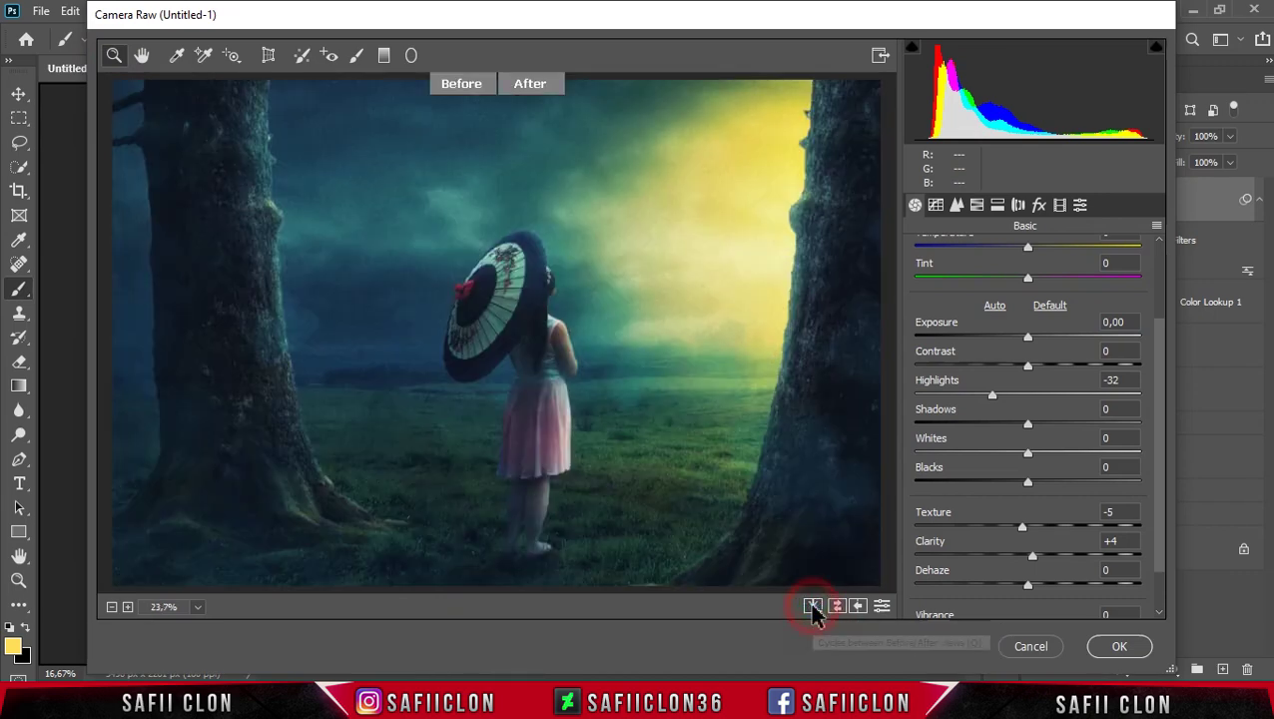
pyautogui.click(812, 606)
pyautogui.click(813, 606)
pyautogui.click(812, 606)
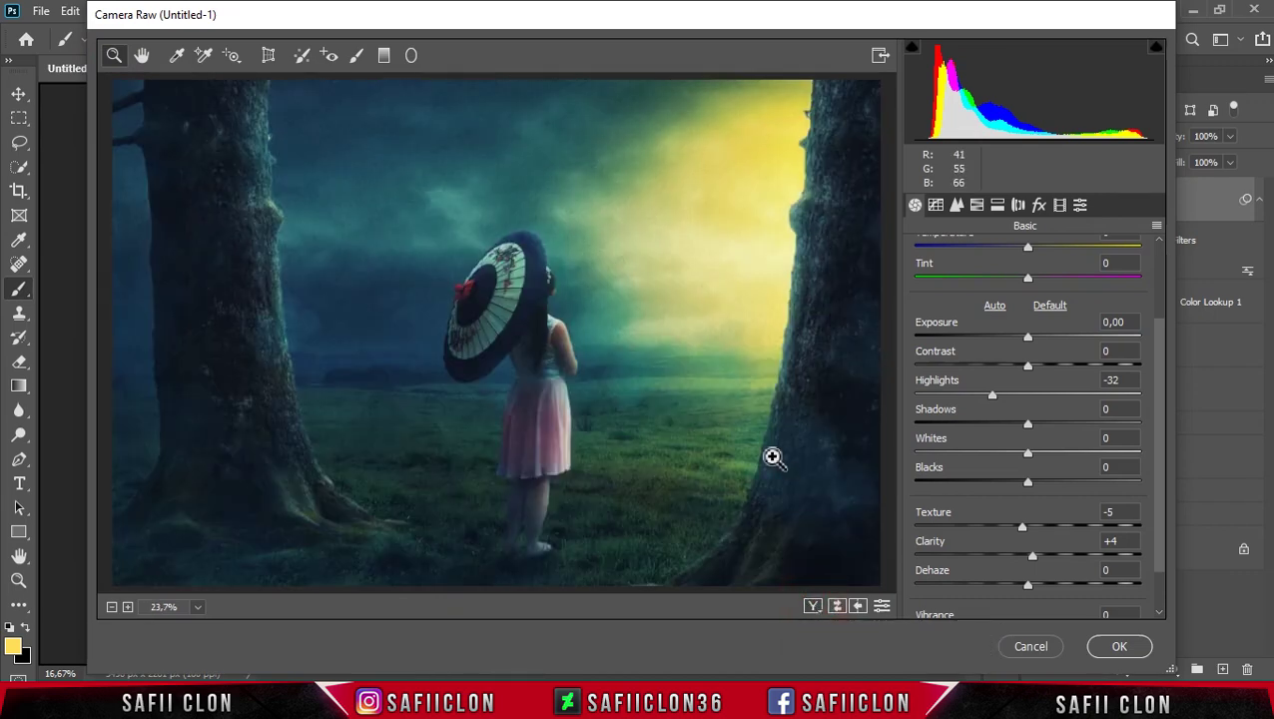
pyautogui.click(1132, 651)
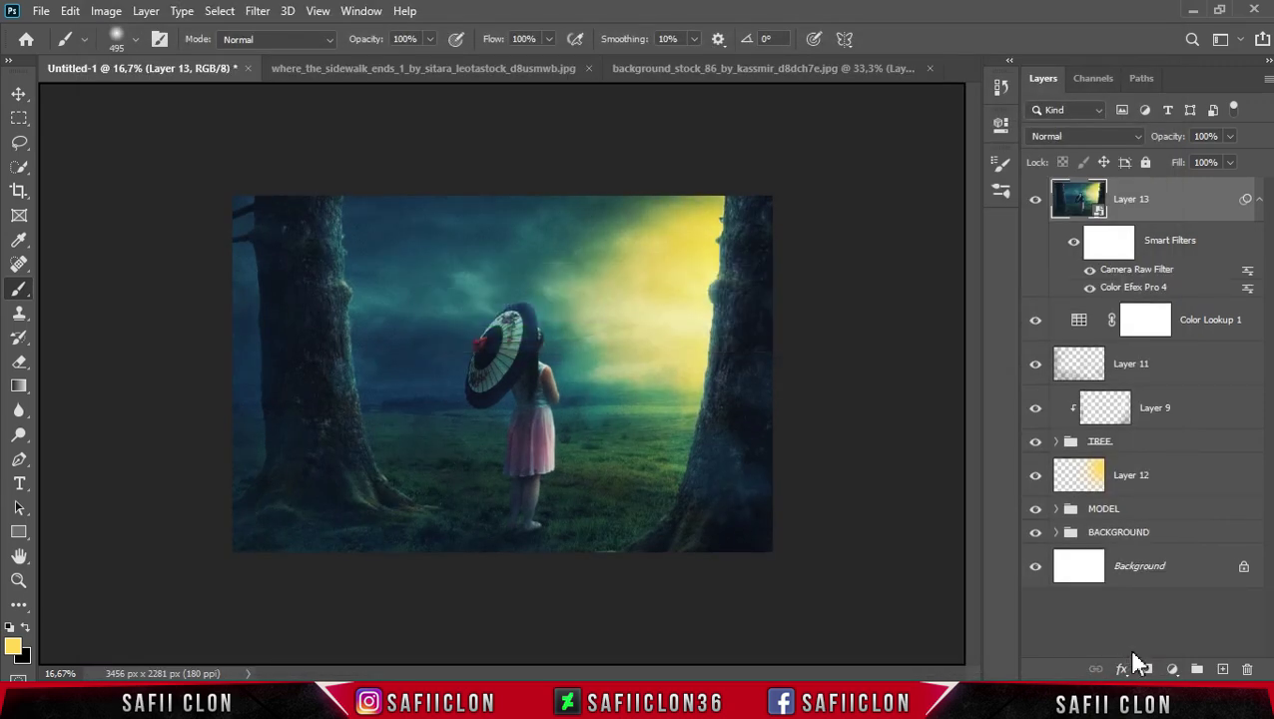
# Toggle Layer 13's visibility to compare the result, zooming the canvas to 25%
pyautogui.click(1035, 201)
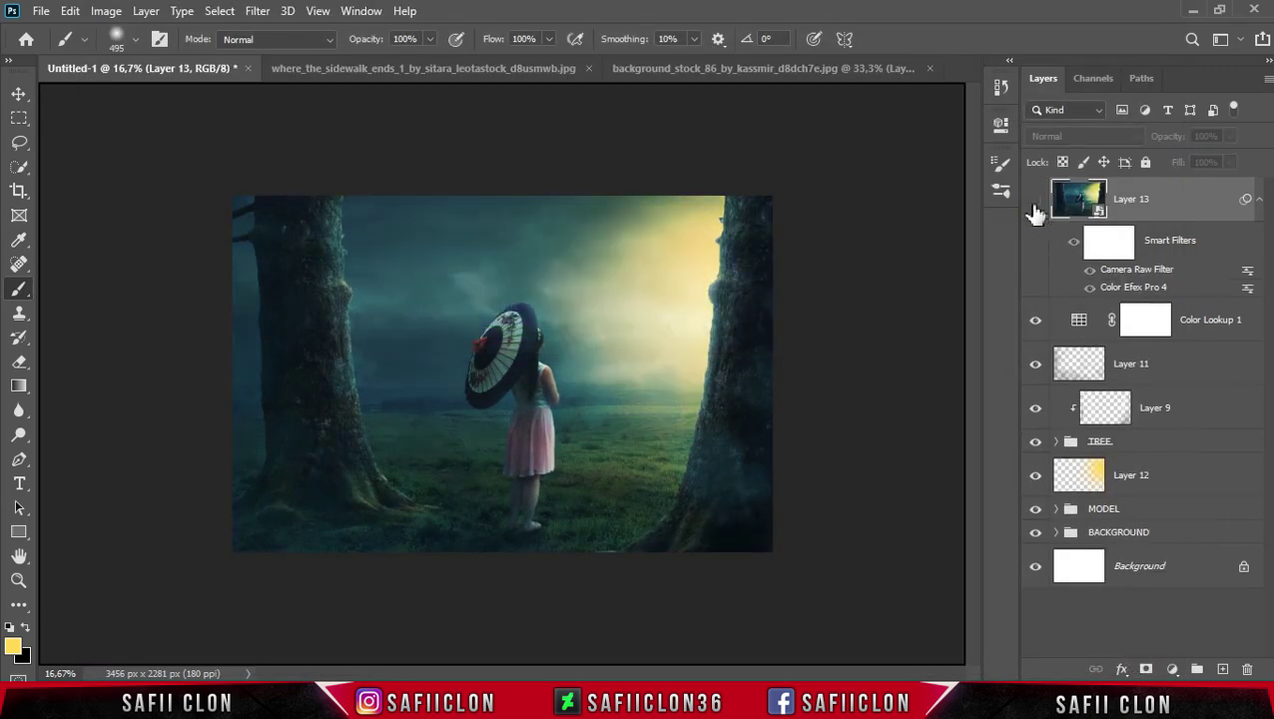
pyautogui.click(1035, 201)
pyautogui.click(1035, 200)
pyautogui.click(1035, 200)
pyautogui.hotkey('ctrl', '+')
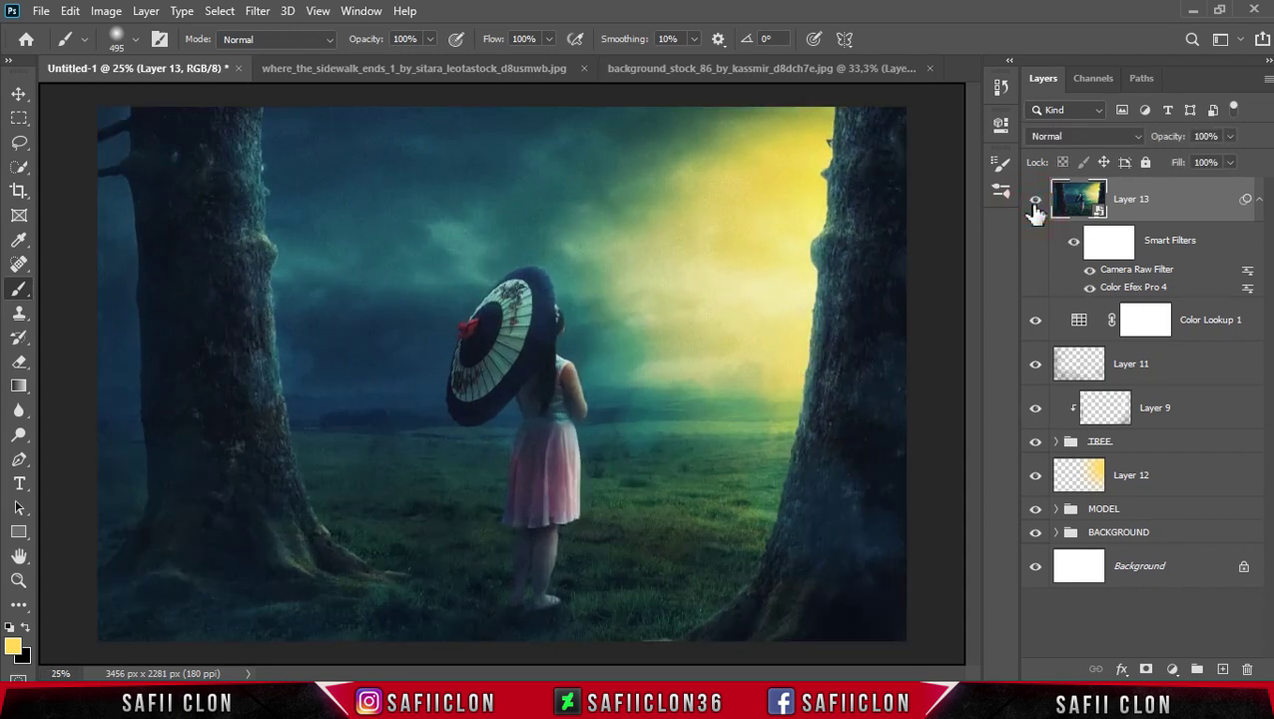
pyautogui.click(1035, 202)
pyautogui.click(1035, 203)
pyautogui.click(1035, 203)
# Rename Layer 13 to ALTERNATIVE
pyautogui.click(1033, 199)
pyautogui.doubleClick(1135, 199)
pyautogui.write('ALTERNATIVE')
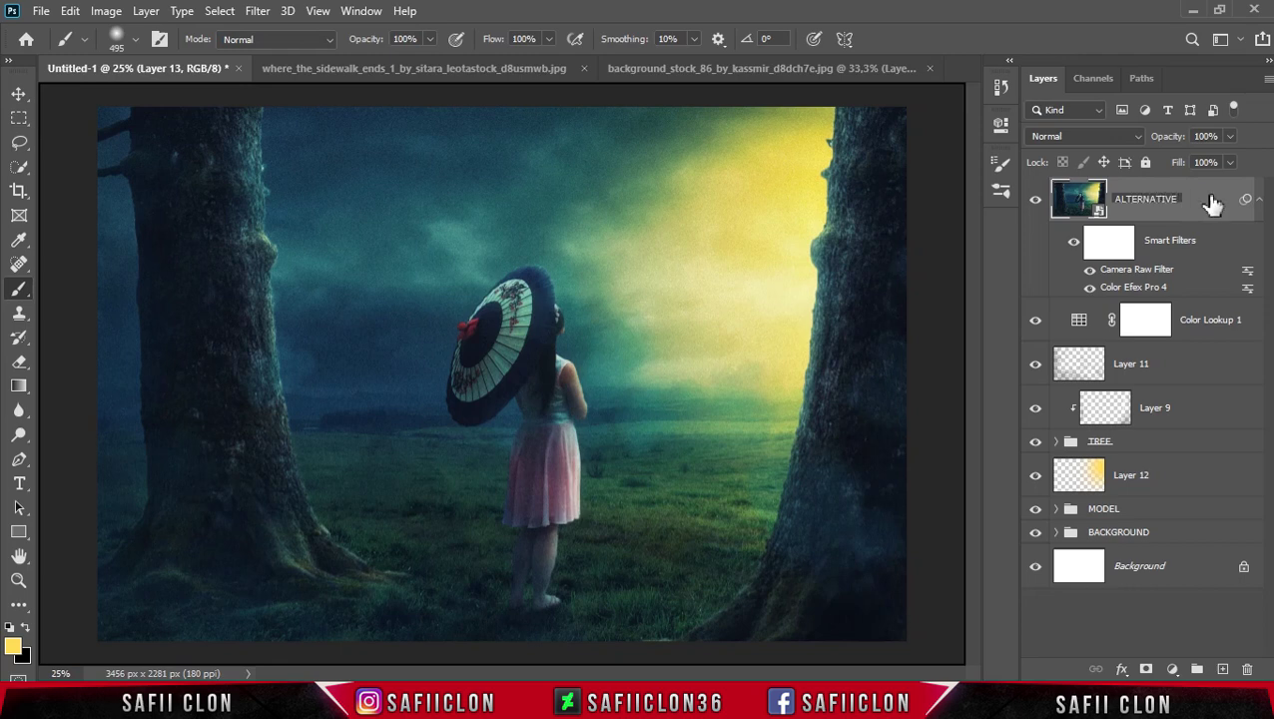
pyautogui.press('Return')
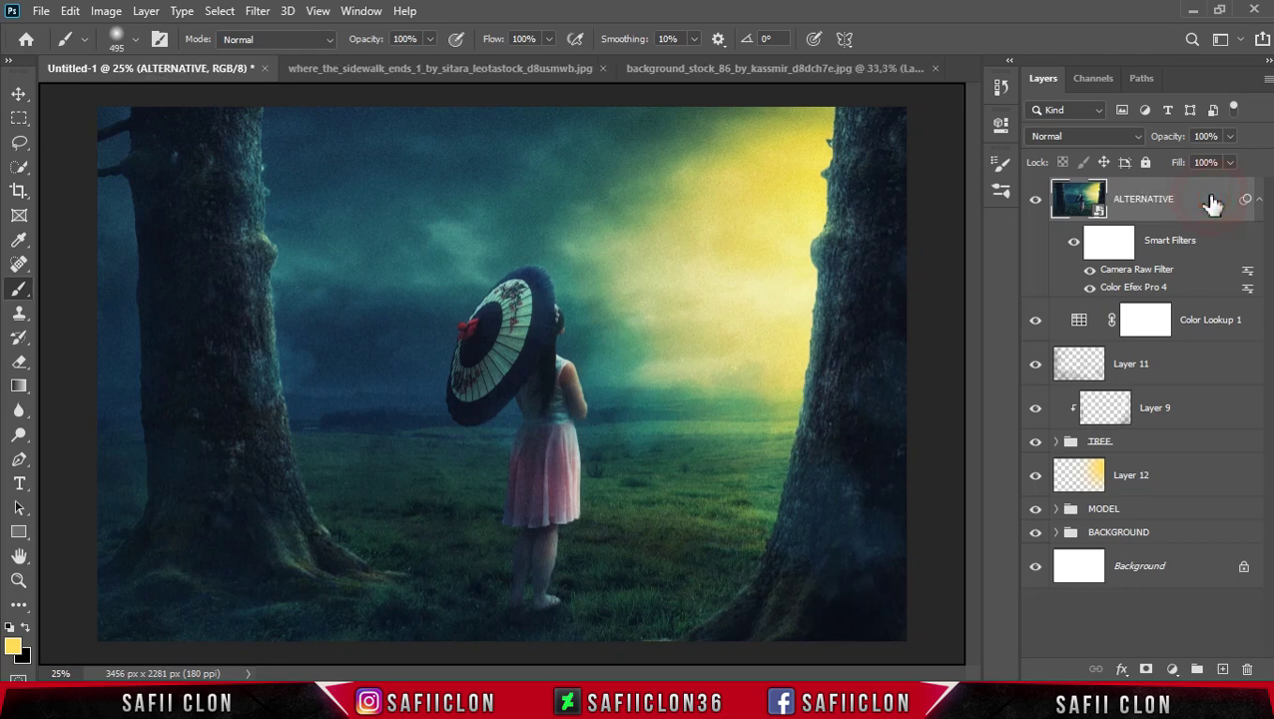